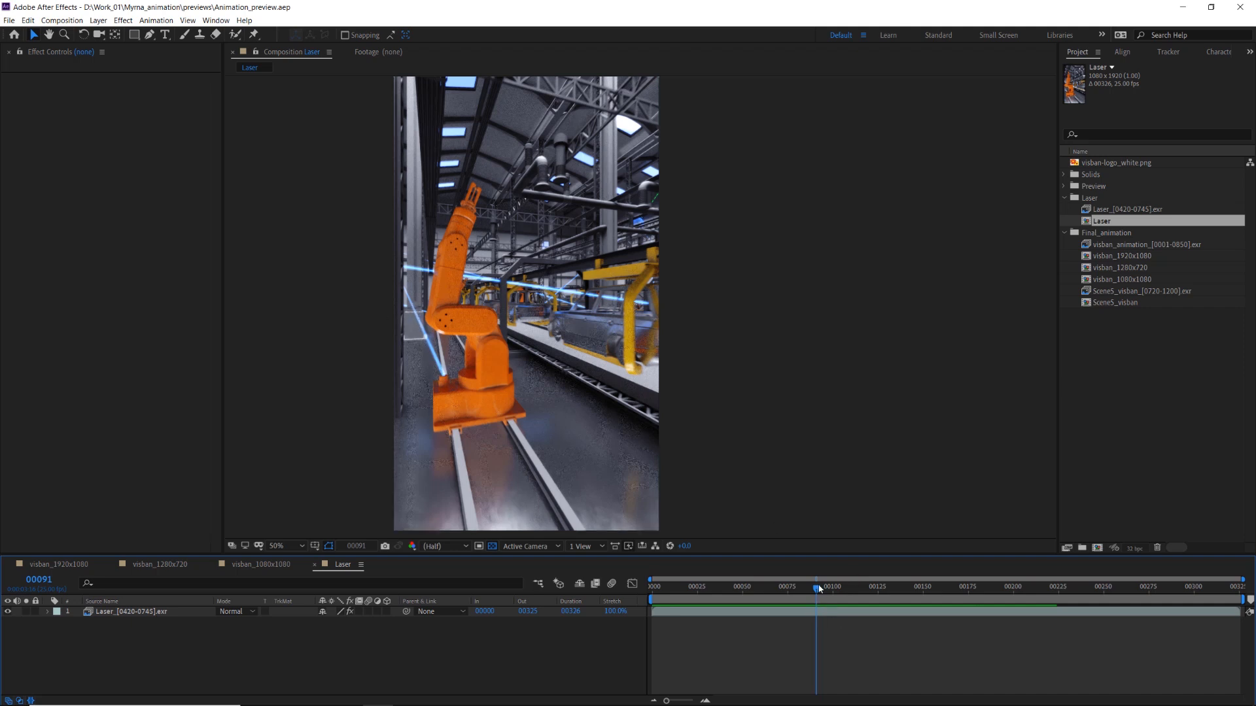
Scrub through the laser animation in the Laser composition and in the visban_1920x1080 composition.
{"action": "left_click_drag", "start_coordinate": [819, 592], "coordinate": [765, 536]}
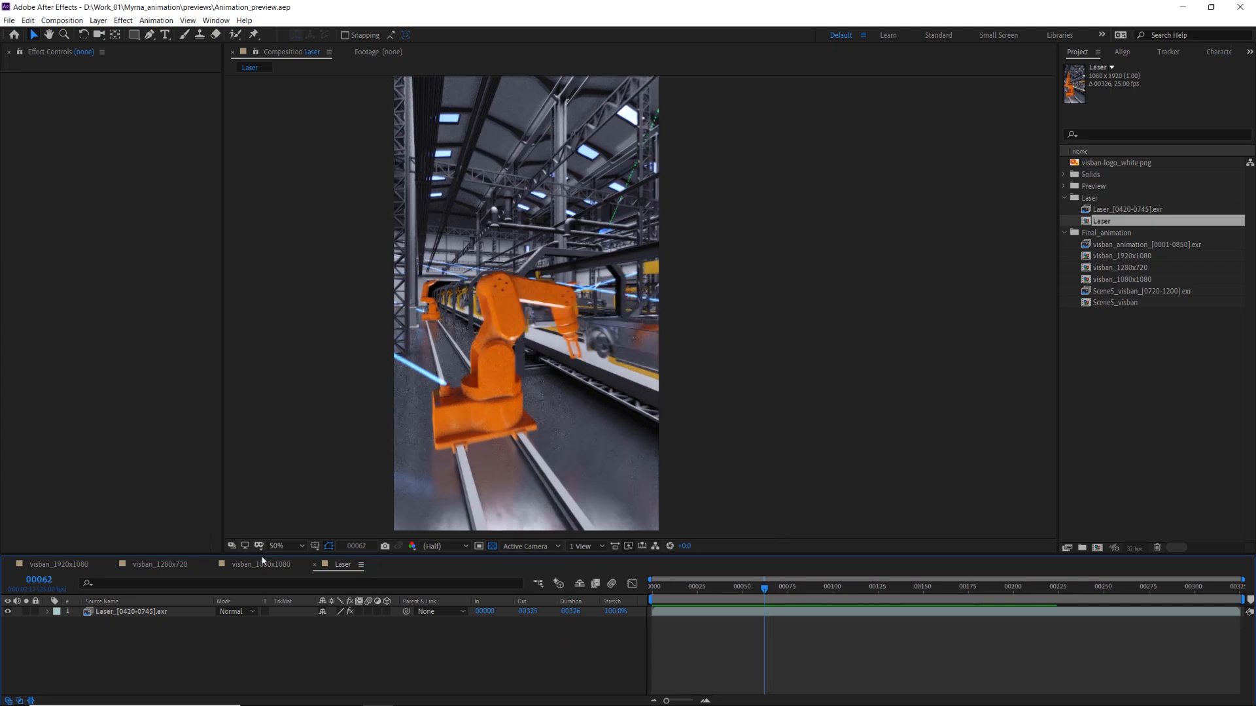
{"action": "left_click", "coordinate": [258, 567]}
{"action": "left_click", "coordinate": [61, 565]}
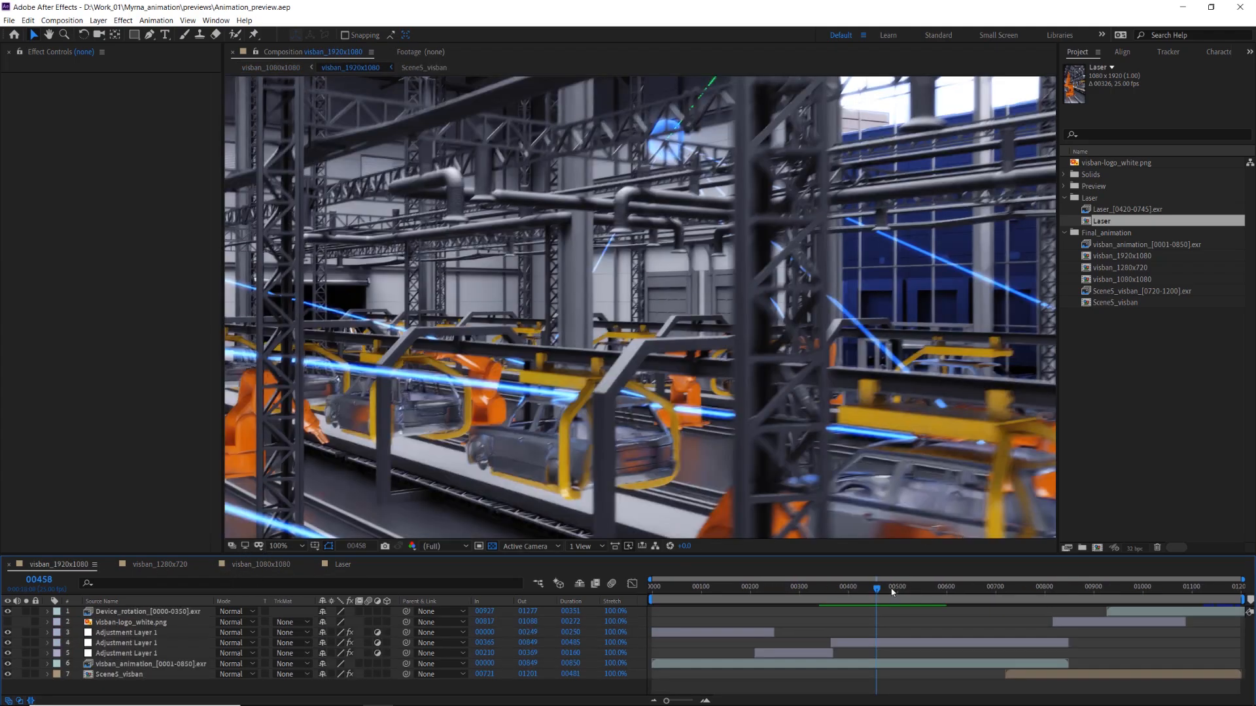
{"action": "mouse_move", "coordinate": [878, 590]}
{"action": "left_mouse_down"}
{"action": "mouse_move", "coordinate": [854, 589]}
{"action": "mouse_move", "coordinate": [865, 589]}
{"action": "left_mouse_up"}
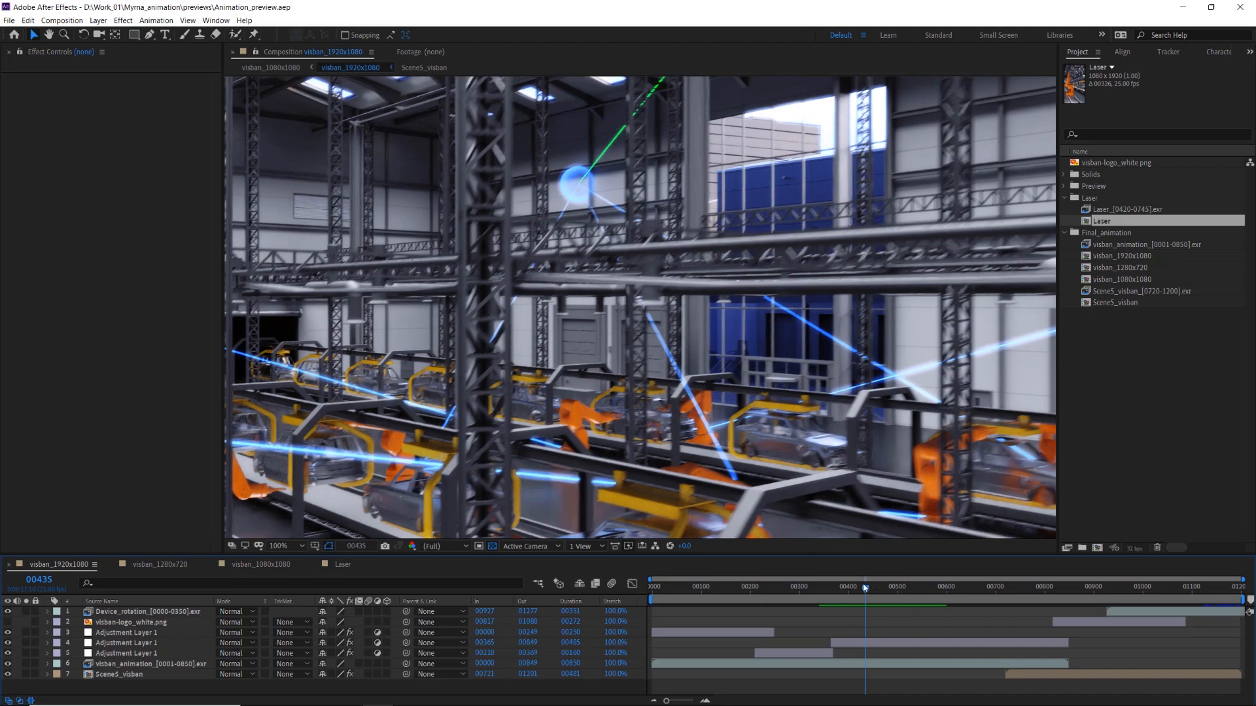
{"action": "left_click_drag", "start_coordinate": [865, 588], "coordinate": [907, 590]}
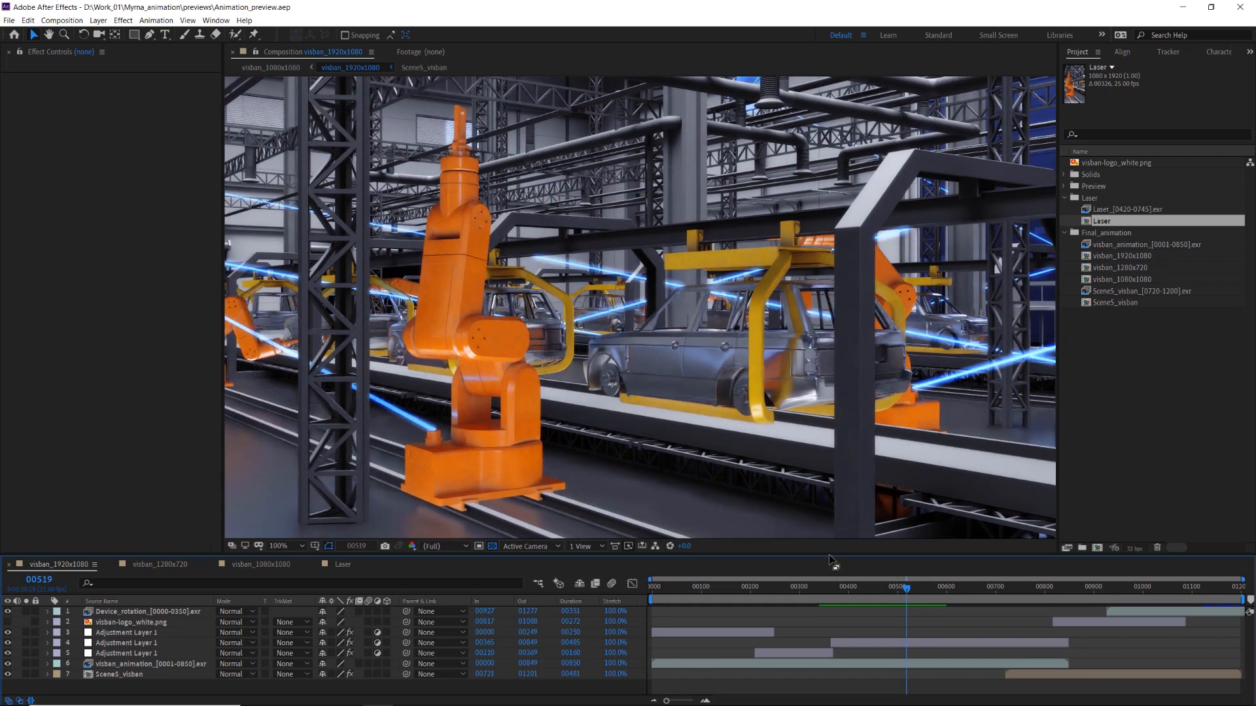
Switch to Houdini and display the alembic1 robot geometry of Signals_robot, framed in the viewport.
{"action": "mouse_move", "coordinate": [485, 703]}
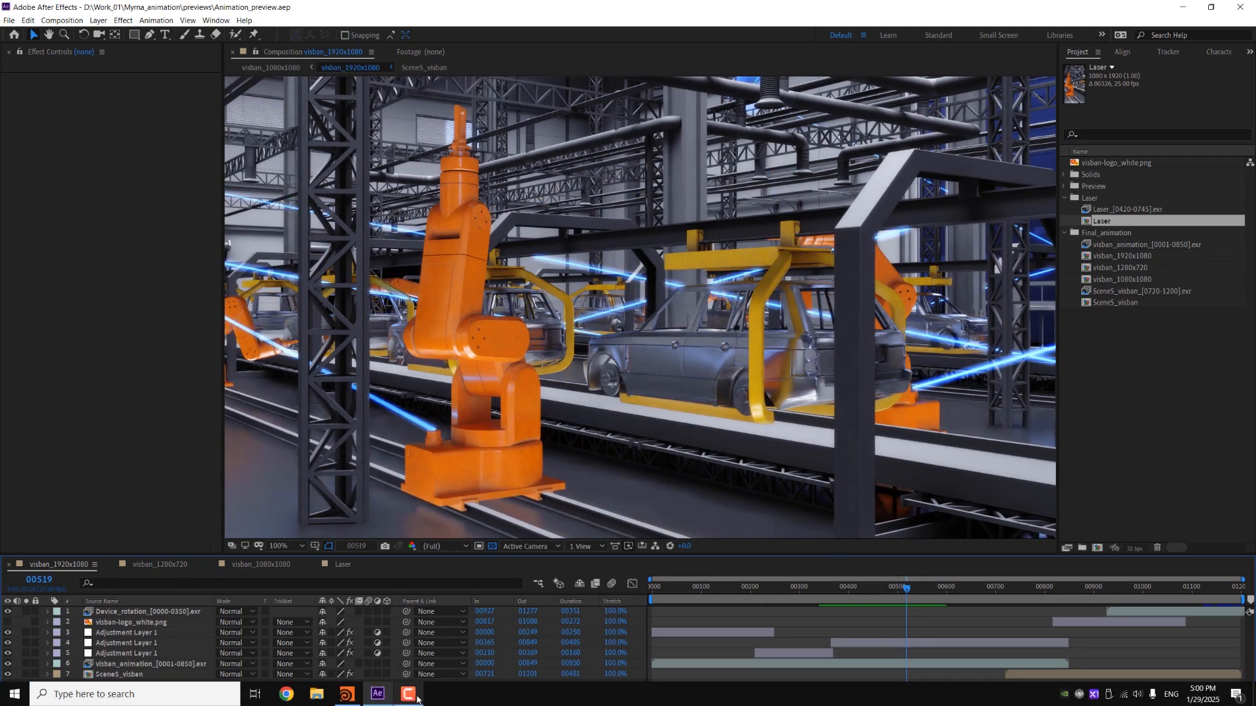
{"action": "left_click", "coordinate": [347, 694]}
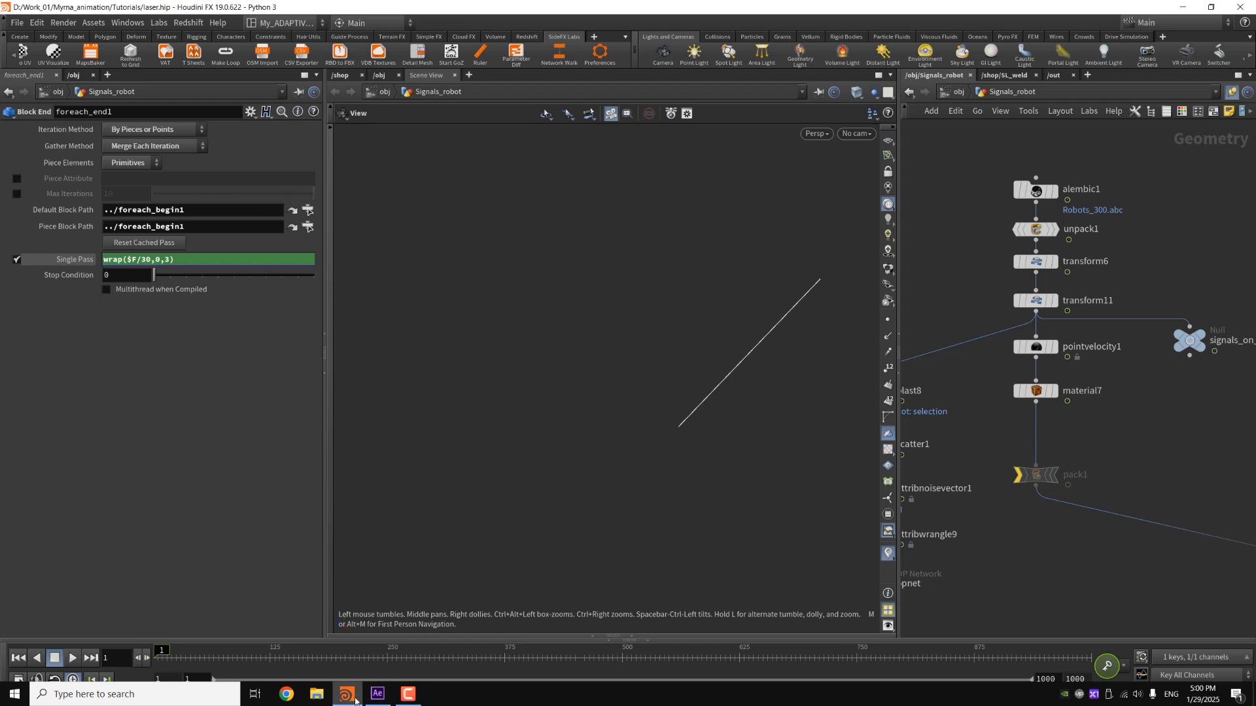
{"action": "scroll", "coordinate": [1003, 392], "scroll_direction": "down", "scroll_amount": 8}
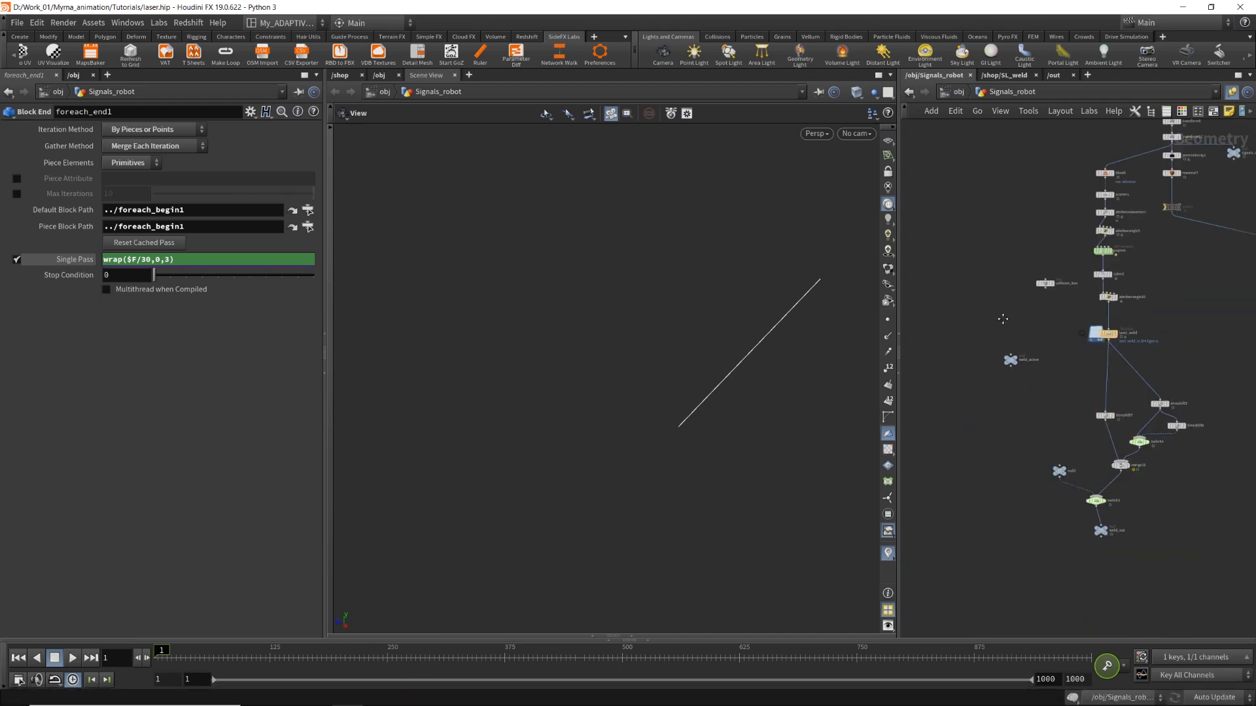
{"action": "middle_click_drag", "start_coordinate": [1002, 319], "coordinate": [1066, 298]}
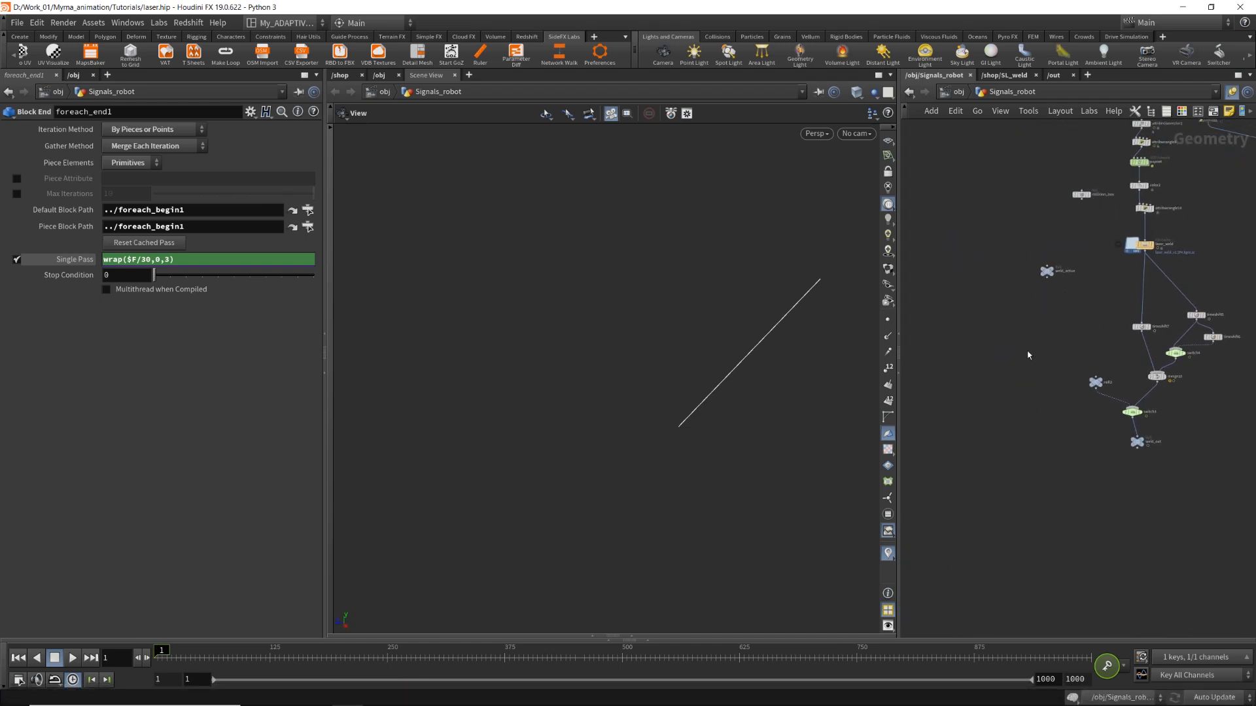
{"action": "scroll", "coordinate": [1040, 337], "scroll_direction": "up", "scroll_amount": 8}
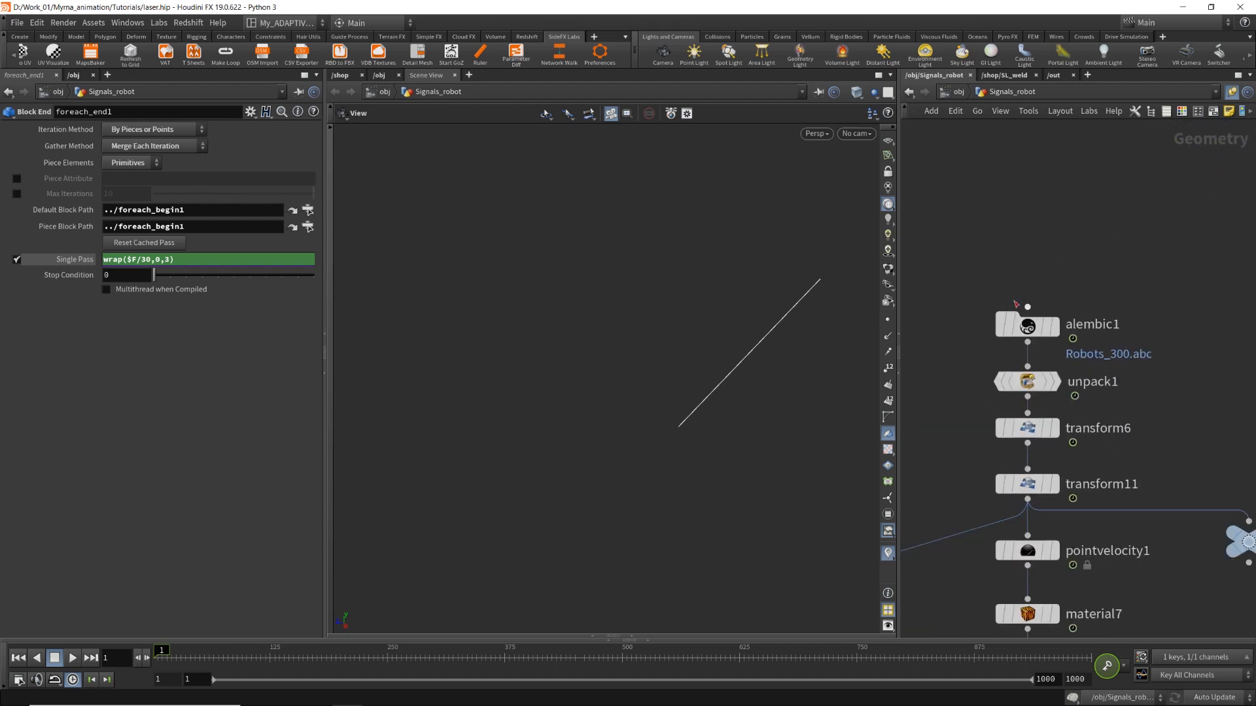
{"action": "left_click", "coordinate": [1055, 329]}
{"action": "left_click", "coordinate": [1040, 330]}
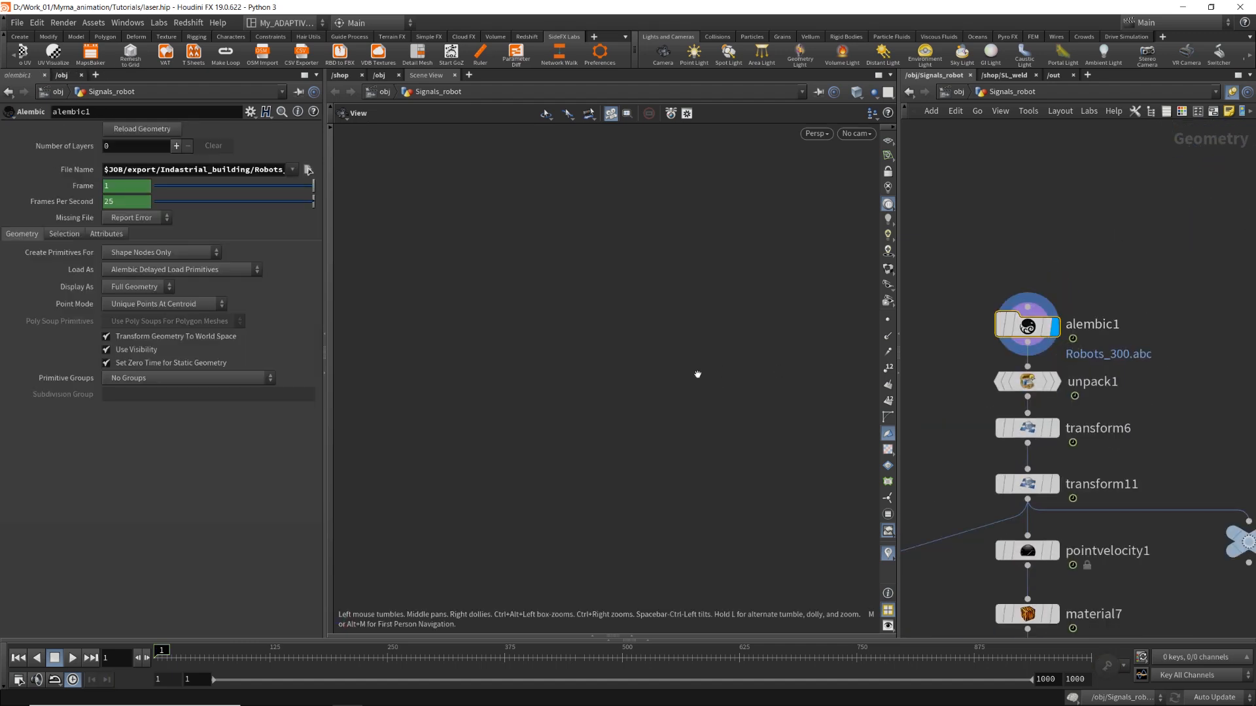
{"action": "key", "text": "space+g"}
{"action": "left_click_drag", "start_coordinate": [640, 386], "coordinate": [559, 376]}
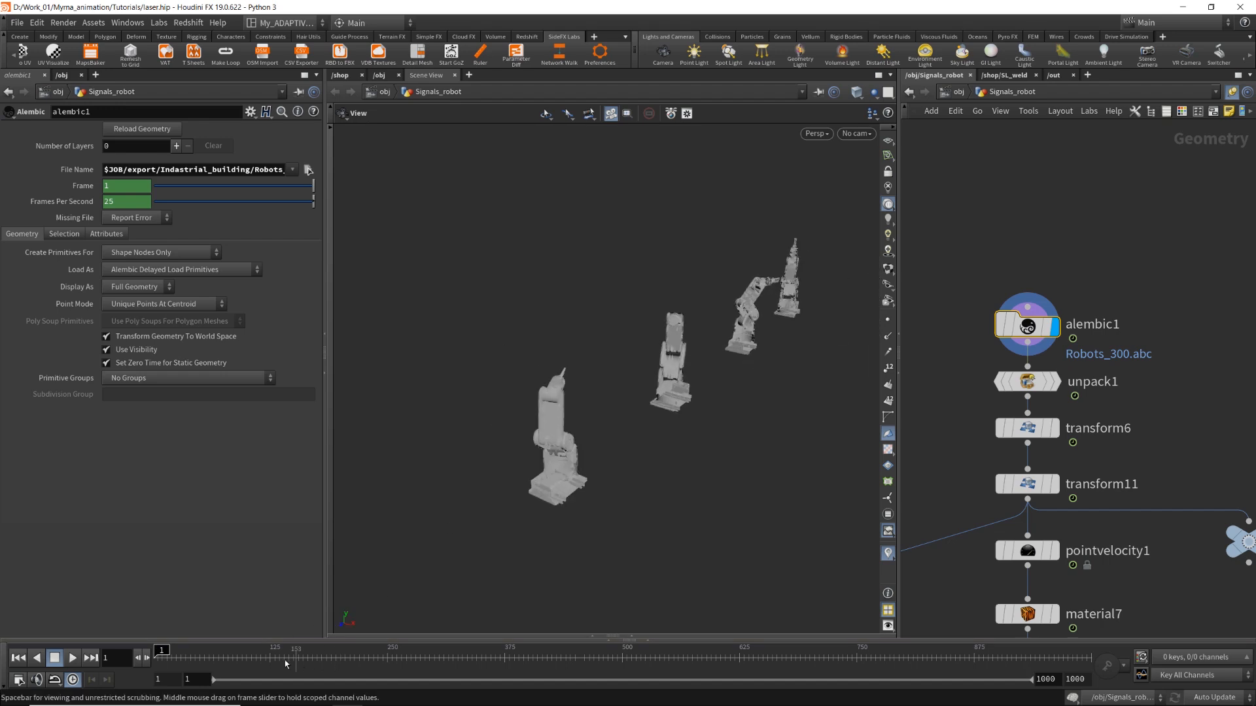
Scrub the timeline through the imported robot animation to frame 370.
{"action": "left_click_drag", "start_coordinate": [256, 657], "coordinate": [358, 599]}
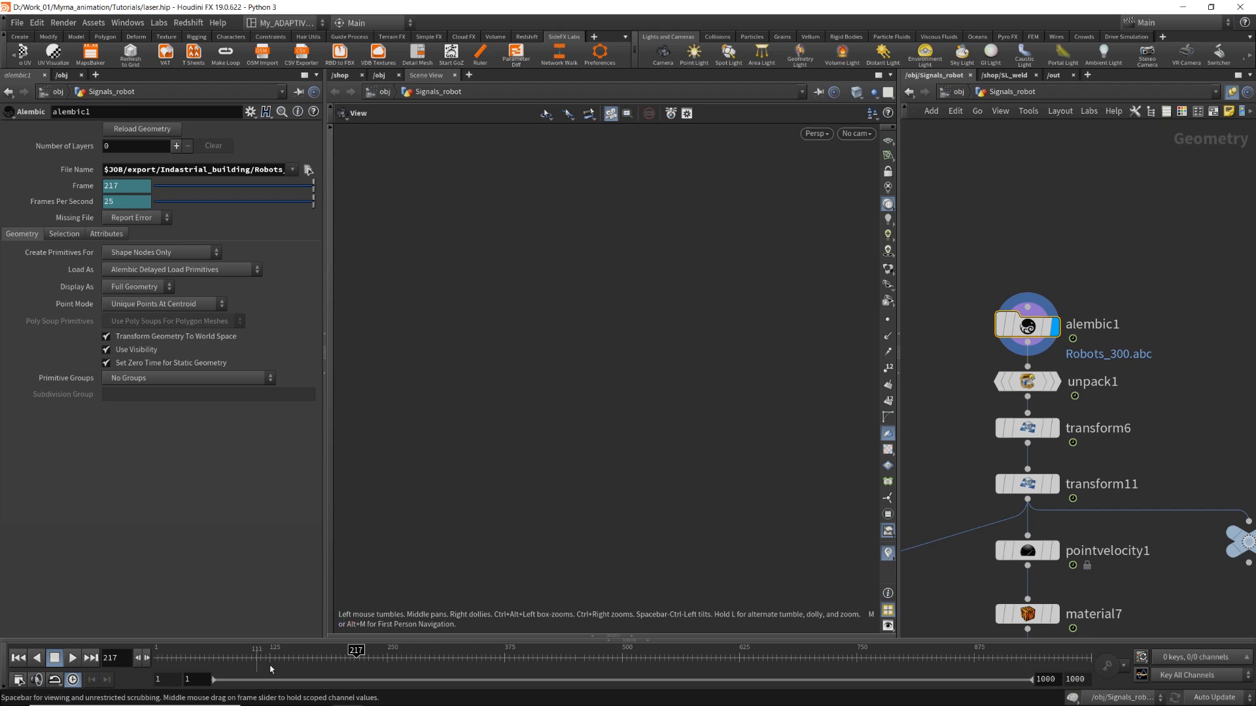
{"action": "left_click_drag", "start_coordinate": [354, 655], "coordinate": [413, 656]}
{"action": "mouse_move", "coordinate": [508, 671]}
{"action": "left_mouse_down"}
{"action": "mouse_move", "coordinate": [551, 667]}
{"action": "mouse_move", "coordinate": [502, 662]}
{"action": "left_mouse_up"}
Display the unpack1, transform6 and transform11 nodes one after another and examine their parameters.
{"action": "left_click", "coordinate": [1052, 384]}
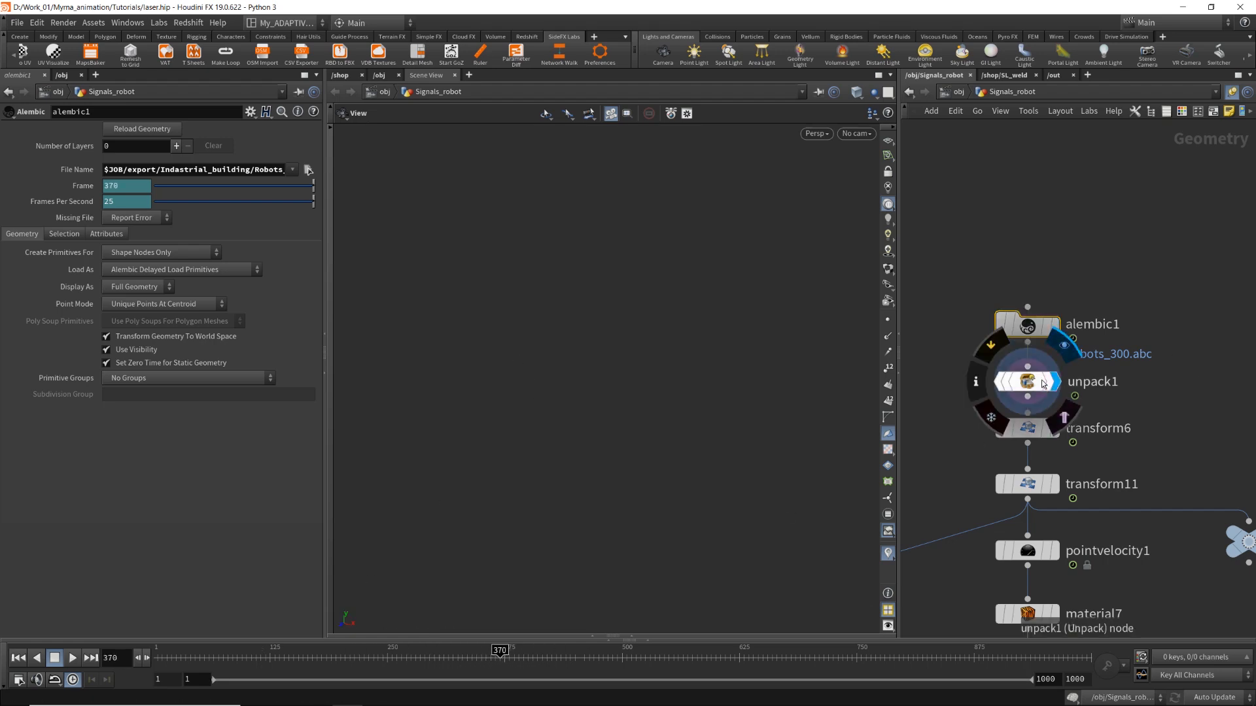
{"action": "left_click", "coordinate": [1046, 385]}
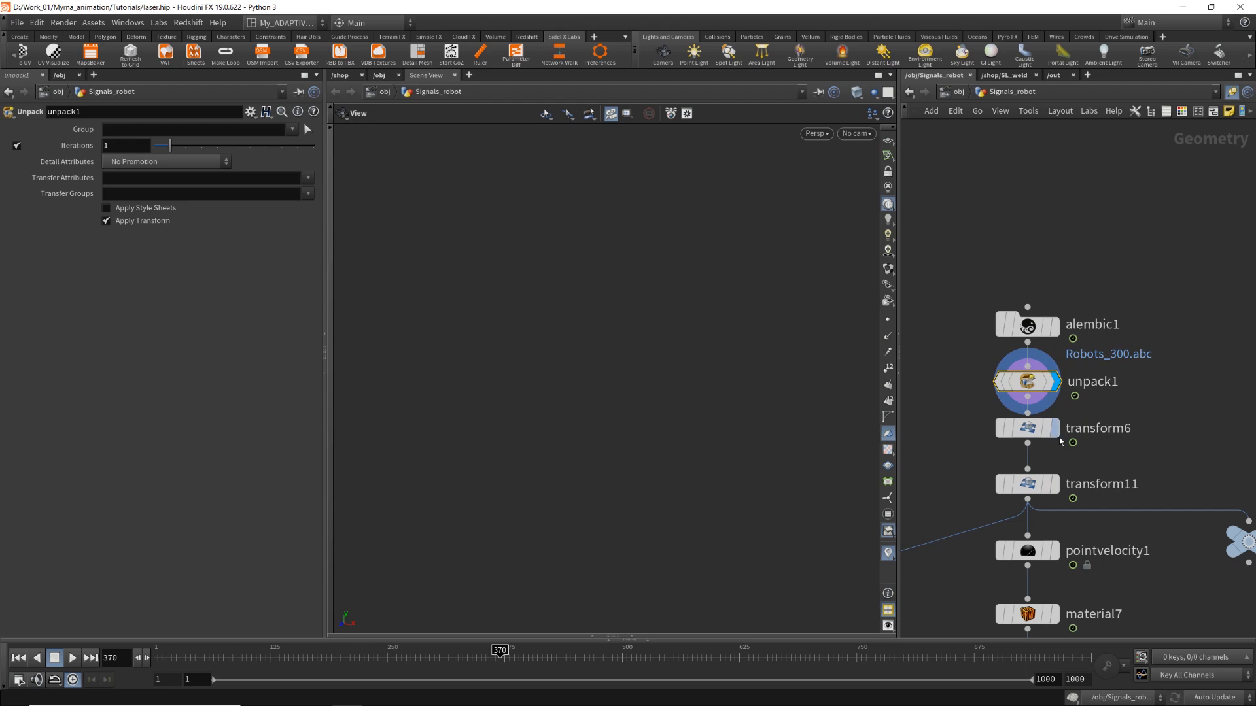
{"action": "middle_click_drag", "start_coordinate": [1157, 455], "coordinate": [1188, 336]}
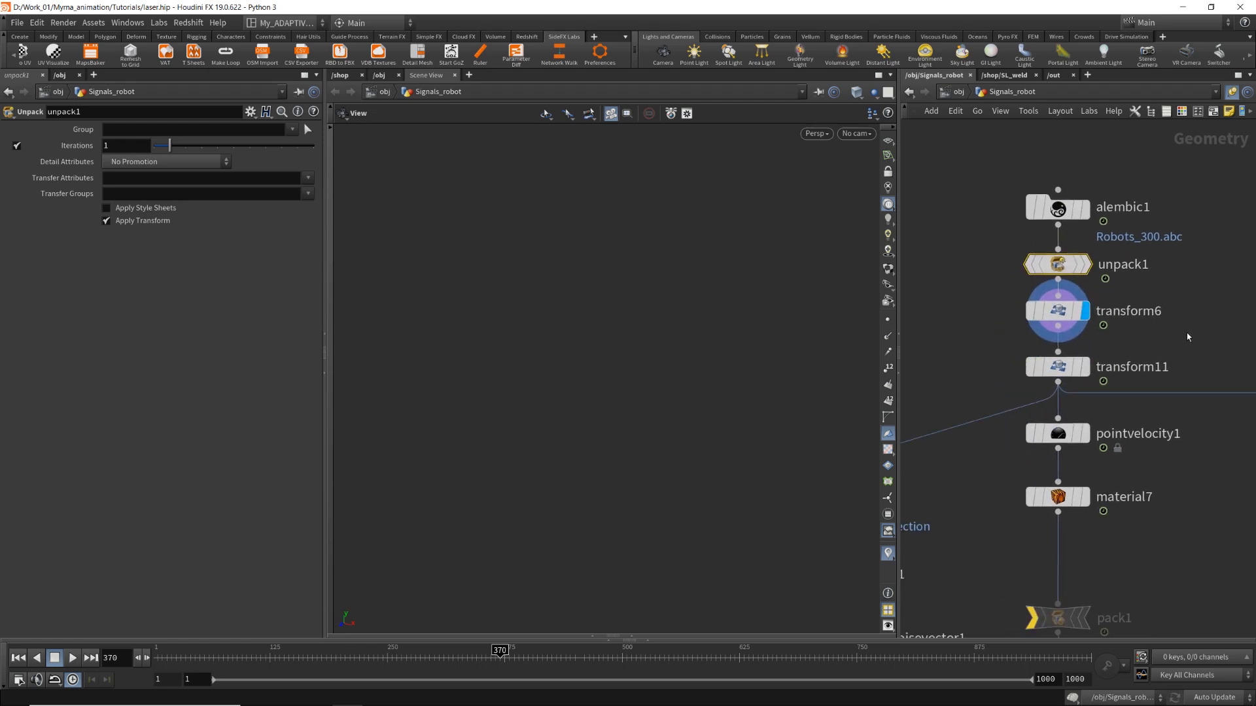
{"action": "left_click", "coordinate": [1059, 312]}
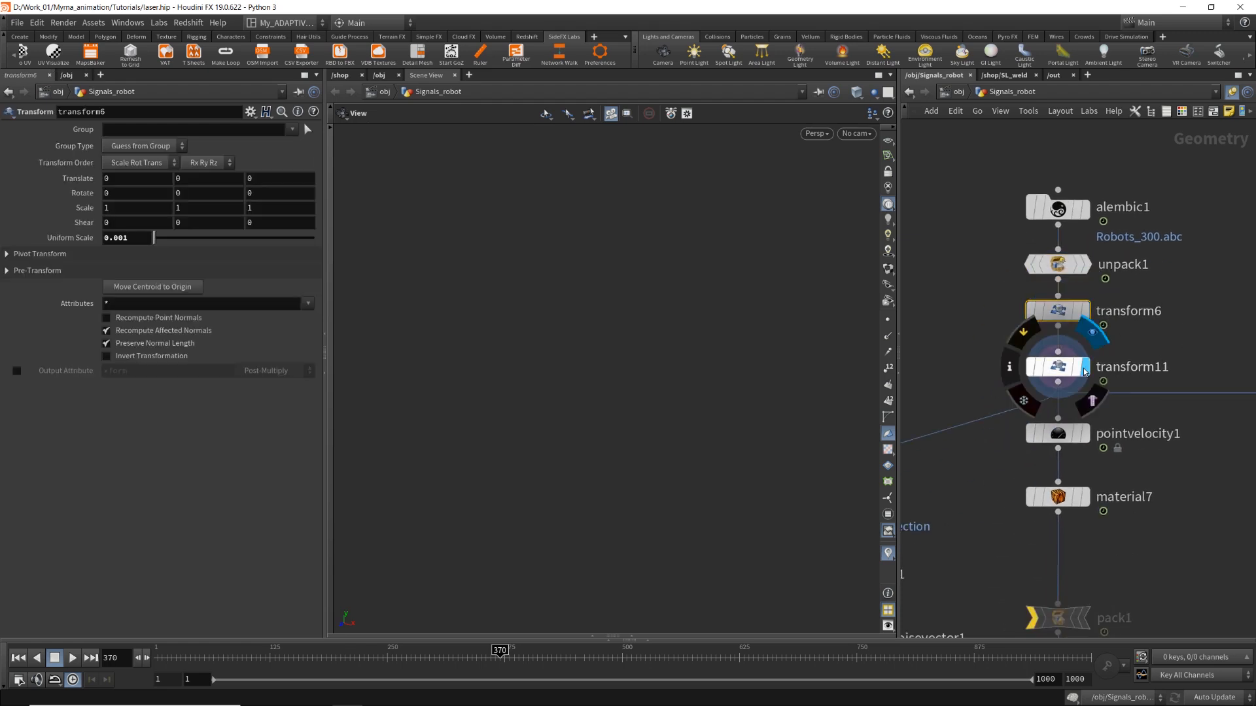
{"action": "left_click", "coordinate": [1080, 368]}
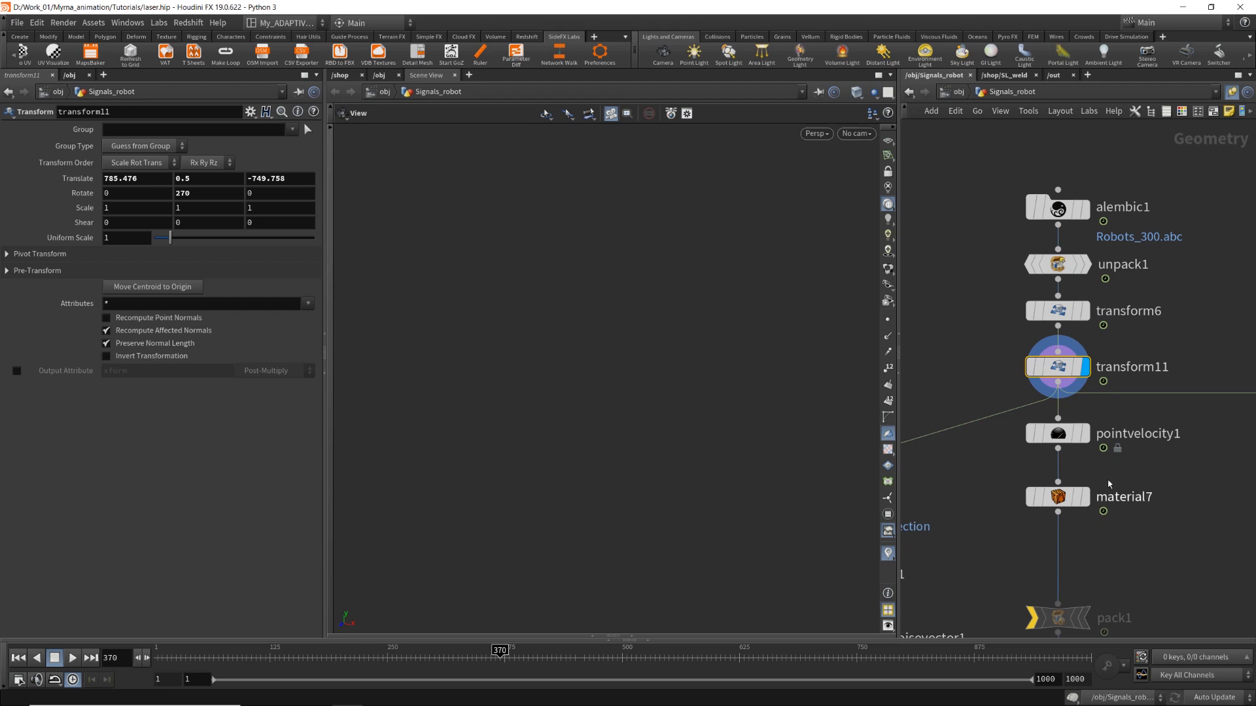
Review the pointvelocity1, material7 and pack1 nodes at the end of the robot chain.
{"action": "left_click", "coordinate": [1151, 434]}
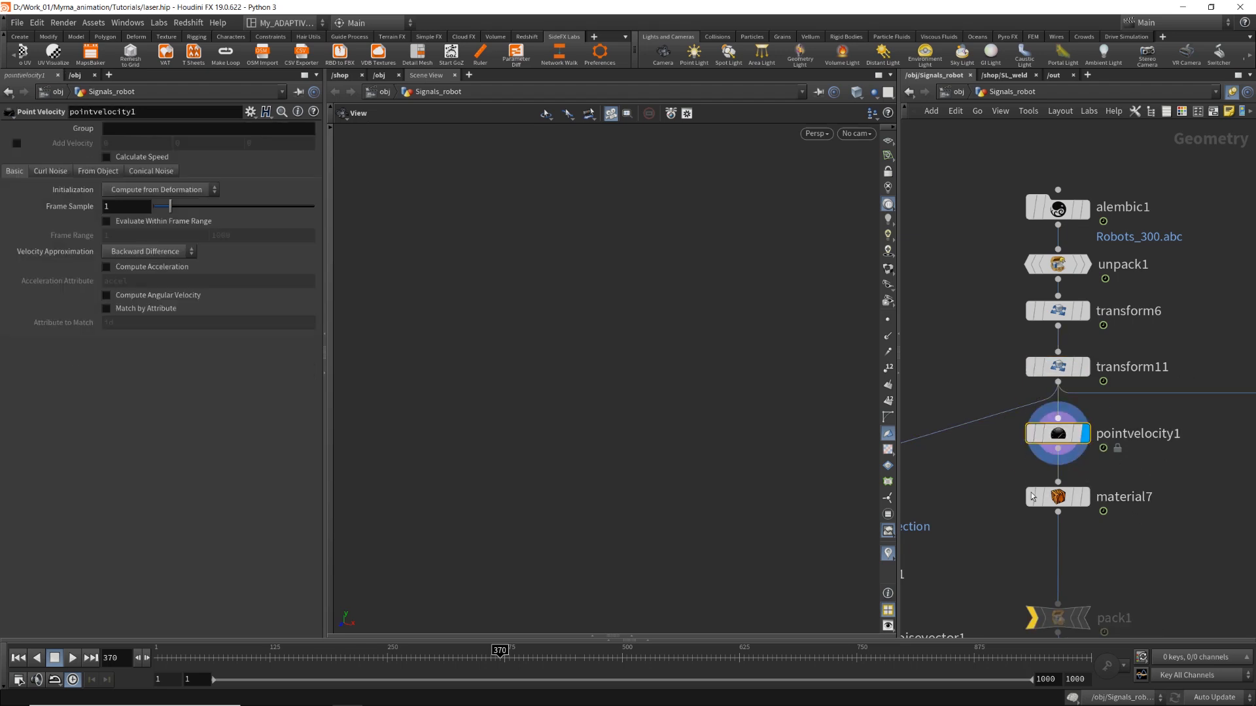
{"action": "left_click", "coordinate": [1085, 499]}
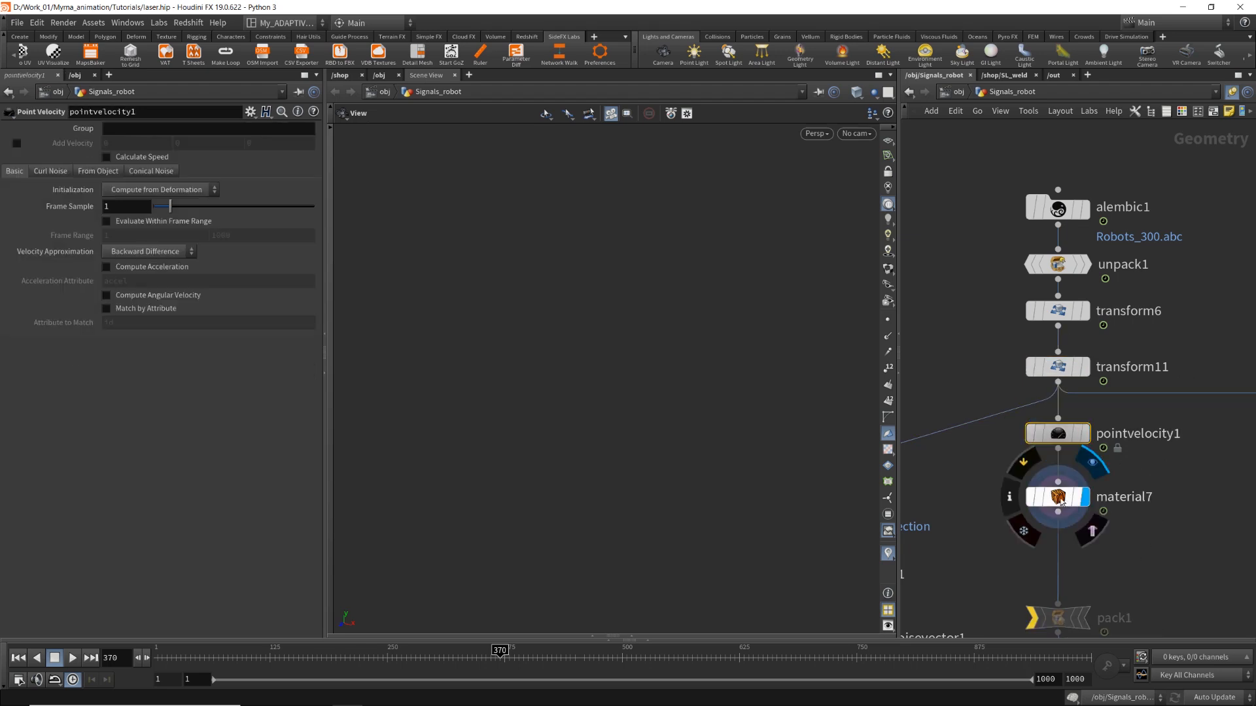
{"action": "scroll", "coordinate": [1164, 551], "scroll_direction": "down", "scroll_amount": 2}
{"action": "middle_click_drag", "start_coordinate": [1165, 551], "coordinate": [1074, 400]}
{"action": "scroll", "coordinate": [1007, 428], "scroll_direction": "up", "scroll_amount": 3}
{"action": "left_click", "coordinate": [1021, 466]}
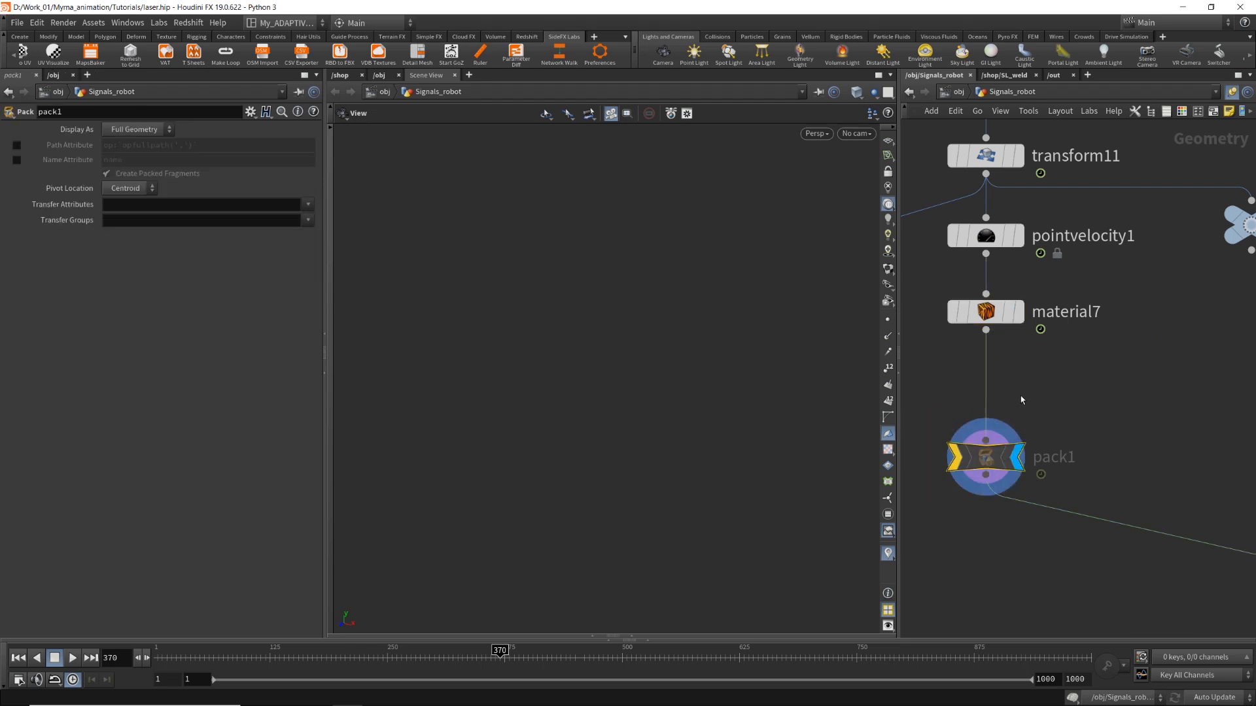
Inspect transform11 and the signals_on_robots null that branches off from it.
{"action": "scroll", "coordinate": [1093, 366], "scroll_direction": "down", "scroll_amount": 4}
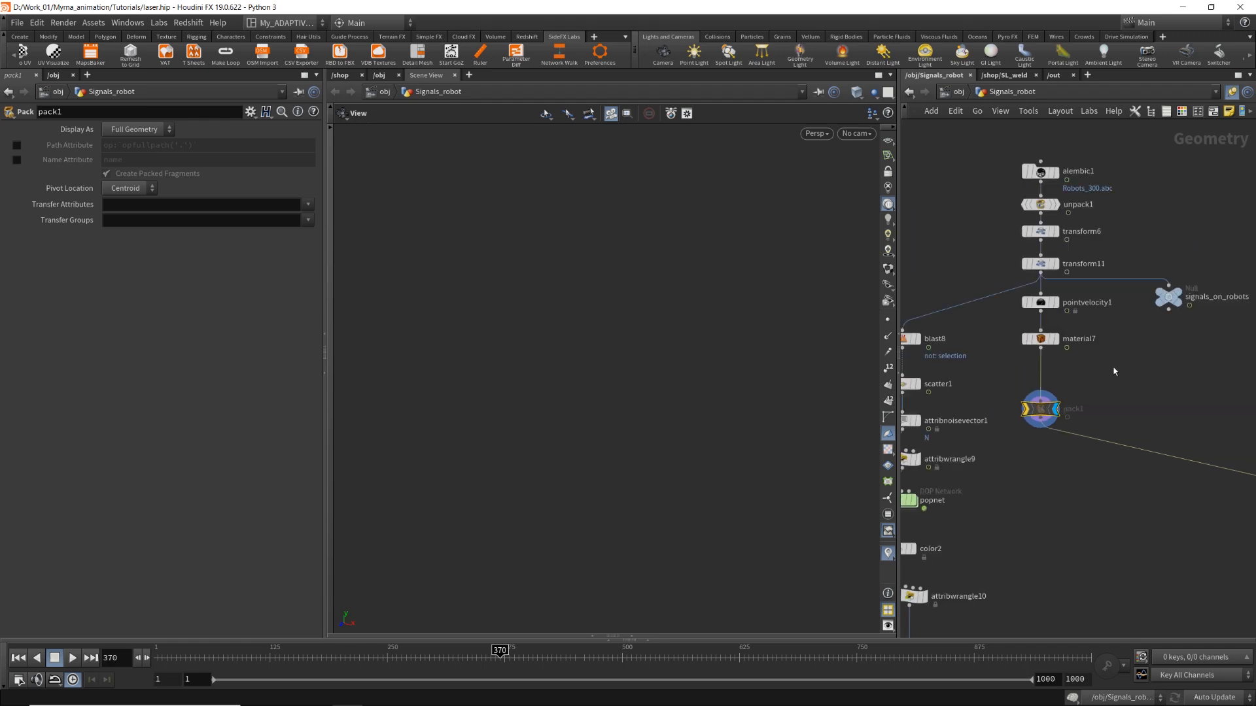
{"action": "middle_click_drag", "start_coordinate": [1111, 367], "coordinate": [1087, 492]}
{"action": "scroll", "coordinate": [1021, 391], "scroll_direction": "up", "scroll_amount": 5}
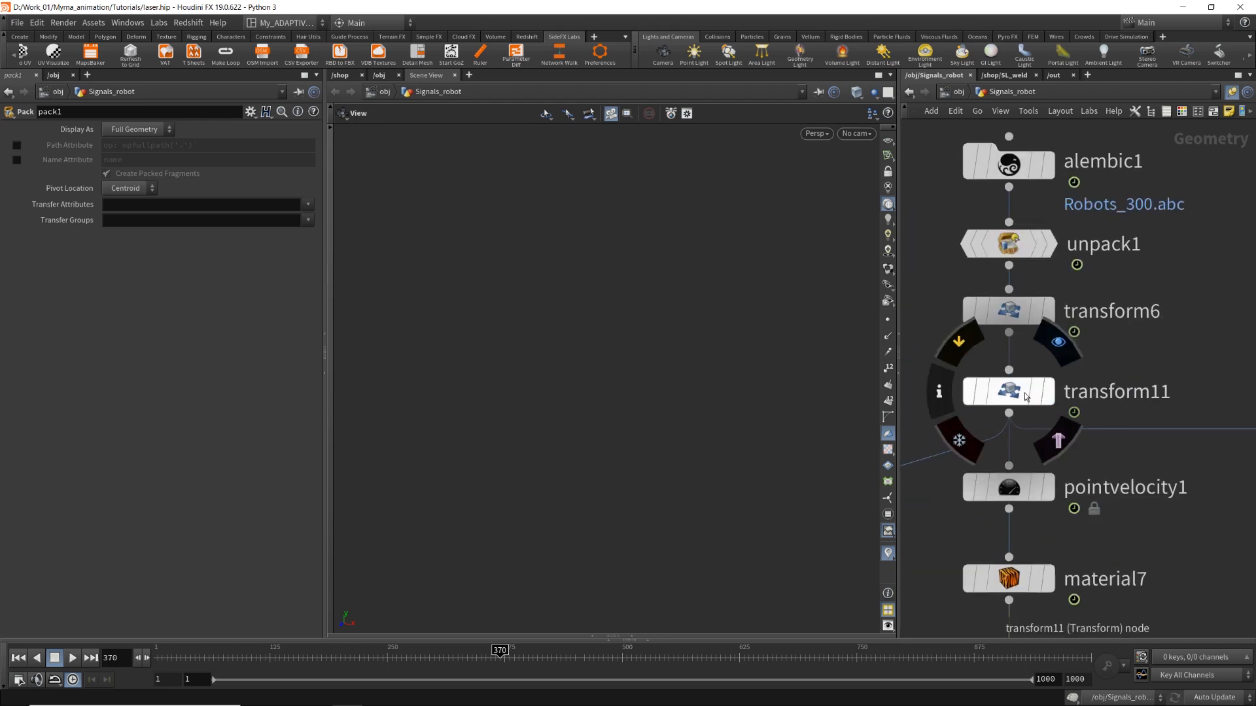
{"action": "left_click", "coordinate": [1026, 394]}
{"action": "scroll", "coordinate": [1158, 472], "scroll_direction": "down", "scroll_amount": 5}
{"action": "middle_click_drag", "start_coordinate": [1222, 511], "coordinate": [1050, 485]}
{"action": "scroll", "coordinate": [1071, 458], "scroll_direction": "up", "scroll_amount": 4}
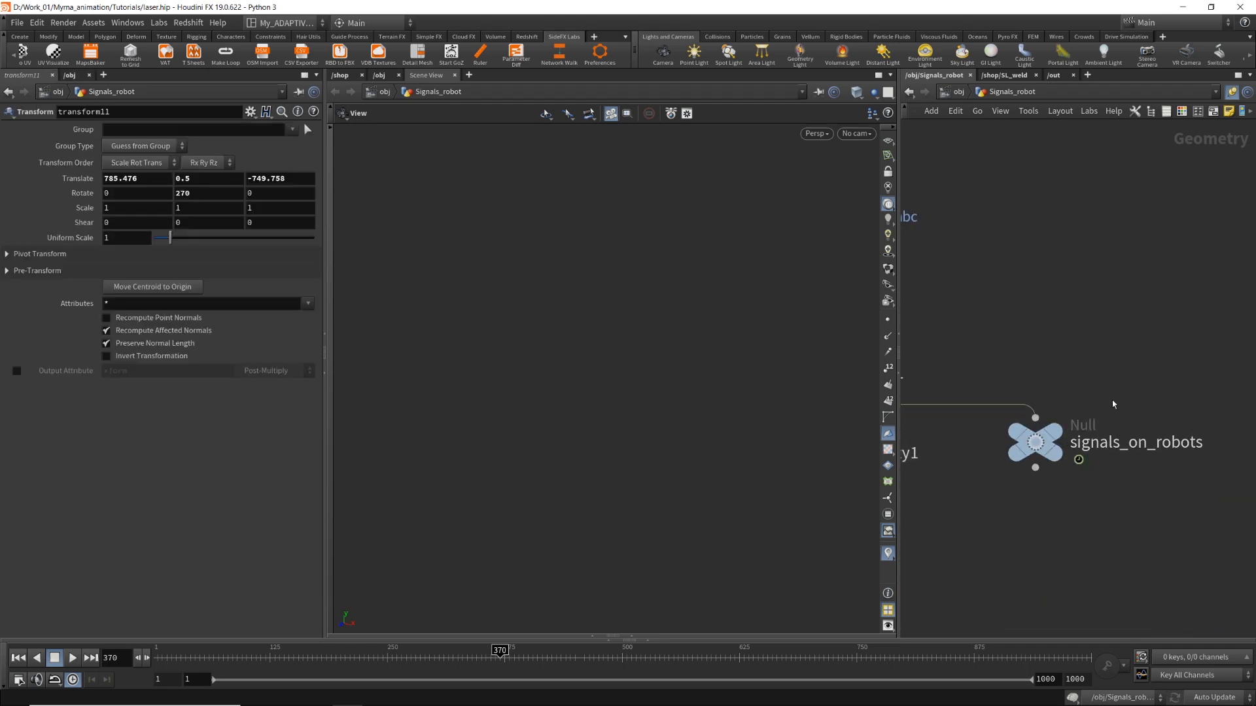
{"action": "scroll", "coordinate": [1088, 481], "scroll_direction": "down", "scroll_amount": 4}
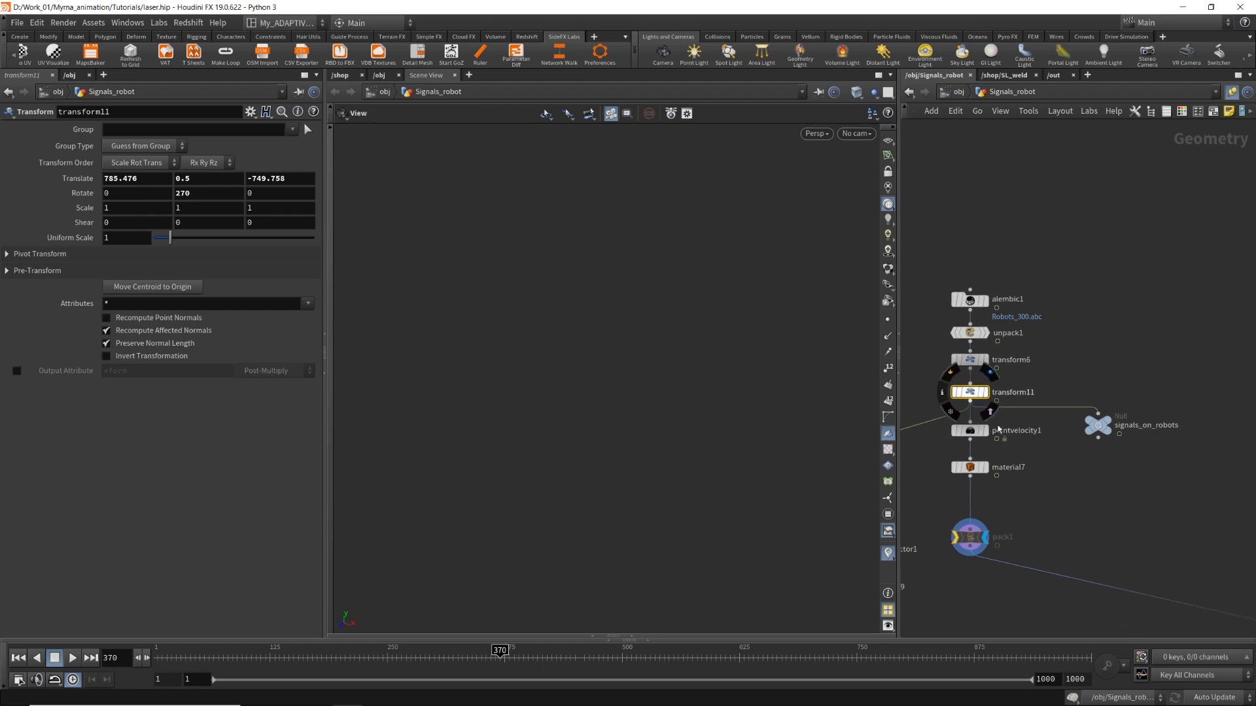
{"action": "left_click", "coordinate": [1097, 426]}
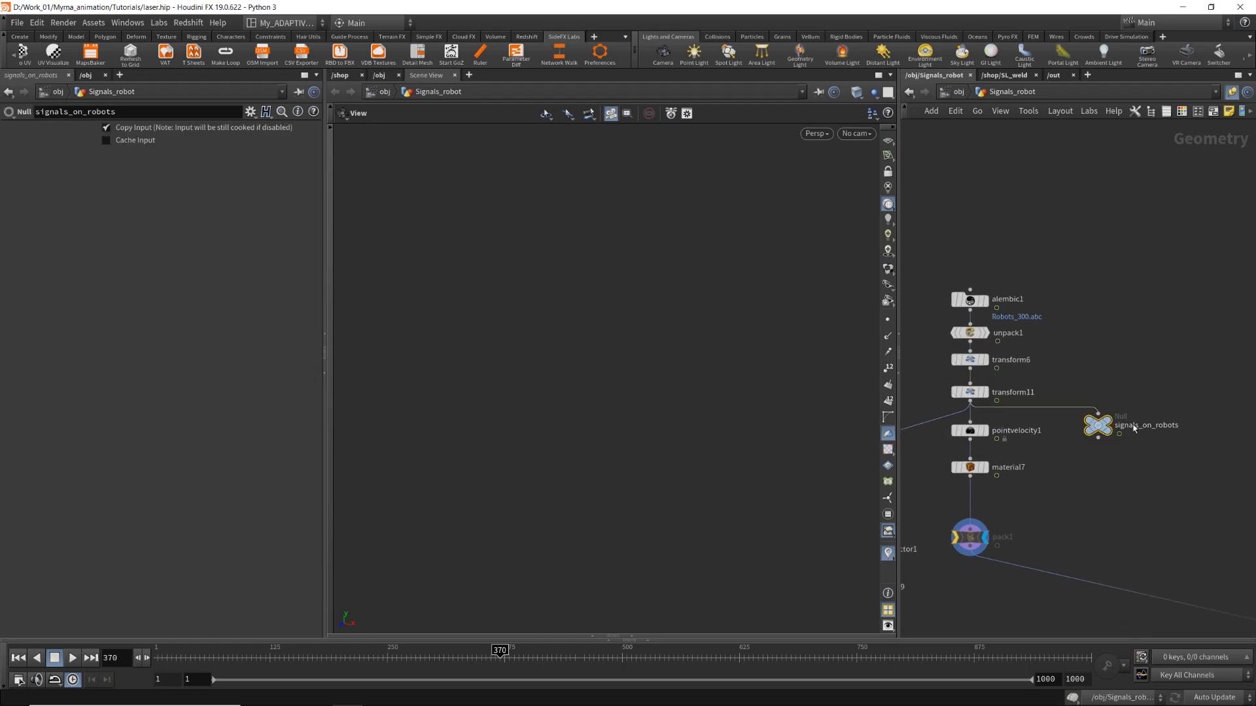
Examine the object_merge1 node at the head of the signal_robopoints chain and the branches below it.
{"action": "scroll", "coordinate": [1188, 279], "scroll_direction": "down", "scroll_amount": 5}
{"action": "middle_click_drag", "start_coordinate": [1187, 279], "coordinate": [953, 532]}
{"action": "scroll", "coordinate": [964, 435], "scroll_direction": "down", "scroll_amount": 2}
{"action": "scroll", "coordinate": [1105, 323], "scroll_direction": "up", "scroll_amount": 8}
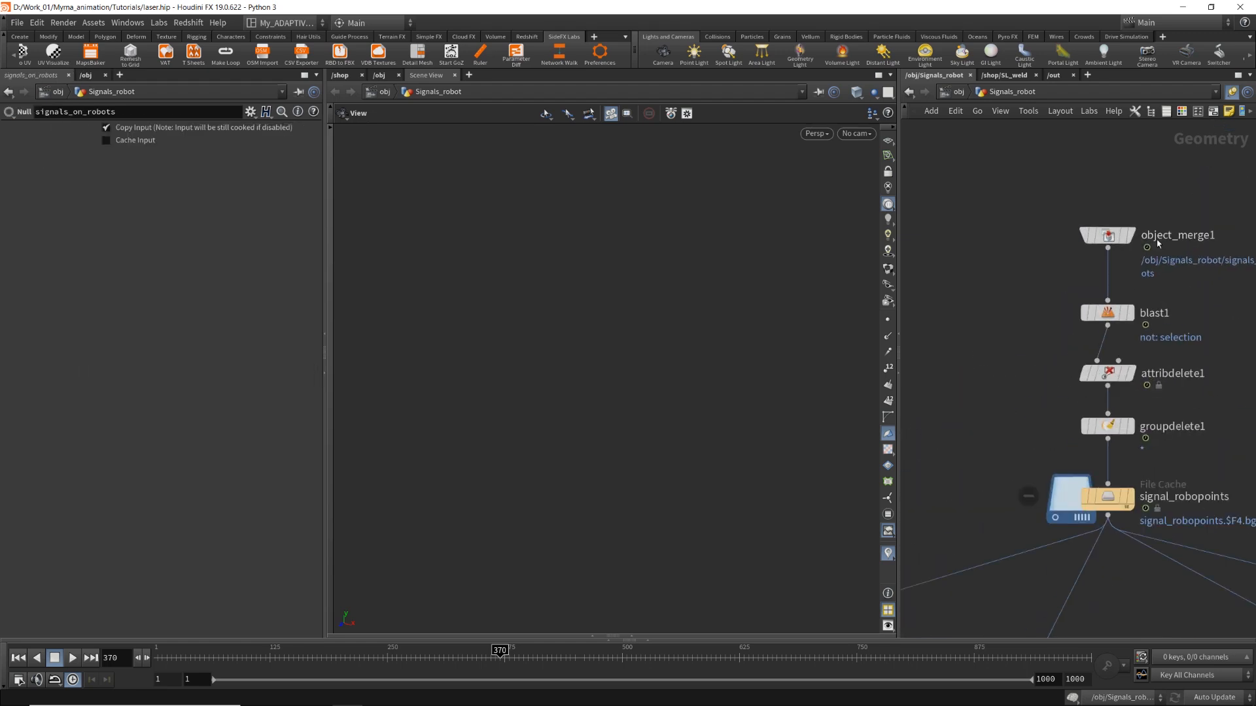
{"action": "left_click", "coordinate": [1107, 236]}
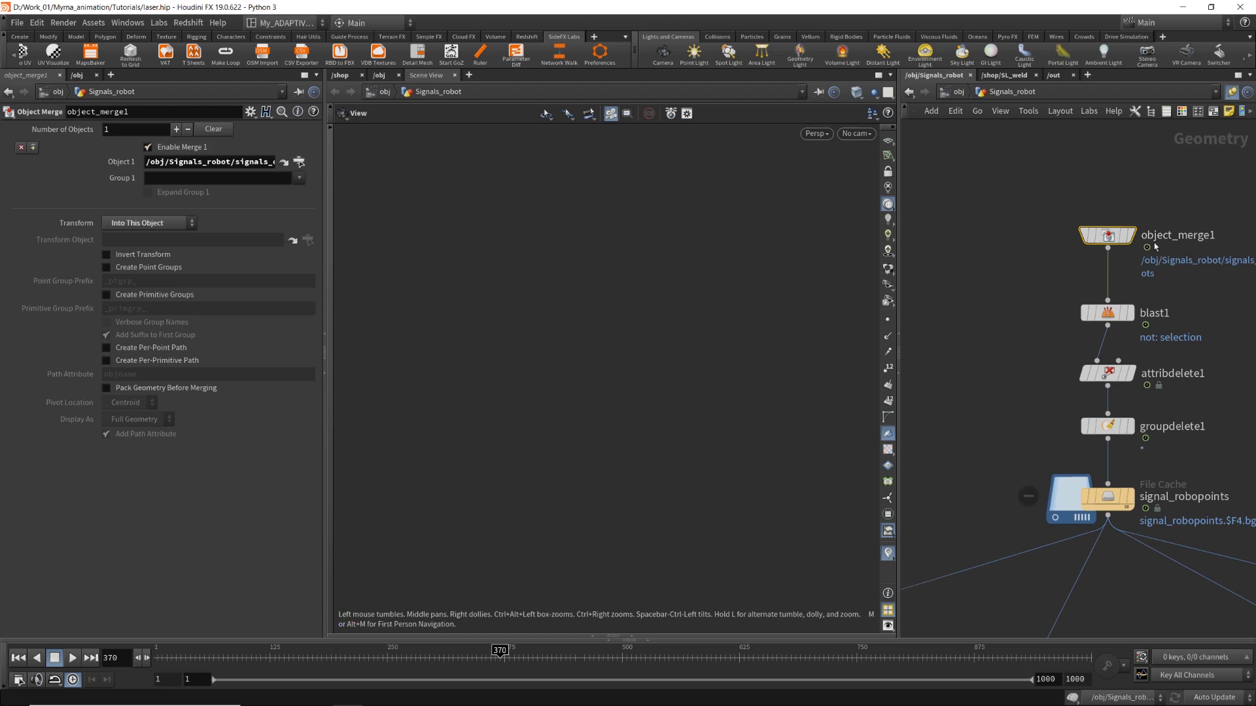
{"action": "scroll", "coordinate": [1155, 246], "scroll_direction": "up", "scroll_amount": 3}
{"action": "middle_click_drag", "start_coordinate": [1153, 216], "coordinate": [1047, 262]}
{"action": "left_click_drag", "start_coordinate": [994, 289], "coordinate": [994, 287]}
{"action": "middle_click_drag", "start_coordinate": [1013, 215], "coordinate": [1104, 230]}
{"action": "scroll", "coordinate": [1093, 233], "scroll_direction": "down", "scroll_amount": 8}
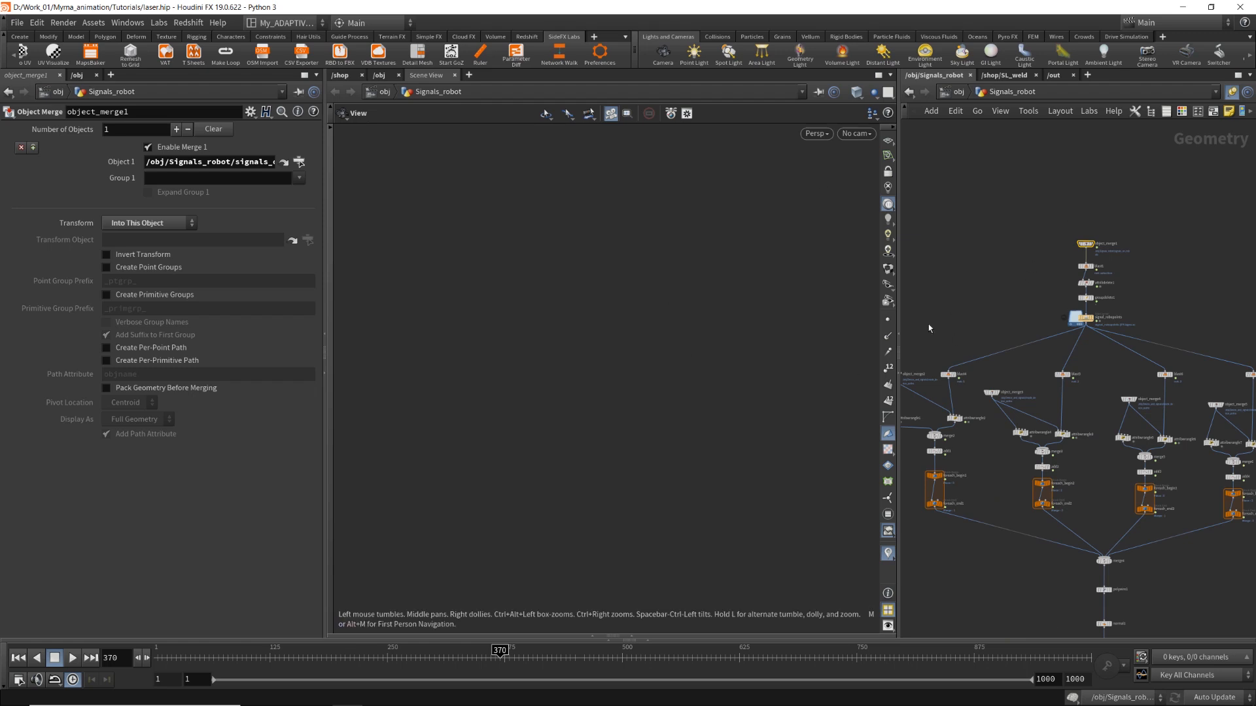
Enlarge the network editor and display object_merge1's robots in the viewport, scrubbing the timeline to frame 488.
{"action": "left_click_drag", "start_coordinate": [900, 294], "coordinate": [766, 293]}
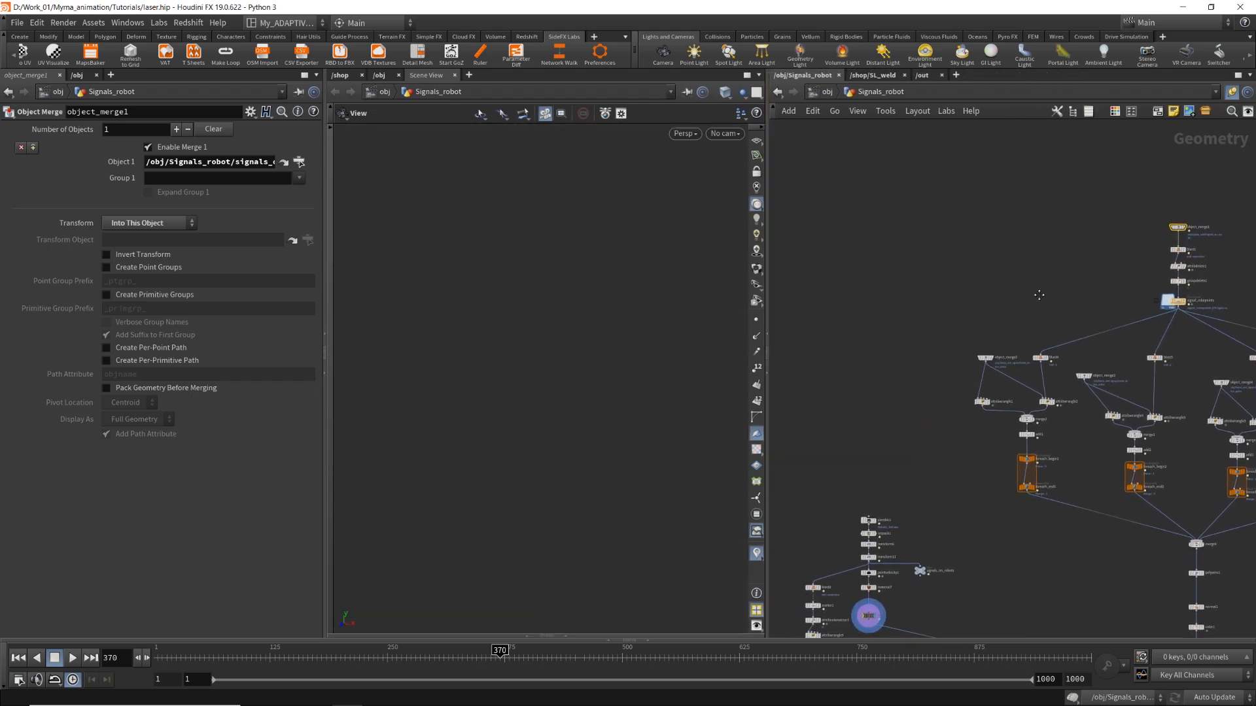
{"action": "scroll", "coordinate": [1149, 241], "scroll_direction": "up", "scroll_amount": 5}
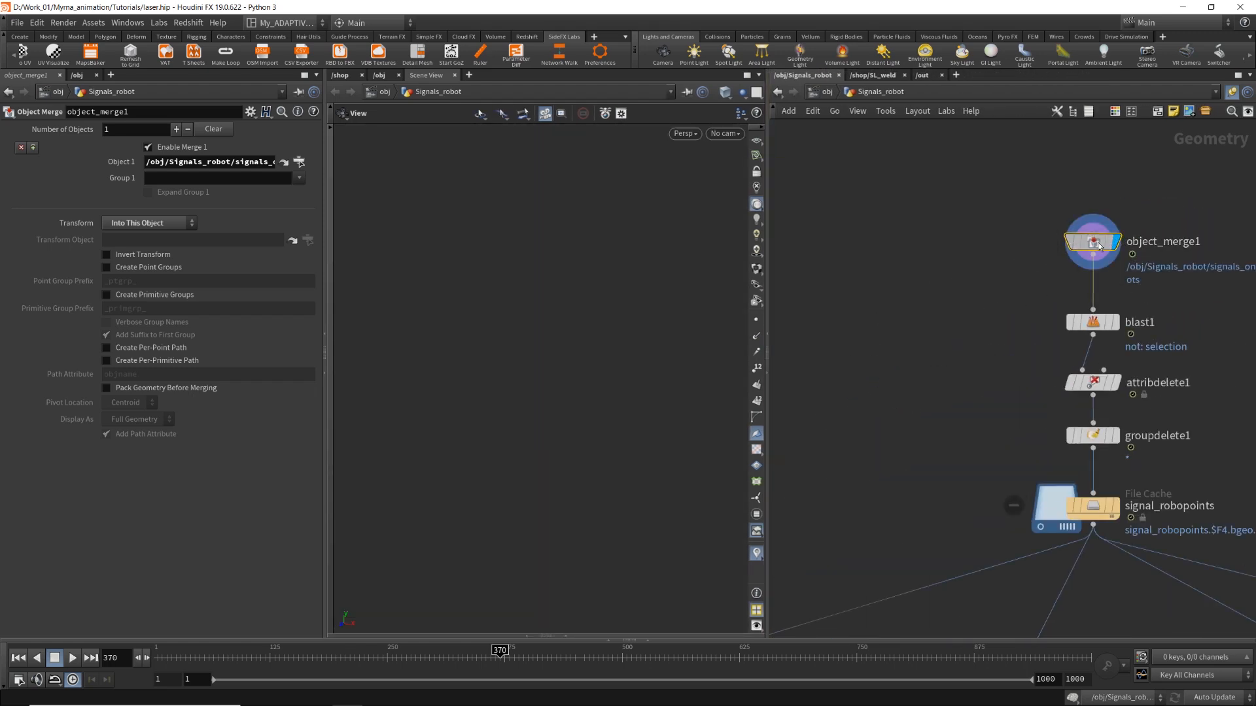
{"action": "key", "text": "space+g"}
{"action": "left_click_drag", "start_coordinate": [563, 403], "coordinate": [578, 379]}
{"action": "left_click_drag", "start_coordinate": [178, 663], "coordinate": [613, 680]}
Display the blast1 node to examine the isolated robot points and its group settings.
{"action": "scroll", "coordinate": [958, 393], "scroll_direction": "down", "scroll_amount": 5}
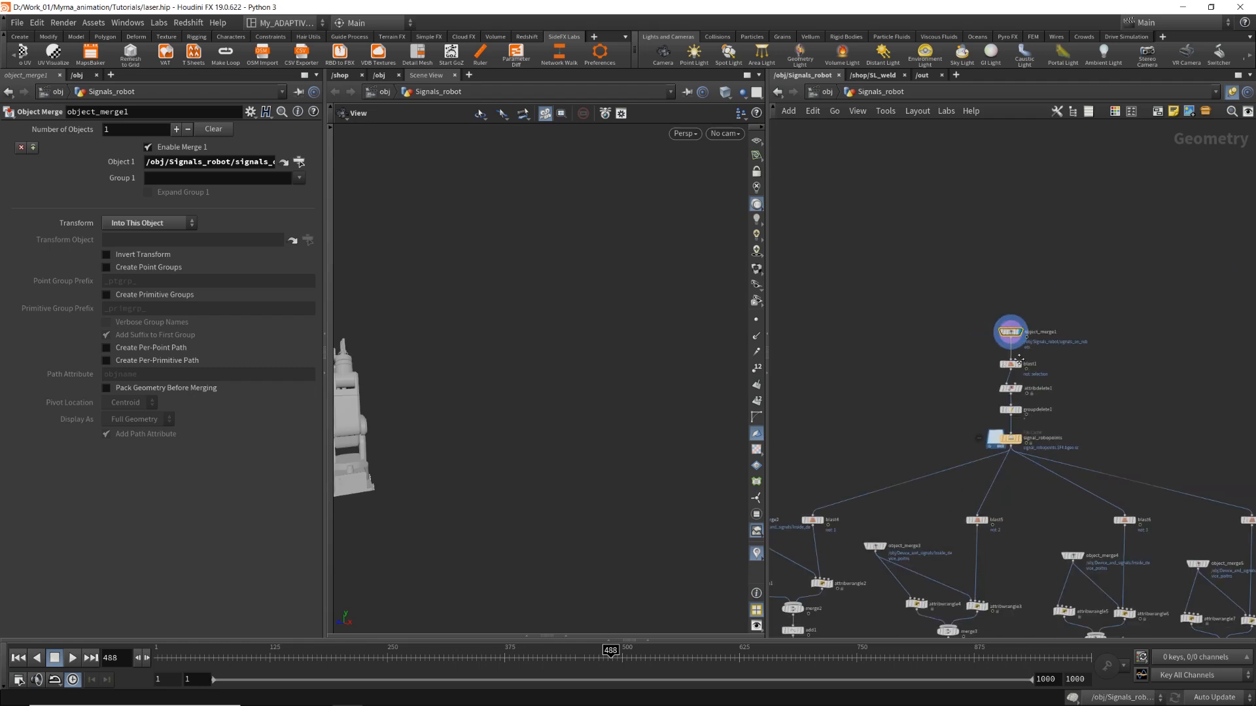
{"action": "scroll", "coordinate": [928, 394], "scroll_direction": "up", "scroll_amount": 4}
{"action": "left_click", "coordinate": [1138, 327]}
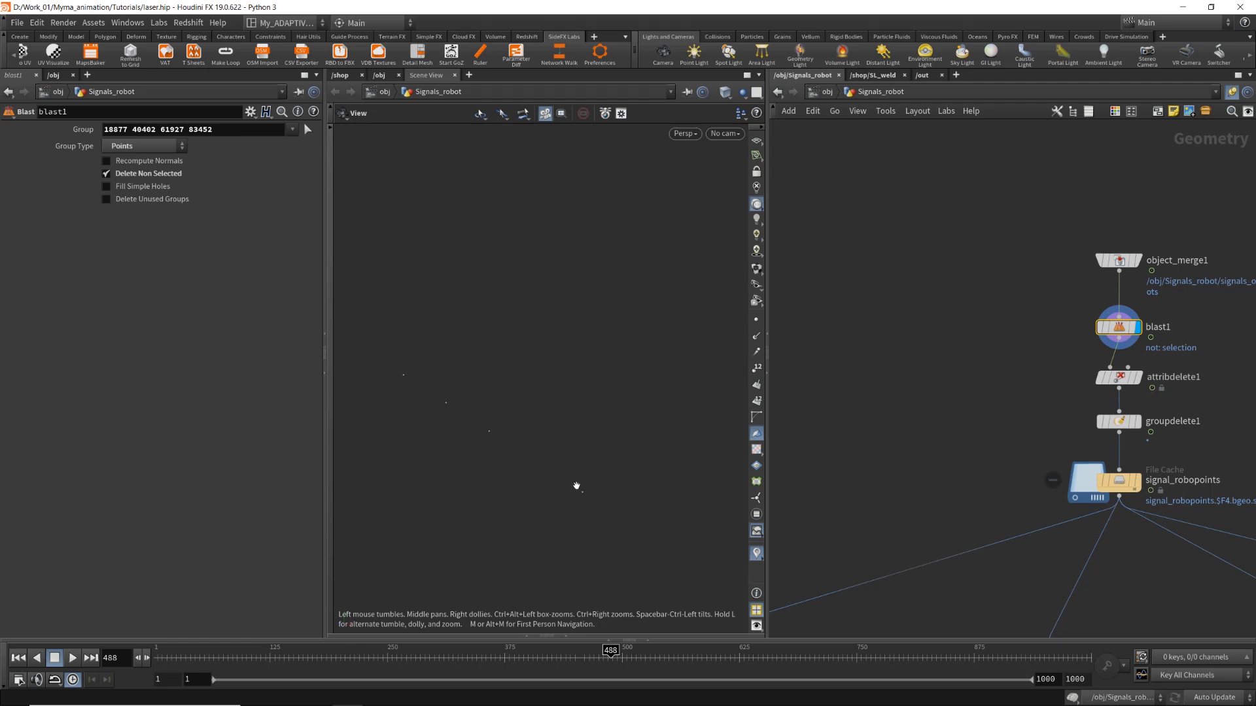
Enter blast1's group selection and examine the picked point on top of the small cylinder on the robot's base.
{"action": "left_click", "coordinate": [308, 128]}
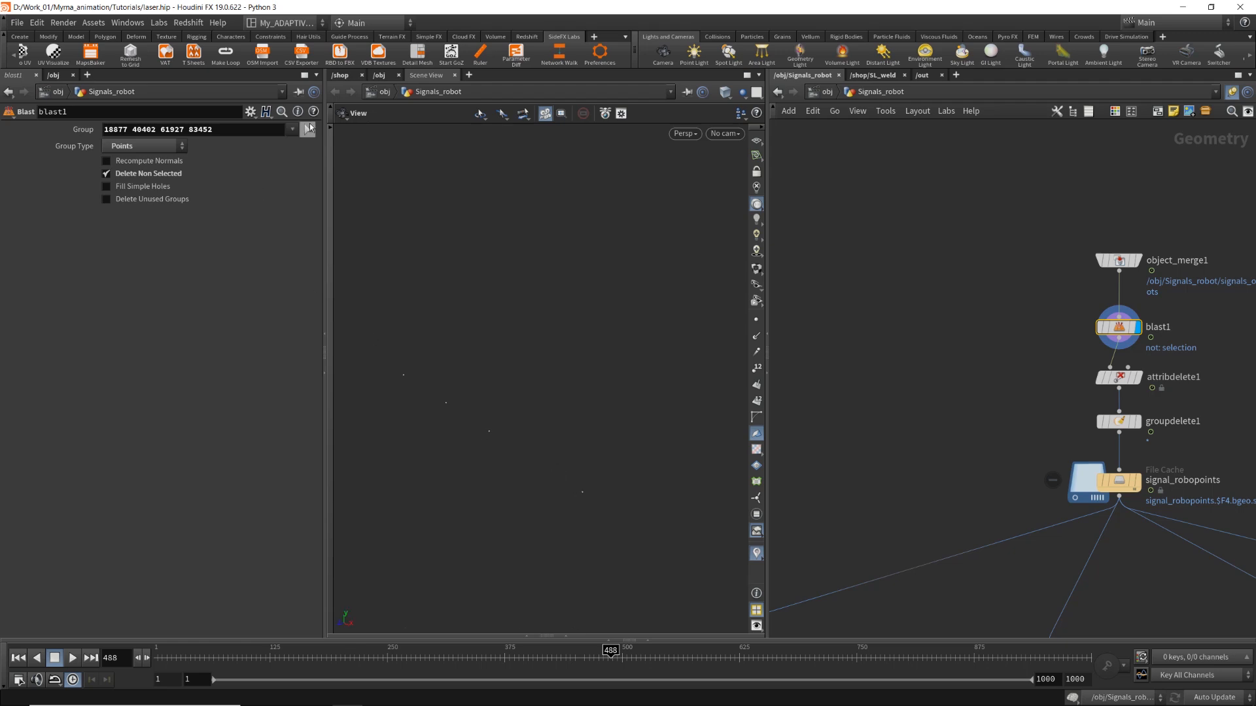
{"action": "scroll", "coordinate": [580, 496], "scroll_direction": "up", "scroll_amount": 15}
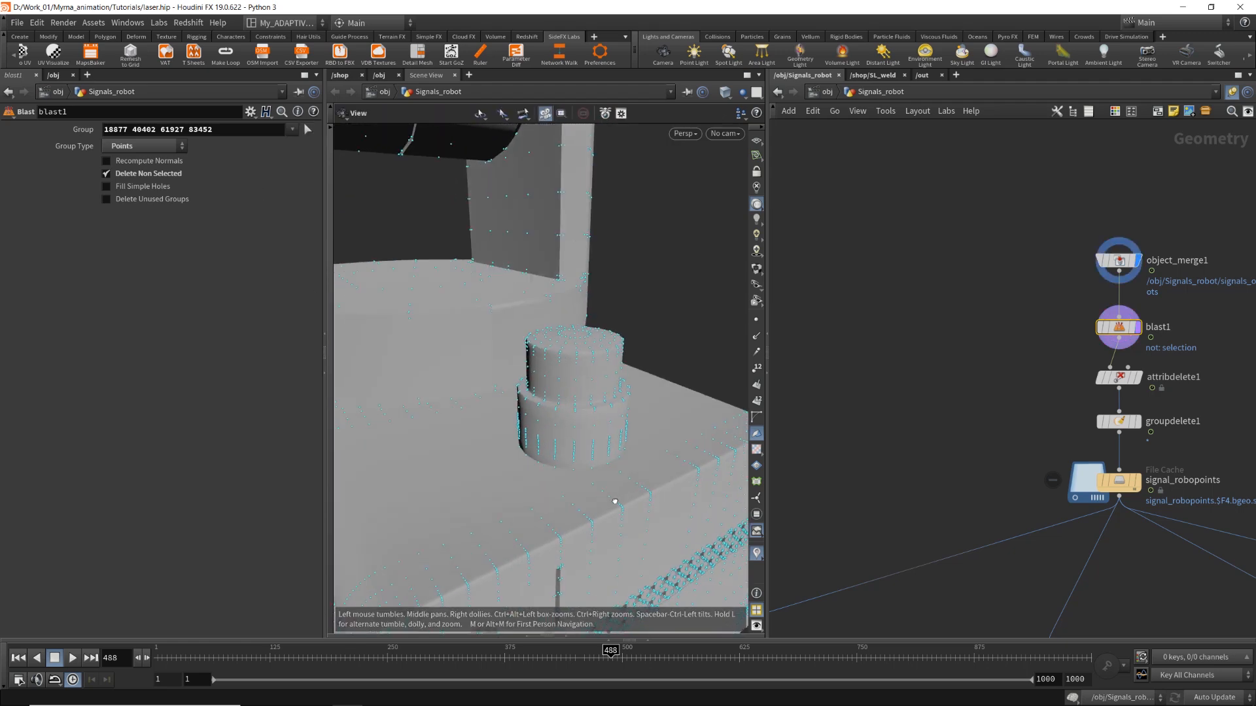
{"action": "left_click_drag", "start_coordinate": [614, 502], "coordinate": [625, 518], "text": "alt"}
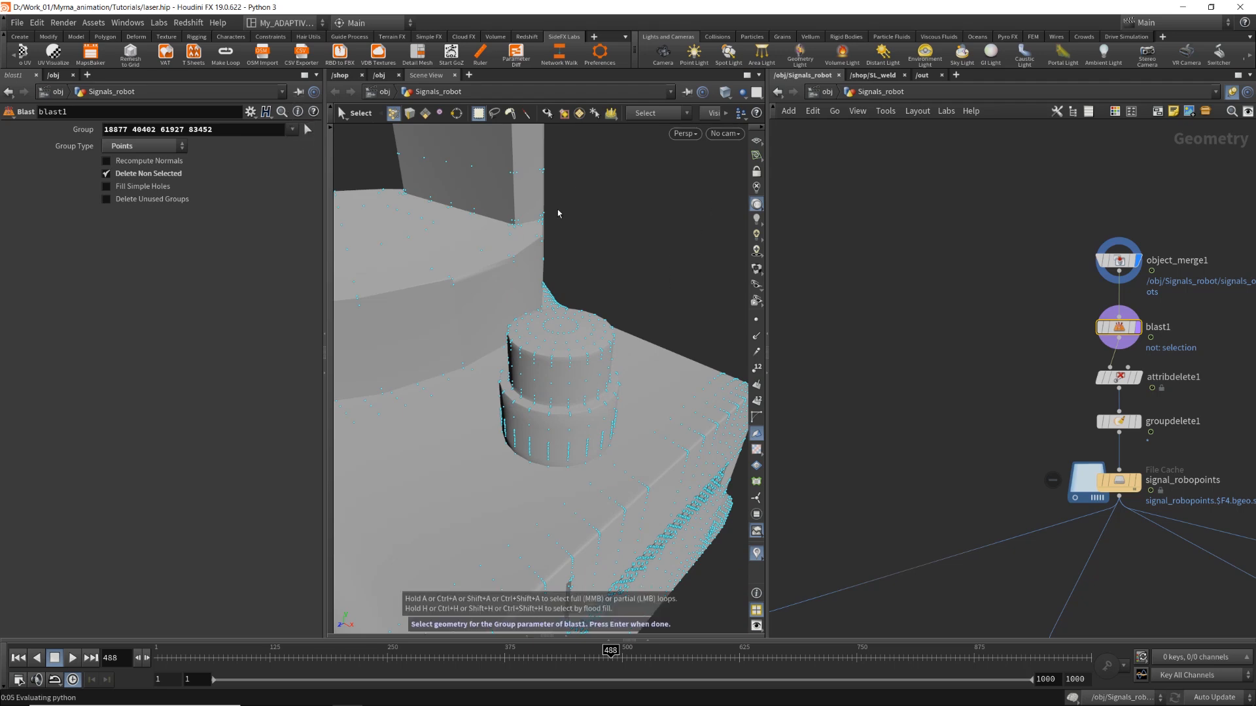
{"action": "key", "text": "Return"}
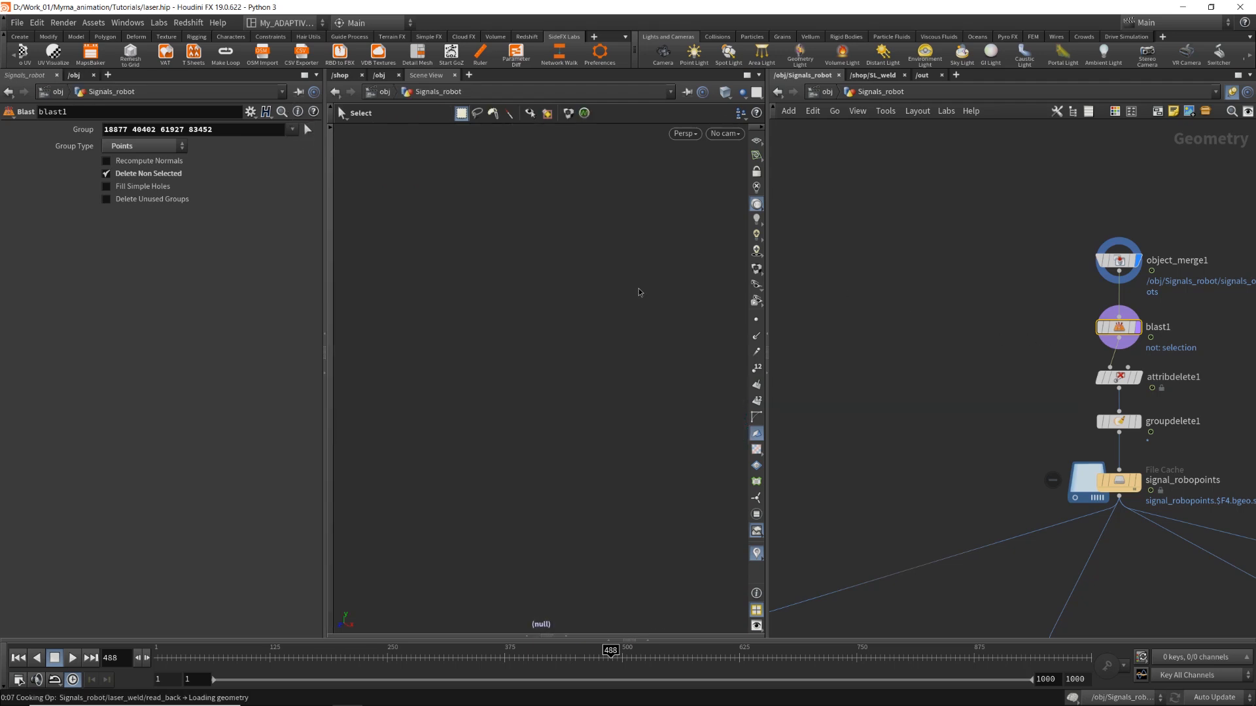
{"action": "left_click", "coordinate": [307, 129]}
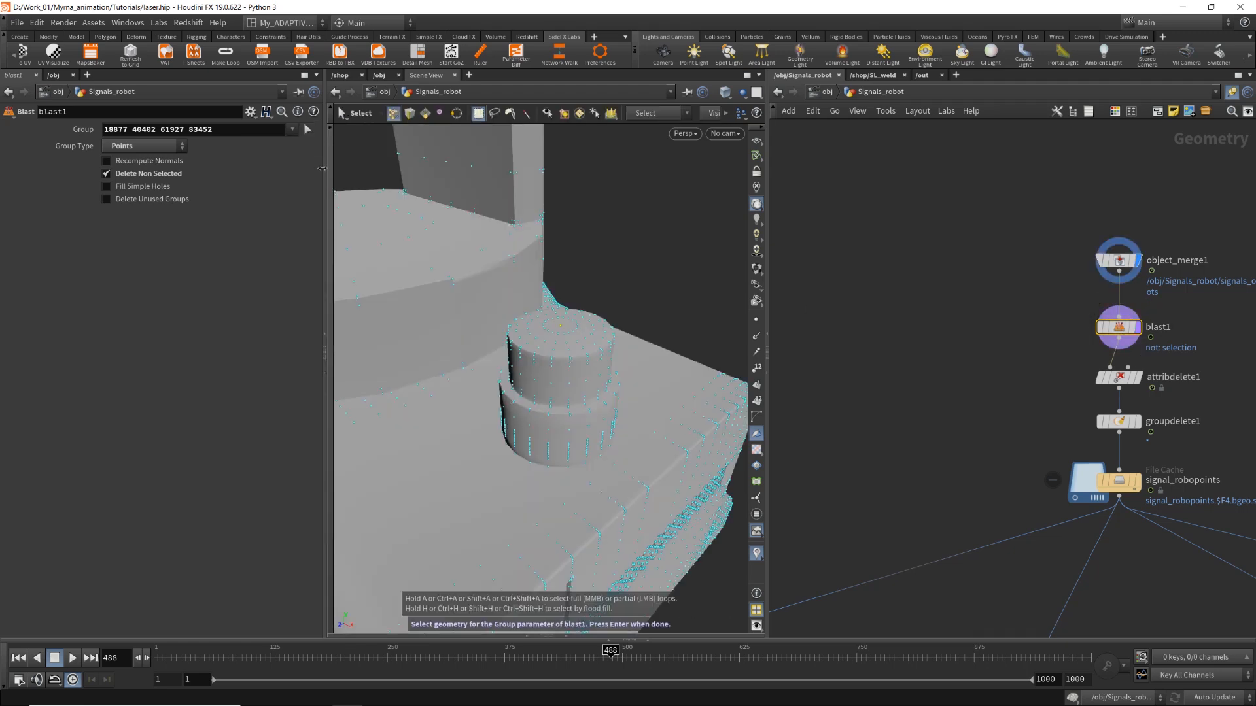
{"action": "scroll", "coordinate": [563, 328], "scroll_direction": "down", "scroll_amount": 10}
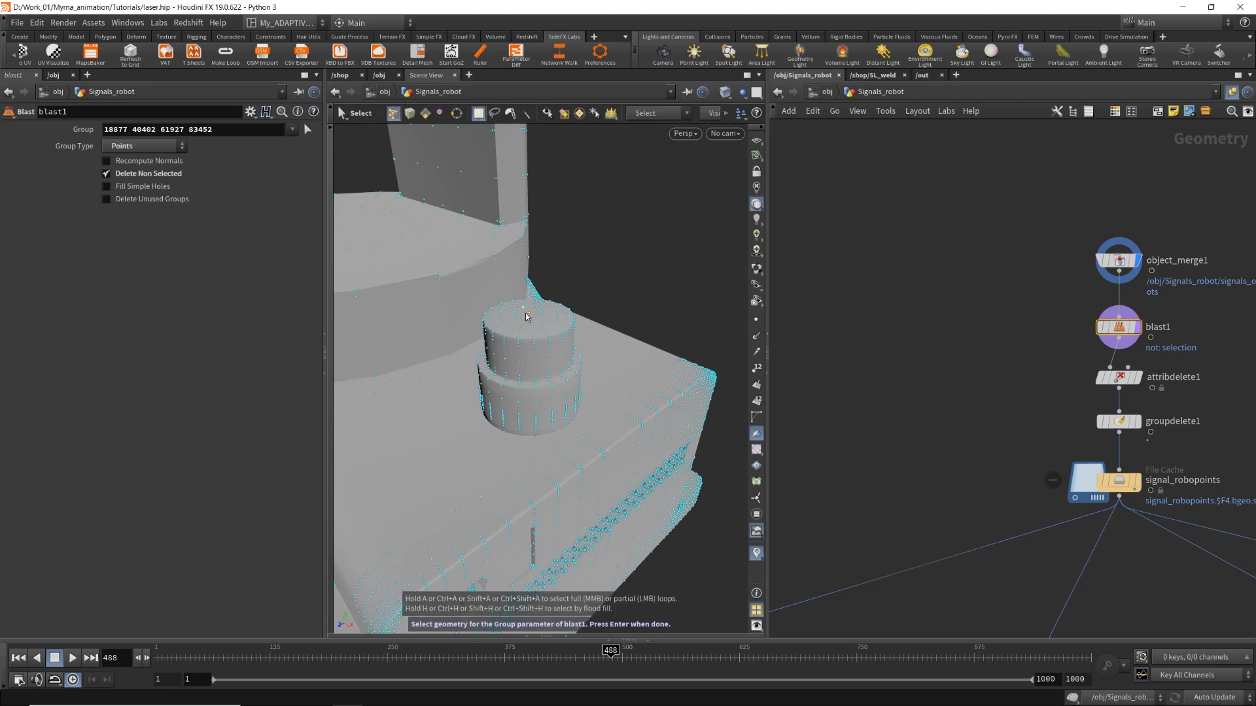
{"action": "scroll", "coordinate": [642, 276], "scroll_direction": "down", "scroll_amount": 12}
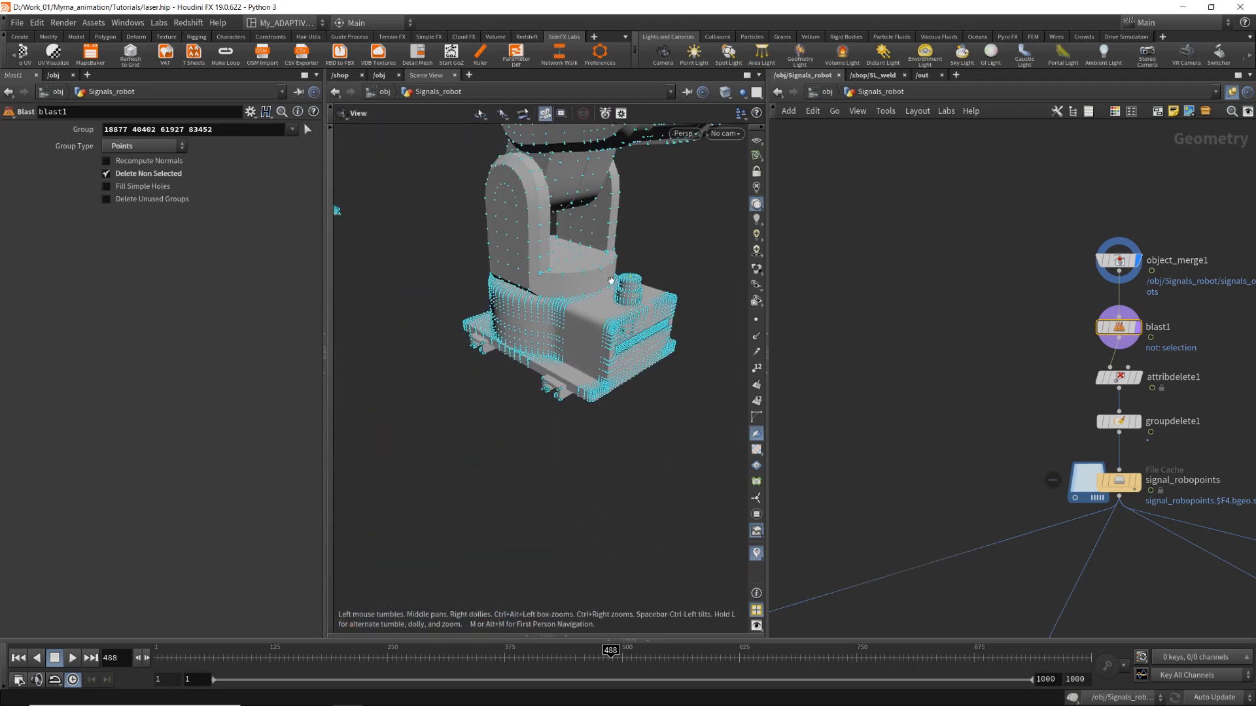
{"action": "scroll", "coordinate": [518, 331], "scroll_direction": "up", "scroll_amount": 10}
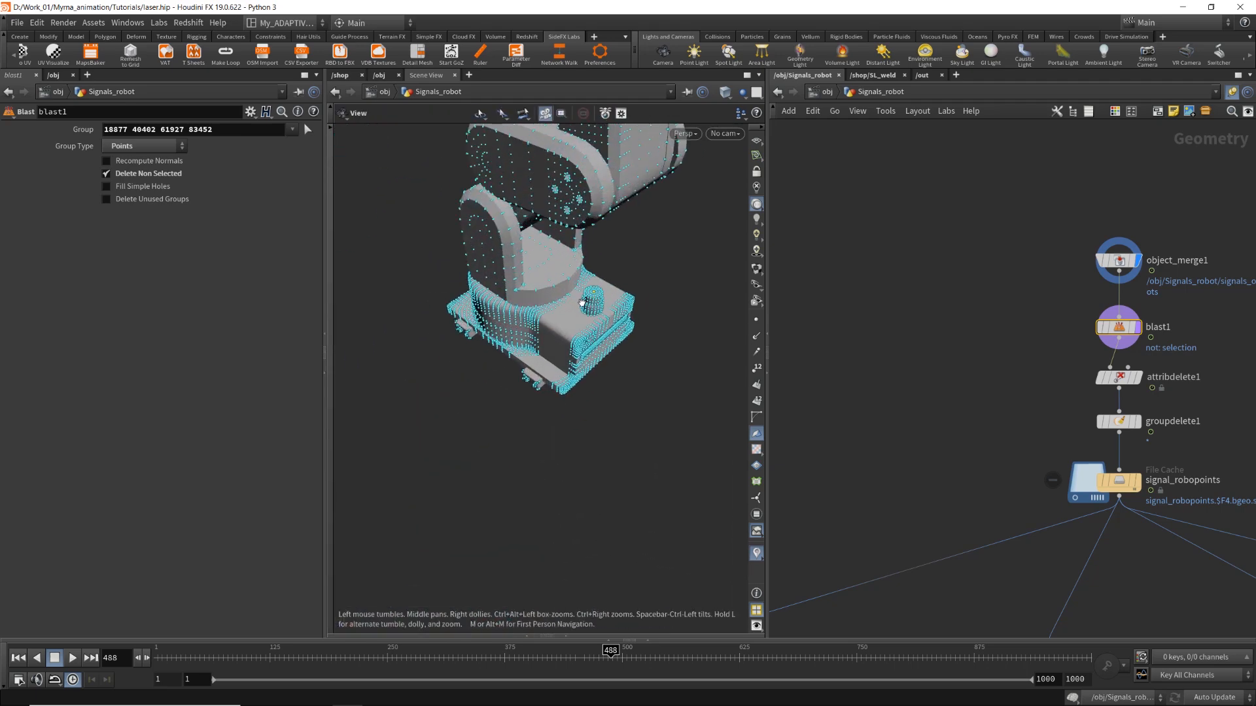
{"action": "key", "text": "Return"}
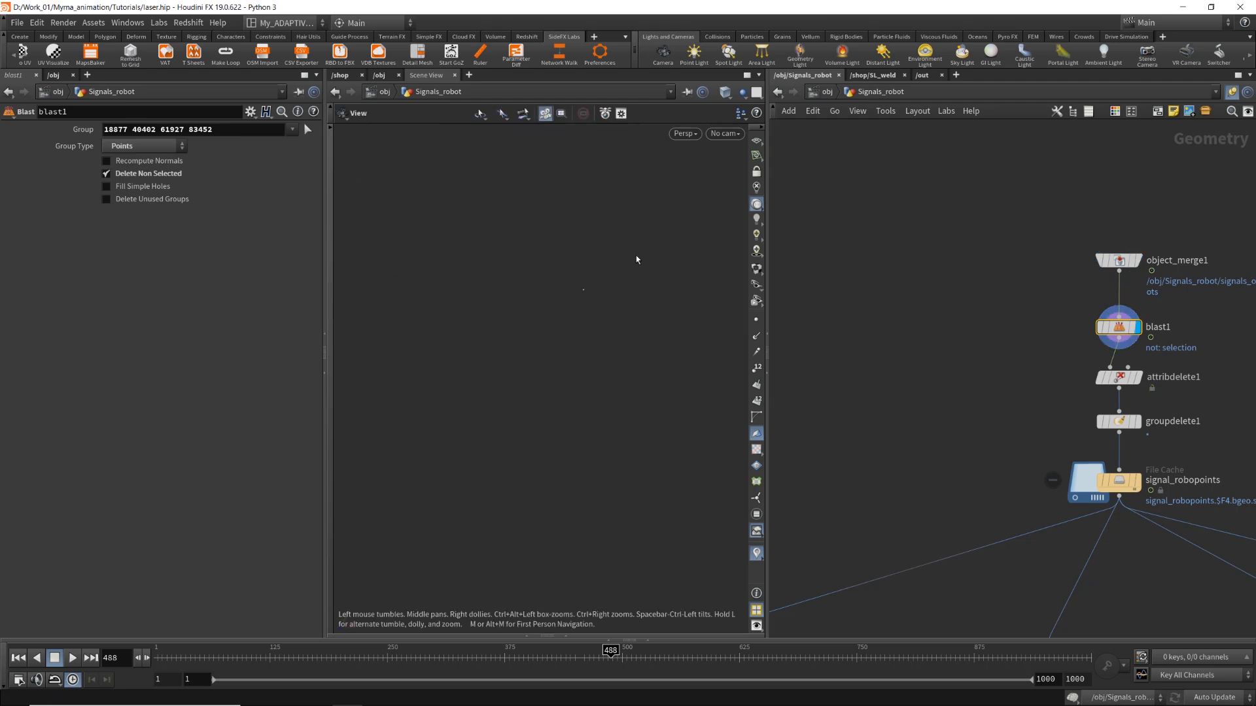
Turn off Delete Non Selected on blast1 and turn it back on to compare the results.
{"action": "left_click", "coordinate": [116, 174]}
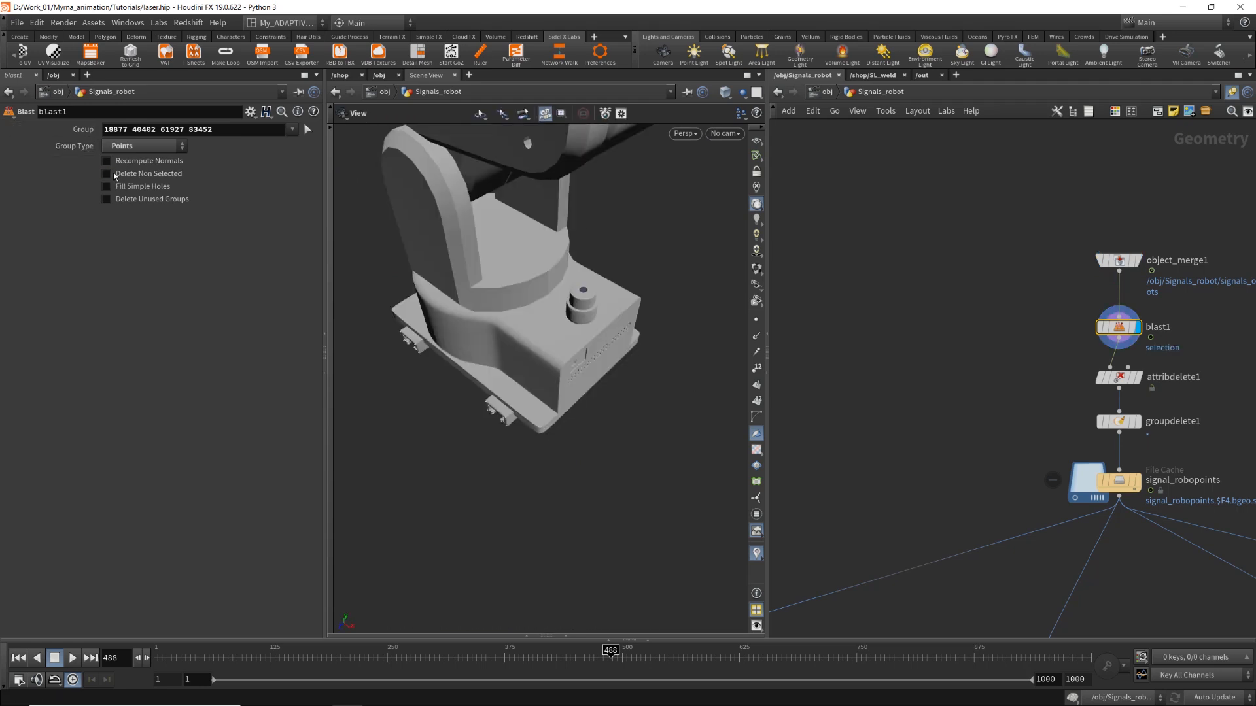
{"action": "left_click", "coordinate": [116, 174]}
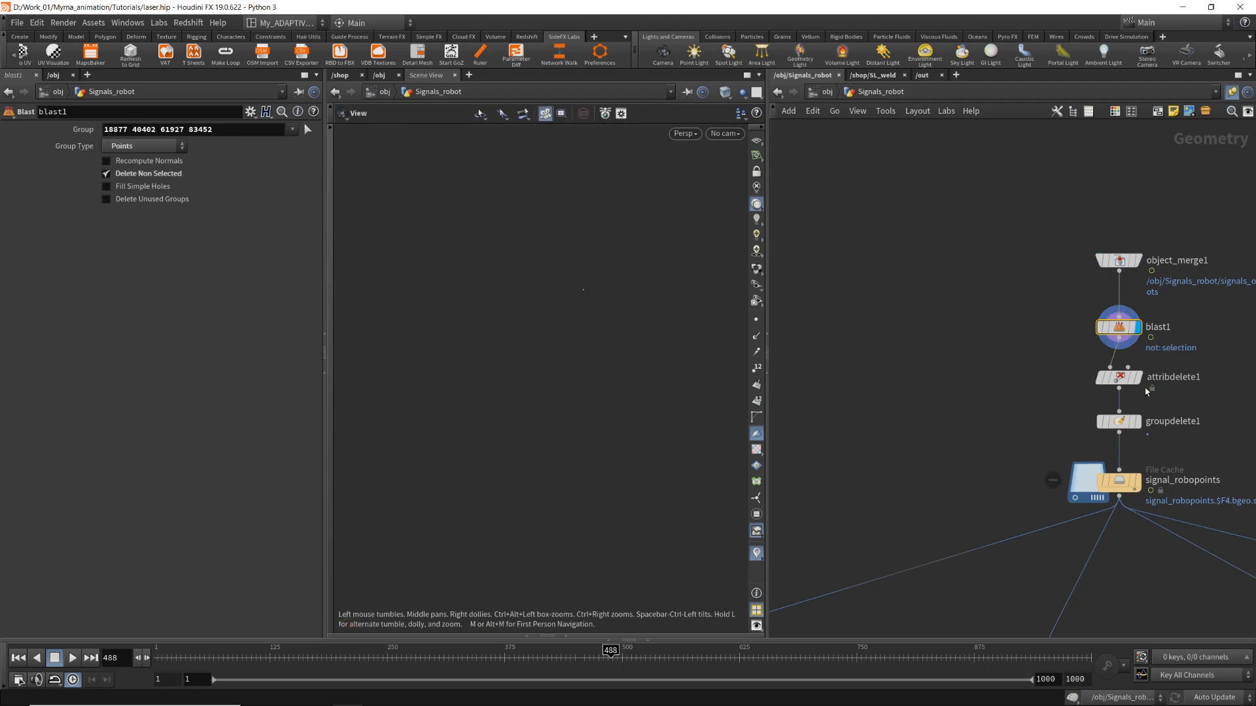
Inspect the attribdelete1 settings, and display groupdelete1 with its group deletion settings.
{"action": "left_click", "coordinate": [1119, 378]}
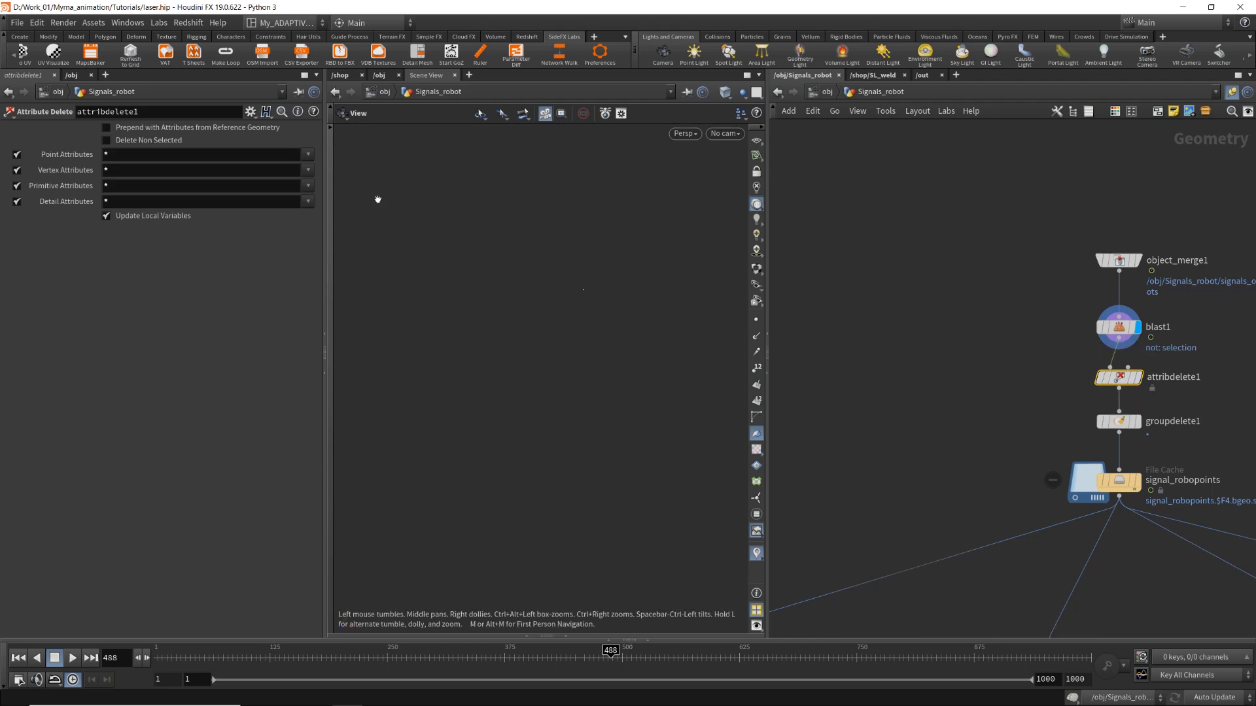
{"action": "left_click", "coordinate": [1138, 421]}
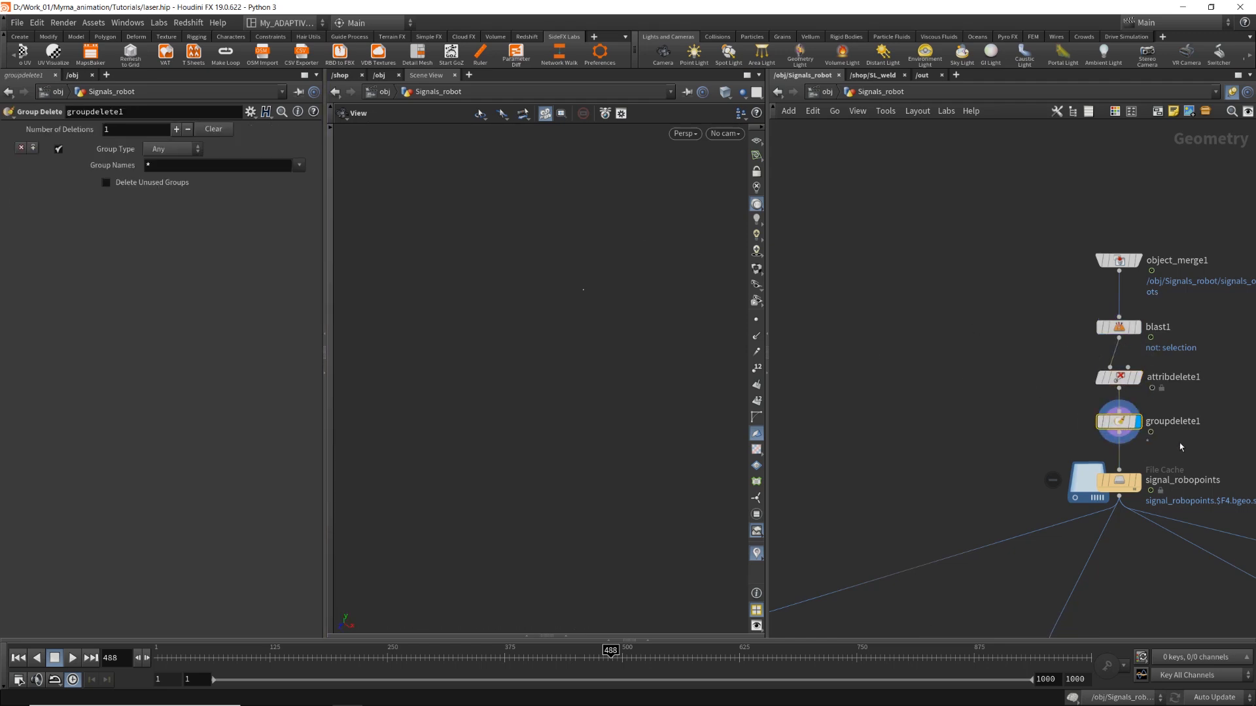
Inspect the caching settings of the signal_robopoints File Cache node and the branches below it.
{"action": "middle_click_drag", "start_coordinate": [1050, 434], "coordinate": [1022, 318]}
{"action": "scroll", "coordinate": [1065, 371], "scroll_direction": "up", "scroll_amount": 4}
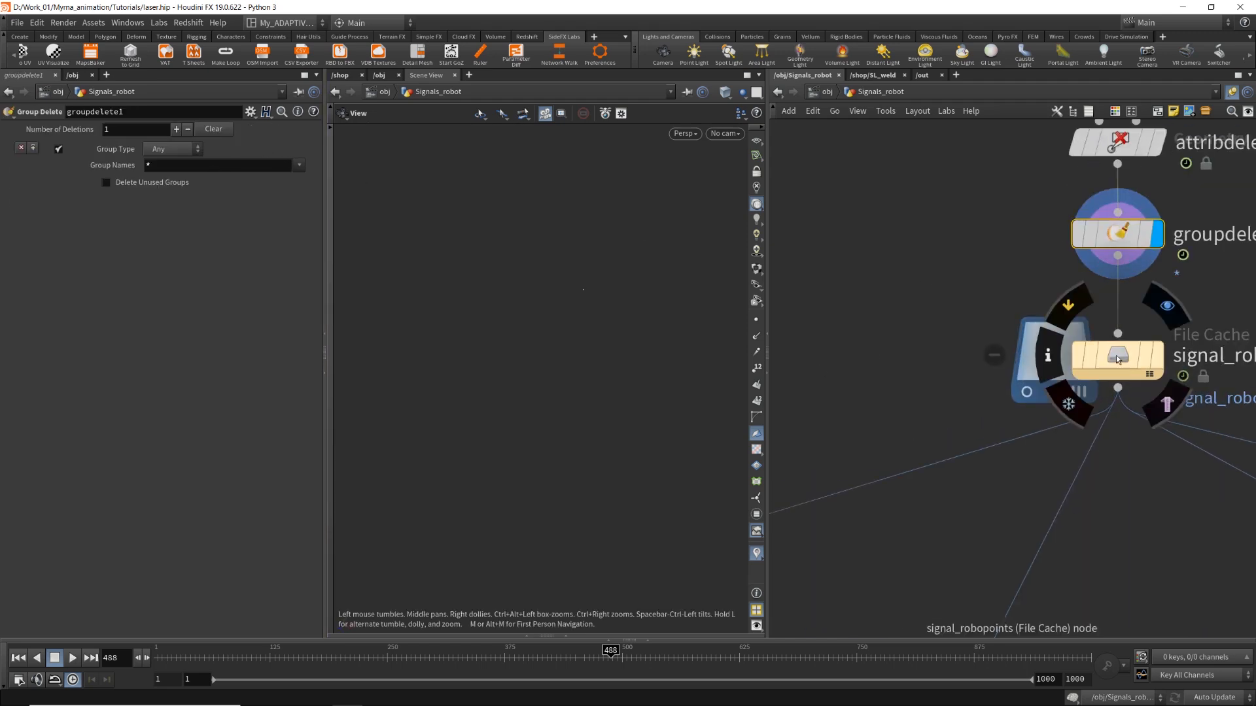
{"action": "left_click", "coordinate": [1118, 358]}
{"action": "scroll", "coordinate": [825, 278], "scroll_direction": "down", "scroll_amount": 2}
{"action": "scroll", "coordinate": [825, 278], "scroll_direction": "down", "scroll_amount": 2}
{"action": "middle_click_drag", "start_coordinate": [865, 280], "coordinate": [845, 327]}
{"action": "scroll", "coordinate": [854, 319], "scroll_direction": "up", "scroll_amount": 1}
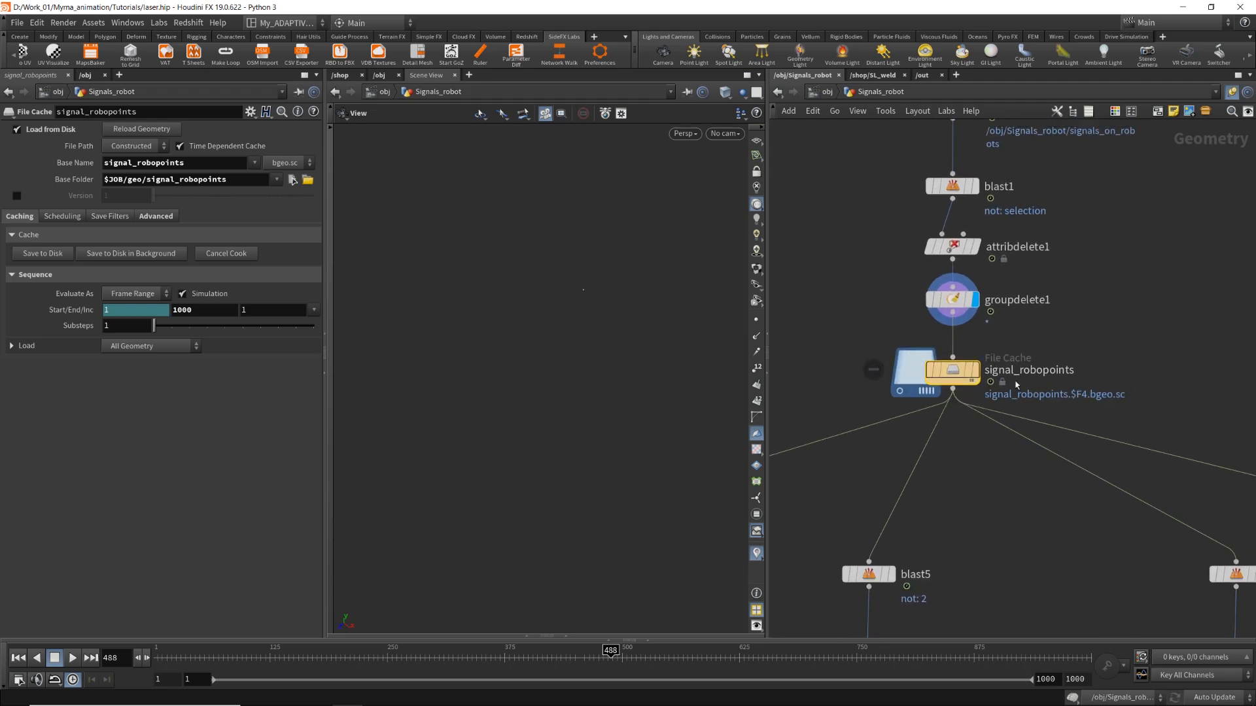
{"action": "scroll", "coordinate": [1059, 405], "scroll_direction": "down", "scroll_amount": 2}
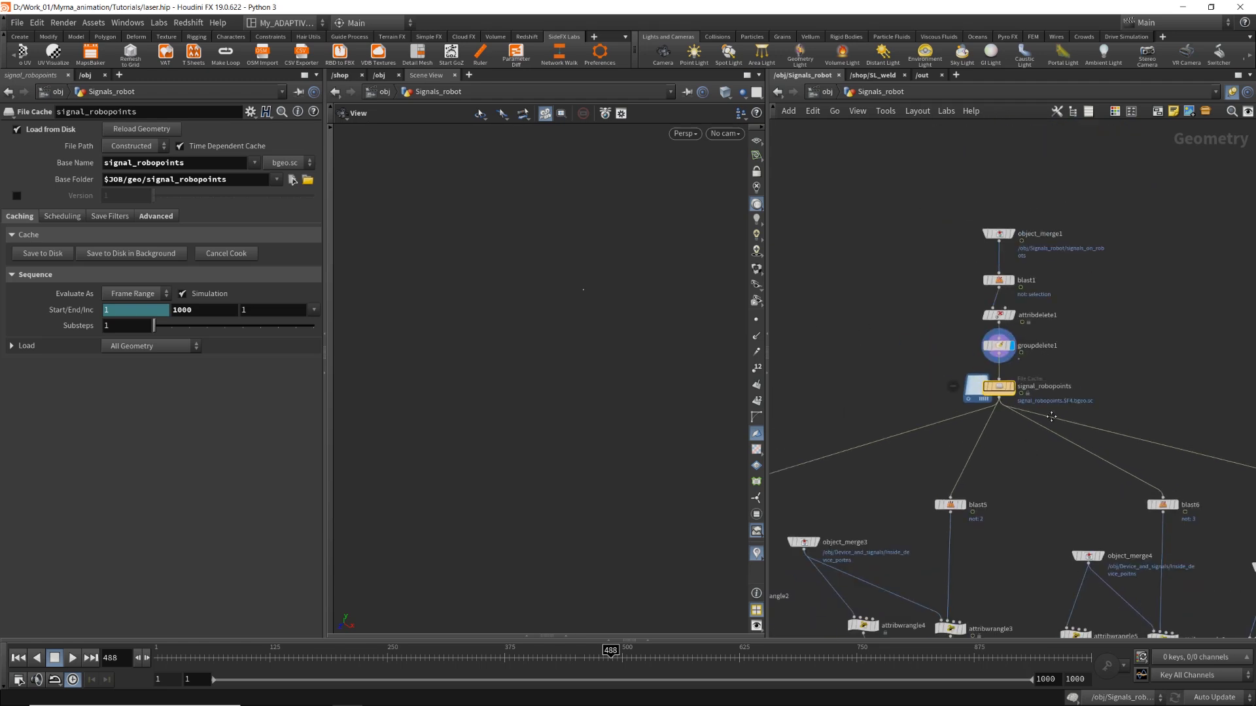
Display the cached signal_robopoints and scrub the timeline to frame 198 to watch the points move.
{"action": "middle_click_drag", "start_coordinate": [992, 465], "coordinate": [1173, 353]}
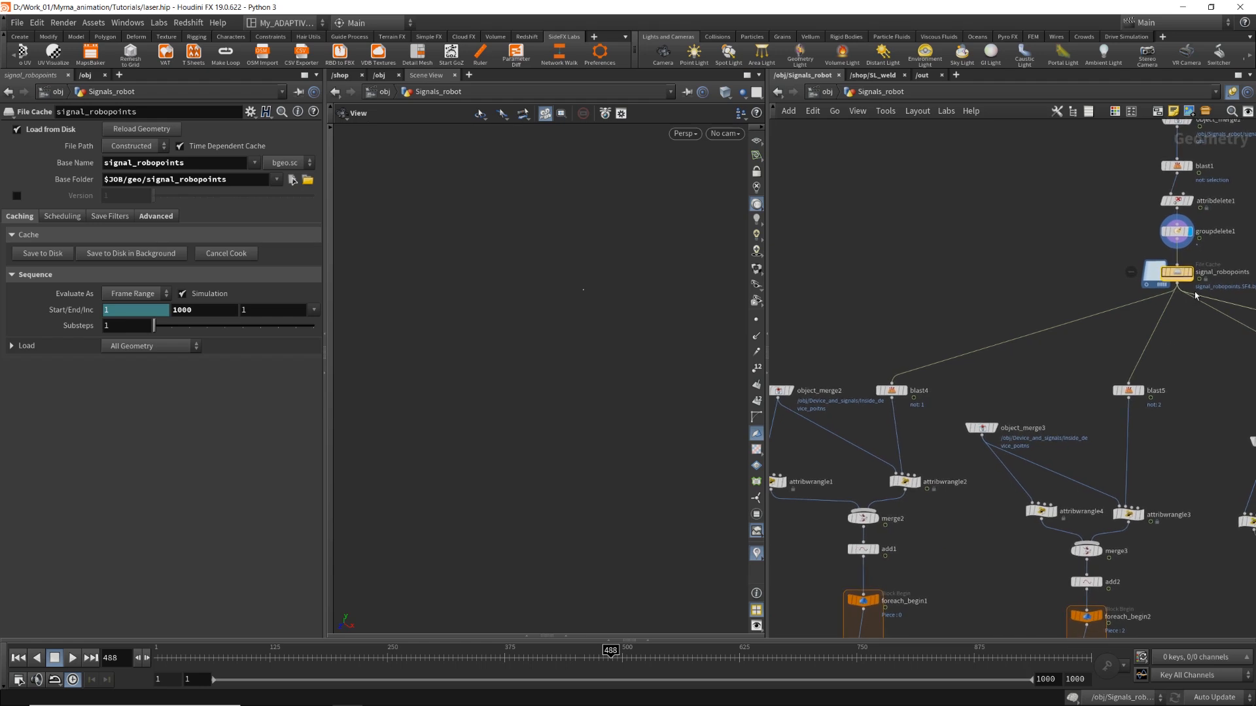
{"action": "left_click", "coordinate": [1190, 272]}
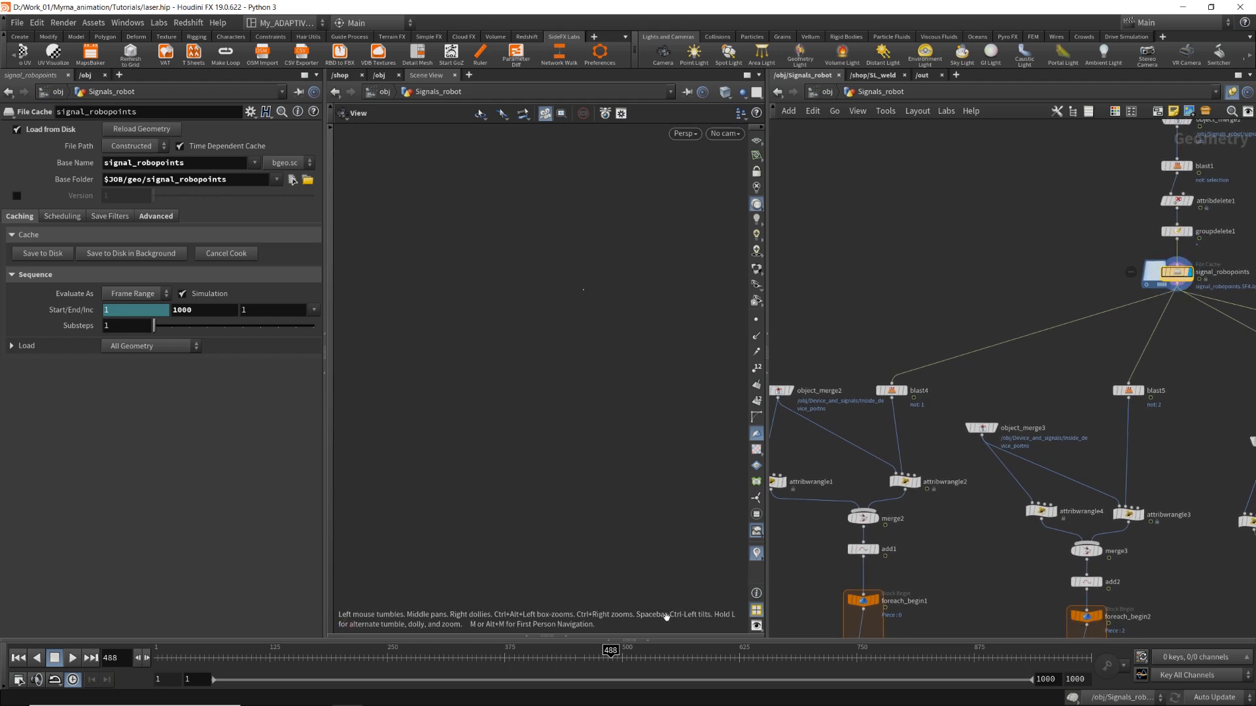
{"action": "left_click", "coordinate": [528, 654]}
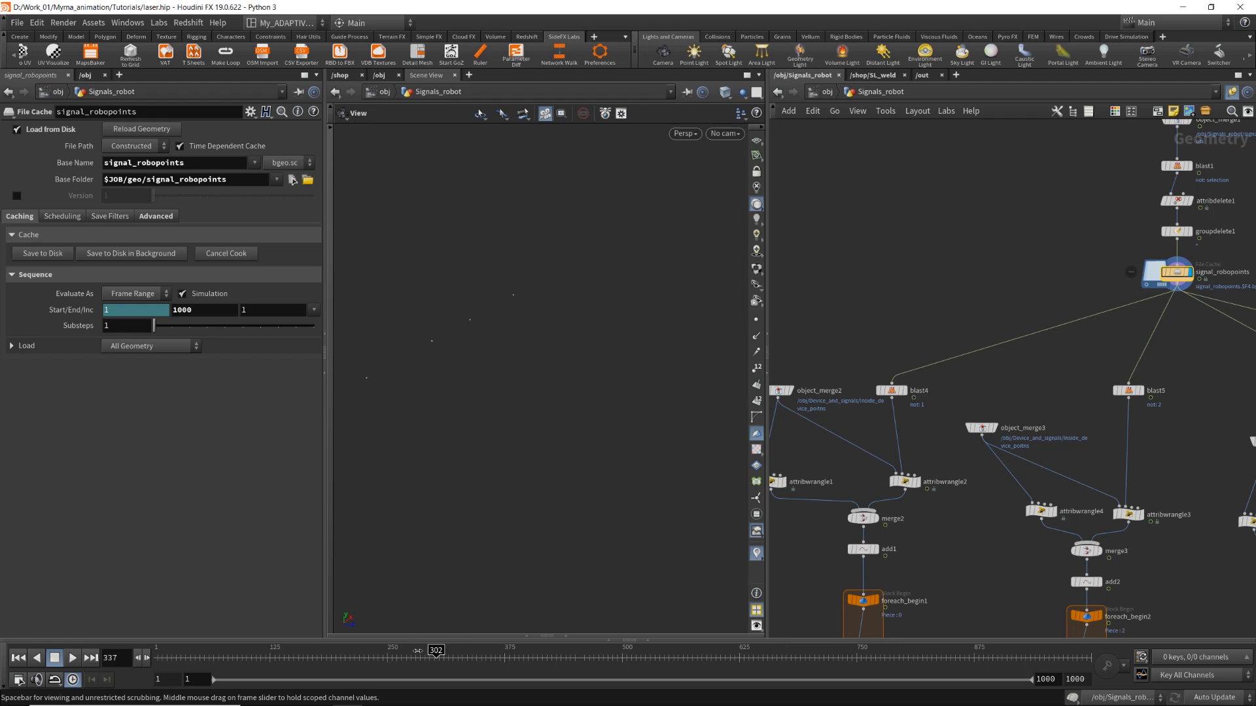
{"action": "left_click_drag", "start_coordinate": [418, 651], "coordinate": [121, 660]}
{"action": "left_click_drag", "start_coordinate": [242, 667], "coordinate": [338, 659]}
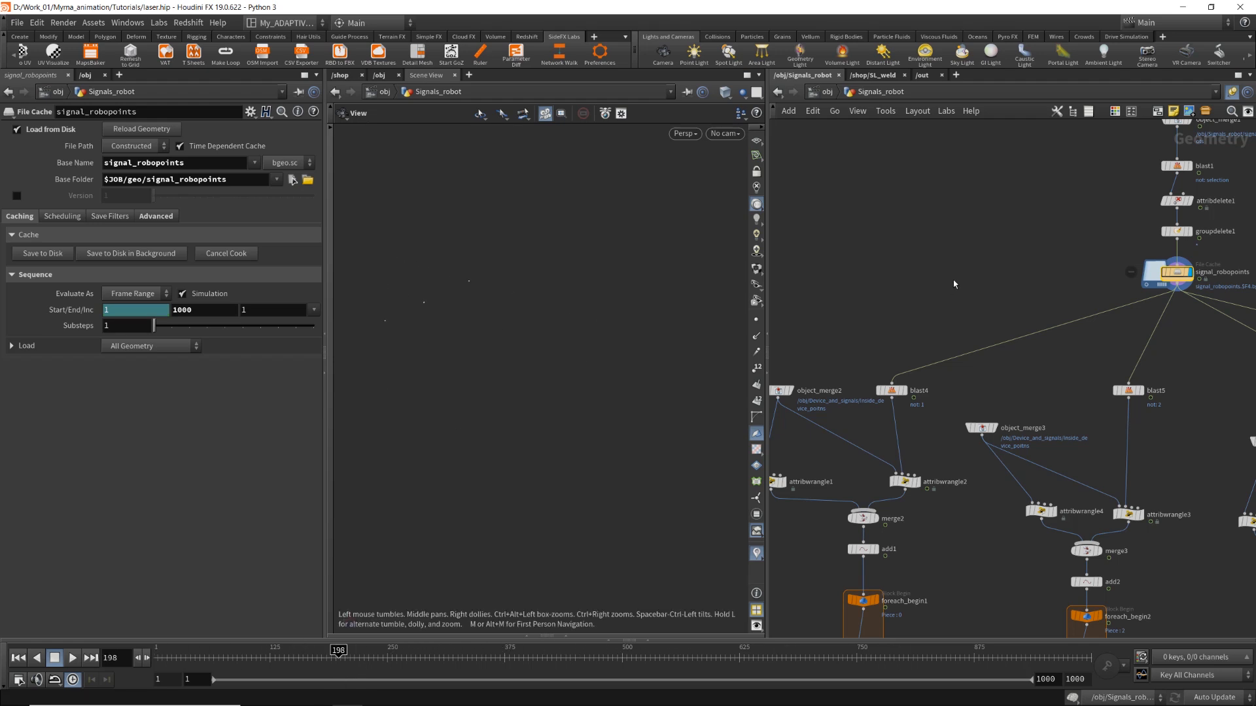
Display groupdelete1 and scrub the timeline to frame 1 to compare the uncached points.
{"action": "scroll", "coordinate": [920, 254], "scroll_direction": "down", "scroll_amount": 3}
{"action": "middle_click_drag", "start_coordinate": [1075, 238], "coordinate": [1128, 308]}
{"action": "scroll", "coordinate": [1127, 308], "scroll_direction": "up", "scroll_amount": 3}
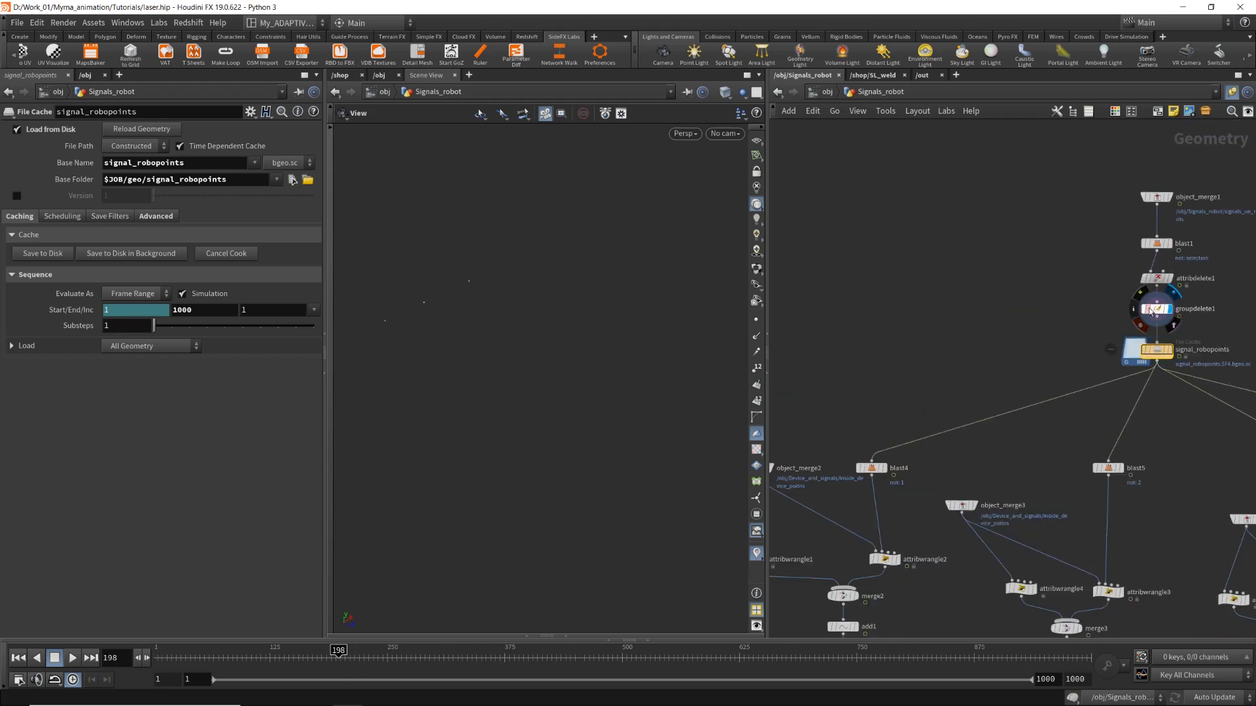
{"action": "left_click", "coordinate": [1157, 308]}
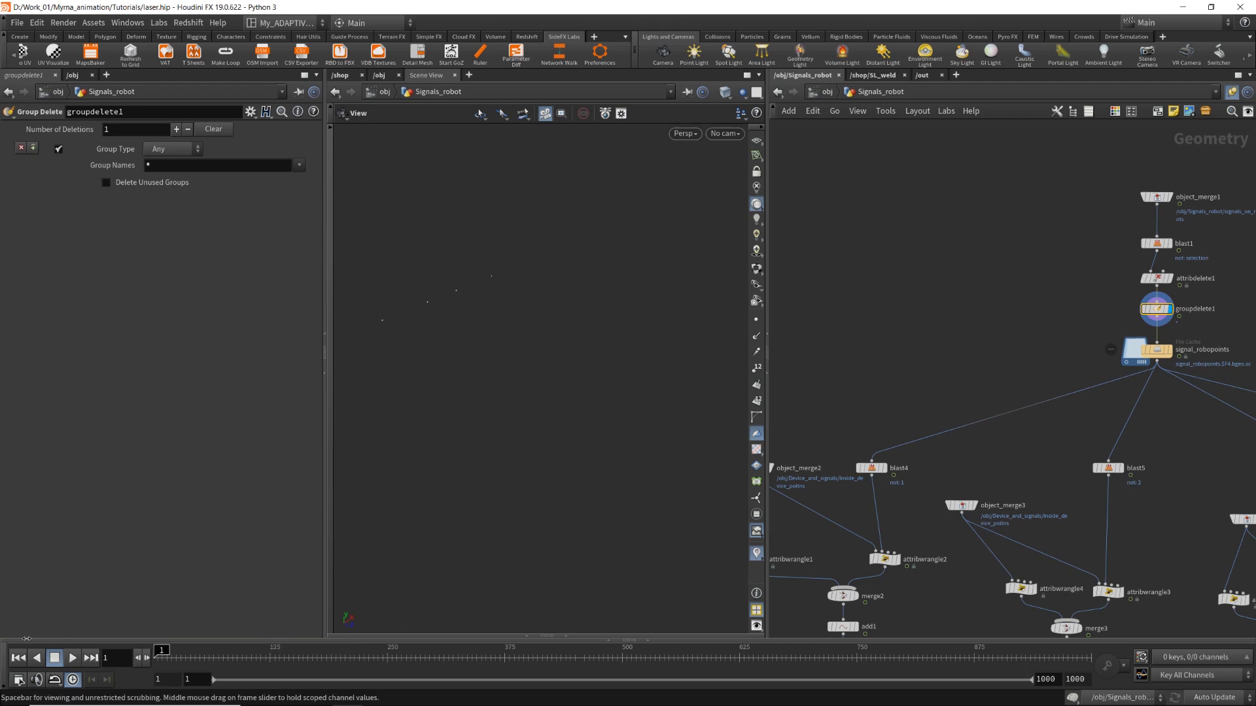
{"action": "left_click_drag", "start_coordinate": [408, 665], "coordinate": [691, 668]}
Display signal_robopoints again and inspect the settings of object_merge2 beside blast4.
{"action": "scroll", "coordinate": [1046, 353], "scroll_direction": "up", "scroll_amount": 5}
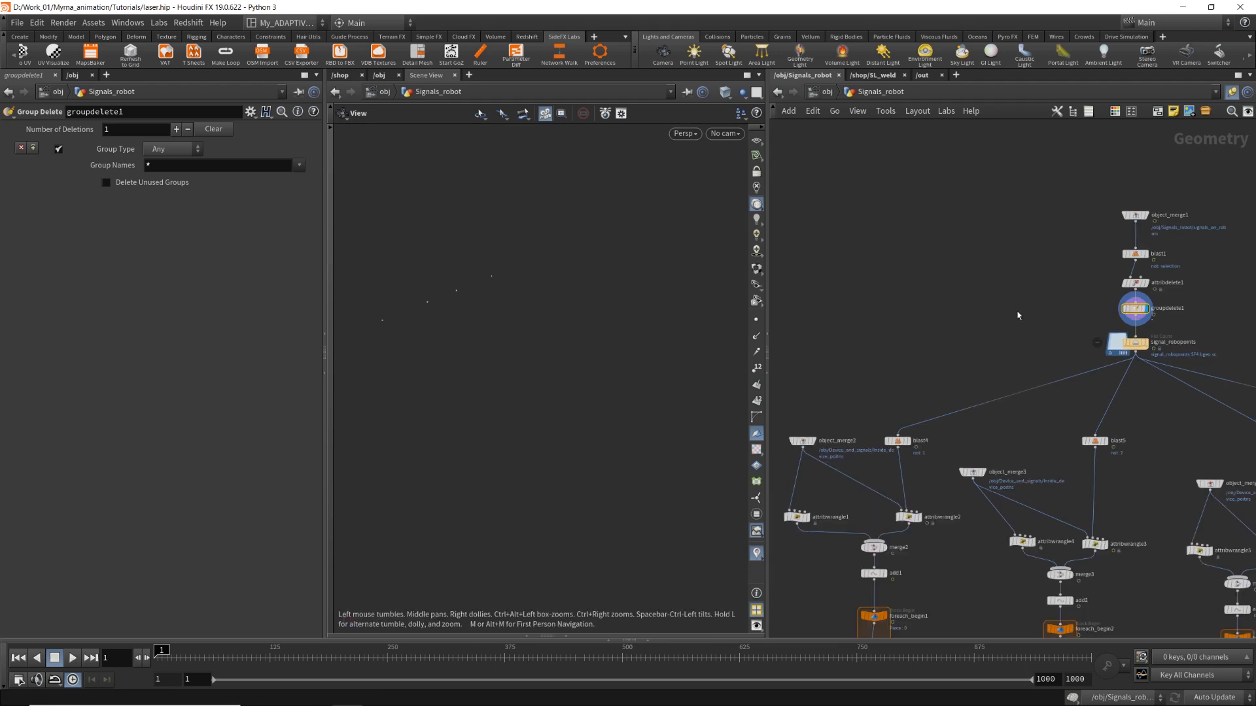
{"action": "scroll", "coordinate": [1071, 412], "scroll_direction": "down", "scroll_amount": 5}
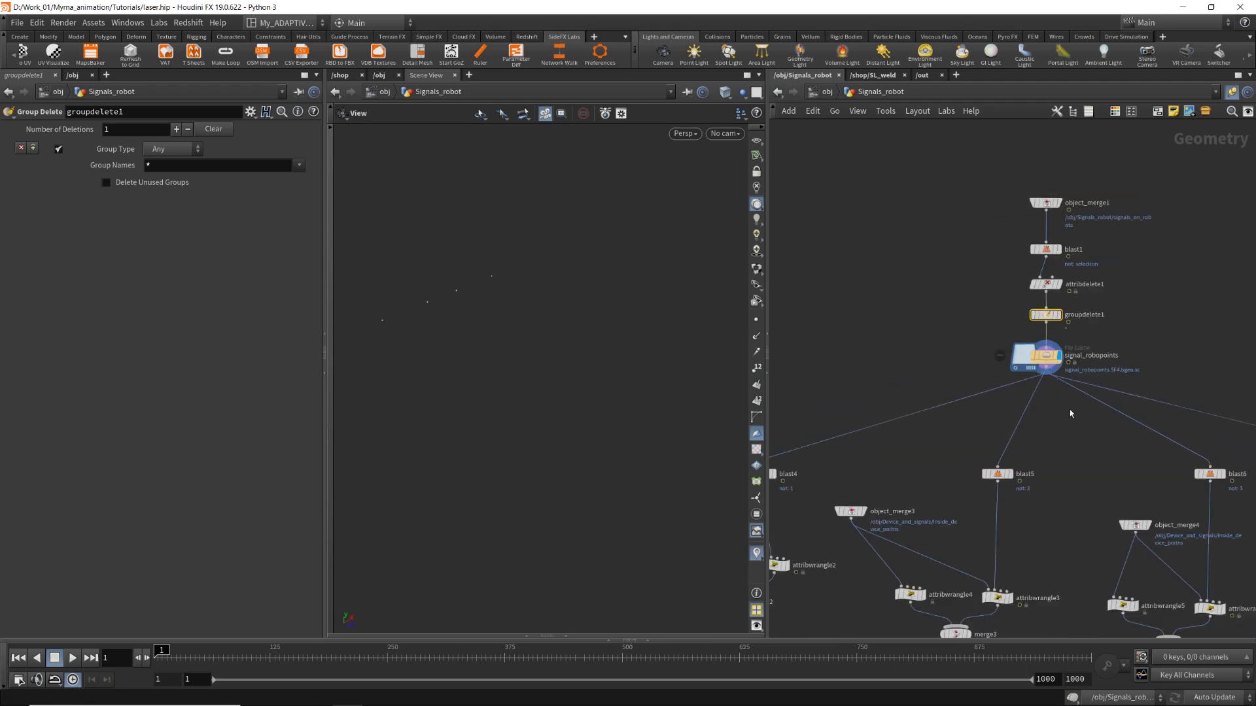
{"action": "middle_click_drag", "start_coordinate": [882, 483], "coordinate": [1084, 382]}
{"action": "scroll", "coordinate": [950, 373], "scroll_direction": "up", "scroll_amount": 6}
{"action": "scroll", "coordinate": [1022, 314], "scroll_direction": "down", "scroll_amount": 5}
{"action": "middle_click_drag", "start_coordinate": [1008, 291], "coordinate": [1000, 261]}
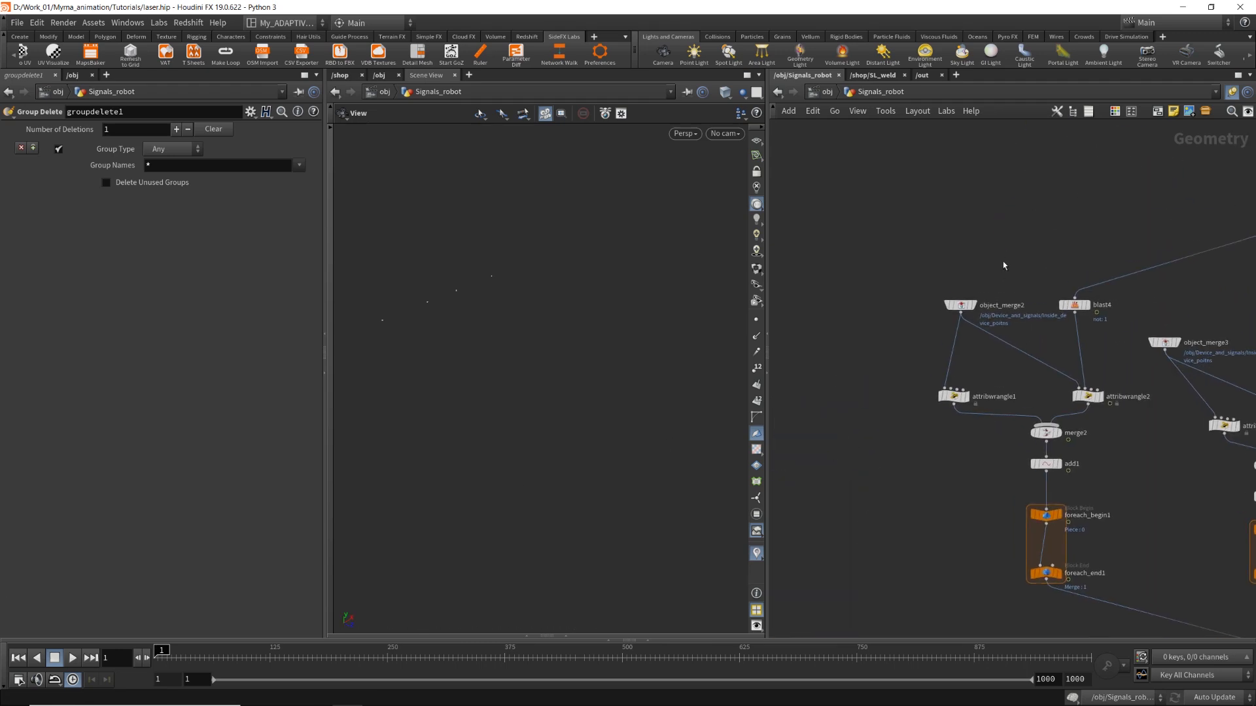
{"action": "left_click", "coordinate": [953, 305]}
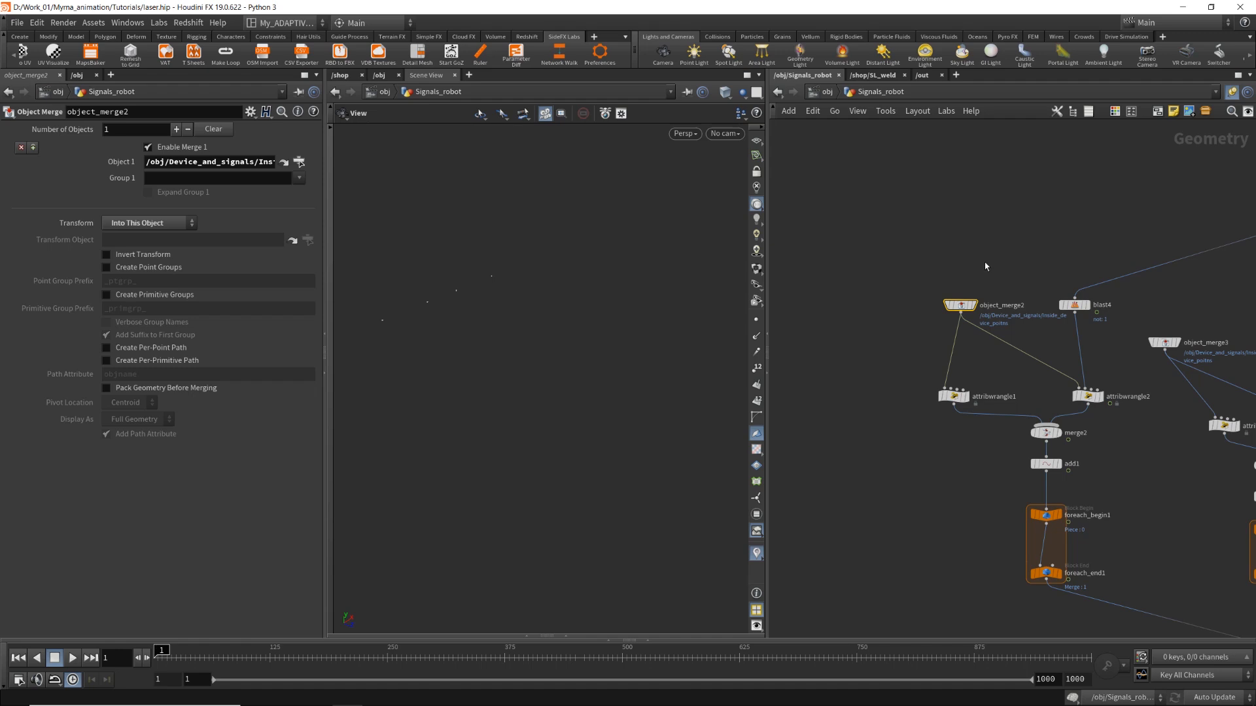
Go up to the object level and enter the Device_and_signals geometry network.
{"action": "key", "text": "u"}
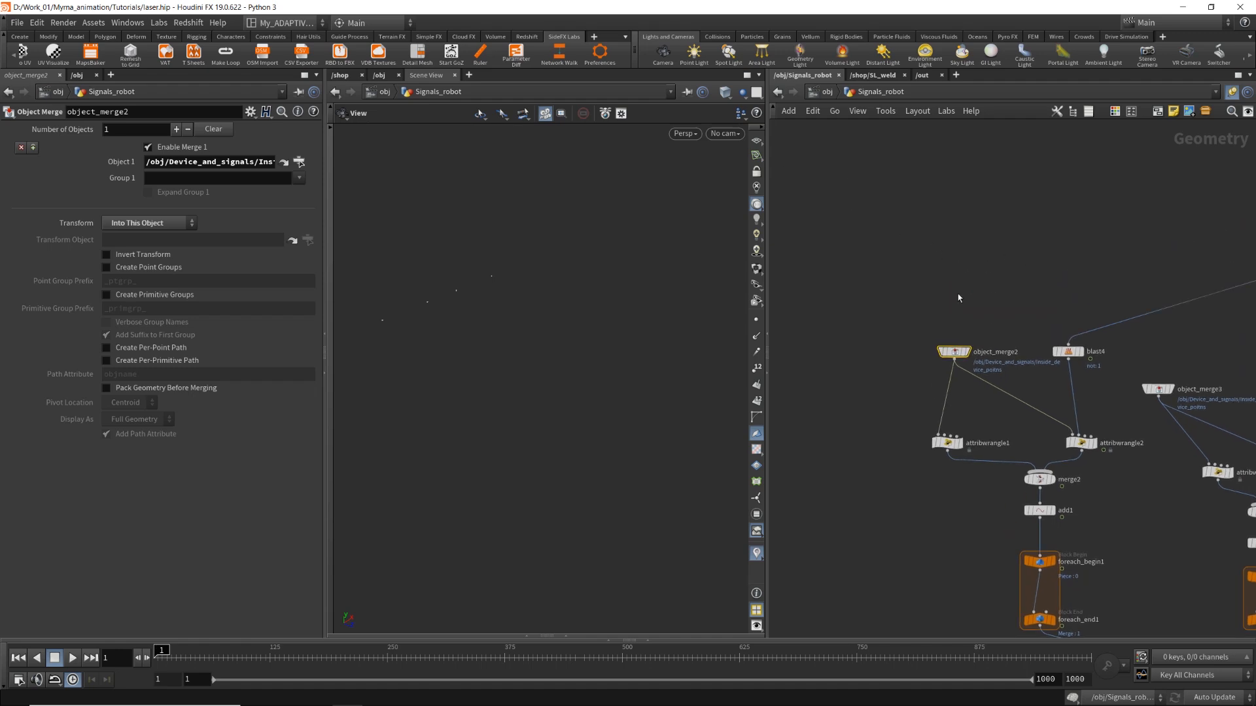
{"action": "scroll", "coordinate": [931, 385], "scroll_direction": "up", "scroll_amount": 3}
{"action": "left_click", "coordinate": [999, 346]}
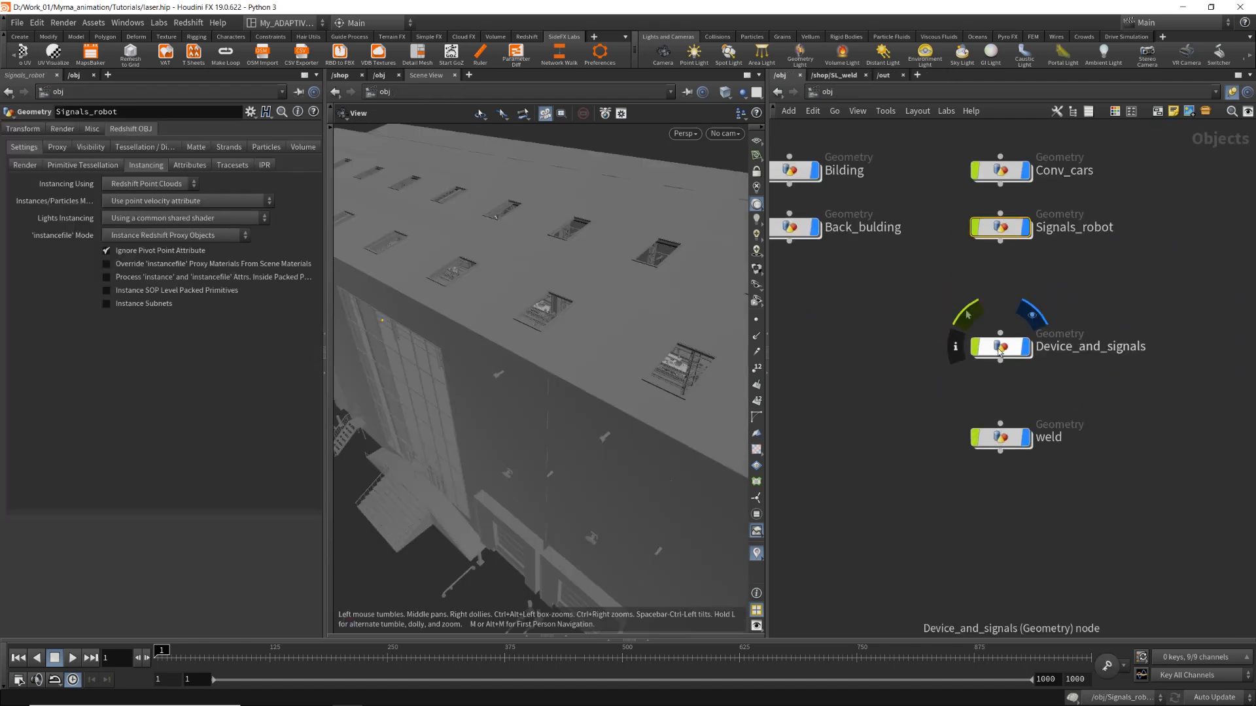
{"action": "double_click", "coordinate": [999, 347]}
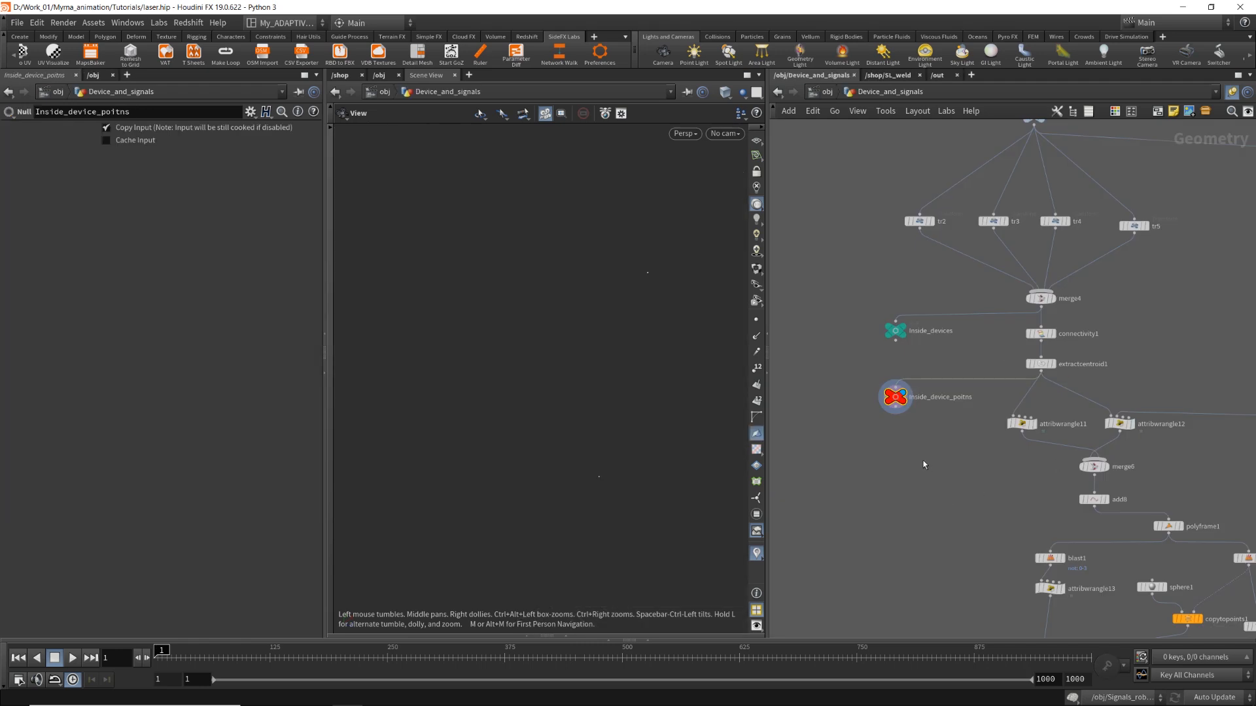
Display the file1 node that loads Divice.obj and frame the device model in the viewport.
{"action": "scroll", "coordinate": [853, 407], "scroll_direction": "down", "scroll_amount": 6}
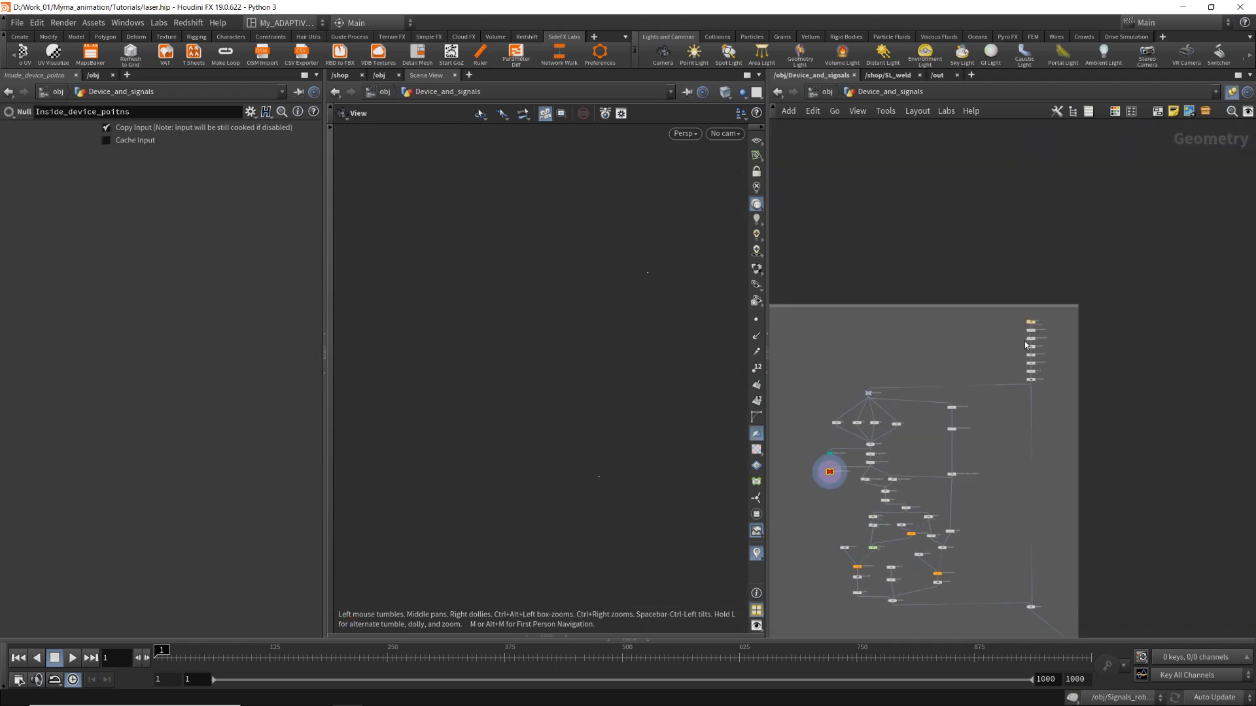
{"action": "scroll", "coordinate": [1025, 344], "scroll_direction": "up", "scroll_amount": 5}
{"action": "left_click", "coordinate": [1016, 273]}
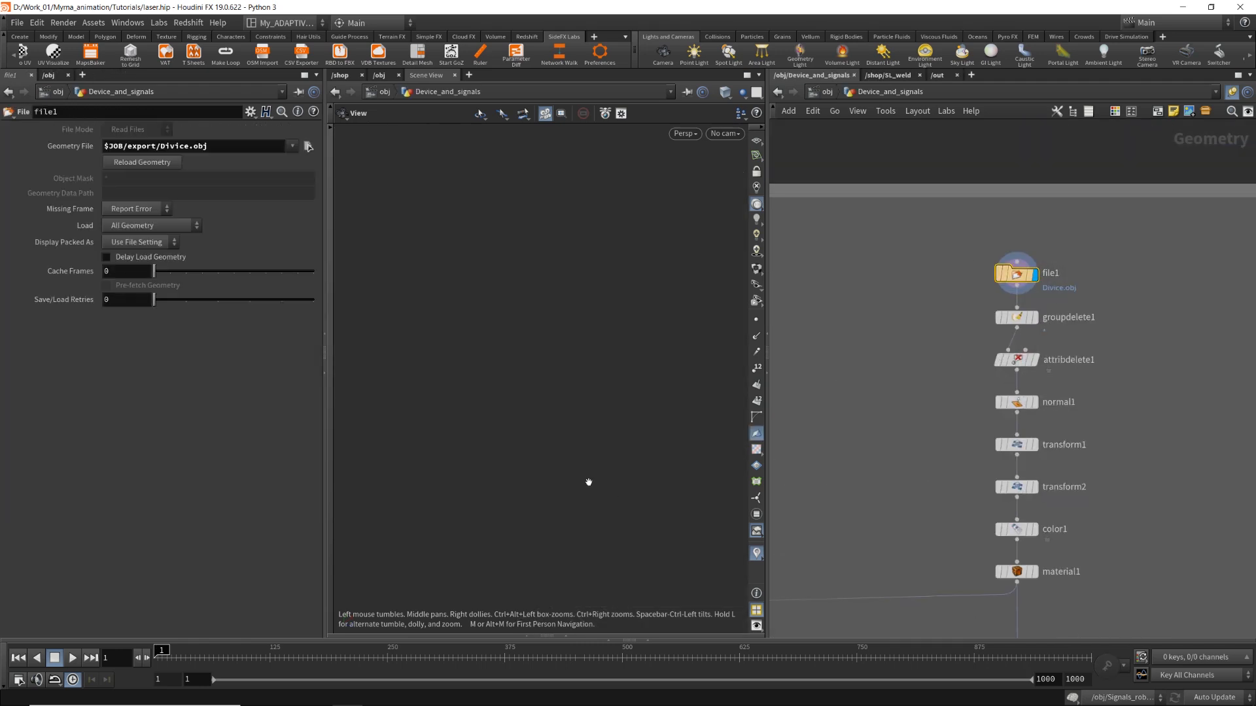
{"action": "key", "text": "g"}
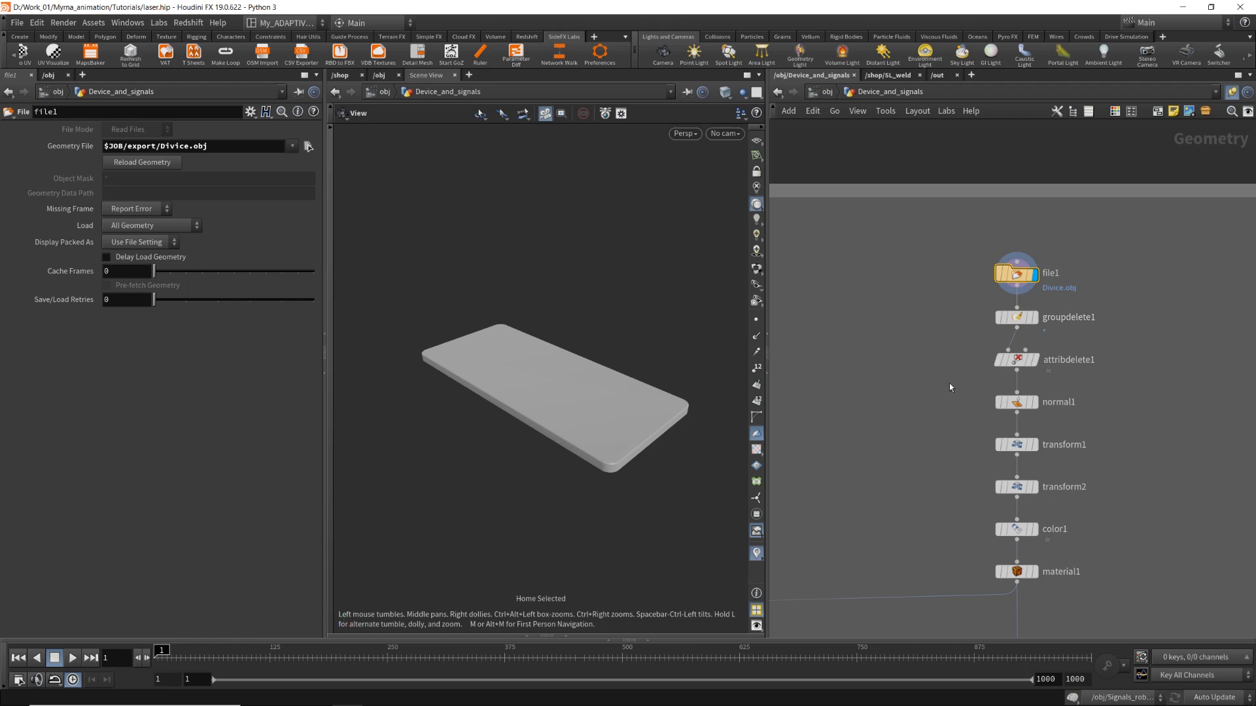
Inspect the settings of groupdelete1 and attribdelete1 below file1 in the device chain.
{"action": "middle_click_drag", "start_coordinate": [935, 404], "coordinate": [1128, 385]}
{"action": "scroll", "coordinate": [1003, 368], "scroll_direction": "down", "scroll_amount": 3}
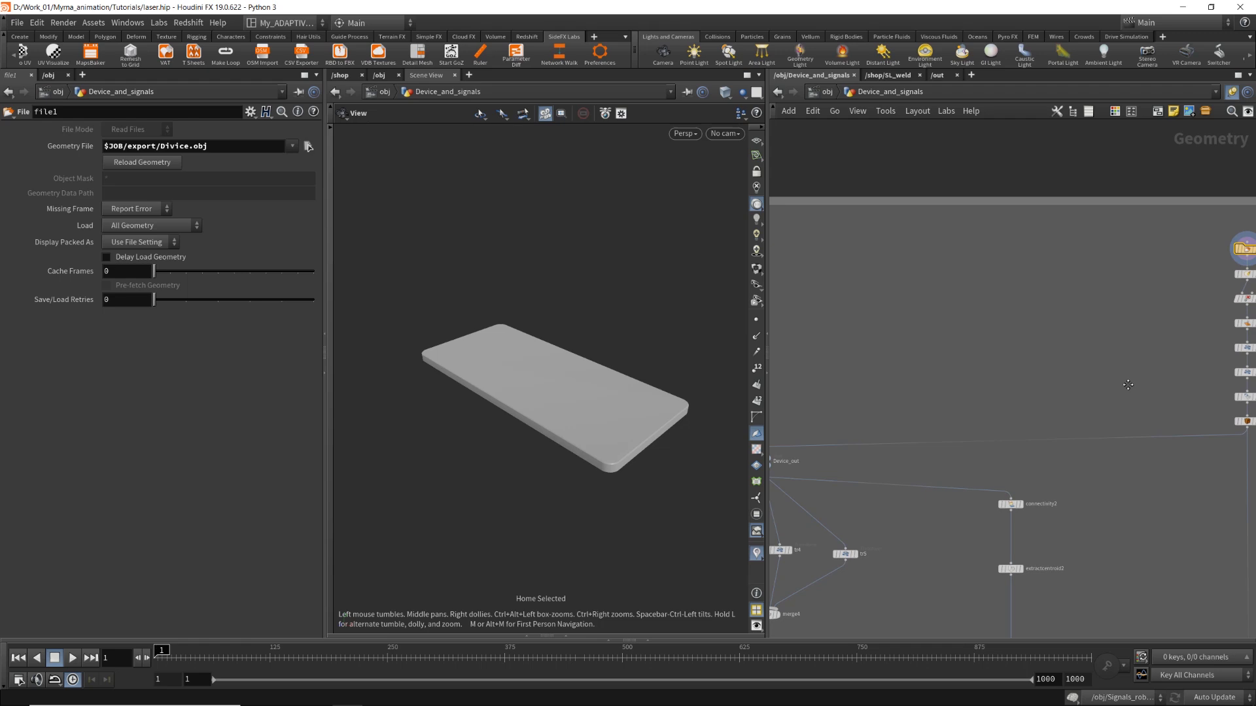
{"action": "middle_click_drag", "start_coordinate": [893, 401], "coordinate": [808, 432]}
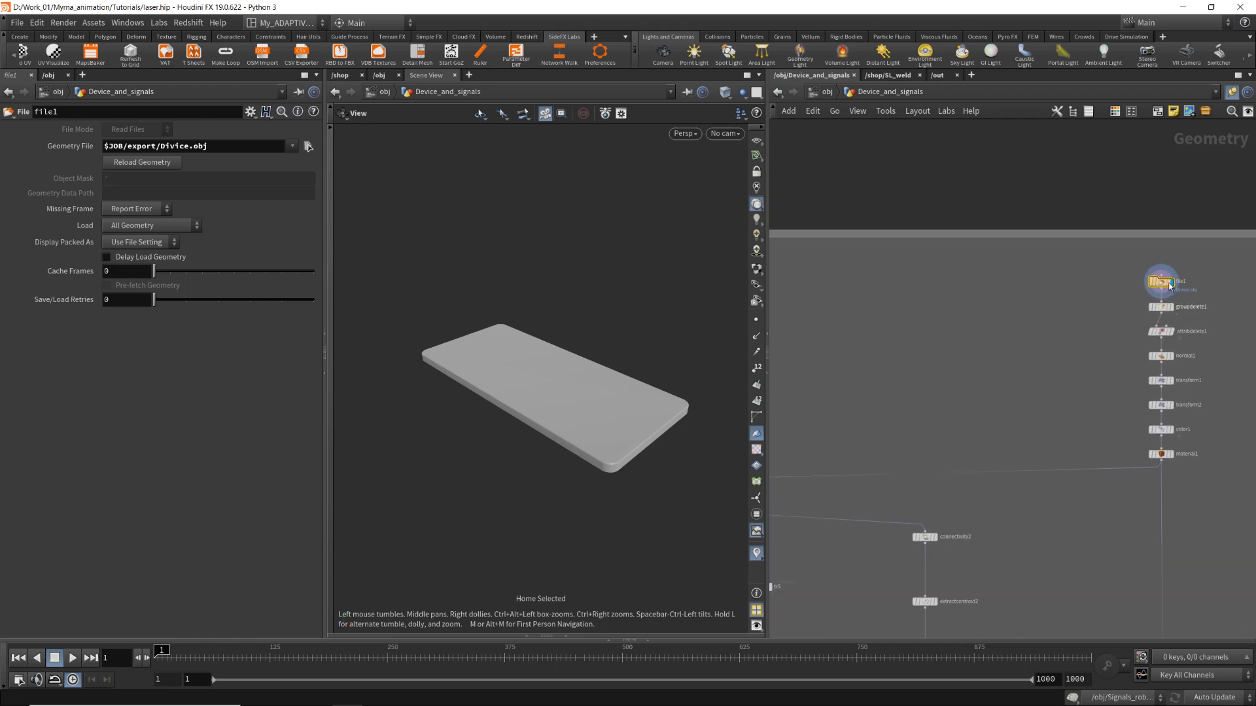
{"action": "scroll", "coordinate": [1158, 272], "scroll_direction": "up", "scroll_amount": 3}
{"action": "scroll", "coordinate": [1050, 362], "scroll_direction": "down", "scroll_amount": 4}
{"action": "scroll", "coordinate": [1063, 358], "scroll_direction": "up", "scroll_amount": 4}
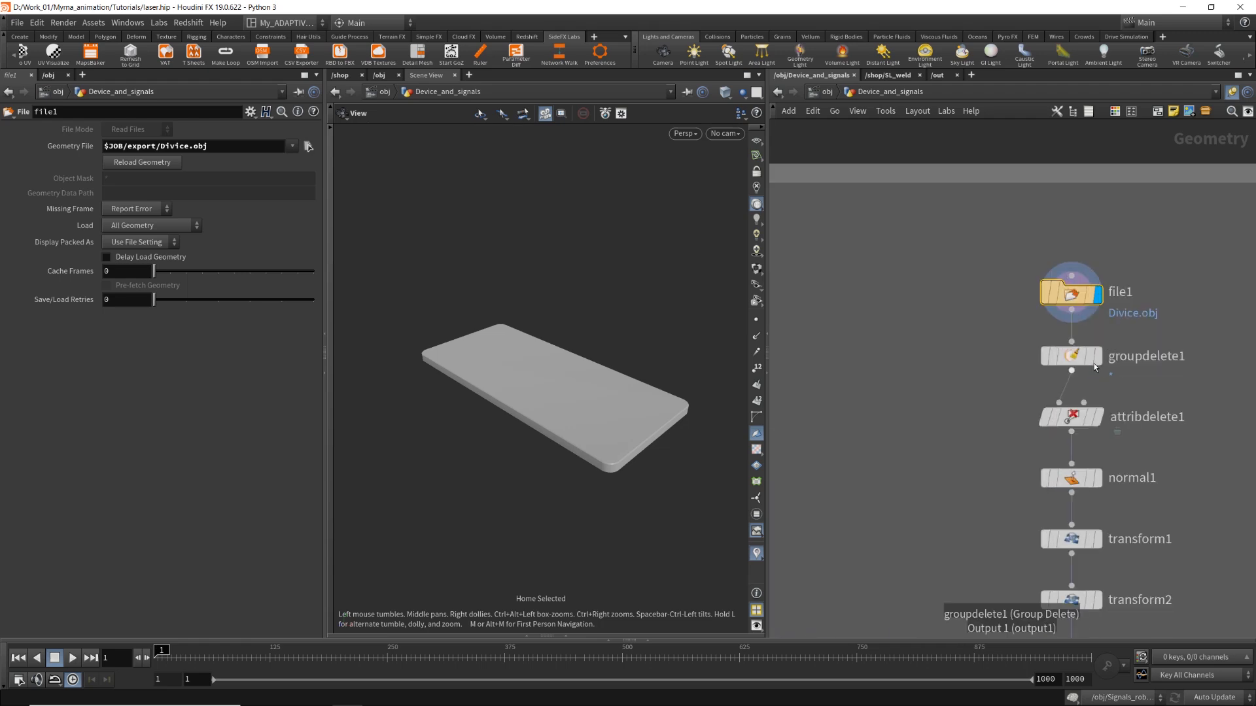
{"action": "left_click", "coordinate": [1065, 355]}
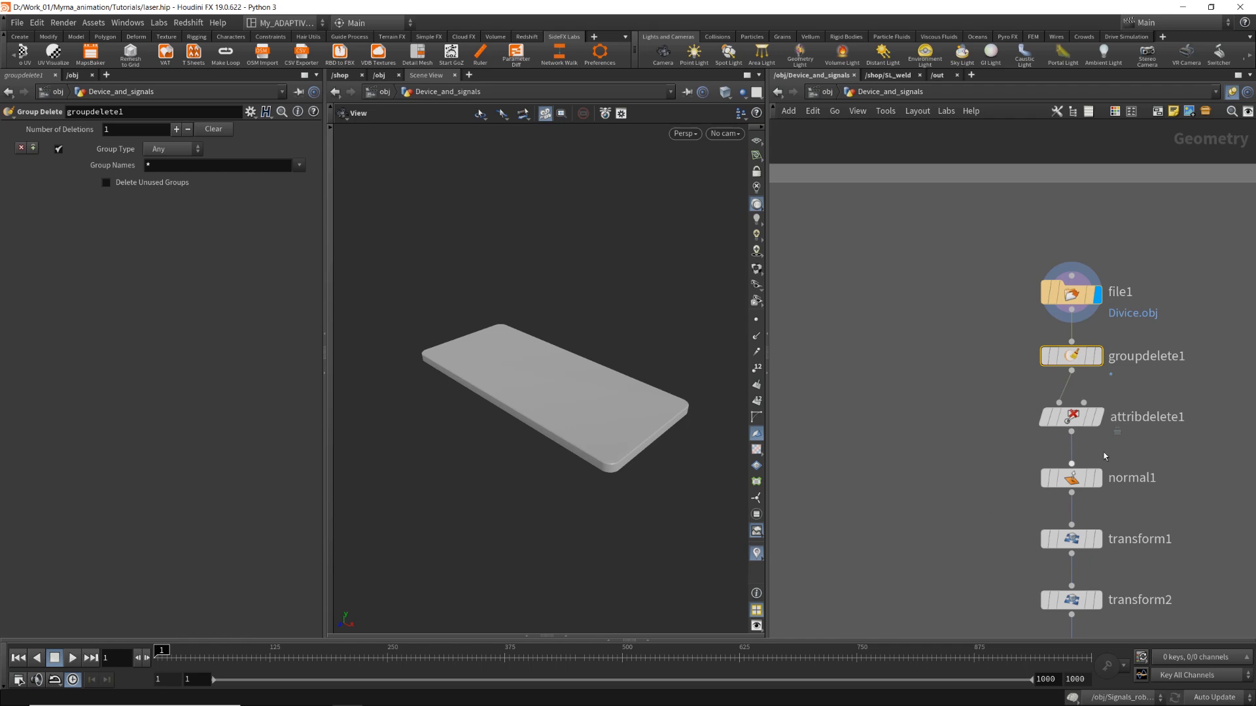
{"action": "left_click", "coordinate": [1066, 416]}
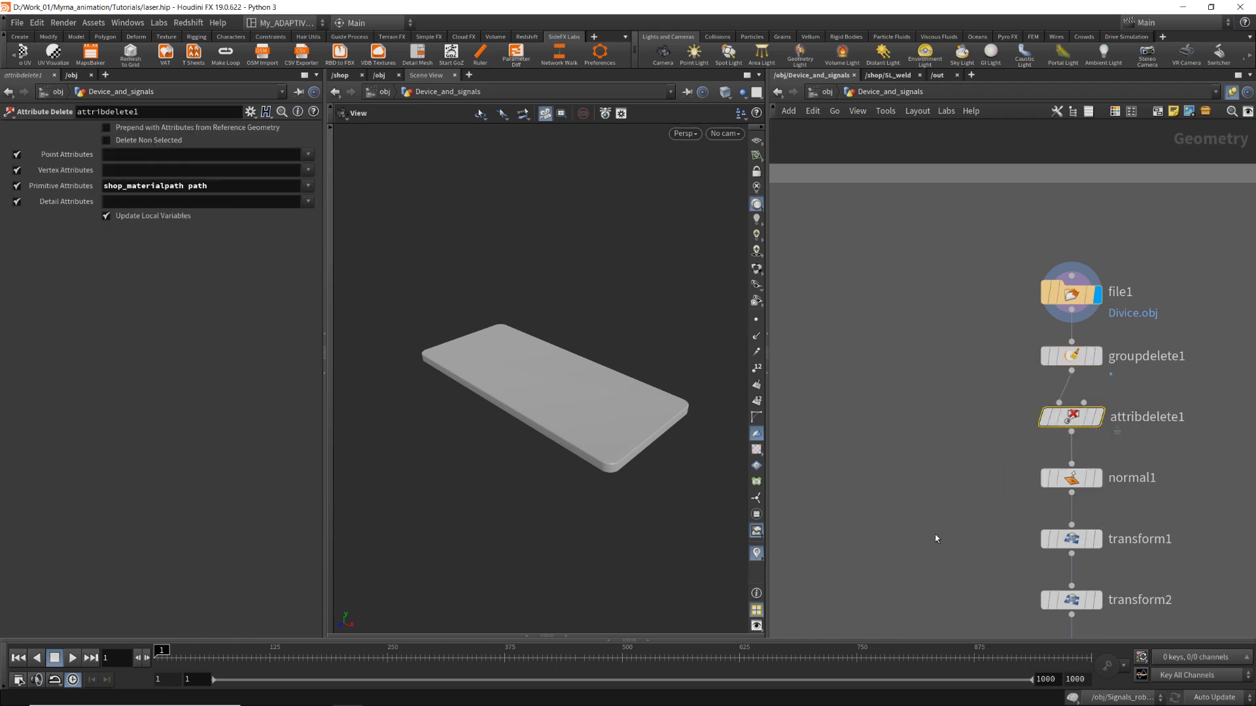
Follow the chain past material1 and display the Device_out null.
{"action": "middle_click_drag", "start_coordinate": [1055, 526], "coordinate": [1111, 379]}
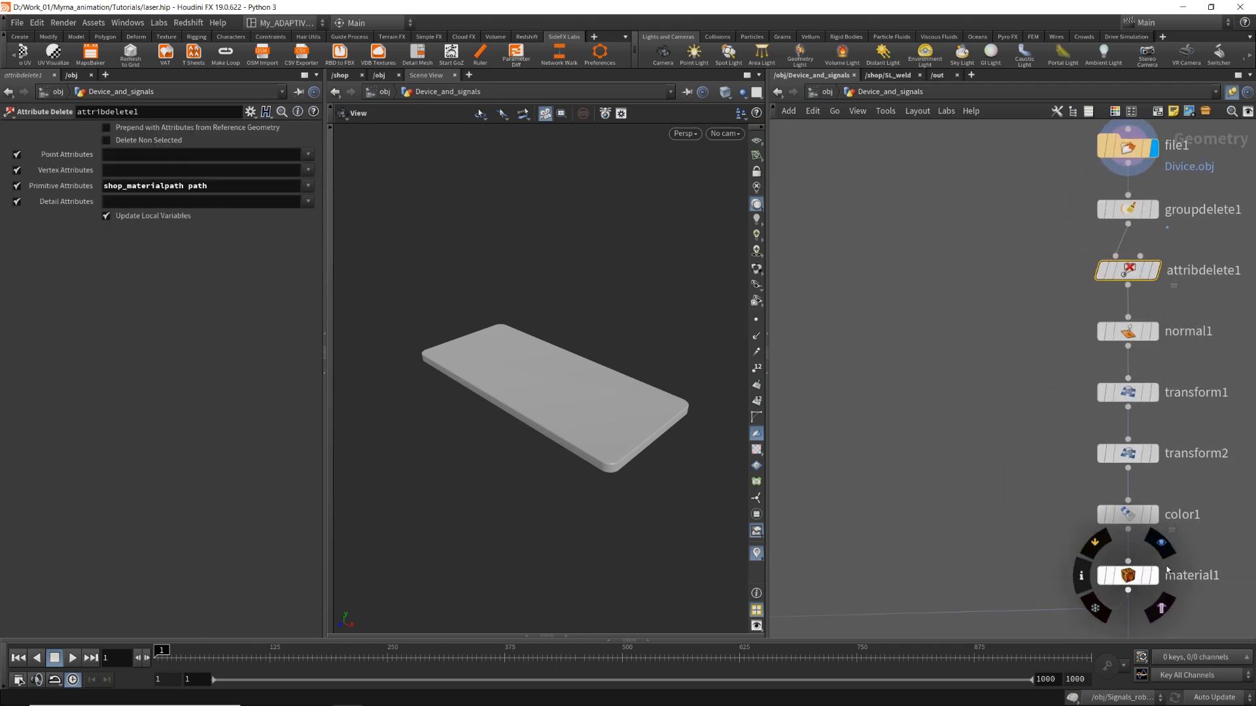
{"action": "scroll", "coordinate": [1151, 571], "scroll_direction": "down", "scroll_amount": 5}
{"action": "middle_click_drag", "start_coordinate": [795, 608], "coordinate": [941, 441]}
{"action": "scroll", "coordinate": [941, 442], "scroll_direction": "down", "scroll_amount": 2}
{"action": "scroll", "coordinate": [940, 440], "scroll_direction": "up", "scroll_amount": 5}
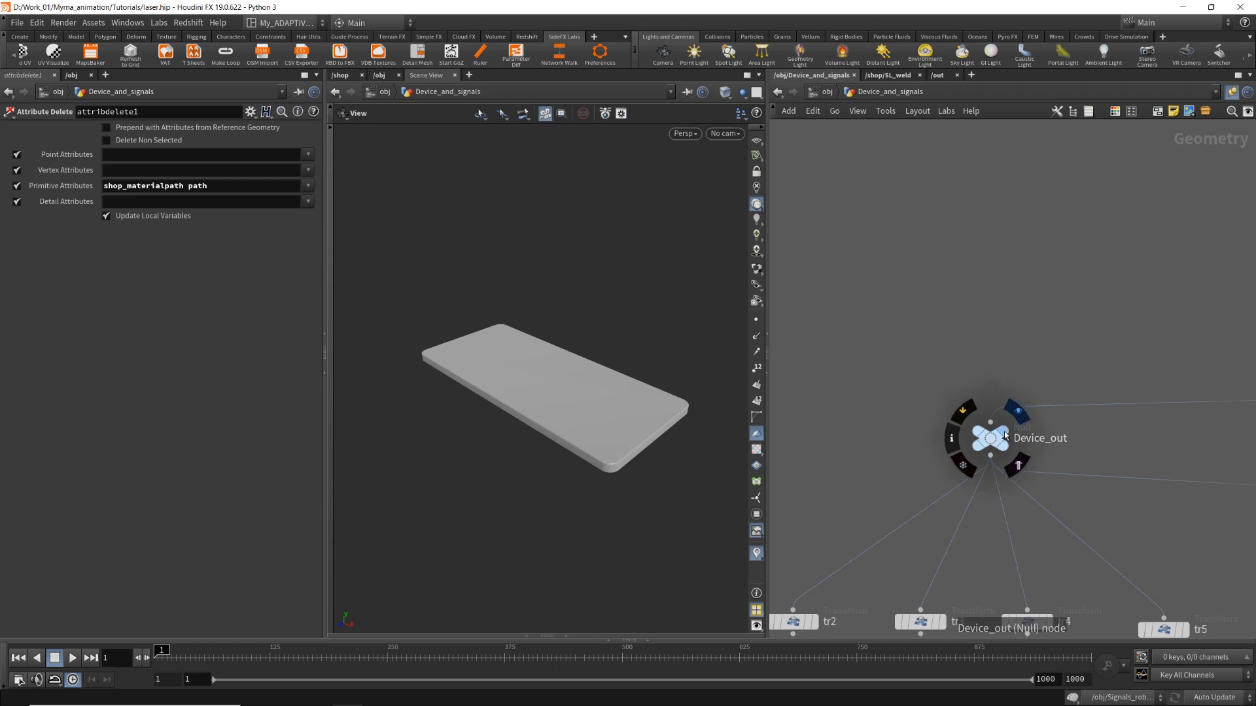
{"action": "left_click", "coordinate": [1004, 429]}
{"action": "left_click", "coordinate": [987, 439]}
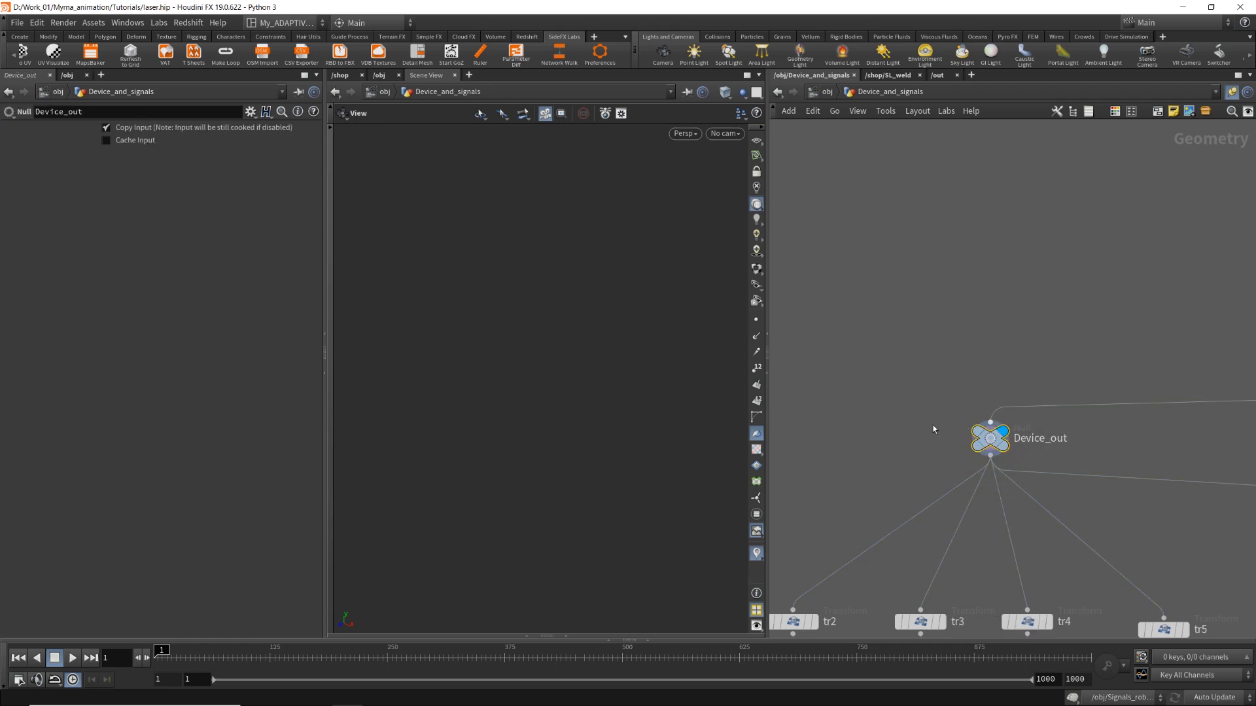
Display the tr2 transform below Device_out and inspect its Translate values.
{"action": "scroll", "coordinate": [903, 376], "scroll_direction": "down", "scroll_amount": 5}
{"action": "middle_click_drag", "start_coordinate": [840, 396], "coordinate": [921, 281]}
{"action": "scroll", "coordinate": [991, 299], "scroll_direction": "up", "scroll_amount": 4}
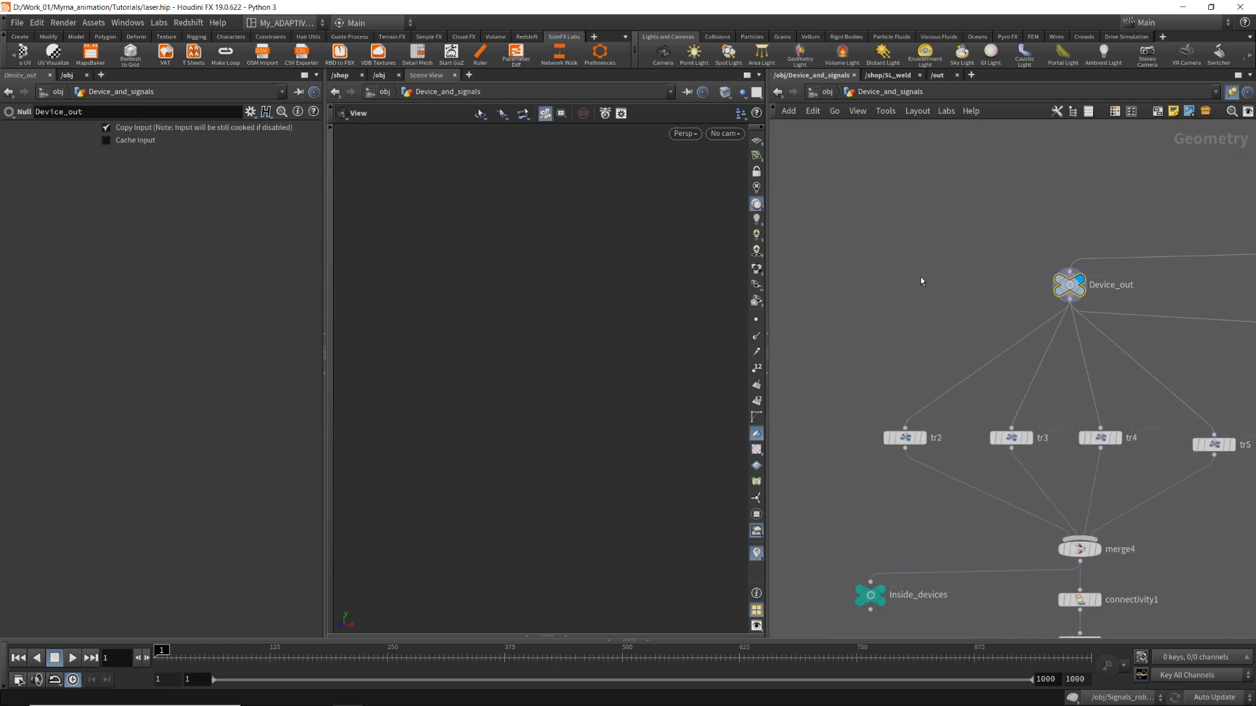
{"action": "left_click", "coordinate": [905, 437]}
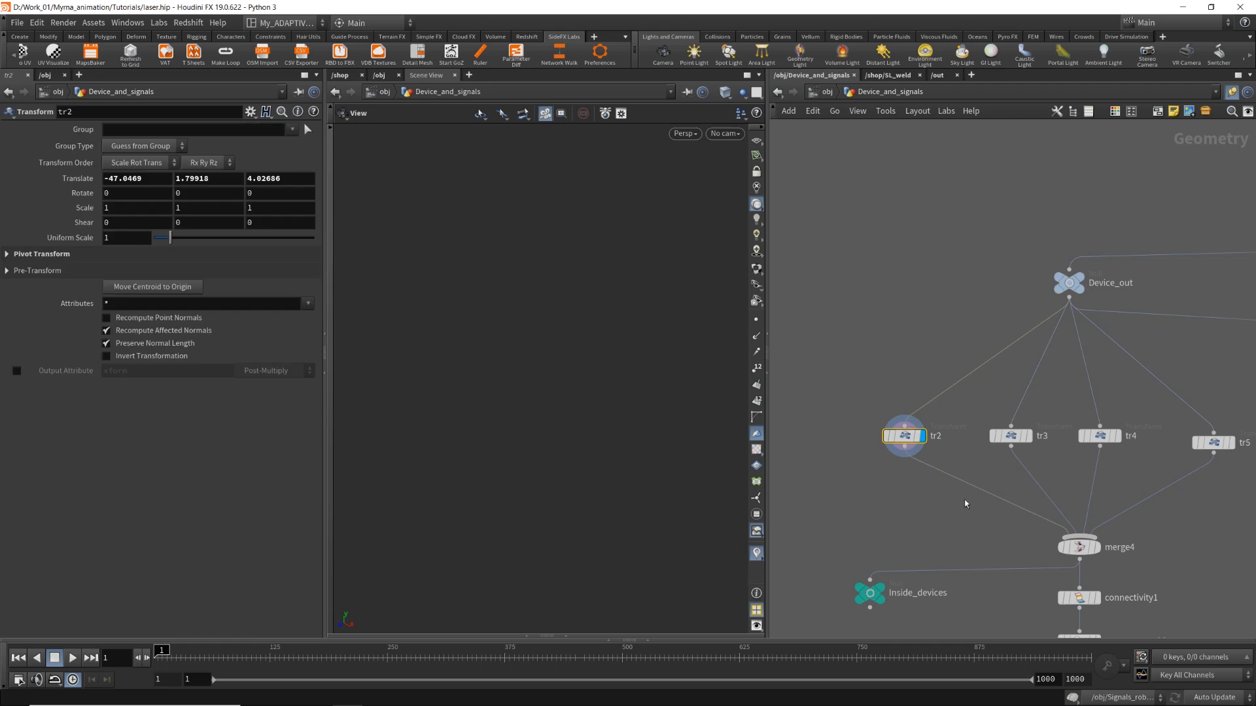
Display merge4, which combines tr2 to tr5, and frame the device copies in the viewport.
{"action": "middle_click_drag", "start_coordinate": [1151, 473], "coordinate": [1125, 441]}
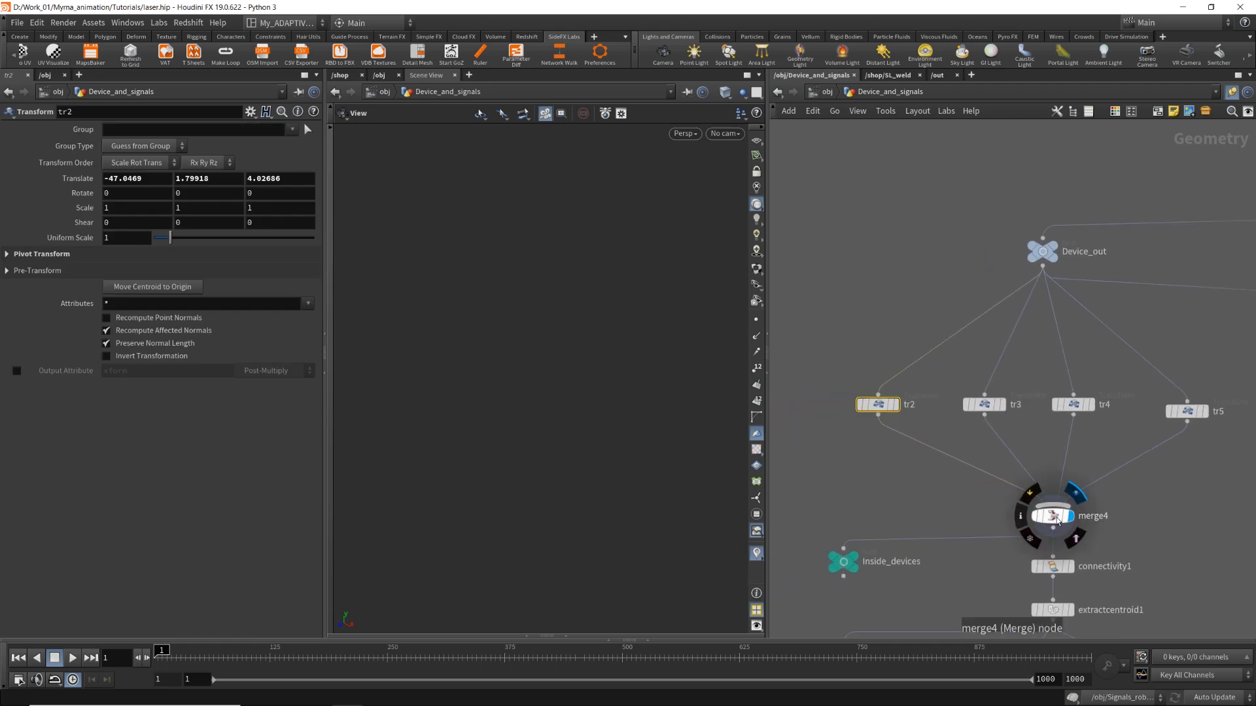
{"action": "left_click", "coordinate": [1058, 518]}
{"action": "key", "text": "g"}
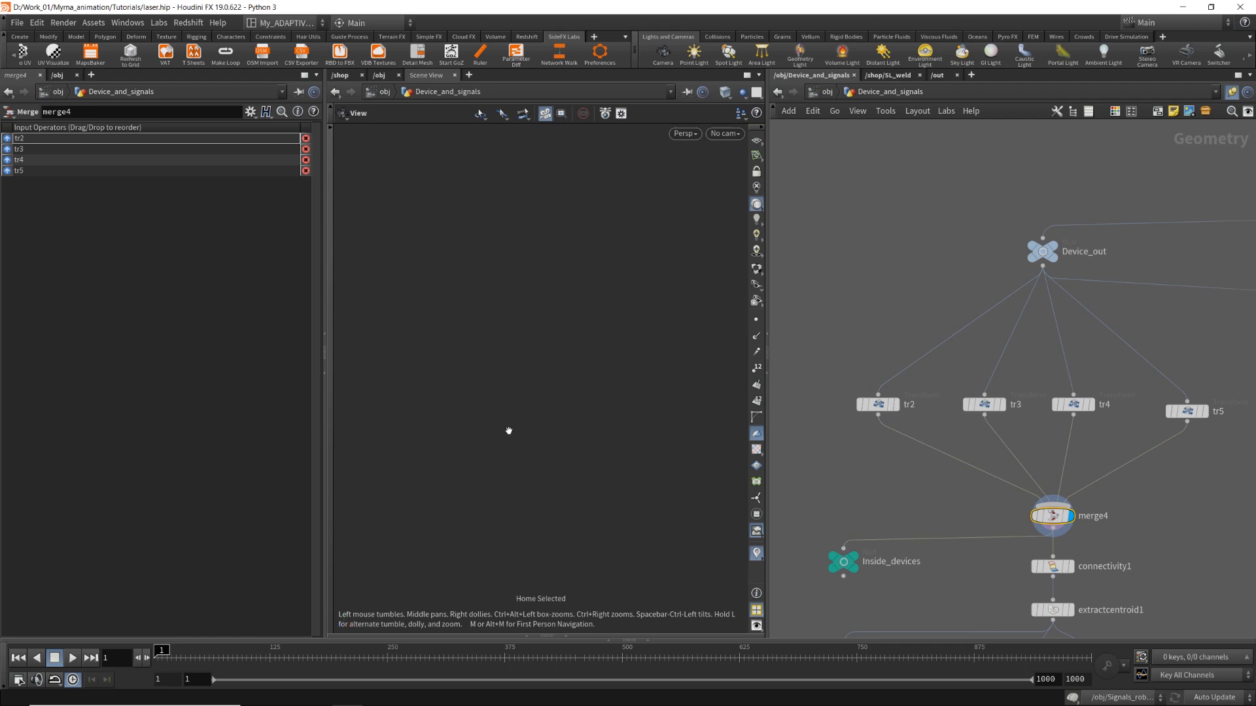
{"action": "left_click", "coordinate": [332, 351]}
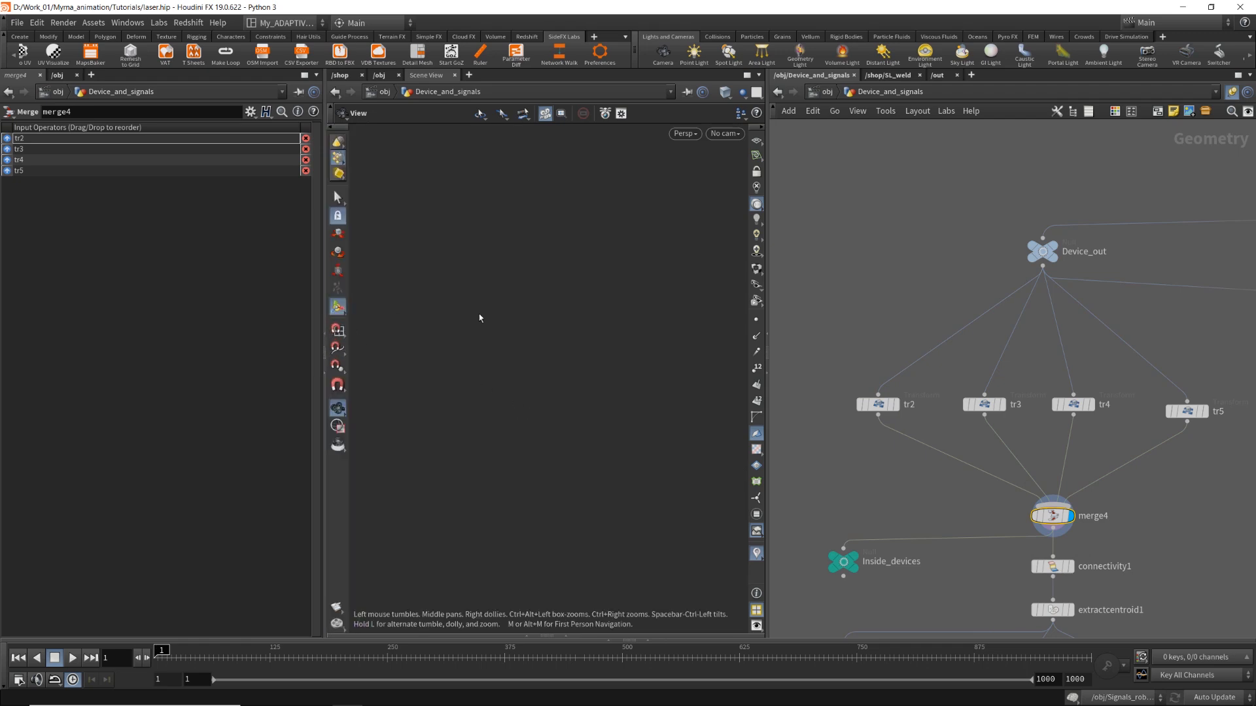
{"action": "key", "text": "Escape"}
{"action": "key", "text": "Return"}
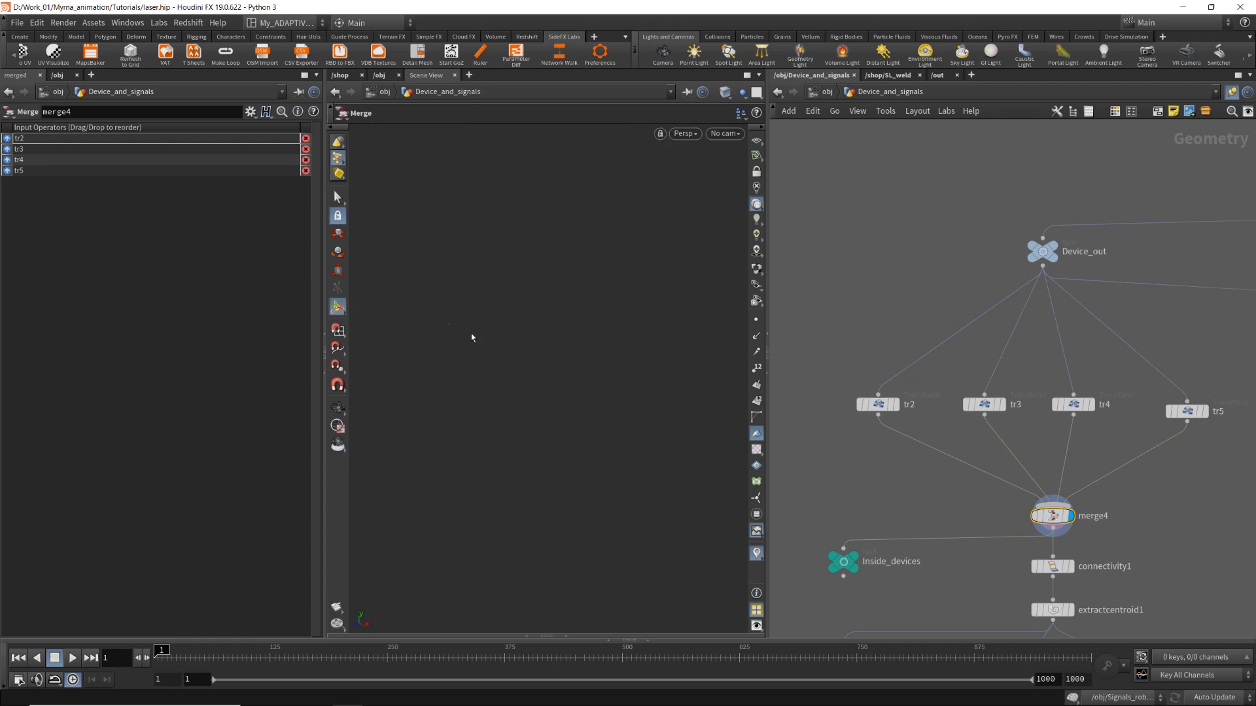
Inspect the Connectivity Type and Attribute settings of connectivity1 below merge4.
{"action": "middle_click_drag", "start_coordinate": [1092, 531], "coordinate": [1130, 397]}
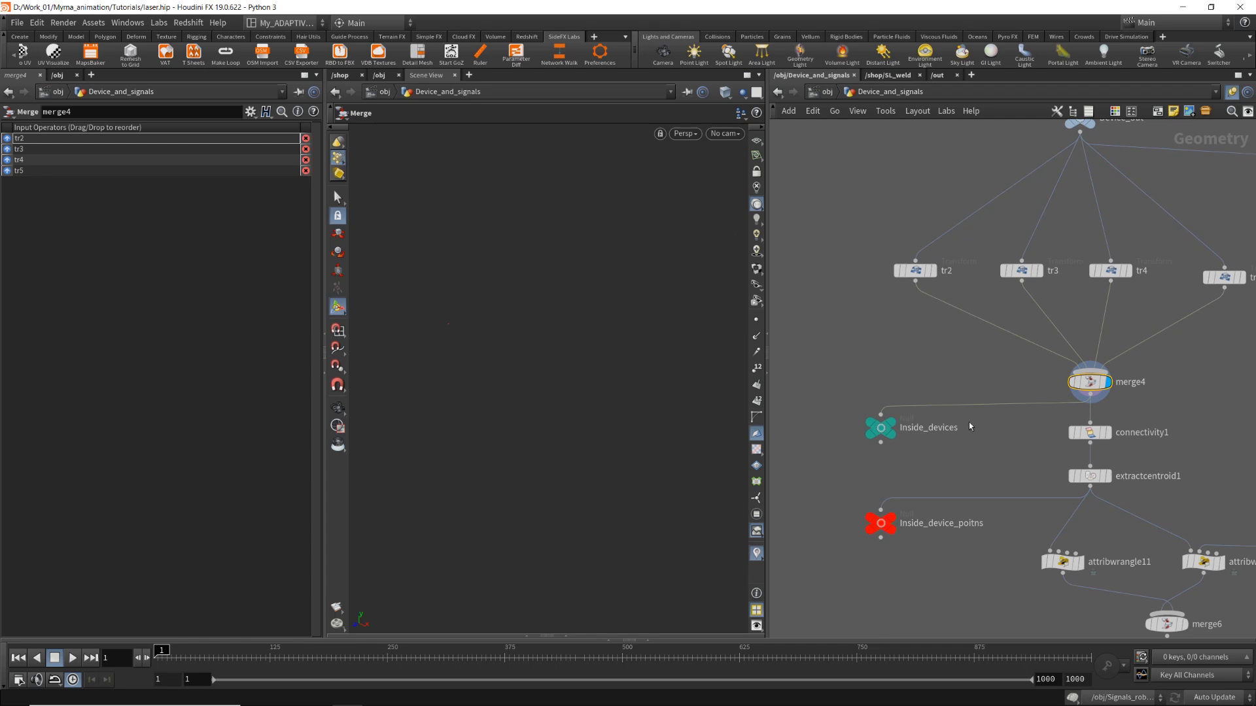
{"action": "left_click", "coordinate": [1090, 432]}
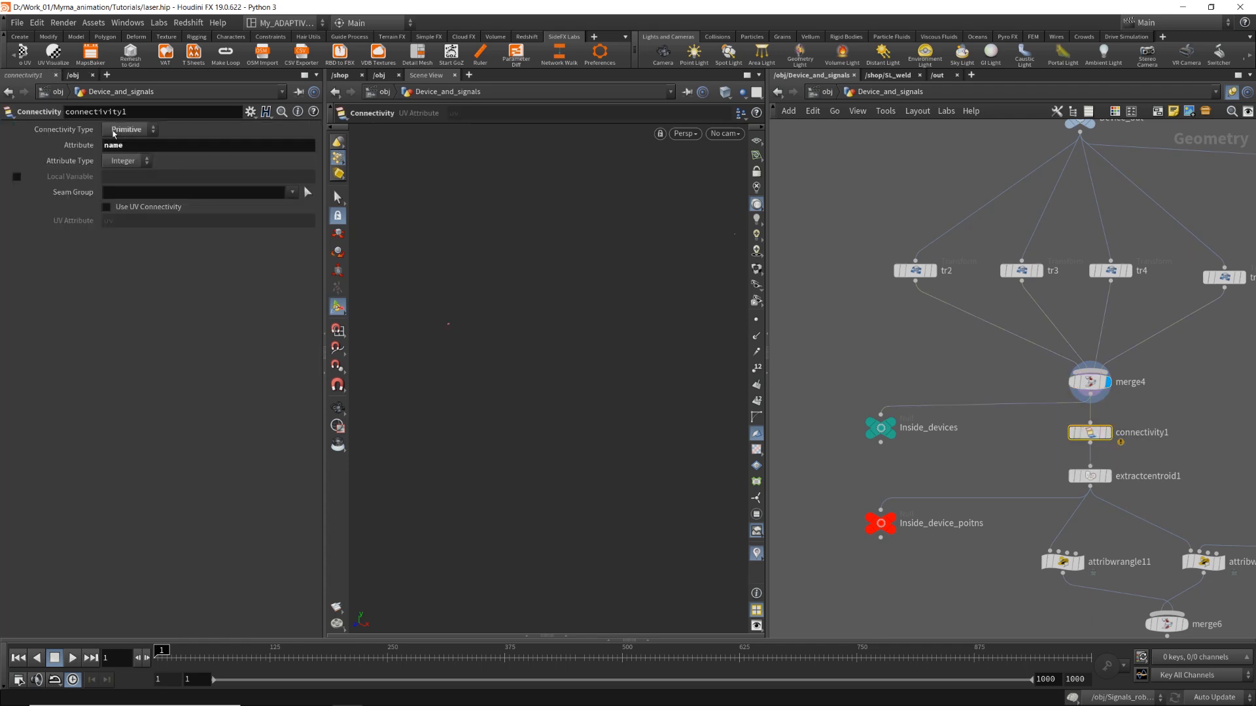
{"action": "key", "text": "Return"}
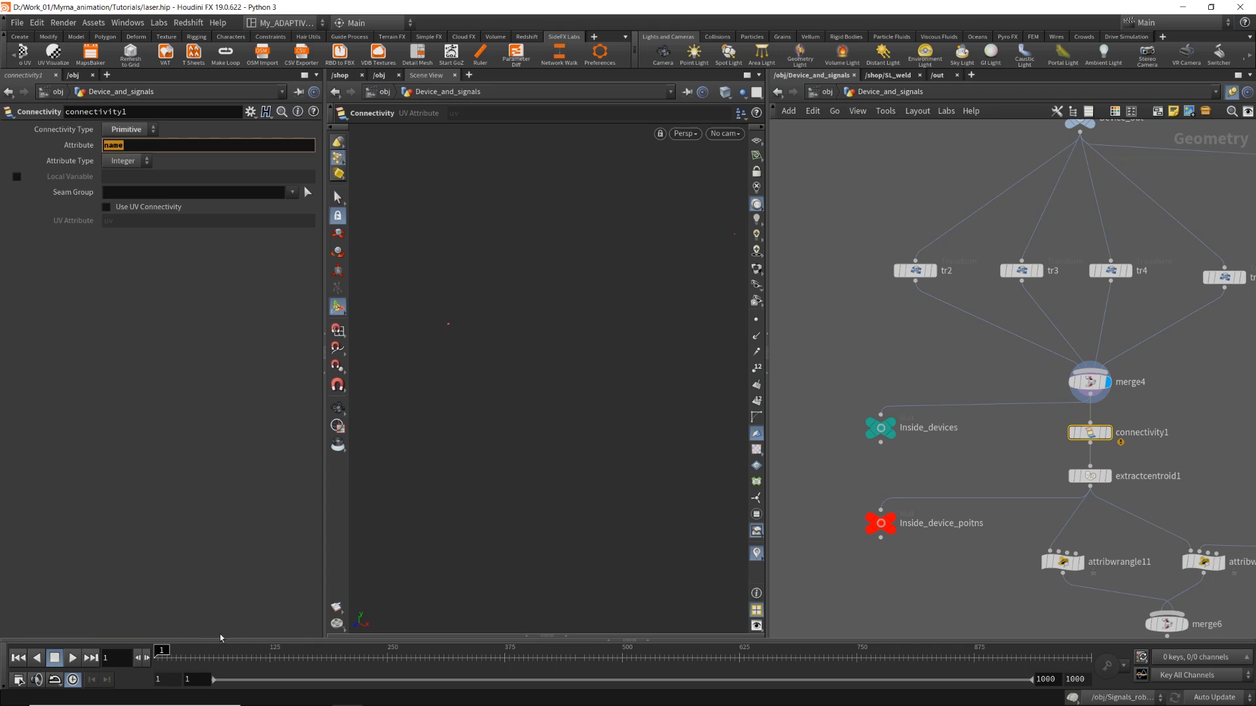
Open the Geometry Spreadsheet for connectivity1 and sort the primitives by the name attribute to examine its values.
{"action": "left_click", "coordinate": [238, 641]}
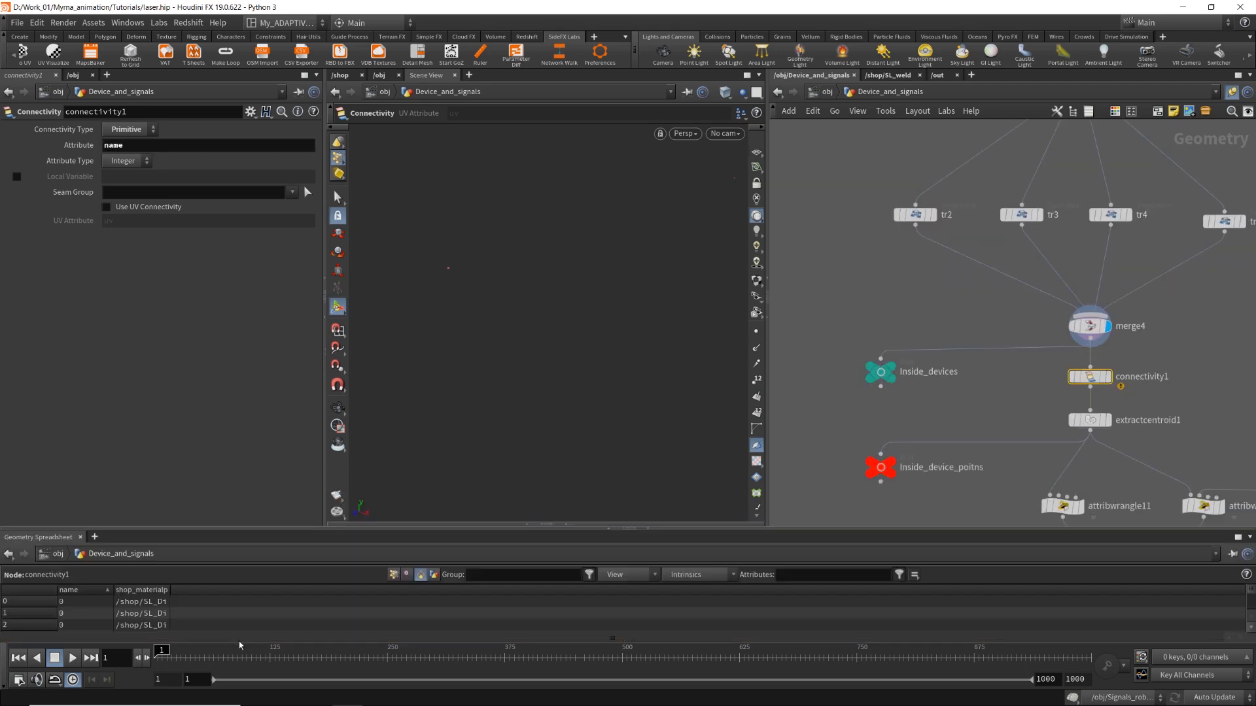
{"action": "left_click", "coordinate": [95, 592]}
{"action": "left_click_drag", "start_coordinate": [180, 529], "coordinate": [179, 276]}
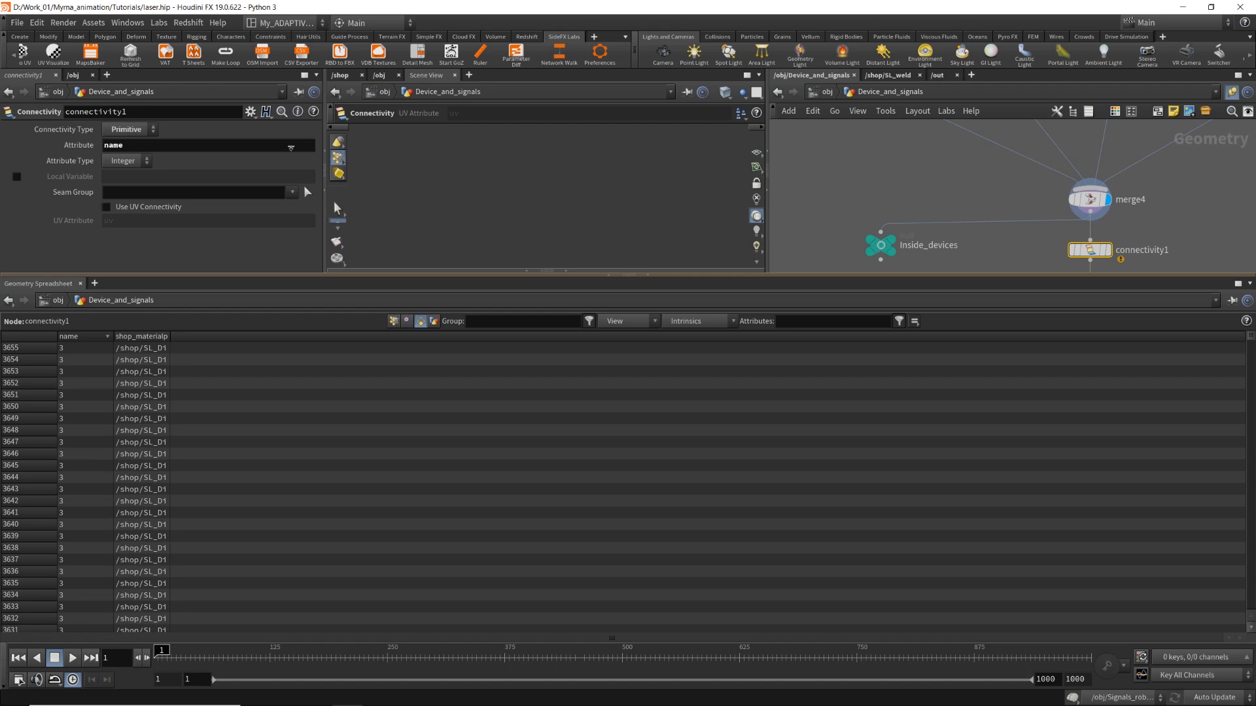
{"action": "left_click", "coordinate": [87, 336]}
{"action": "left_click", "coordinate": [87, 336]}
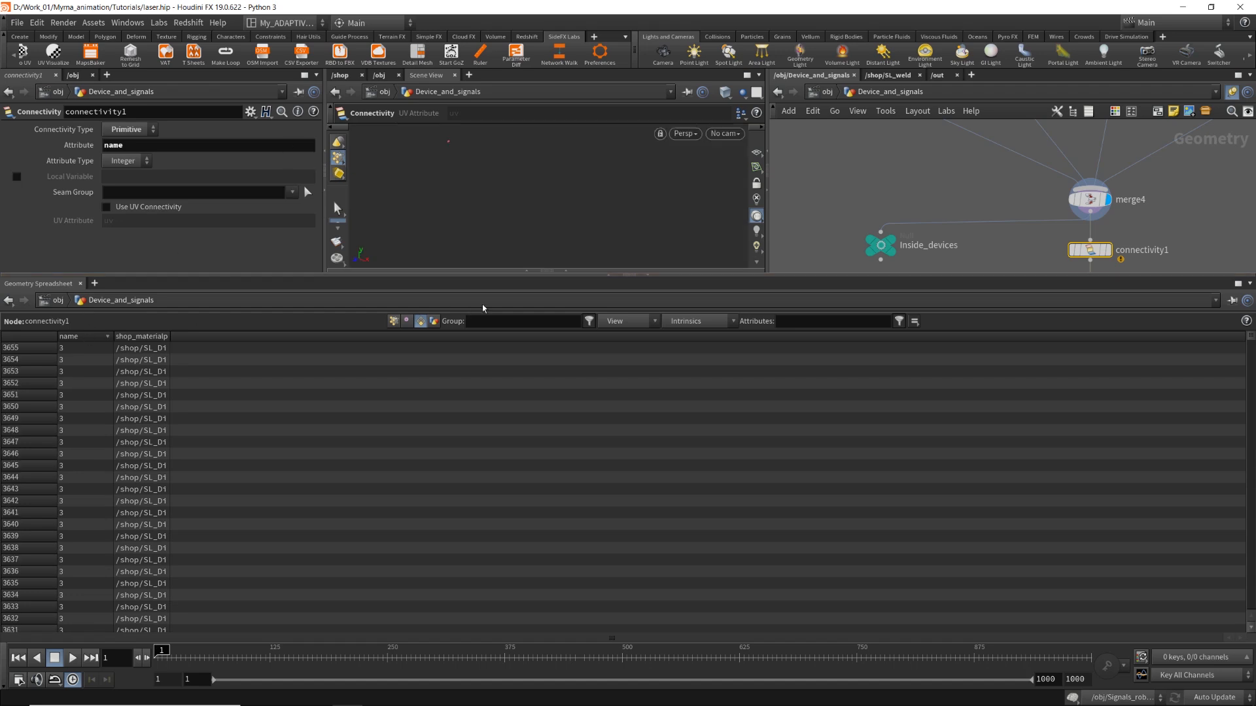
{"action": "left_click_drag", "start_coordinate": [263, 275], "coordinate": [263, 558]}
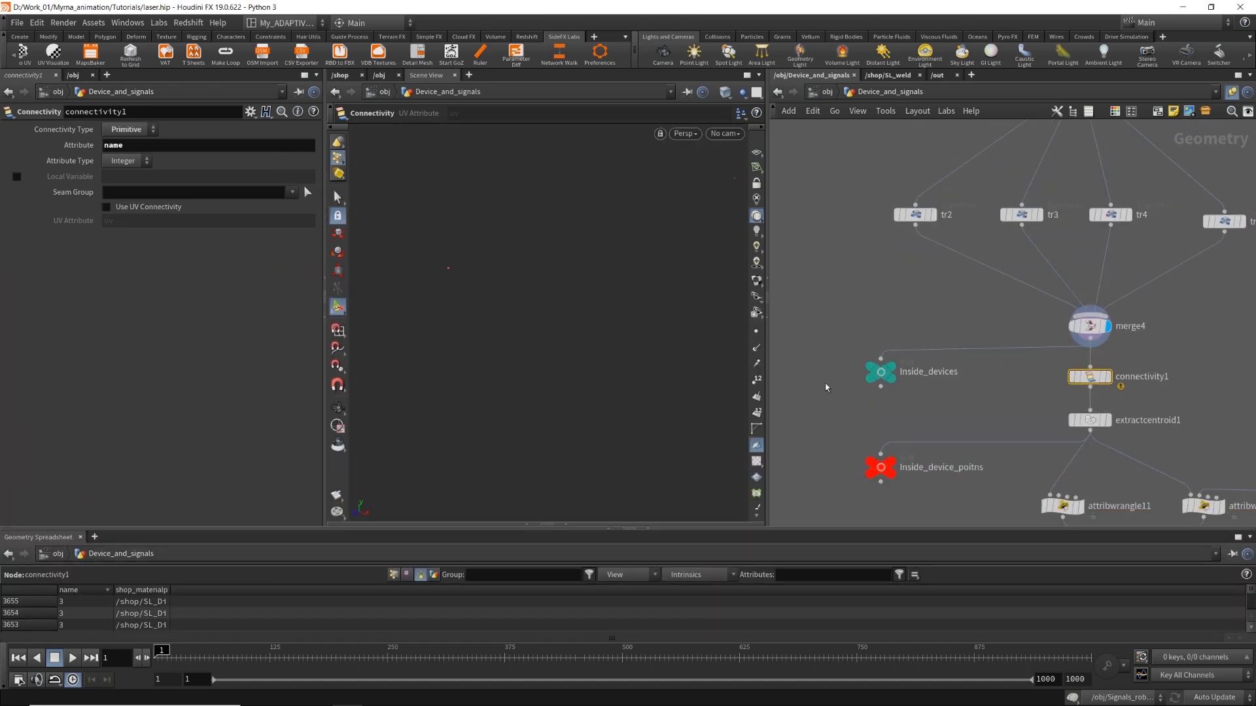
Display extractcentroid1 to inspect its settings, and display the Inside_device_poitns null fed by it.
{"action": "left_click", "coordinate": [1105, 420]}
{"action": "left_click", "coordinate": [1091, 420]}
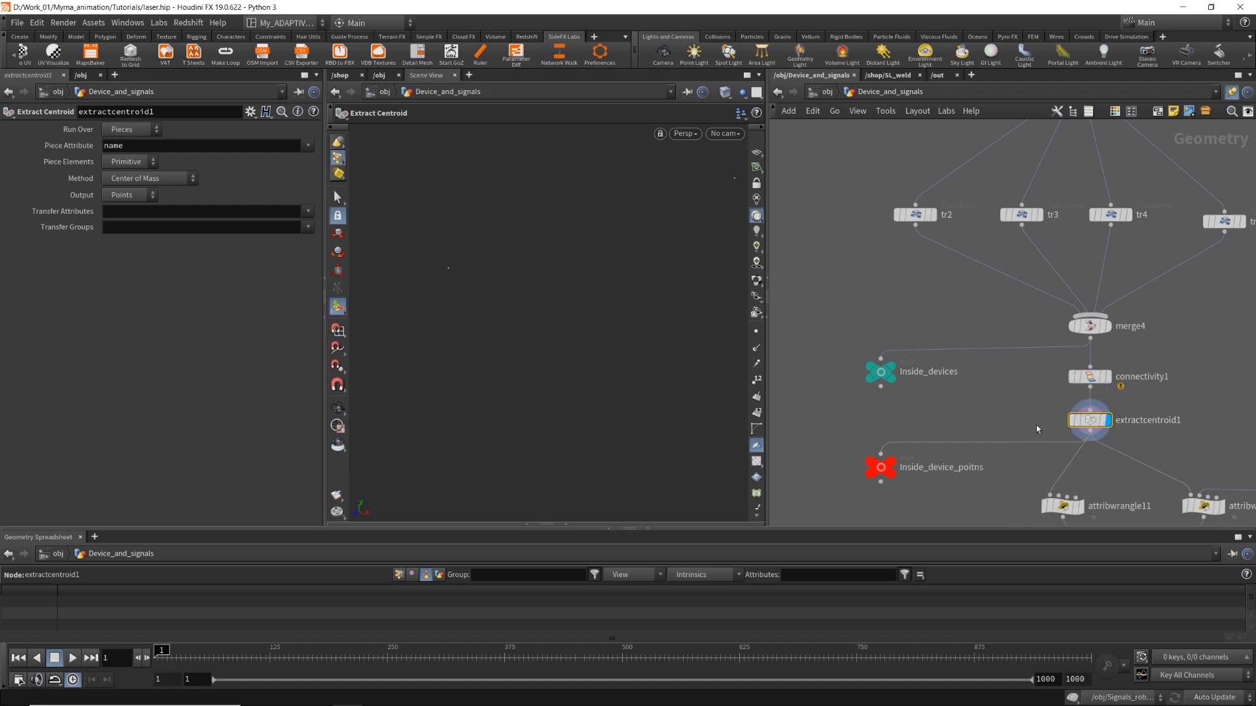
{"action": "middle_click_drag", "start_coordinate": [989, 412], "coordinate": [1016, 364]}
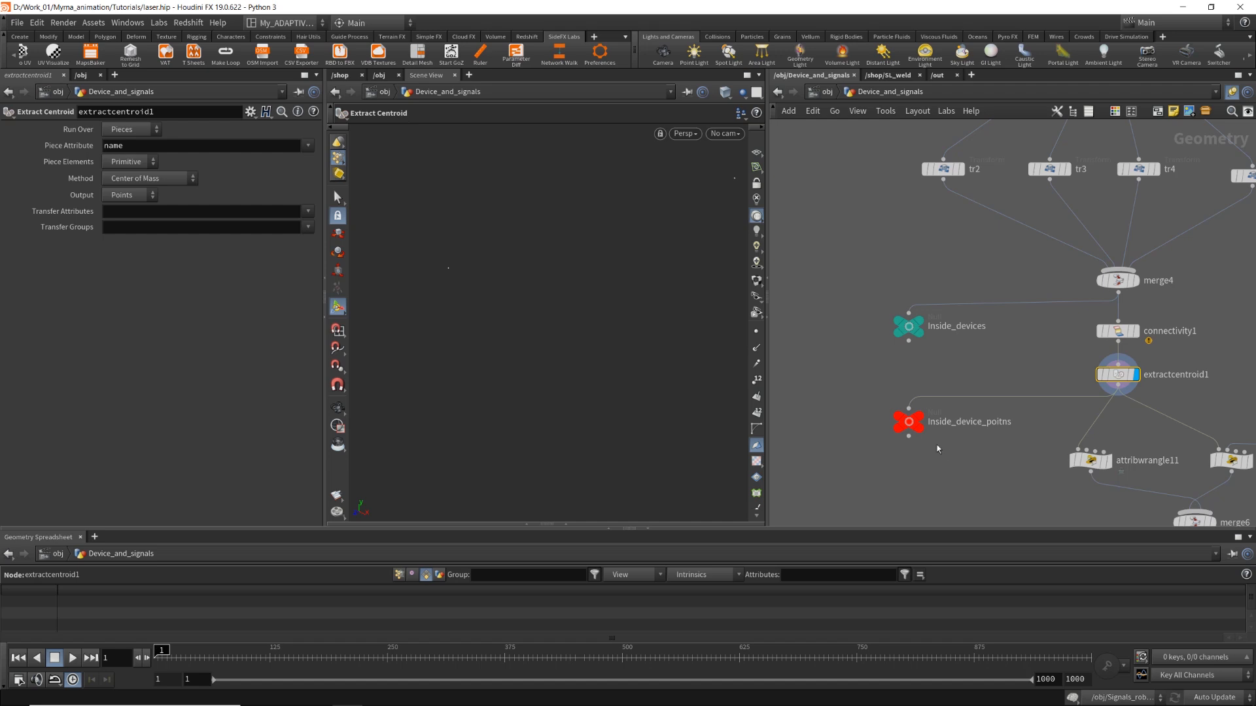
{"action": "left_click", "coordinate": [919, 418]}
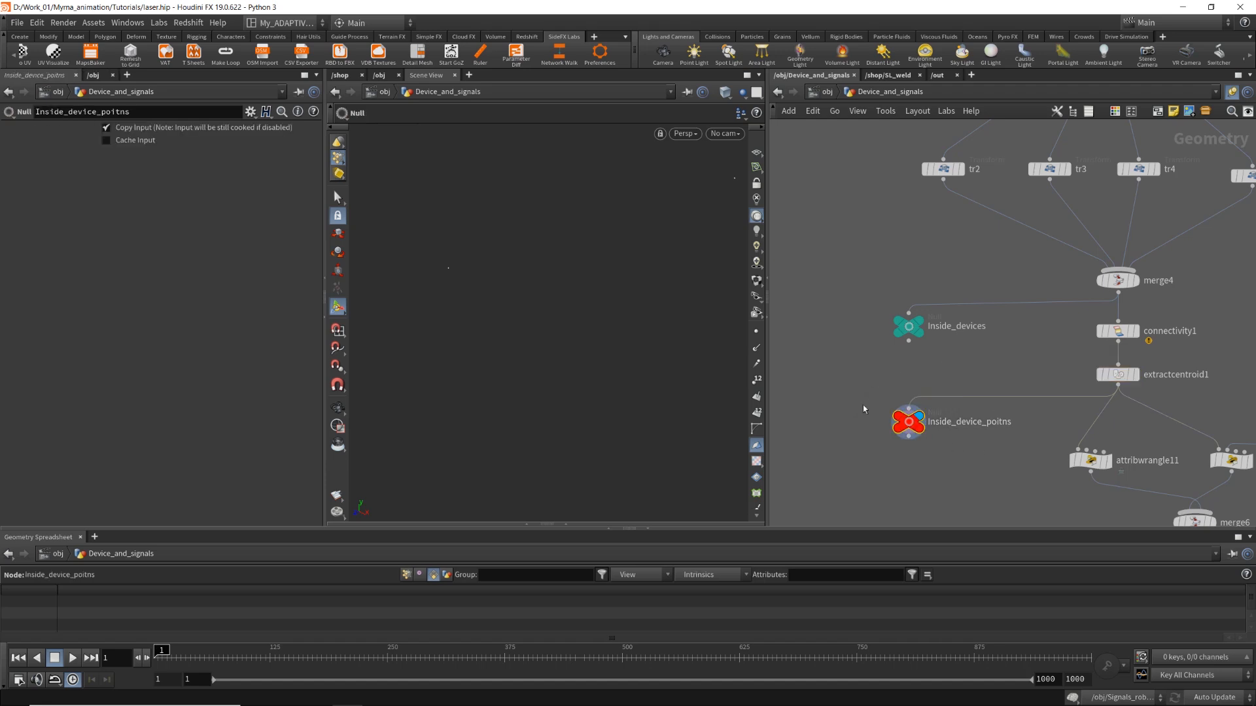
Display the Scene5_device_signals file cache below merge9 and survey the whole Device_and_signals network.
{"action": "scroll", "coordinate": [942, 432], "scroll_direction": "down", "scroll_amount": 6}
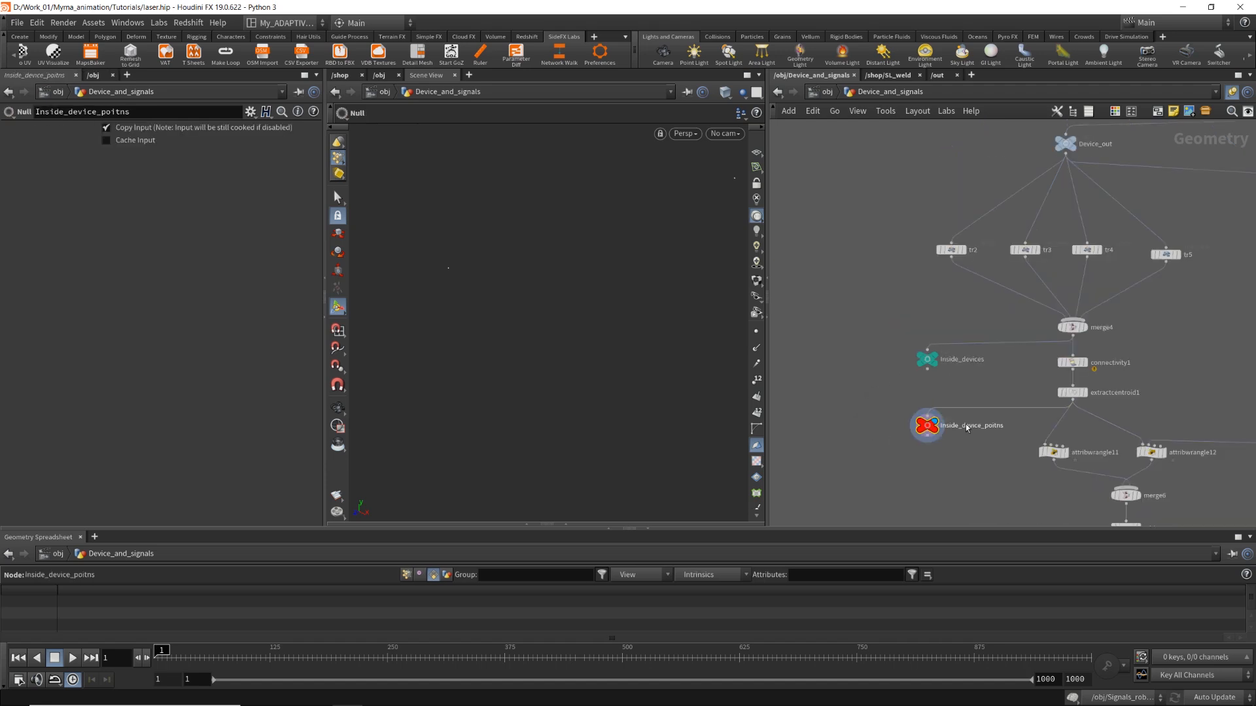
{"action": "scroll", "coordinate": [1186, 411], "scroll_direction": "down", "scroll_amount": 4}
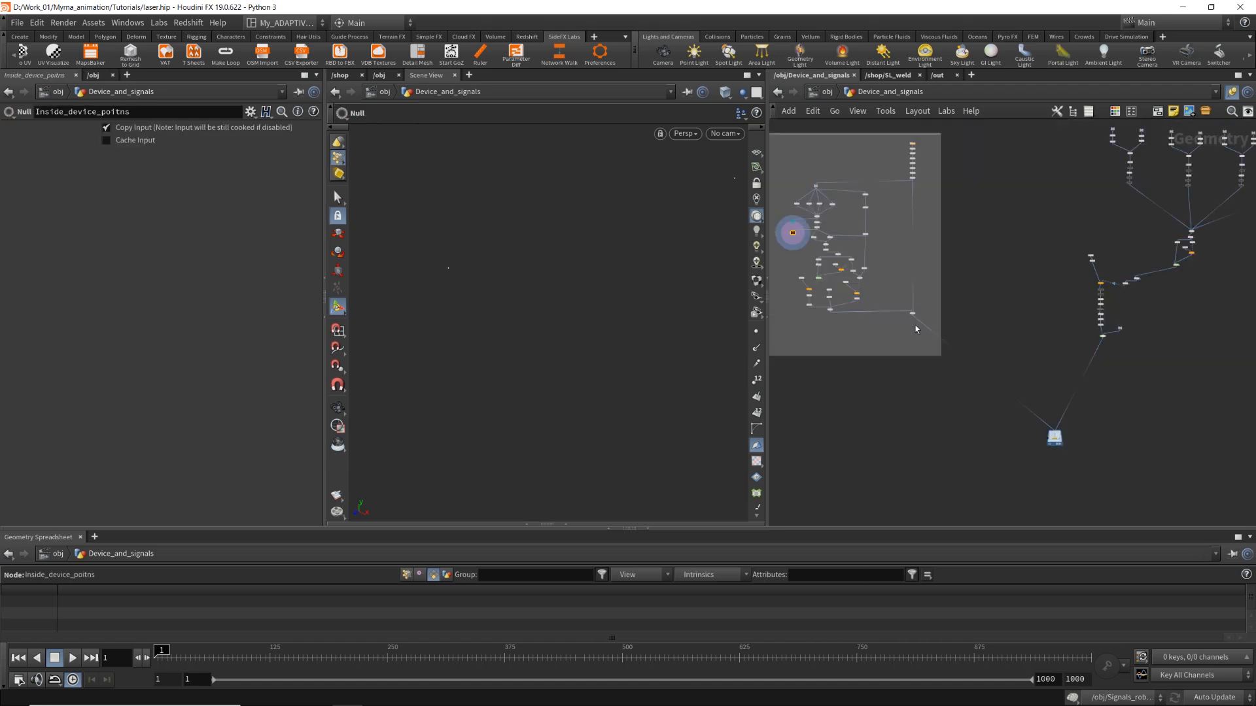
{"action": "scroll", "coordinate": [1079, 445], "scroll_direction": "up", "scroll_amount": 5}
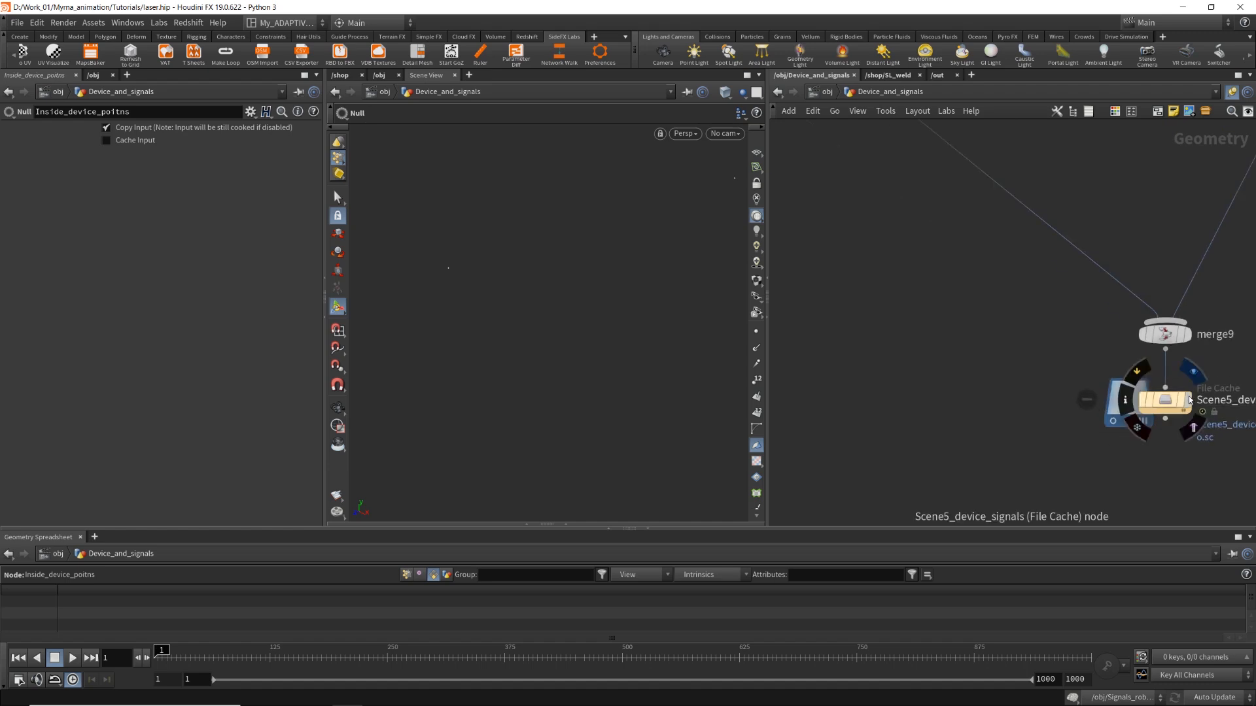
{"action": "left_click", "coordinate": [1151, 400]}
{"action": "scroll", "coordinate": [942, 385], "scroll_direction": "down", "scroll_amount": 8}
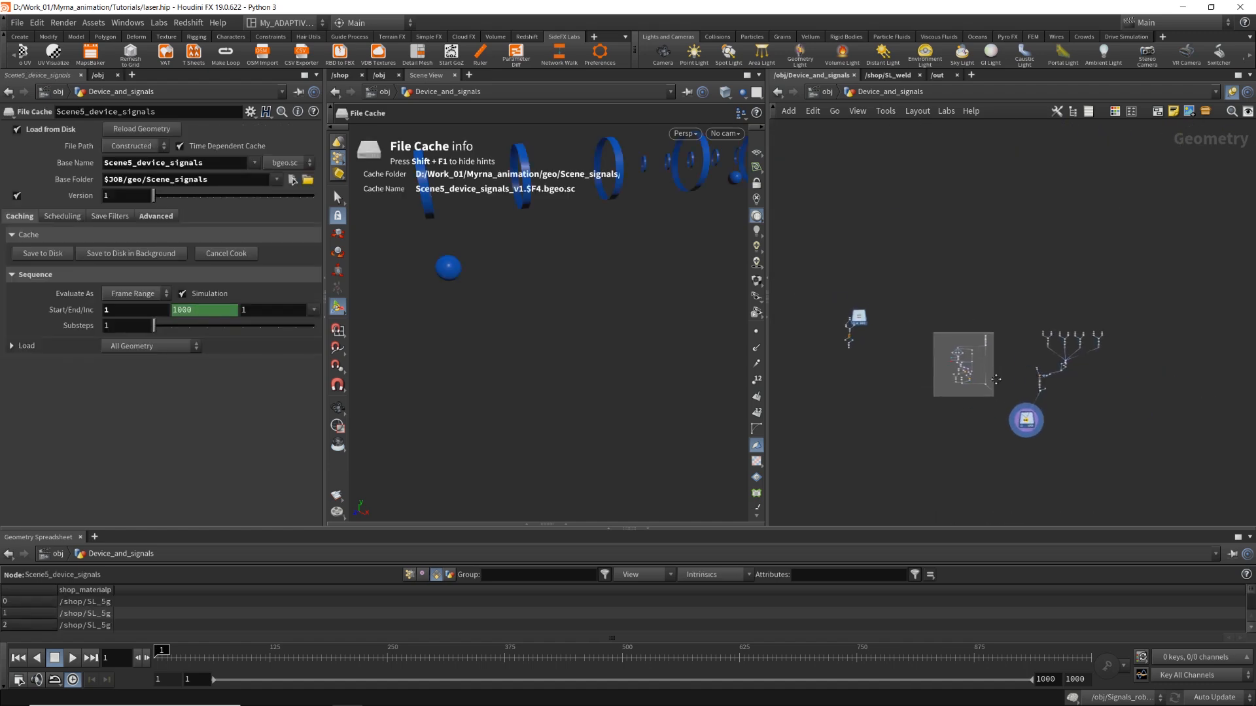
{"action": "middle_click_drag", "start_coordinate": [1038, 351], "coordinate": [1035, 393]}
{"action": "scroll", "coordinate": [987, 411], "scroll_direction": "up", "scroll_amount": 4}
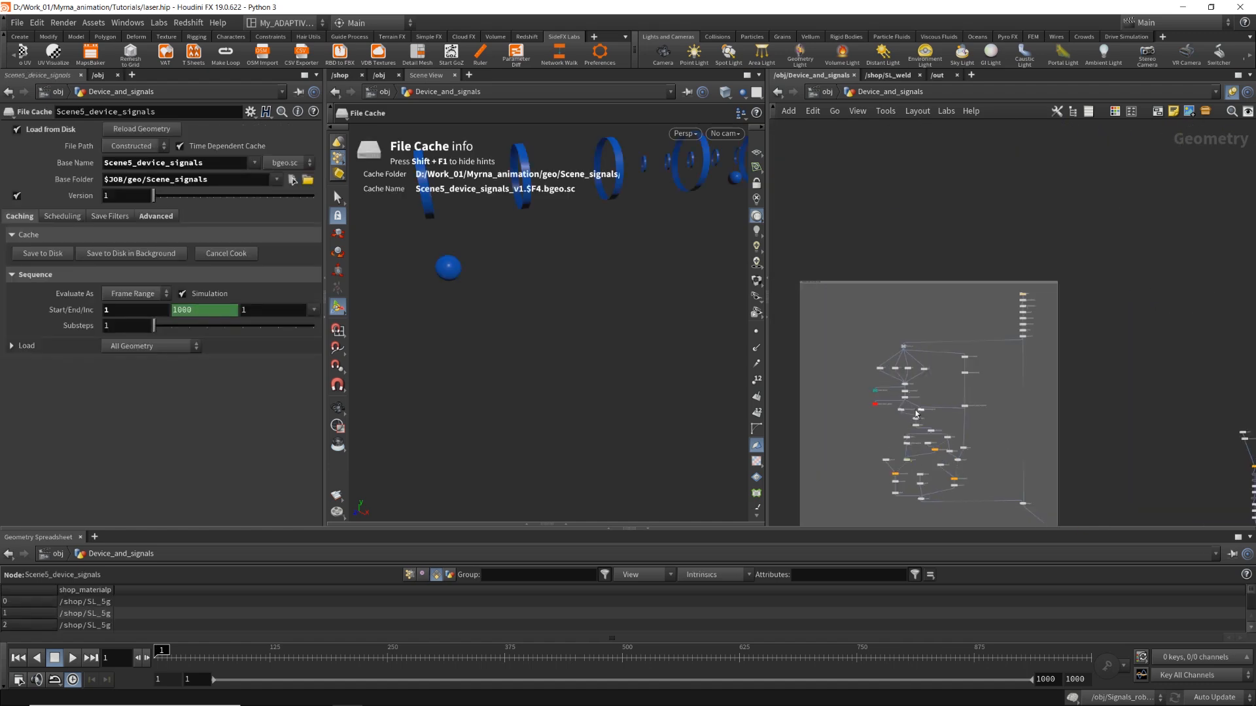
Return to the object level and enter the Signals_robot geometry network.
{"action": "key", "text": "u"}
{"action": "scroll", "coordinate": [935, 336], "scroll_direction": "down", "scroll_amount": 6}
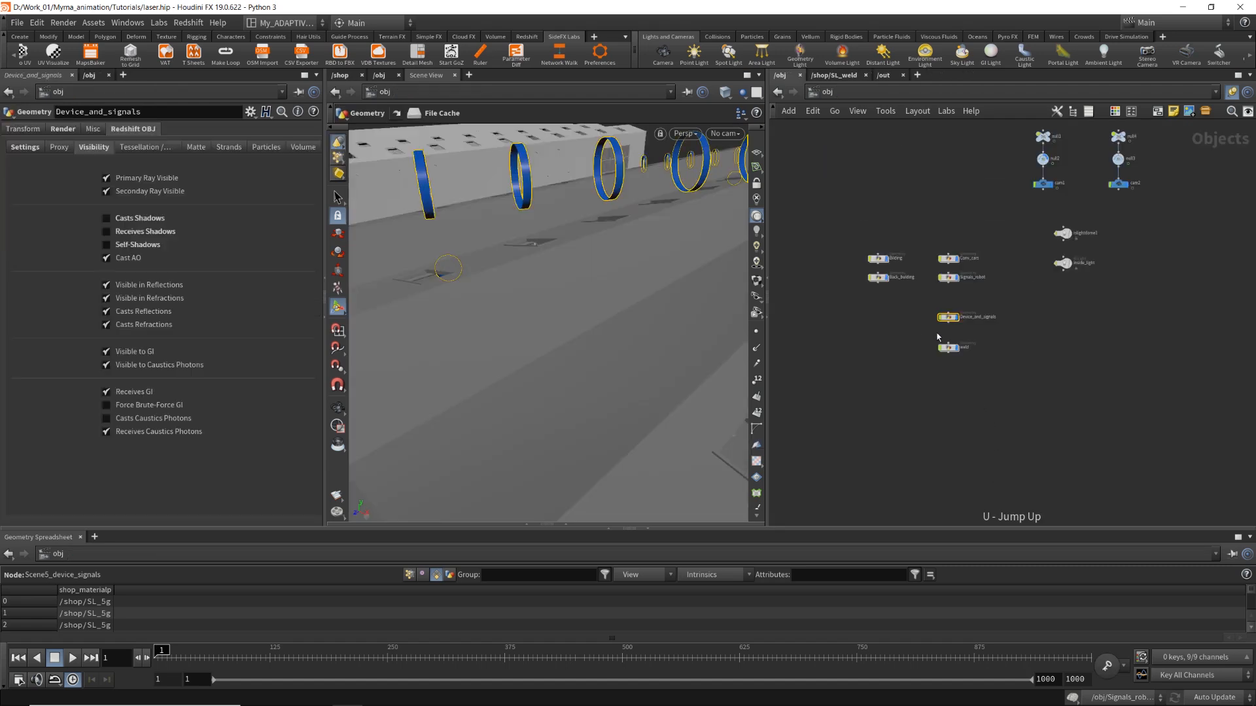
{"action": "scroll", "coordinate": [955, 289], "scroll_direction": "up", "scroll_amount": 5}
{"action": "double_click", "coordinate": [923, 289]}
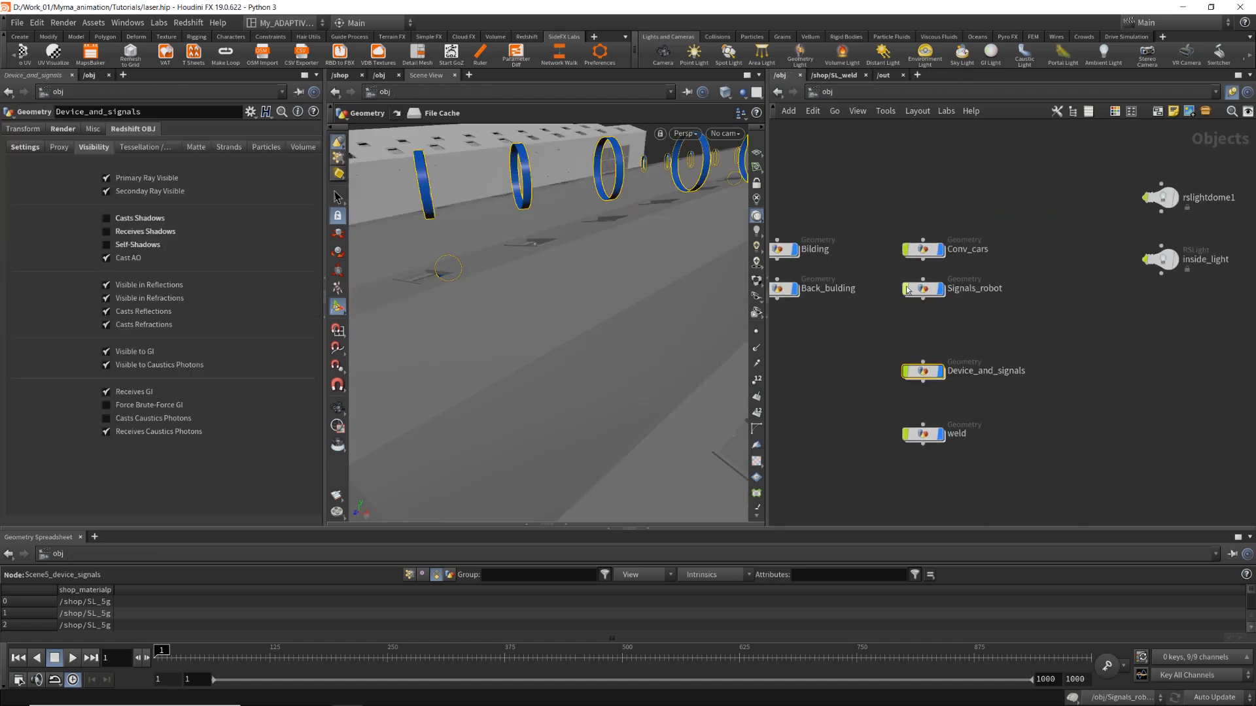
{"action": "scroll", "coordinate": [927, 320], "scroll_direction": "down", "scroll_amount": 3}
{"action": "scroll", "coordinate": [962, 314], "scroll_direction": "up", "scroll_amount": 6}
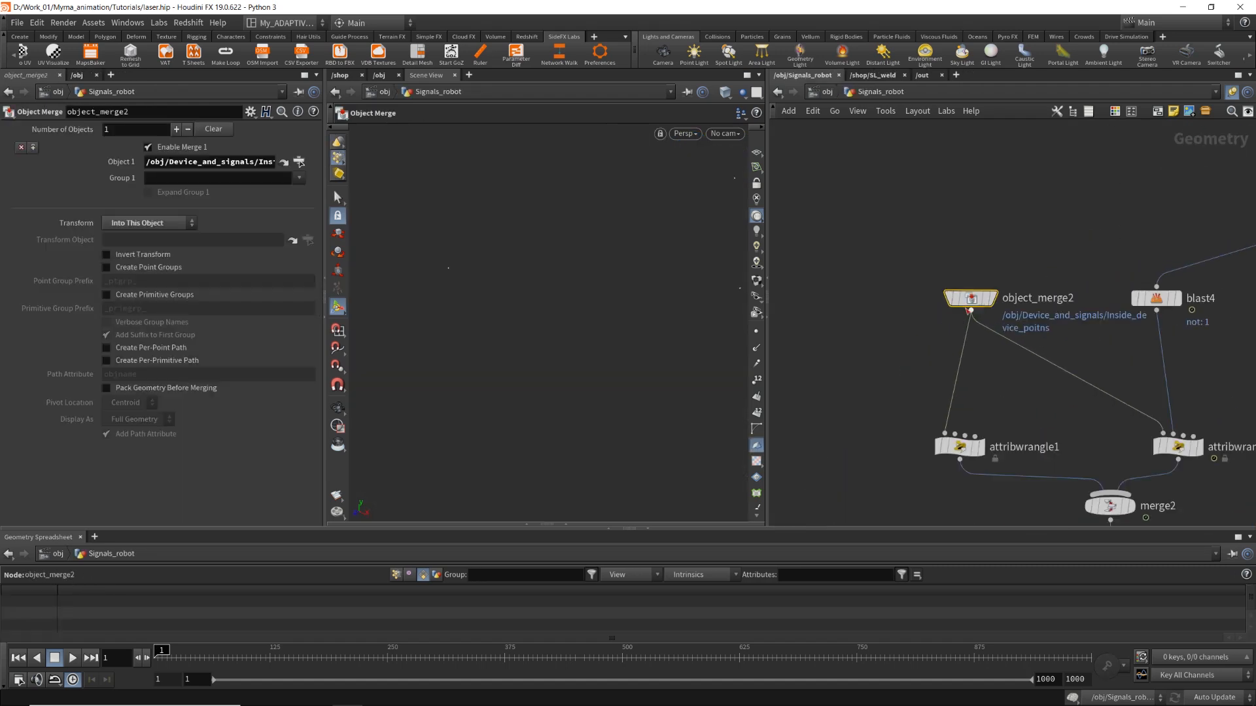
Display object_merge2 and examine the merged device points in the viewport.
{"action": "left_click", "coordinate": [991, 299]}
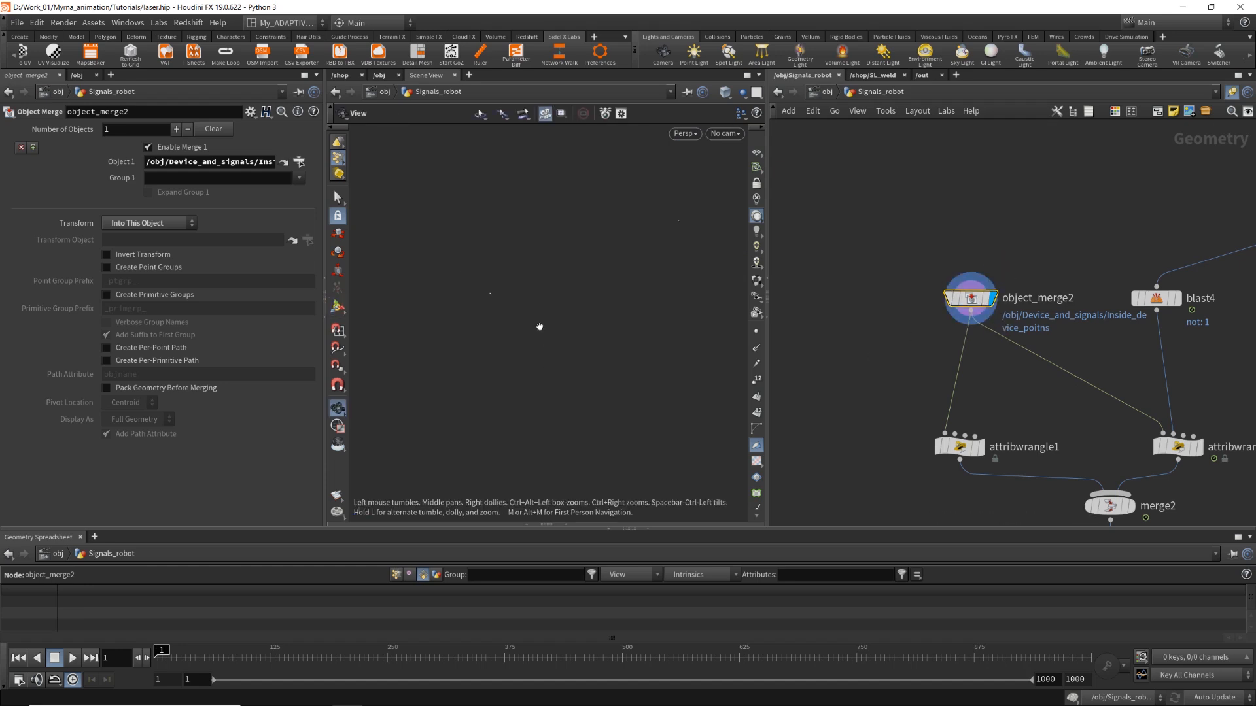
{"action": "left_click_drag", "start_coordinate": [540, 326], "coordinate": [562, 300], "text": "alt"}
Display attribwrangle1, read its VEX expression, and list its point attributes in the geometry spreadsheet.
{"action": "middle_click_drag", "start_coordinate": [1038, 402], "coordinate": [981, 354]}
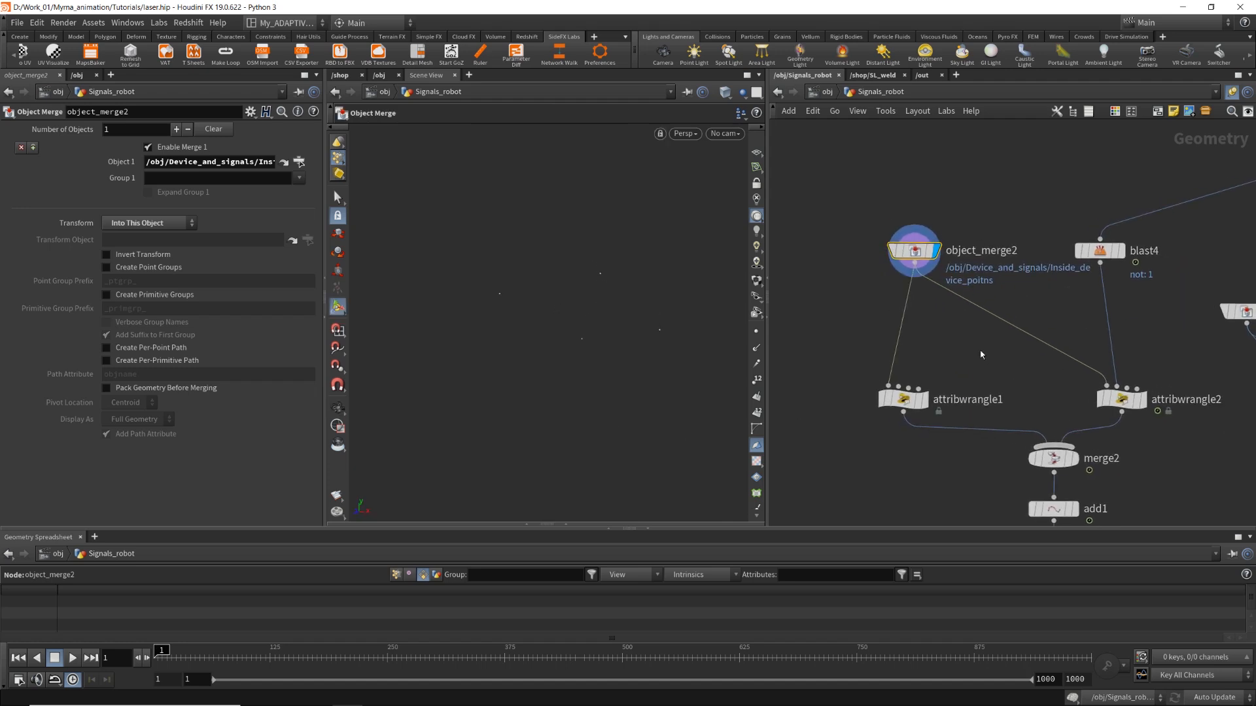
{"action": "left_click", "coordinate": [925, 404]}
{"action": "left_click", "coordinate": [198, 235]}
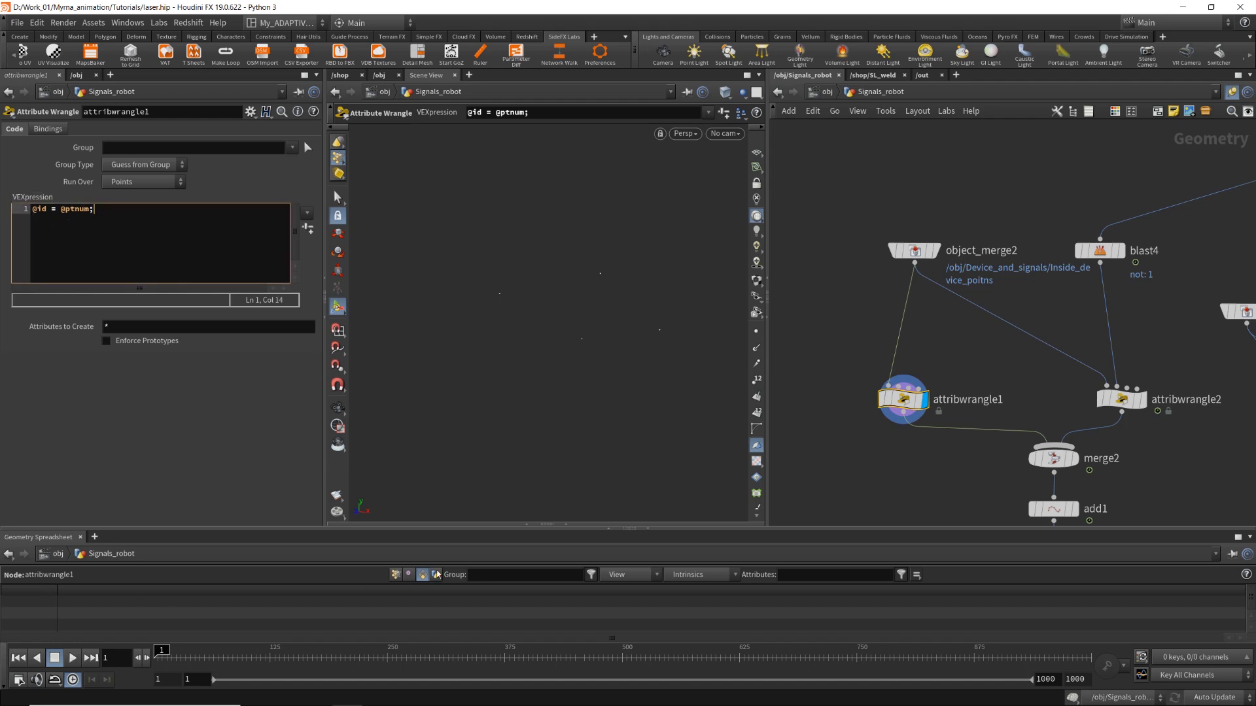
{"action": "left_click", "coordinate": [904, 398]}
{"action": "left_click", "coordinate": [397, 574]}
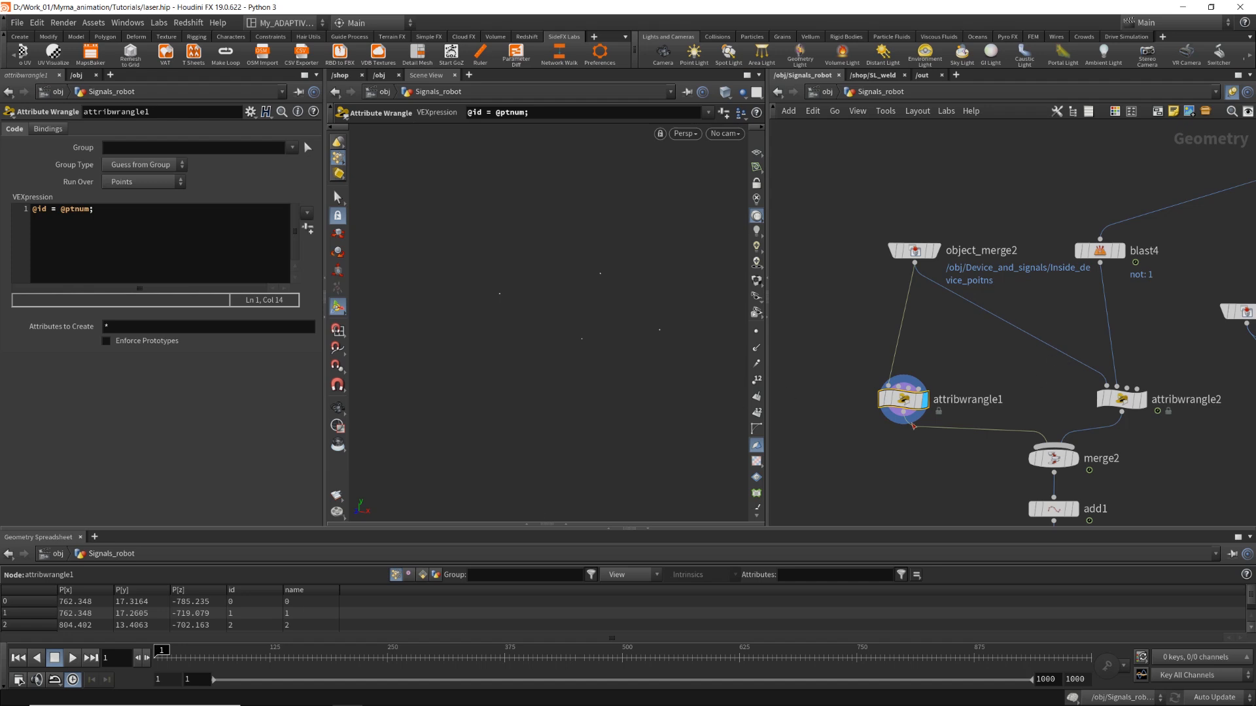
Display attribwrangle2 and examine its VEX lines that assign the point id and the position.
{"action": "scroll", "coordinate": [789, 305], "scroll_direction": "down", "scroll_amount": 3}
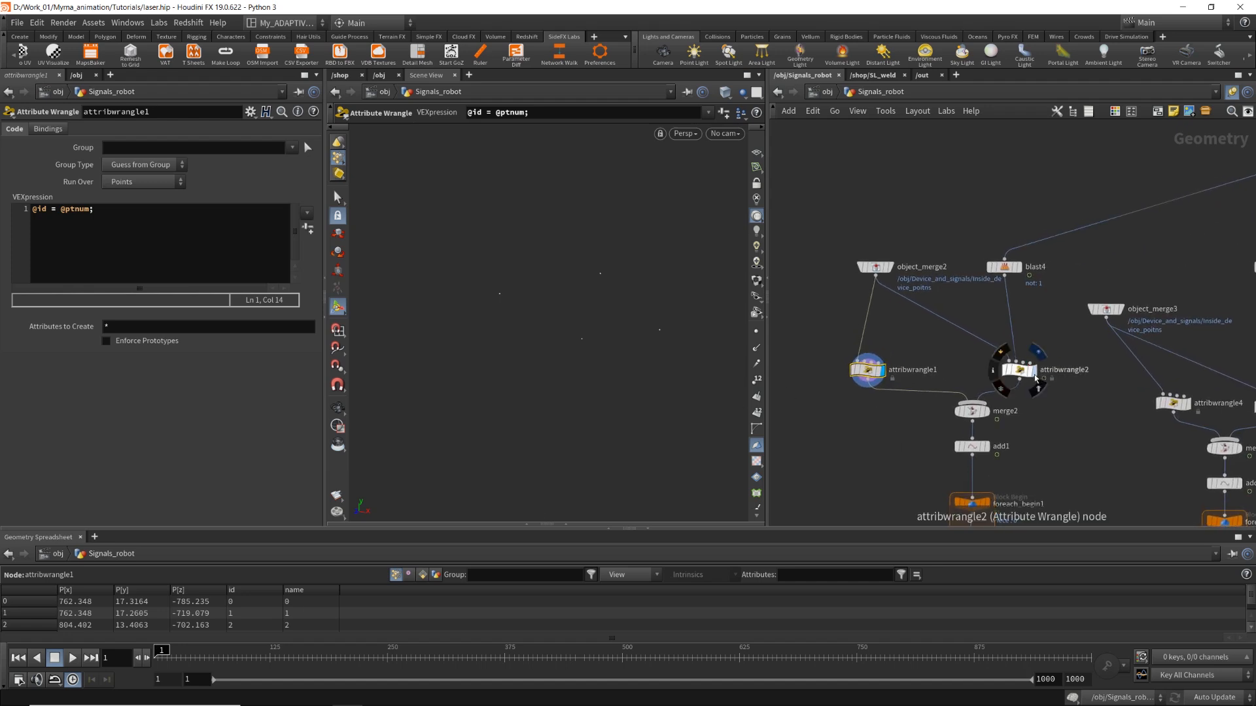
{"action": "left_click", "coordinate": [1033, 371]}
{"action": "left_click", "coordinate": [1020, 371]}
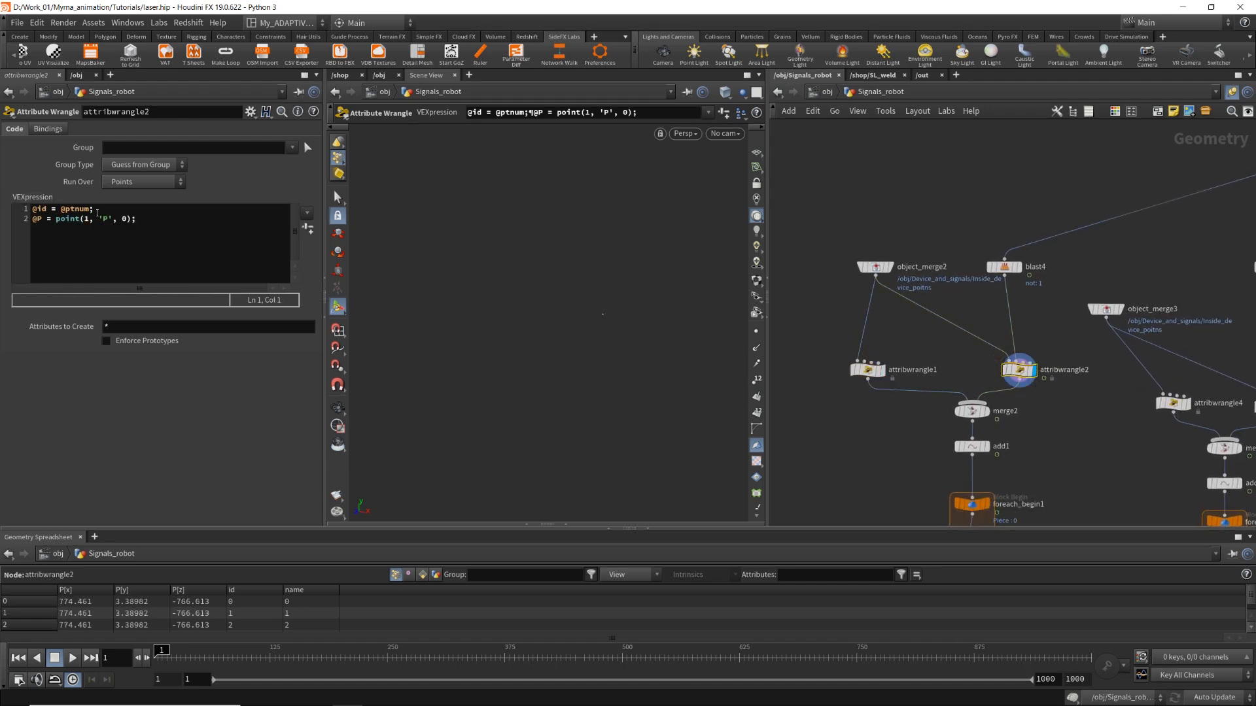
{"action": "left_click_drag", "start_coordinate": [95, 208], "coordinate": [2, 218]}
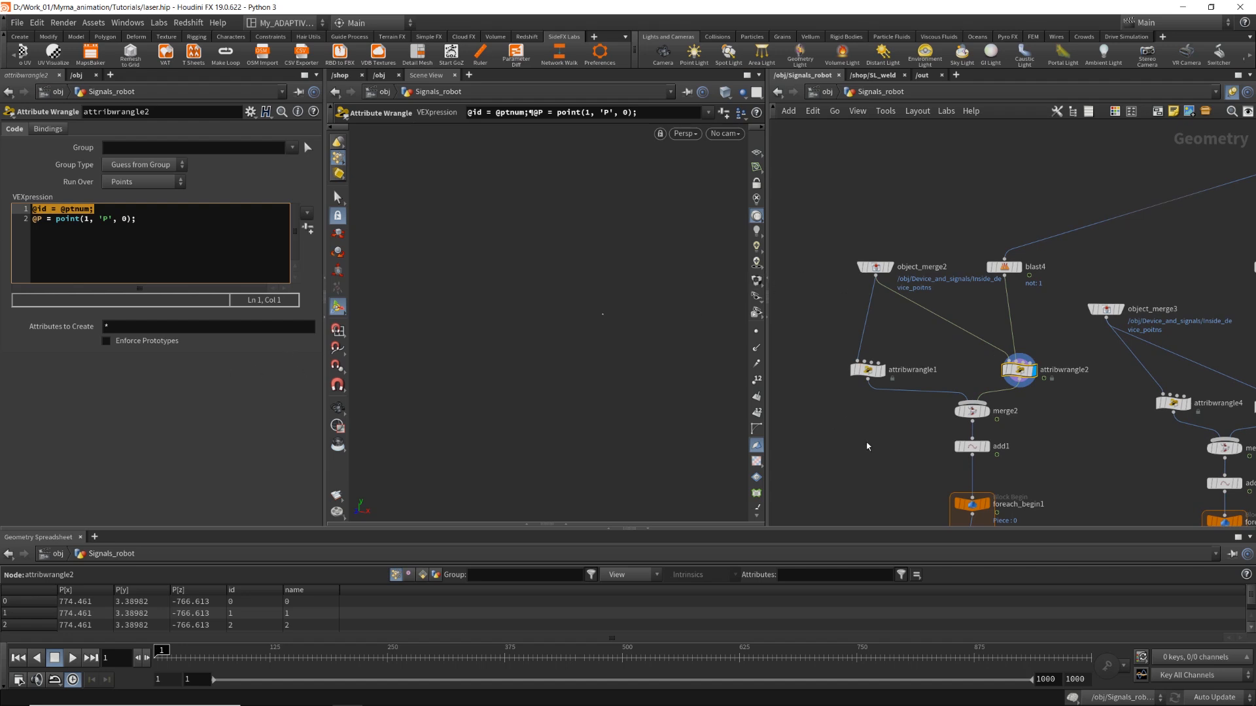
{"action": "left_click", "coordinate": [170, 219]}
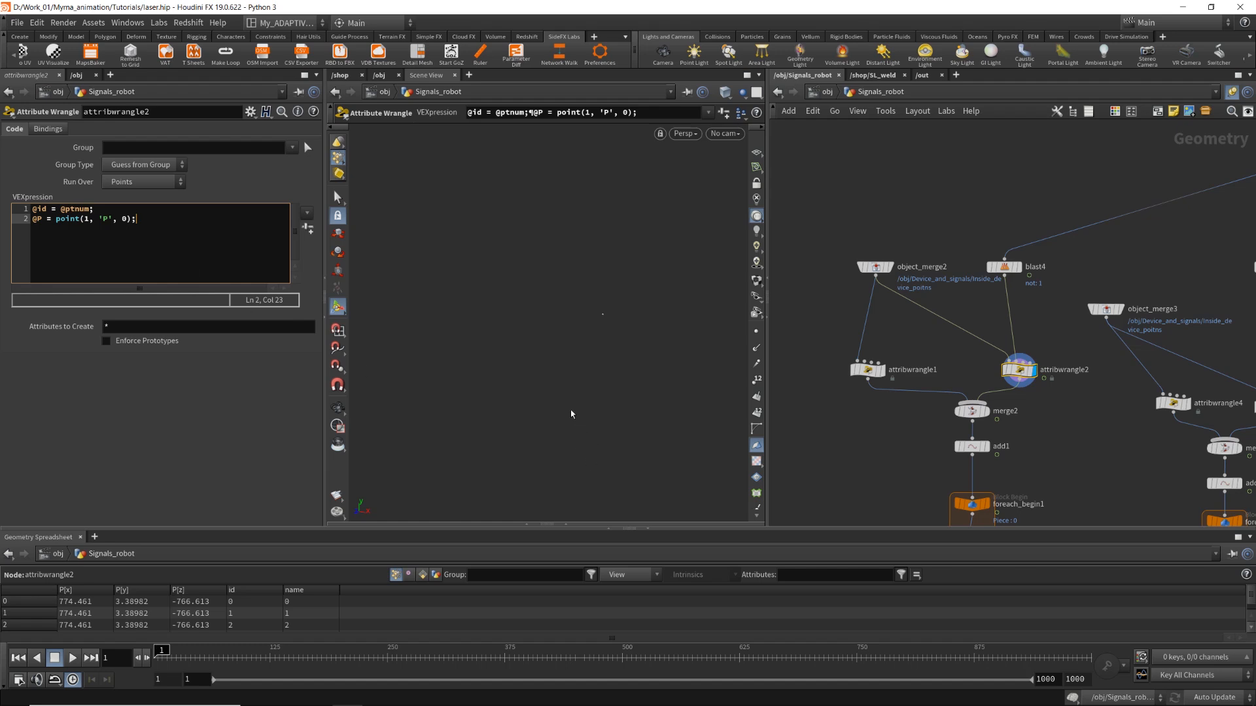
Display the signal_robopoints file cache and inspect its cached robot points.
{"action": "scroll", "coordinate": [962, 233], "scroll_direction": "down", "scroll_amount": 4}
{"action": "middle_click_drag", "start_coordinate": [962, 234], "coordinate": [890, 329]}
{"action": "scroll", "coordinate": [1138, 268], "scroll_direction": "up", "scroll_amount": 5}
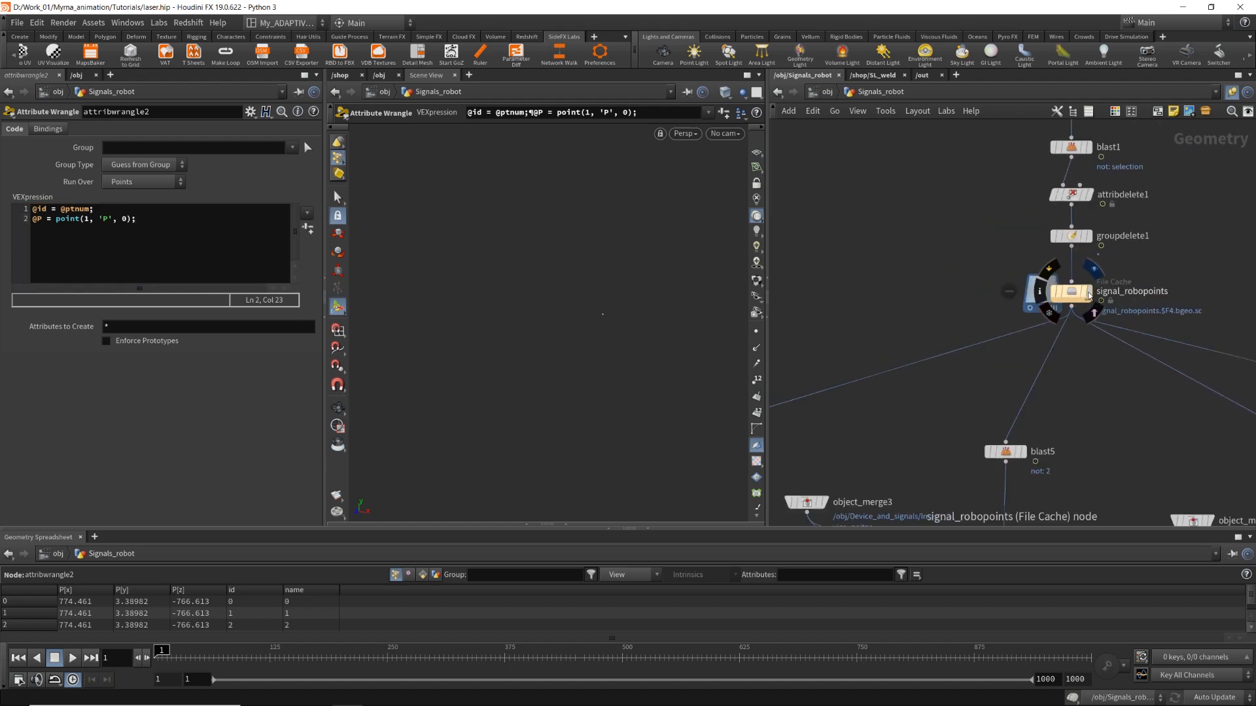
{"action": "left_click", "coordinate": [1089, 293]}
{"action": "left_click", "coordinate": [1078, 297]}
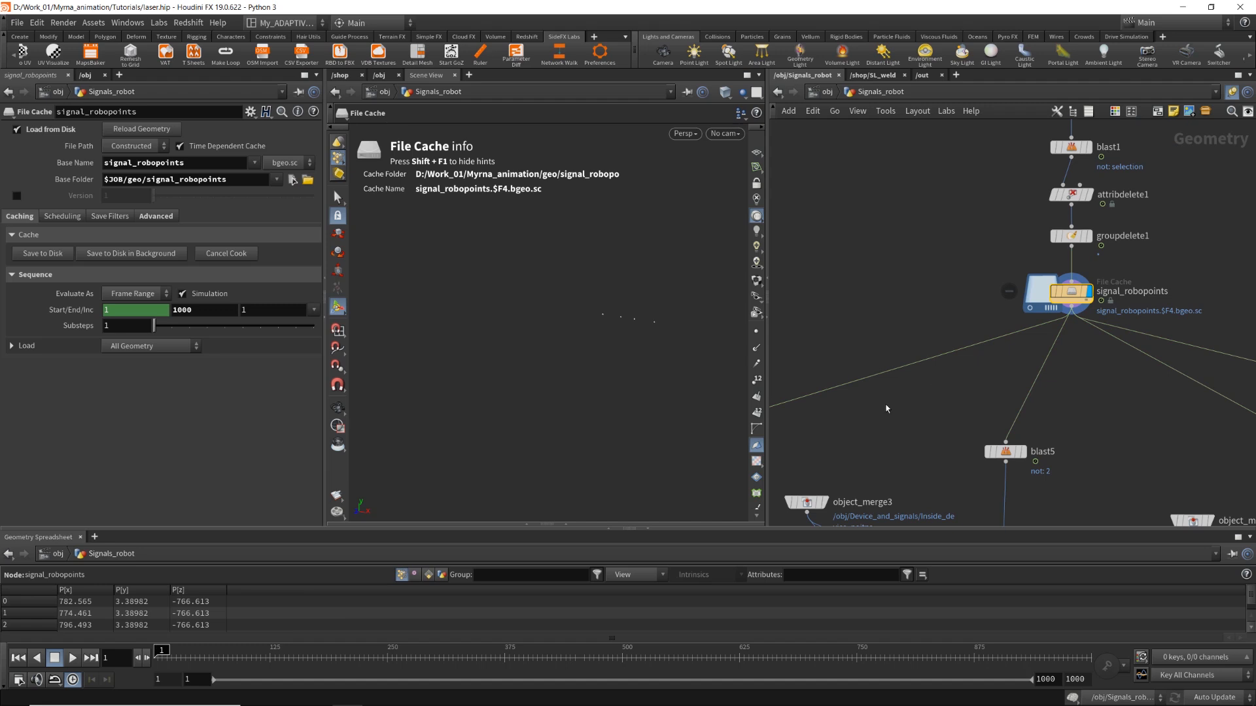
Display blast4 to inspect its group settings and the robot point it isolates.
{"action": "middle_click_drag", "start_coordinate": [872, 437], "coordinate": [1094, 299]}
{"action": "scroll", "coordinate": [936, 323], "scroll_direction": "up", "scroll_amount": 4}
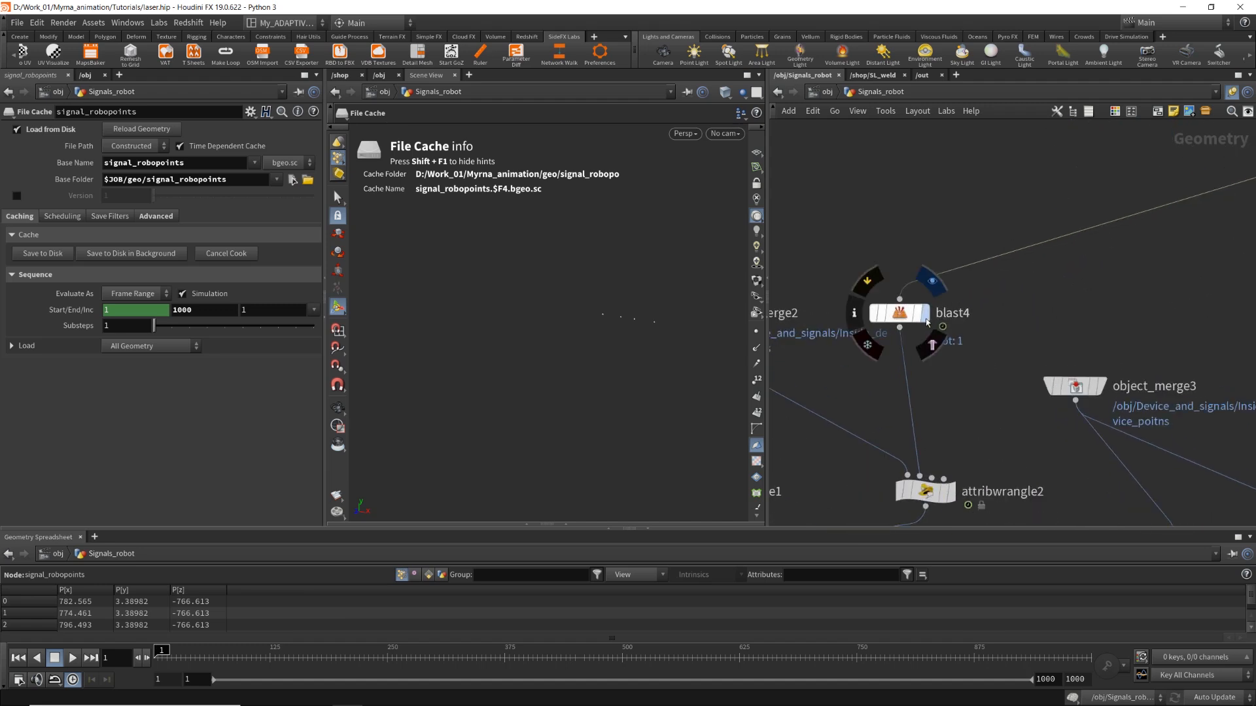
{"action": "left_click", "coordinate": [924, 314]}
{"action": "left_click", "coordinate": [904, 317]}
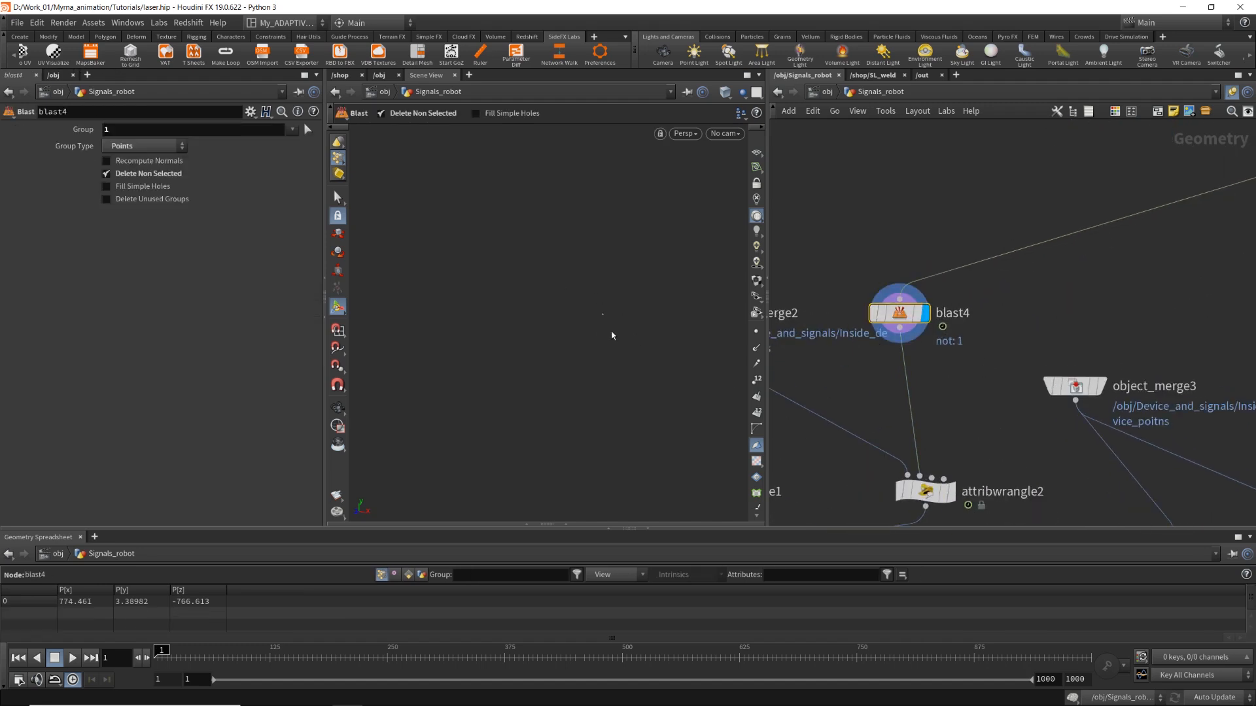
{"action": "middle_click_drag", "start_coordinate": [1000, 373], "coordinate": [1056, 315]}
{"action": "scroll", "coordinate": [1053, 351], "scroll_direction": "down", "scroll_amount": 3}
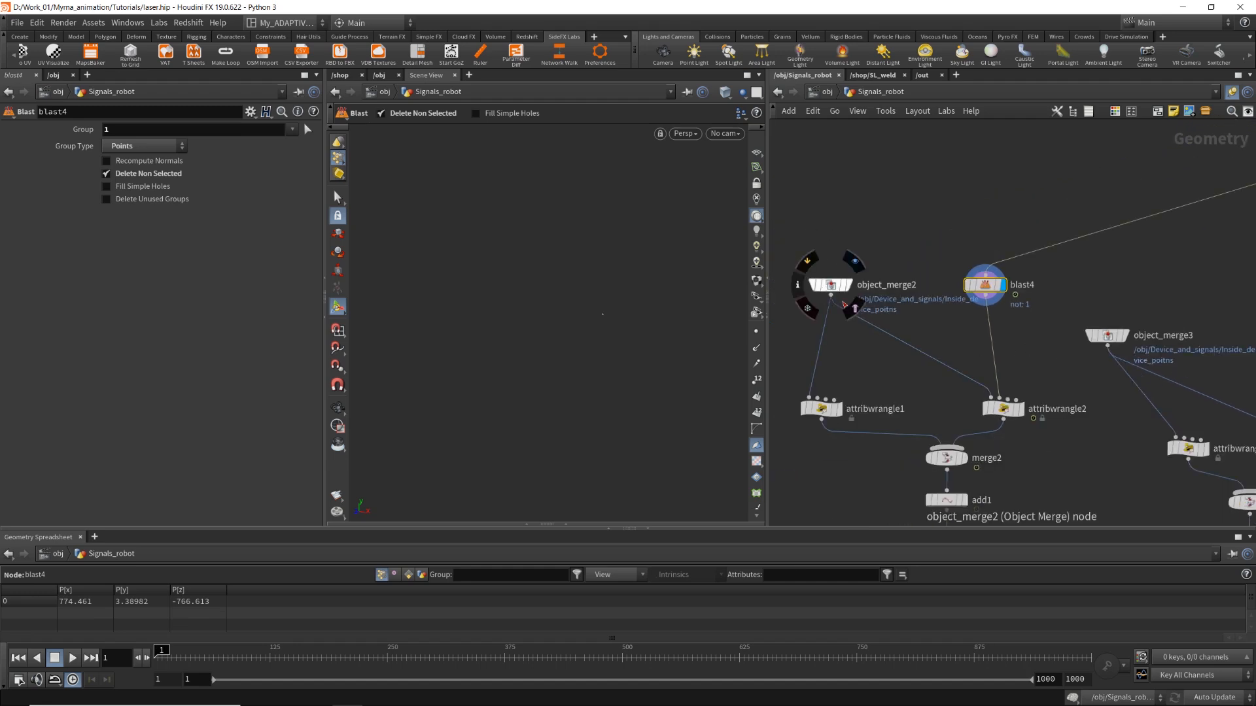
Display attribwrangle2 again and examine how its point() function uses the blast4 input.
{"action": "left_click", "coordinate": [1015, 412]}
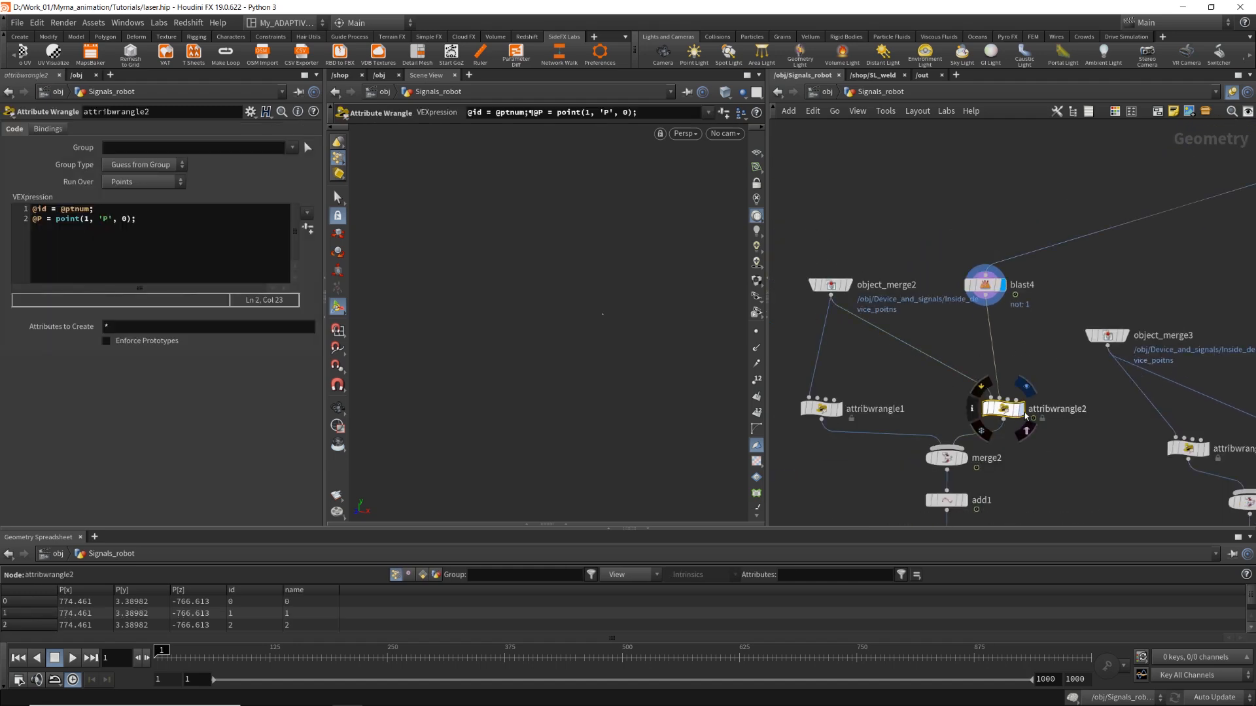
{"action": "left_click", "coordinate": [1018, 411]}
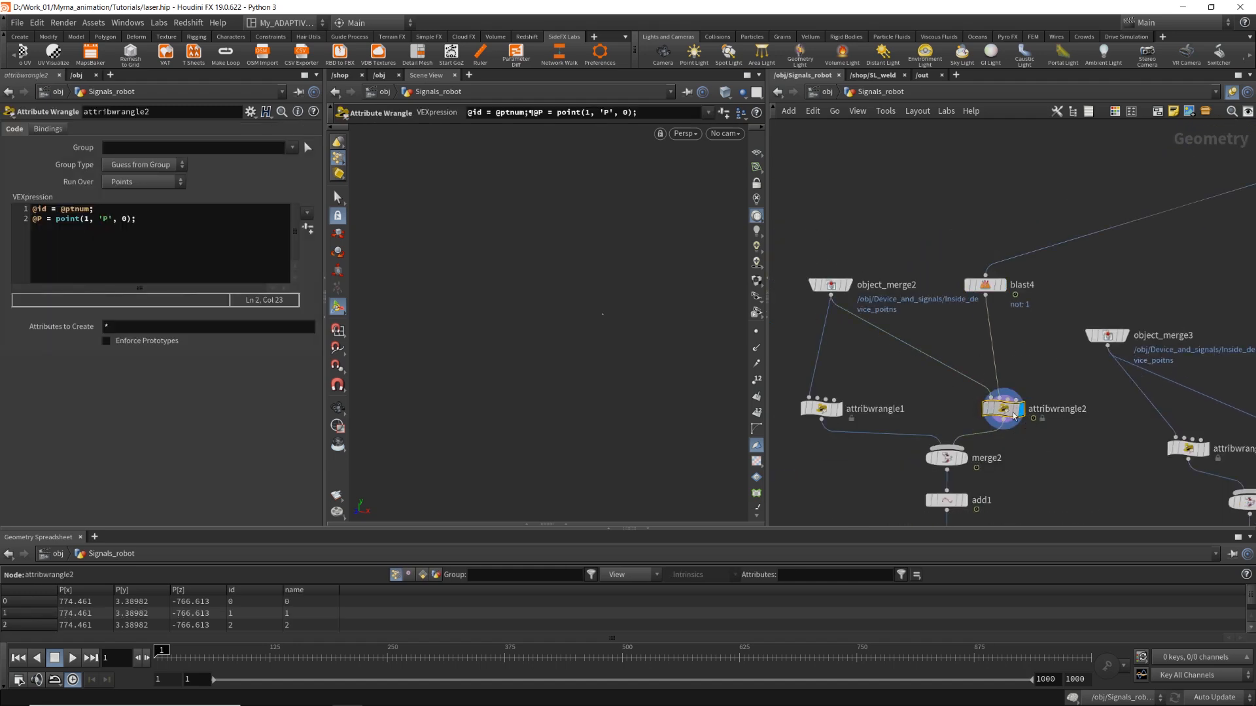
{"action": "left_click", "coordinate": [986, 288]}
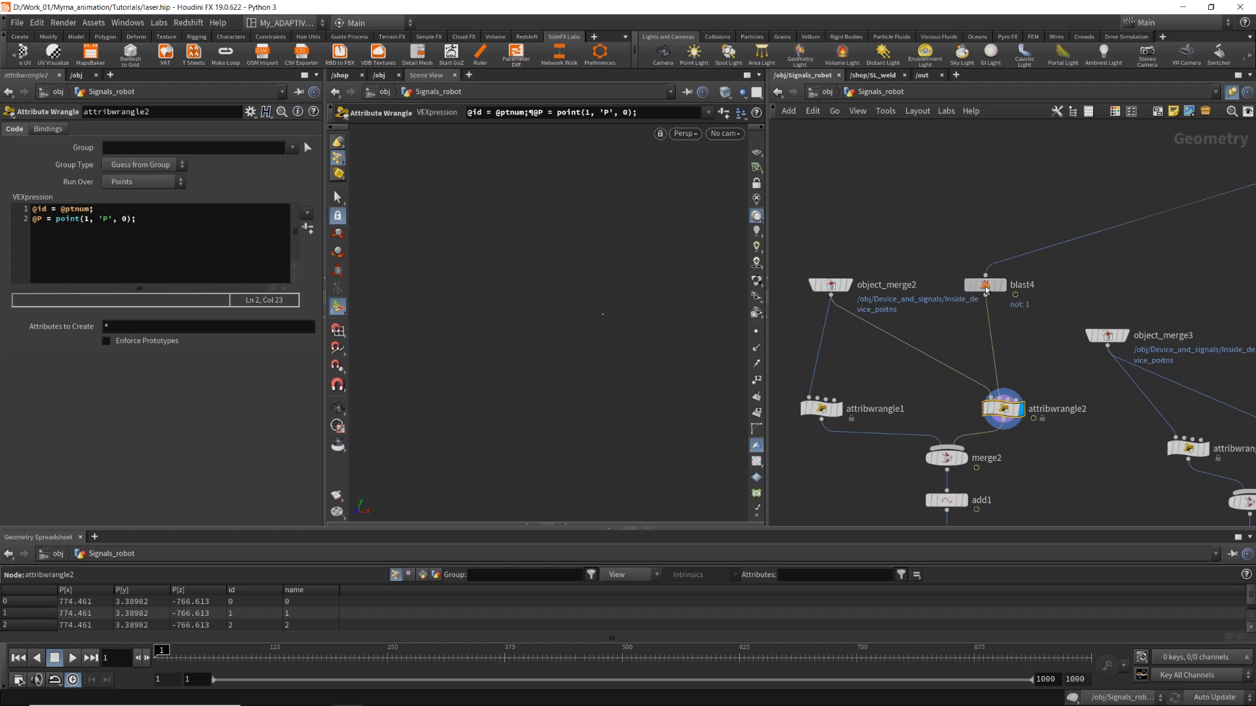
{"action": "left_click", "coordinate": [1005, 412]}
{"action": "left_click_drag", "start_coordinate": [81, 221], "coordinate": [55, 221]}
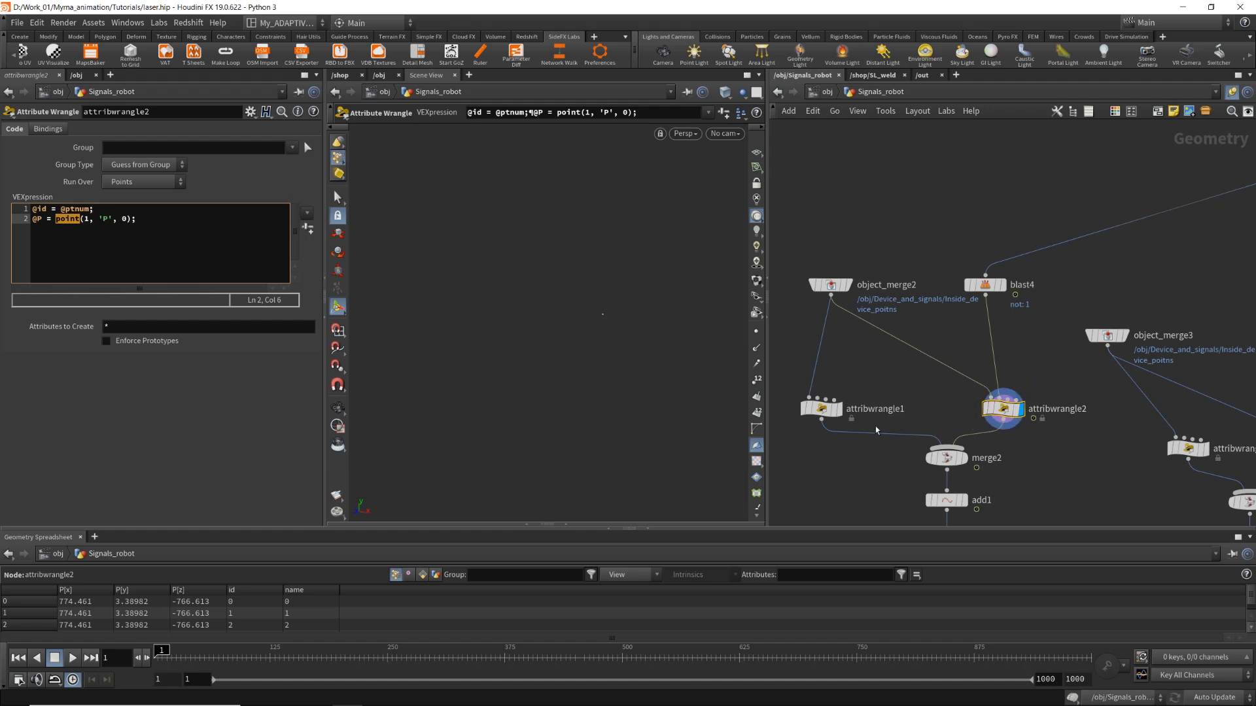
{"action": "left_click", "coordinate": [1011, 410]}
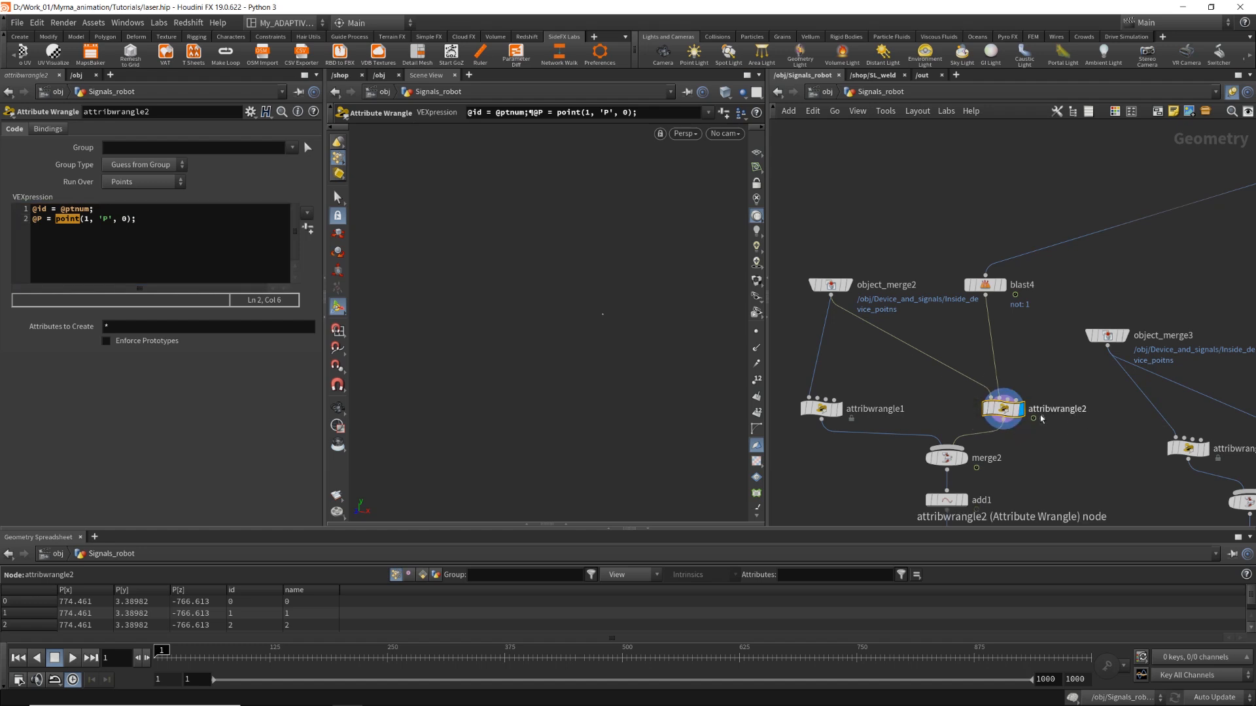
{"action": "left_click", "coordinate": [223, 239]}
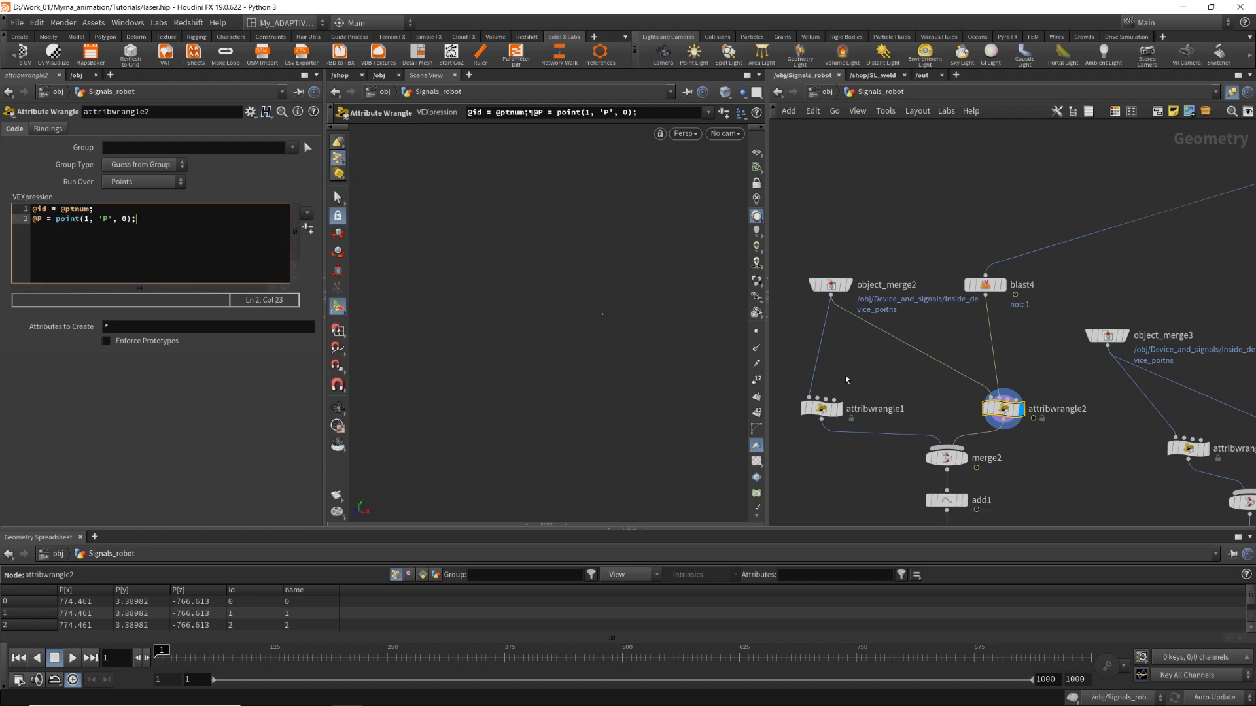
{"action": "middle_click", "coordinate": [1006, 412]}
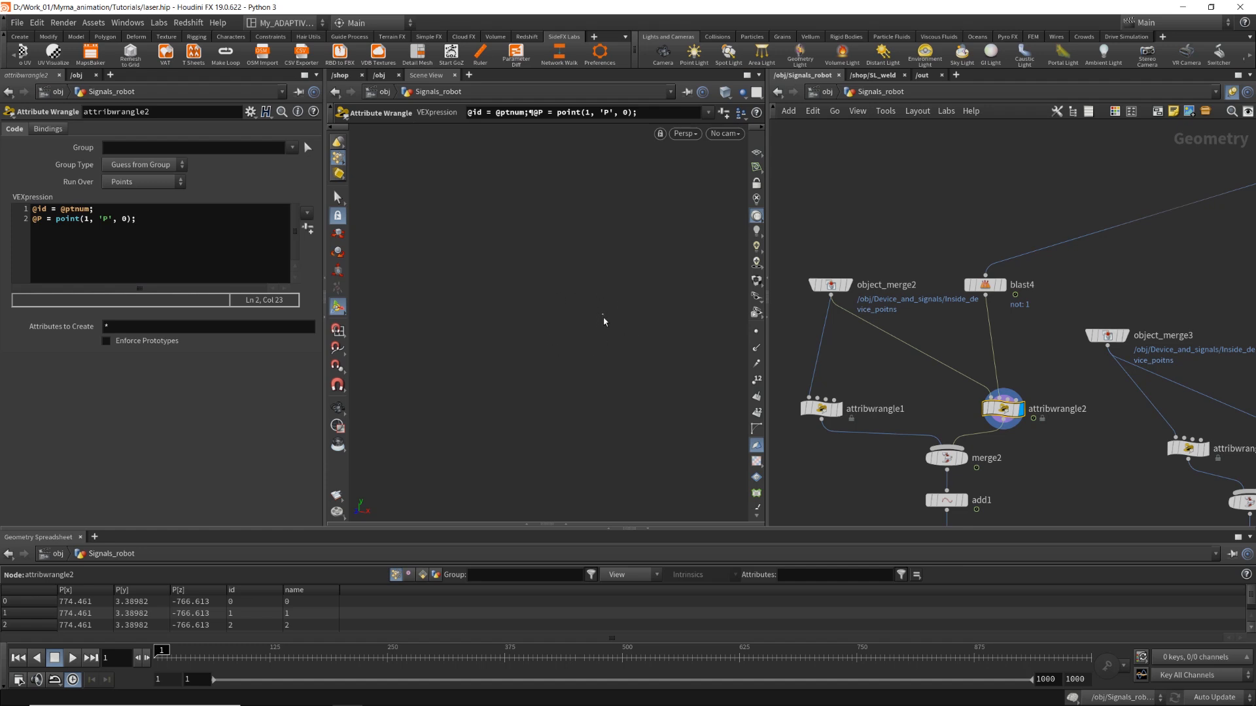
{"action": "mouse_move", "coordinate": [167, 656]}
{"action": "left_mouse_down"}
{"action": "mouse_move", "coordinate": [723, 648]}
{"action": "mouse_move", "coordinate": [149, 623]}
{"action": "left_mouse_up"}
Select and template the alembic1 node that loads Robots_300.abc, and frame the robots in the viewport.
{"action": "scroll", "coordinate": [980, 190], "scroll_direction": "down", "scroll_amount": 5}
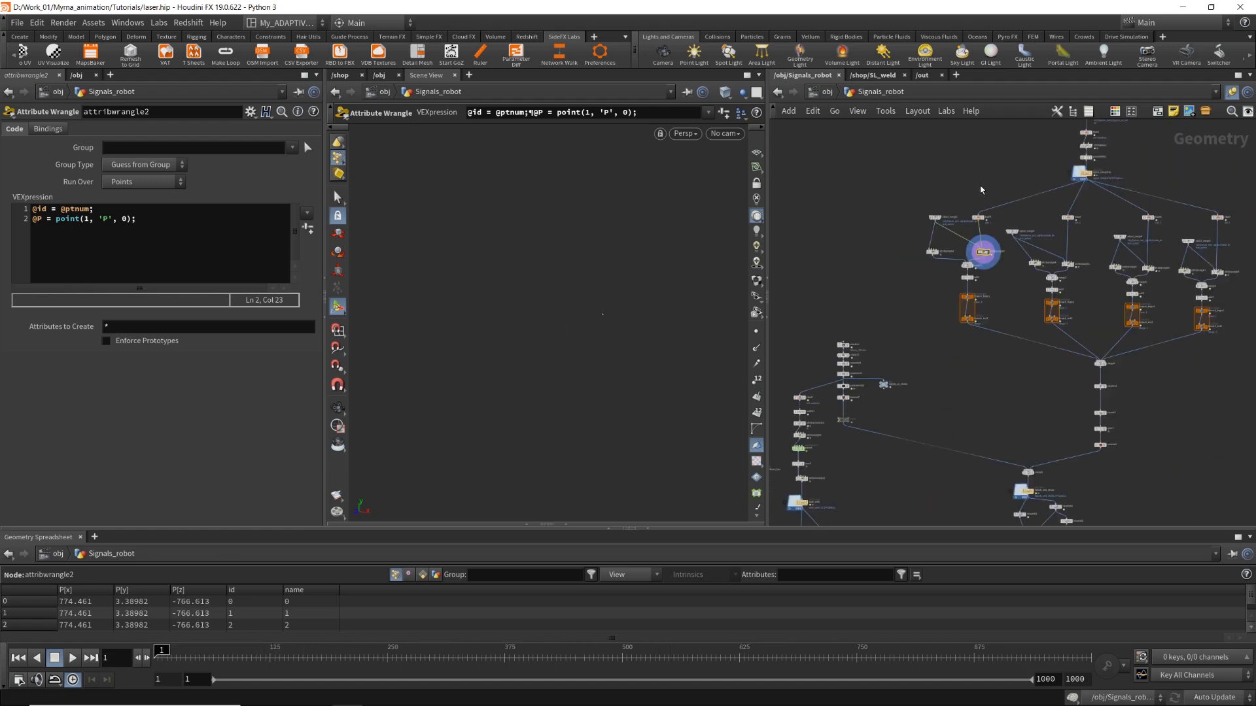
{"action": "middle_click_drag", "start_coordinate": [981, 190], "coordinate": [955, 352]}
{"action": "middle_click_drag", "start_coordinate": [804, 517], "coordinate": [950, 372]}
{"action": "scroll", "coordinate": [951, 371], "scroll_direction": "up", "scroll_amount": 3}
{"action": "scroll", "coordinate": [1006, 333], "scroll_direction": "up", "scroll_amount": 5}
{"action": "left_click", "coordinate": [1001, 280]}
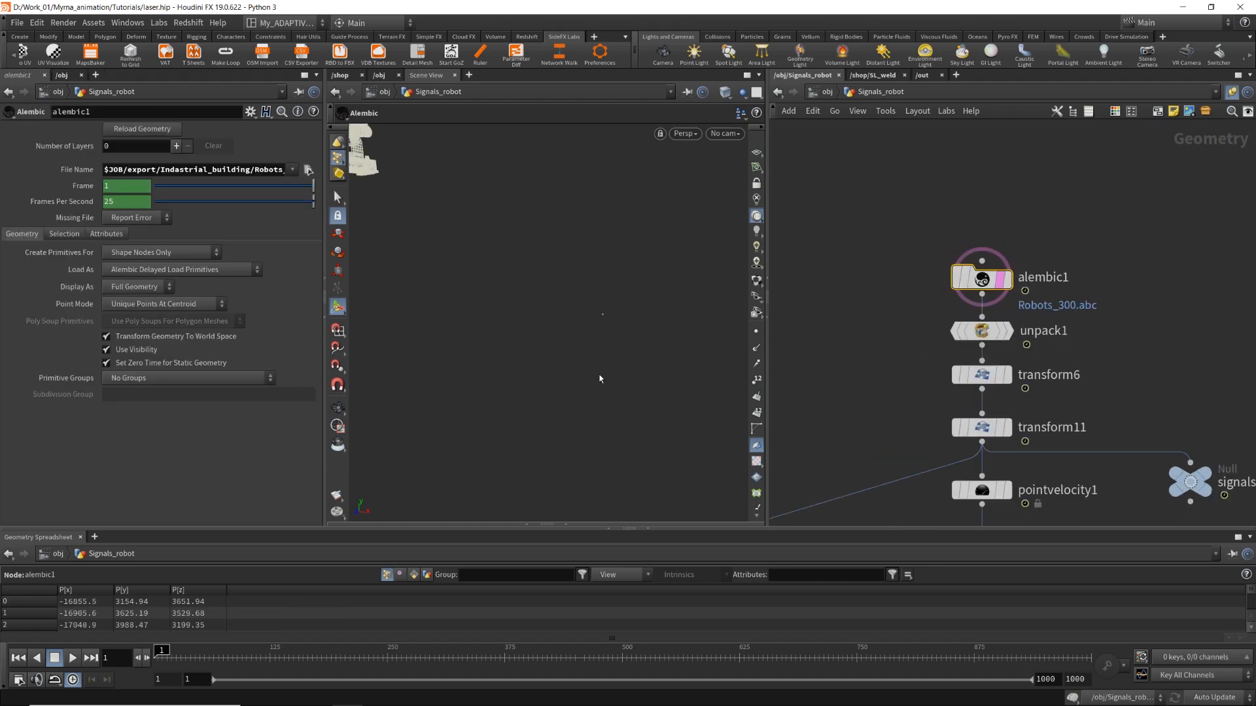
{"action": "scroll", "coordinate": [624, 327], "scroll_direction": "down", "scroll_amount": 8, "text": "alt"}
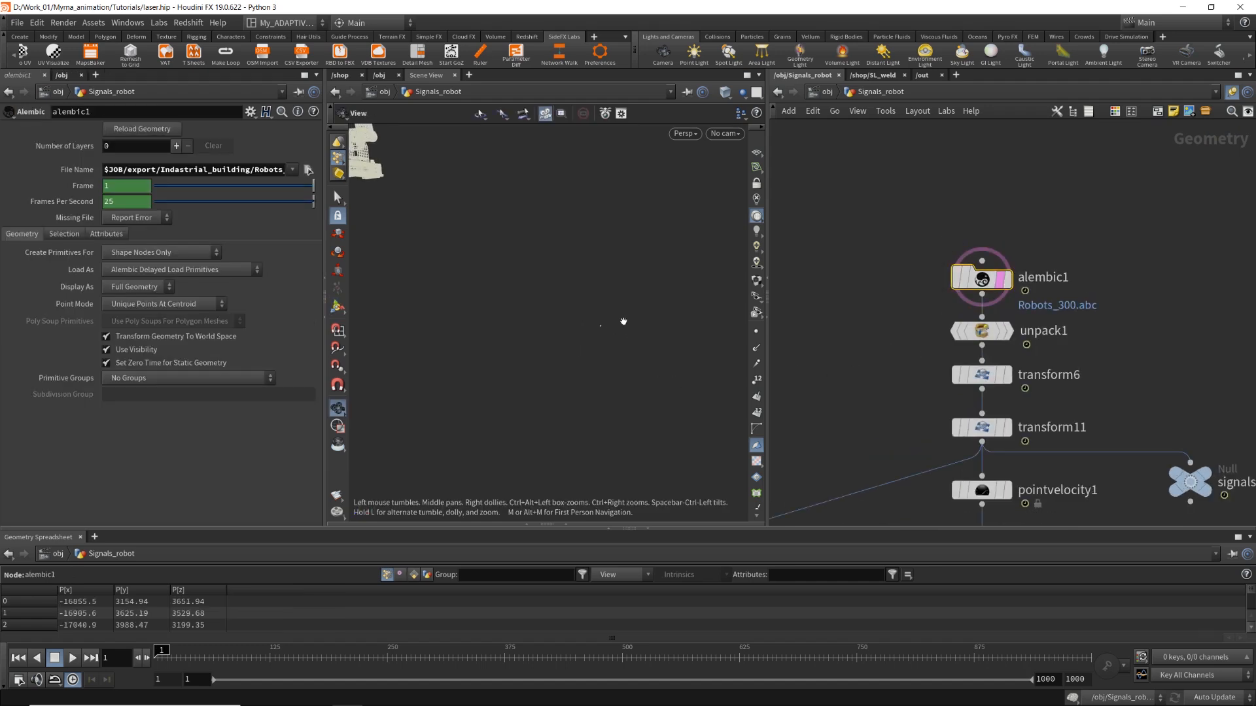
{"action": "scroll", "coordinate": [622, 323], "scroll_direction": "down", "scroll_amount": 5, "text": "alt"}
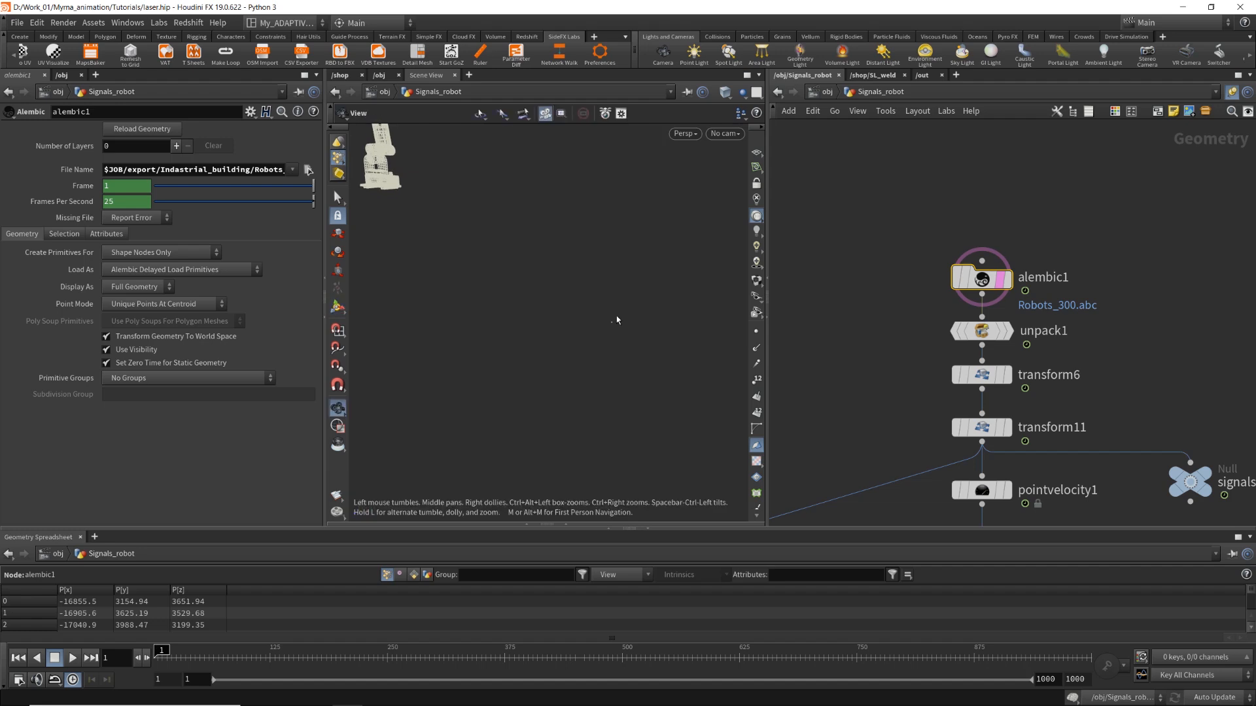
{"action": "key", "text": "space+g"}
{"action": "scroll", "coordinate": [623, 330], "scroll_direction": "down", "scroll_amount": 6, "text": "alt"}
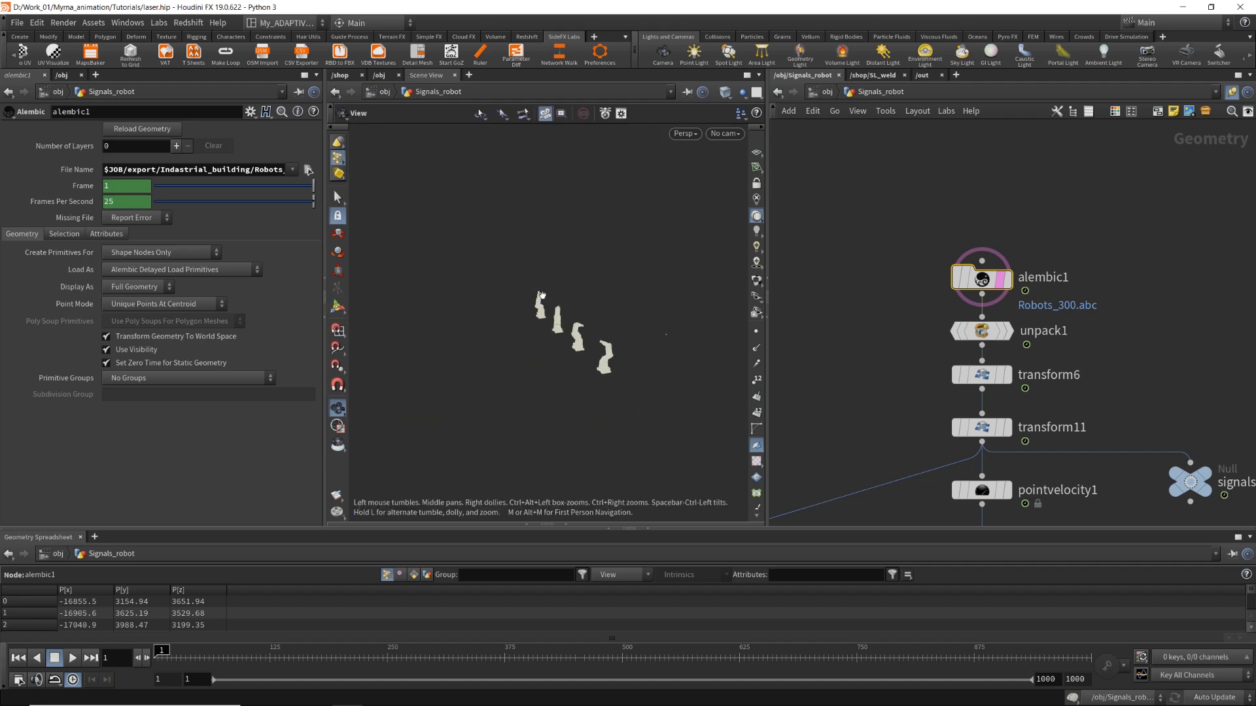
Display and template the signals_on_robots null below transform11, and frame its robots in the viewport.
{"action": "scroll", "coordinate": [1020, 219], "scroll_direction": "down", "scroll_amount": 8}
{"action": "middle_click_drag", "start_coordinate": [1066, 221], "coordinate": [1038, 232]}
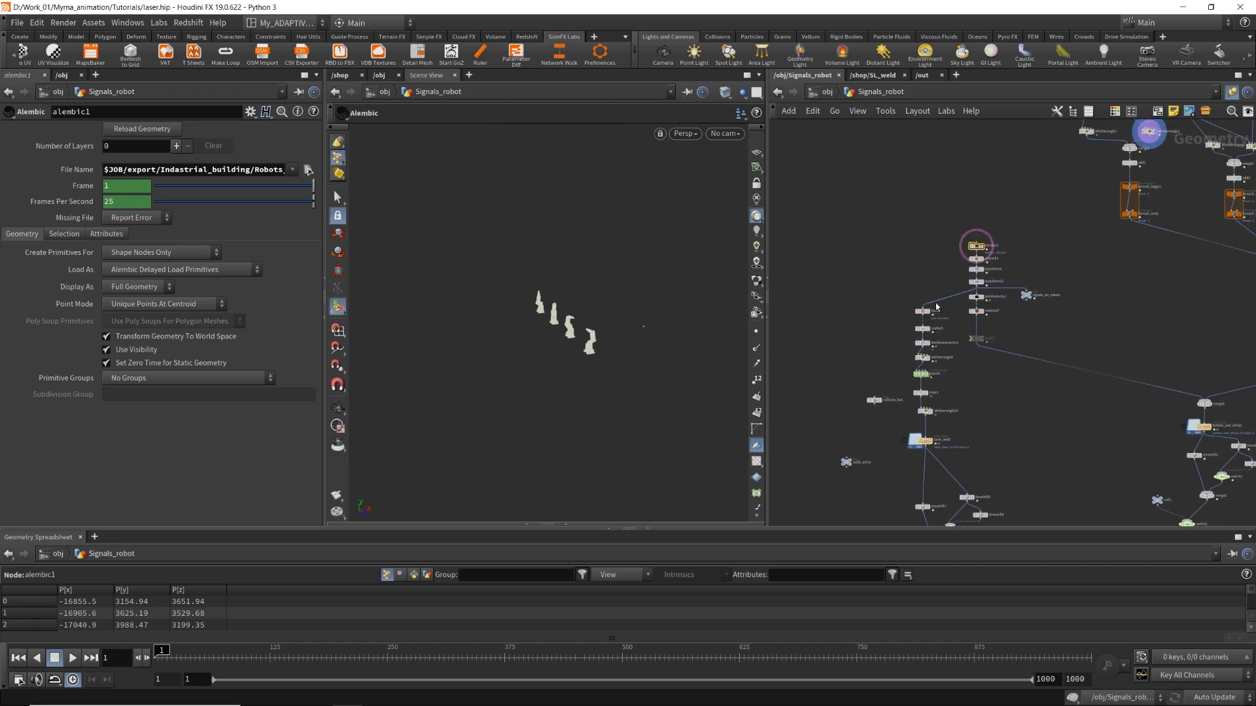
{"action": "scroll", "coordinate": [946, 306], "scroll_direction": "up", "scroll_amount": 9}
{"action": "scroll", "coordinate": [1011, 319], "scroll_direction": "down", "scroll_amount": 6}
{"action": "scroll", "coordinate": [1053, 327], "scroll_direction": "up", "scroll_amount": 5}
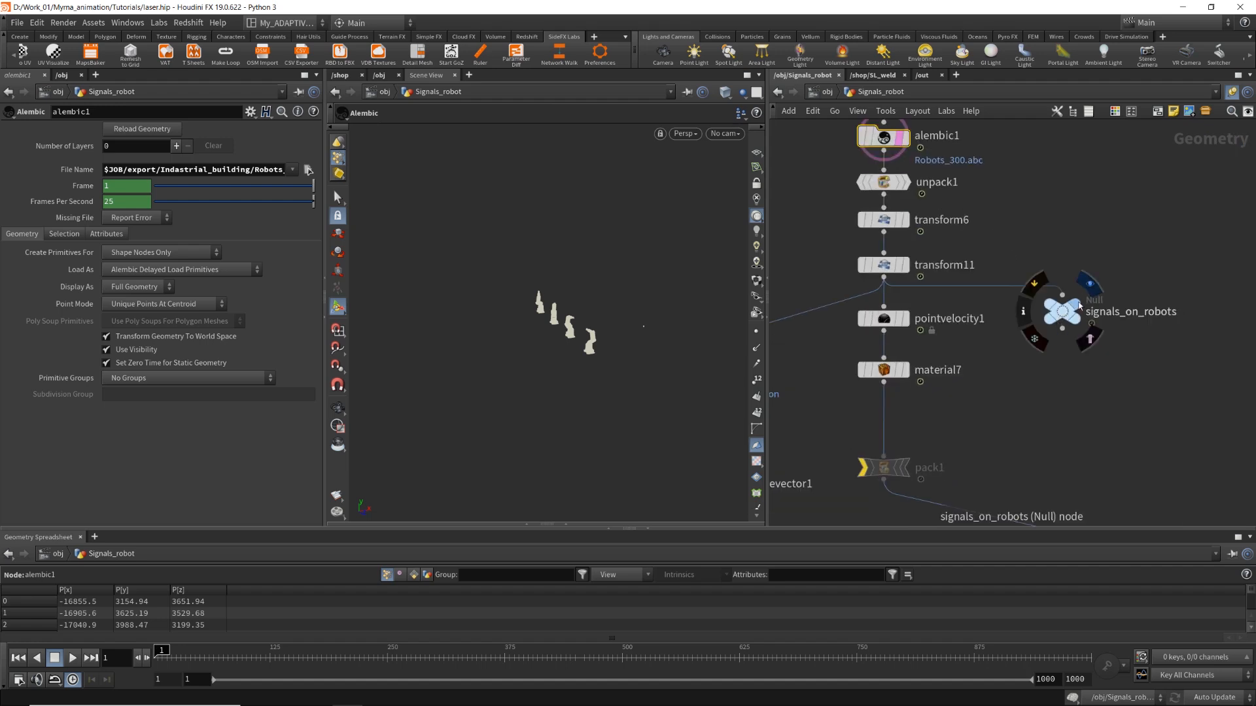
{"action": "left_click", "coordinate": [1073, 319]}
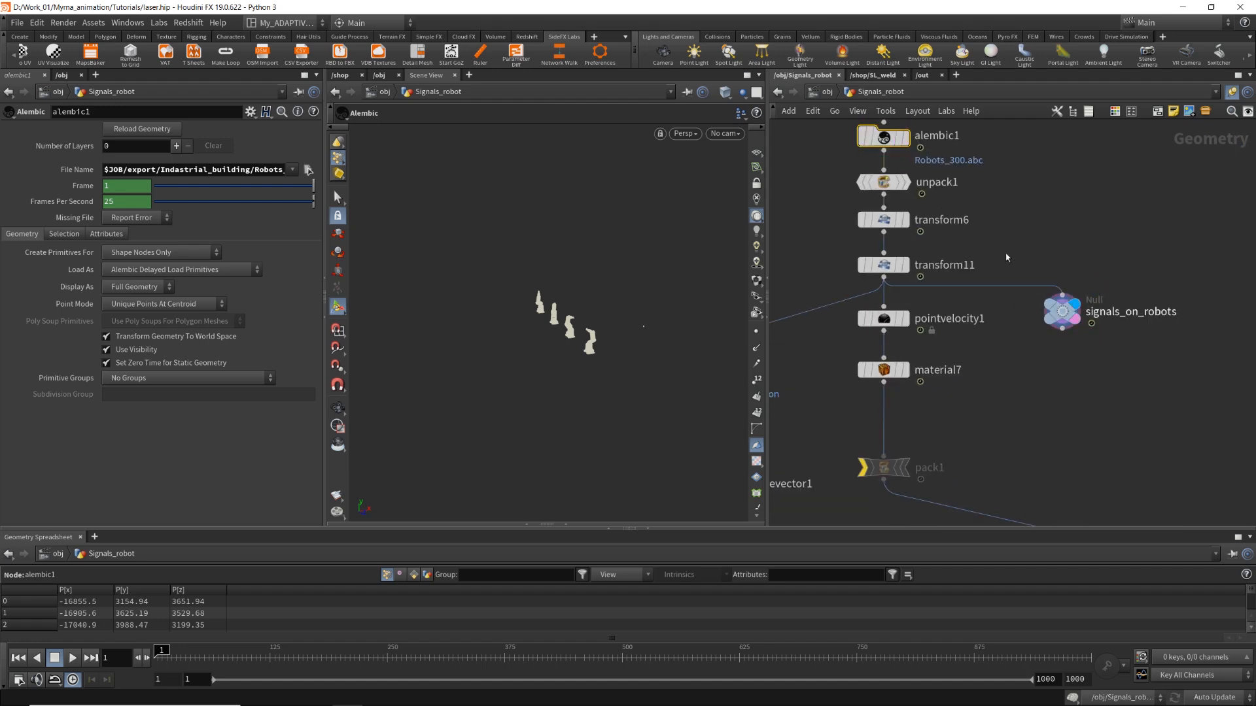
{"action": "left_click", "coordinate": [1061, 311]}
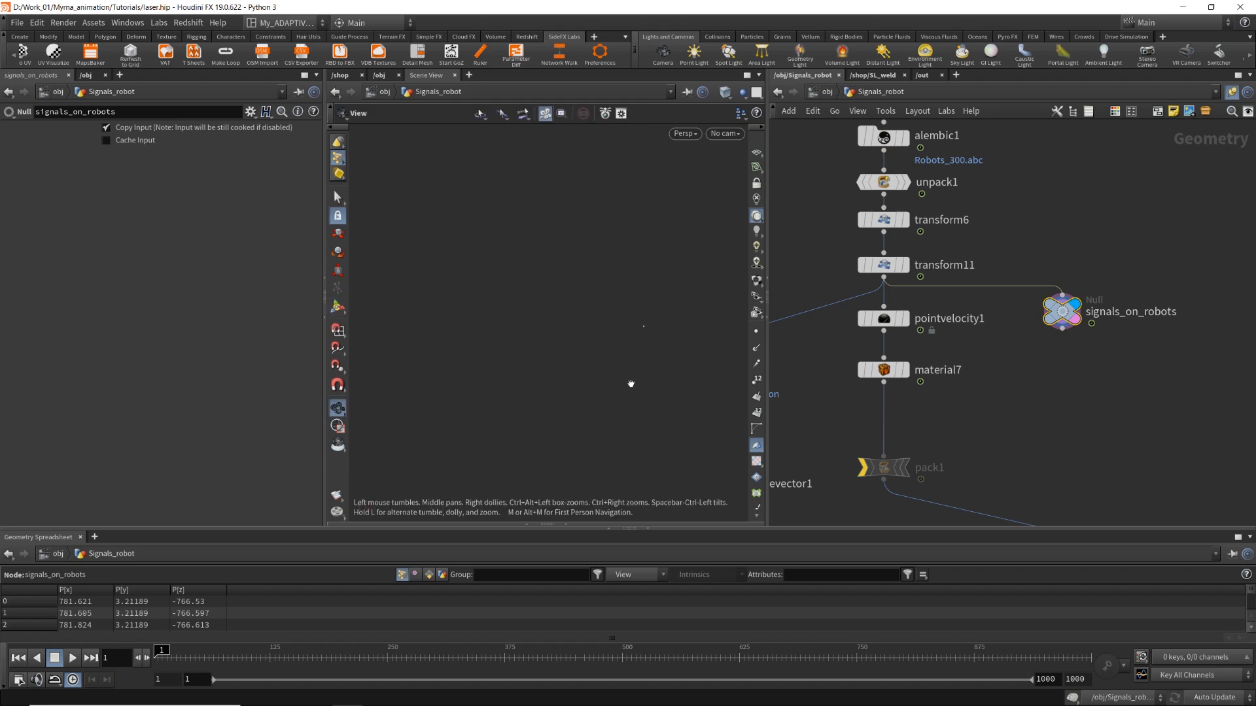
{"action": "key", "text": "space+g"}
{"action": "left_click_drag", "start_coordinate": [635, 377], "coordinate": [476, 348], "text": "alt"}
Display attribwrangle2 while keeping the signals_on_robots null templated.
{"action": "scroll", "coordinate": [1012, 392], "scroll_direction": "down", "scroll_amount": 6}
{"action": "middle_click_drag", "start_coordinate": [1012, 375], "coordinate": [970, 440]}
{"action": "middle_click_drag", "start_coordinate": [947, 339], "coordinate": [958, 359]}
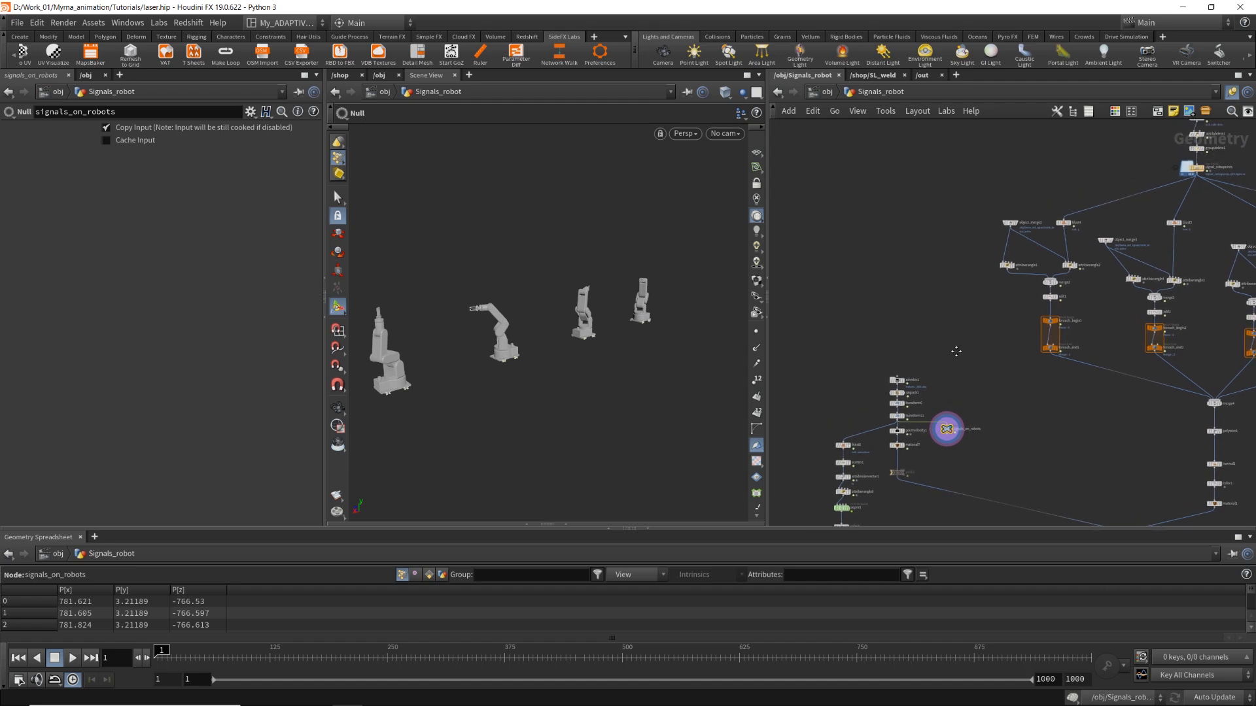
{"action": "scroll", "coordinate": [1053, 257], "scroll_direction": "up", "scroll_amount": 3}
{"action": "left_click", "coordinate": [1078, 271]}
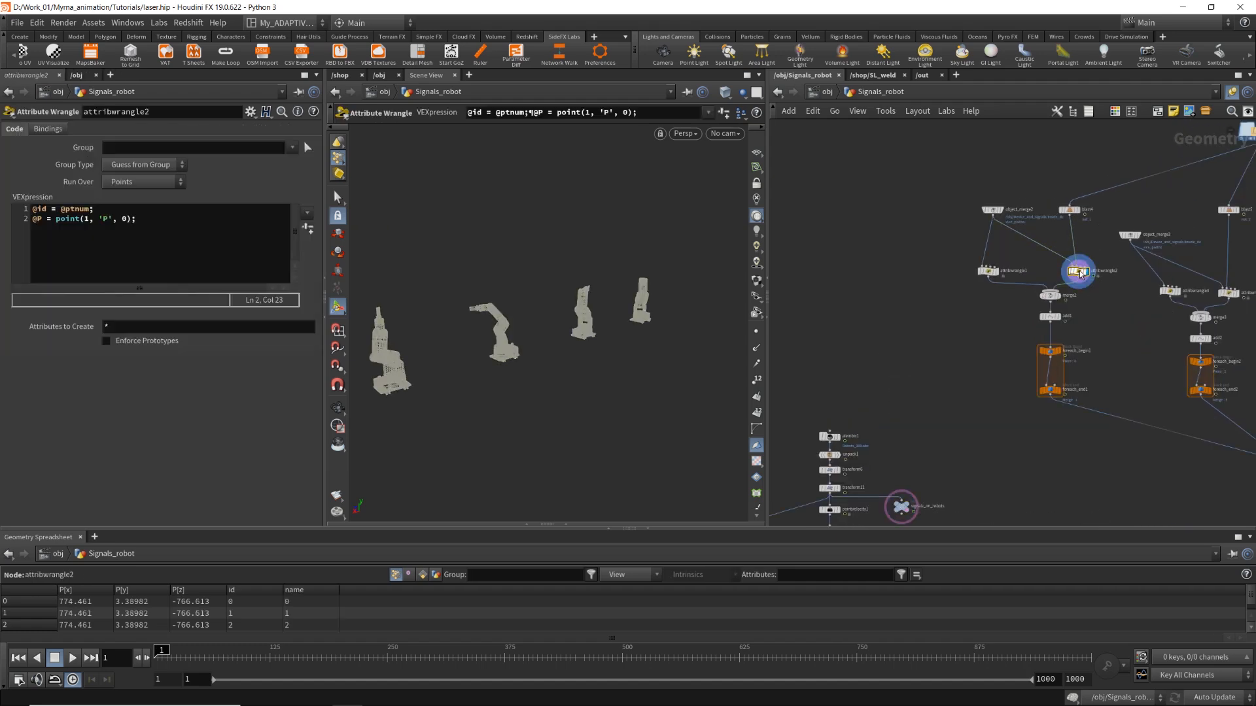
Examine the nearest templated robot up close and scrub the timeline to frame 56.
{"action": "left_click_drag", "start_coordinate": [602, 328], "coordinate": [553, 323]}
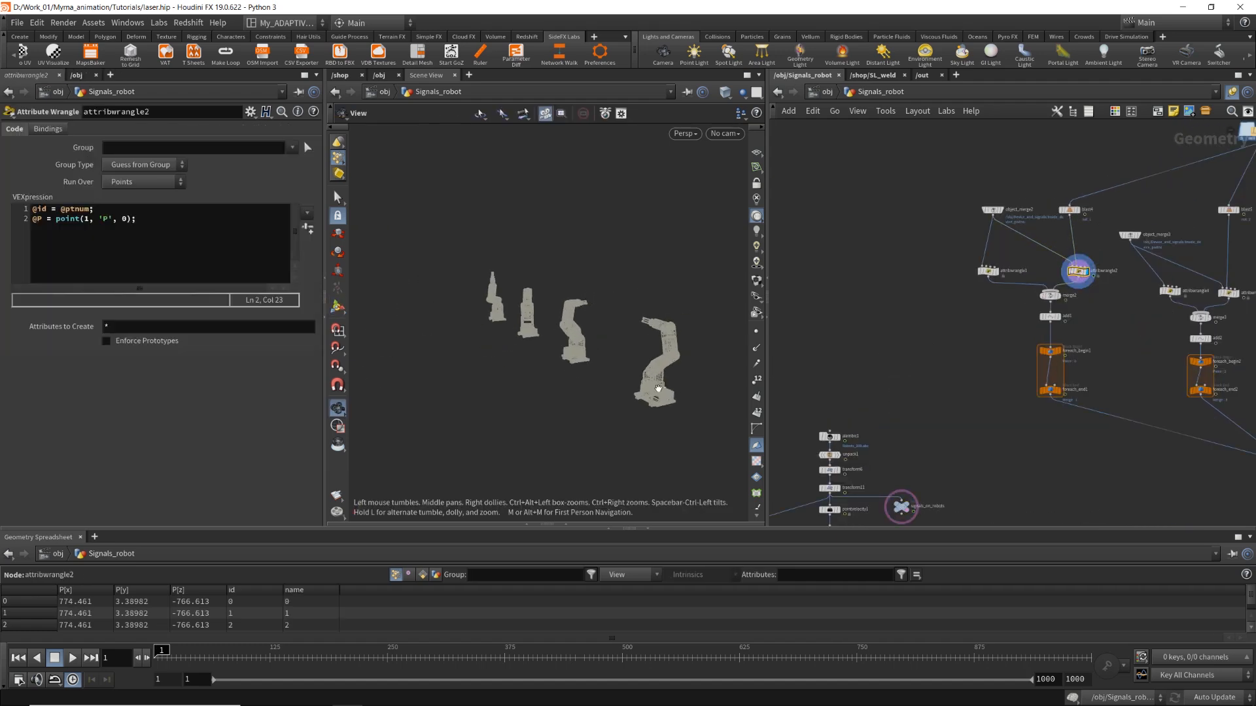
{"action": "scroll", "coordinate": [667, 393], "scroll_direction": "up", "scroll_amount": 4}
{"action": "left_click_drag", "start_coordinate": [672, 385], "coordinate": [672, 399]}
{"action": "middle_click_drag", "start_coordinate": [672, 400], "coordinate": [639, 327]}
{"action": "scroll", "coordinate": [640, 327], "scroll_direction": "up", "scroll_amount": 6}
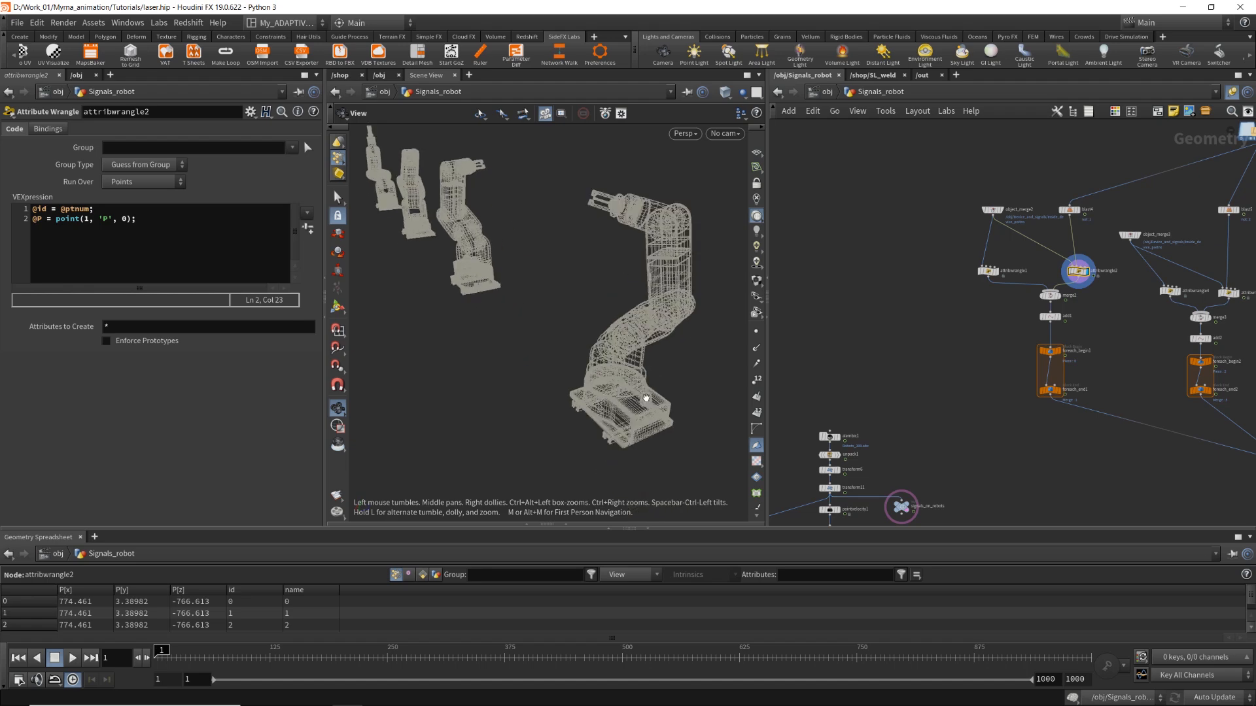
{"action": "key", "text": "Return"}
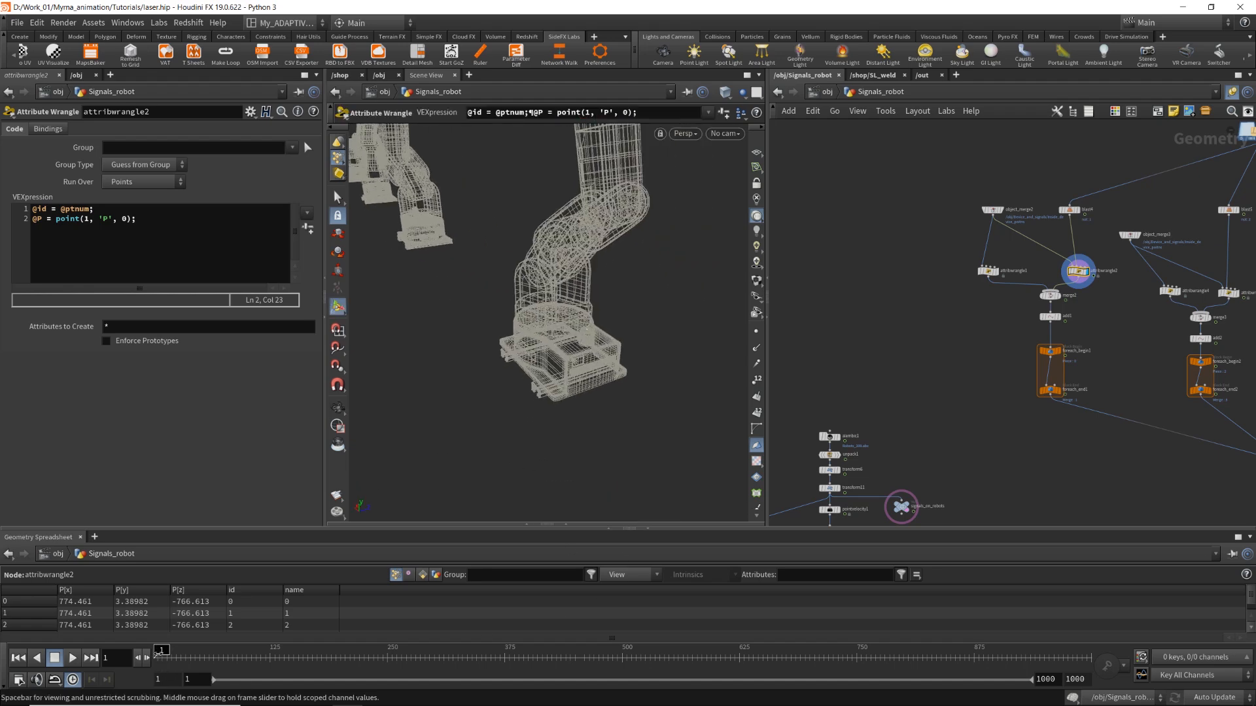
{"action": "left_click_drag", "start_coordinate": [160, 653], "coordinate": [208, 651]}
Display merge2 to inspect the combined output of attribwrangle1 and attribwrangle2.
{"action": "scroll", "coordinate": [1060, 274], "scroll_direction": "up", "scroll_amount": 5}
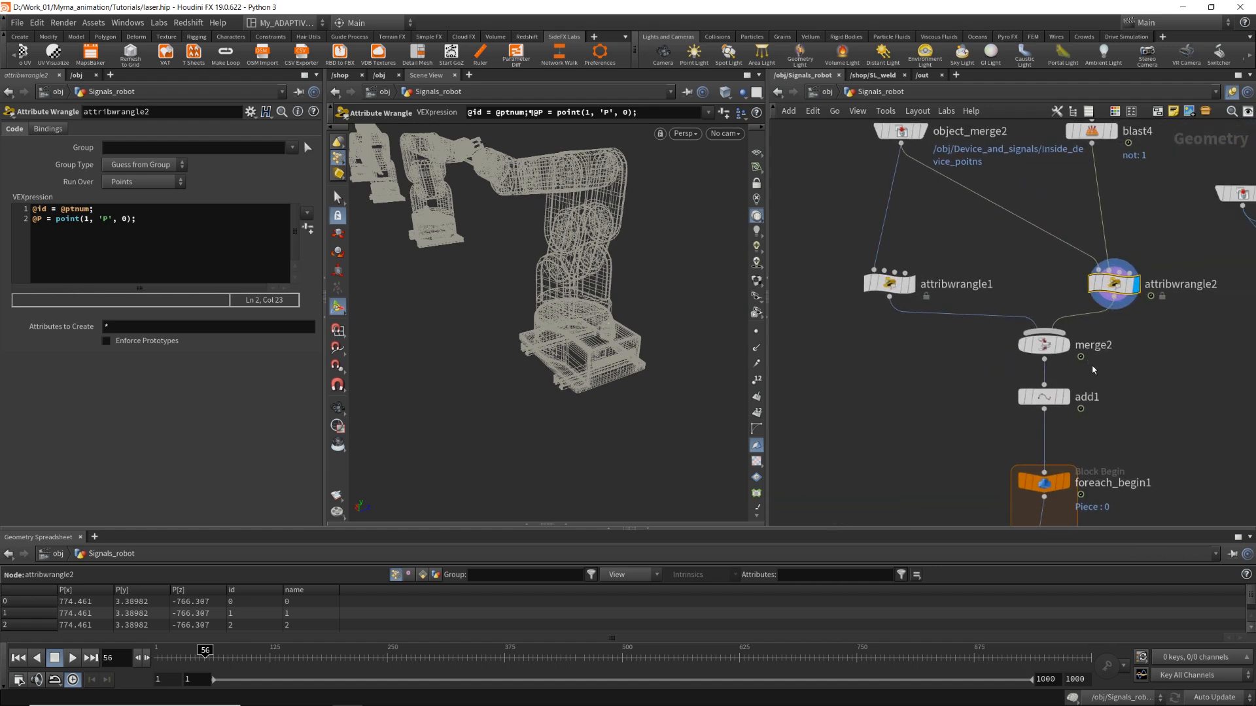
{"action": "left_click", "coordinate": [1044, 345]}
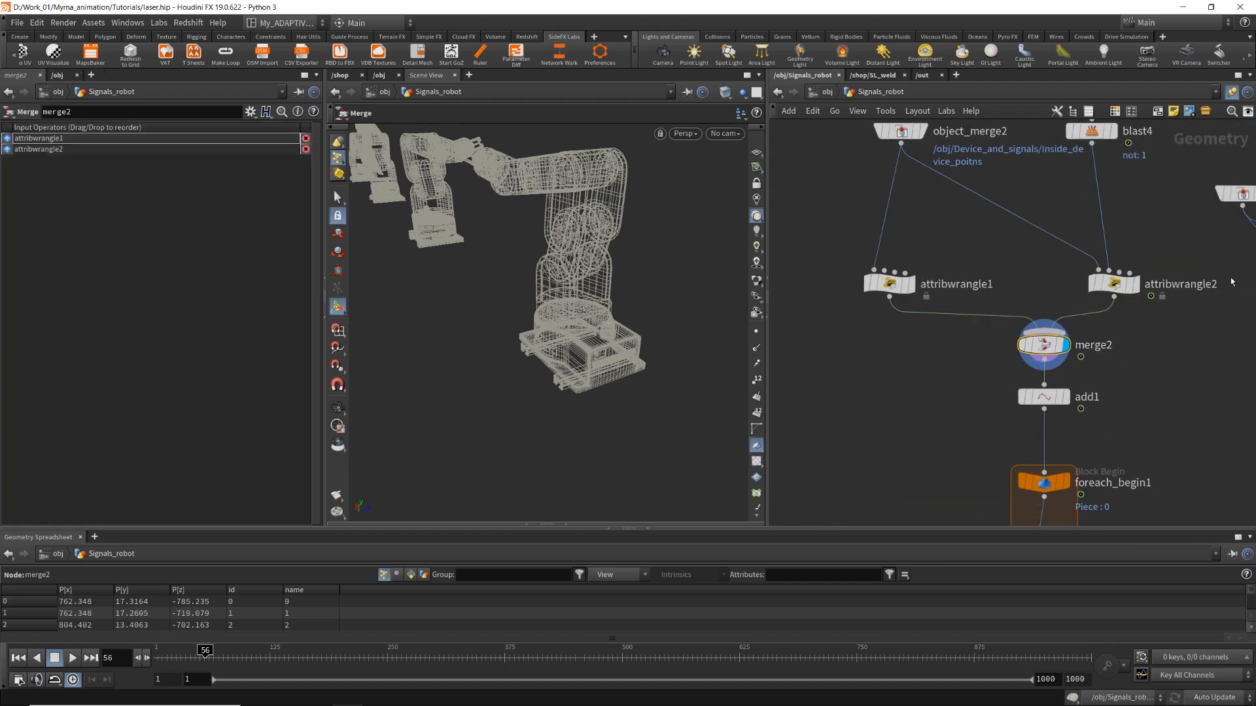
Display add1, and build a separate Add node fed by merge2 with its own output displayed.
{"action": "left_click", "coordinate": [1065, 397]}
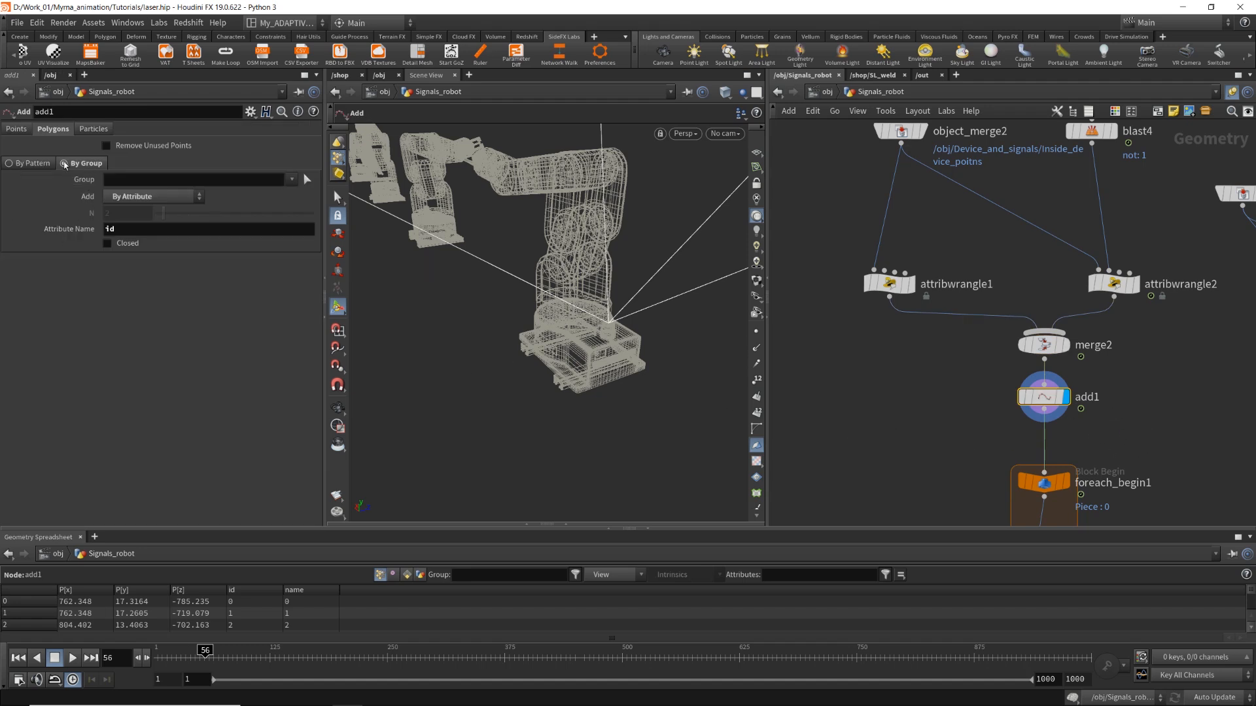
{"action": "key", "text": "Tab"}
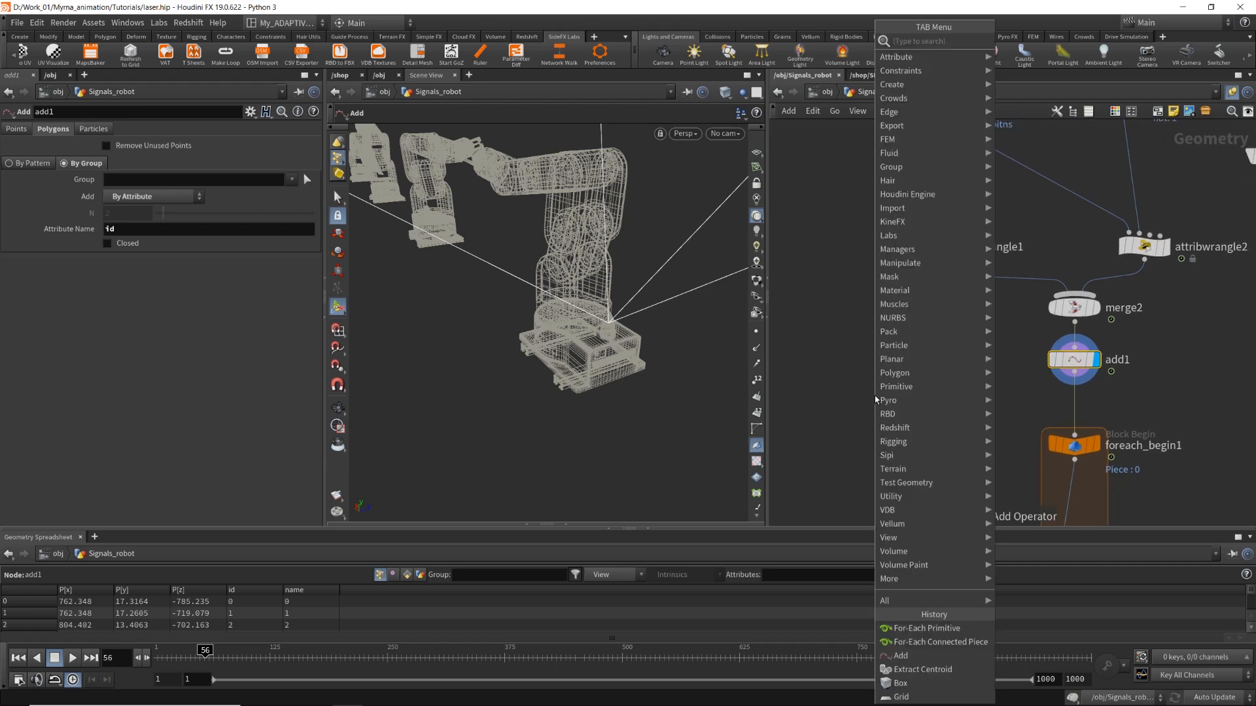
{"action": "type", "text": "ad"}
{"action": "key", "text": "Return"}
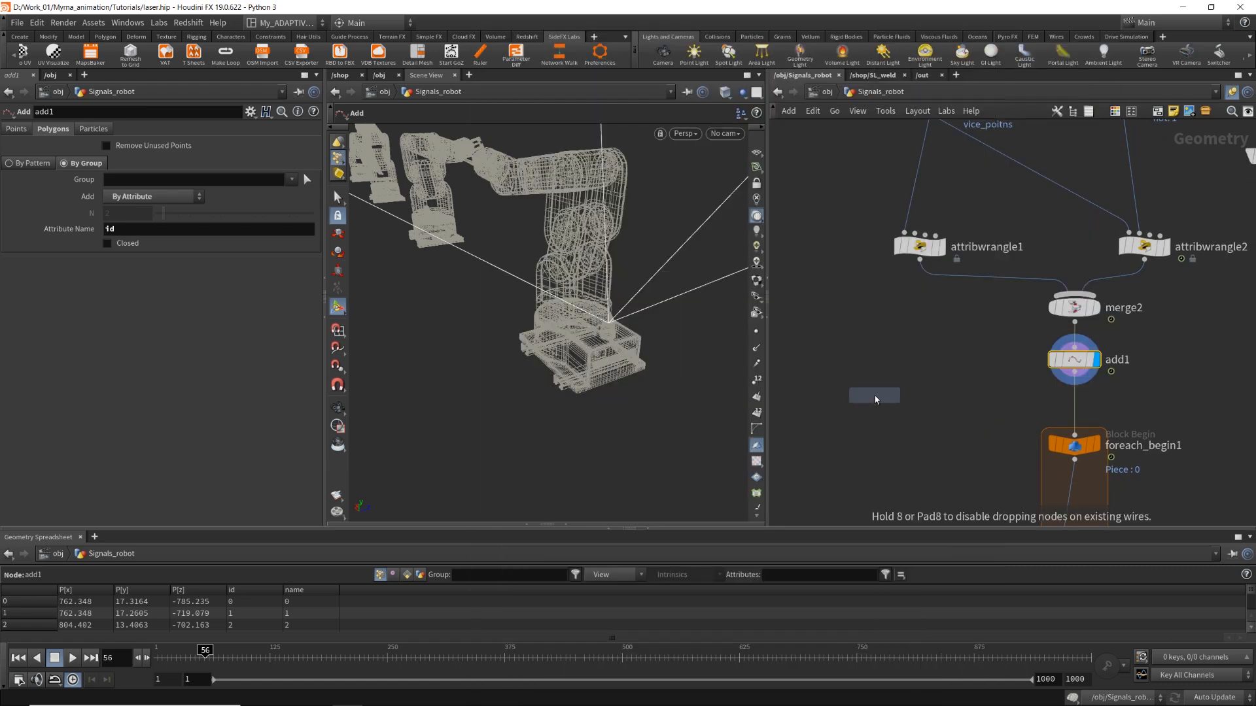
{"action": "left_click", "coordinate": [932, 411]}
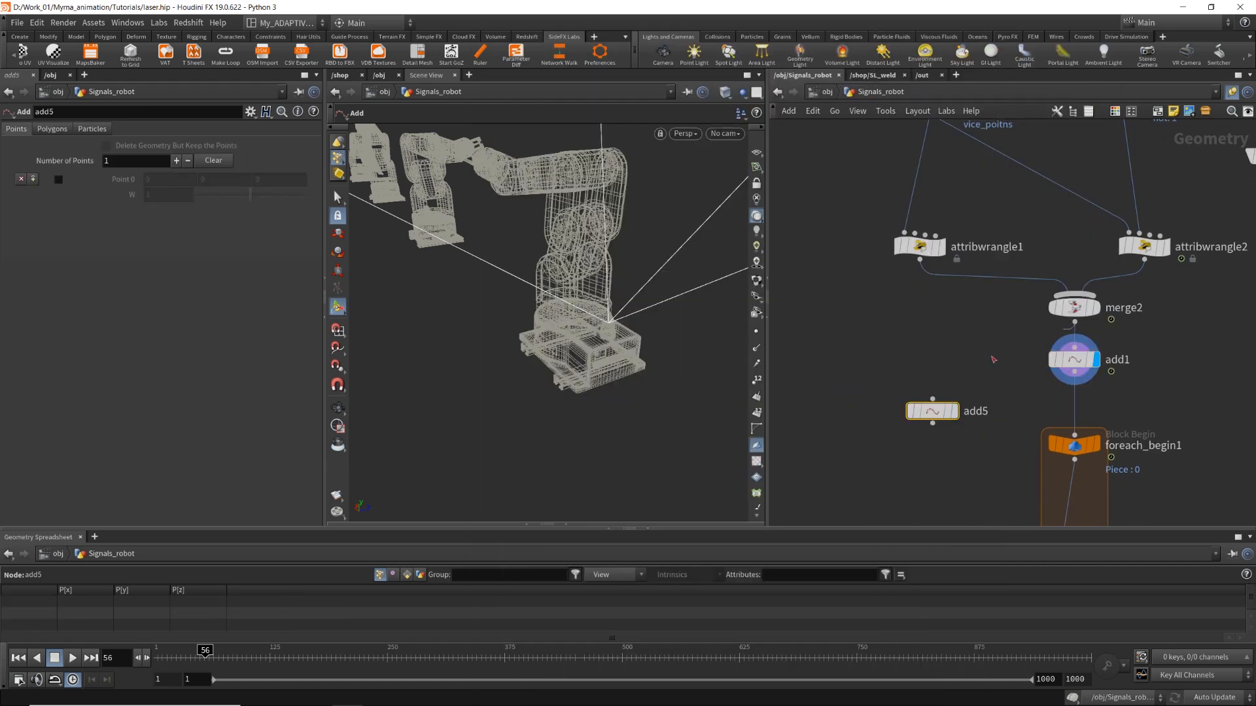
{"action": "left_click_drag", "start_coordinate": [1075, 321], "coordinate": [933, 399]}
{"action": "left_click", "coordinate": [955, 411]}
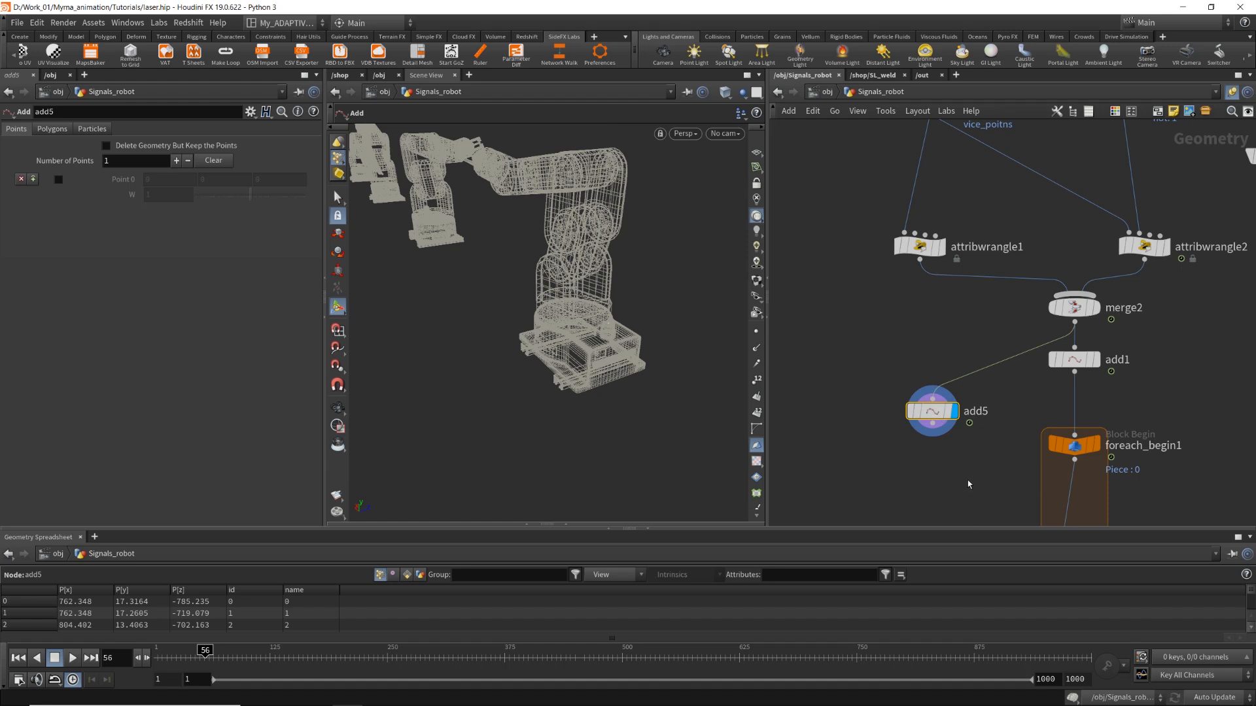
Configure add5 to create polygons by group, adding by attribute with the attribute name id.
{"action": "left_click", "coordinate": [52, 129]}
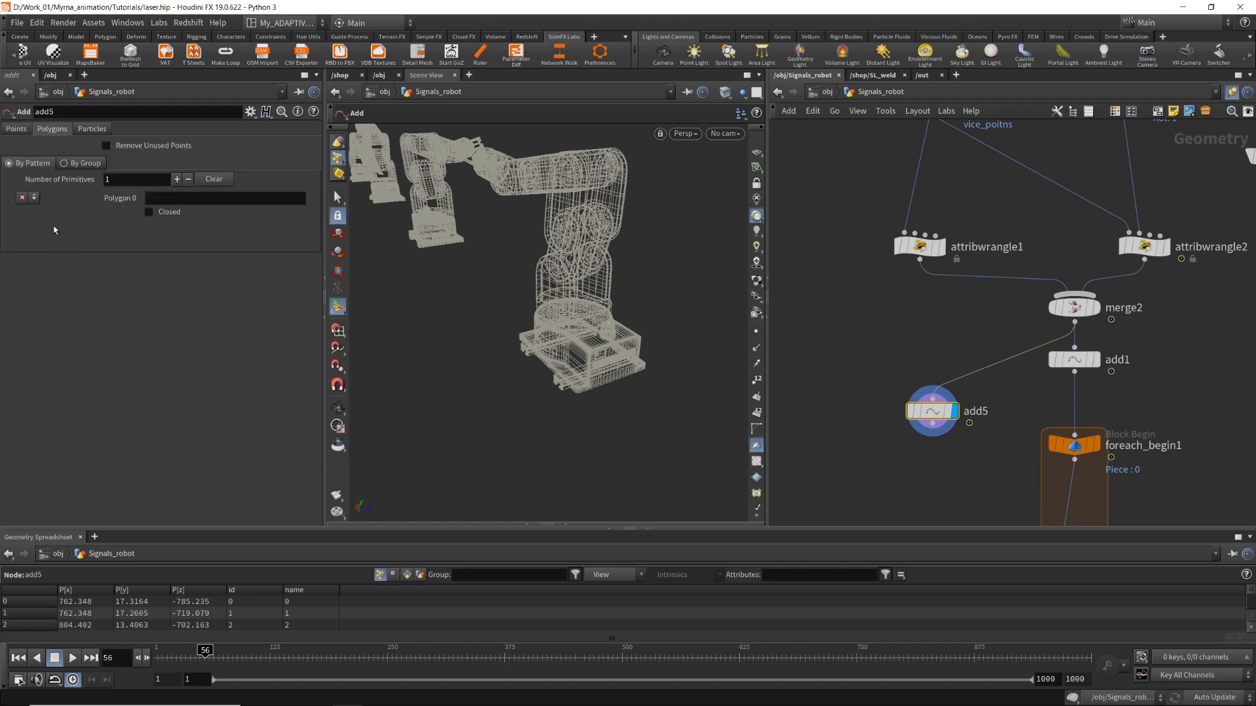
{"action": "left_click", "coordinate": [87, 167]}
{"action": "left_click", "coordinate": [142, 196]}
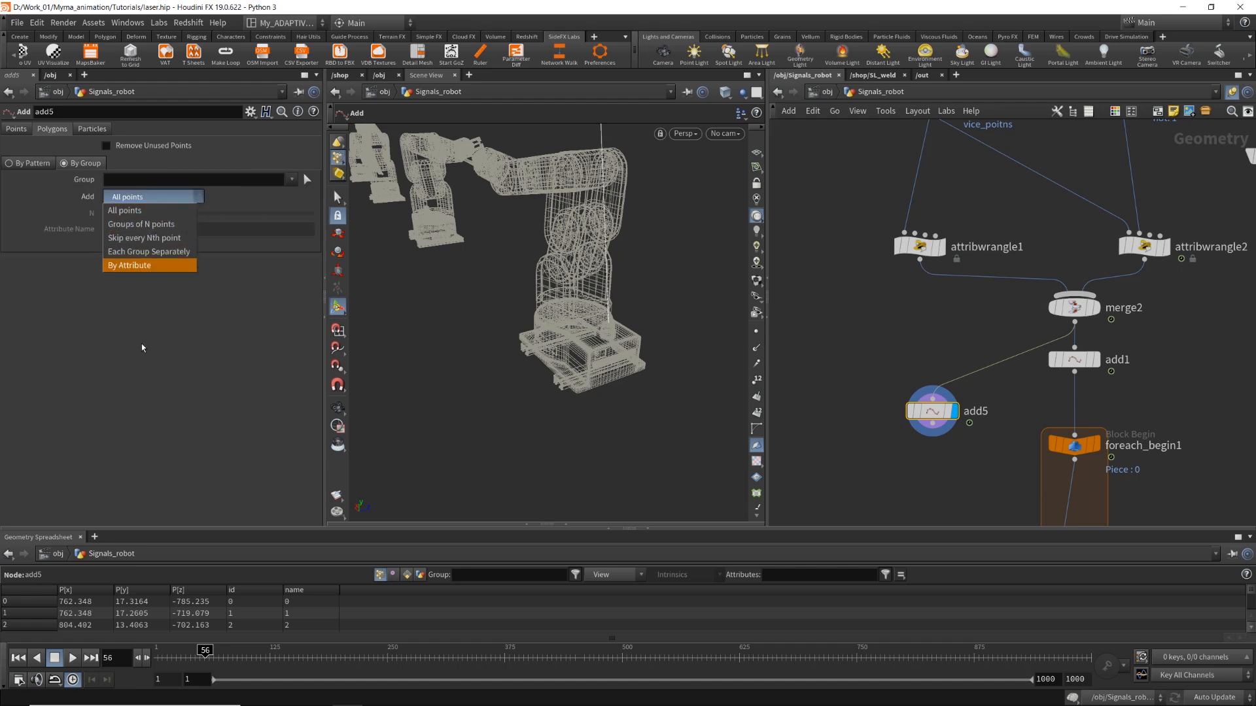
{"action": "left_click", "coordinate": [119, 265]}
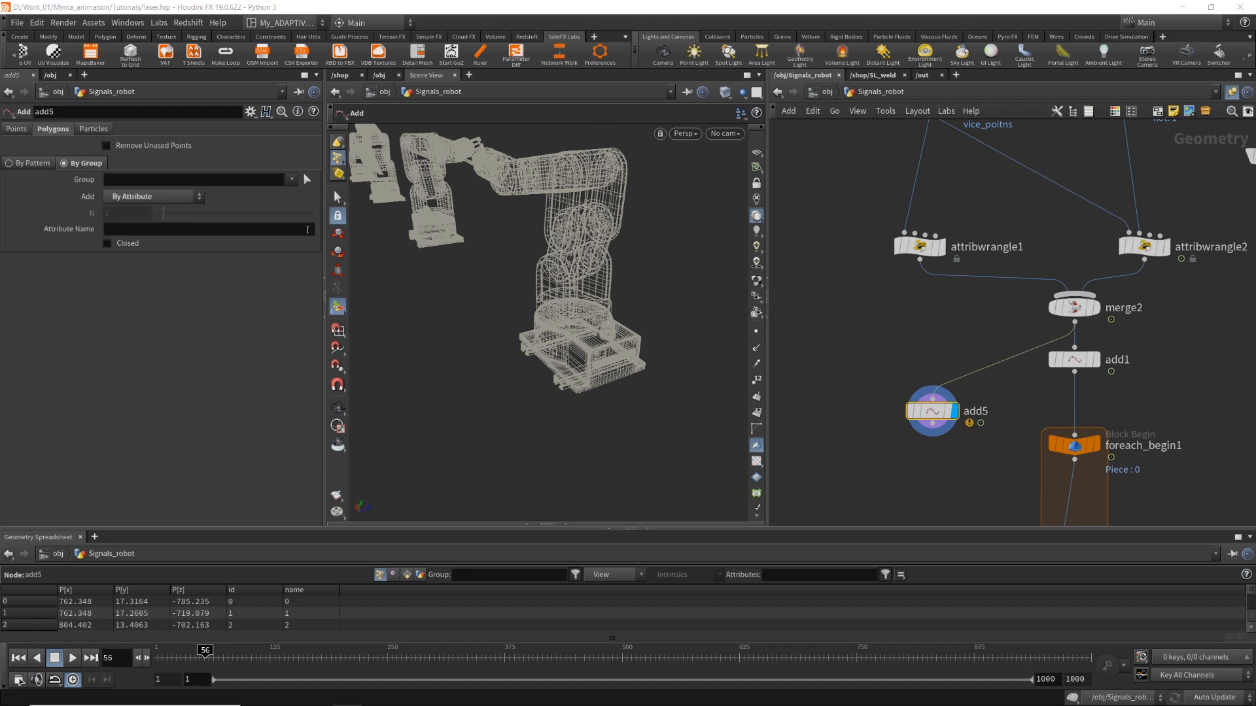
{"action": "left_click", "coordinate": [235, 230]}
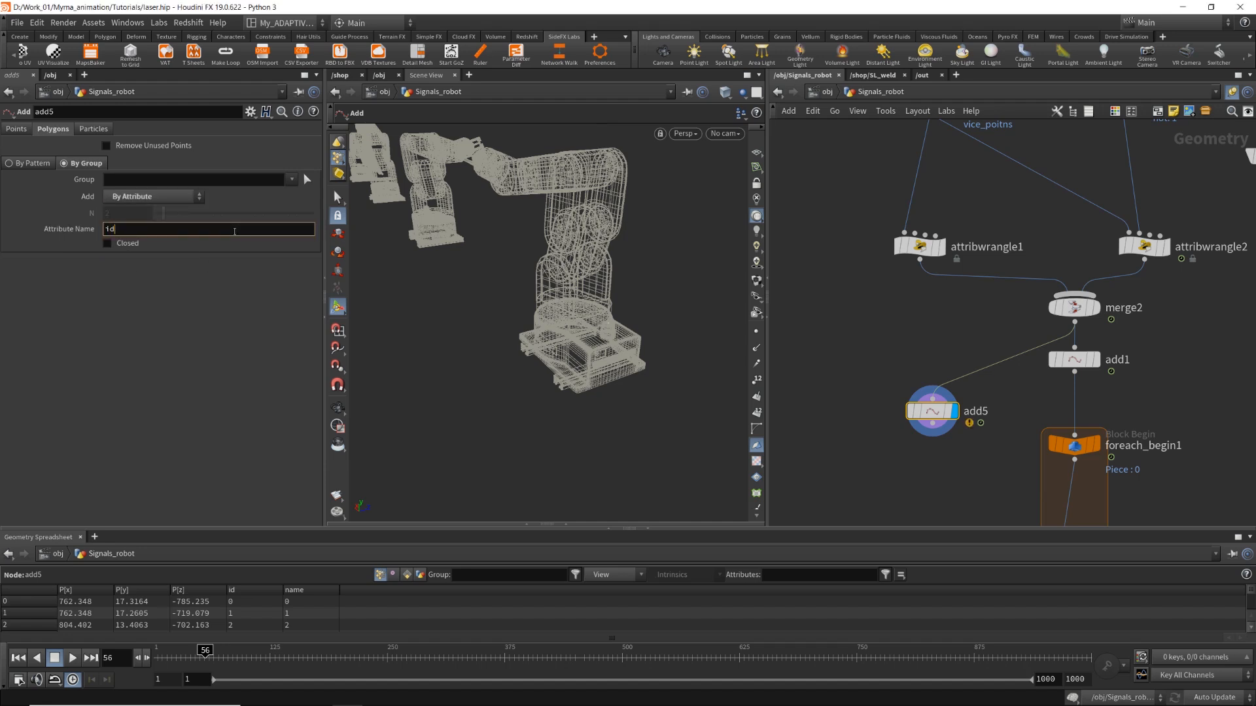
{"action": "key", "text": "Return"}
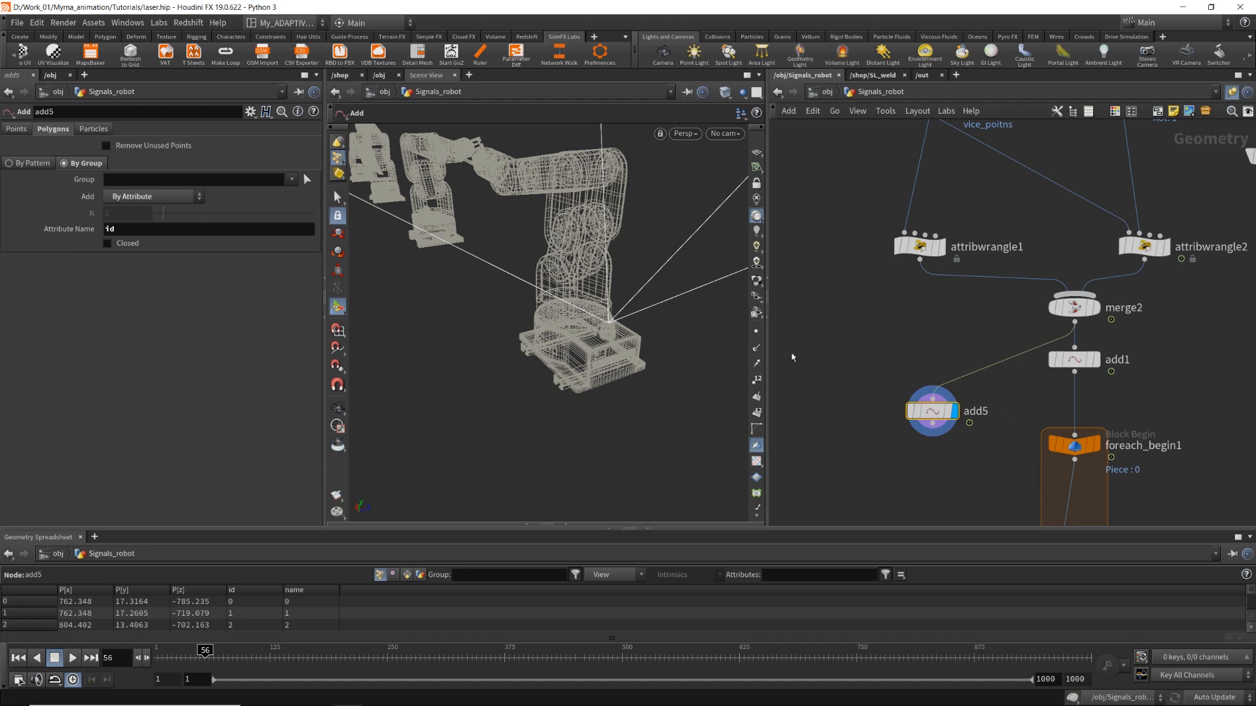
Inspect the lines connecting the device points to the robot while scrubbing the timeline to frame 141.
{"action": "scroll", "coordinate": [558, 294], "scroll_direction": "down", "scroll_amount": 10}
{"action": "left_click_drag", "start_coordinate": [586, 319], "coordinate": [458, 301], "text": "alt"}
{"action": "left_click_drag", "start_coordinate": [207, 654], "coordinate": [288, 658]}
Delete the add5 node and display the original add1 node.
{"action": "left_click_drag", "start_coordinate": [925, 454], "coordinate": [896, 408]}
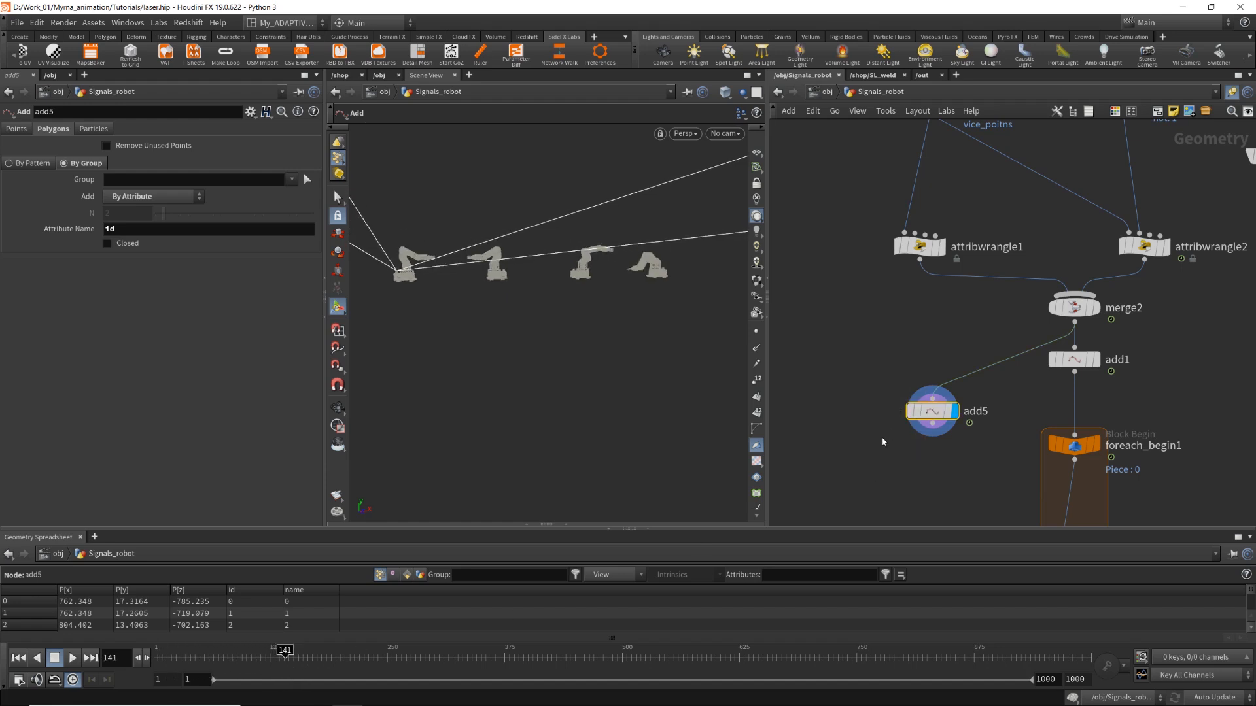
{"action": "key", "text": "Delete"}
{"action": "middle_click_drag", "start_coordinate": [911, 434], "coordinate": [857, 347]}
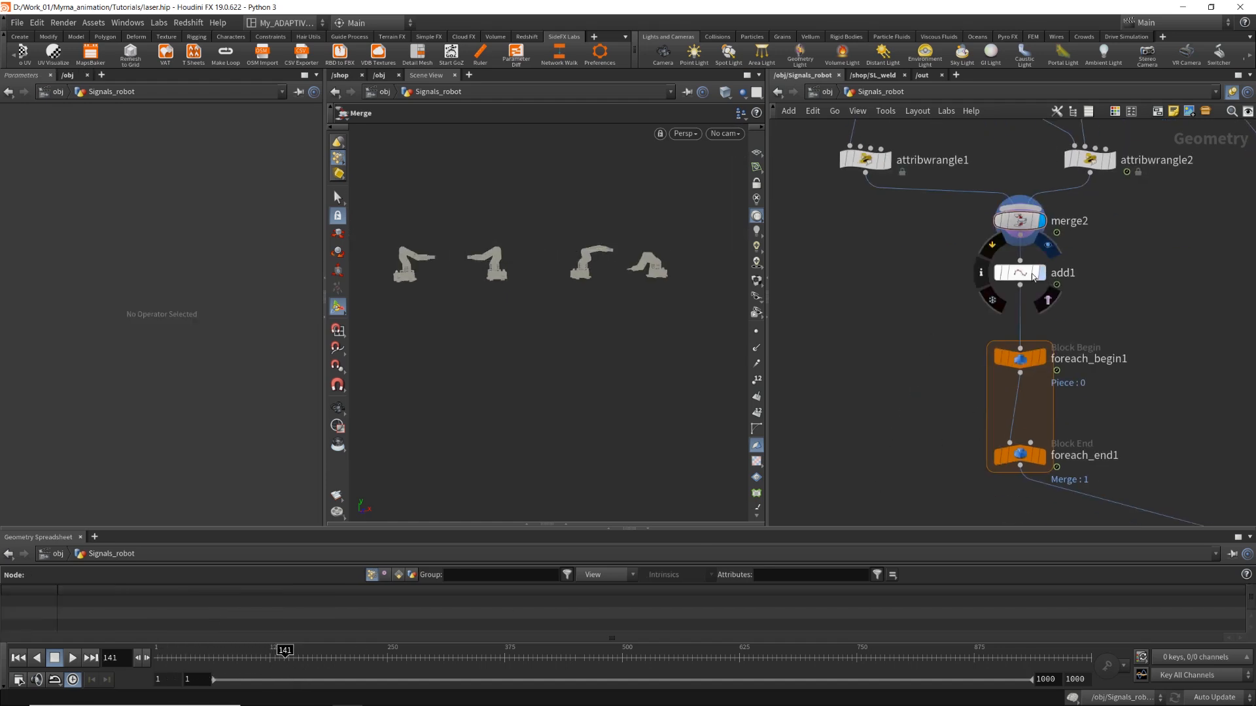
{"action": "left_click", "coordinate": [1033, 274]}
{"action": "middle_click_drag", "start_coordinate": [902, 386], "coordinate": [907, 351]}
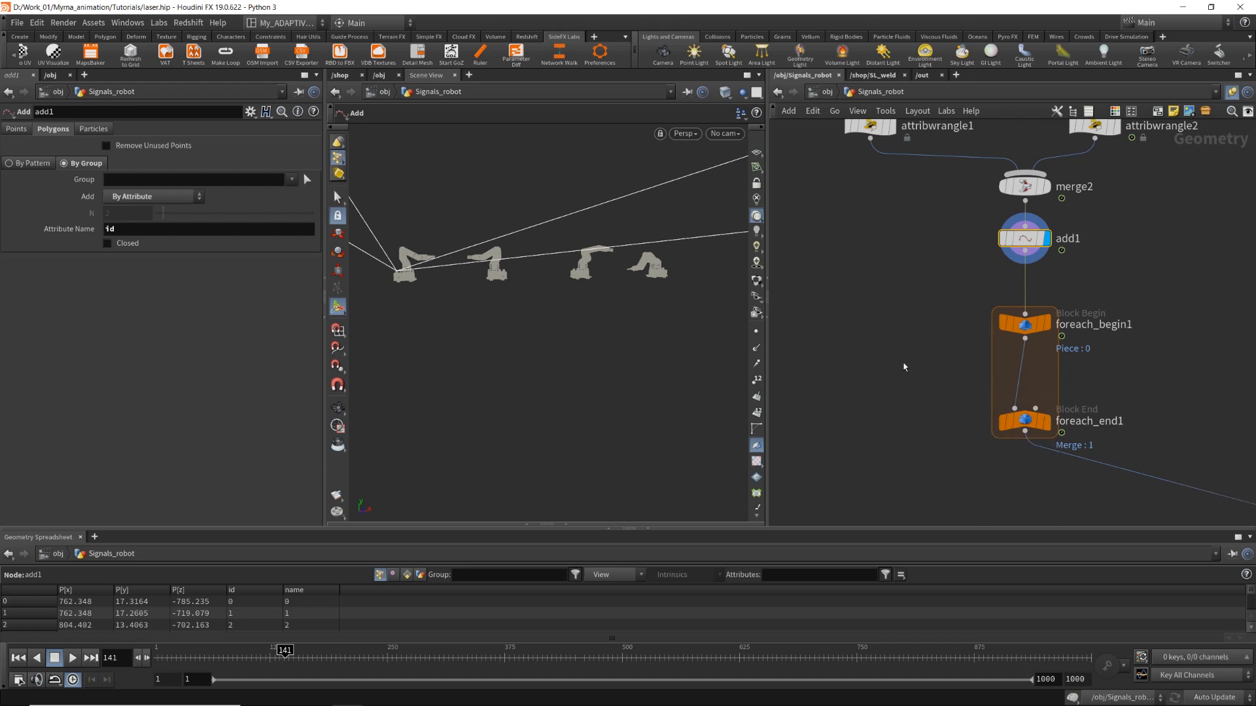
{"action": "middle_click_drag", "start_coordinate": [893, 386], "coordinate": [912, 389]}
Add a For-Each Primitive block fed by add1 and display its foreach_end5 node.
{"action": "key", "text": "Tab"}
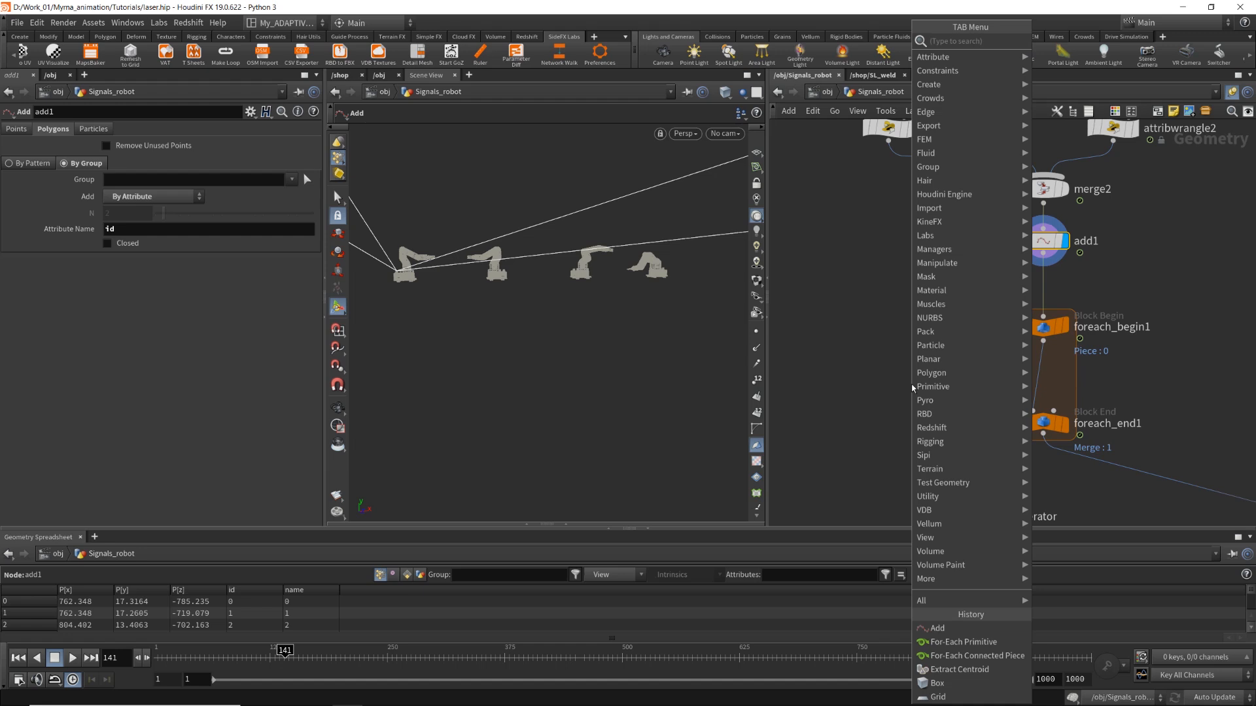
{"action": "type", "text": "for"}
{"action": "key", "text": "Down"}
{"action": "key", "text": "Down"}
{"action": "key", "text": "Down"}
{"action": "key", "text": "Down"}
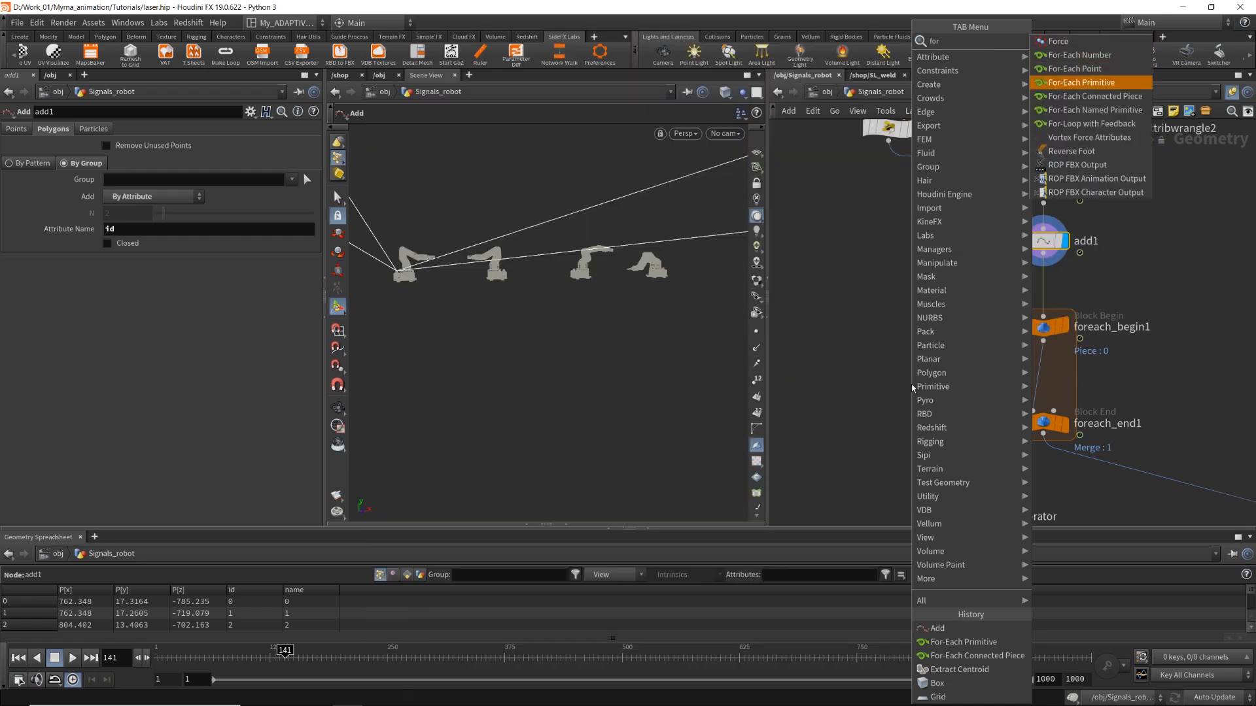
{"action": "key", "text": "Up"}
{"action": "key", "text": "Return"}
{"action": "left_click", "coordinate": [916, 391]}
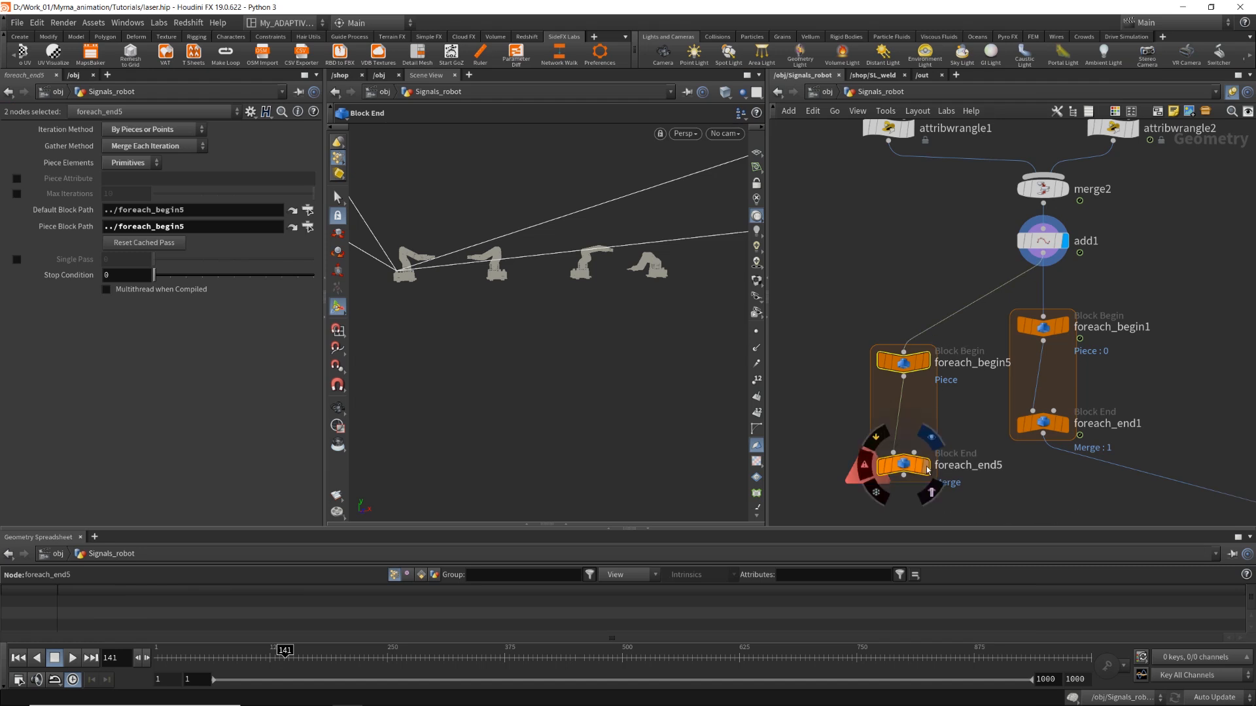
{"action": "left_click", "coordinate": [929, 465]}
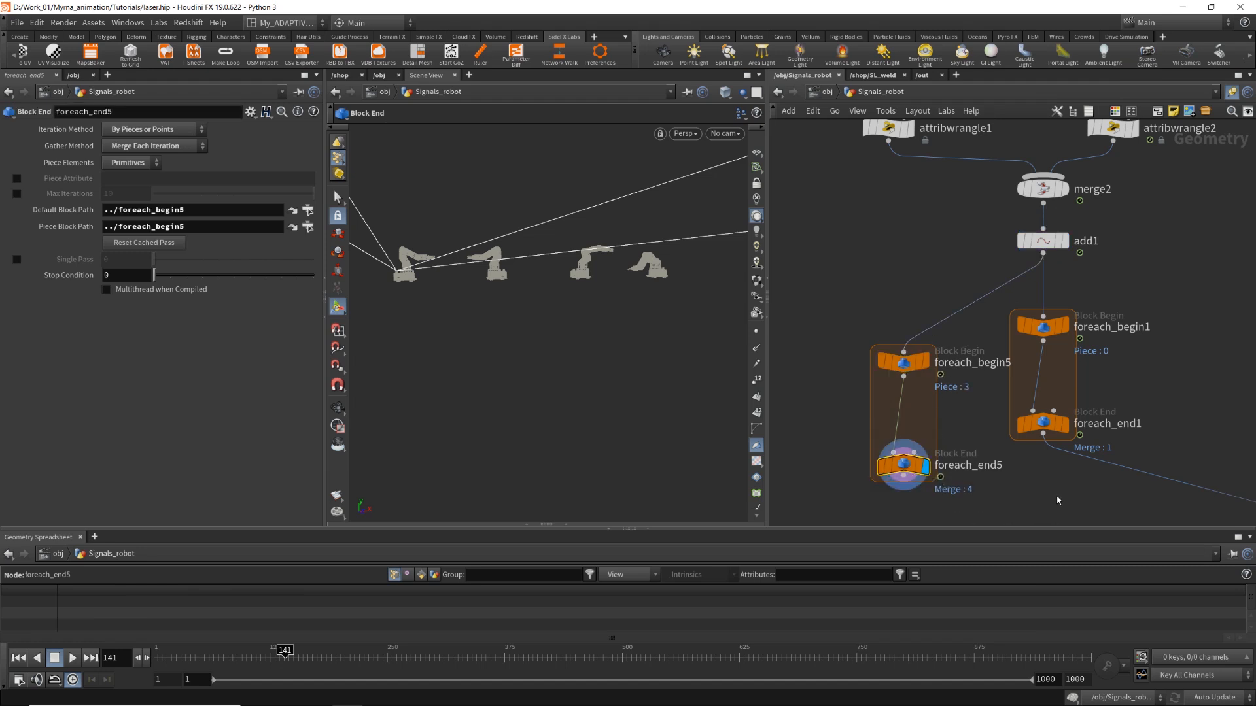
Enable Single Pass on foreach_end5 with a value of 0 and inspect the isolated line in the viewport.
{"action": "left_click", "coordinate": [16, 260]}
{"action": "mouse_move", "coordinate": [154, 260]}
{"action": "left_mouse_down"}
{"action": "mouse_move", "coordinate": [186, 263]}
{"action": "mouse_move", "coordinate": [150, 263]}
{"action": "left_mouse_up"}
{"action": "right_click_drag", "start_coordinate": [499, 275], "coordinate": [449, 300], "text": "alt"}
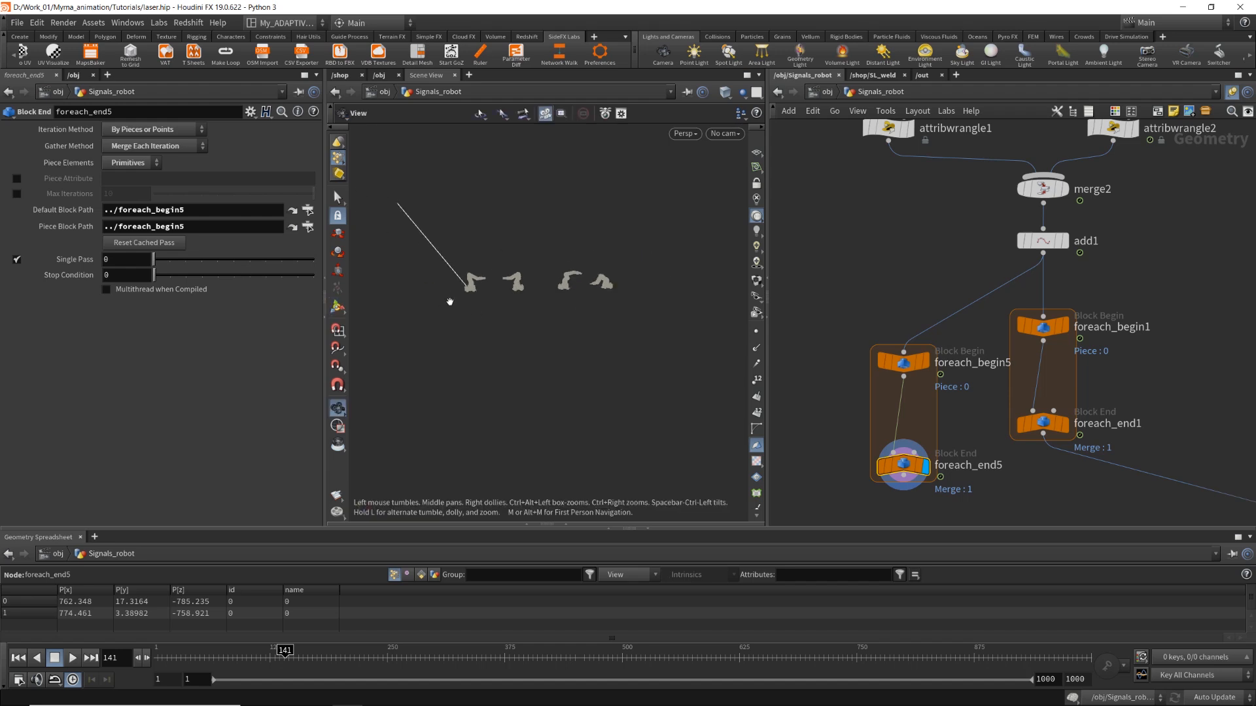
{"action": "left_click_drag", "start_coordinate": [449, 300], "coordinate": [440, 385], "text": "alt"}
{"action": "mouse_move", "coordinate": [155, 261]}
{"action": "left_mouse_down"}
{"action": "mouse_move", "coordinate": [188, 264]}
{"action": "mouse_move", "coordinate": [158, 264]}
{"action": "left_mouse_up"}
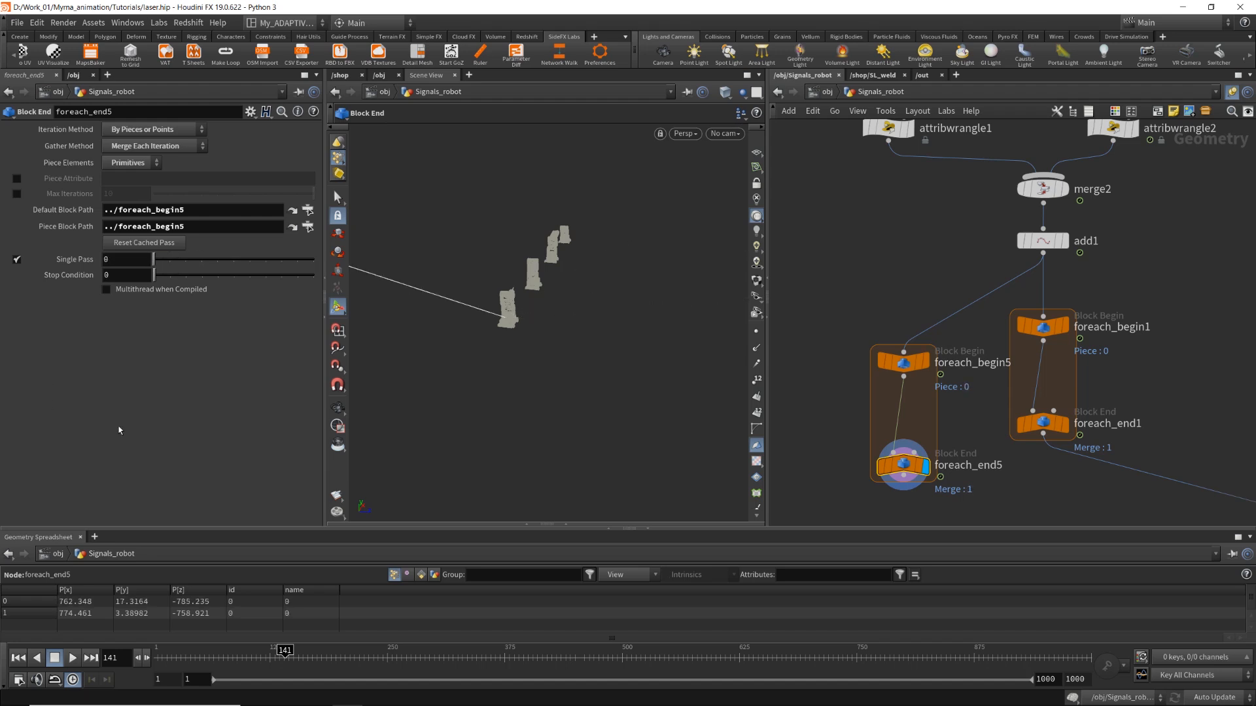
Delete the foreach_begin5 and foreach_end5 nodes.
{"action": "middle_click_drag", "start_coordinate": [983, 489], "coordinate": [992, 402]}
{"action": "left_click_drag", "start_coordinate": [863, 421], "coordinate": [836, 244]}
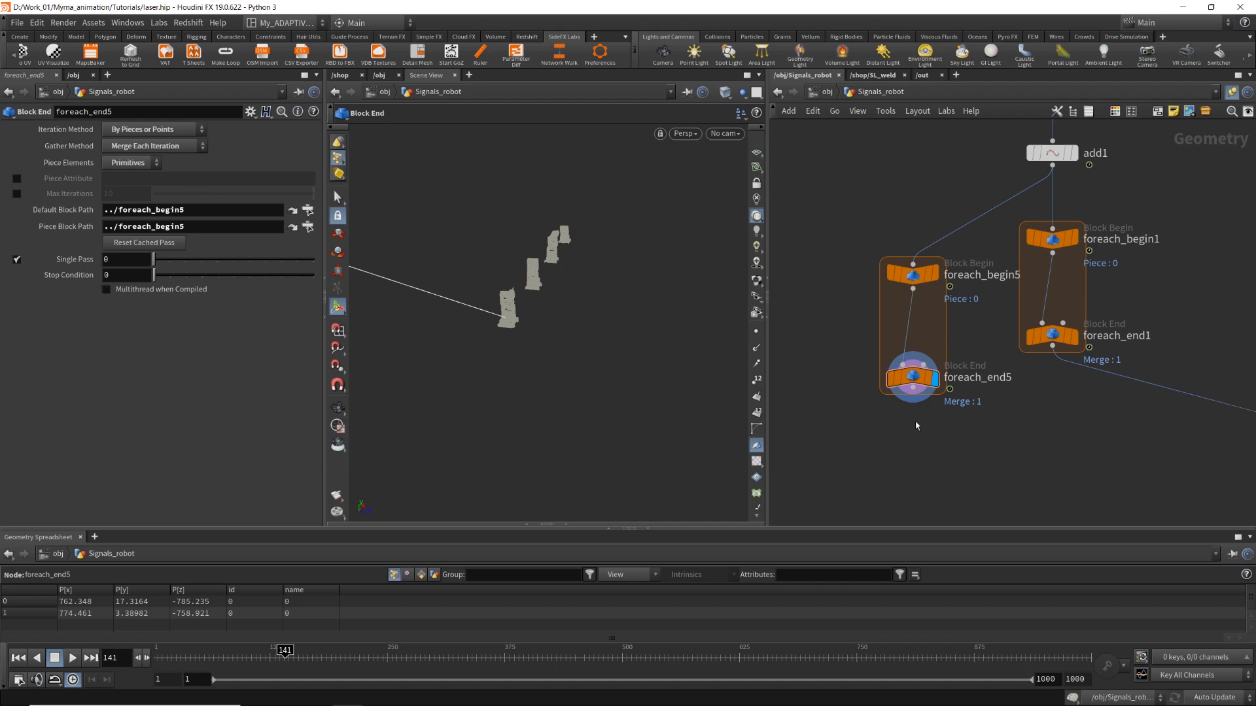
{"action": "left_click_drag", "start_coordinate": [939, 441], "coordinate": [860, 250]}
{"action": "key", "text": "Delete"}
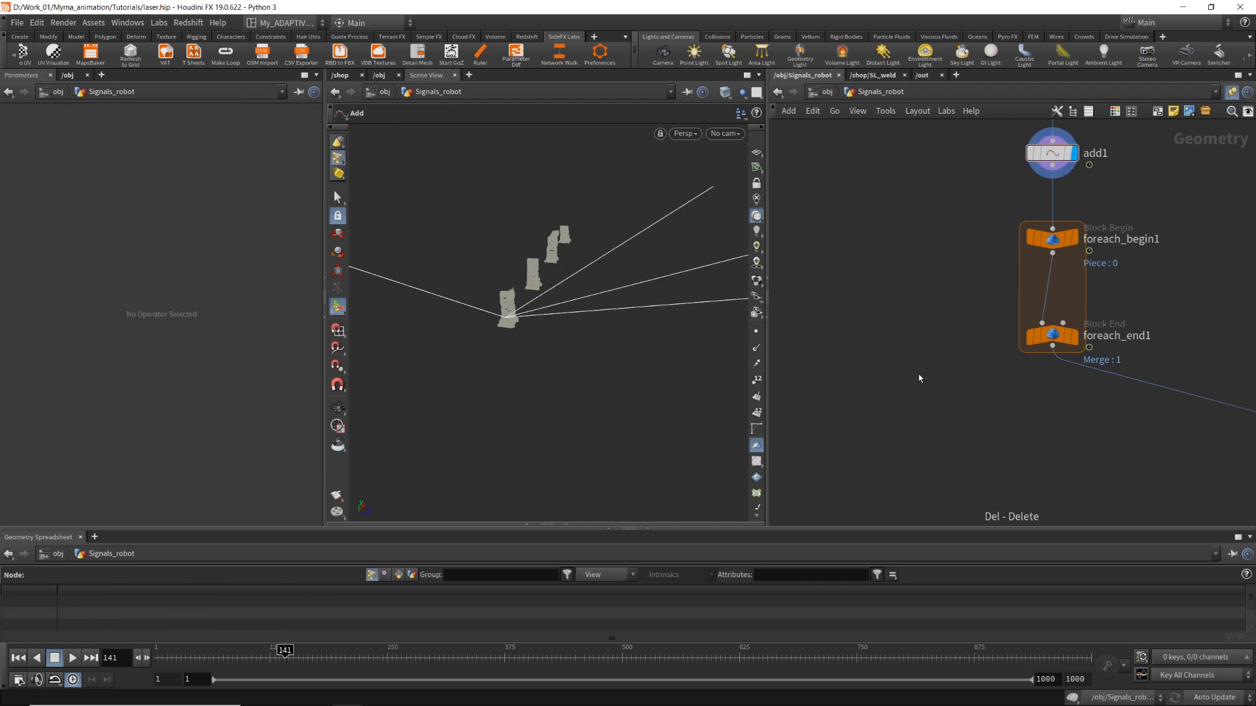
Display foreach_end1 and scrub the timeline to frame 168 to examine how its Single Pass expression switches between lines.
{"action": "scroll", "coordinate": [1009, 330], "scroll_direction": "up", "scroll_amount": 3}
{"action": "left_click", "coordinate": [1012, 327]}
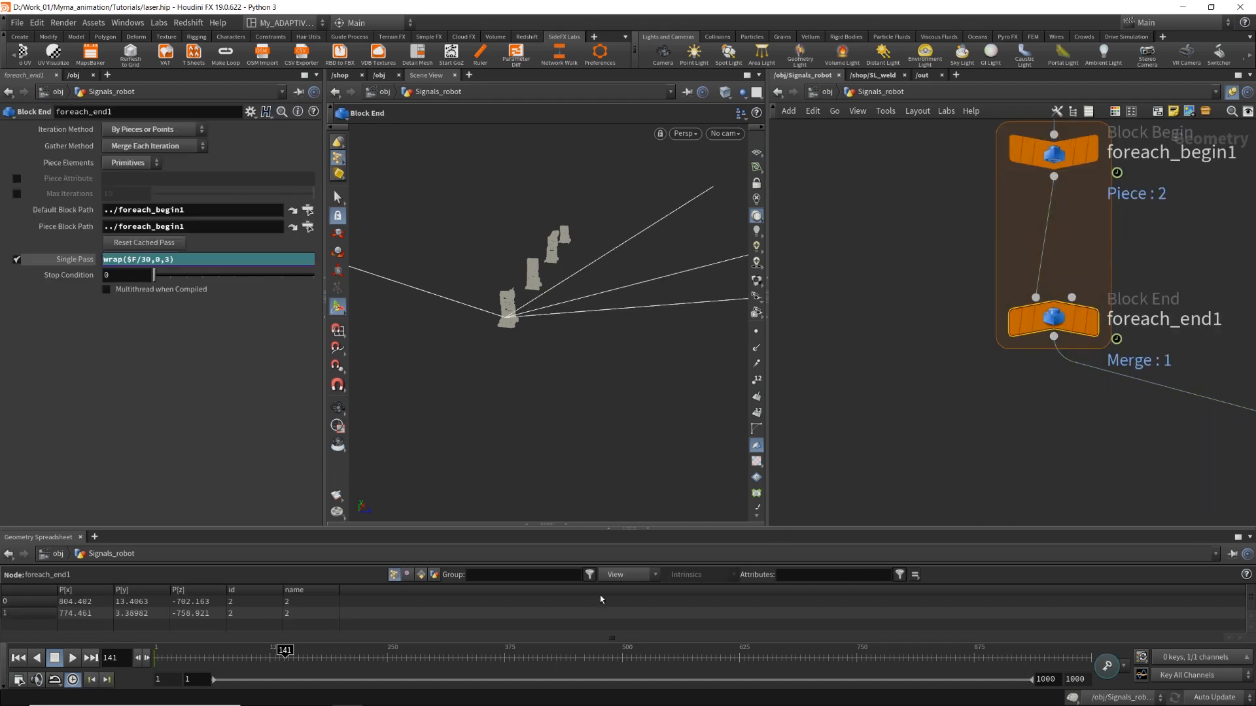
{"action": "mouse_move", "coordinate": [287, 650]}
{"action": "left_mouse_down"}
{"action": "mouse_move", "coordinate": [164, 648]}
{"action": "mouse_move", "coordinate": [448, 648]}
{"action": "mouse_move", "coordinate": [432, 648]}
{"action": "left_mouse_up"}
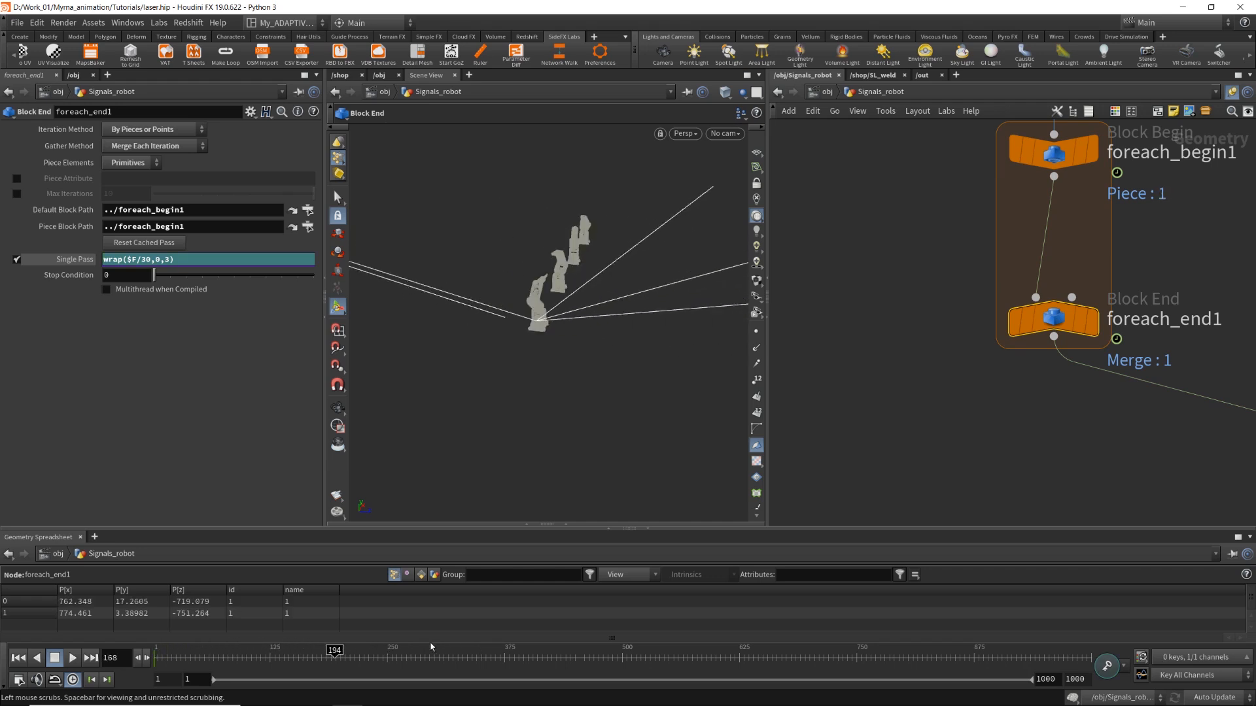
{"action": "left_click", "coordinate": [1091, 322]}
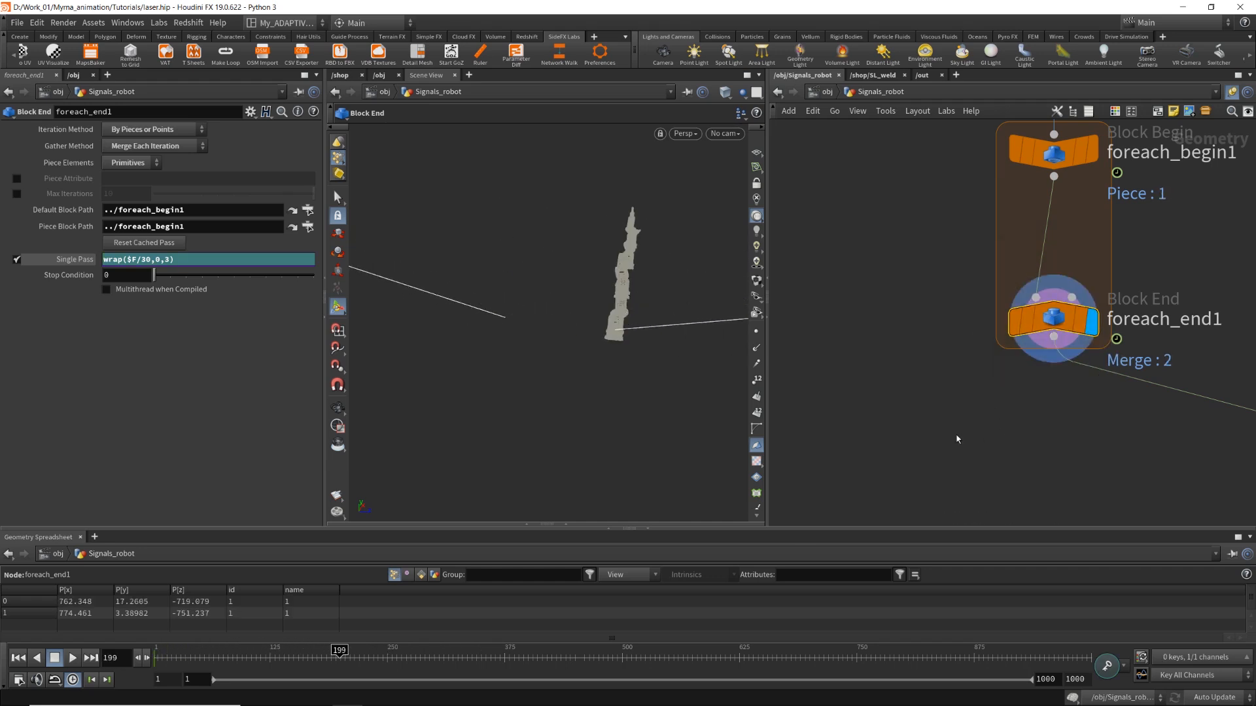
{"action": "left_click_drag", "start_coordinate": [350, 654], "coordinate": [310, 654]}
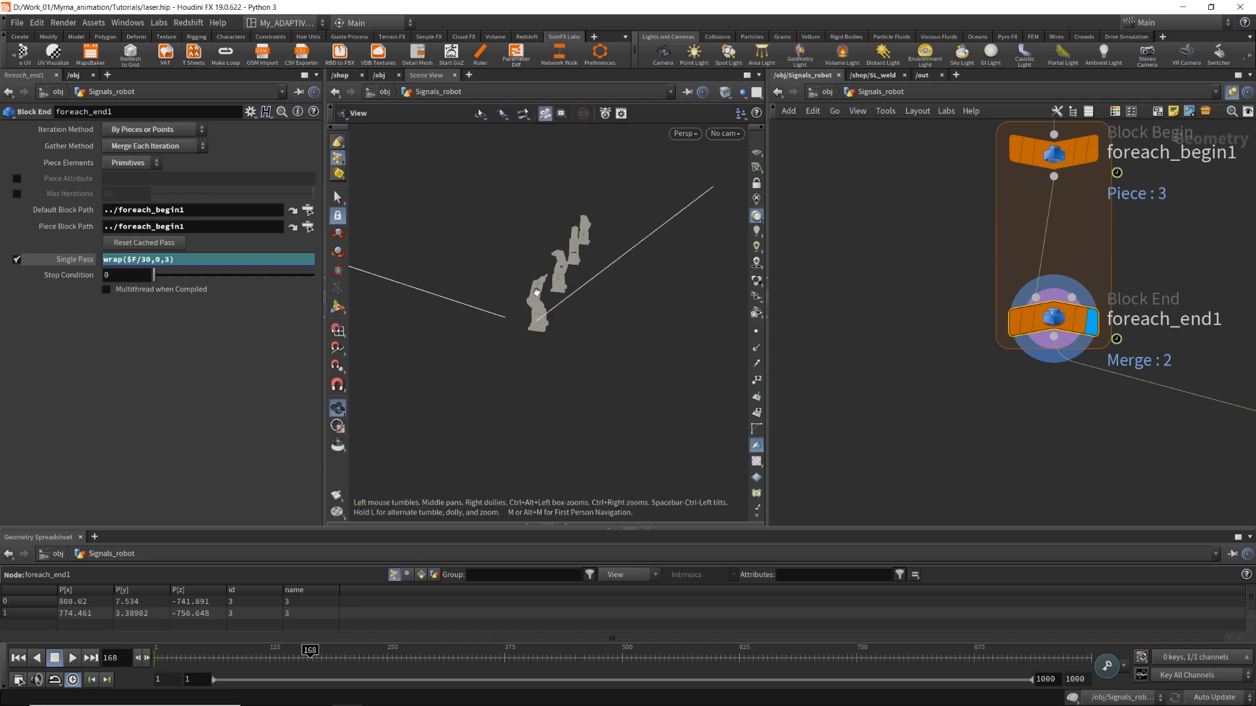
{"action": "left_click_drag", "start_coordinate": [536, 292], "coordinate": [594, 364]}
{"action": "key", "text": "Escape"}
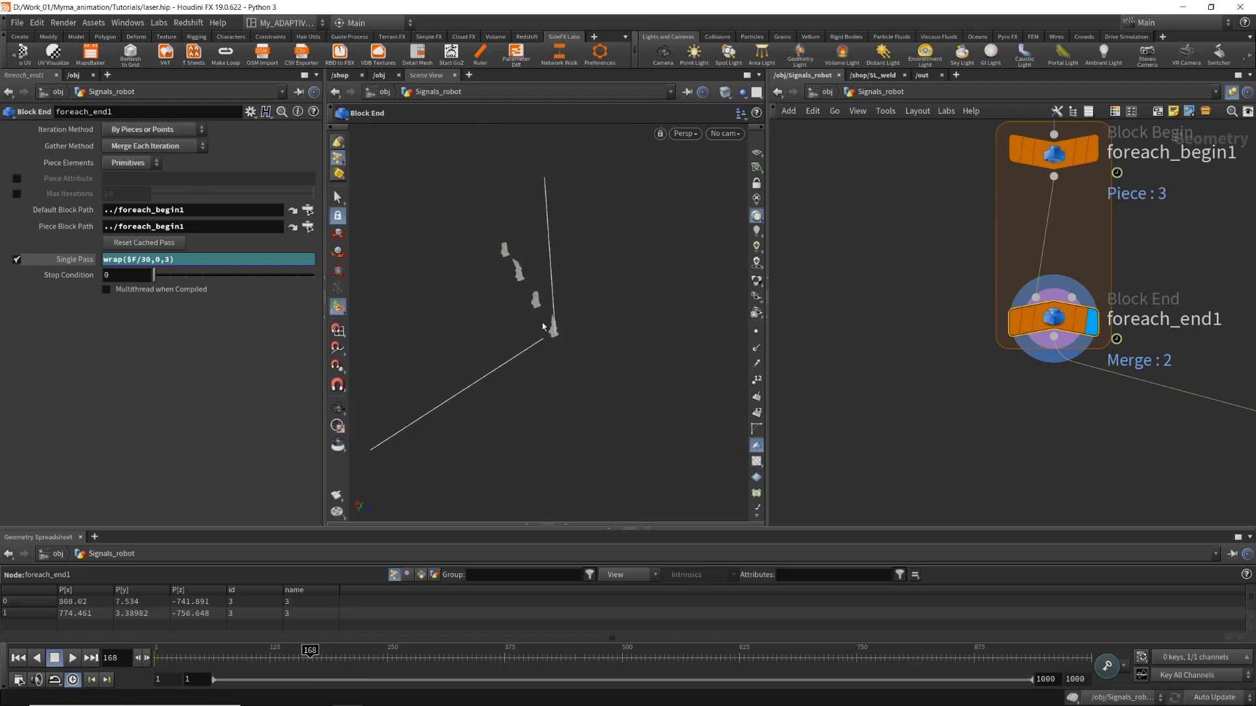
{"action": "left_click_drag", "start_coordinate": [543, 326], "coordinate": [497, 261]}
Replace the existing Scene View pane with a newly opened Scene View.
{"action": "left_click", "coordinate": [468, 75]}
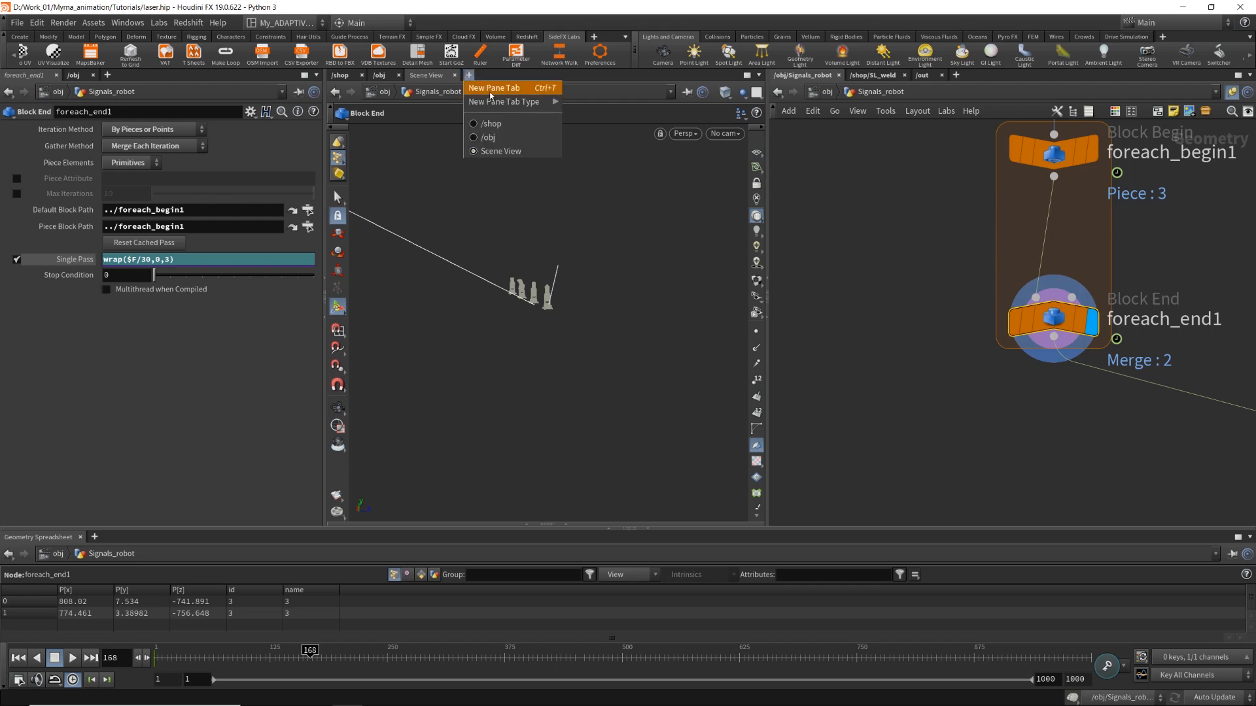
{"action": "mouse_move", "coordinate": [497, 111]}
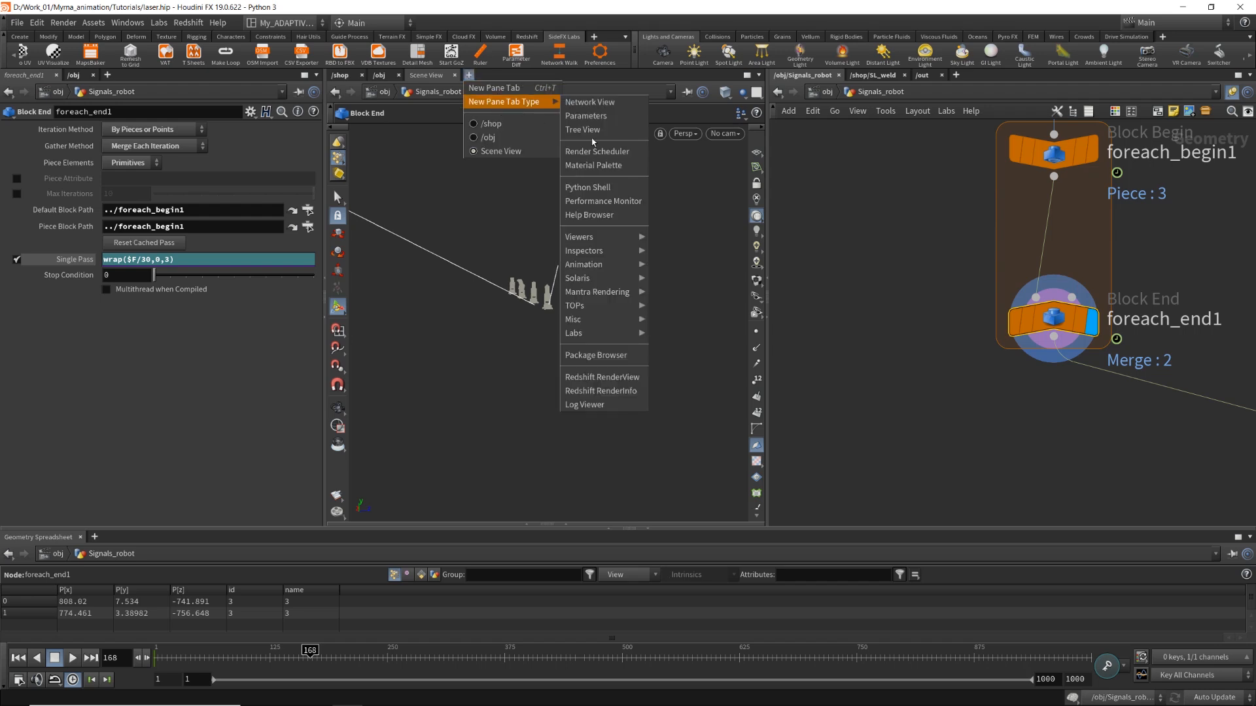
{"action": "mouse_move", "coordinate": [602, 236]}
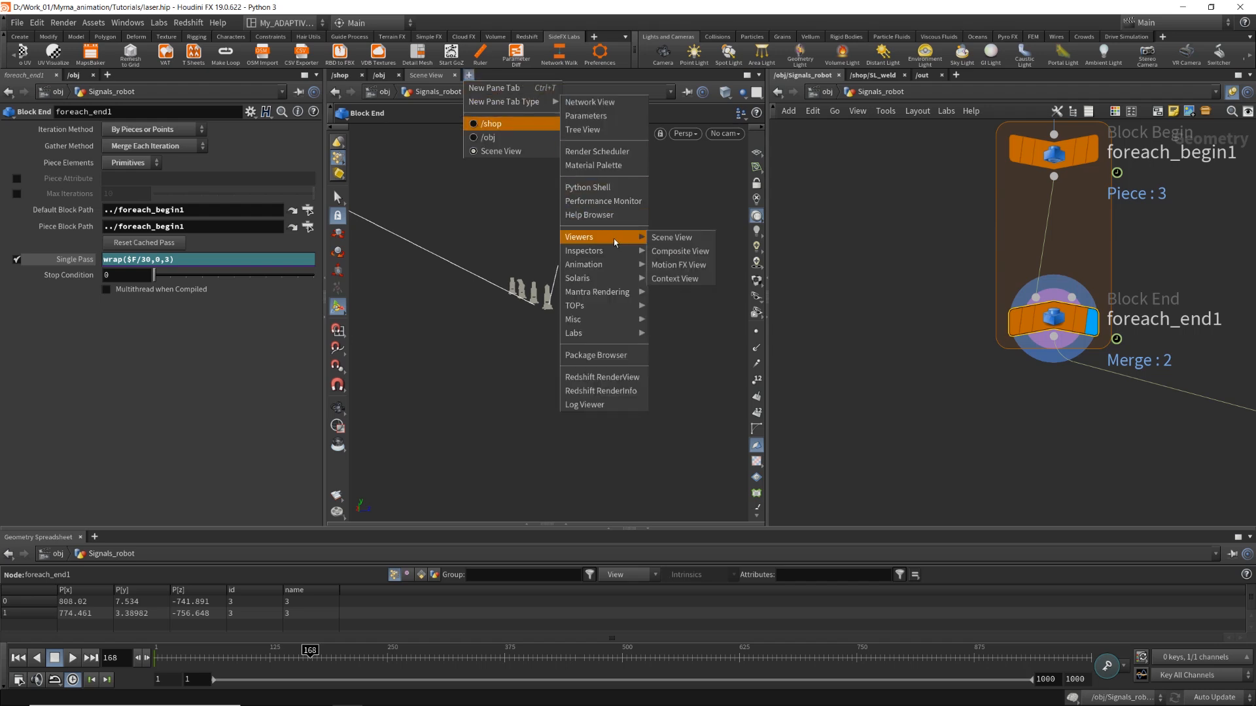
{"action": "left_click", "coordinate": [684, 239]}
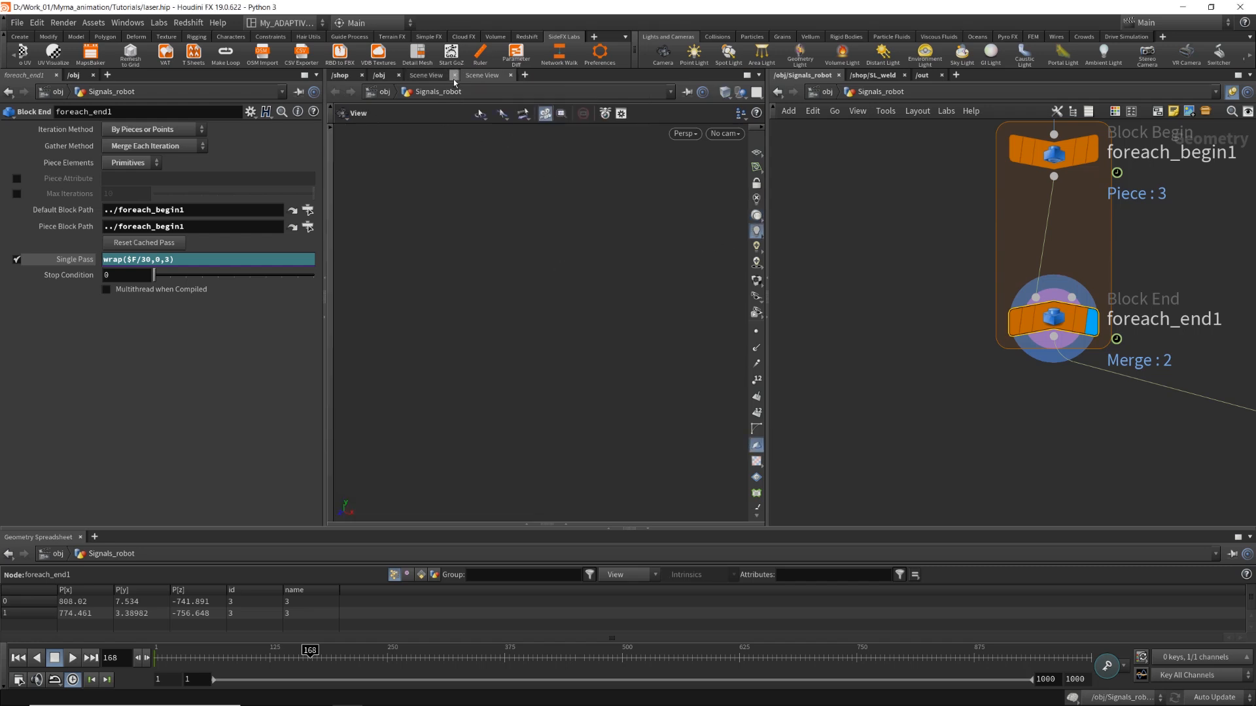
{"action": "left_click", "coordinate": [454, 76]}
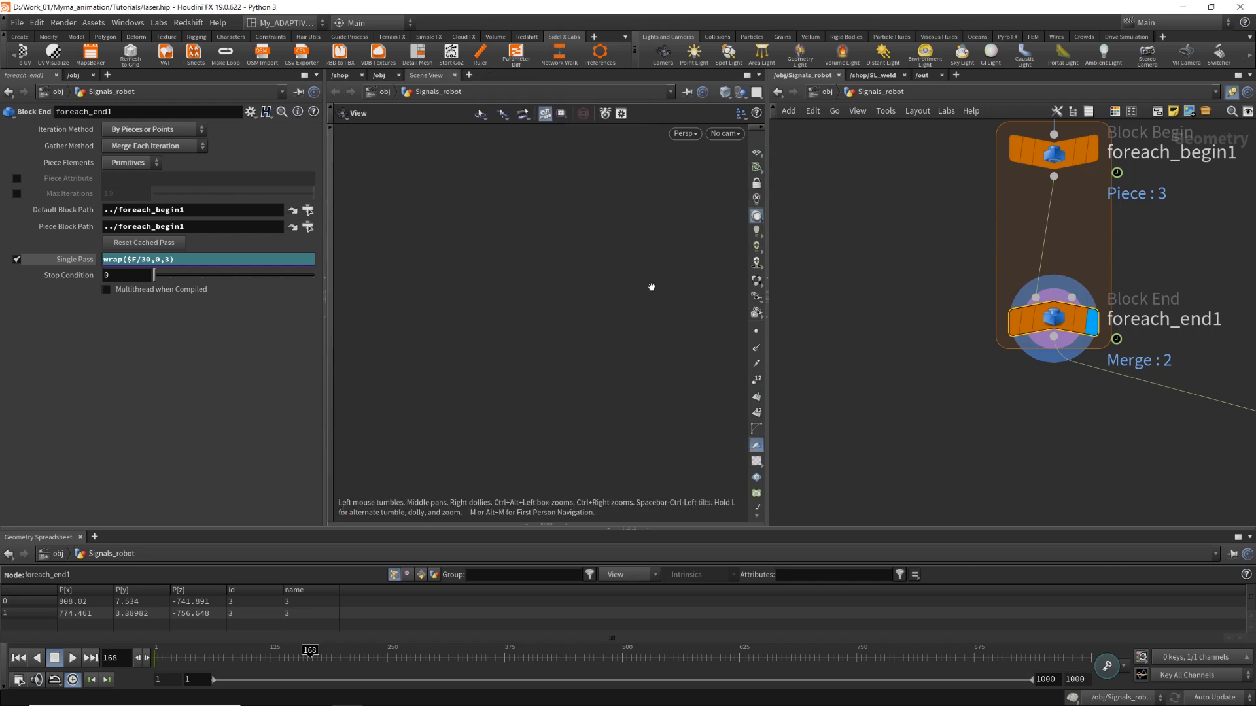
Frame the robot's signal line in the new viewport and hide all other objects.
{"action": "key", "text": "g"}
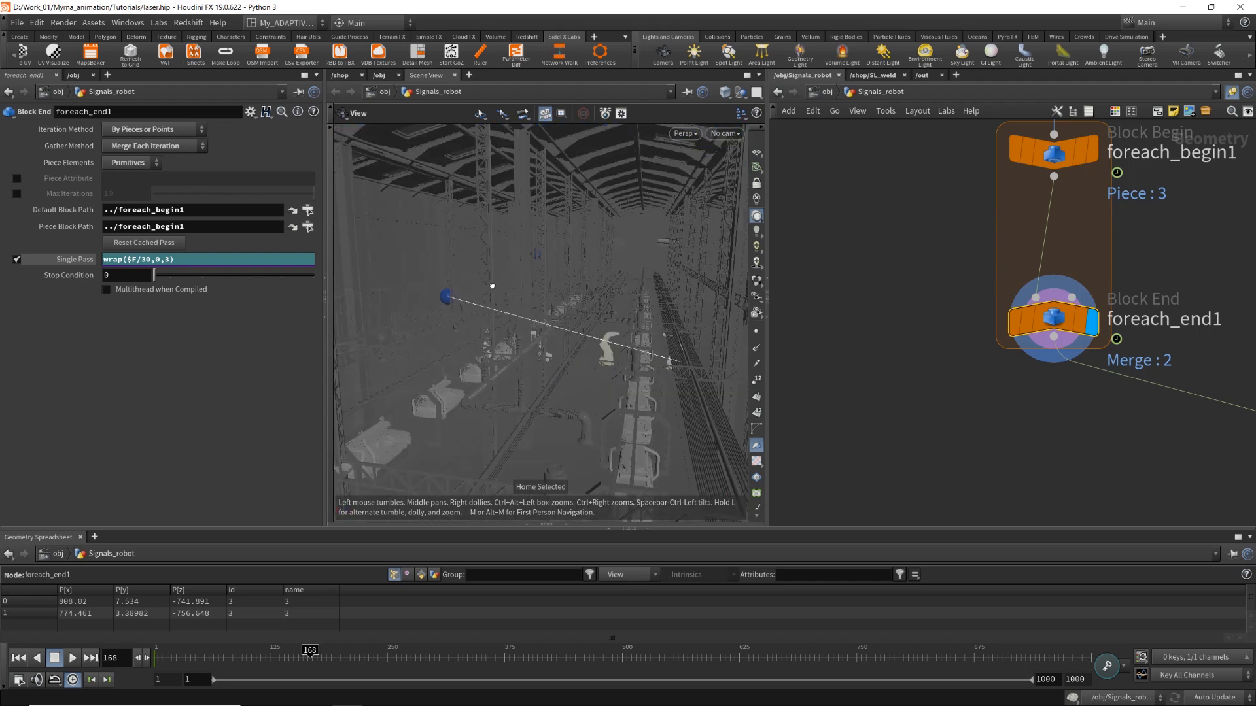
{"action": "scroll", "coordinate": [502, 346], "scroll_direction": "up", "scroll_amount": 5}
{"action": "left_click_drag", "start_coordinate": [521, 325], "coordinate": [551, 358]}
{"action": "scroll", "coordinate": [552, 320], "scroll_direction": "up", "scroll_amount": 2}
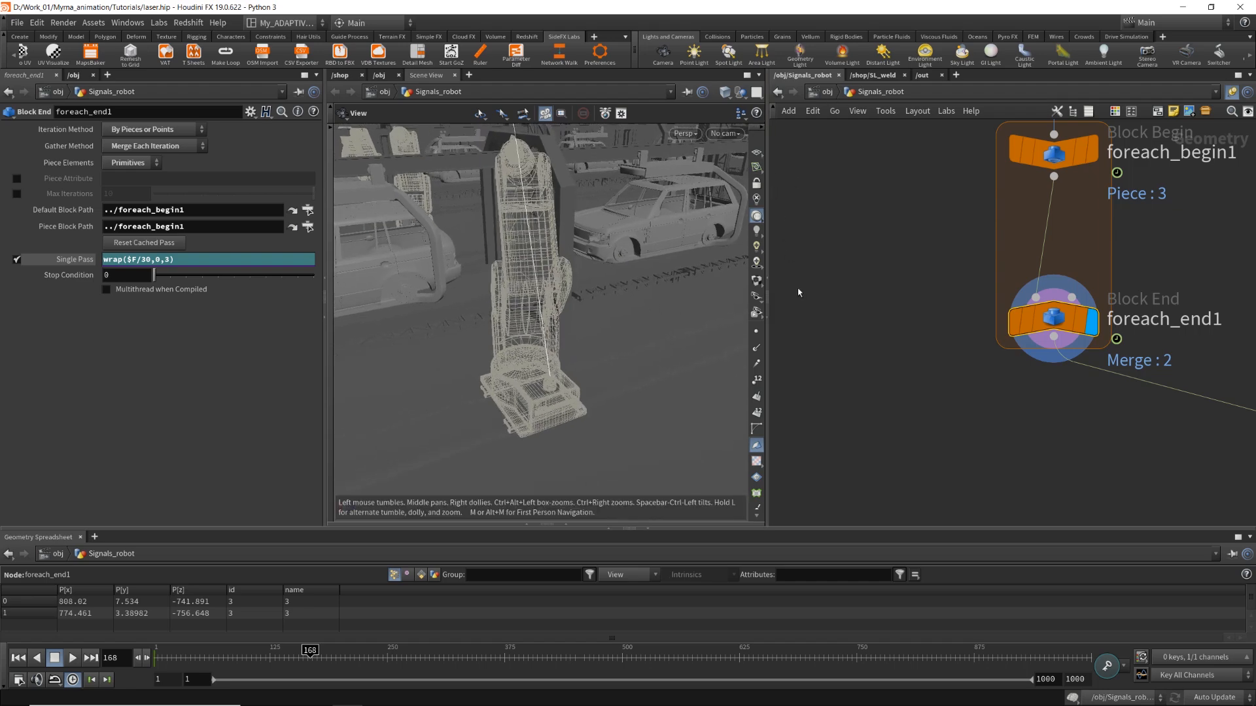
{"action": "left_click", "coordinate": [740, 93]}
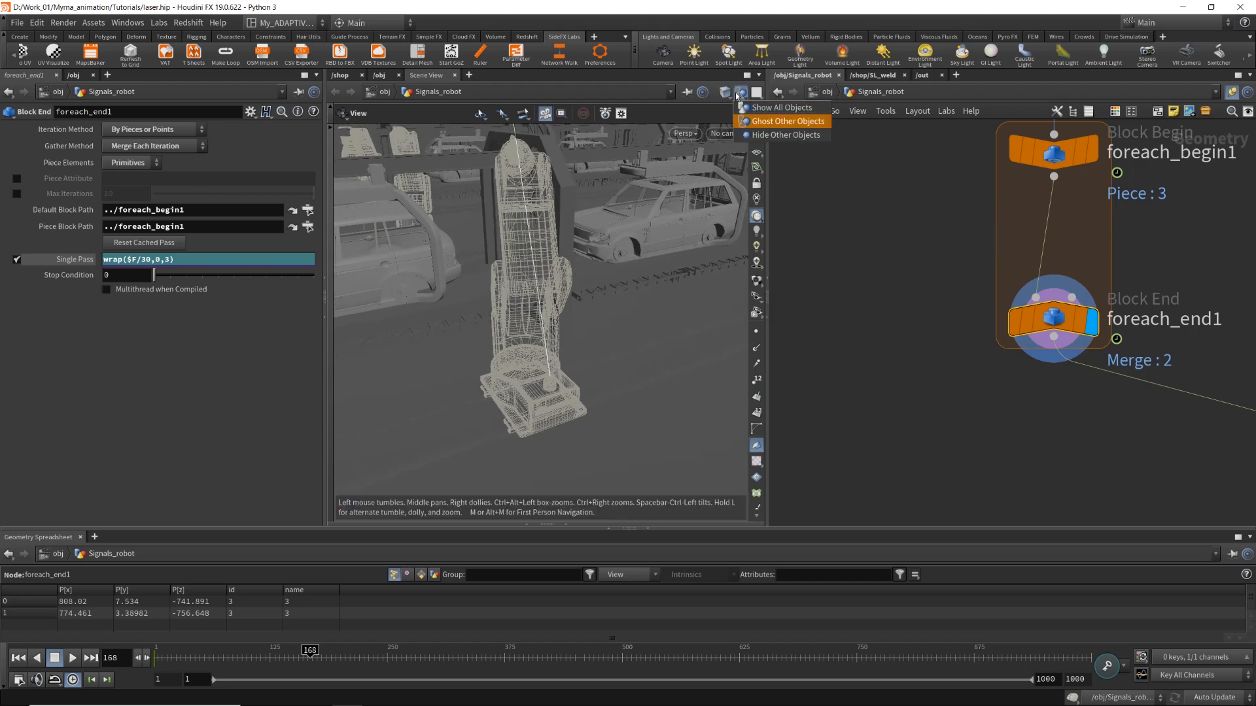
{"action": "left_click", "coordinate": [749, 135]}
{"action": "left_click_drag", "start_coordinate": [593, 350], "coordinate": [525, 332]}
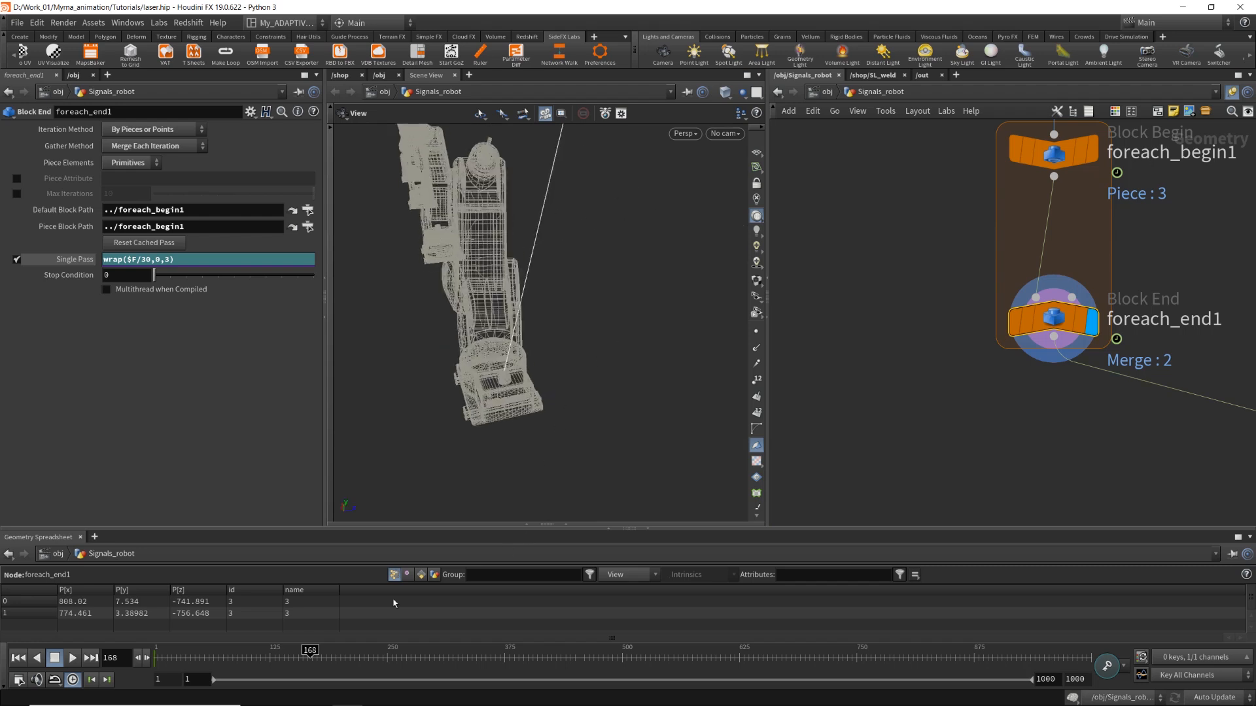
Scrub the timeline back to the start and forward to frame 75 to examine how the robot's signal line switches targets.
{"action": "left_click_drag", "start_coordinate": [309, 653], "coordinate": [236, 636]}
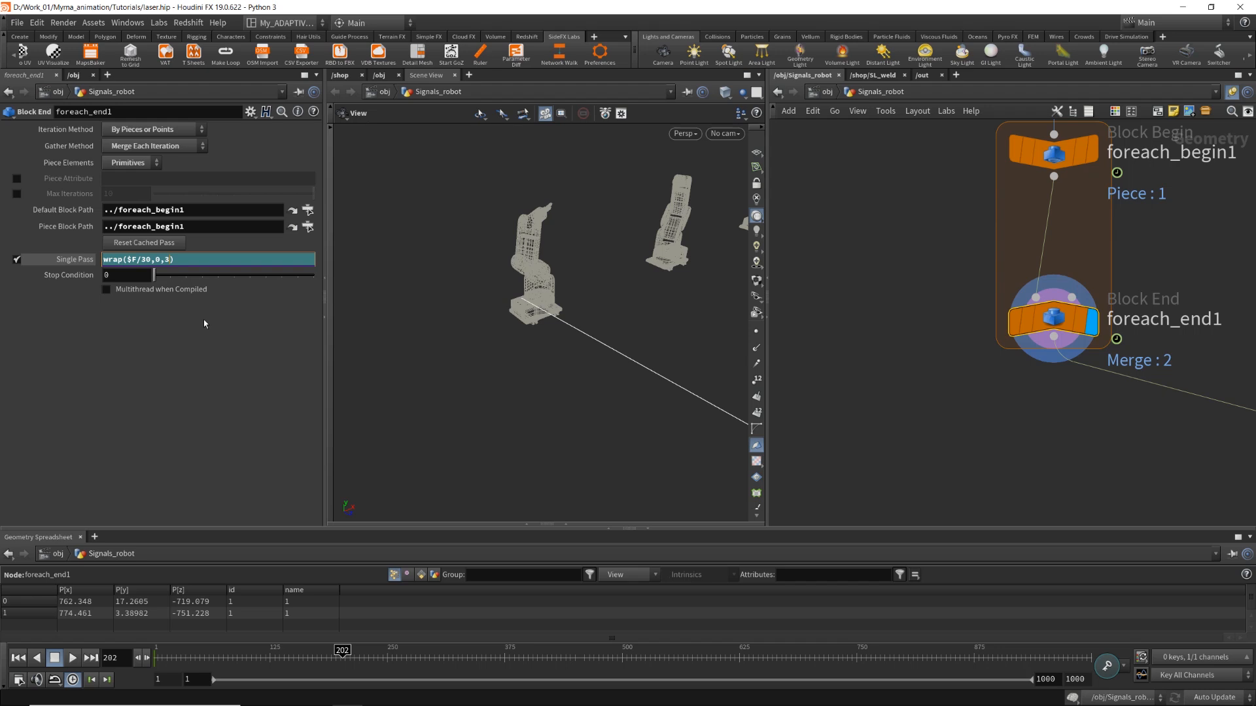
{"action": "left_click_drag", "start_coordinate": [341, 649], "coordinate": [156, 650]}
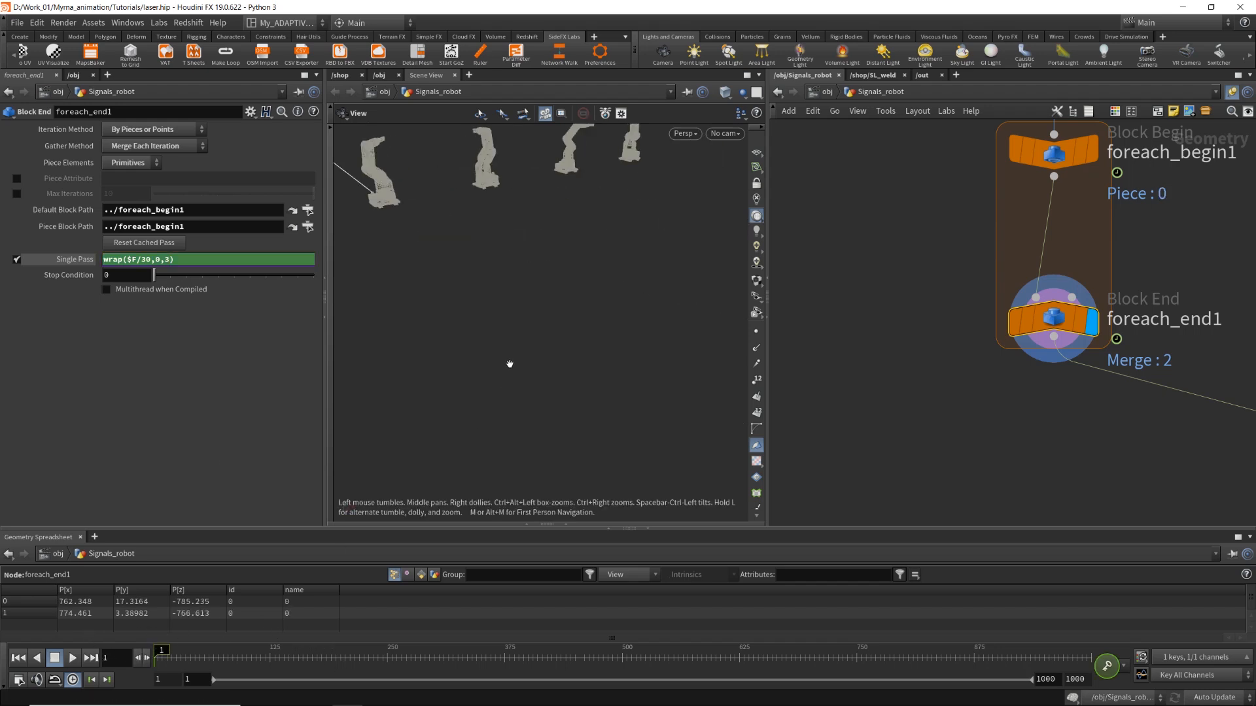
{"action": "left_click", "coordinate": [177, 651]}
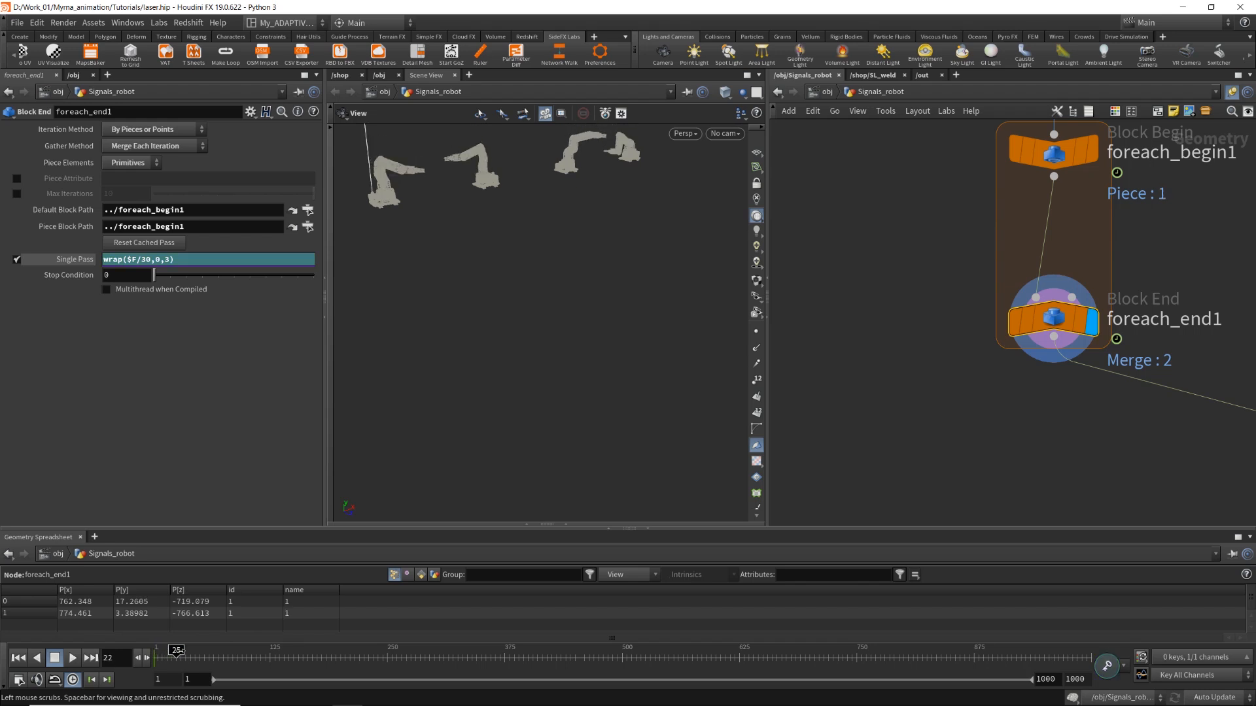
{"action": "left_click_drag", "start_coordinate": [175, 651], "coordinate": [222, 668]}
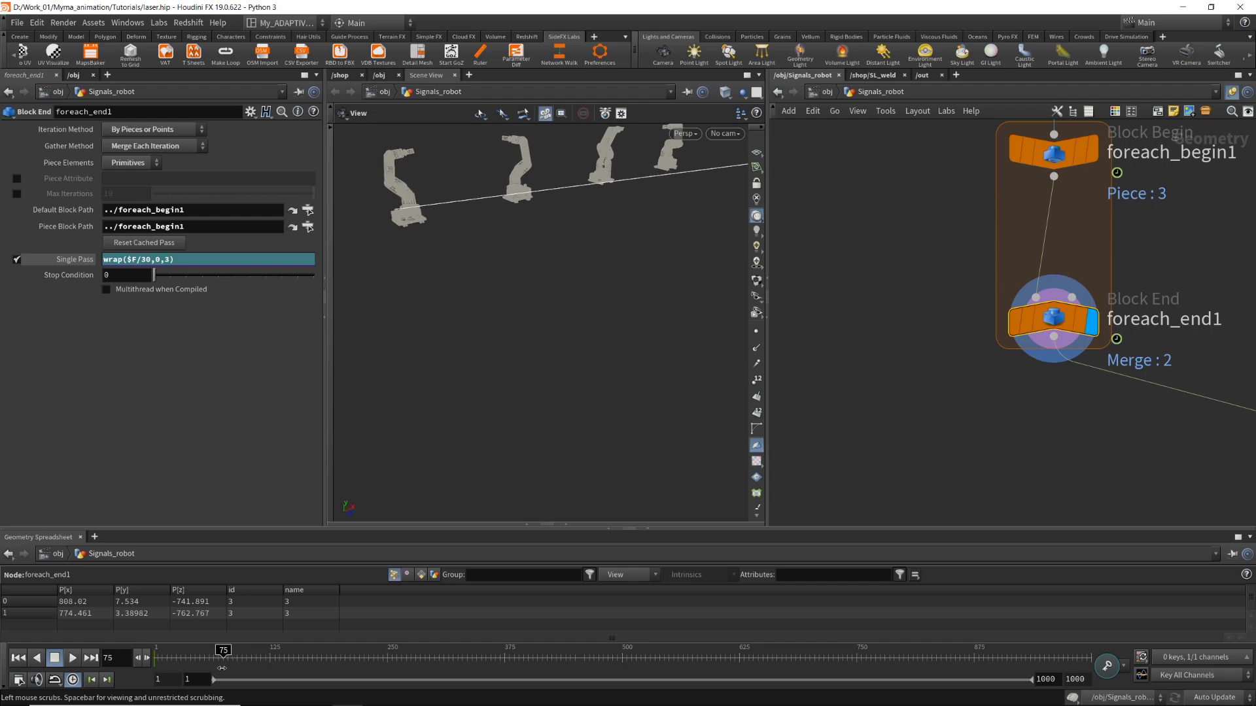
{"action": "scroll", "coordinate": [948, 382], "scroll_direction": "down", "scroll_amount": 5}
{"action": "scroll", "coordinate": [977, 357], "scroll_direction": "up", "scroll_amount": 5}
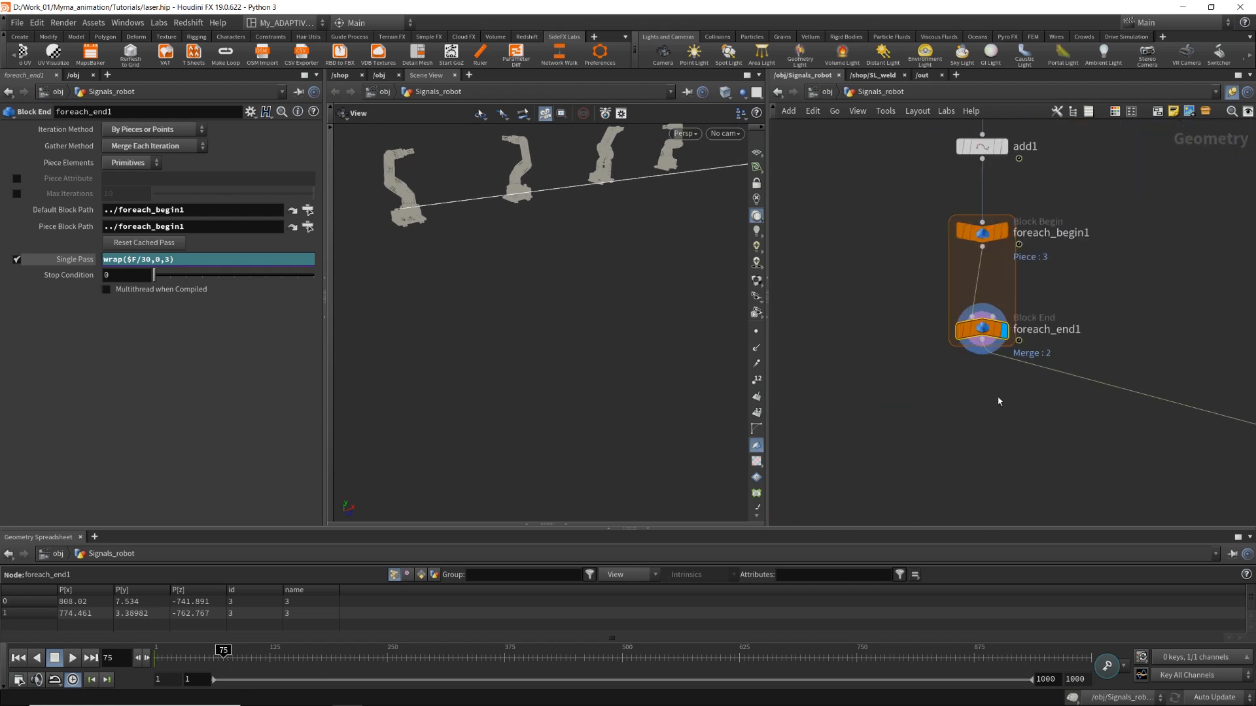
Open foreach_end1's Single Pass channel in the Animation Editor and scrub to frame 90 to examine its sawtooth curve.
{"action": "left_click", "coordinate": [58, 257], "text": "shift"}
{"action": "scroll", "coordinate": [286, 280], "scroll_direction": "down", "scroll_amount": 6}
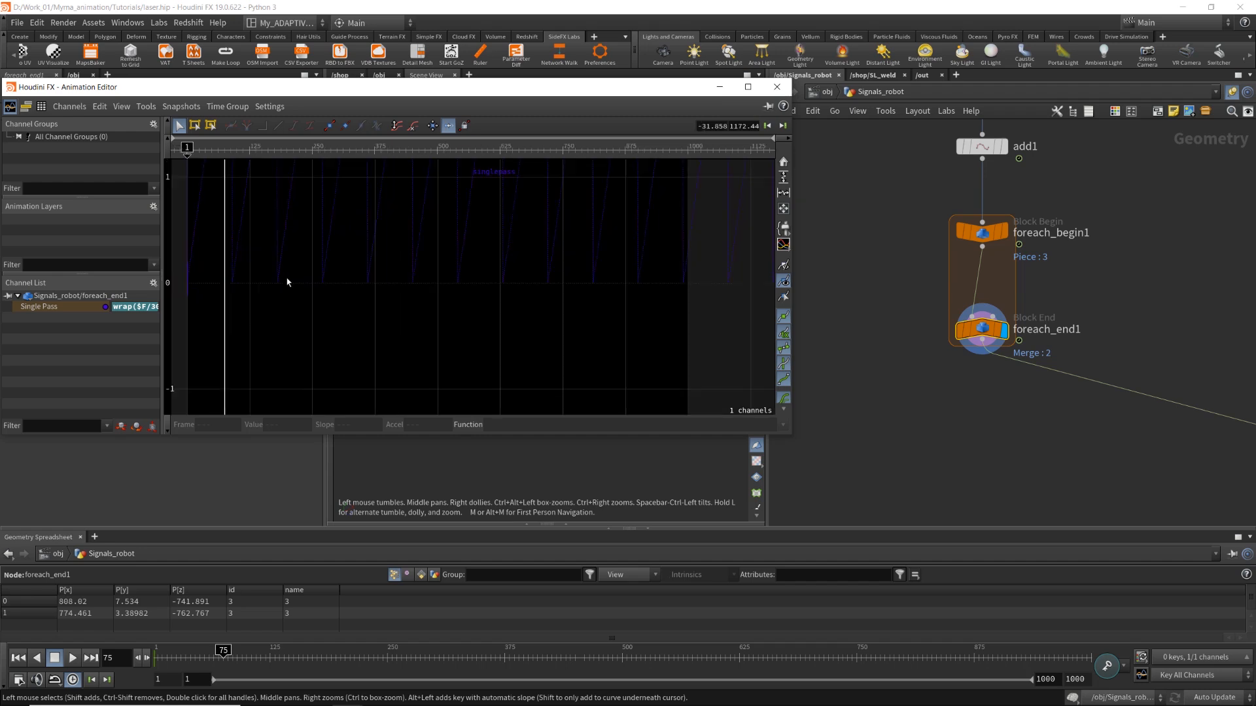
{"action": "middle_click_drag", "start_coordinate": [386, 291], "coordinate": [518, 349]}
{"action": "scroll", "coordinate": [438, 204], "scroll_direction": "up", "scroll_amount": 7}
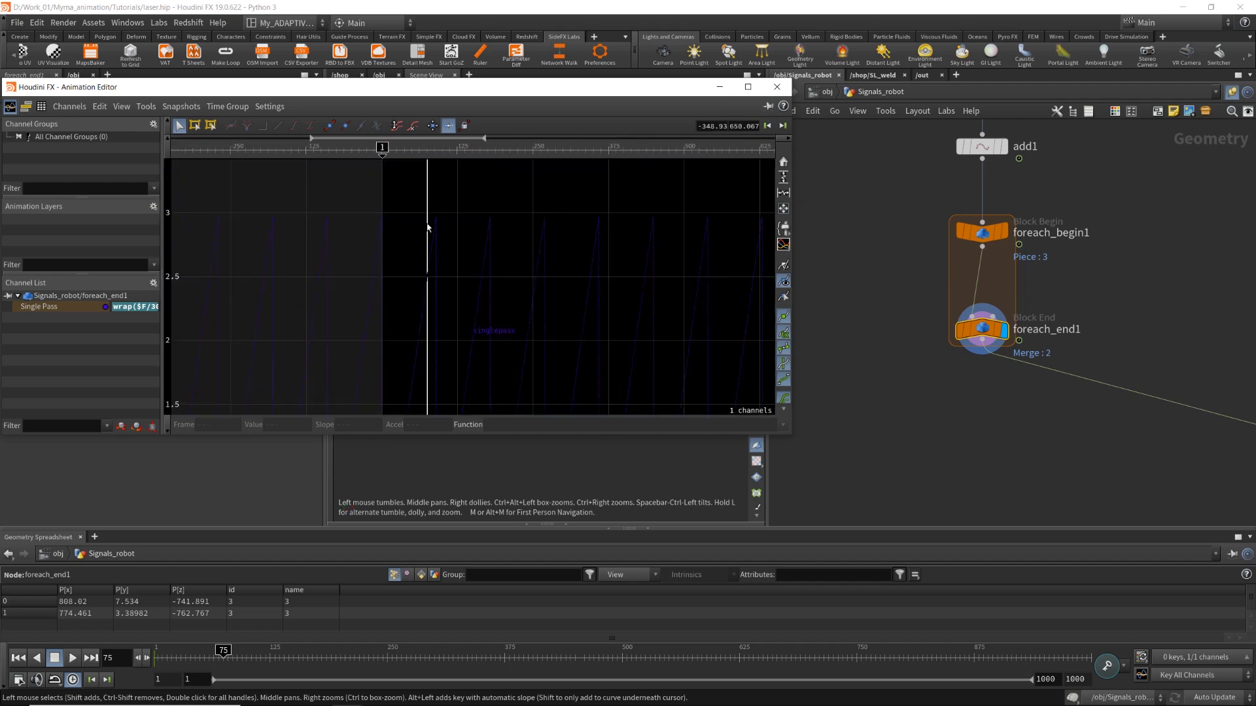
{"action": "left_click_drag", "start_coordinate": [433, 202], "coordinate": [442, 204]}
{"action": "left_click_drag", "start_coordinate": [536, 94], "coordinate": [920, 142]}
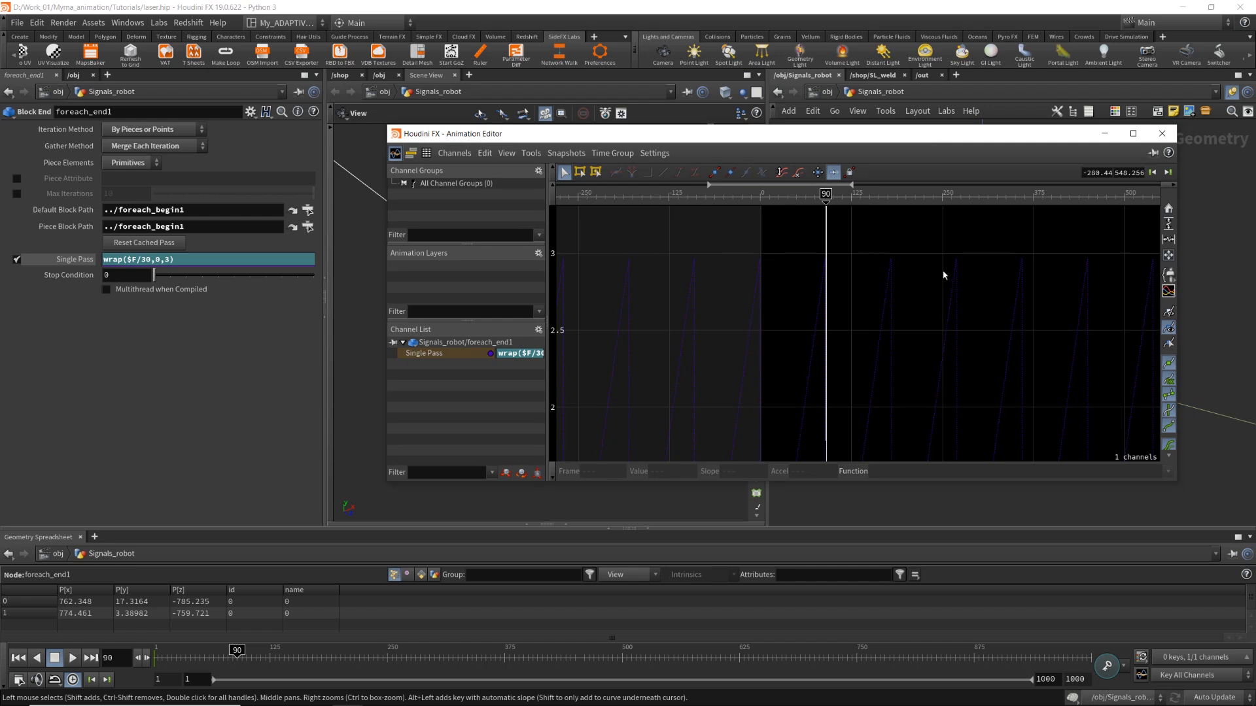
Set the Single Pass expression to wrap($F/25,0,3) and scrub around the curve's peak to check the switching frame.
{"action": "double_click", "coordinate": [141, 260]}
{"action": "type", "text": "25"}
{"action": "key", "text": "Return"}
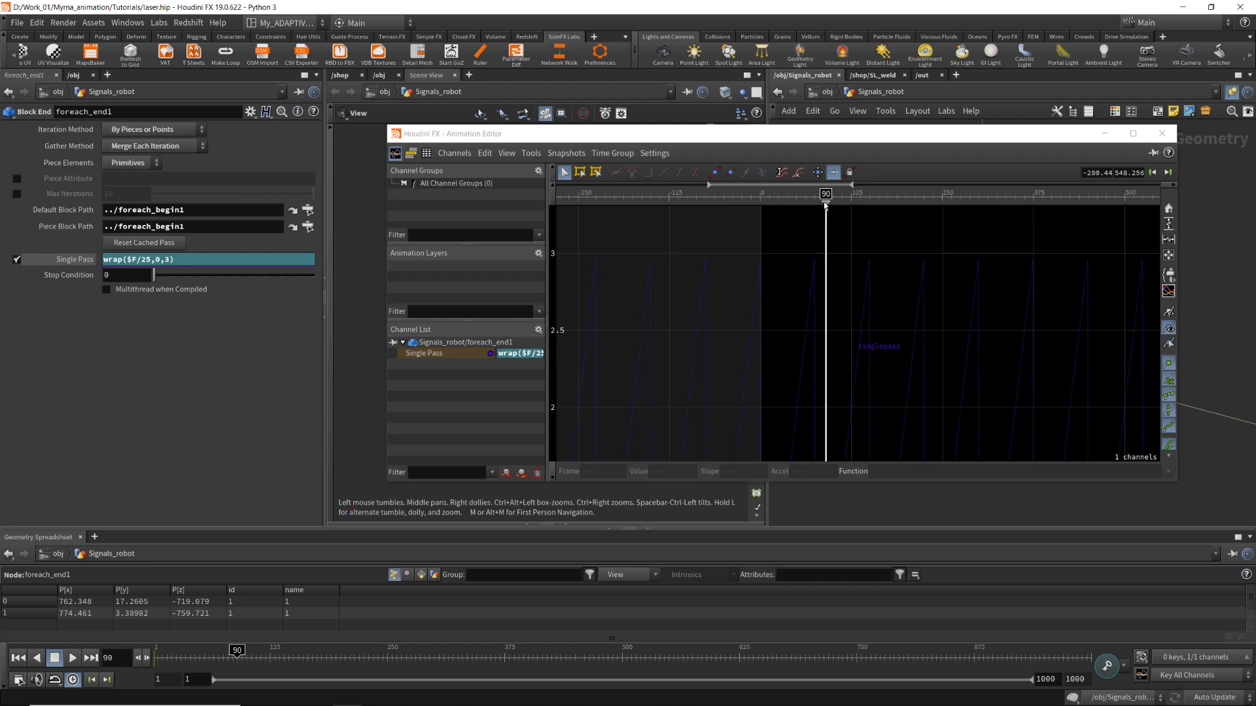
{"action": "left_click_drag", "start_coordinate": [825, 194], "coordinate": [814, 195]}
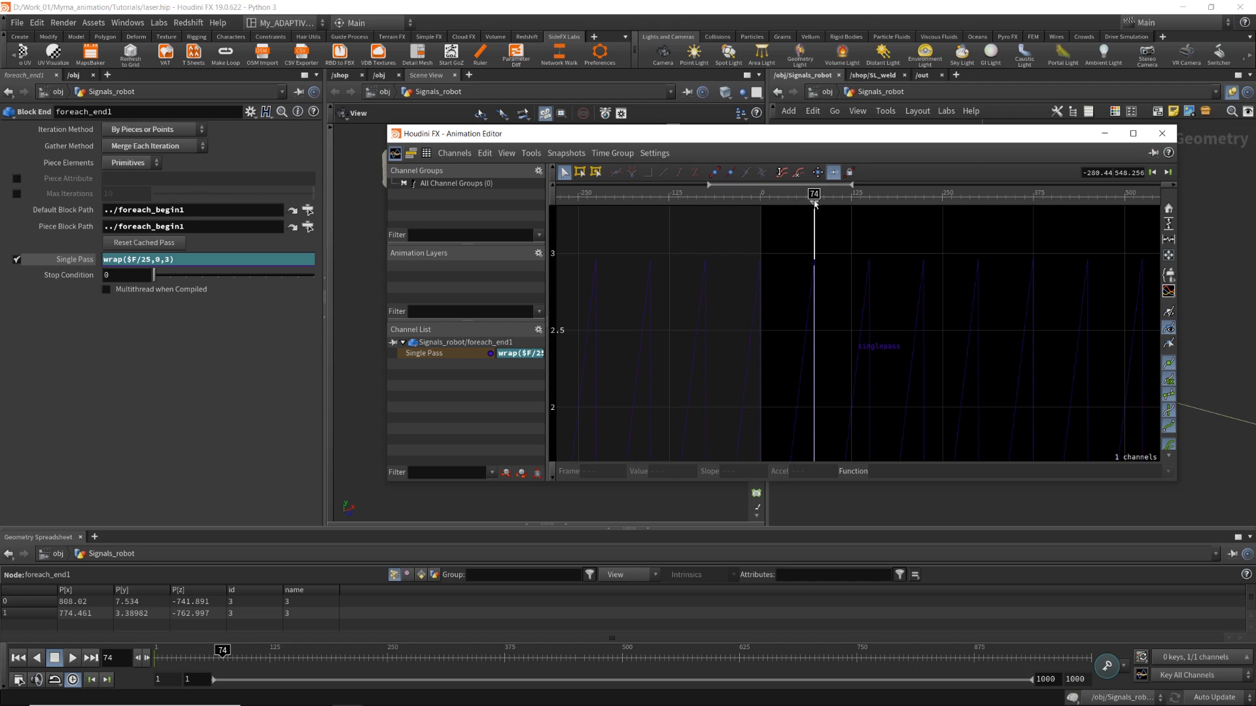
{"action": "left_click_drag", "start_coordinate": [814, 196], "coordinate": [809, 196]}
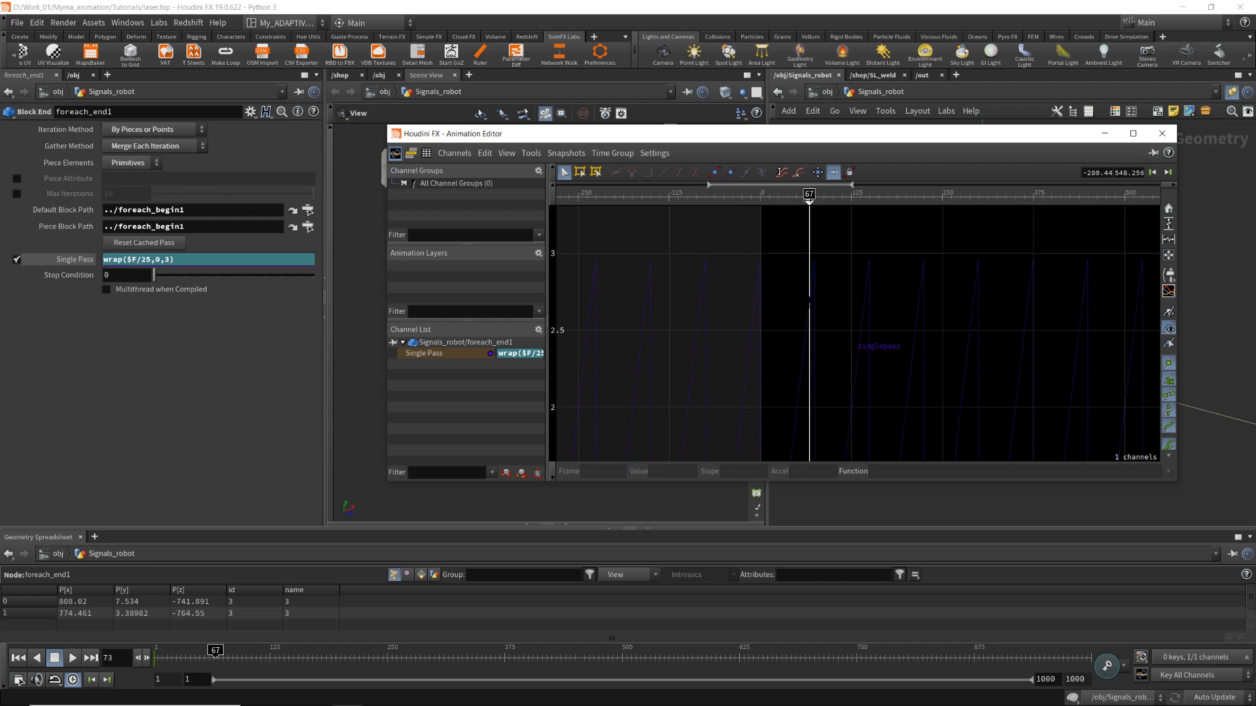
Set the Single Pass expression to wrap($F/50,0,3) and scrub back to frame 56 to check the slower switching.
{"action": "double_click", "coordinate": [147, 259]}
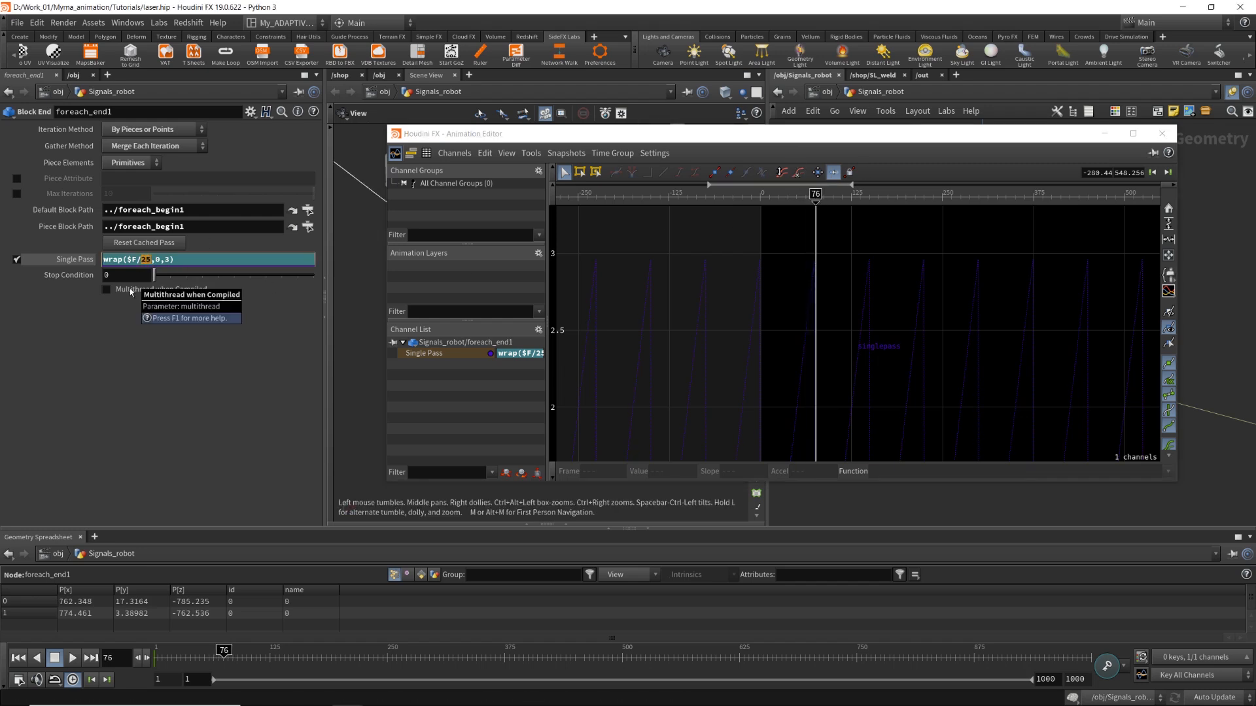
{"action": "type", "text": "50"}
{"action": "key", "text": "Return"}
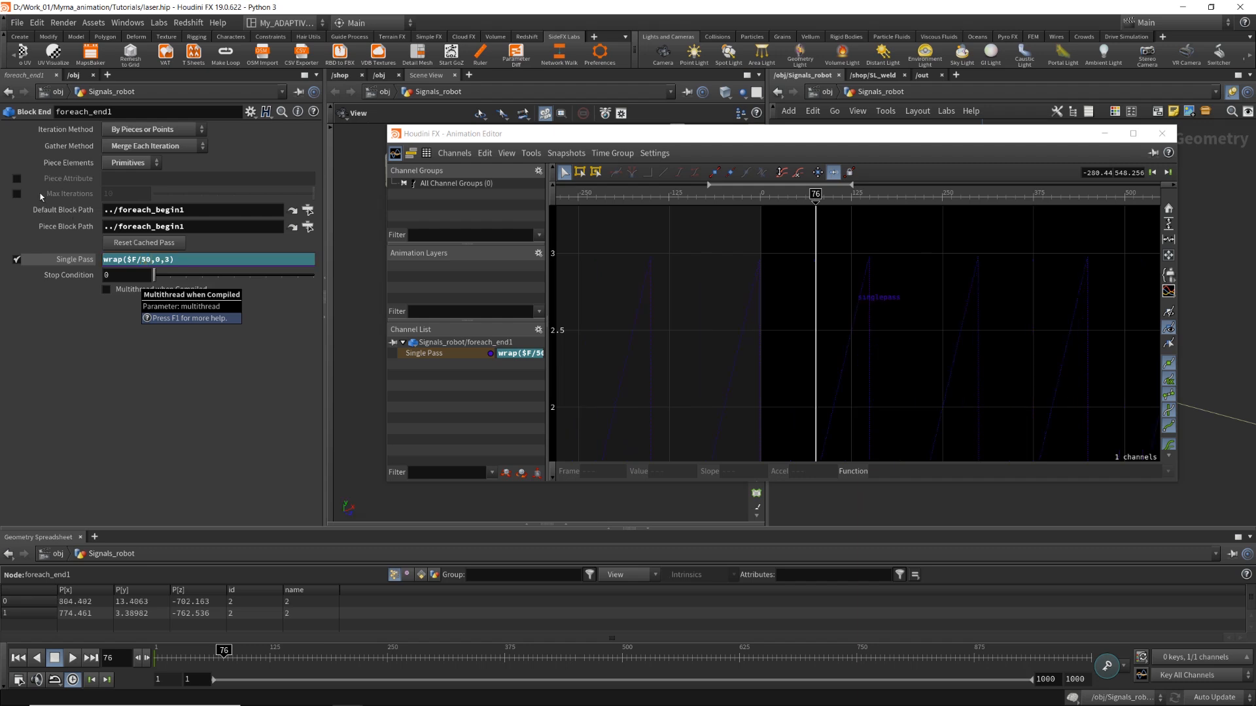
{"action": "mouse_move", "coordinate": [815, 194]}
{"action": "left_mouse_down"}
{"action": "mouse_move", "coordinate": [870, 194]}
{"action": "mouse_move", "coordinate": [801, 194]}
{"action": "left_mouse_up"}
Set the Single Pass expression to wrap($F/30,0,3), scrub to frame 148 along the curve and close the Animation Editor.
{"action": "left_click_drag", "start_coordinate": [152, 260], "coordinate": [145, 261]}
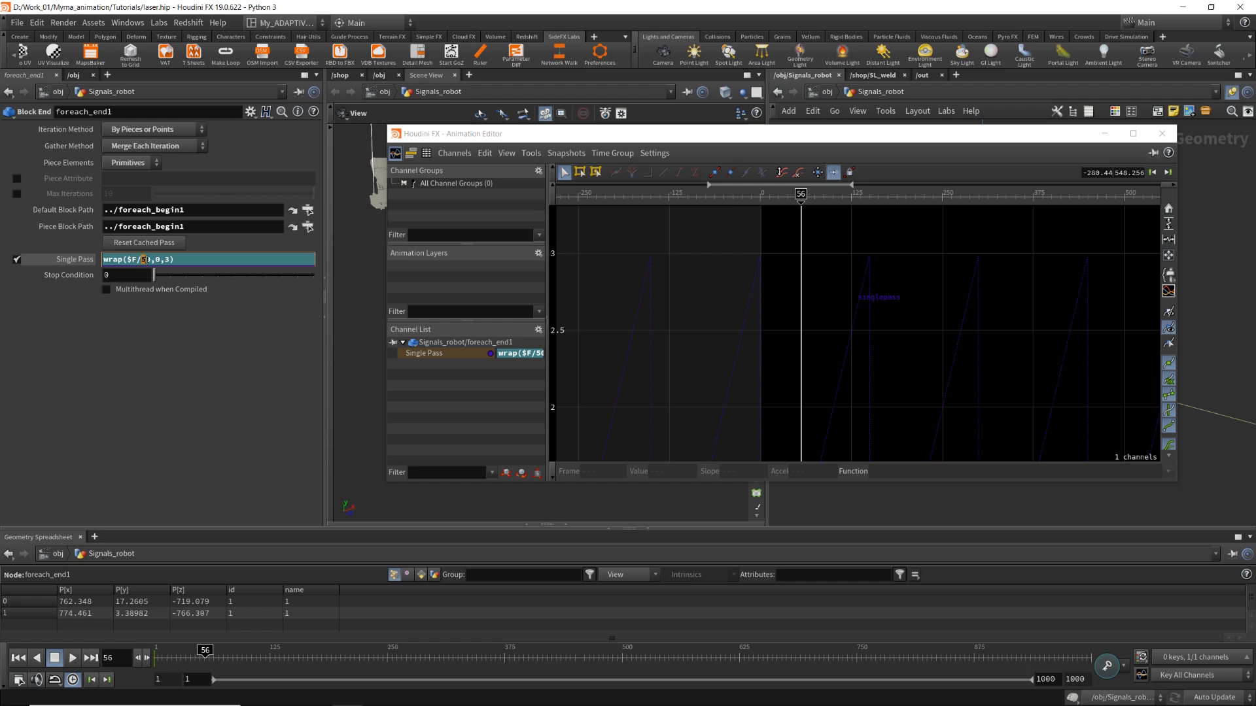
{"action": "type", "text": "3"}
{"action": "key", "text": "Return"}
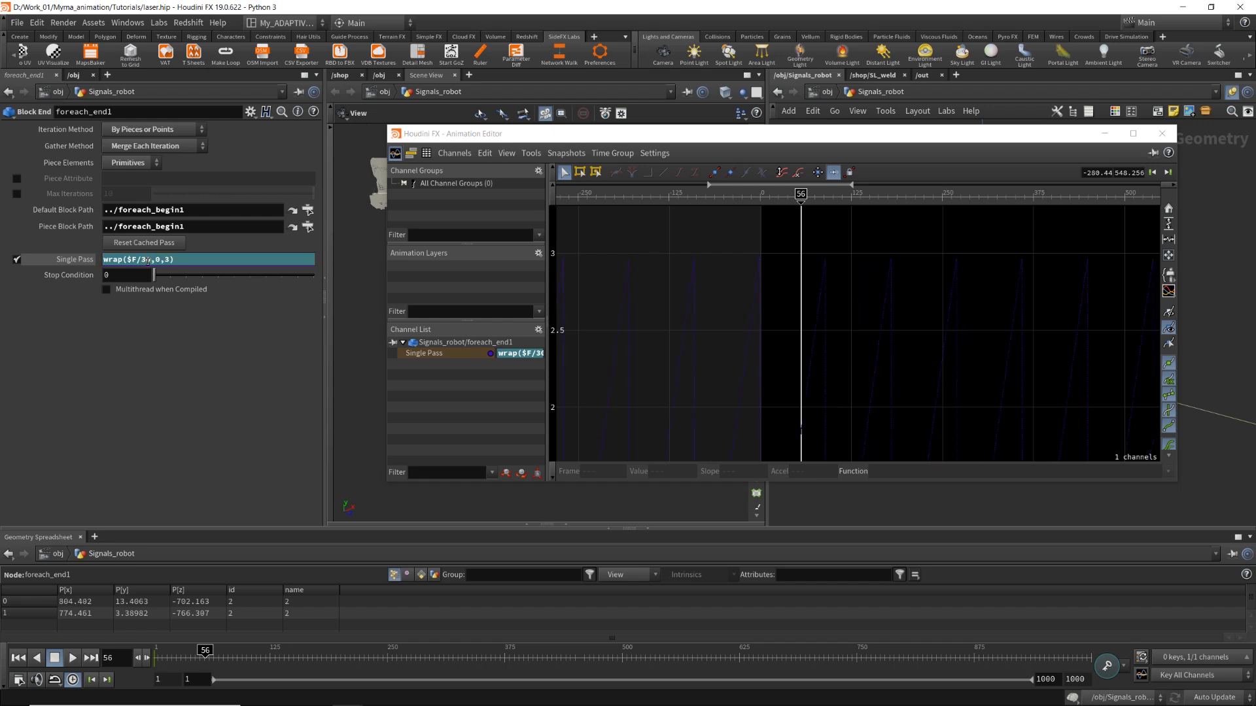
{"action": "left_click_drag", "start_coordinate": [801, 205], "coordinate": [868, 204]}
{"action": "left_click", "coordinate": [1162, 134]}
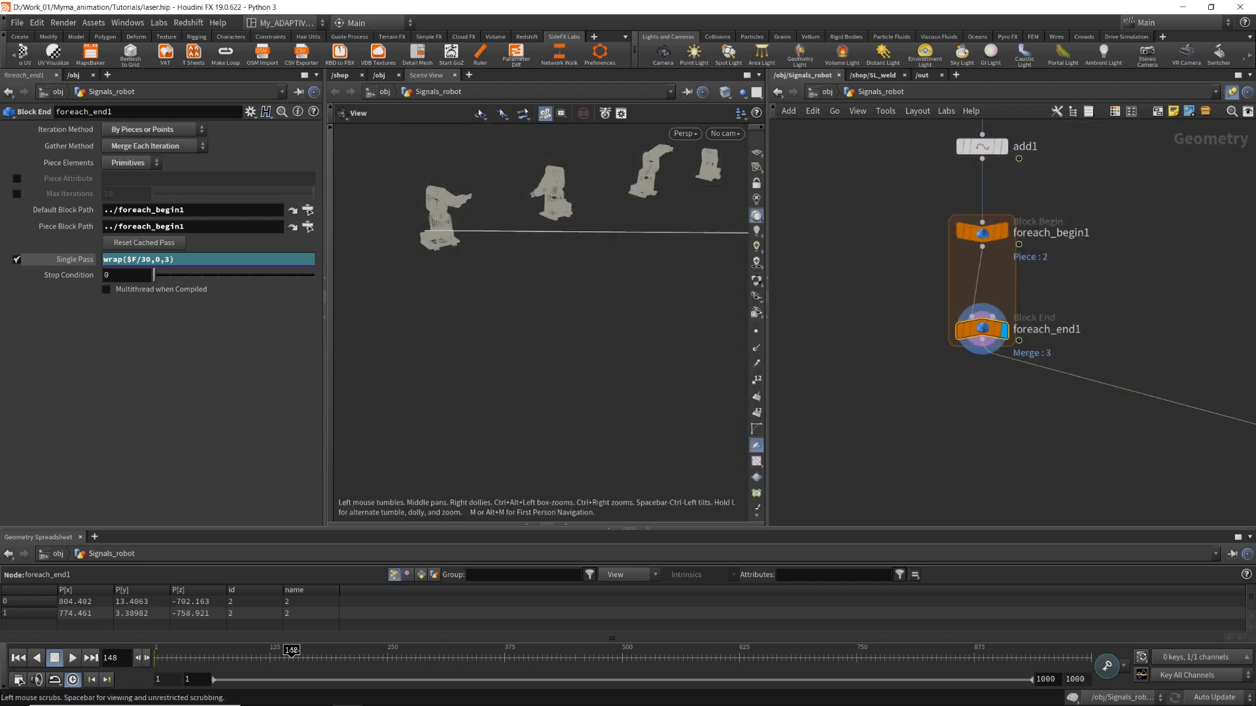
Scrub between frames 121 and 180 to examine the signal line on the robots from a closer, changed viewpoint.
{"action": "mouse_move", "coordinate": [290, 653]}
{"action": "left_mouse_down"}
{"action": "mouse_move", "coordinate": [179, 654]}
{"action": "mouse_move", "coordinate": [235, 670]}
{"action": "mouse_move", "coordinate": [433, 664]}
{"action": "mouse_move", "coordinate": [266, 657]}
{"action": "left_mouse_up"}
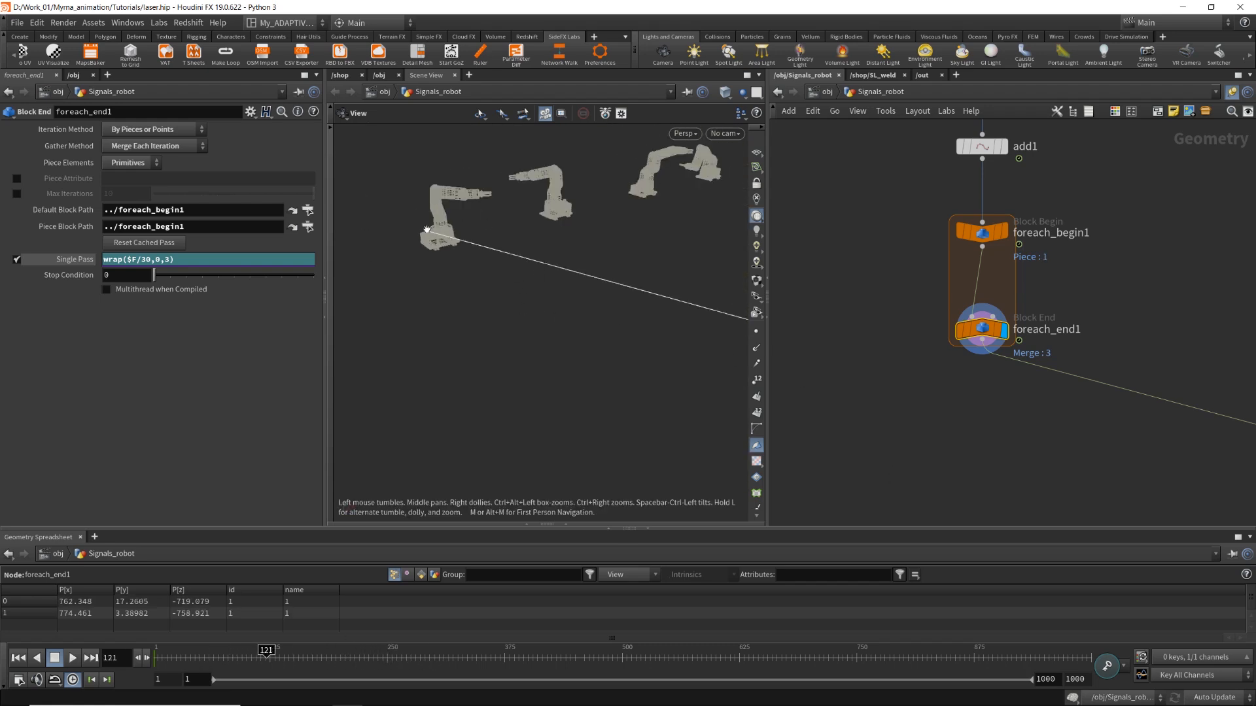
{"action": "left_click_drag", "start_coordinate": [675, 251], "coordinate": [503, 223]}
{"action": "left_click_drag", "start_coordinate": [579, 252], "coordinate": [583, 334]}
{"action": "scroll", "coordinate": [582, 334], "scroll_direction": "up", "scroll_amount": 6}
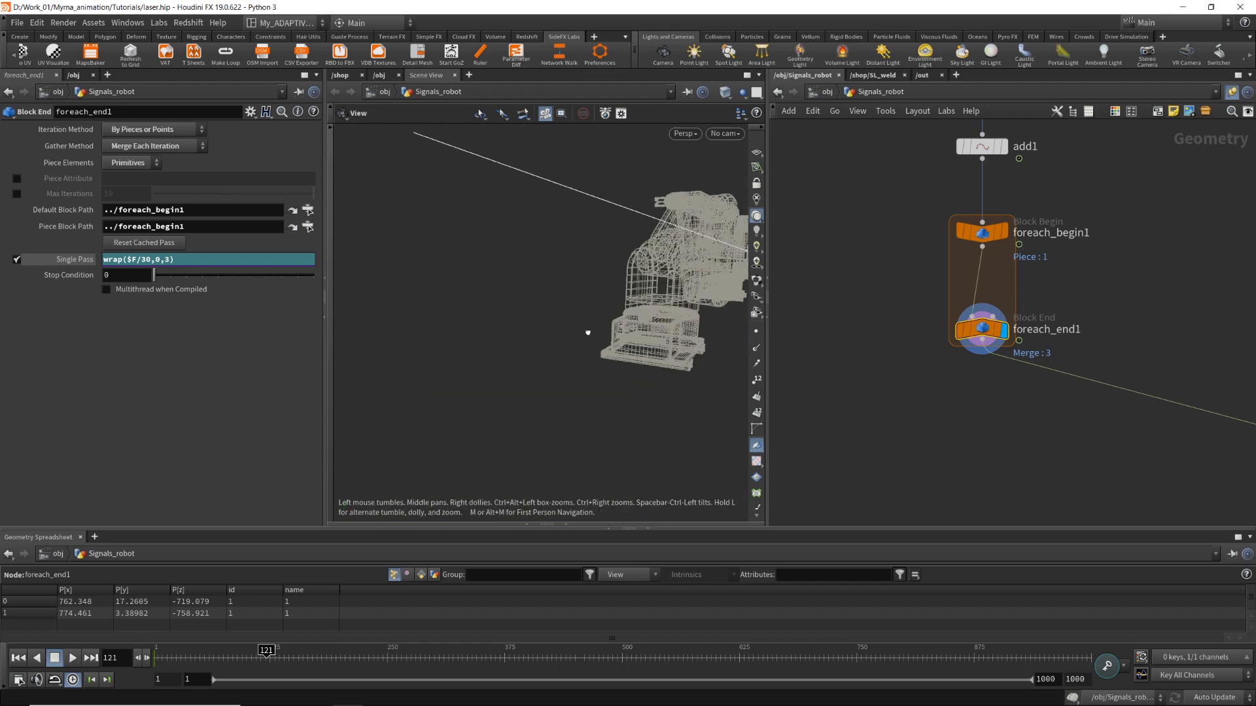
{"action": "left_click_drag", "start_coordinate": [267, 658], "coordinate": [321, 659]}
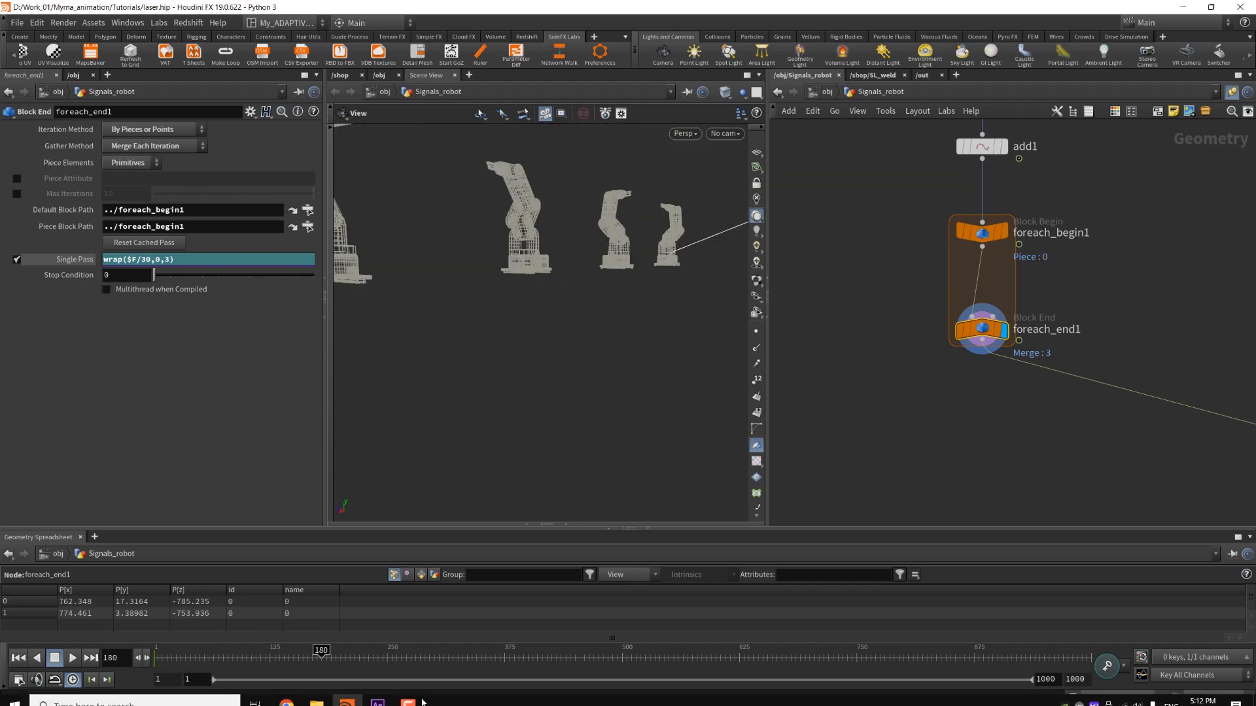
Switch to After Effects and scrub the visban_1920x1080 composition to examine the laser signals in the rendered animation.
{"action": "left_click", "coordinate": [377, 703]}
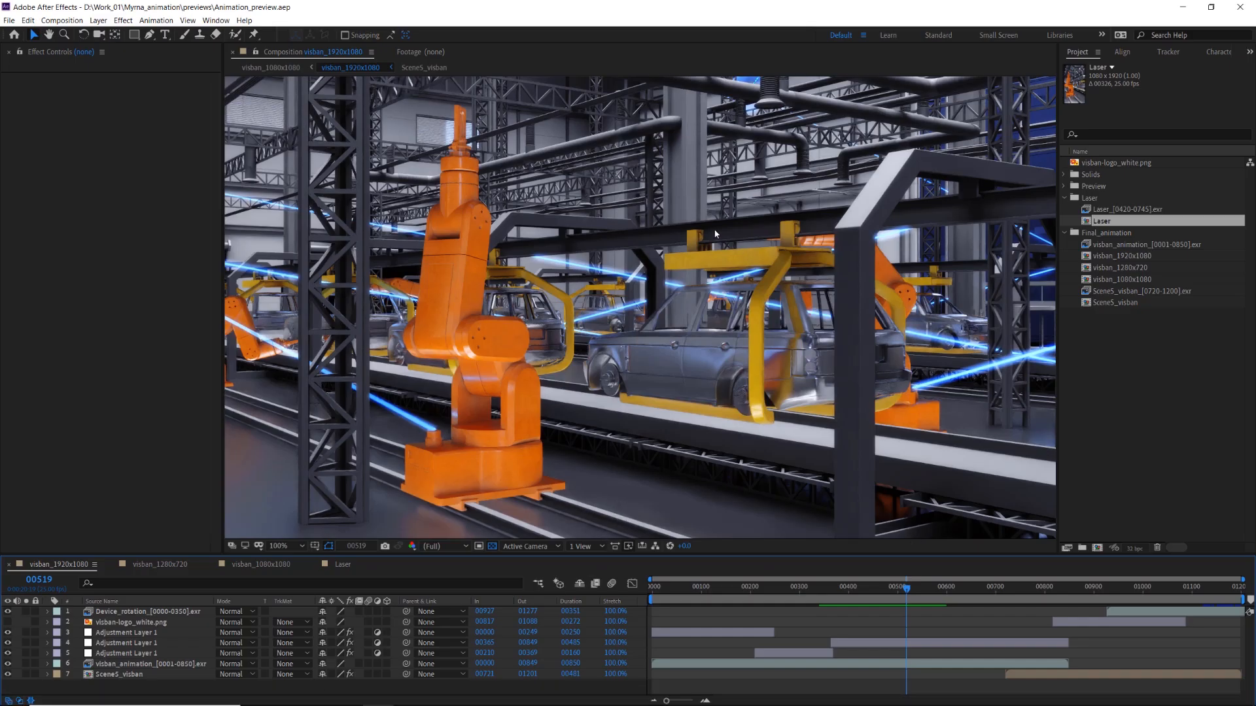
{"action": "mouse_move", "coordinate": [906, 591]}
{"action": "left_mouse_down"}
{"action": "mouse_move", "coordinate": [869, 588]}
{"action": "mouse_move", "coordinate": [901, 588]}
{"action": "left_mouse_up"}
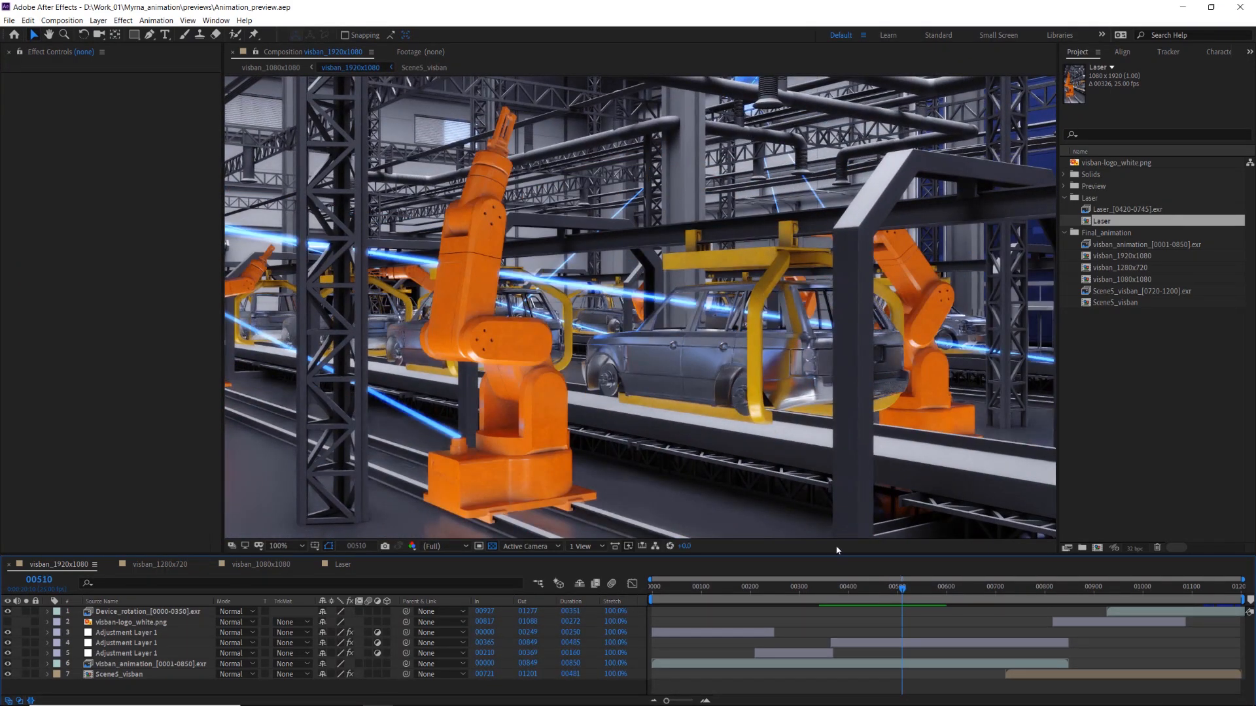
{"action": "left_click_drag", "start_coordinate": [901, 590], "coordinate": [927, 592]}
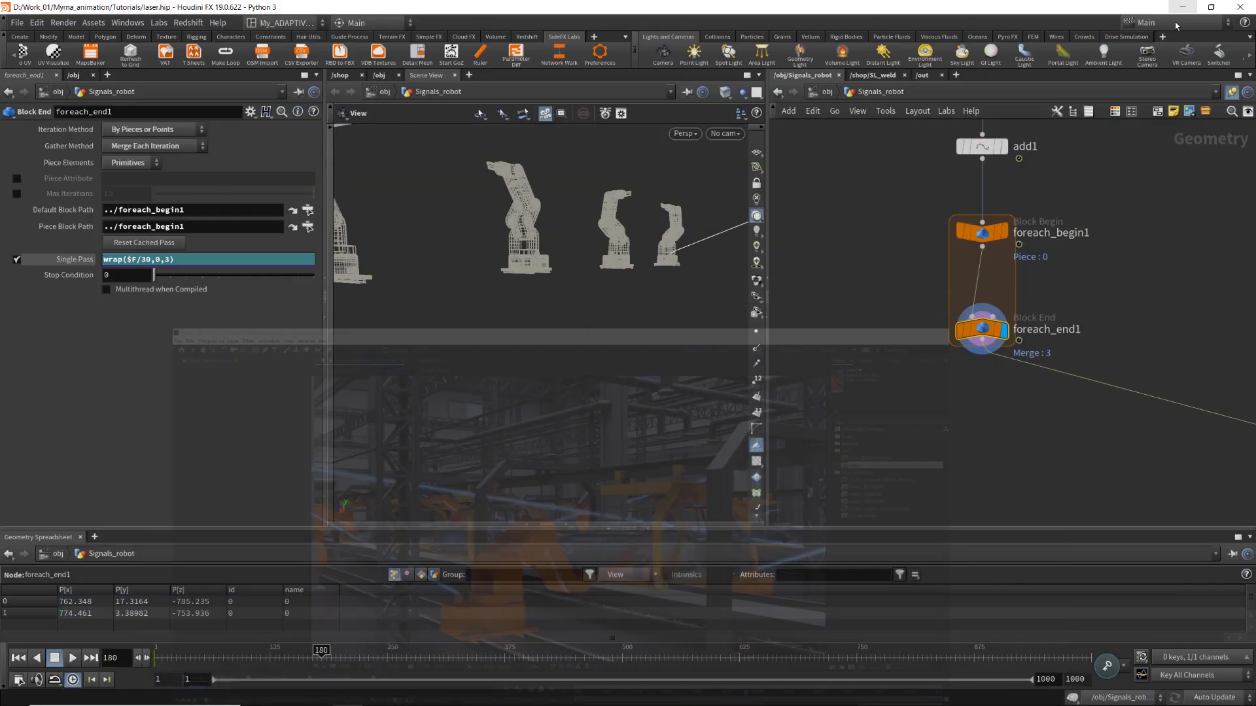
Back in Houdini, display foreach_end4 and select foreach_end3 to examine their Single Pass expressions.
{"action": "key", "text": "h"}
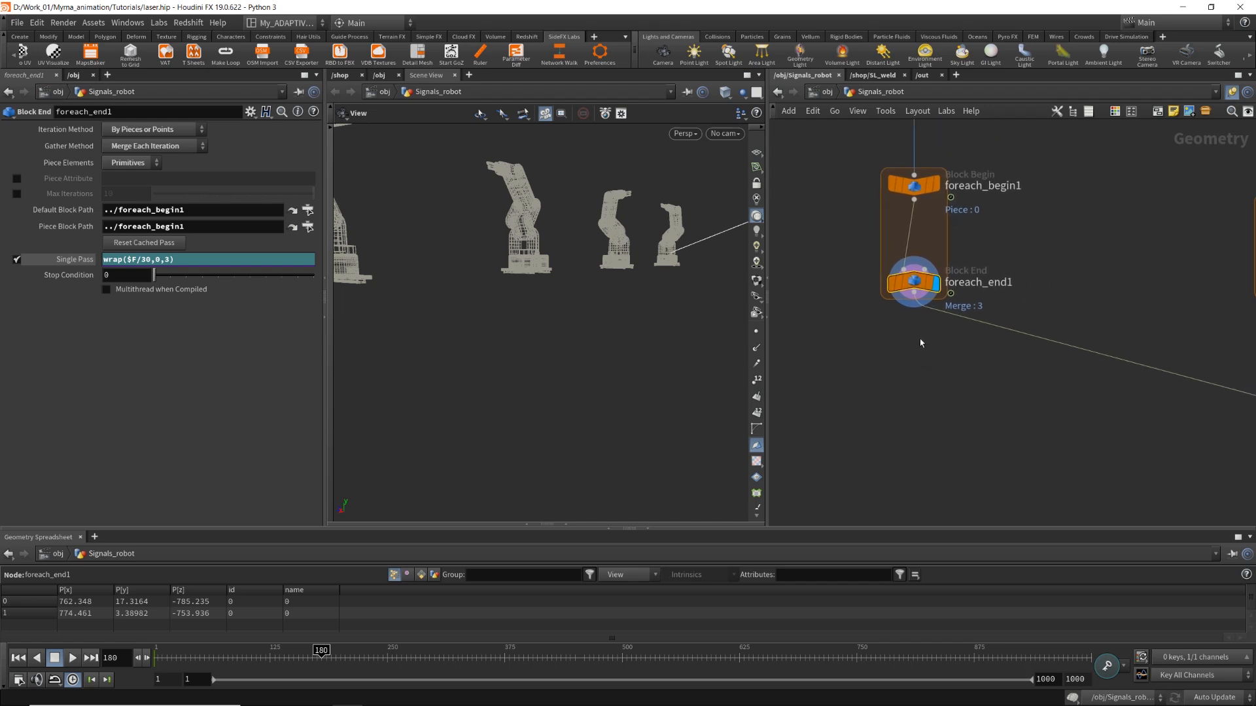
{"action": "scroll", "coordinate": [1150, 334], "scroll_direction": "up", "scroll_amount": 5}
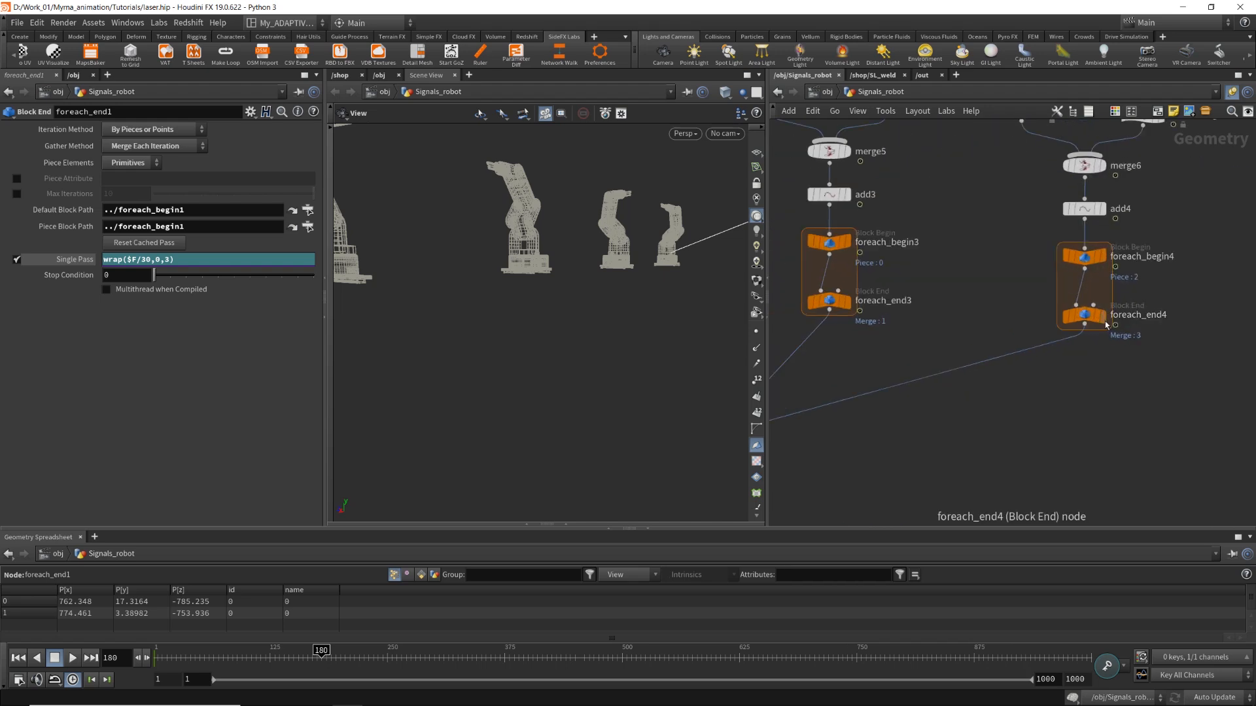
{"action": "left_click", "coordinate": [1131, 328]}
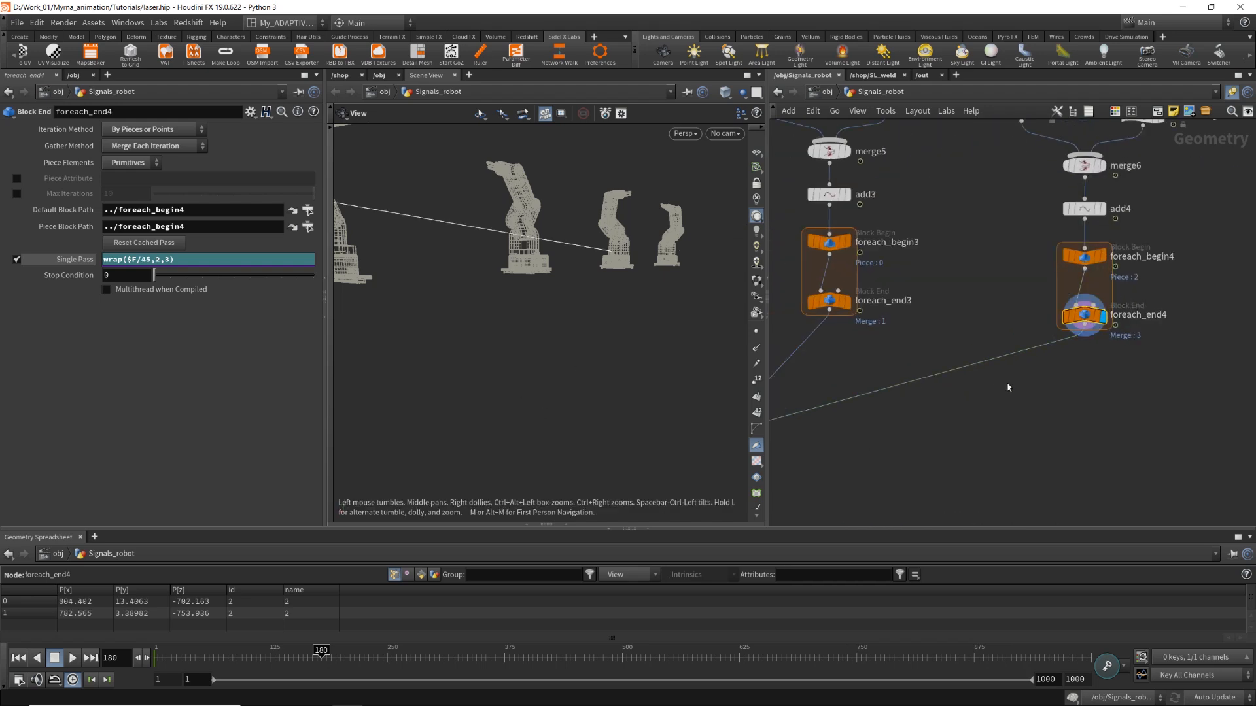
{"action": "scroll", "coordinate": [1085, 363], "scroll_direction": "down", "scroll_amount": 4}
{"action": "mouse_move", "coordinate": [970, 336]}
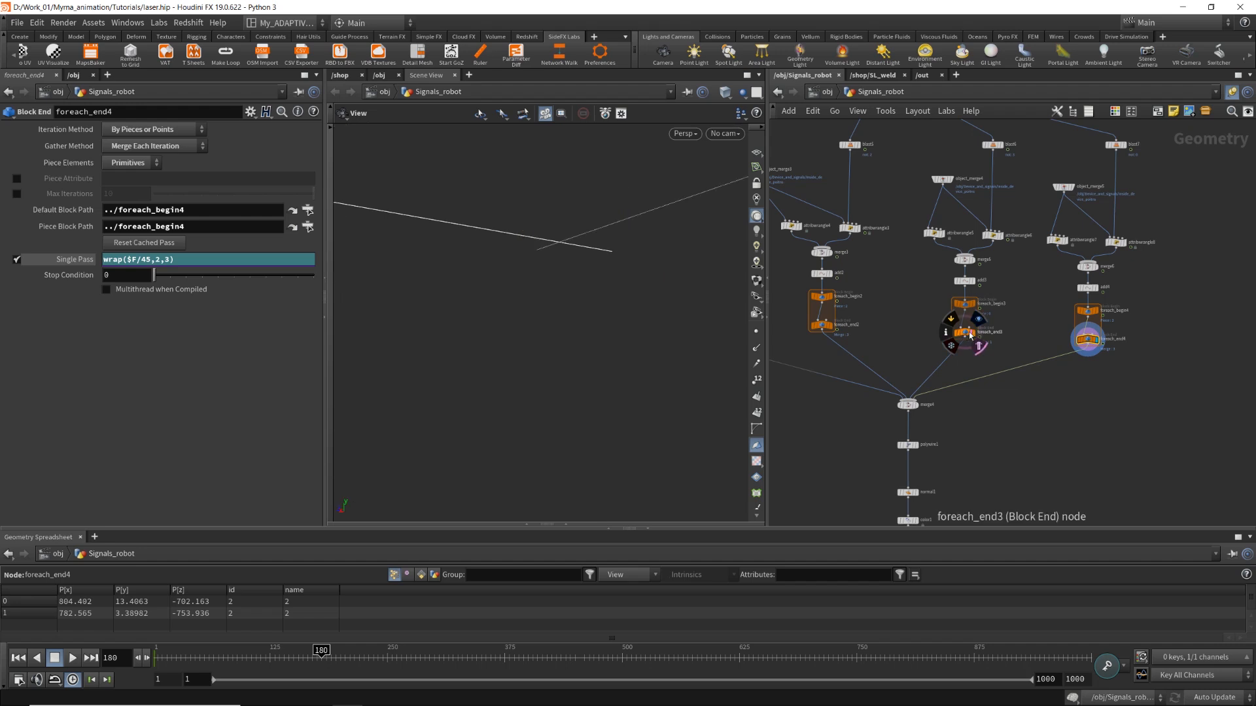
{"action": "left_click", "coordinate": [967, 334]}
{"action": "scroll", "coordinate": [1107, 445], "scroll_direction": "down", "scroll_amount": 4}
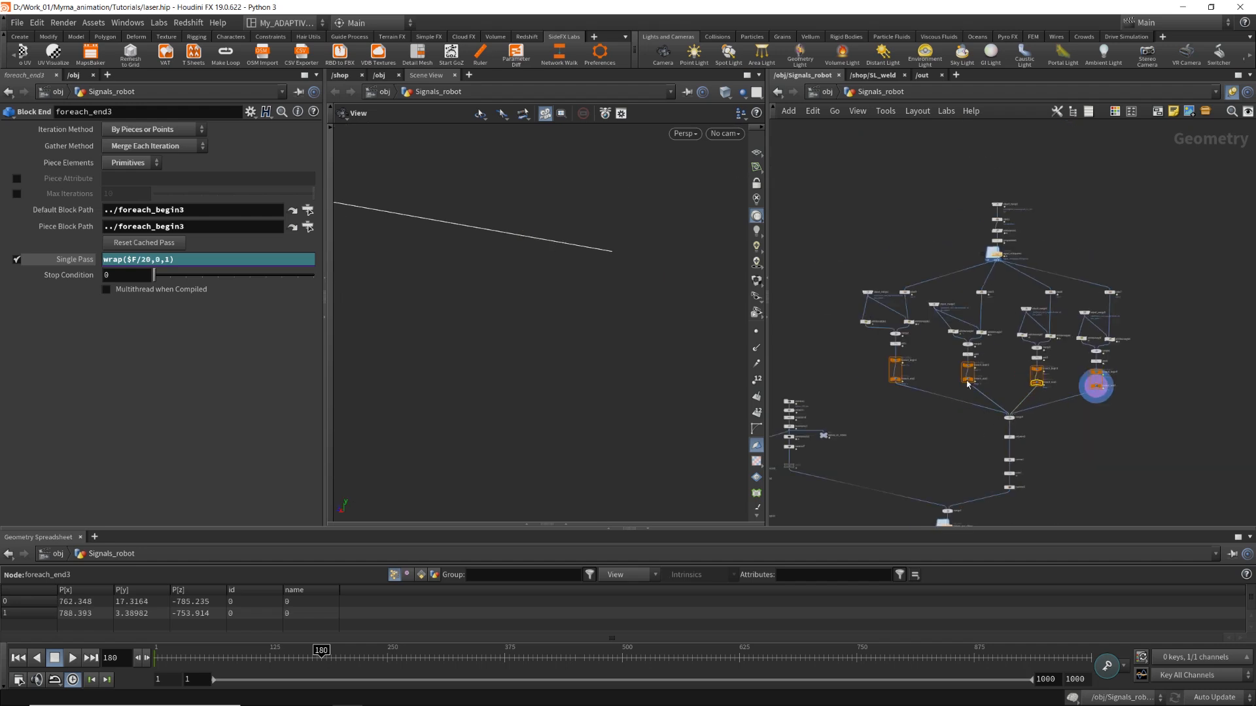
Display foreach_end2 and frame its signal line in the viewport.
{"action": "scroll", "coordinate": [967, 376], "scroll_direction": "up", "scroll_amount": 5}
{"action": "left_click", "coordinate": [980, 375]}
{"action": "left_click", "coordinate": [968, 374]}
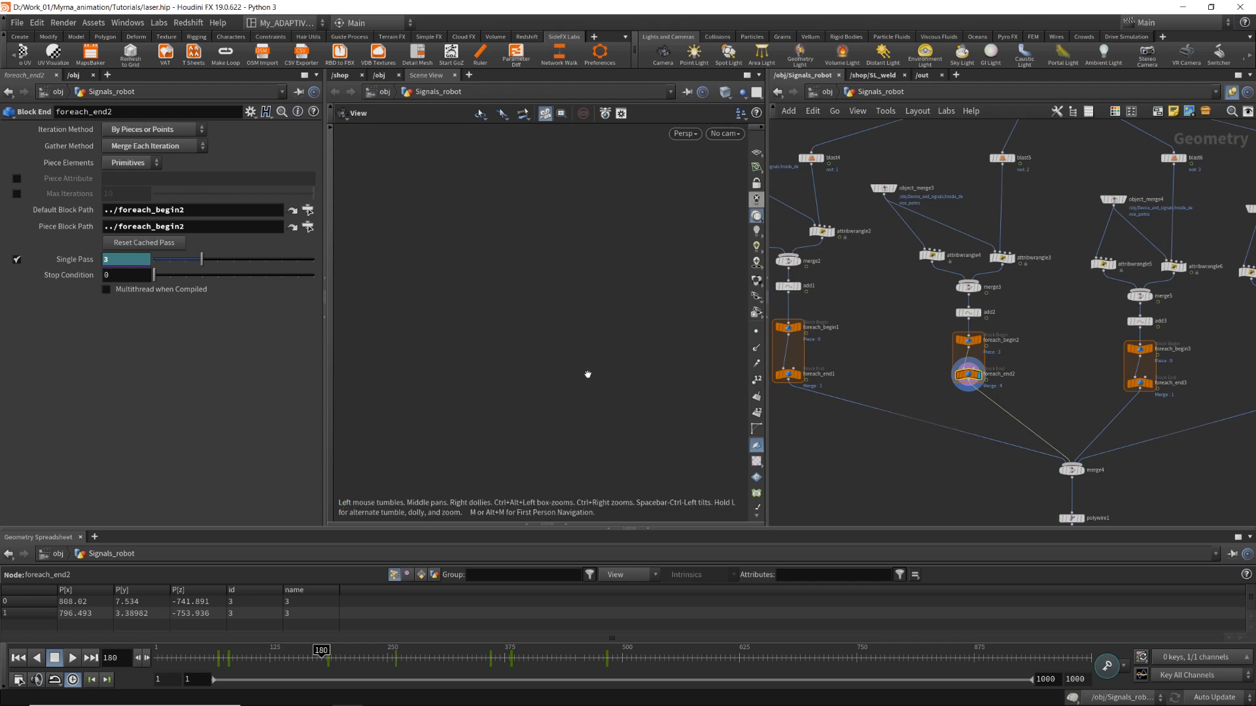
{"action": "key", "text": "g"}
{"action": "left_click_drag", "start_coordinate": [566, 355], "coordinate": [522, 369]}
{"action": "scroll", "coordinate": [981, 346], "scroll_direction": "down", "scroll_amount": 6}
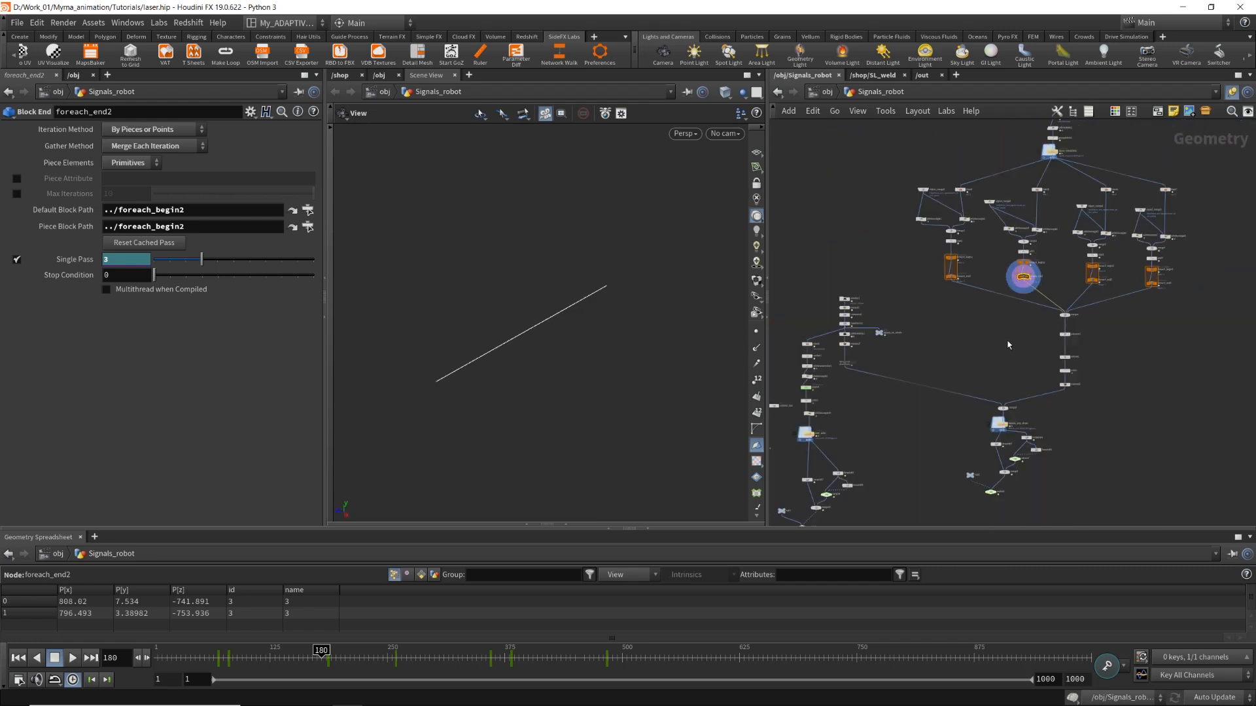
Template the signals_on_robots node and show the other scene objects around the robot whose signal line is displayed.
{"action": "scroll", "coordinate": [966, 342], "scroll_direction": "up", "scroll_amount": 8}
{"action": "left_click", "coordinate": [970, 412]}
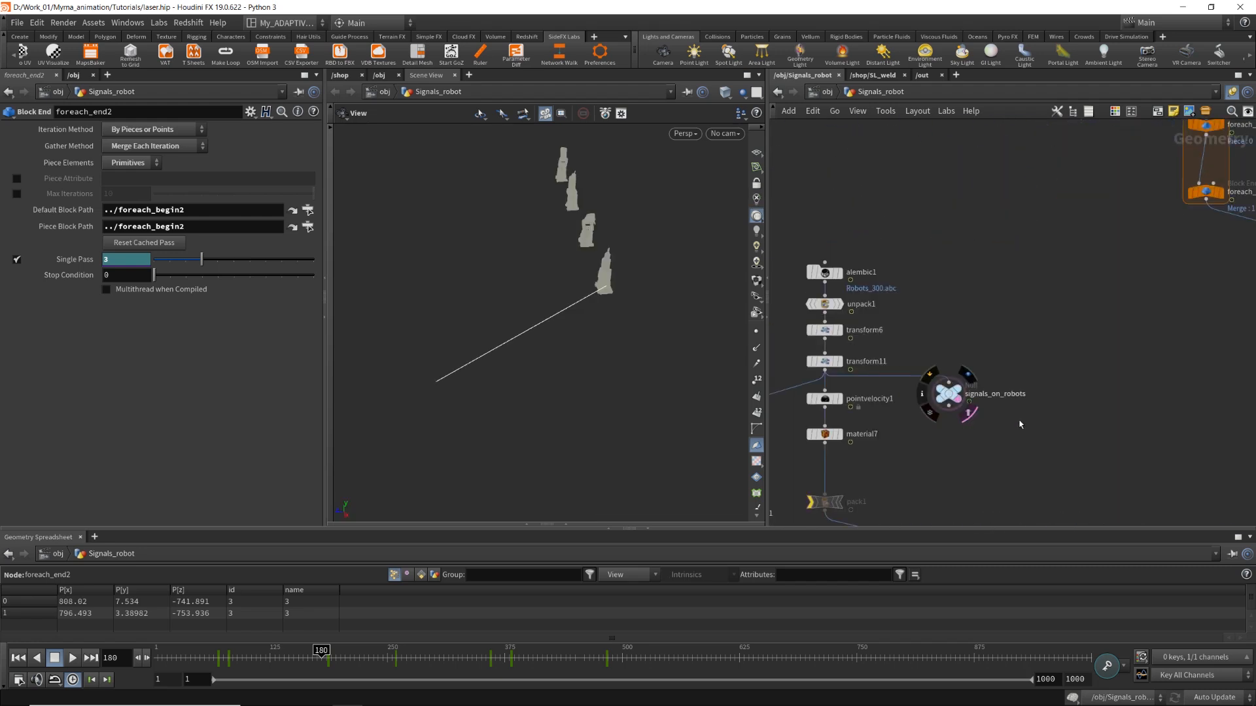
{"action": "left_click_drag", "start_coordinate": [611, 318], "coordinate": [366, 236]}
{"action": "left_click", "coordinate": [743, 92]}
{"action": "left_click", "coordinate": [753, 121]}
{"action": "left_click_drag", "start_coordinate": [536, 288], "coordinate": [579, 317]}
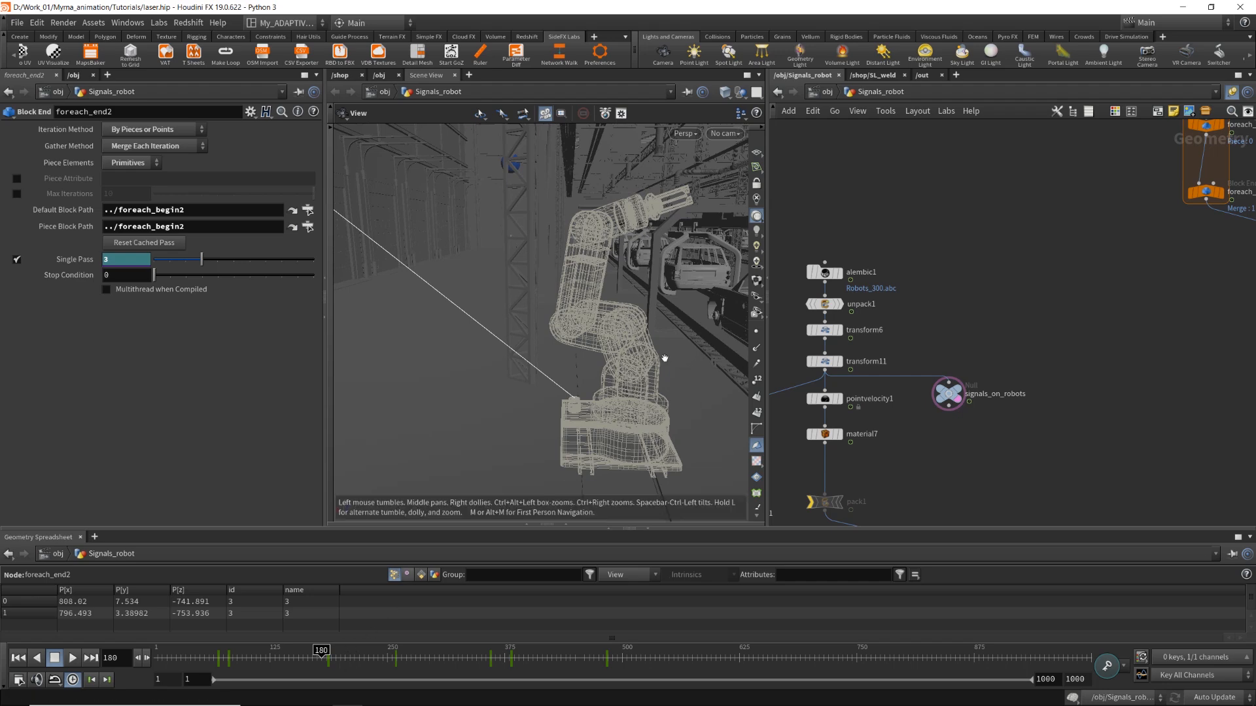
{"action": "middle_click_drag", "start_coordinate": [667, 361], "coordinate": [747, 372]}
Frame foreach_end2 in the network and scrub to frame 187 to examine how its keyframed Single Pass switches the line between devices.
{"action": "middle_click_drag", "start_coordinate": [1034, 319], "coordinate": [997, 340]}
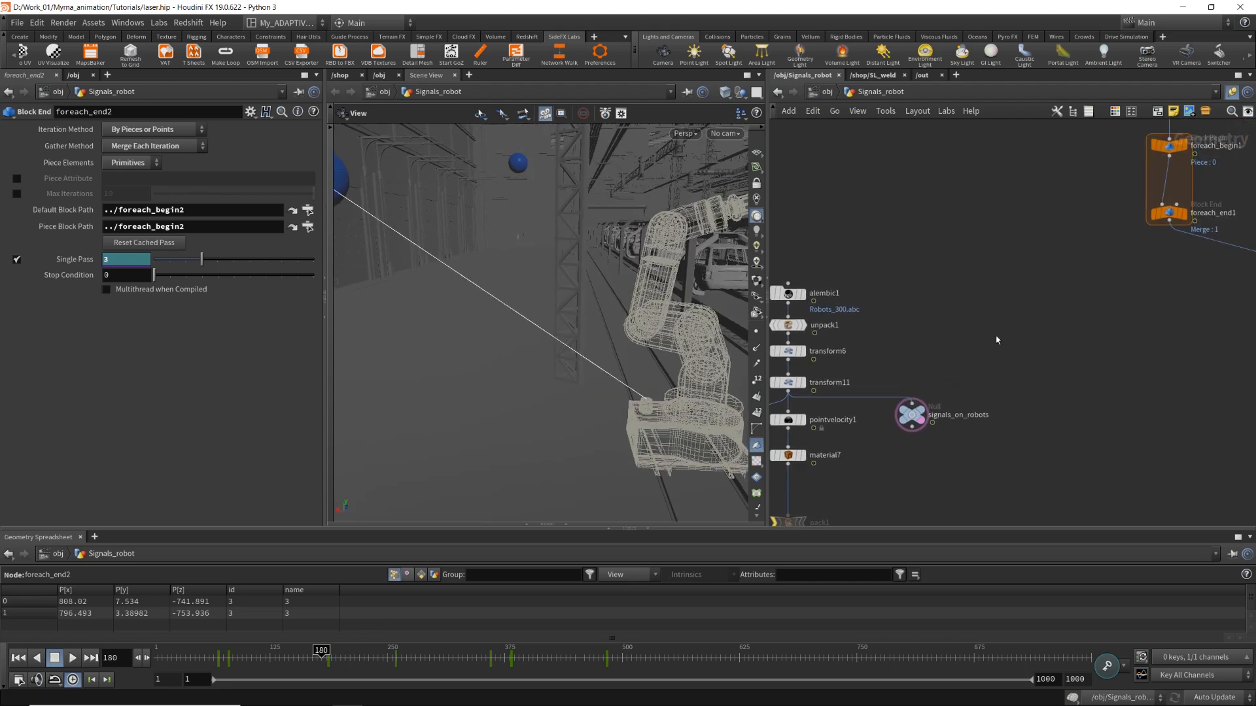
{"action": "key", "text": "f"}
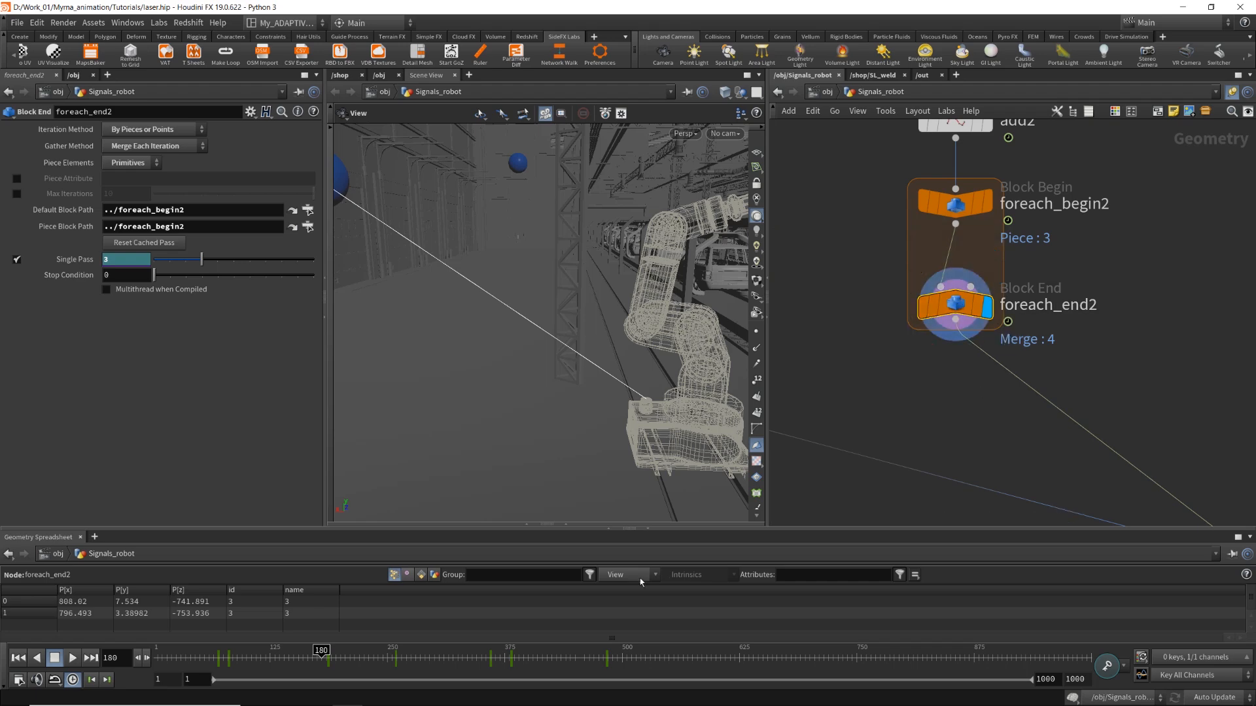
{"action": "right_click_drag", "start_coordinate": [582, 350], "coordinate": [536, 325]}
{"action": "mouse_move", "coordinate": [536, 325]}
{"action": "middle_mouse_down"}
{"action": "mouse_move", "coordinate": [633, 324]}
{"action": "mouse_move", "coordinate": [543, 325]}
{"action": "middle_mouse_up"}
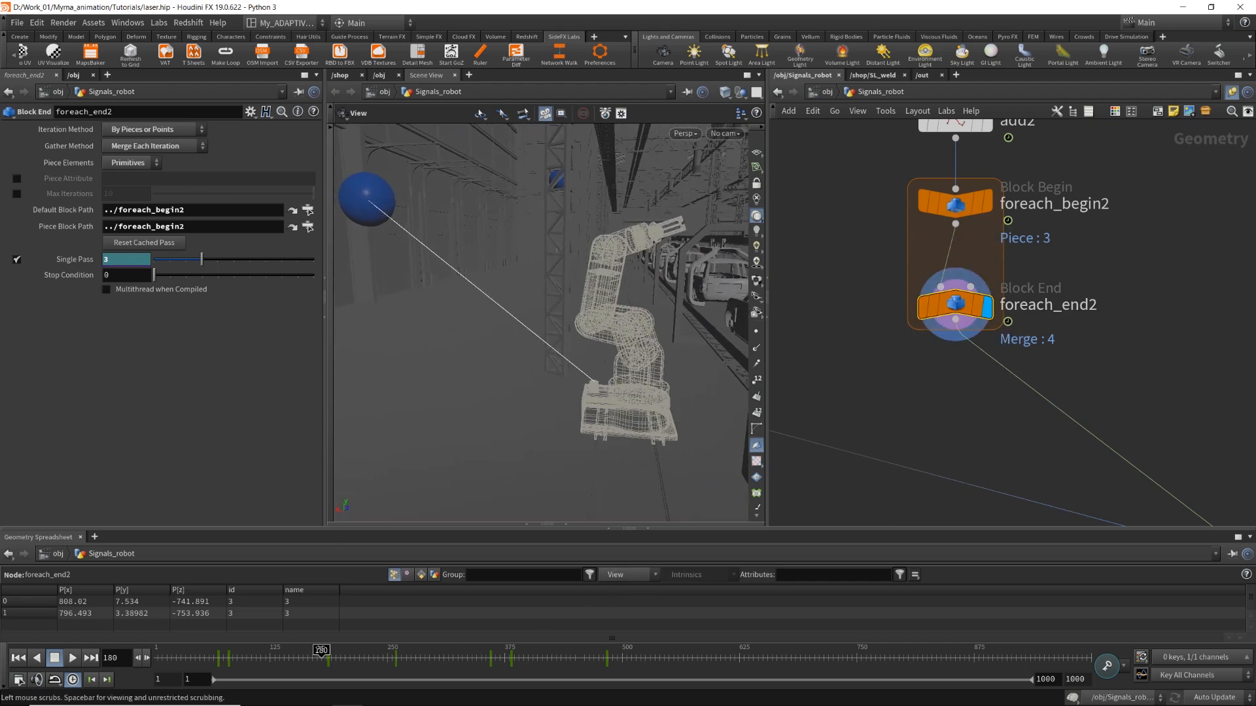
{"action": "left_click_drag", "start_coordinate": [321, 651], "coordinate": [327, 651]}
{"action": "left_click_drag", "start_coordinate": [324, 651], "coordinate": [327, 651]}
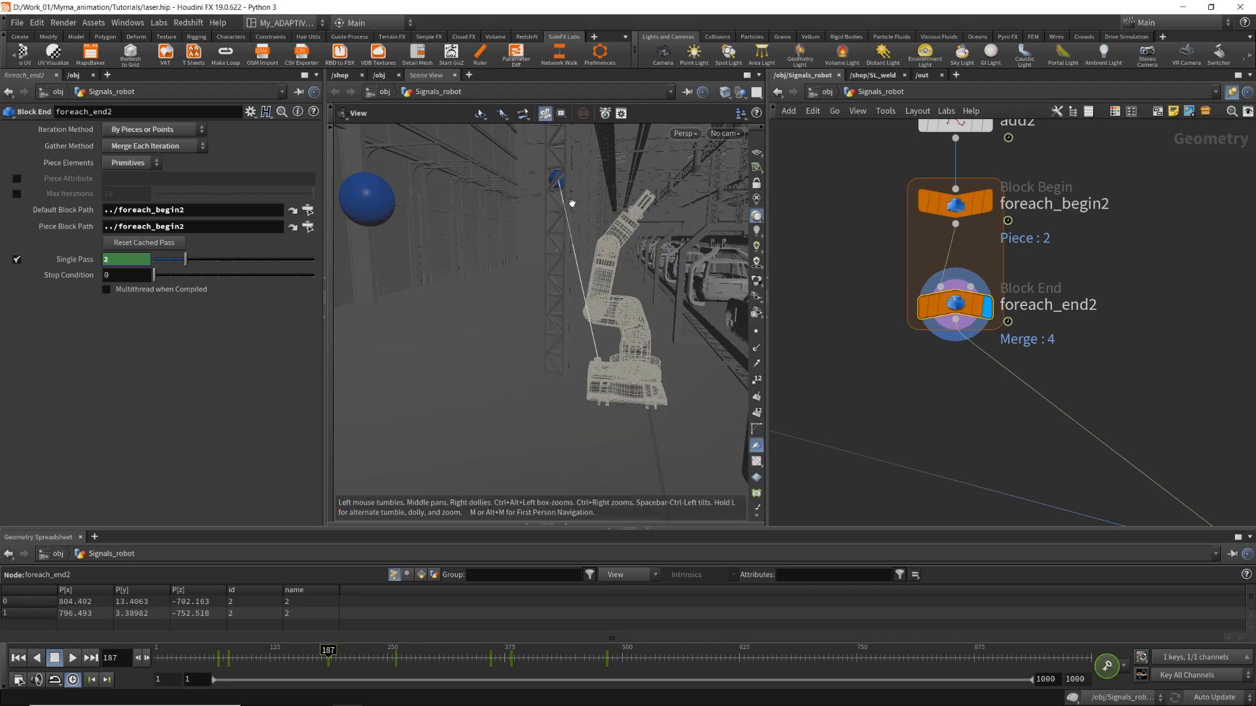
Step between frames 186 and 187 to compare which device foreach_end2's signal line connects to on either side of its Single Pass keyframe.
{"action": "left_click", "coordinate": [316, 660]}
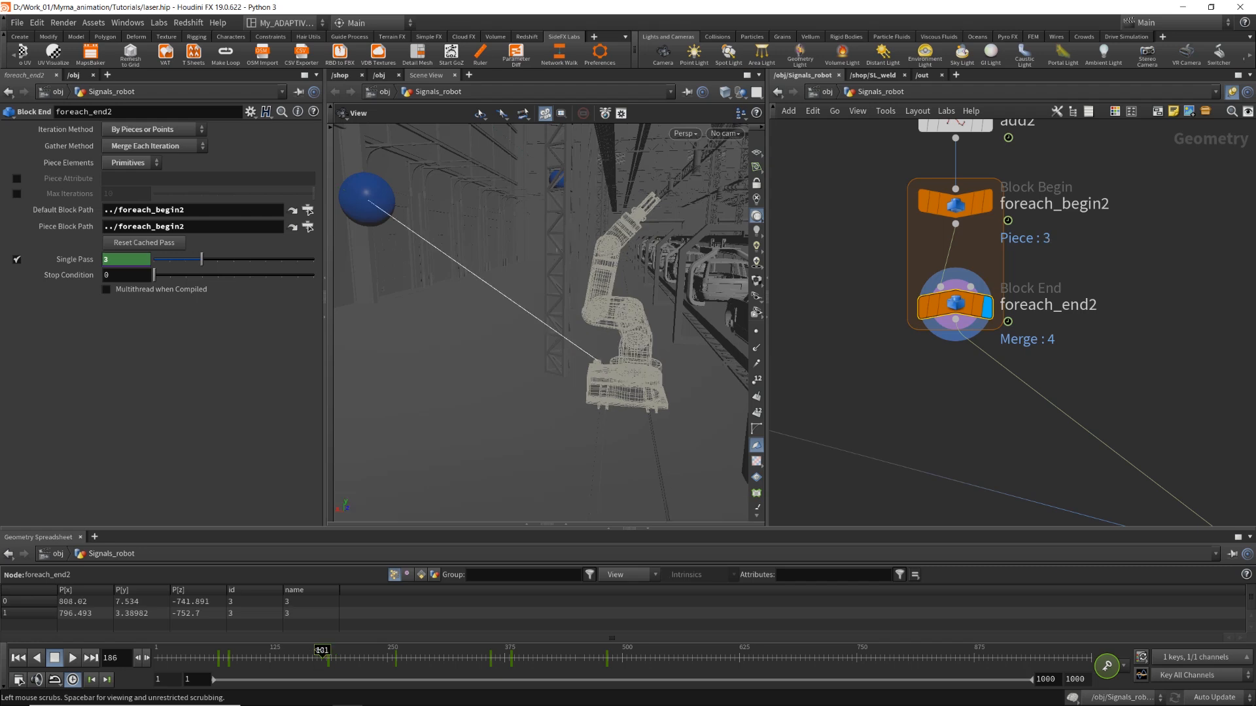
{"action": "left_click", "coordinate": [107, 680]}
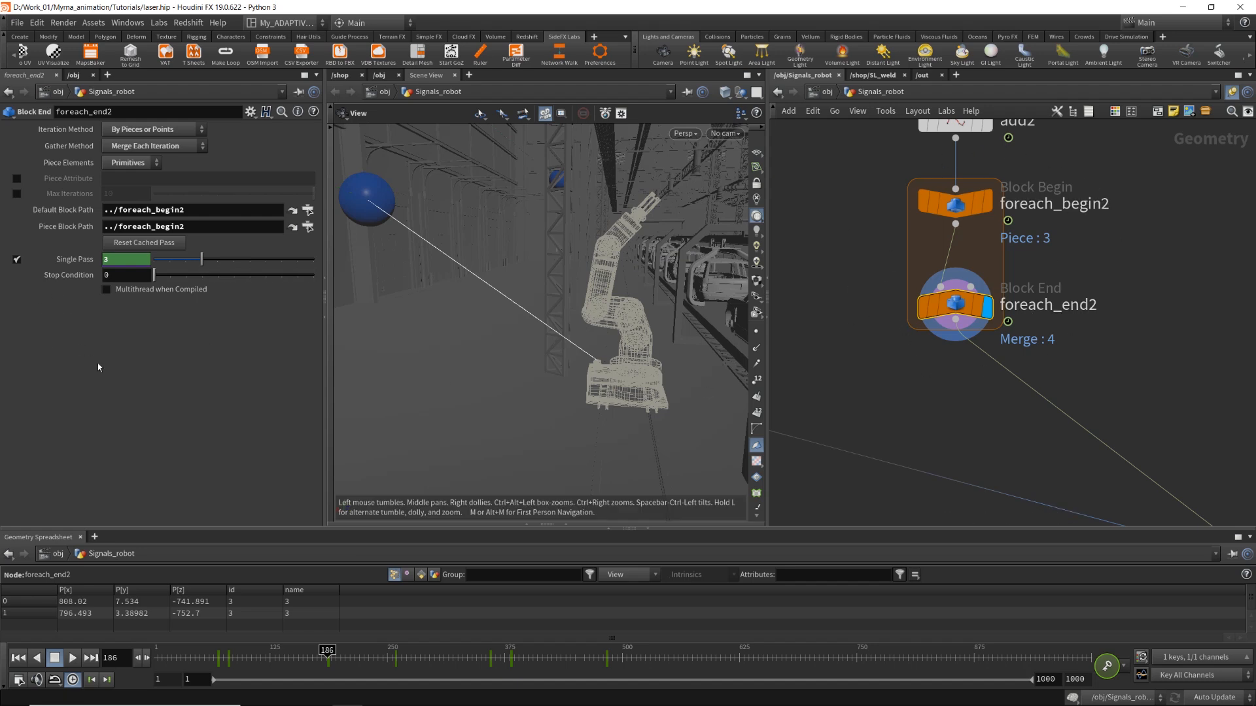
{"action": "left_click", "coordinate": [107, 680]}
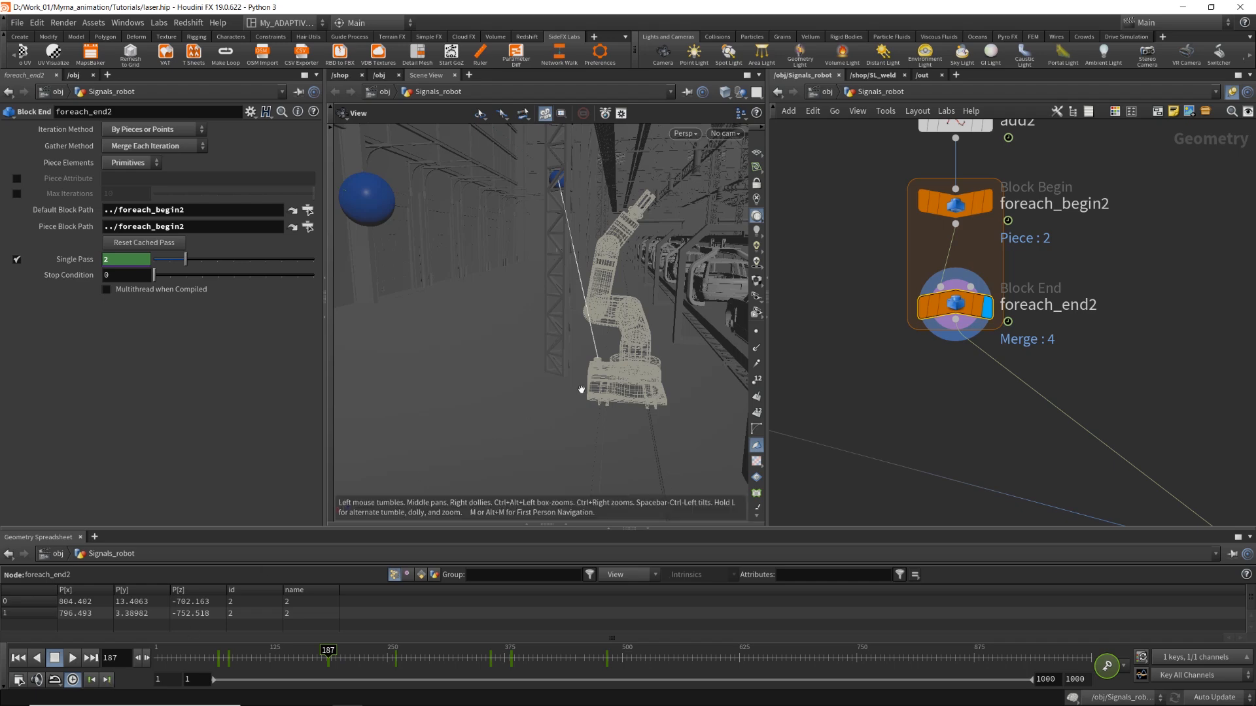
{"action": "left_click_drag", "start_coordinate": [644, 324], "coordinate": [616, 323]}
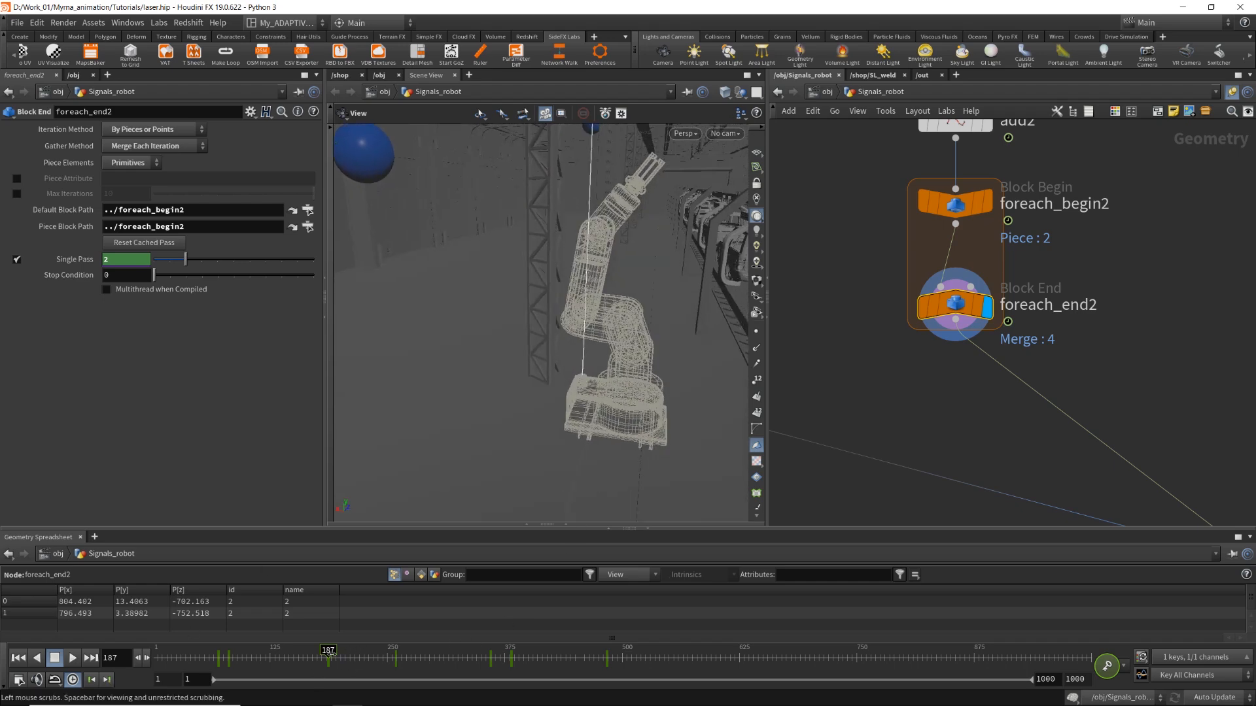
Scrub ahead past the Single Pass keyframe and back to frame 105, reframing the robot together with its signal line and the devices.
{"action": "left_click_drag", "start_coordinate": [328, 651], "coordinate": [368, 652]}
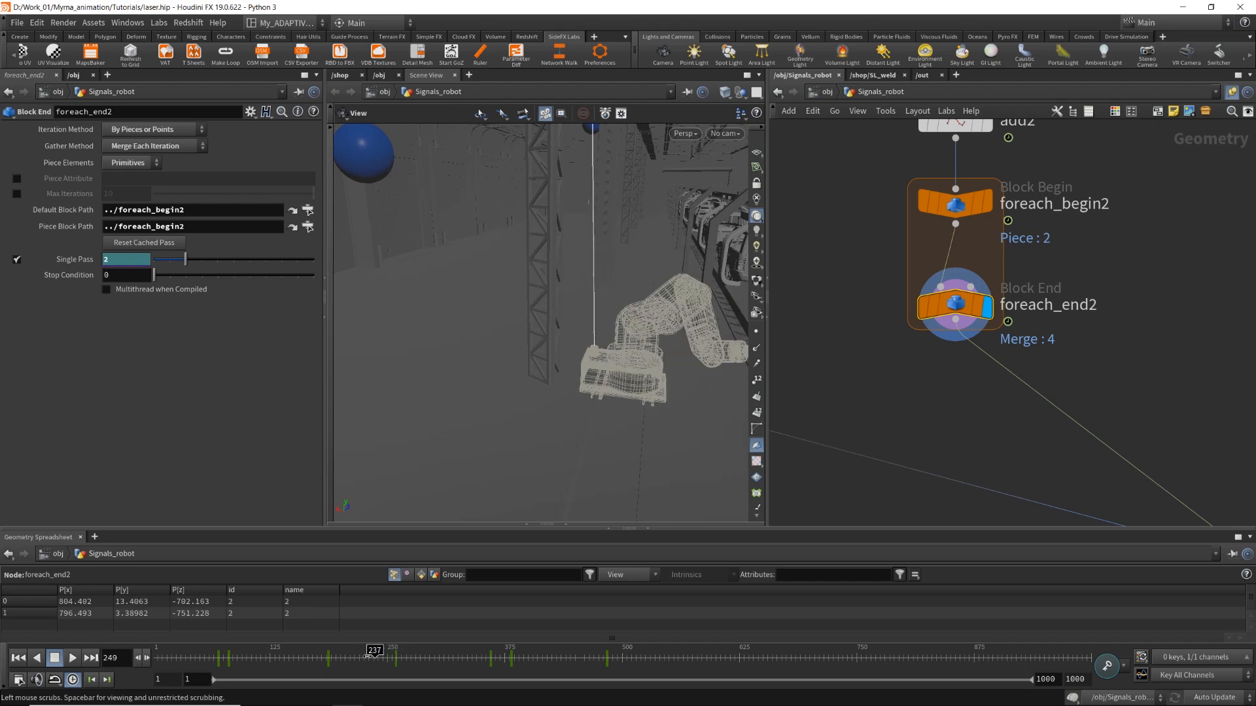
{"action": "scroll", "coordinate": [646, 242], "scroll_direction": "up", "scroll_amount": 3}
{"action": "mouse_move", "coordinate": [614, 238]}
{"action": "left_mouse_down"}
{"action": "mouse_move", "coordinate": [602, 227]}
{"action": "mouse_move", "coordinate": [633, 216]}
{"action": "mouse_move", "coordinate": [618, 244]}
{"action": "left_mouse_up"}
{"action": "scroll", "coordinate": [633, 216], "scroll_direction": "up", "scroll_amount": 6}
{"action": "left_click_drag", "start_coordinate": [372, 658], "coordinate": [251, 658]}
{"action": "key", "text": "g"}
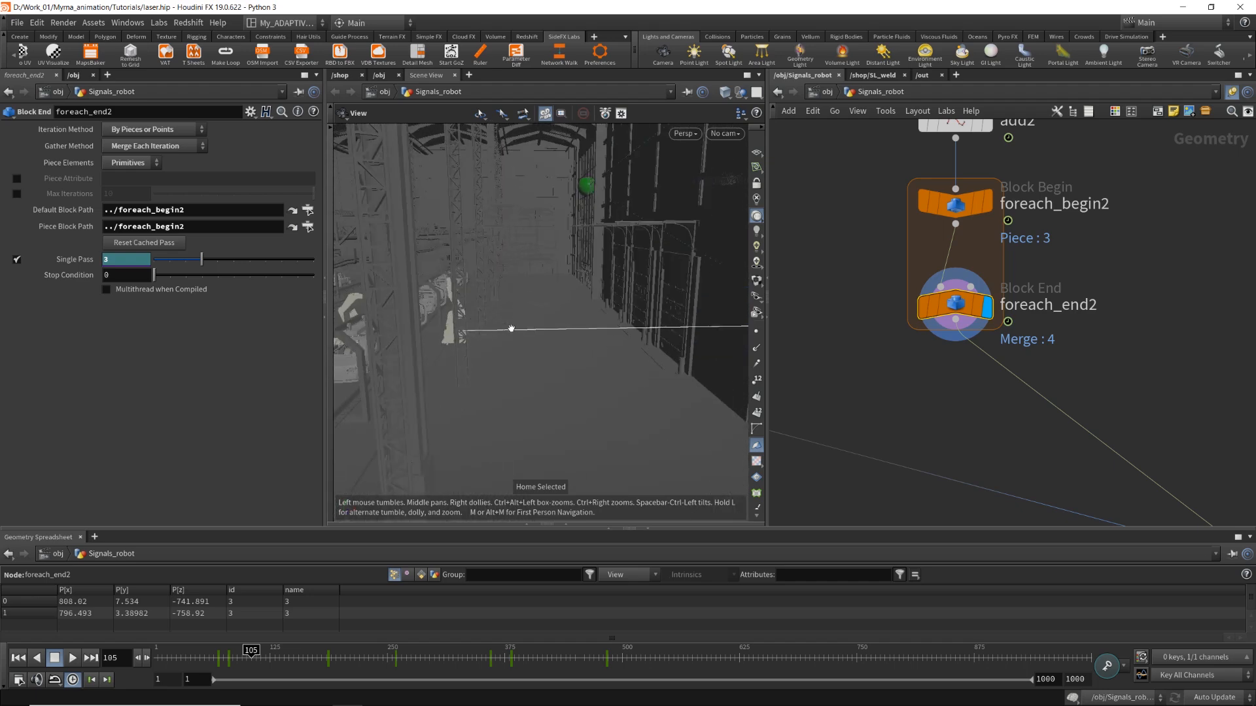
{"action": "left_click_drag", "start_coordinate": [510, 328], "coordinate": [324, 323]}
{"action": "left_click_drag", "start_coordinate": [484, 288], "coordinate": [487, 314]}
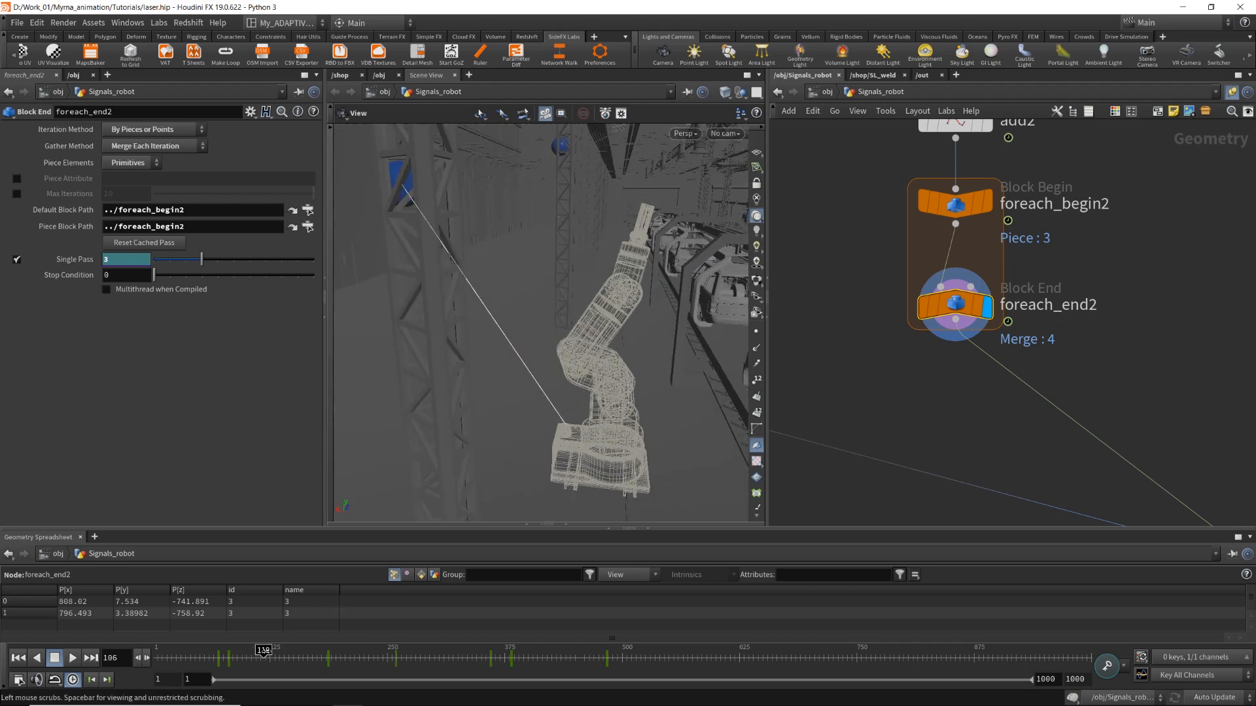
Scrub forward from frame 105 to frame 225 to follow the moving robot's signal line as it switches between the two devices.
{"action": "left_click_drag", "start_coordinate": [263, 651], "coordinate": [323, 664]}
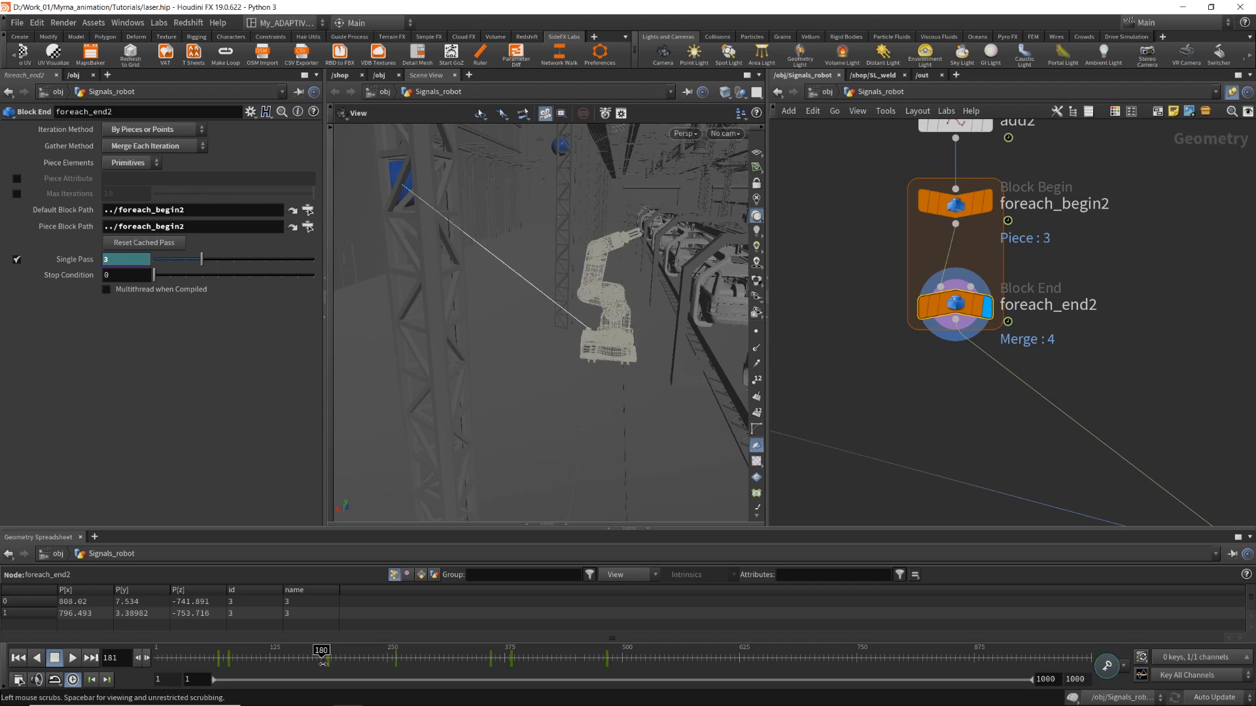
{"action": "scroll", "coordinate": [564, 359], "scroll_direction": "up", "scroll_amount": 3}
{"action": "left_click_drag", "start_coordinate": [572, 275], "coordinate": [559, 324]}
{"action": "scroll", "coordinate": [559, 323], "scroll_direction": "up", "scroll_amount": 2}
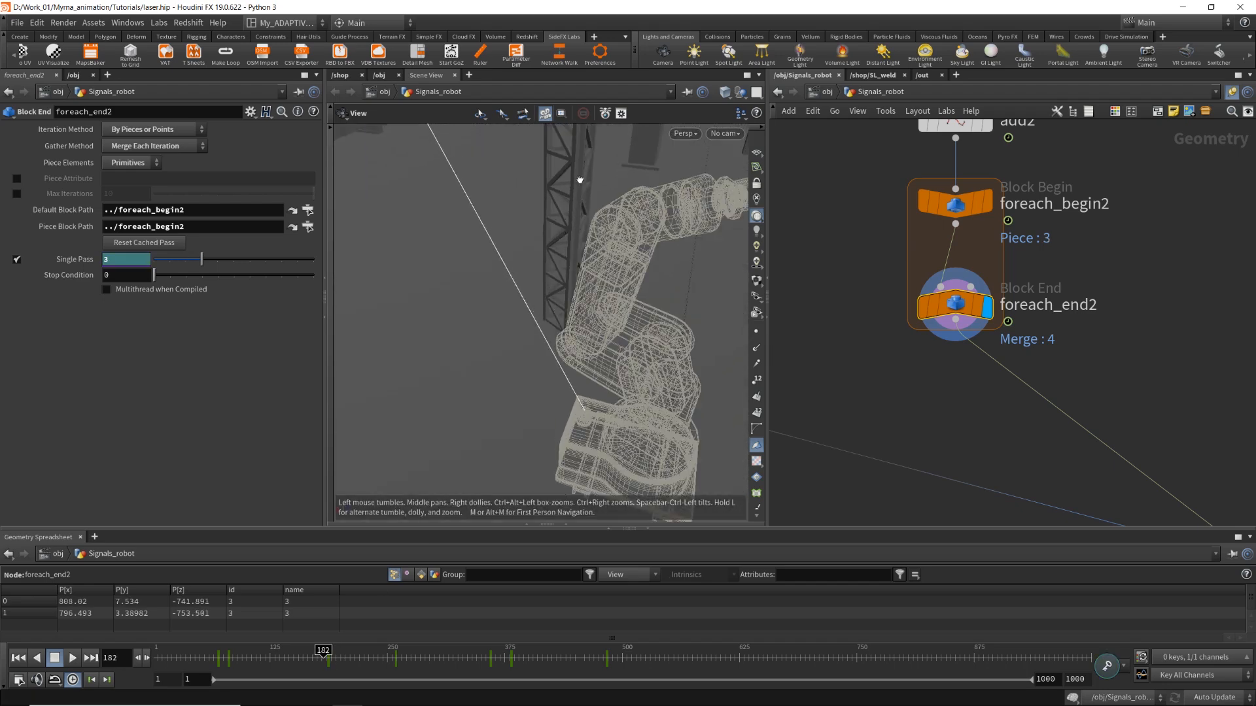
{"action": "left_click_drag", "start_coordinate": [323, 654], "coordinate": [364, 655]}
{"action": "mouse_move", "coordinate": [641, 172]}
{"action": "left_mouse_down"}
{"action": "mouse_move", "coordinate": [631, 146]}
{"action": "mouse_move", "coordinate": [566, 147]}
{"action": "mouse_move", "coordinate": [589, 172]}
{"action": "mouse_move", "coordinate": [635, 157]}
{"action": "left_mouse_up"}
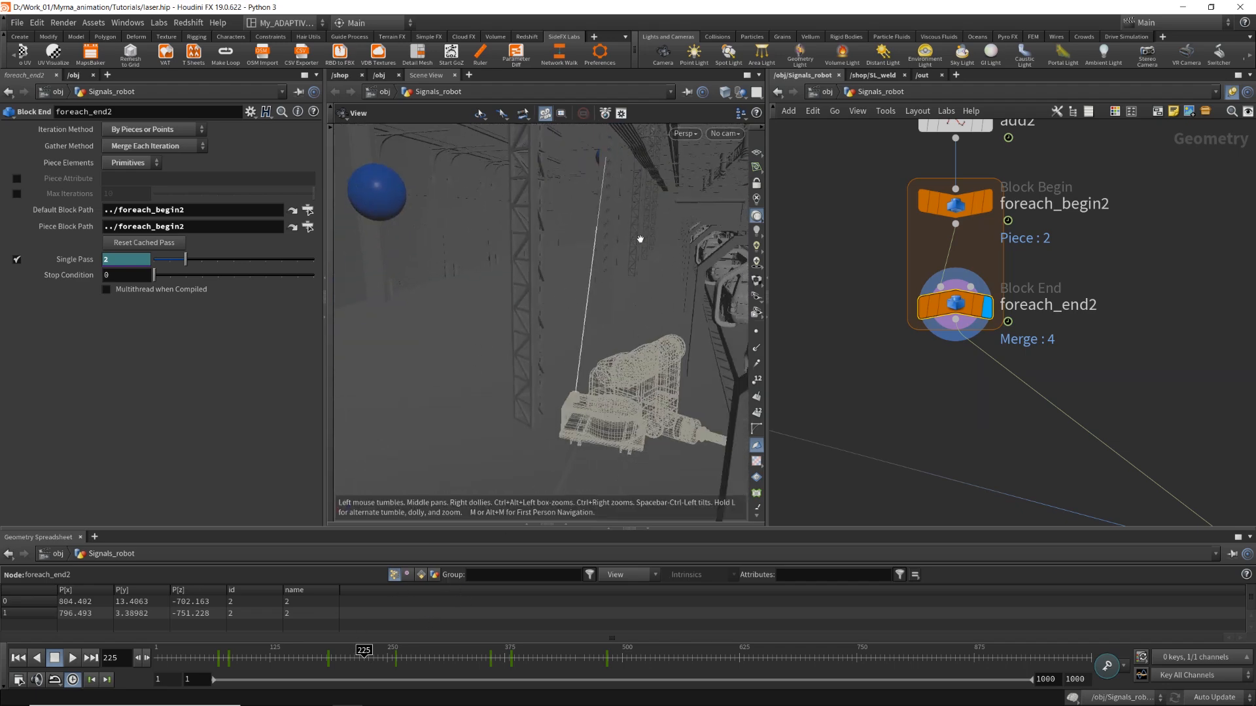
Show all objects unghosted with Smooth Shaded display and scrub to frame 387 to follow the robot's signal line.
{"action": "left_click", "coordinate": [735, 94]}
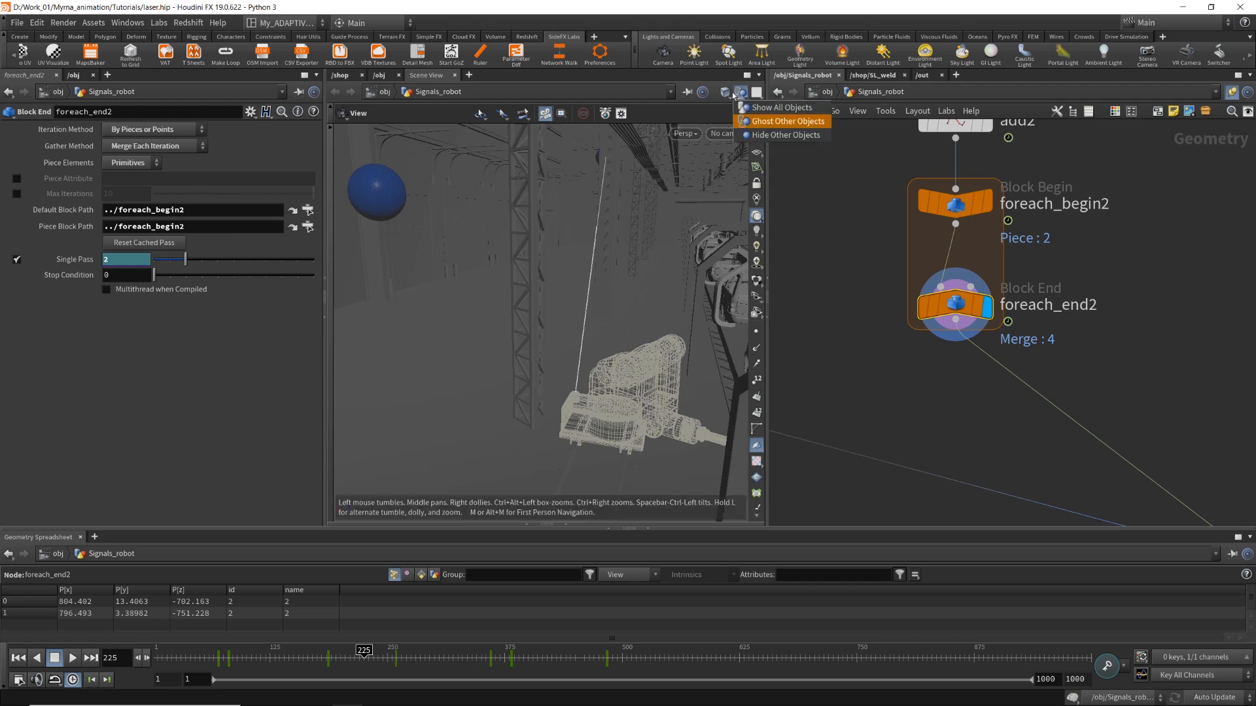
{"action": "left_click", "coordinate": [725, 93]}
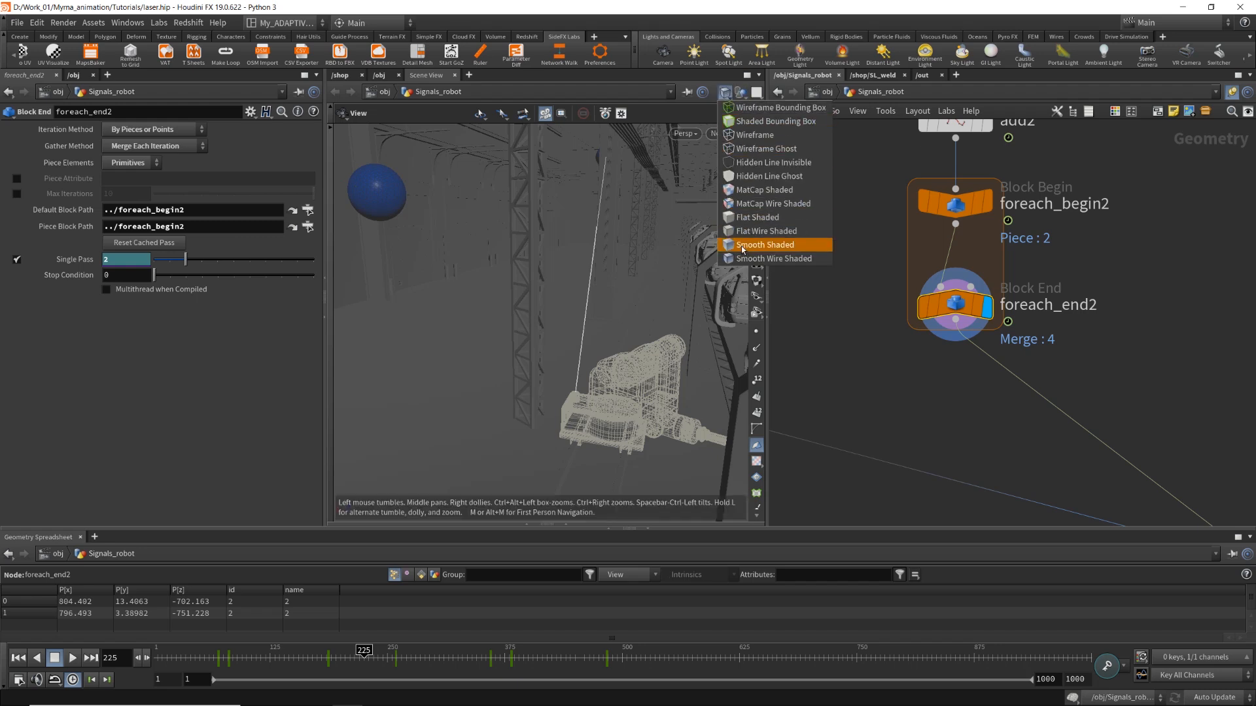
{"action": "left_click", "coordinate": [772, 247]}
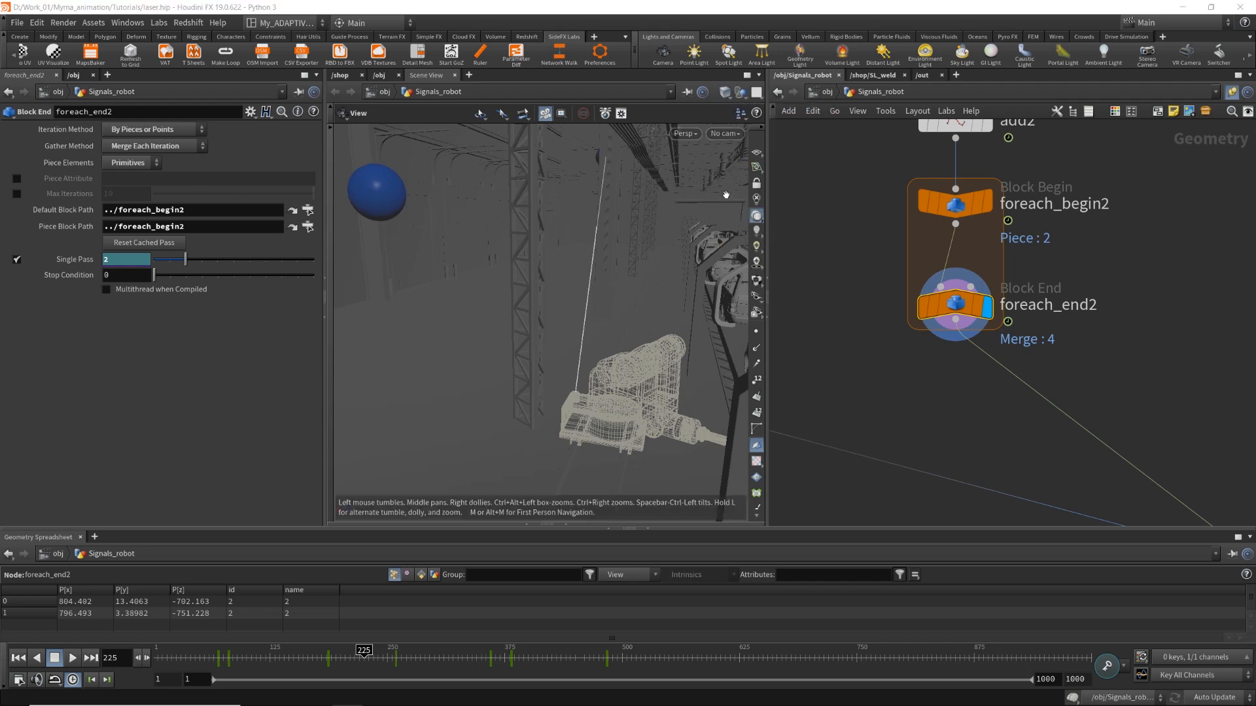
{"action": "left_click", "coordinate": [738, 94]}
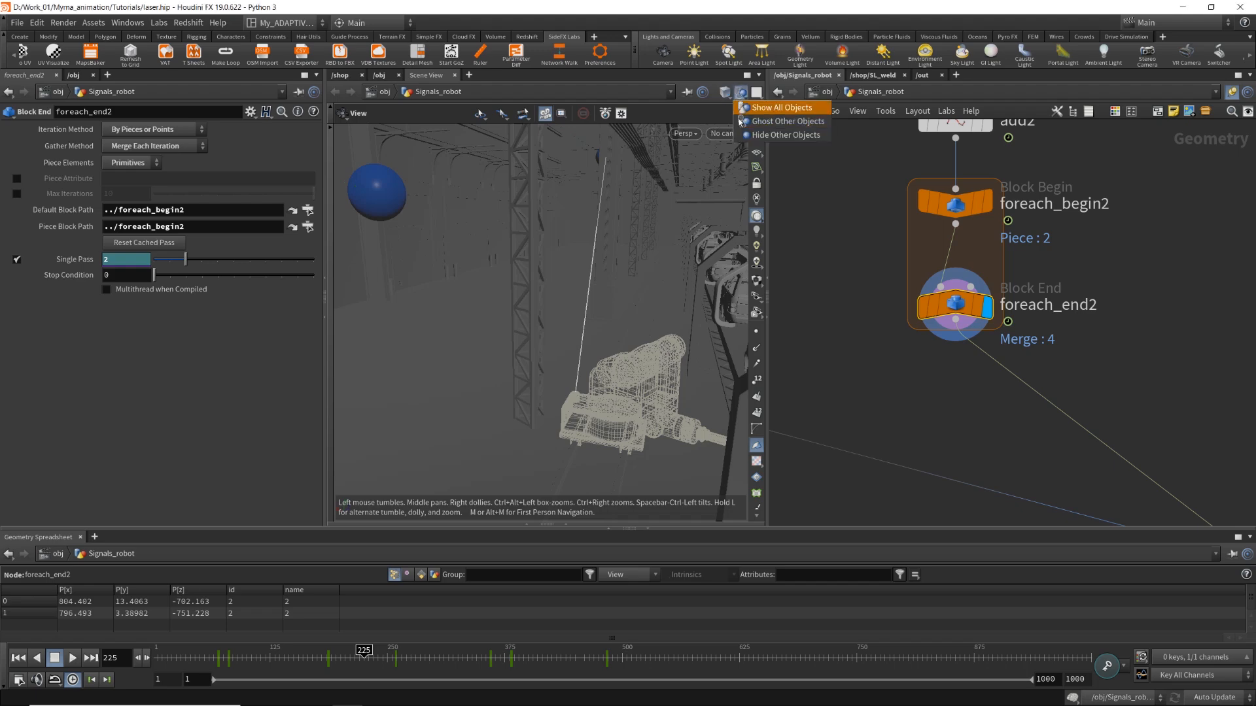
{"action": "left_click", "coordinate": [744, 106]}
{"action": "mouse_move", "coordinate": [621, 275]}
{"action": "left_mouse_down"}
{"action": "mouse_move", "coordinate": [567, 268]}
{"action": "mouse_move", "coordinate": [620, 259]}
{"action": "left_mouse_up"}
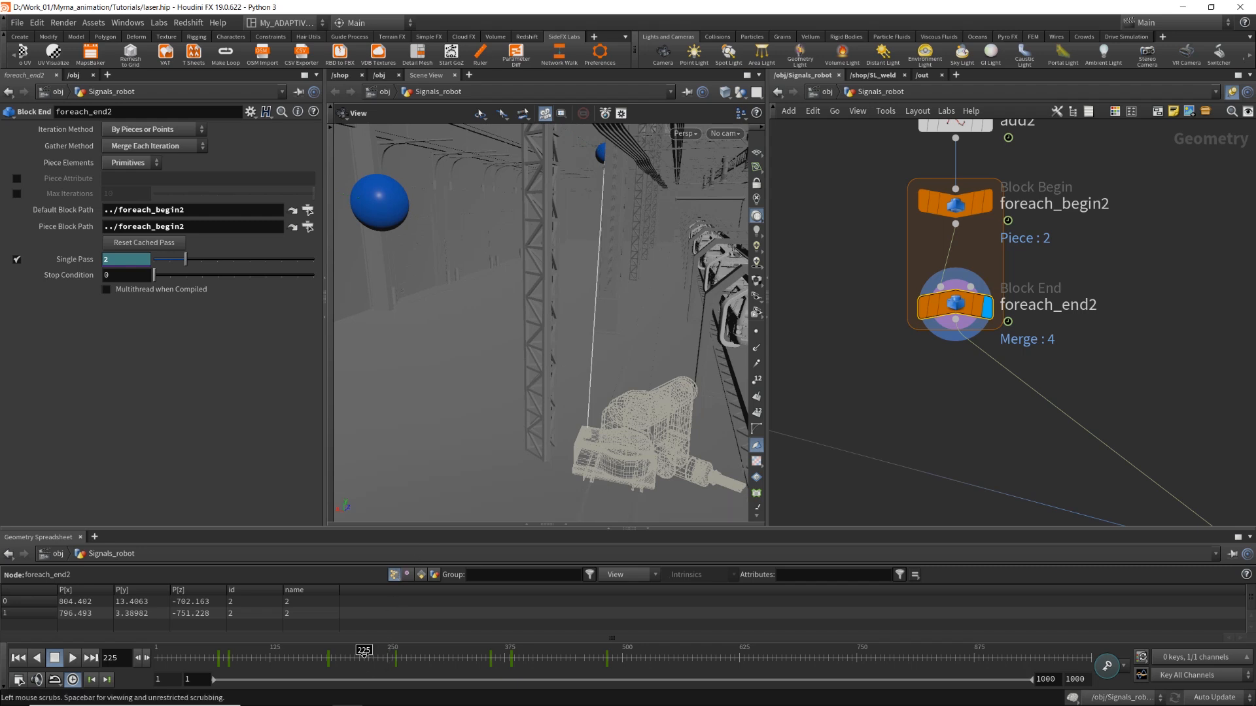
{"action": "left_click_drag", "start_coordinate": [364, 654], "coordinate": [544, 674]}
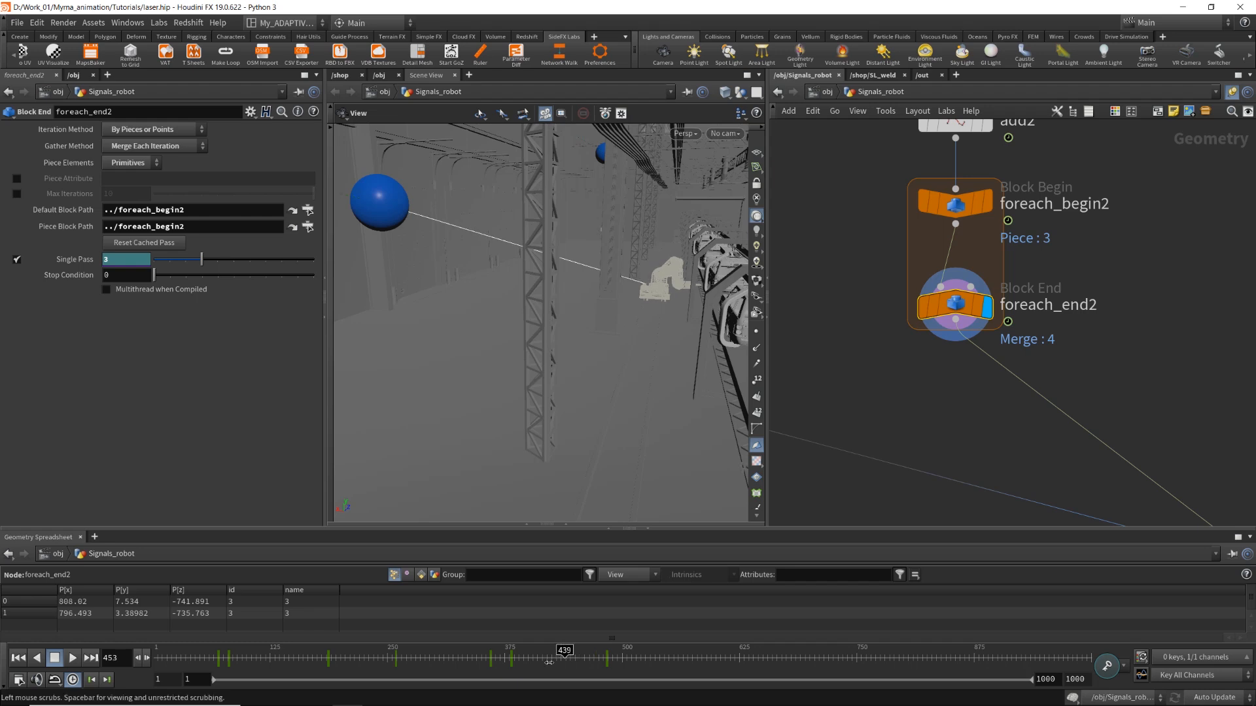
{"action": "left_click_drag", "start_coordinate": [549, 662], "coordinate": [514, 658]}
Display foreach_end1 in the network to examine the expression driving its Single Pass.
{"action": "scroll", "coordinate": [916, 393], "scroll_direction": "down", "scroll_amount": 5}
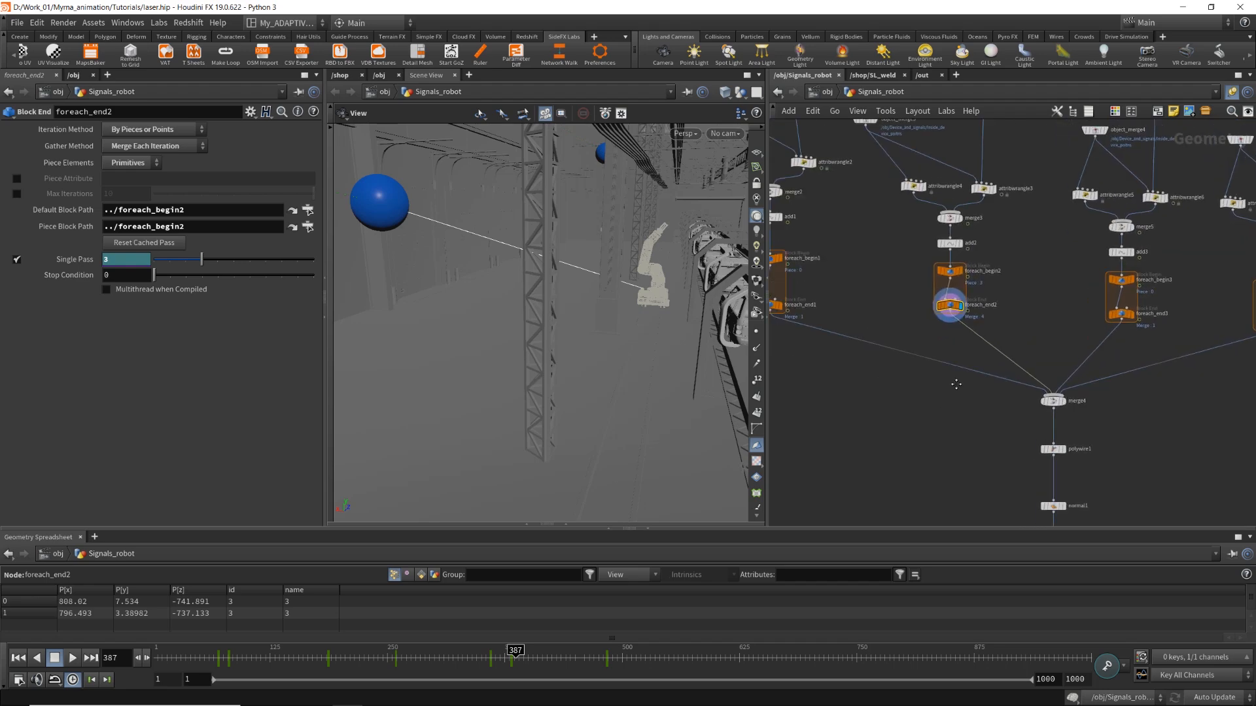
{"action": "scroll", "coordinate": [972, 335], "scroll_direction": "down", "scroll_amount": 5}
{"action": "mouse_move", "coordinate": [956, 385]}
{"action": "middle_mouse_down"}
{"action": "mouse_move", "coordinate": [973, 333]}
{"action": "mouse_move", "coordinate": [939, 387]}
{"action": "middle_mouse_up"}
{"action": "scroll", "coordinate": [928, 371], "scroll_direction": "up", "scroll_amount": 4}
{"action": "middle_click_drag", "start_coordinate": [868, 204], "coordinate": [924, 263]}
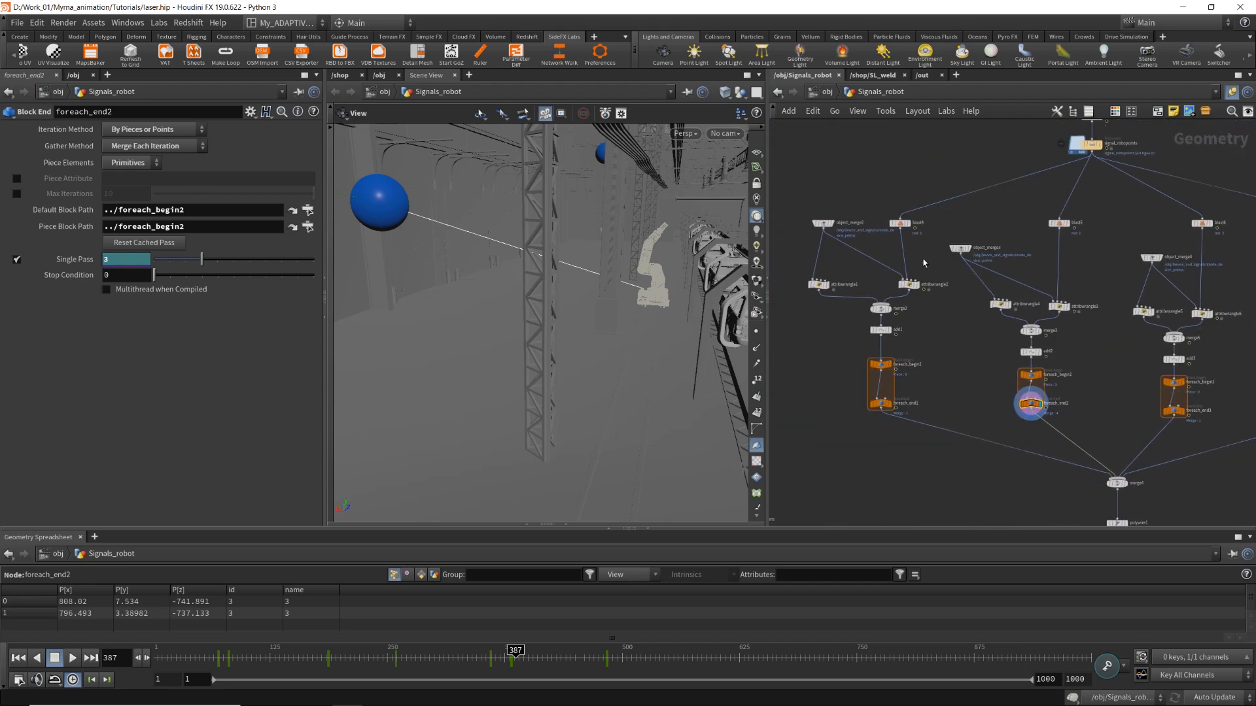
{"action": "scroll", "coordinate": [897, 408], "scroll_direction": "up", "scroll_amount": 3}
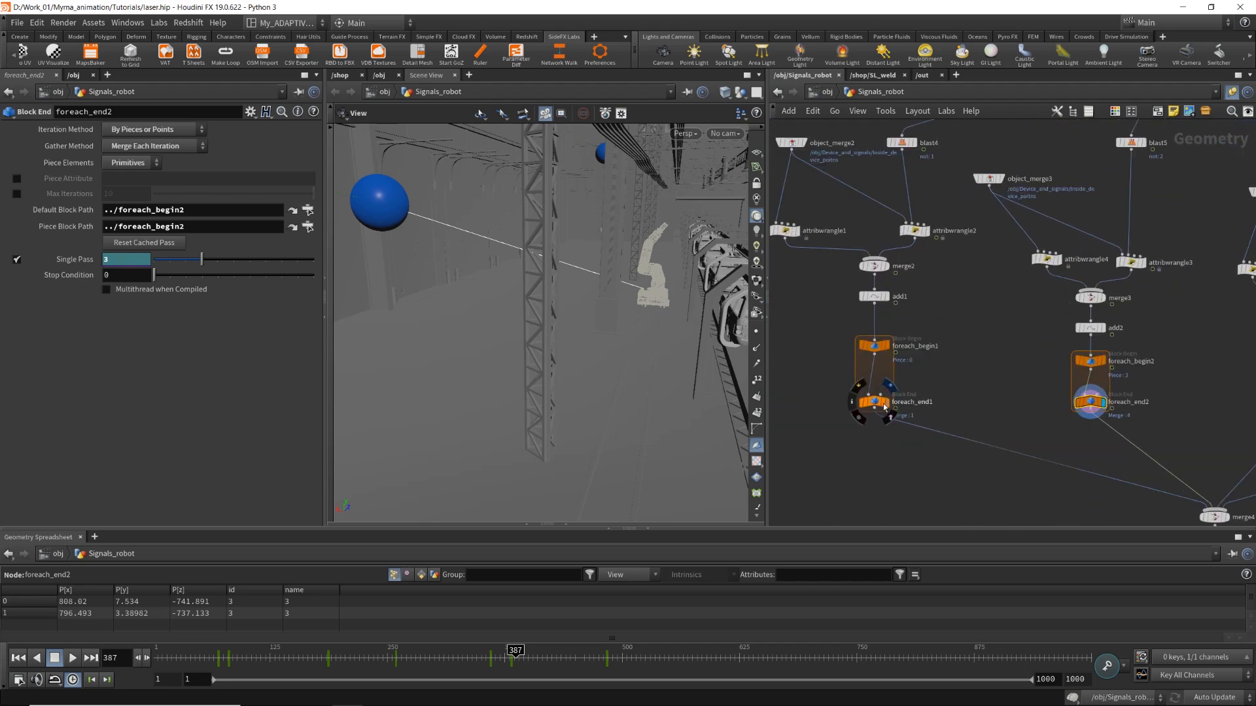
{"action": "left_click", "coordinate": [887, 388]}
Display foreach_end2 again and select foreach_end3 to compare the keyframed Single Pass with the expression-driven one.
{"action": "scroll", "coordinate": [1020, 391], "scroll_direction": "down", "scroll_amount": 3}
{"action": "scroll", "coordinate": [1028, 392], "scroll_direction": "down", "scroll_amount": 1}
{"action": "middle_click_drag", "start_coordinate": [1027, 391], "coordinate": [938, 395]}
{"action": "scroll", "coordinate": [990, 395], "scroll_direction": "up", "scroll_amount": 3}
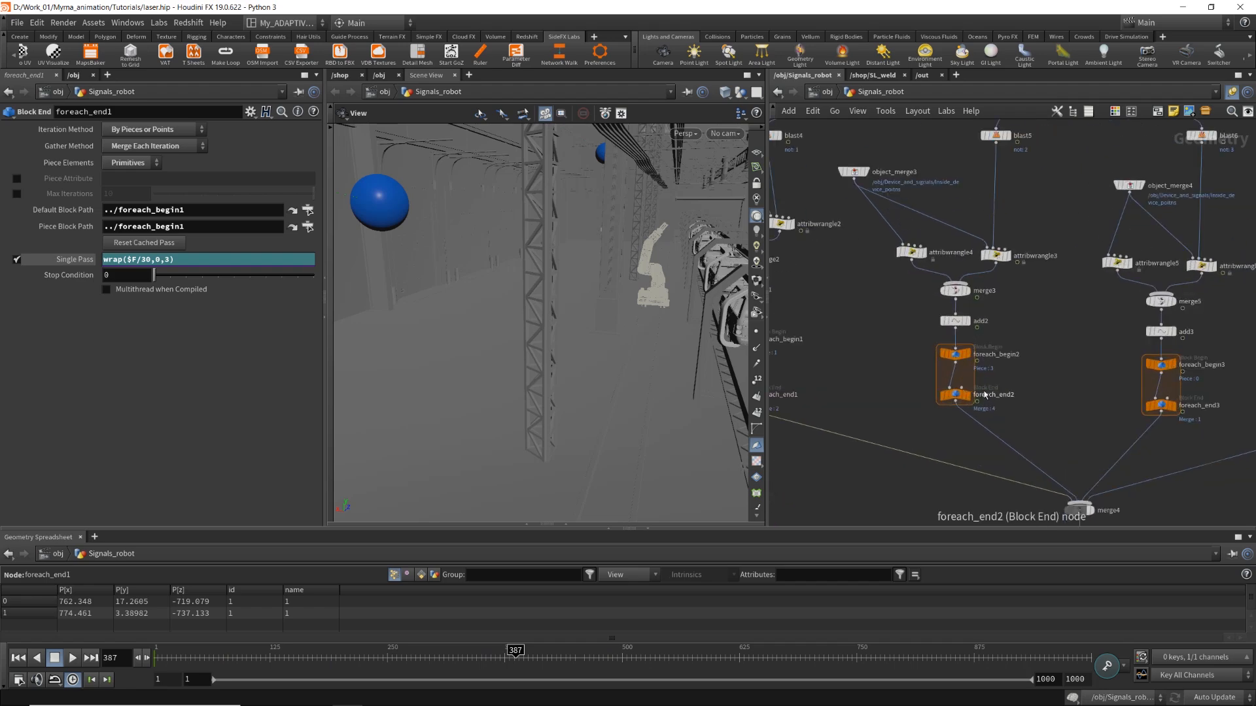
{"action": "left_click", "coordinate": [961, 397]}
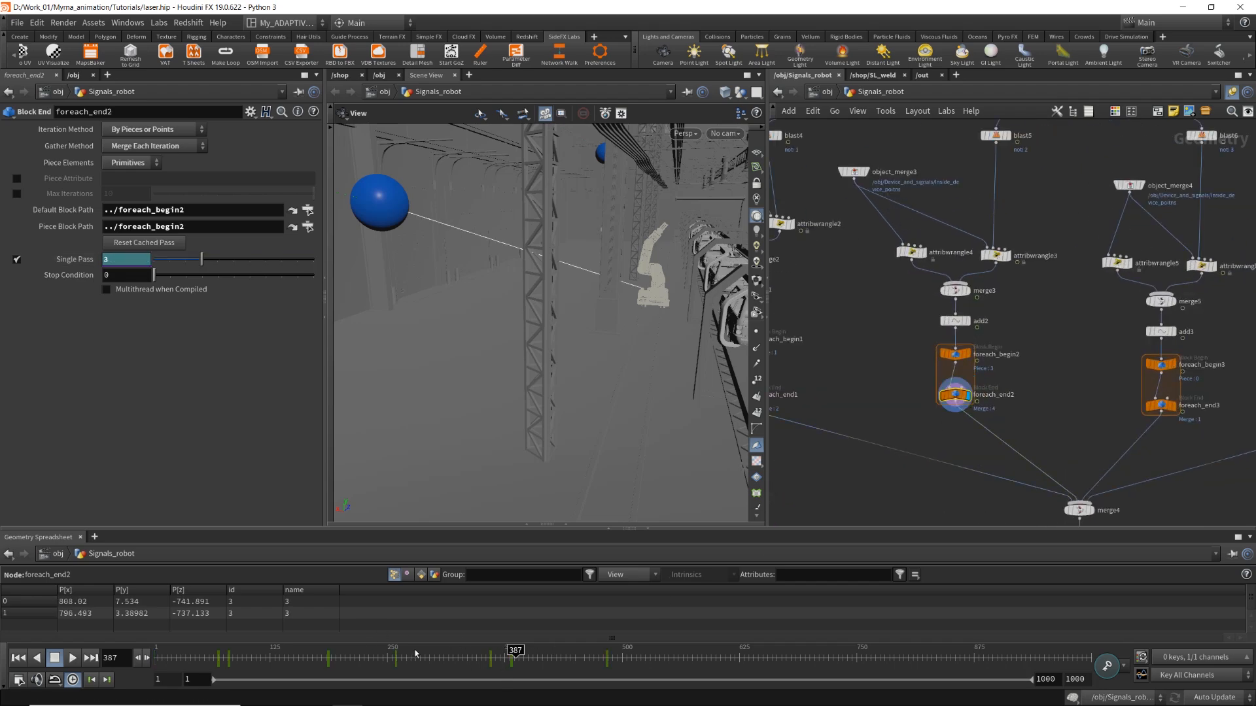
{"action": "middle_click_drag", "start_coordinate": [1092, 431], "coordinate": [990, 395]}
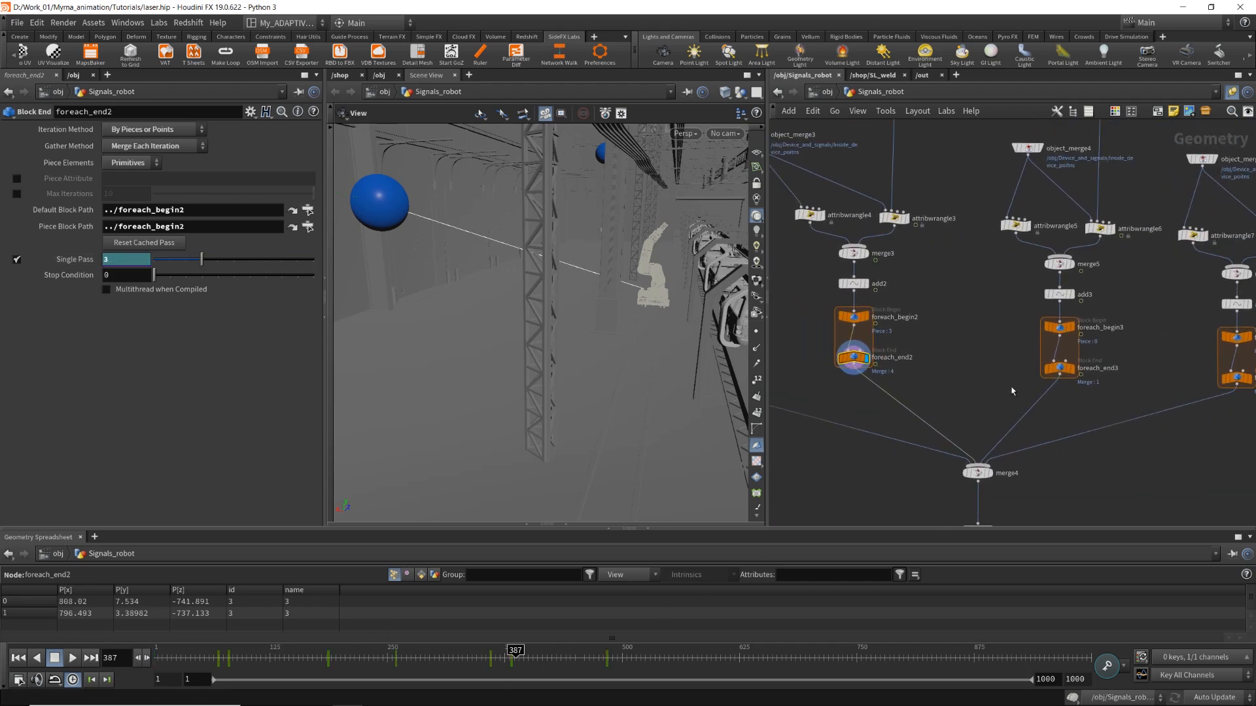
{"action": "left_click", "coordinate": [1059, 368]}
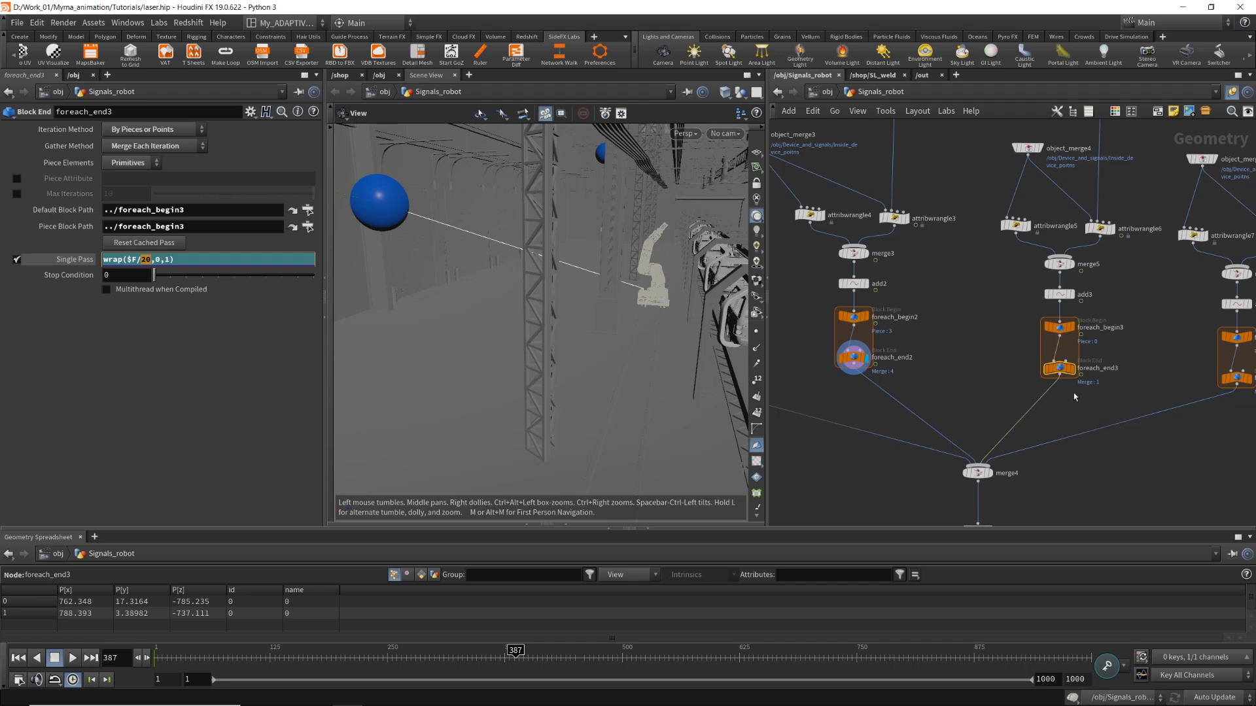
Switch to After Effects and scrub through the visban_1920x1080 and Laser compositions to review the rendered laser signals.
{"action": "left_click", "coordinate": [378, 694]}
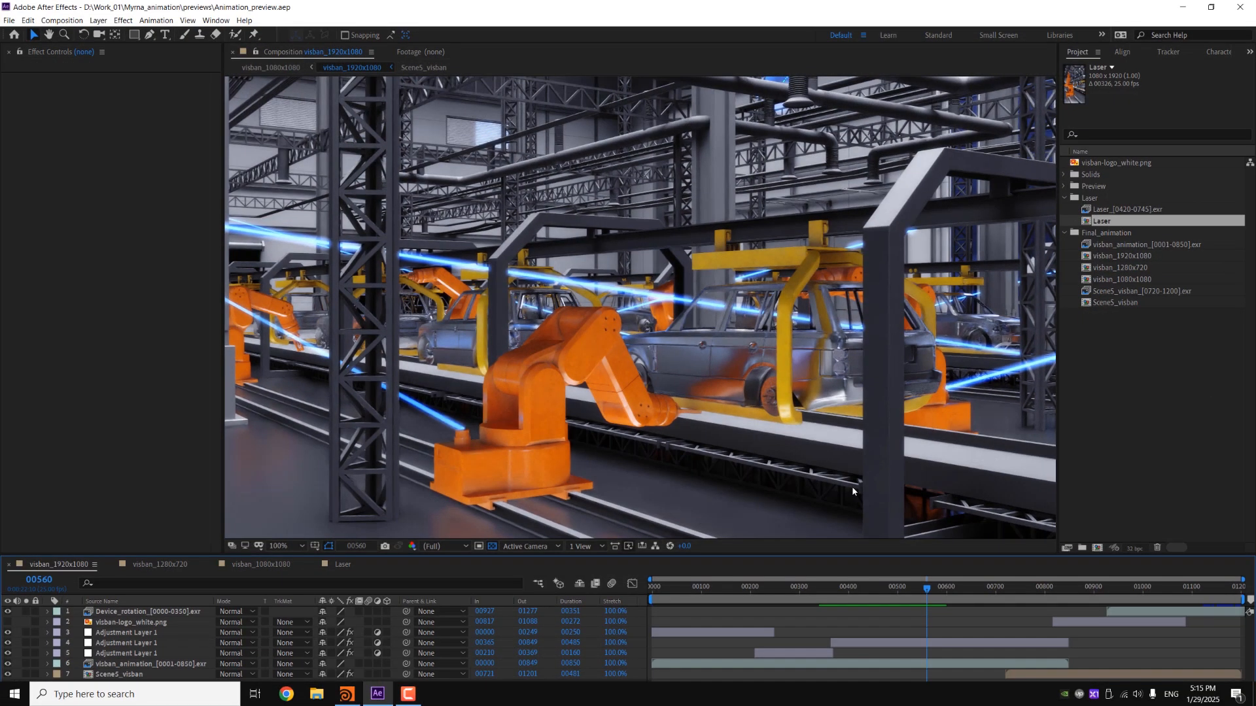
{"action": "left_click", "coordinate": [879, 585]}
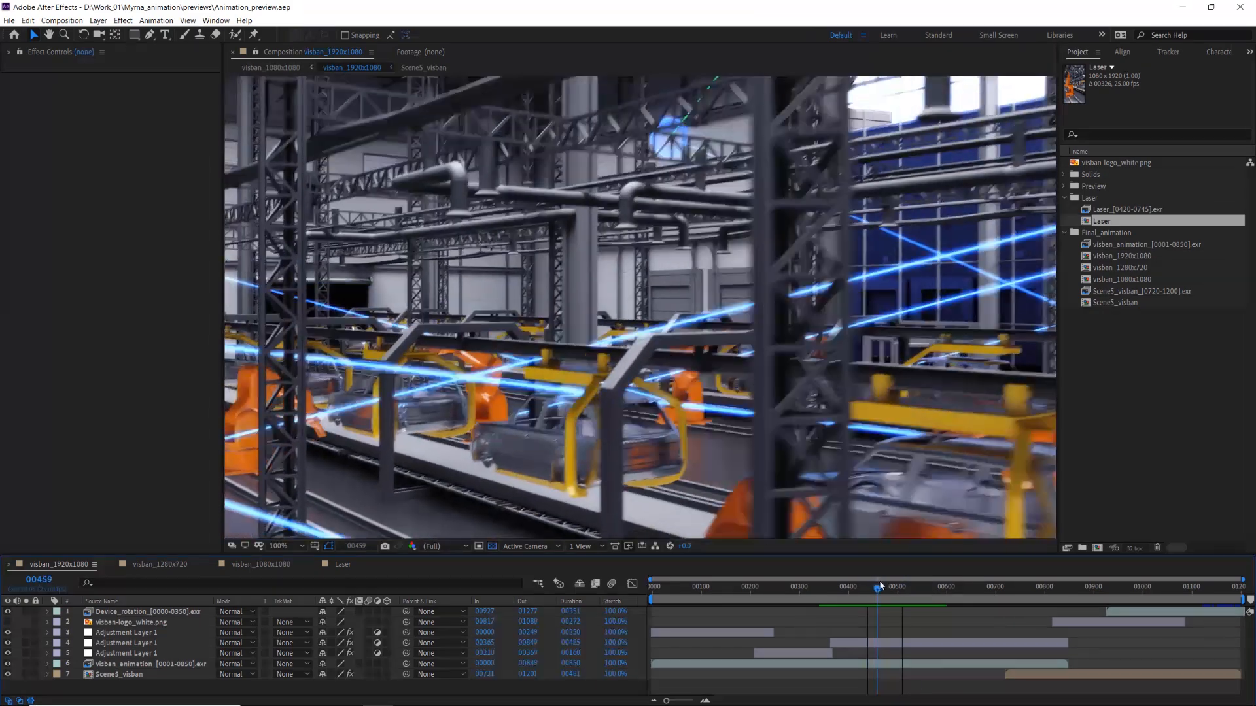
{"action": "left_click_drag", "start_coordinate": [879, 585], "coordinate": [887, 557]}
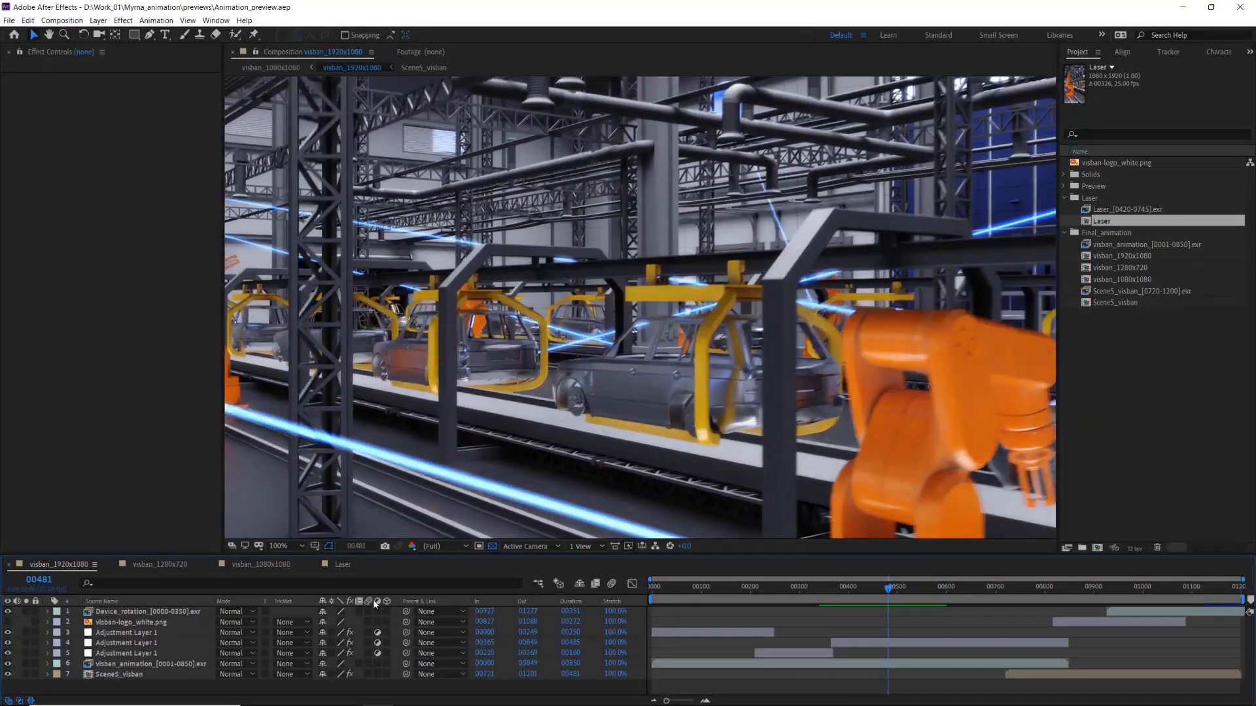
{"action": "left_click", "coordinate": [337, 563]}
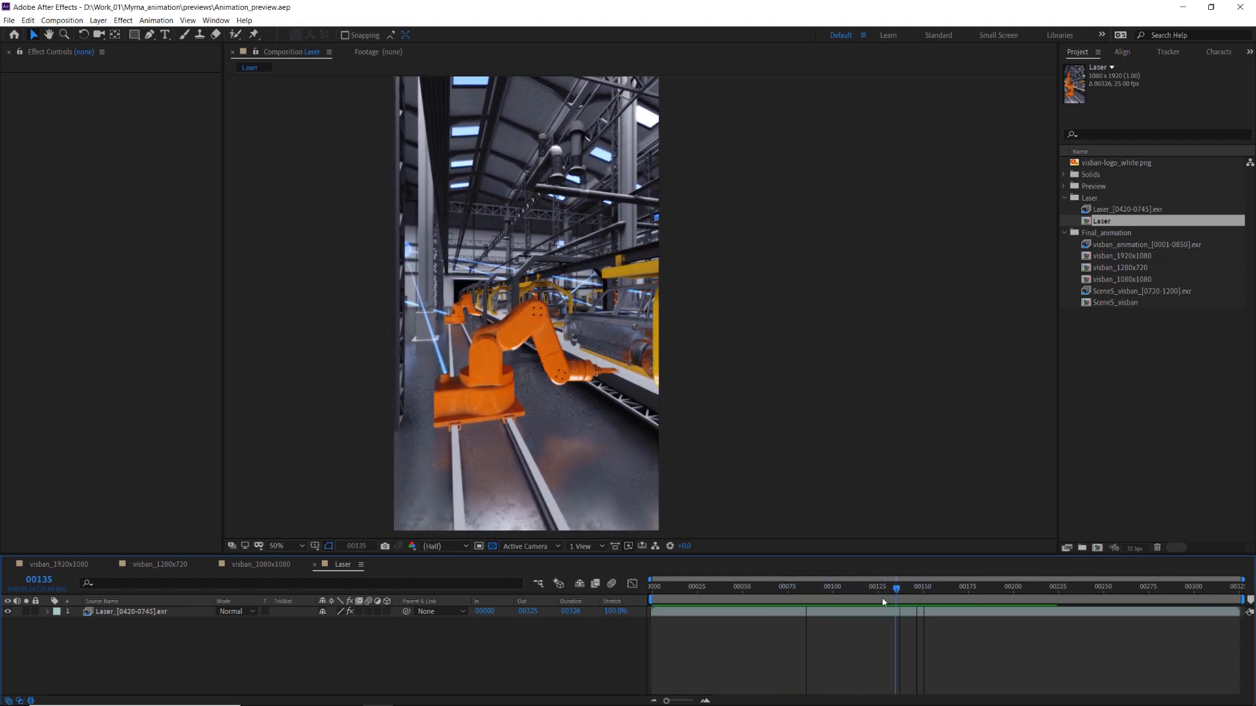
{"action": "left_click_drag", "start_coordinate": [806, 598], "coordinate": [766, 597]}
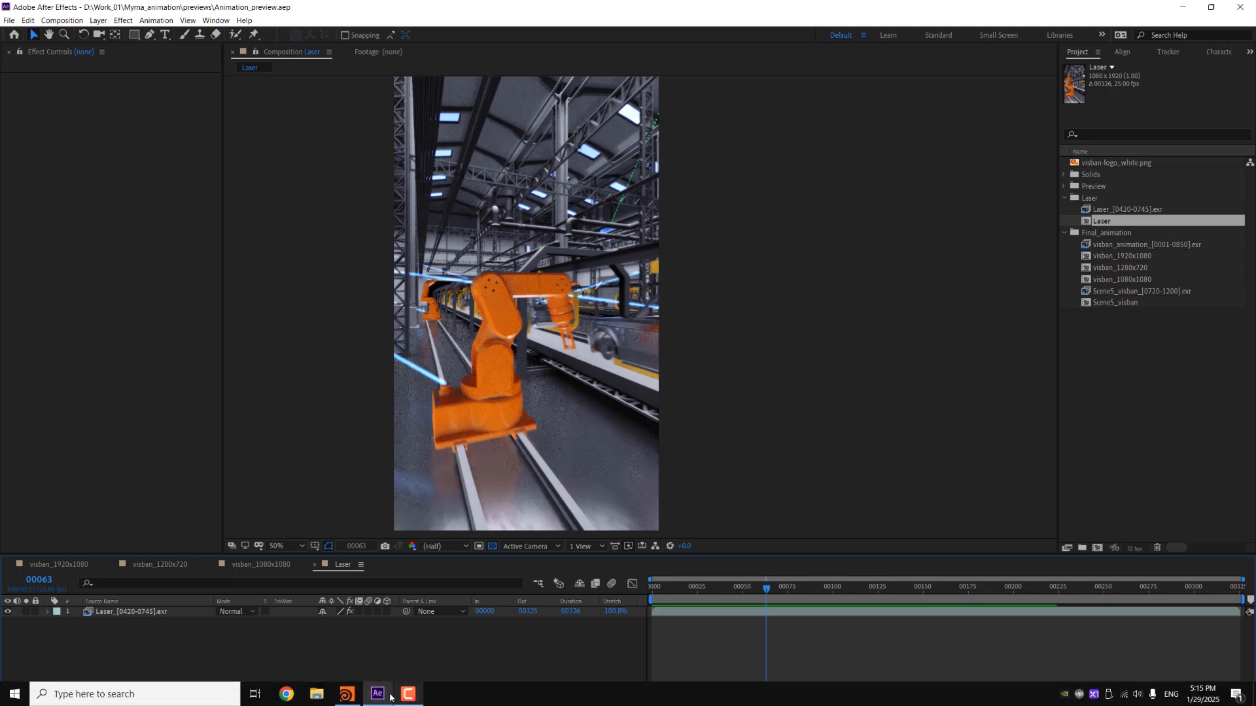
Back in Houdini, display merge4 and examine the combined signal lines of all four for-each blocks around the robots.
{"action": "left_click", "coordinate": [346, 695]}
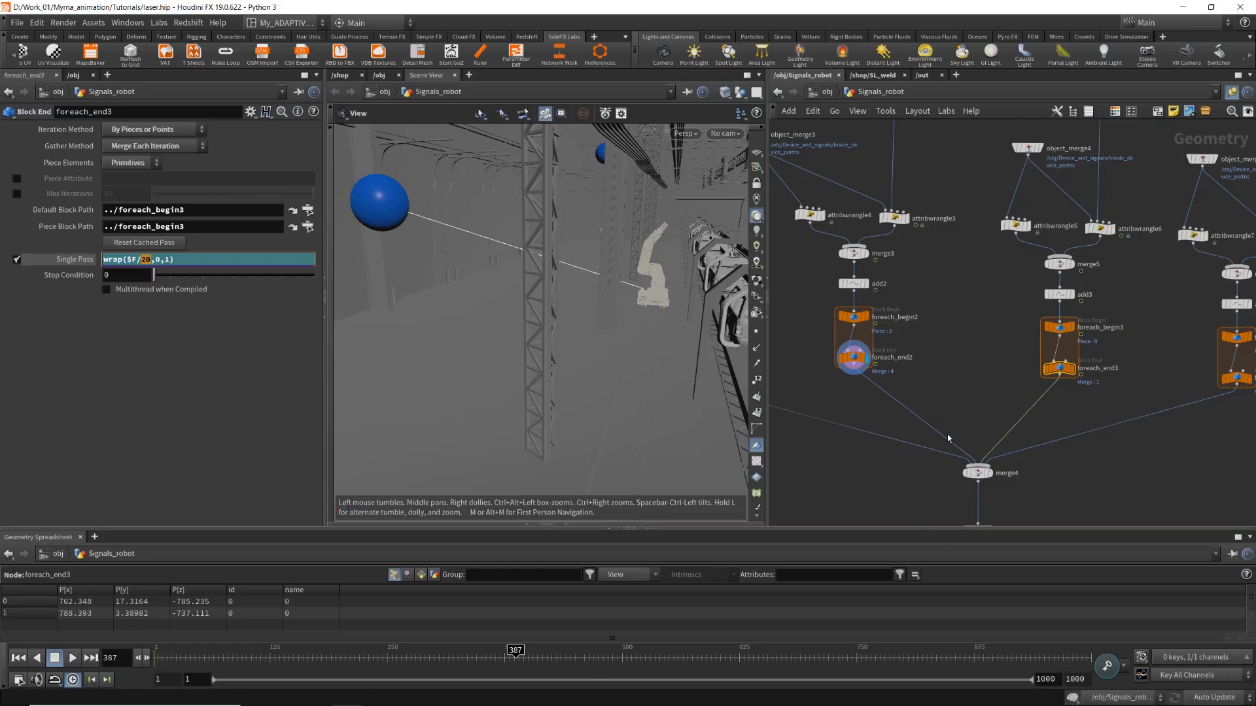
{"action": "scroll", "coordinate": [968, 366], "scroll_direction": "up", "scroll_amount": 3}
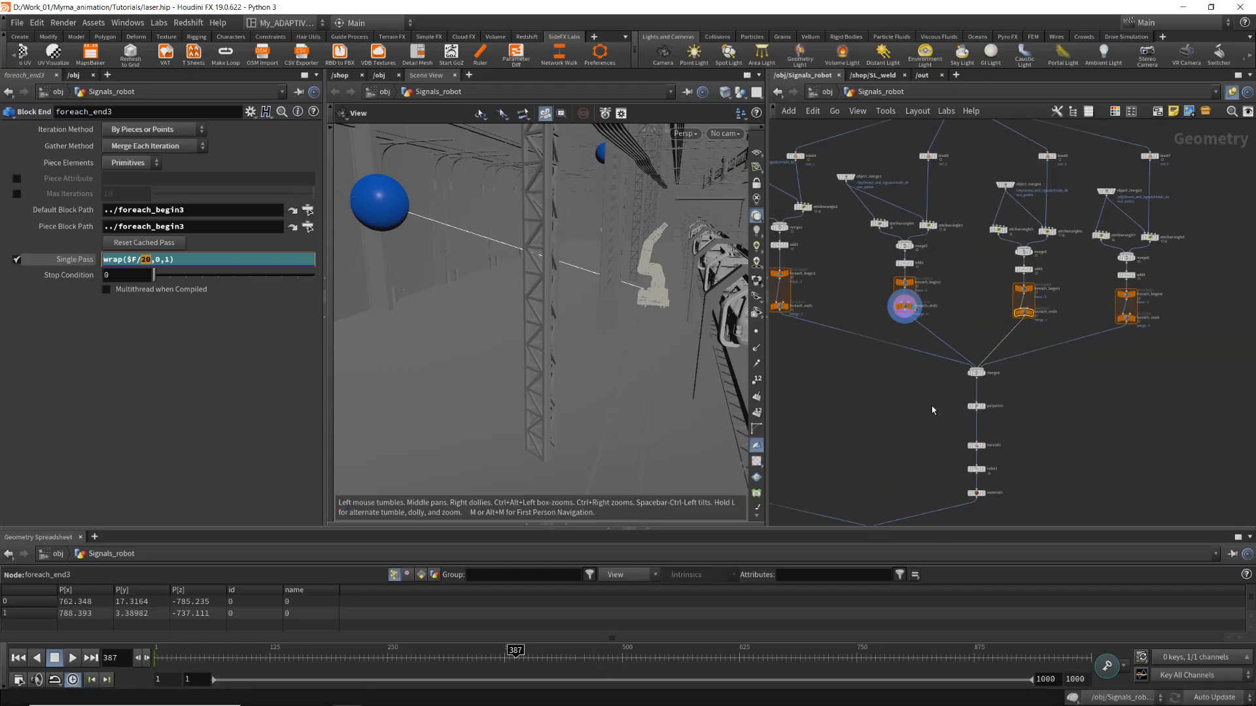
{"action": "scroll", "coordinate": [931, 405], "scroll_direction": "up", "scroll_amount": 5}
{"action": "left_click", "coordinate": [992, 378]}
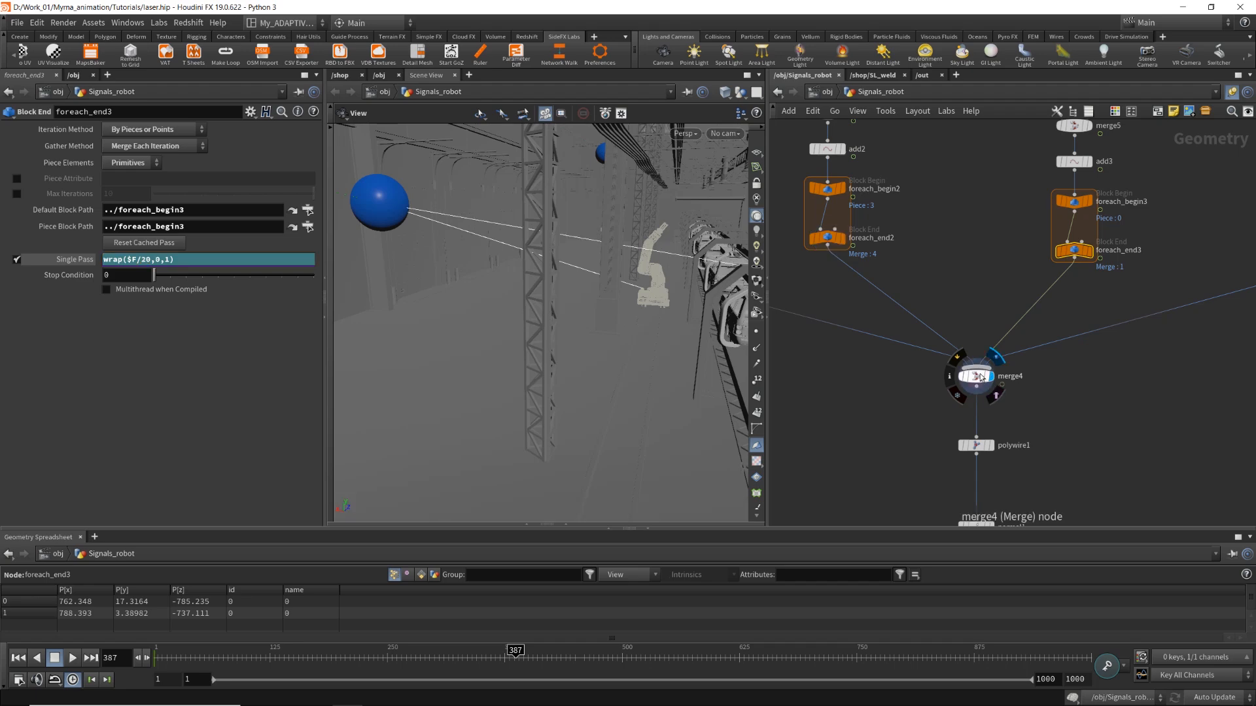
{"action": "left_click_drag", "start_coordinate": [507, 296], "coordinate": [506, 210]}
{"action": "right_click_drag", "start_coordinate": [507, 211], "coordinate": [513, 253]}
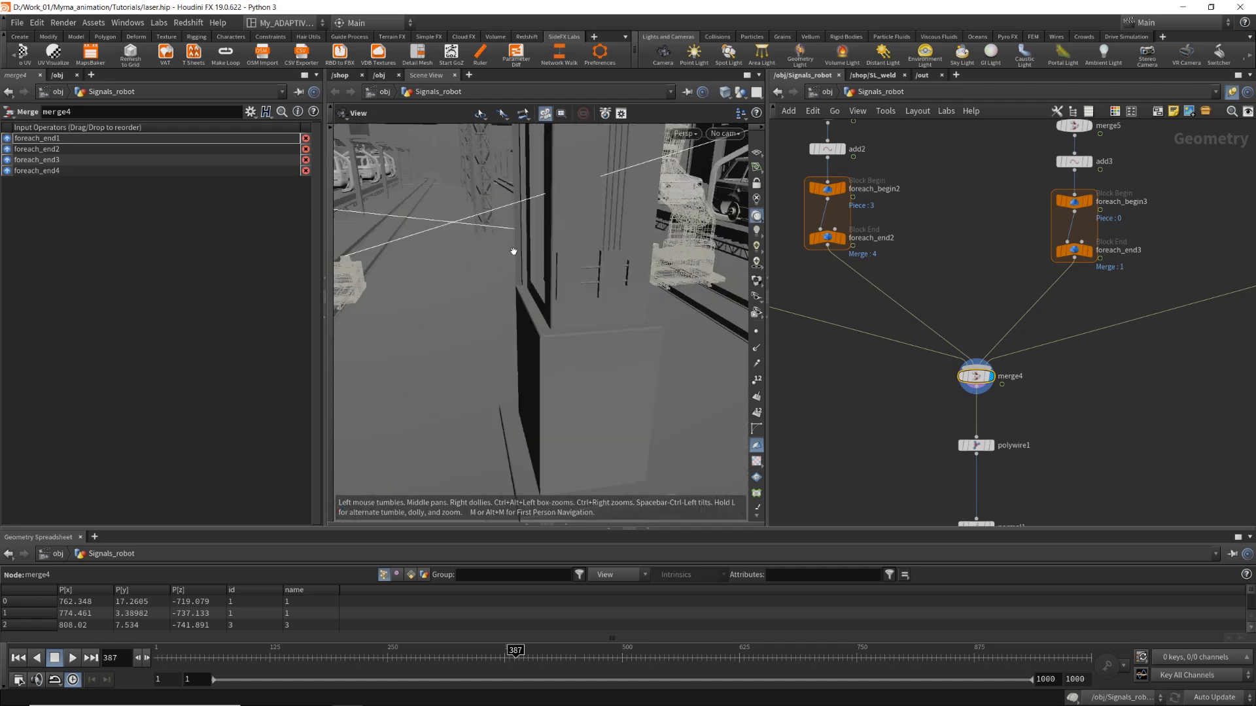
{"action": "left_click_drag", "start_coordinate": [513, 253], "coordinate": [594, 232]}
{"action": "right_click_drag", "start_coordinate": [594, 233], "coordinate": [696, 233]}
{"action": "left_click_drag", "start_coordinate": [696, 233], "coordinate": [573, 279]}
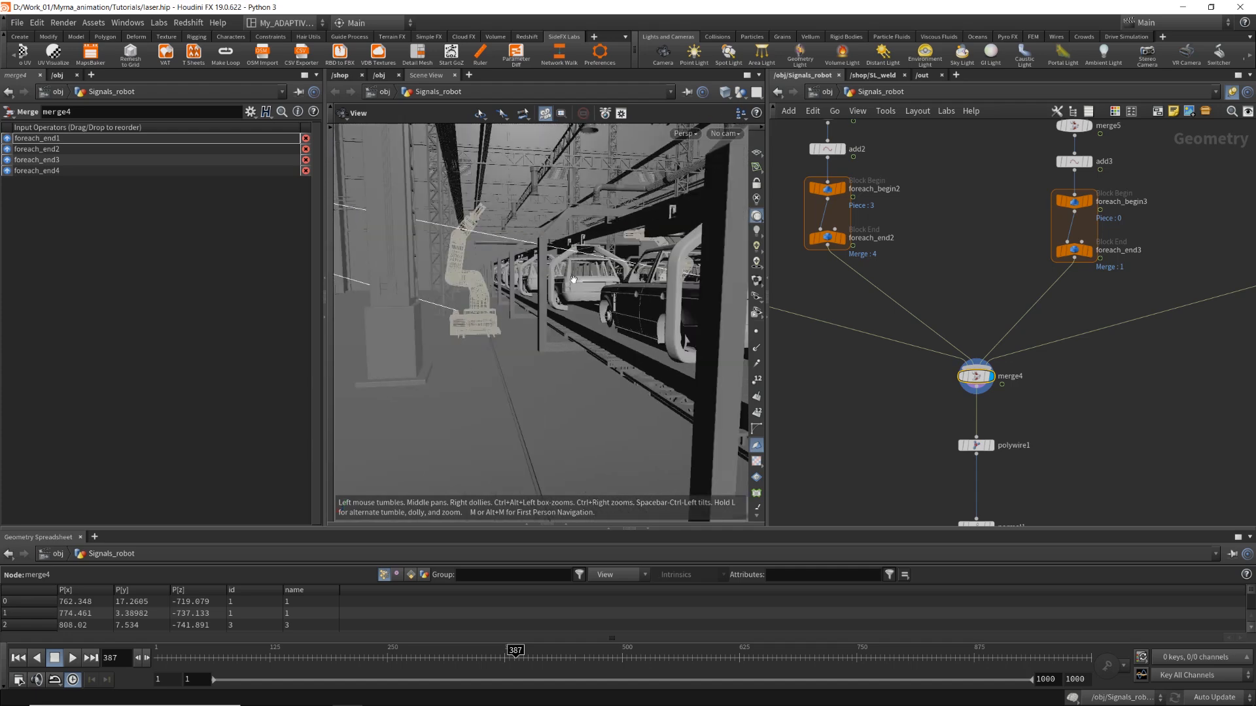
Display polywire1 to examine its wire settings and the thickness it gives the signal lines.
{"action": "middle_click_drag", "start_coordinate": [975, 450], "coordinate": [971, 364]}
{"action": "left_click", "coordinate": [971, 360]}
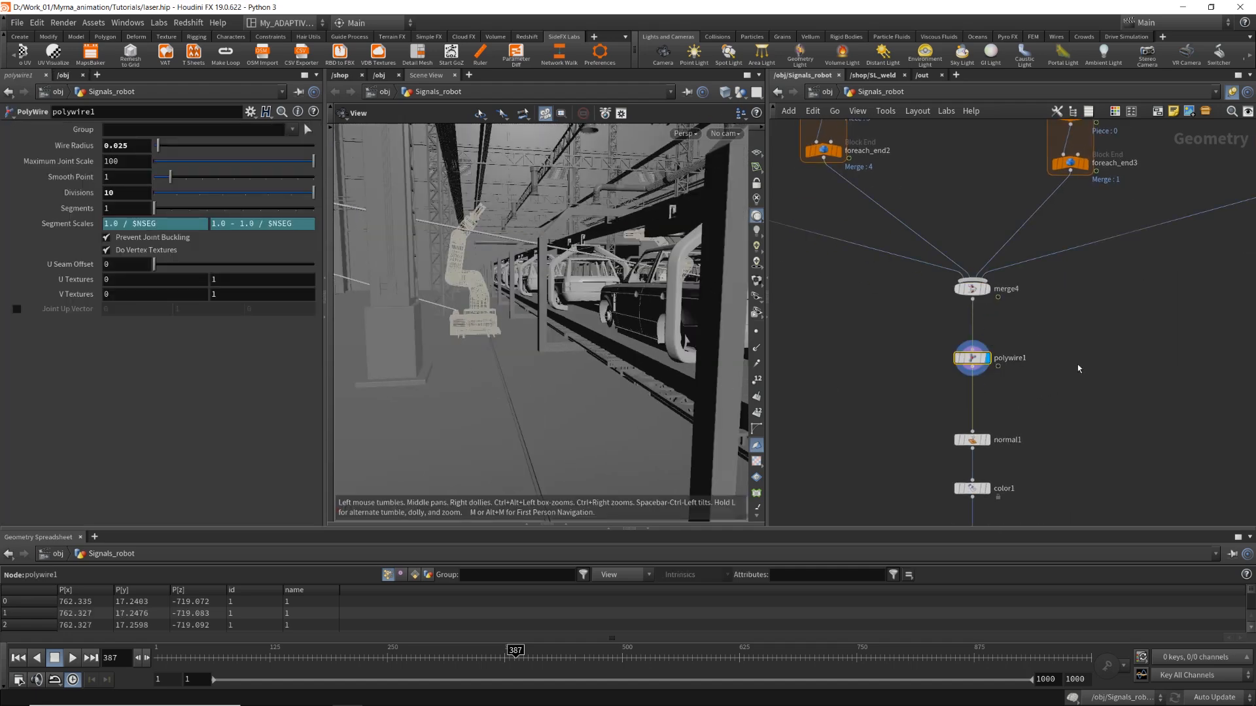
{"action": "left_click_drag", "start_coordinate": [559, 243], "coordinate": [527, 285]}
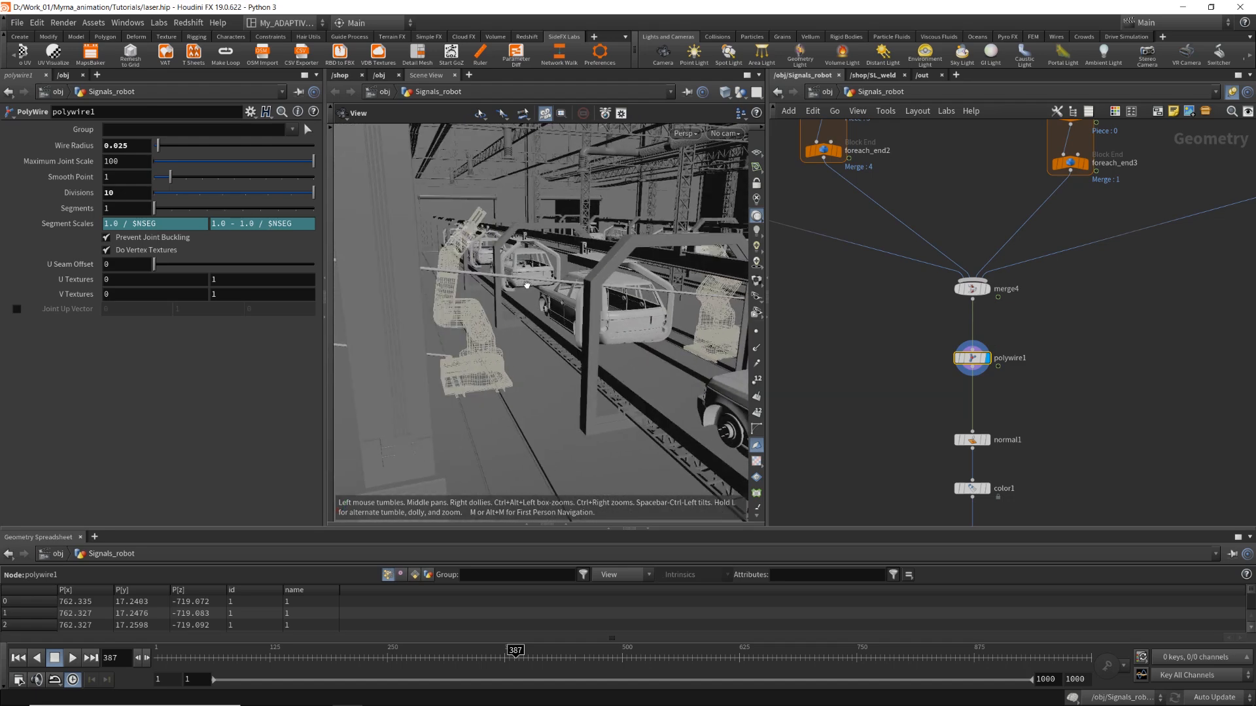
Display normal1, color1 and material1 in turn to examine the color and material assigned to the signal wires.
{"action": "middle_click_drag", "start_coordinate": [1041, 414], "coordinate": [1025, 327]}
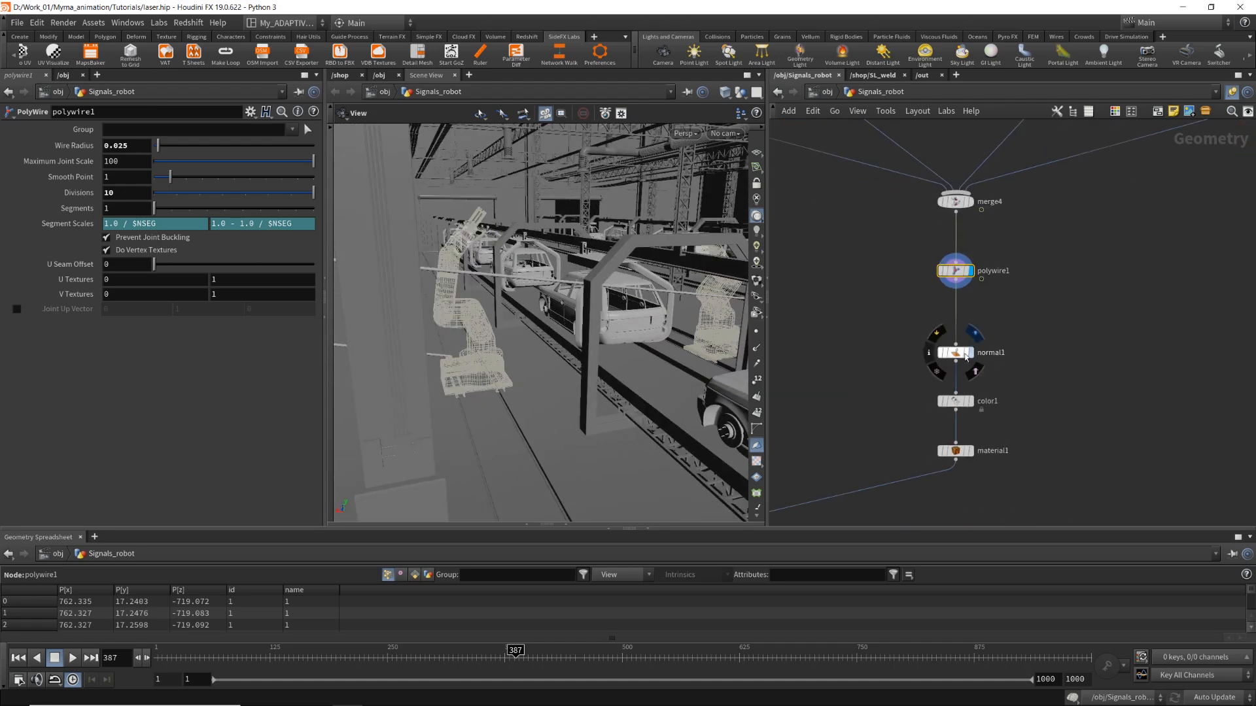
{"action": "left_click", "coordinate": [971, 353]}
{"action": "left_click", "coordinate": [971, 401]}
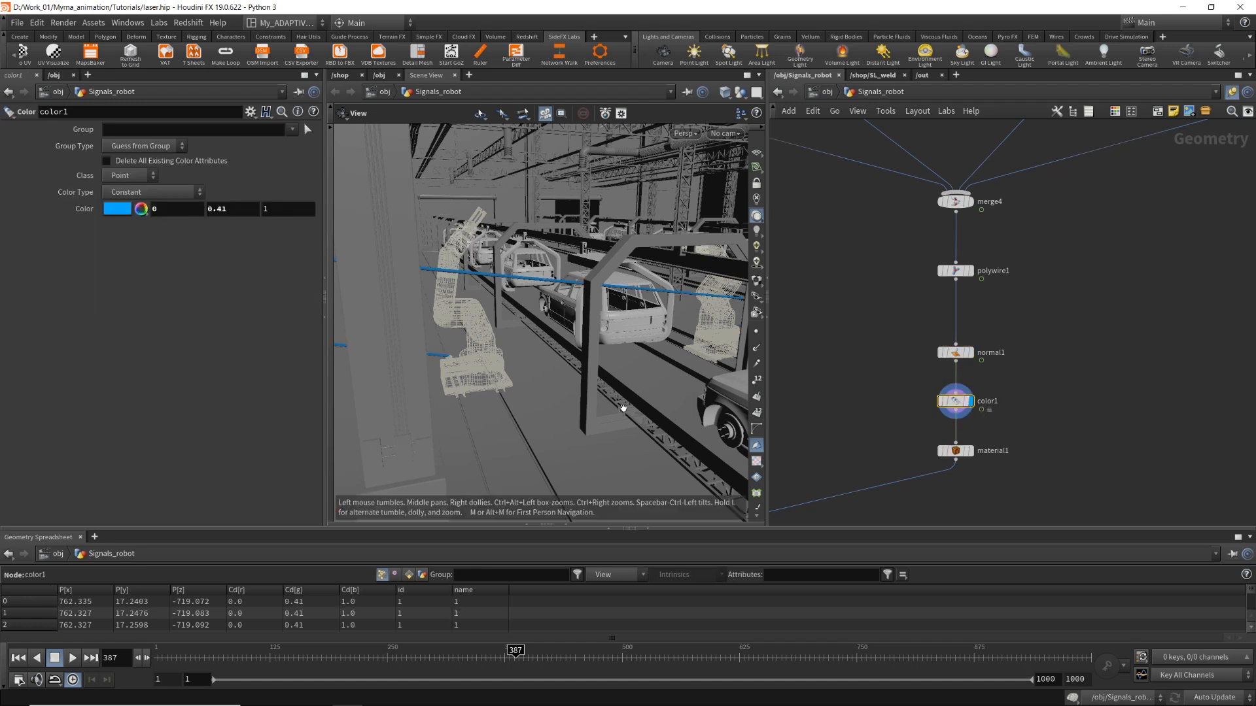
{"action": "left_click", "coordinate": [971, 451]}
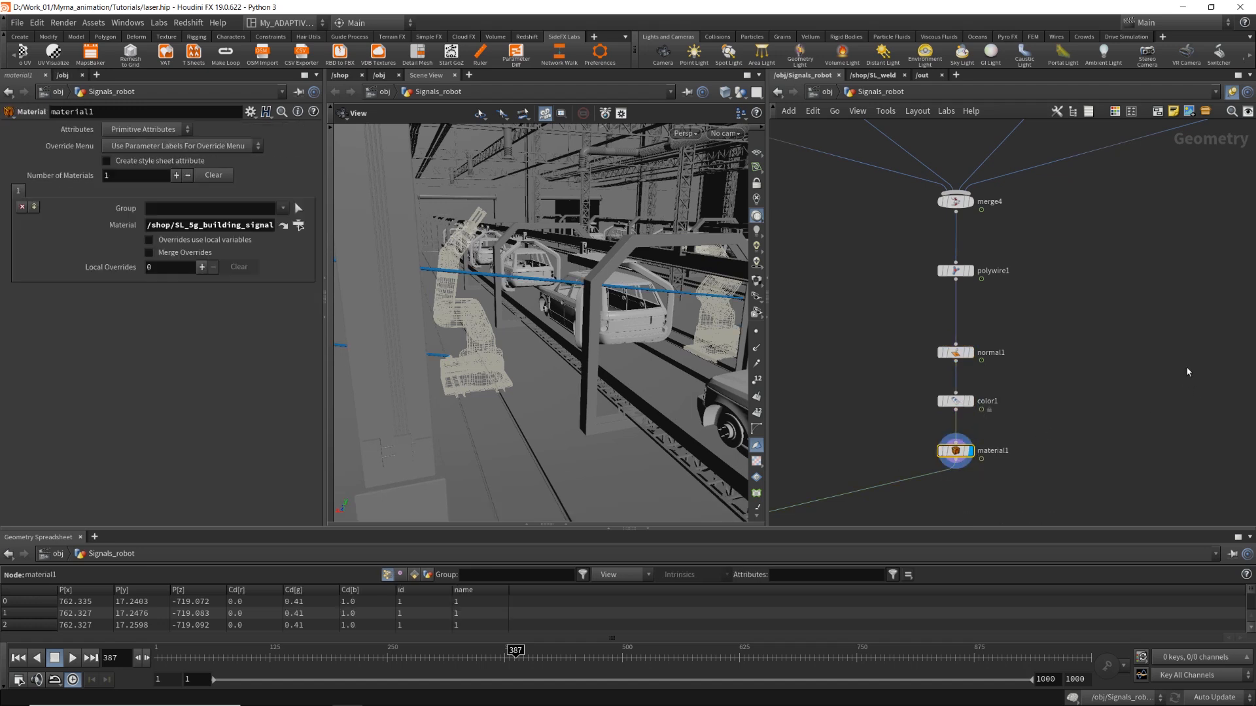
Display the merge9 node that combines the packed robots with the signal lines.
{"action": "scroll", "coordinate": [1064, 357], "scroll_direction": "down", "scroll_amount": 5}
{"action": "middle_click_drag", "start_coordinate": [1009, 443], "coordinate": [1151, 374]}
{"action": "scroll", "coordinate": [1073, 376], "scroll_direction": "down", "scroll_amount": 2}
{"action": "scroll", "coordinate": [1065, 398], "scroll_direction": "up", "scroll_amount": 5}
{"action": "scroll", "coordinate": [1061, 395], "scroll_direction": "up", "scroll_amount": 1}
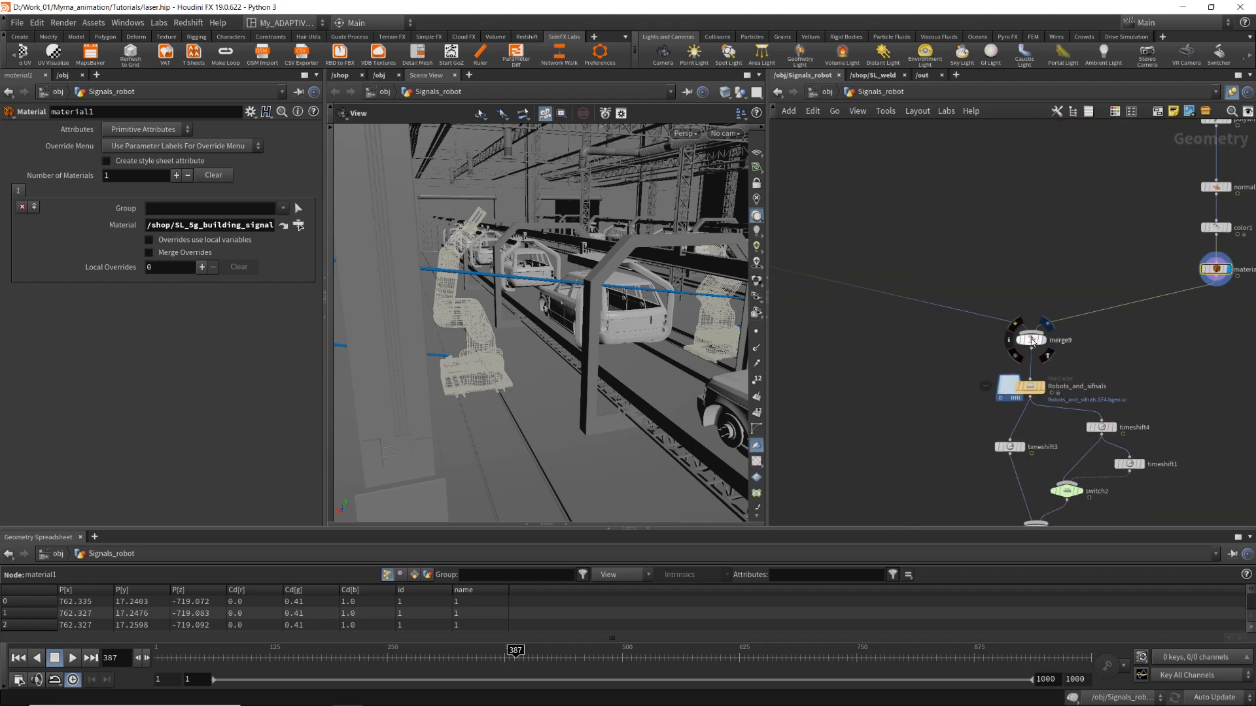
{"action": "left_click", "coordinate": [1043, 340]}
{"action": "scroll", "coordinate": [598, 368], "scroll_direction": "down", "scroll_amount": 4}
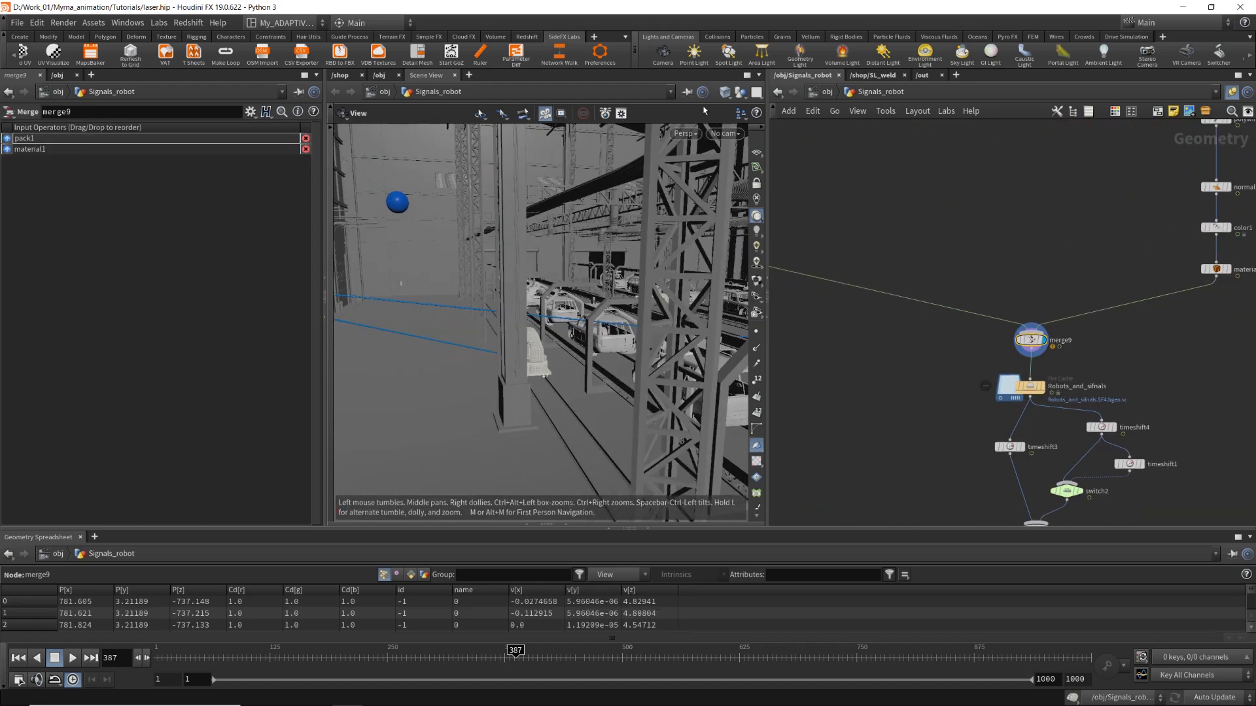
Isolate the Signals_robot geometry in an enlarged viewport with the spreadsheet collapsed, and scrub the timeline to frame 311.
{"action": "left_click", "coordinate": [741, 91]}
{"action": "left_click_drag", "start_coordinate": [602, 246], "coordinate": [576, 431]}
{"action": "left_click", "coordinate": [646, 529]}
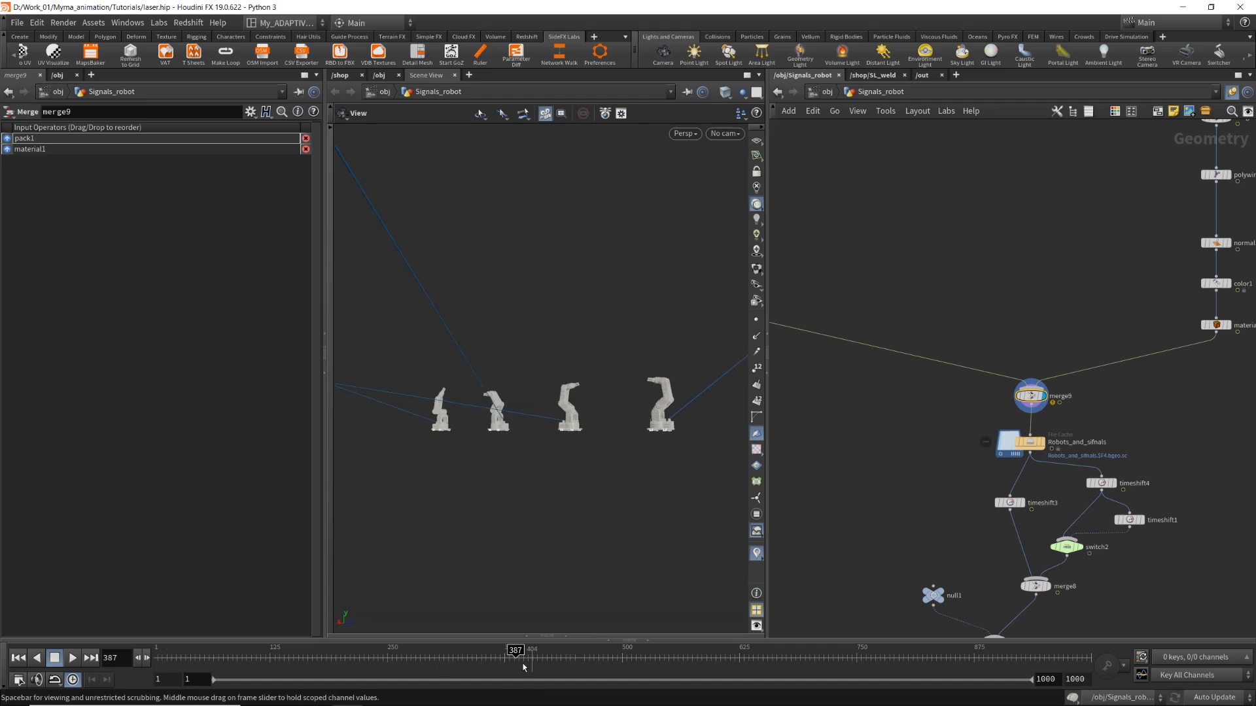
{"action": "left_click_drag", "start_coordinate": [524, 667], "coordinate": [445, 619]}
{"action": "middle_click_drag", "start_coordinate": [850, 479], "coordinate": [795, 368]}
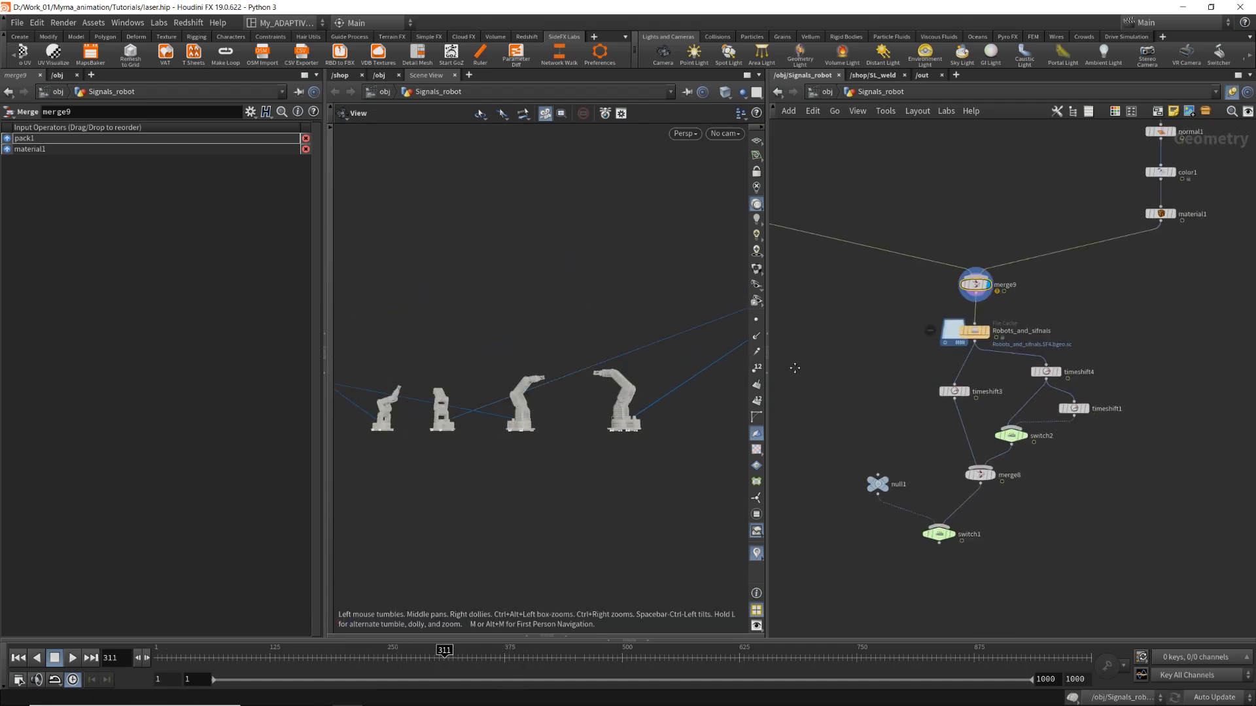
Display the Robots_and_sifnals file cache and inspect the frame range in its cache settings.
{"action": "left_click", "coordinate": [987, 332]}
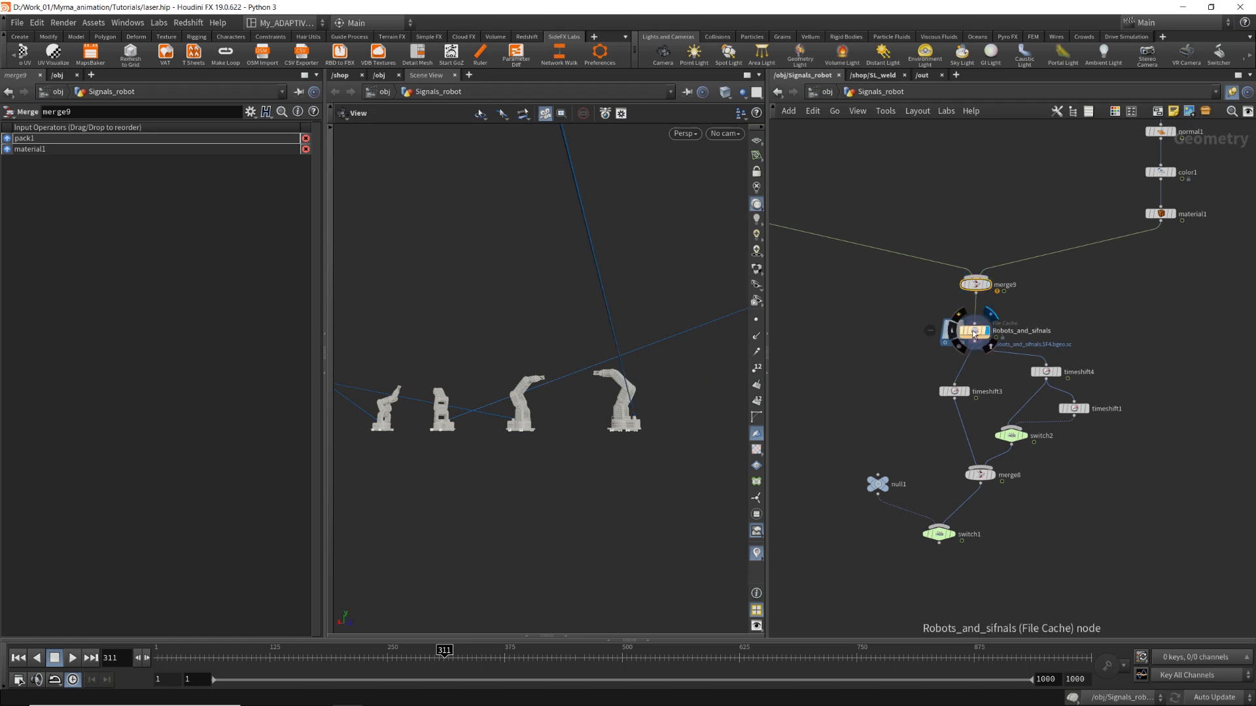
{"action": "left_click", "coordinate": [973, 334]}
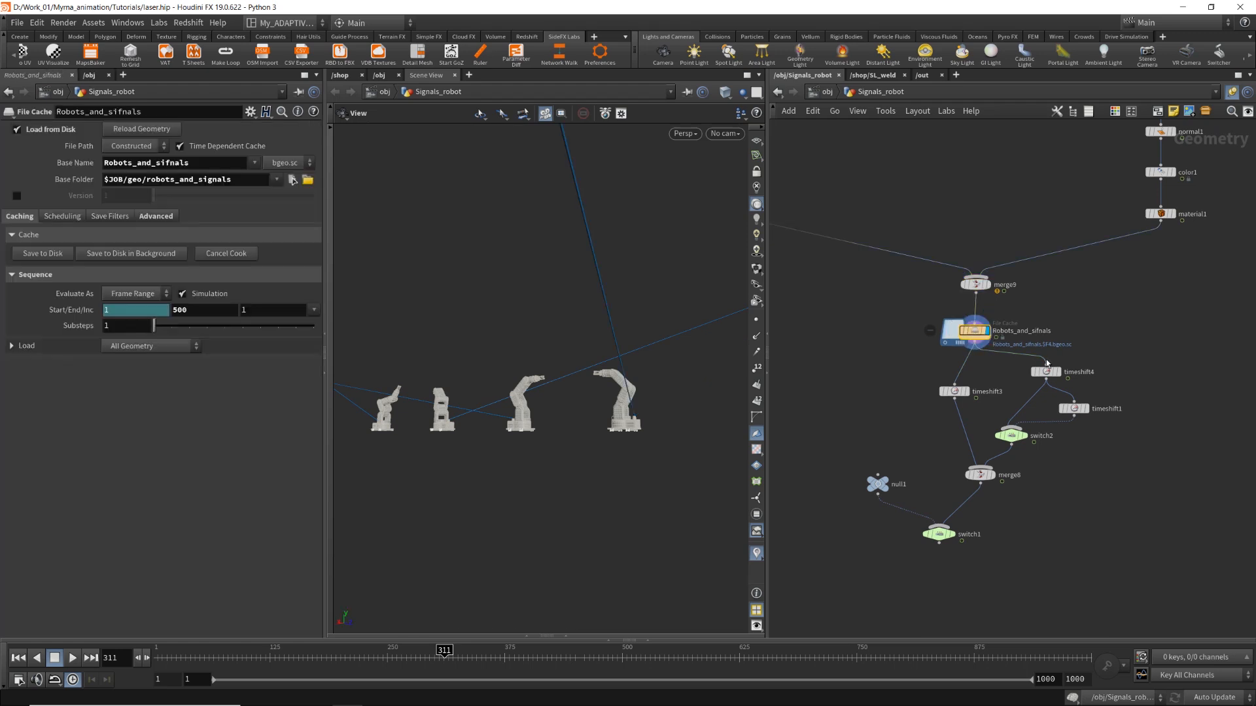
{"action": "left_click", "coordinate": [218, 311]}
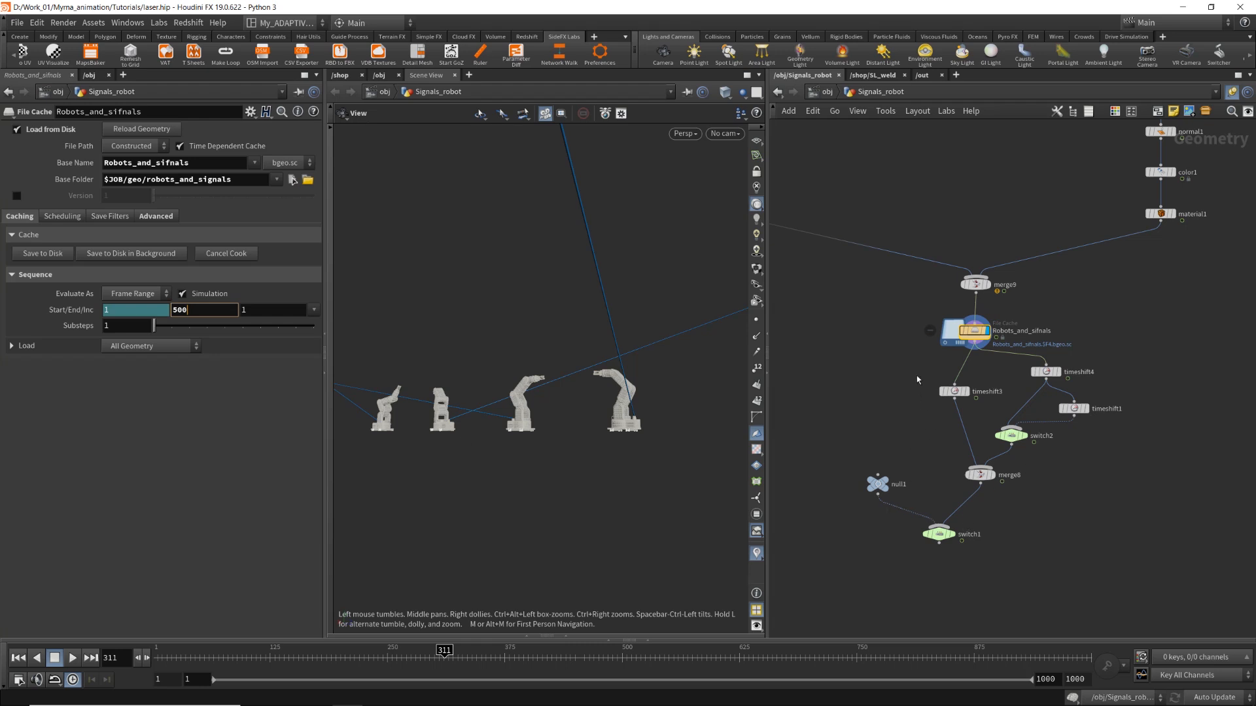
Move timeshift3 level with timeshift4 and display merge8 to view both rows of robots.
{"action": "left_click_drag", "start_coordinate": [956, 392], "coordinate": [931, 372]}
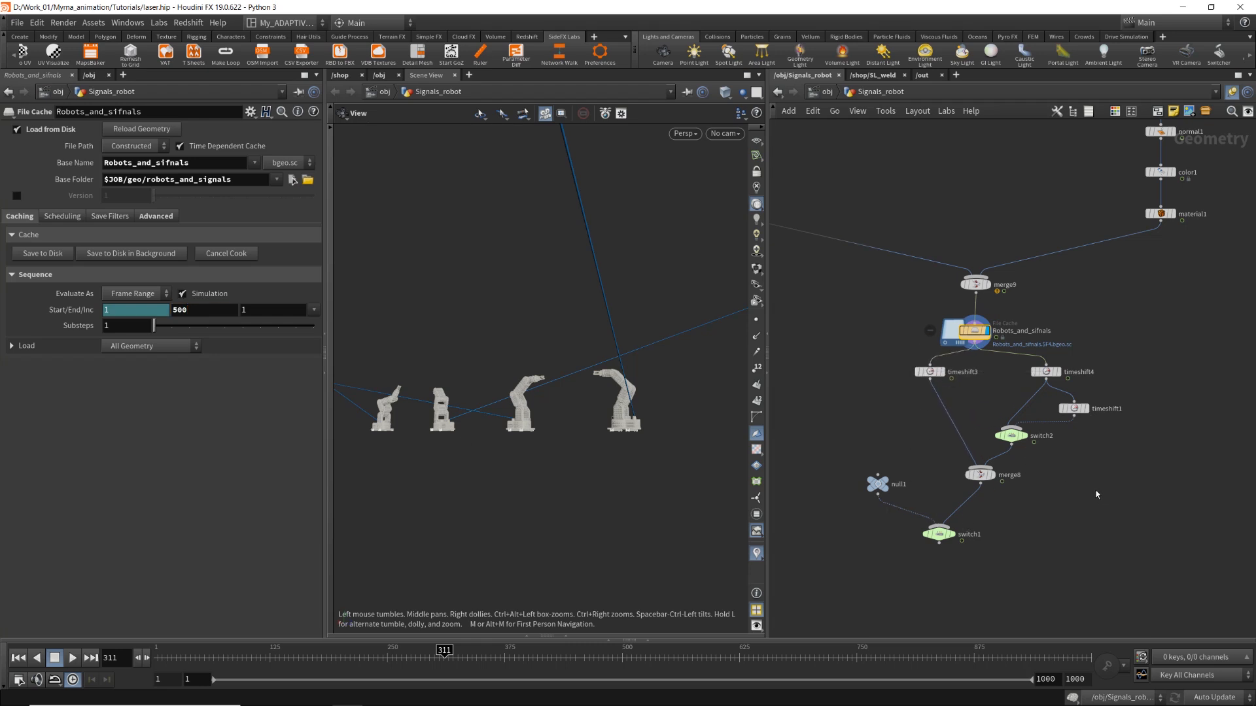
{"action": "left_click", "coordinate": [993, 476]}
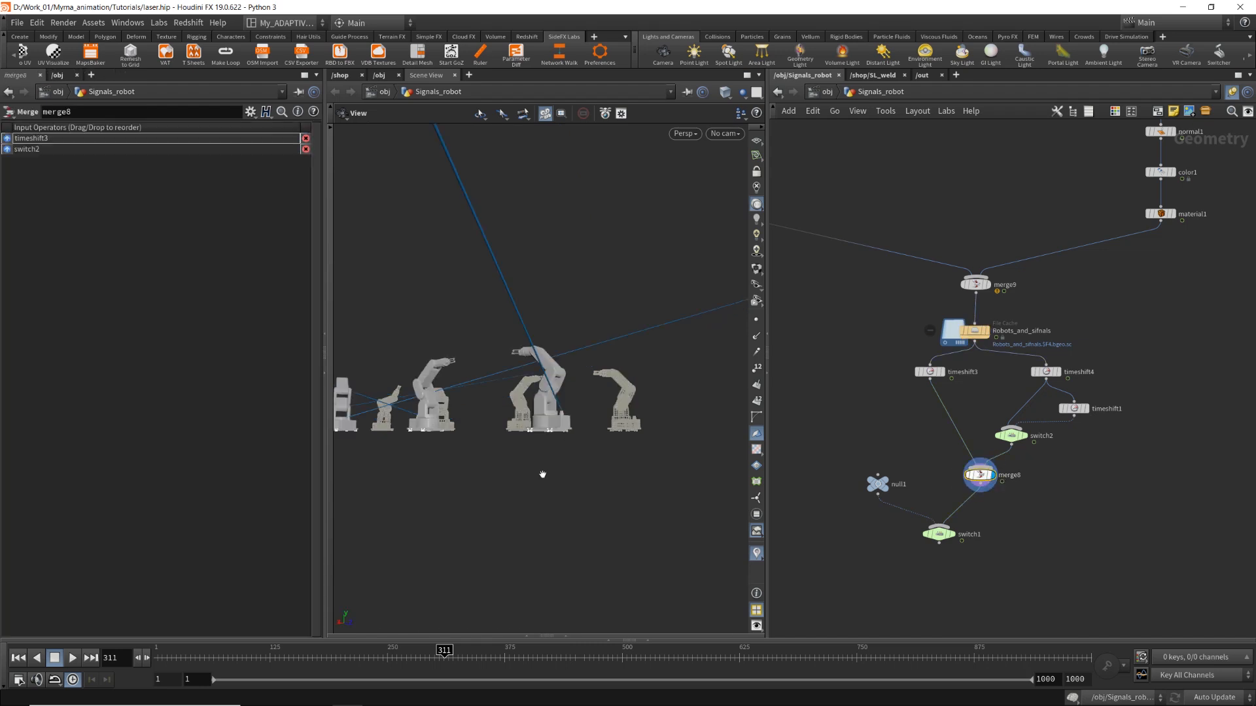
{"action": "left_click_drag", "start_coordinate": [583, 378], "coordinate": [681, 425], "text": "alt"}
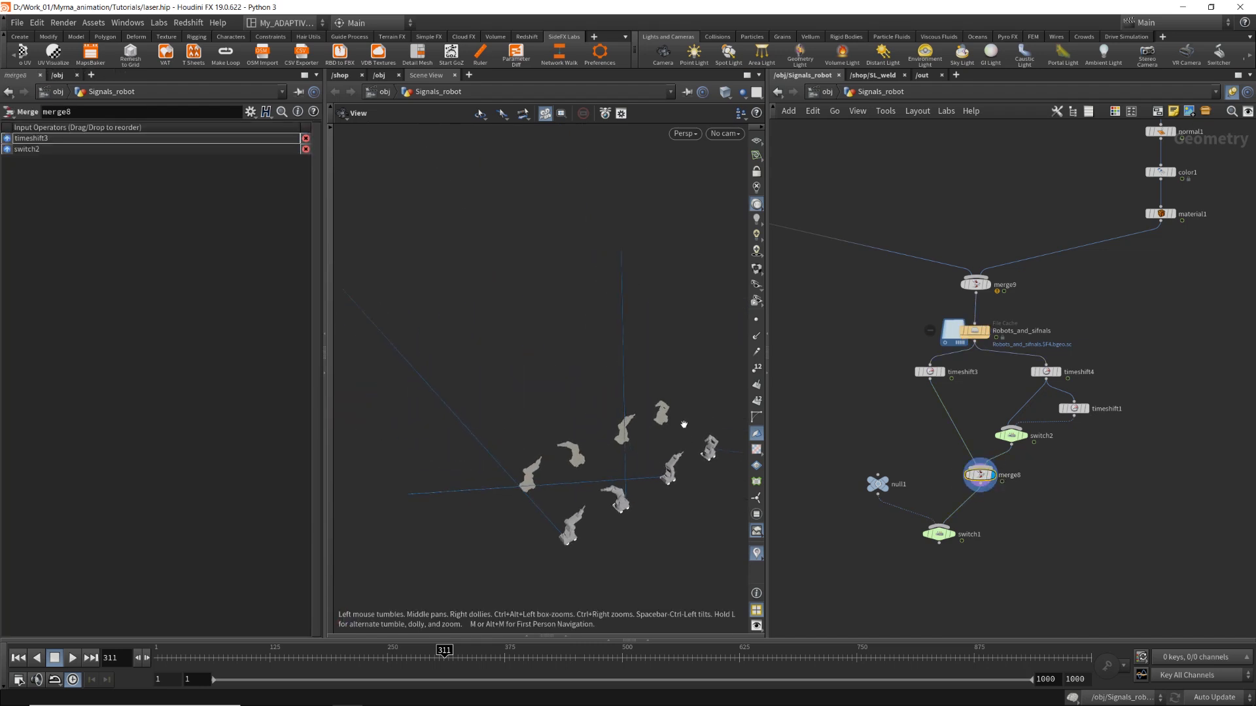
{"action": "scroll", "coordinate": [929, 322], "scroll_direction": "down", "scroll_amount": 8}
{"action": "scroll", "coordinate": [928, 290], "scroll_direction": "up", "scroll_amount": 8}
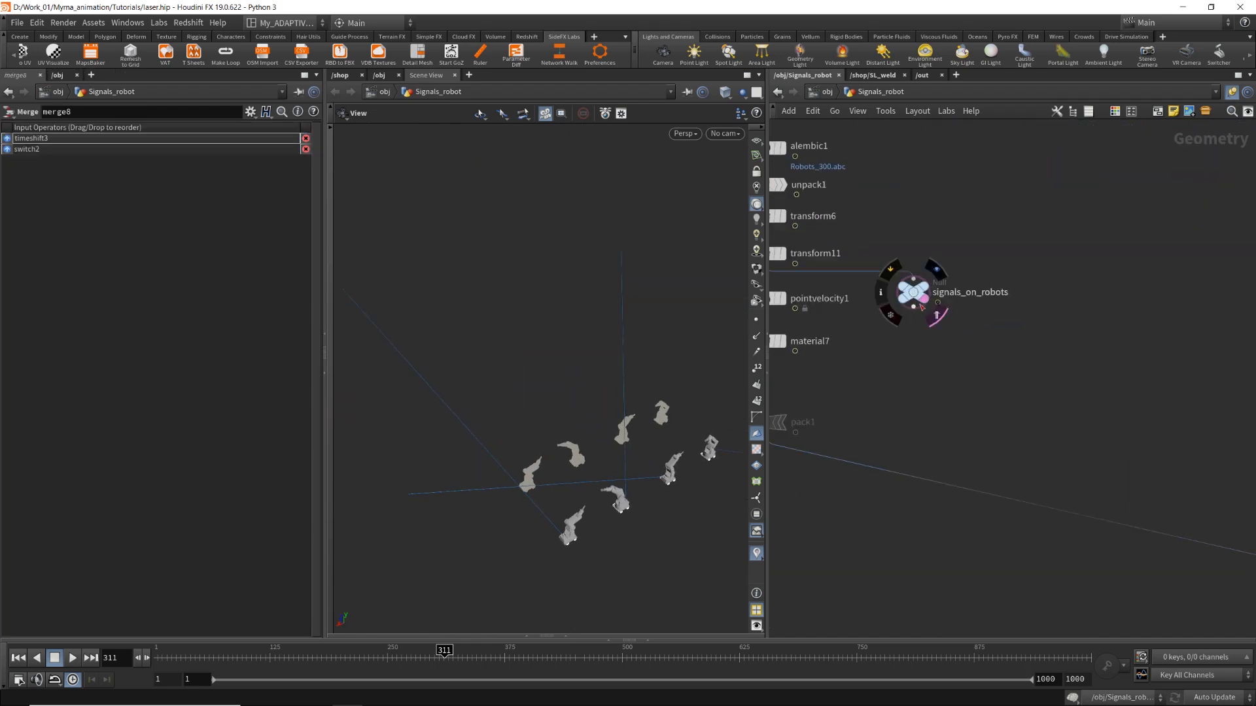
{"action": "scroll", "coordinate": [1006, 445], "scroll_direction": "down", "scroll_amount": 3}
{"action": "middle_click_drag", "start_coordinate": [1224, 599], "coordinate": [1068, 451]}
{"action": "scroll", "coordinate": [1066, 449], "scroll_direction": "up", "scroll_amount": 6}
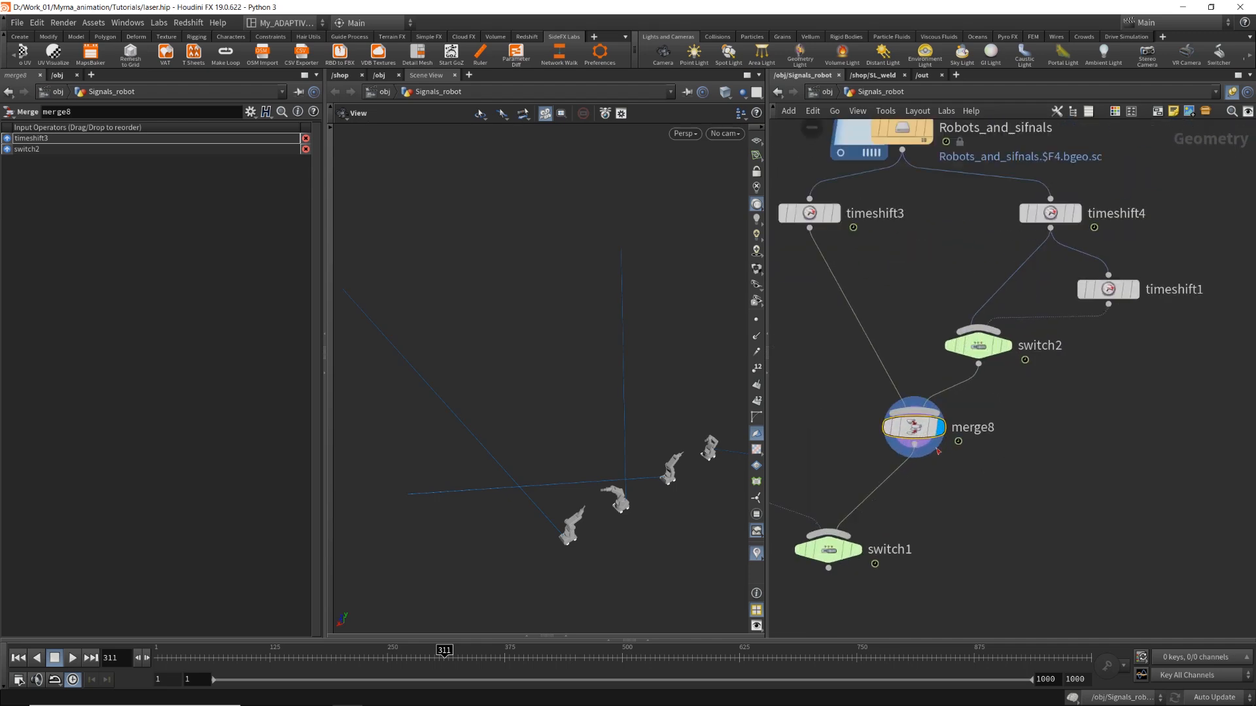
Scrub the merge8 robot animation to frame 401 and show the timeshift3 frame expression.
{"action": "left_click_drag", "start_coordinate": [557, 499], "coordinate": [654, 314]}
{"action": "scroll", "coordinate": [1017, 458], "scroll_direction": "down", "scroll_amount": 5}
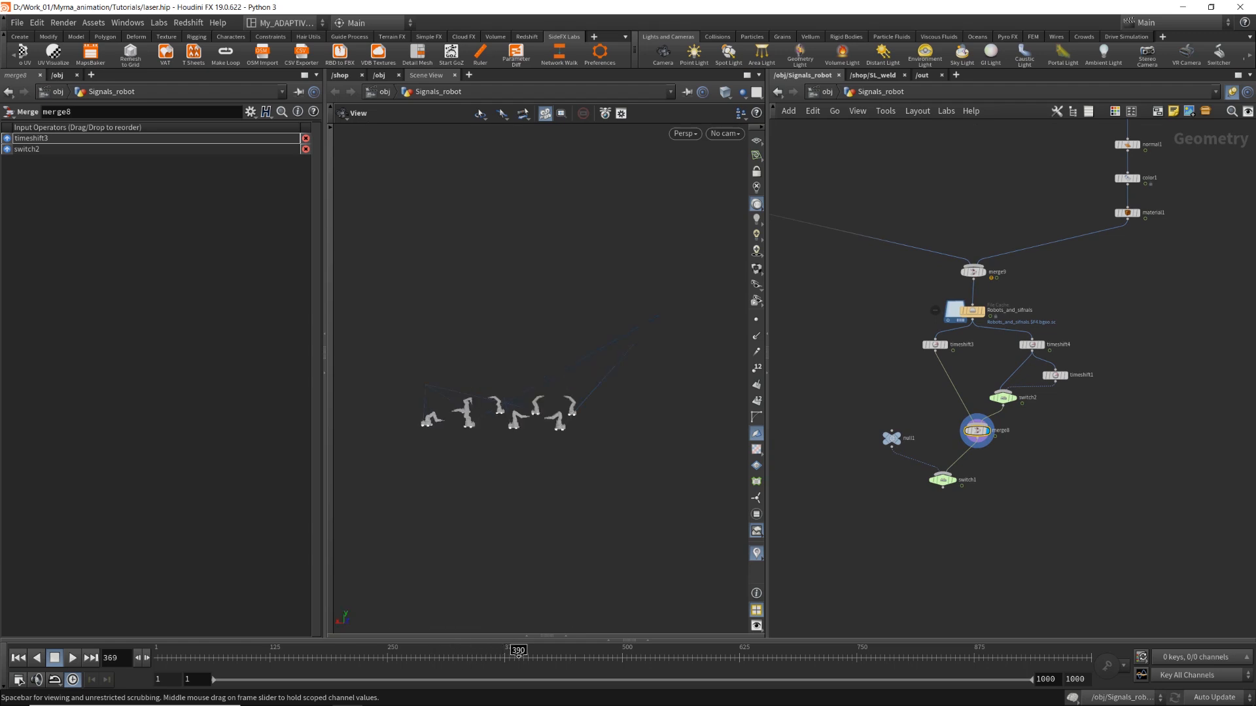
{"action": "left_click_drag", "start_coordinate": [590, 461], "coordinate": [560, 407]}
{"action": "scroll", "coordinate": [935, 348], "scroll_direction": "up", "scroll_amount": 4}
{"action": "left_click", "coordinate": [934, 340]}
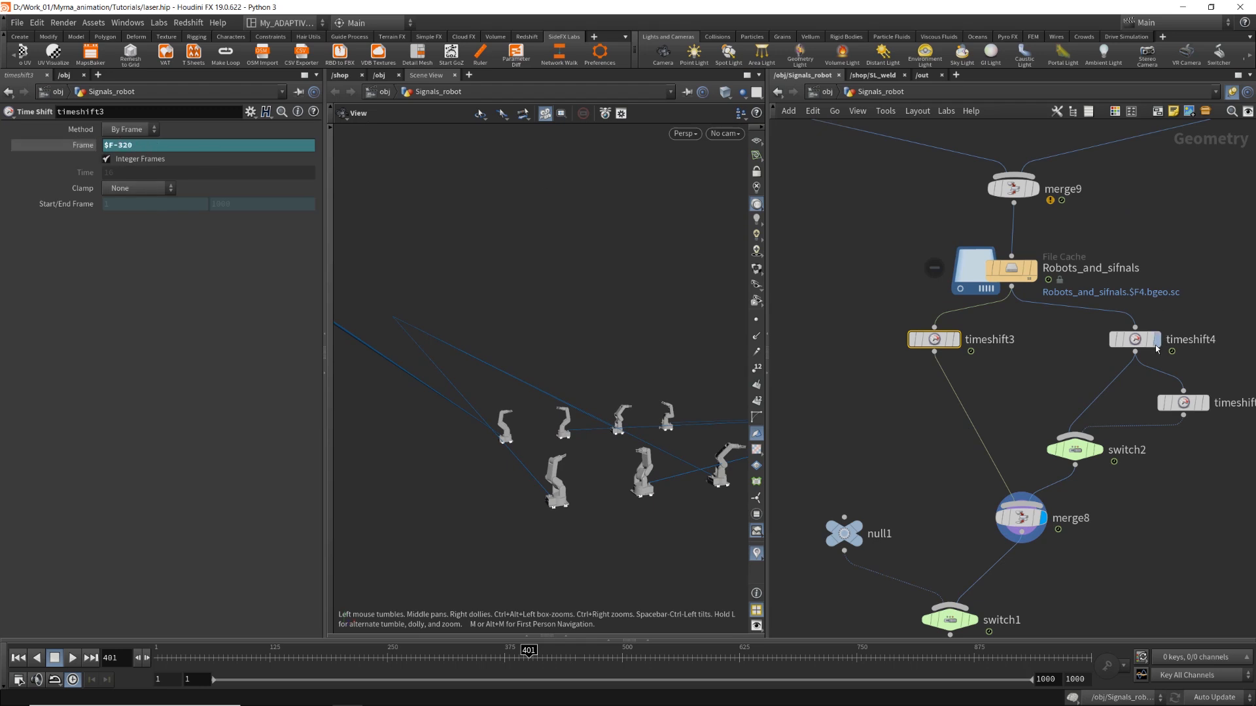
Move timeshift4 closer above switch2, then display it and show its frame expression.
{"action": "left_click_drag", "start_coordinate": [1156, 349], "coordinate": [1107, 355]}
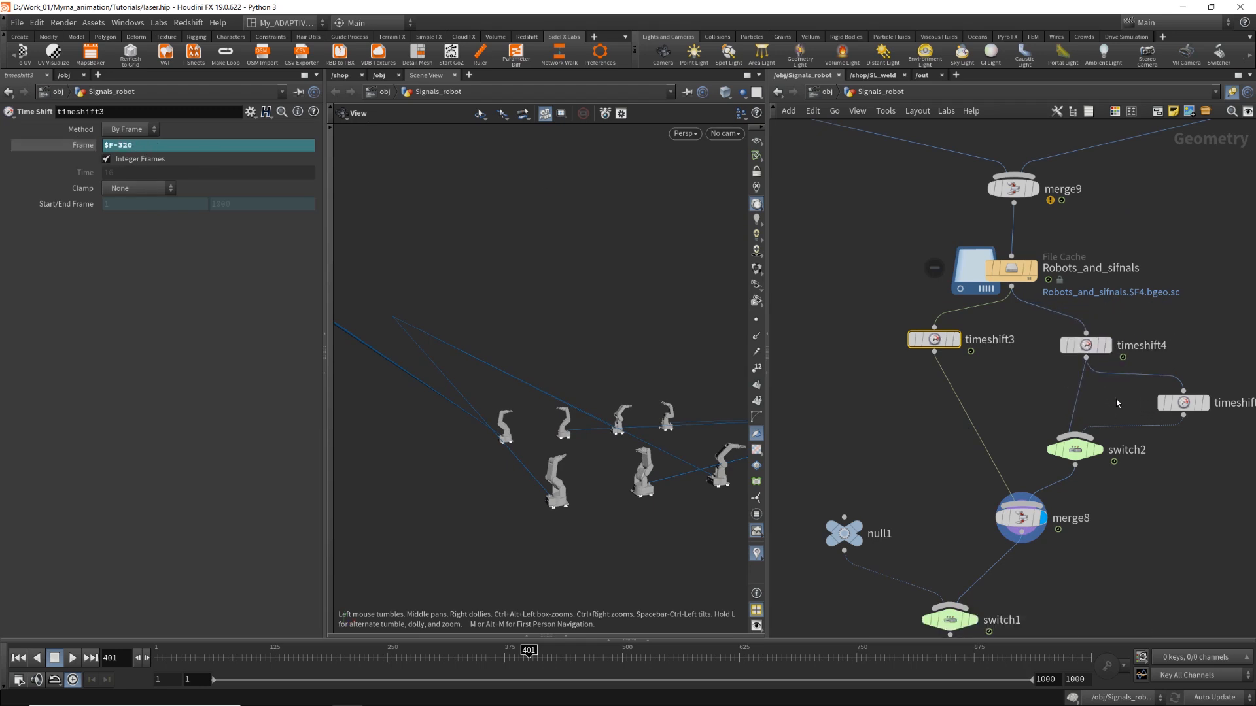
{"action": "left_click", "coordinate": [1107, 345]}
{"action": "left_click", "coordinate": [1082, 345]}
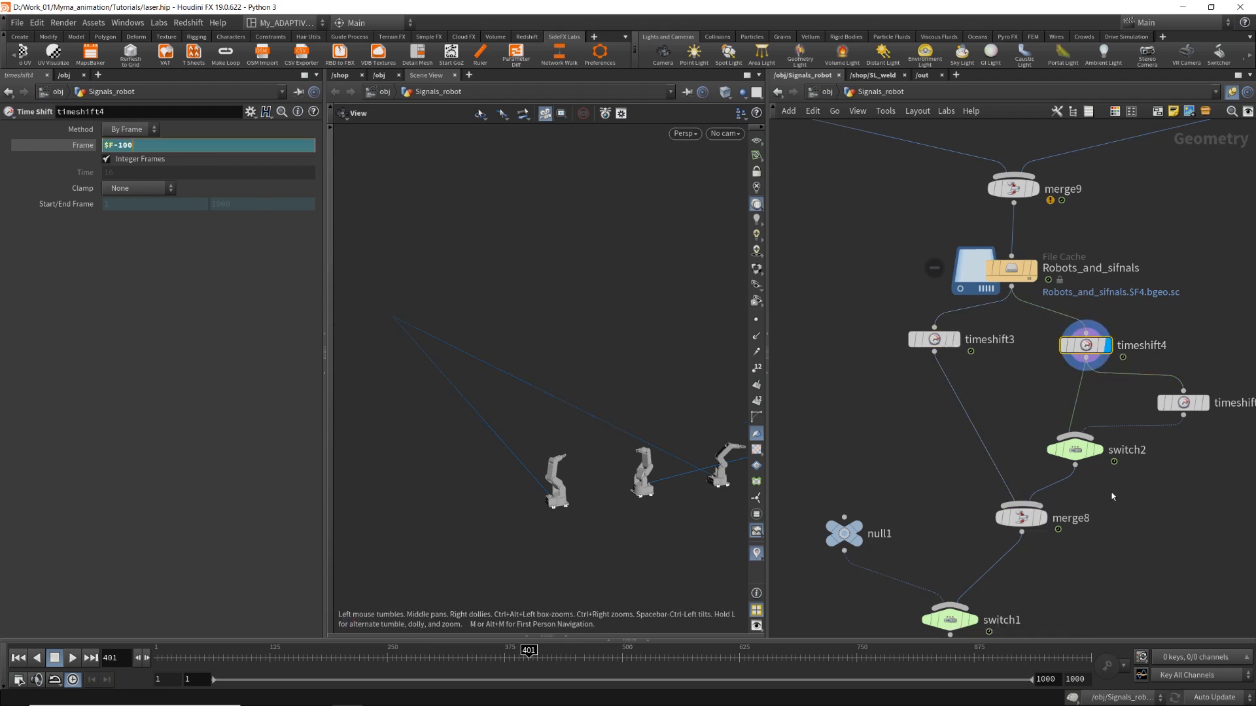
Display timeshift1 and scrub the timeline to frame 450 to check its fixed-frame robots and signals.
{"action": "middle_click_drag", "start_coordinate": [1112, 497], "coordinate": [1089, 463]}
{"action": "left_click", "coordinate": [1181, 369]}
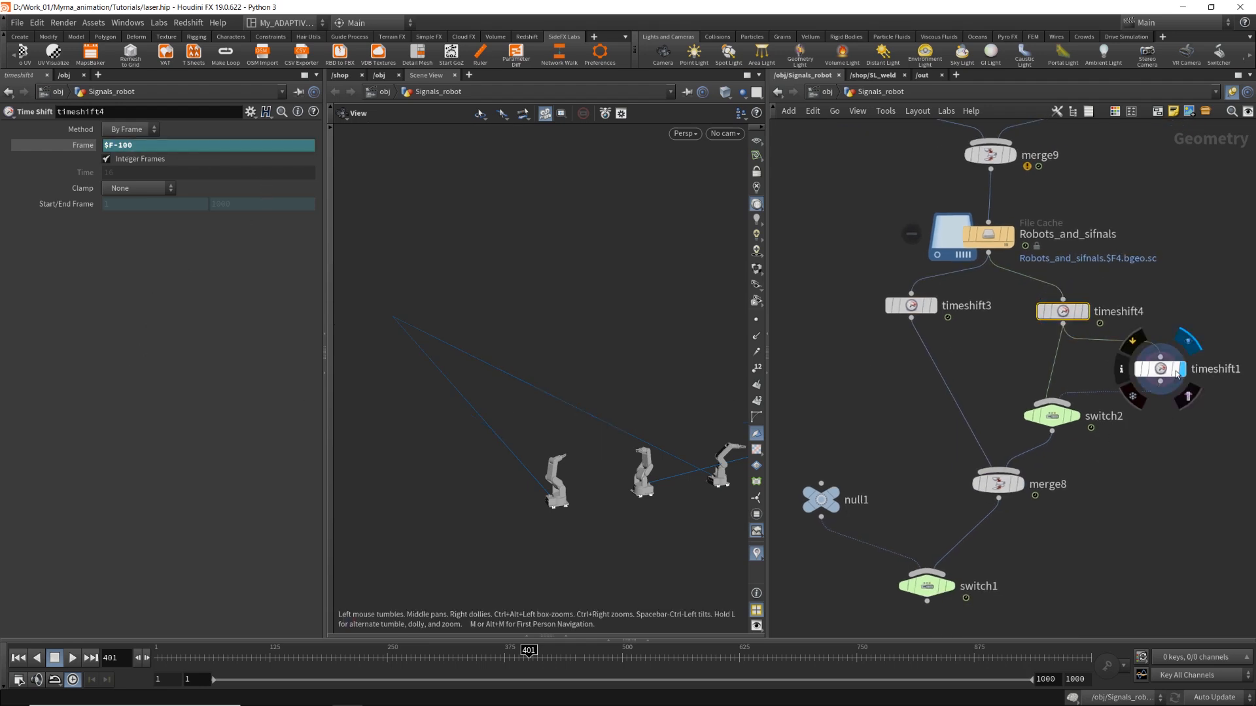
{"action": "left_click", "coordinate": [1159, 369]}
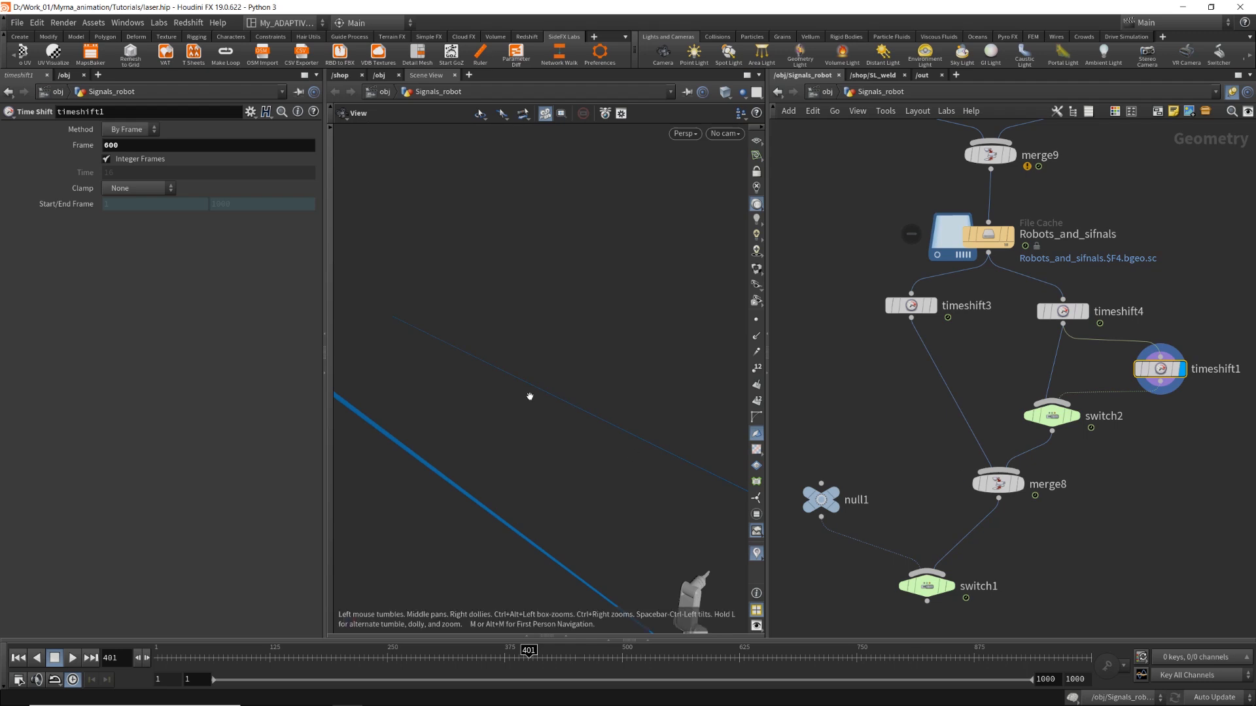
{"action": "scroll", "coordinate": [530, 396], "scroll_direction": "down", "scroll_amount": 5}
{"action": "left_click_drag", "start_coordinate": [631, 446], "coordinate": [611, 433]}
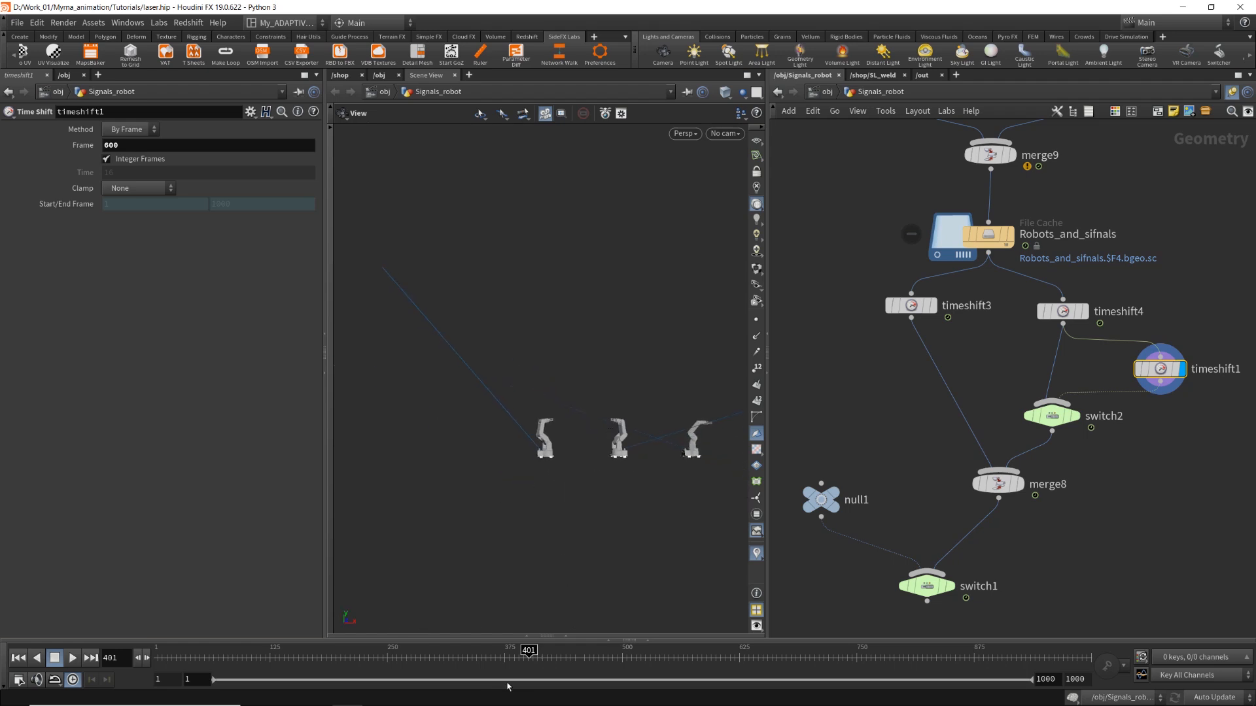
{"action": "mouse_move", "coordinate": [528, 652]}
{"action": "left_mouse_down"}
{"action": "mouse_move", "coordinate": [452, 651]}
{"action": "mouse_move", "coordinate": [676, 651]}
{"action": "mouse_move", "coordinate": [632, 651]}
{"action": "left_mouse_up"}
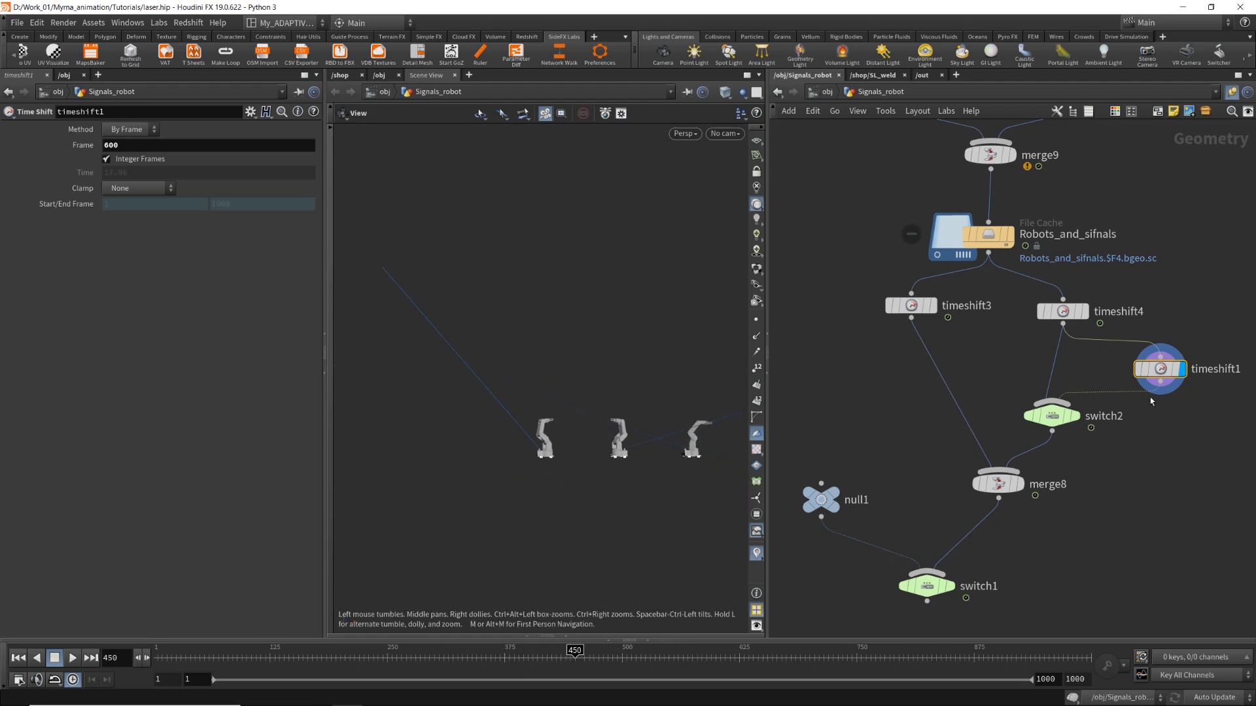
Display switch2 followed by merge8, and scrub to frame 711 to compare the motion of both robot rows.
{"action": "left_click", "coordinate": [1075, 417]}
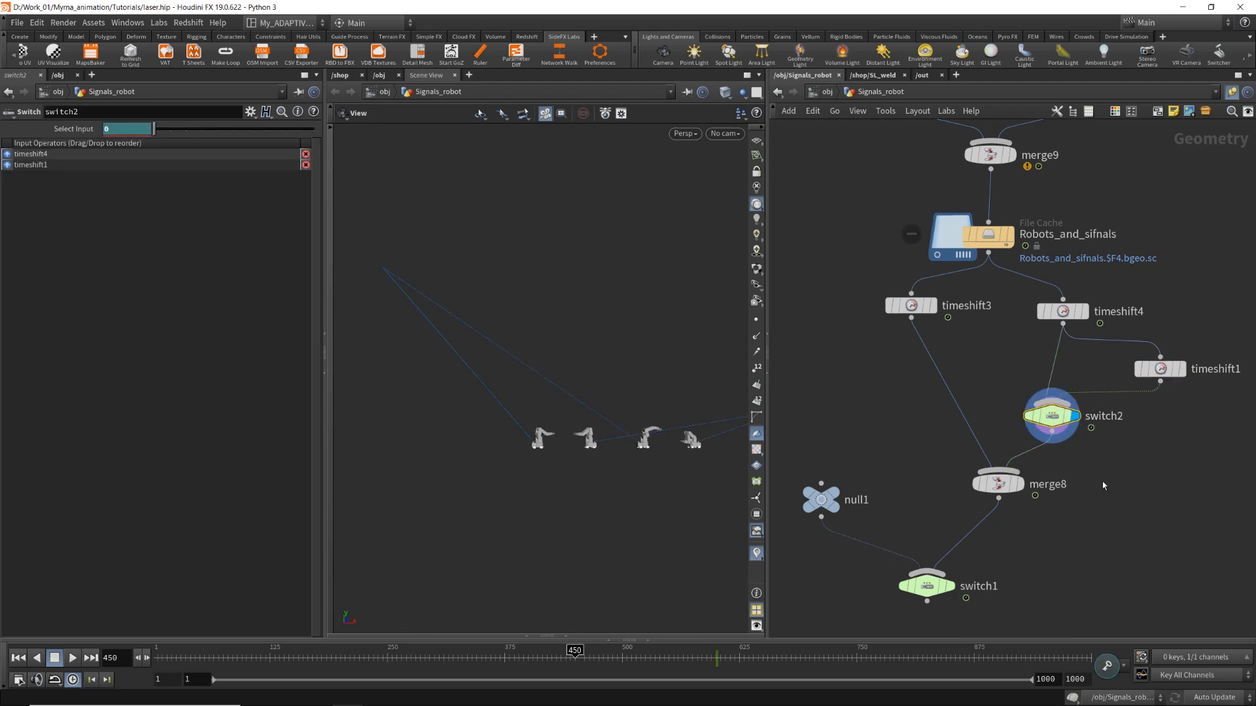
{"action": "left_click", "coordinate": [1021, 485]}
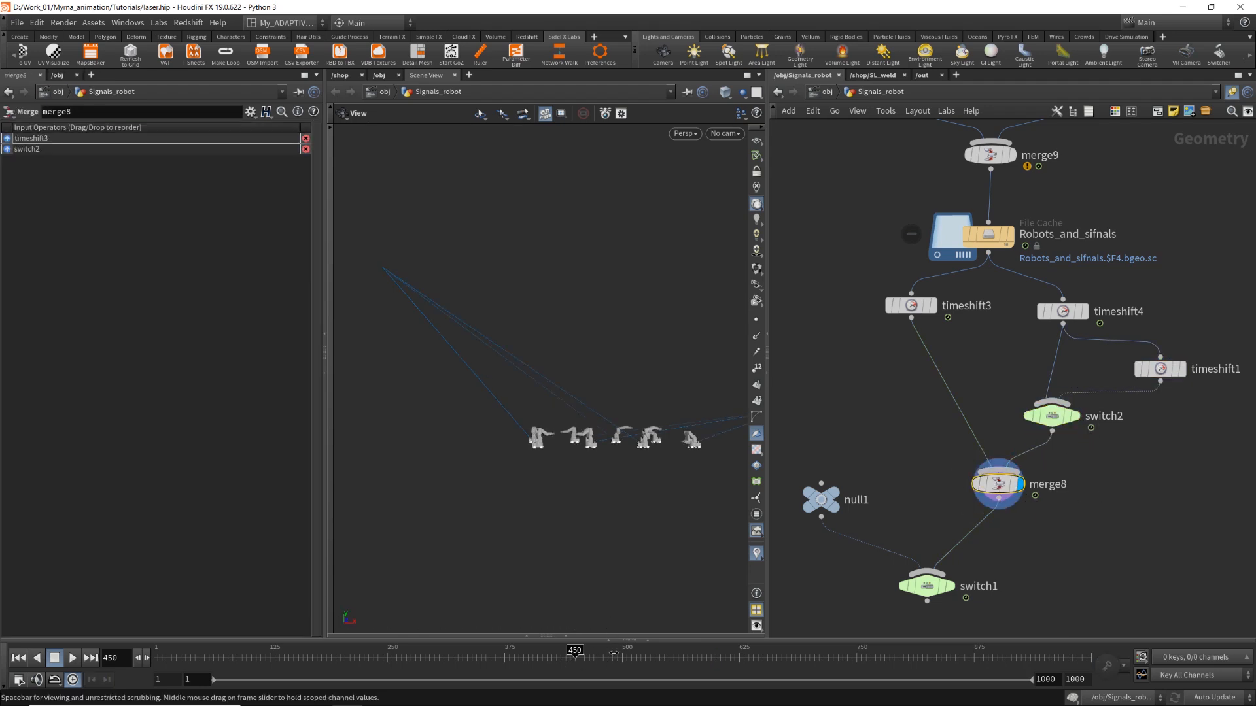
{"action": "left_click_drag", "start_coordinate": [613, 653], "coordinate": [689, 667]}
{"action": "left_click_drag", "start_coordinate": [551, 397], "coordinate": [635, 465]}
{"action": "middle_click_drag", "start_coordinate": [634, 465], "coordinate": [594, 468]}
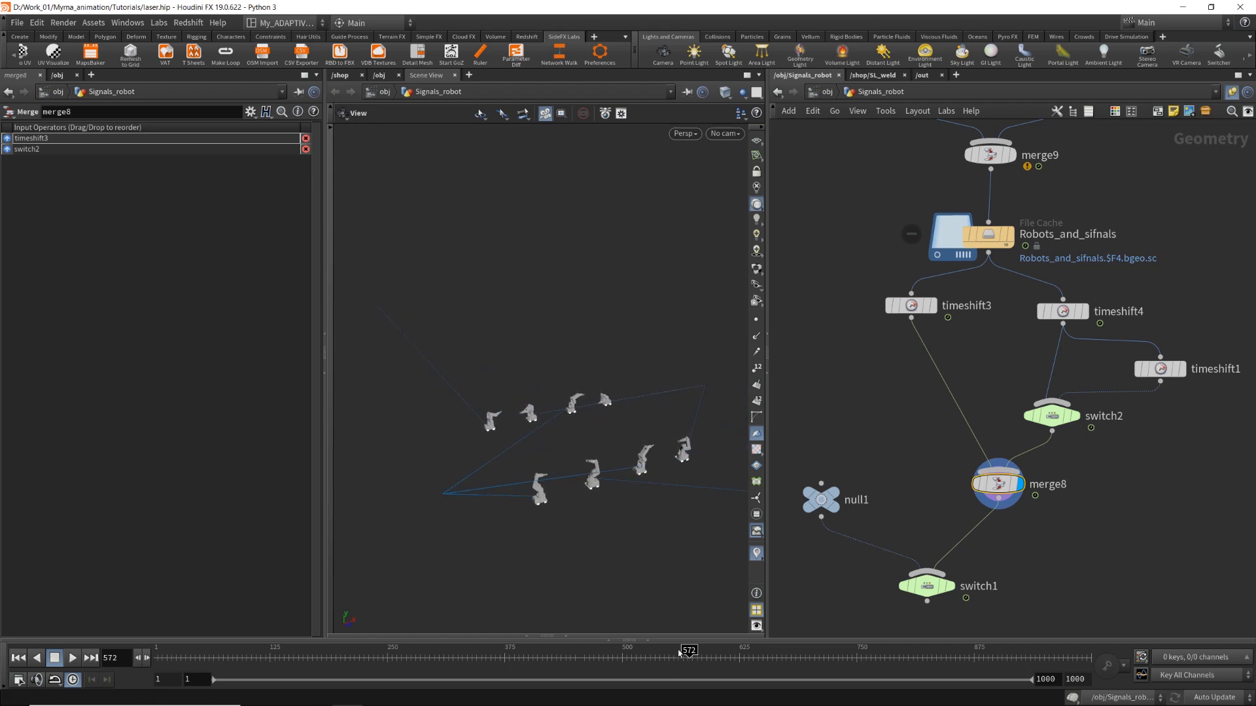
{"action": "mouse_move", "coordinate": [680, 654]}
{"action": "left_mouse_down"}
{"action": "mouse_move", "coordinate": [795, 666]}
{"action": "mouse_move", "coordinate": [783, 664]}
{"action": "left_mouse_up"}
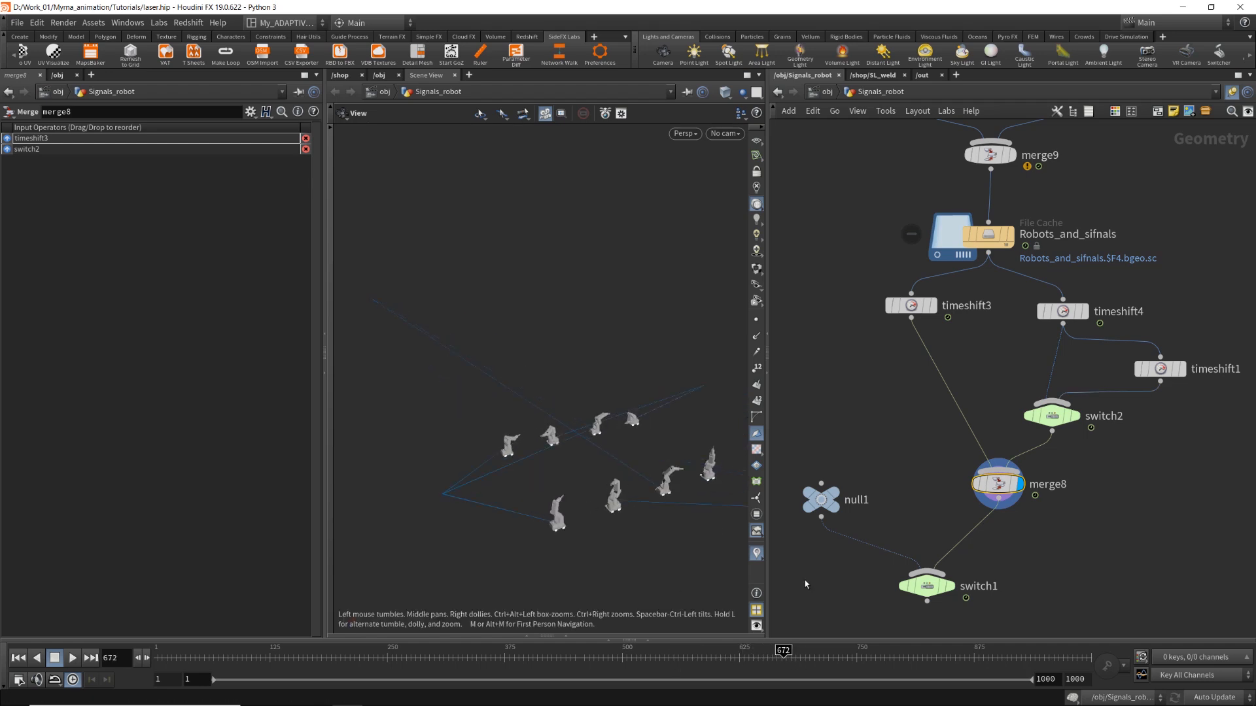
{"action": "left_click_drag", "start_coordinate": [783, 657], "coordinate": [821, 657]}
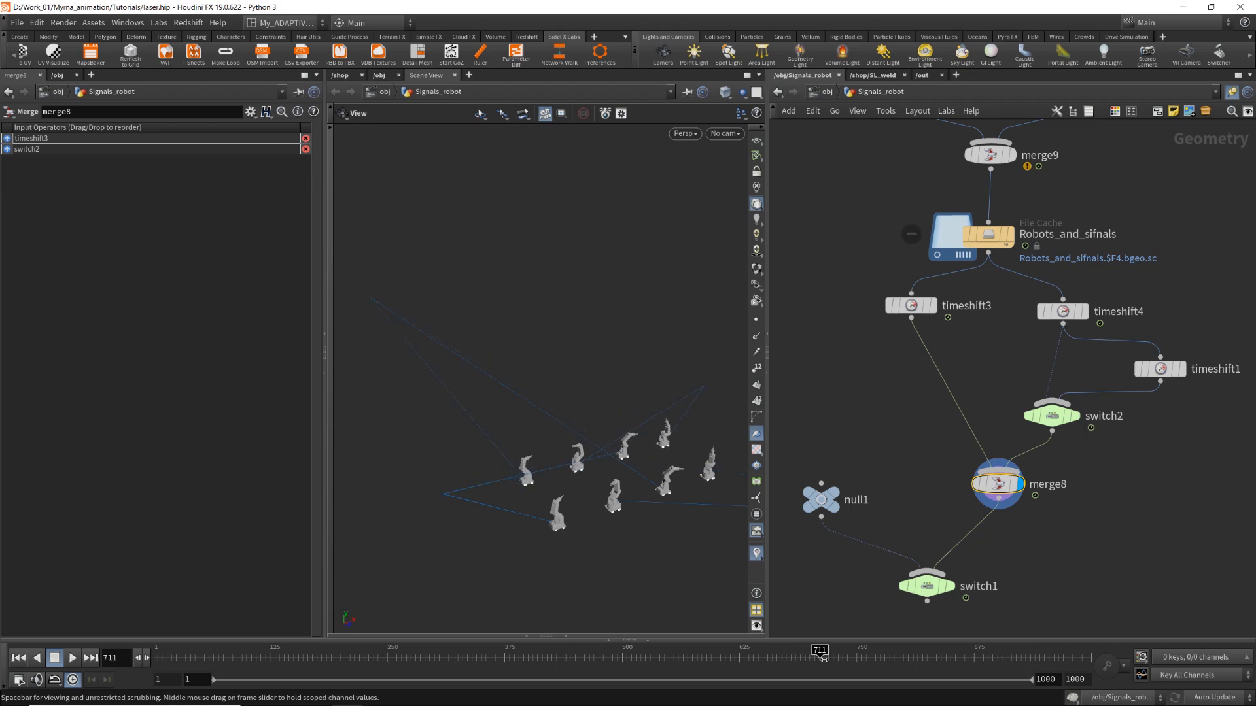
Display switch1 and scrub back to frame 185 and forward to 867 to check its keyframed input selection.
{"action": "left_click", "coordinate": [945, 589]}
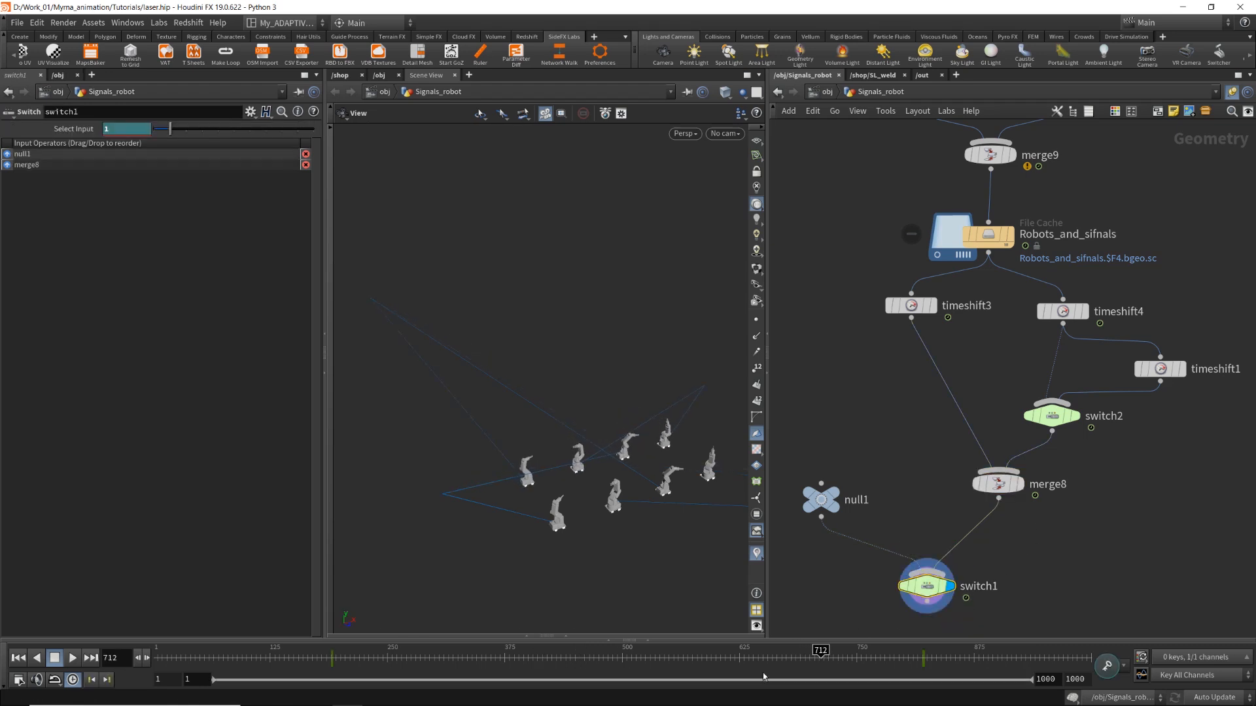
{"action": "mouse_move", "coordinate": [819, 652]}
{"action": "left_mouse_down"}
{"action": "mouse_move", "coordinate": [288, 651]}
{"action": "mouse_move", "coordinate": [329, 667]}
{"action": "left_mouse_up"}
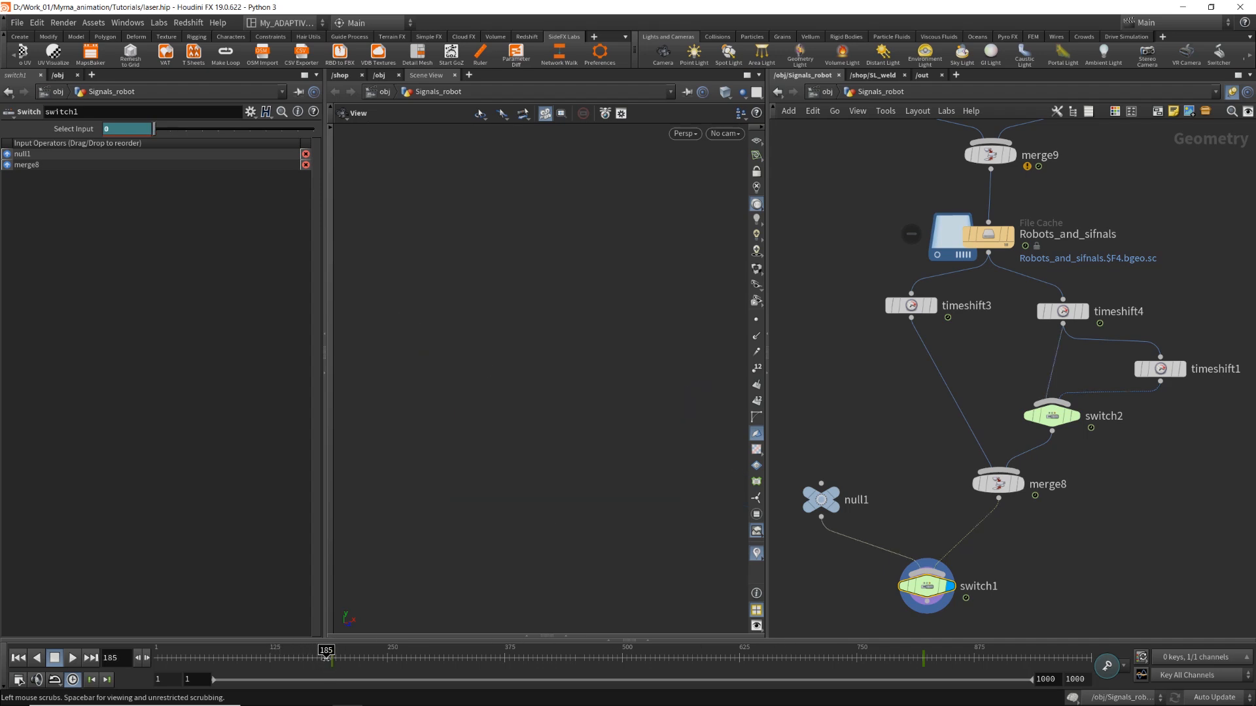
{"action": "left_click_drag", "start_coordinate": [330, 657], "coordinate": [967, 658]}
Examine the Signals_robot network from the final switch up through the attribute wrangle and foreach branches.
{"action": "scroll", "coordinate": [1082, 438], "scroll_direction": "down", "scroll_amount": 5}
{"action": "middle_click_drag", "start_coordinate": [1080, 441], "coordinate": [1043, 476]}
{"action": "scroll", "coordinate": [1012, 534], "scroll_direction": "up", "scroll_amount": 4}
{"action": "scroll", "coordinate": [1034, 496], "scroll_direction": "down", "scroll_amount": 7}
{"action": "middle_click_drag", "start_coordinate": [970, 436], "coordinate": [991, 422]}
{"action": "mouse_move", "coordinate": [983, 531]}
{"action": "middle_mouse_down"}
{"action": "mouse_move", "coordinate": [963, 496]}
{"action": "mouse_move", "coordinate": [962, 521]}
{"action": "mouse_move", "coordinate": [981, 535]}
{"action": "middle_mouse_up"}
{"action": "middle_click_drag", "start_coordinate": [1049, 331], "coordinate": [996, 448]}
{"action": "scroll", "coordinate": [978, 405], "scroll_direction": "up", "scroll_amount": 4}
{"action": "scroll", "coordinate": [948, 405], "scroll_direction": "down", "scroll_amount": 5}
{"action": "middle_click_drag", "start_coordinate": [949, 405], "coordinate": [1066, 311]}
{"action": "scroll", "coordinate": [1040, 340], "scroll_direction": "up", "scroll_amount": 4}
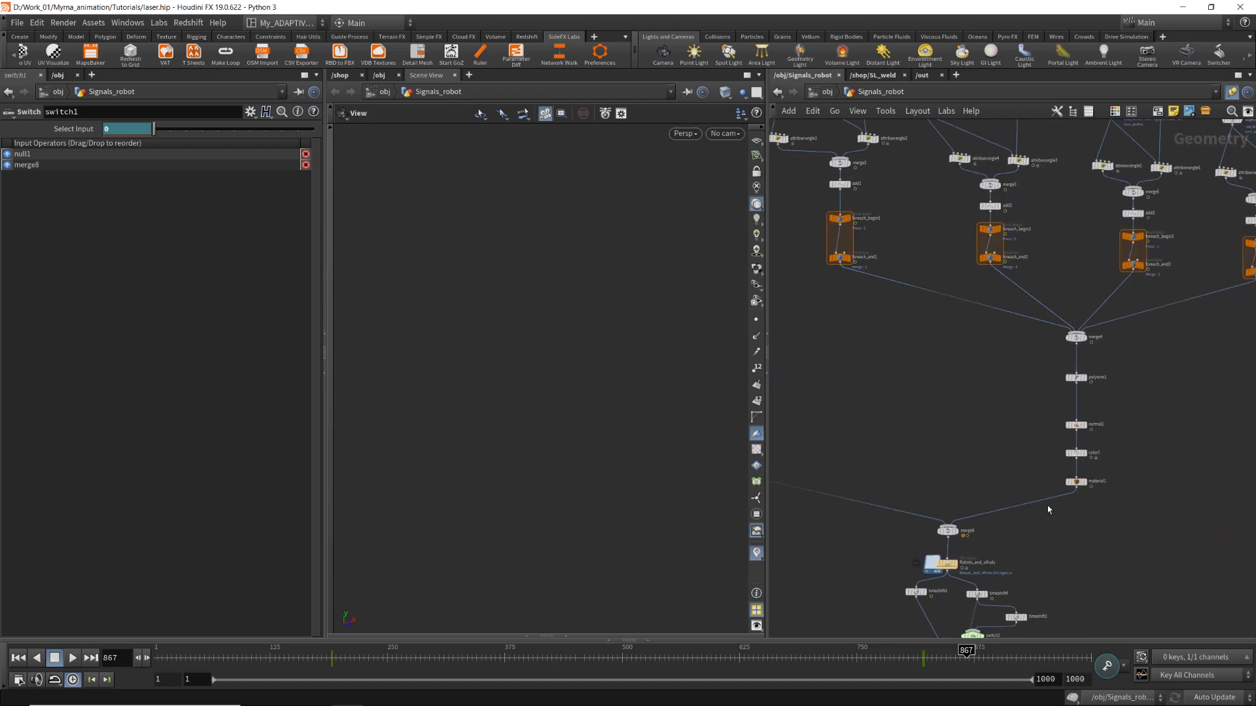
Select the material1 node and reveal the Redshift RenderView pane.
{"action": "left_click", "coordinate": [1076, 484]}
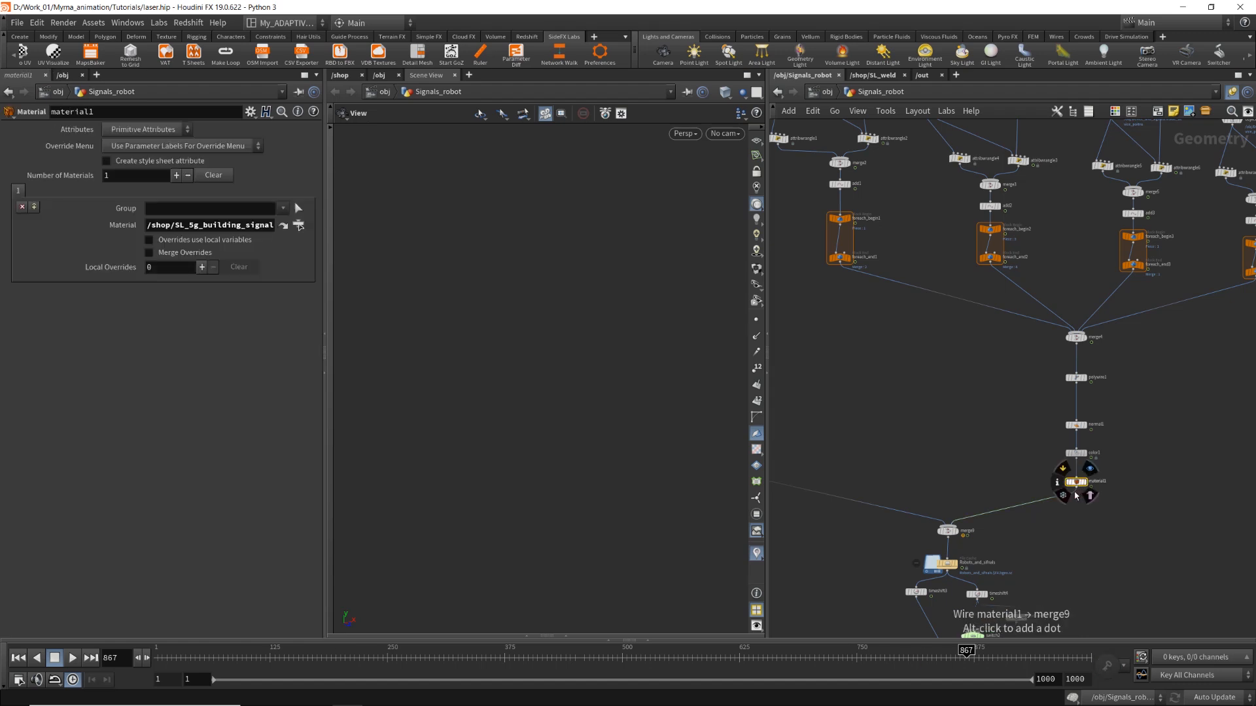
{"action": "left_click", "coordinate": [538, 633]}
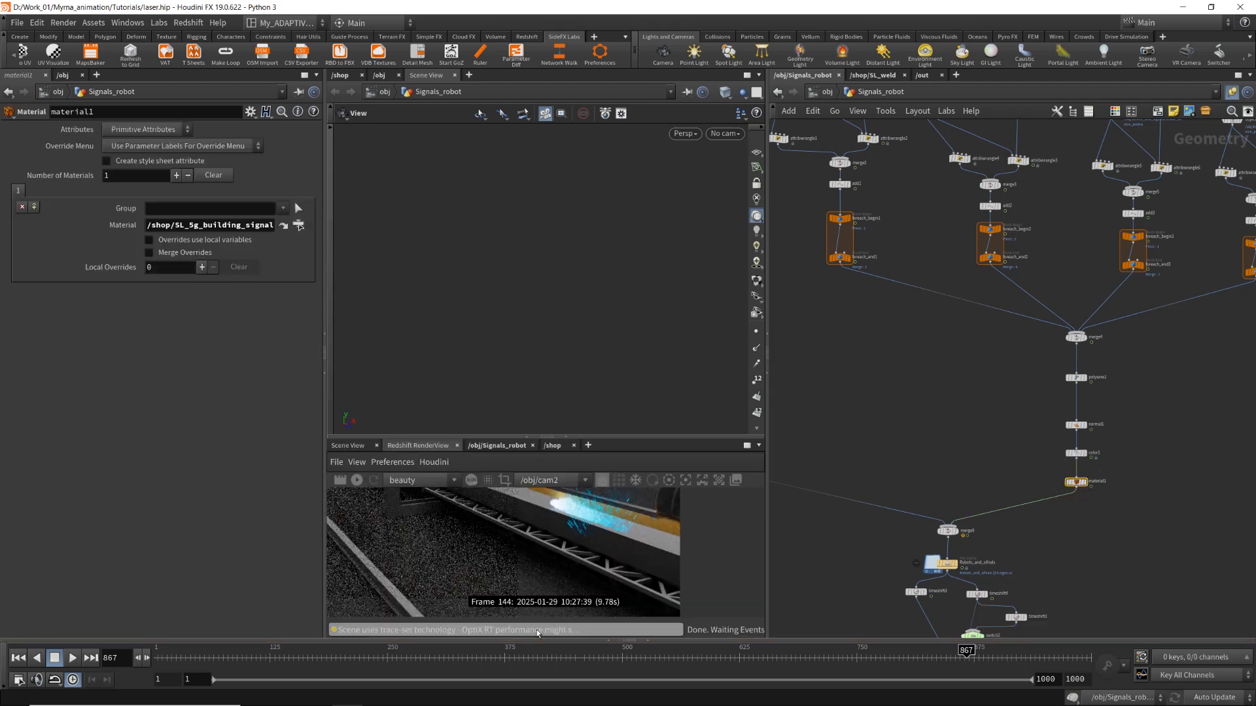
{"action": "left_click_drag", "start_coordinate": [653, 436], "coordinate": [642, 460]}
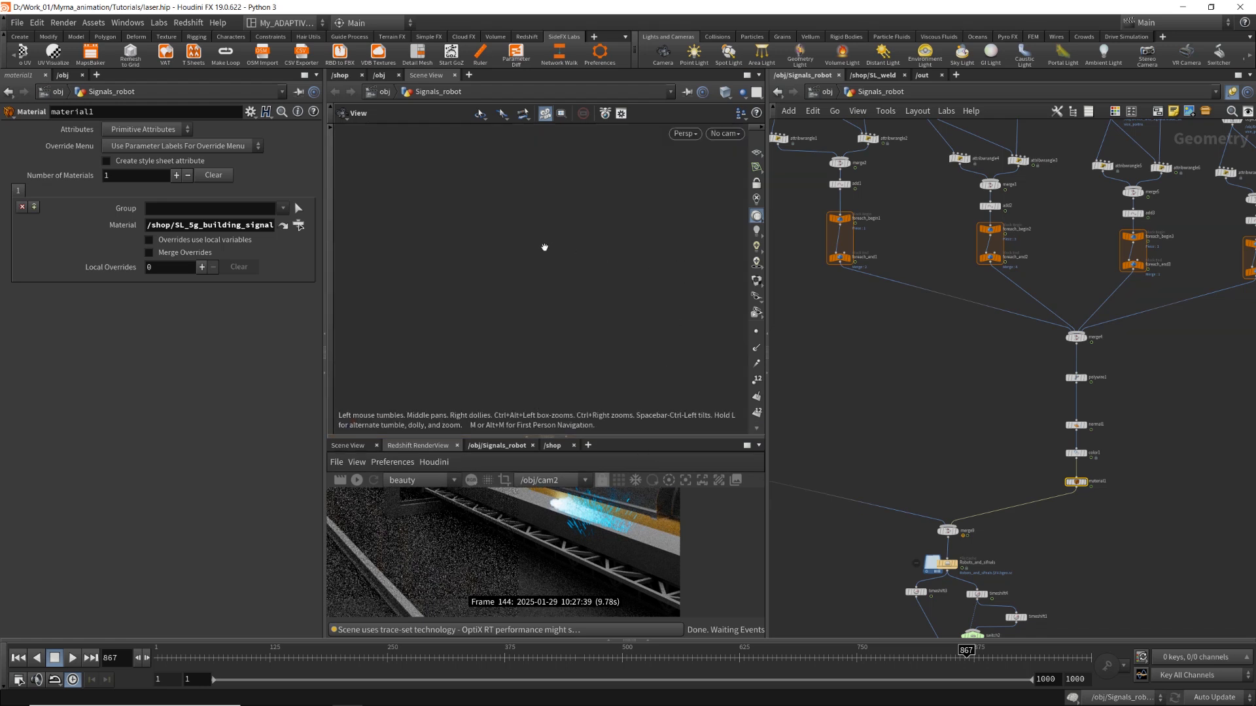
Look through cam2 in the viewport and move the timeline to frame 557.
{"action": "left_click", "coordinate": [724, 134]}
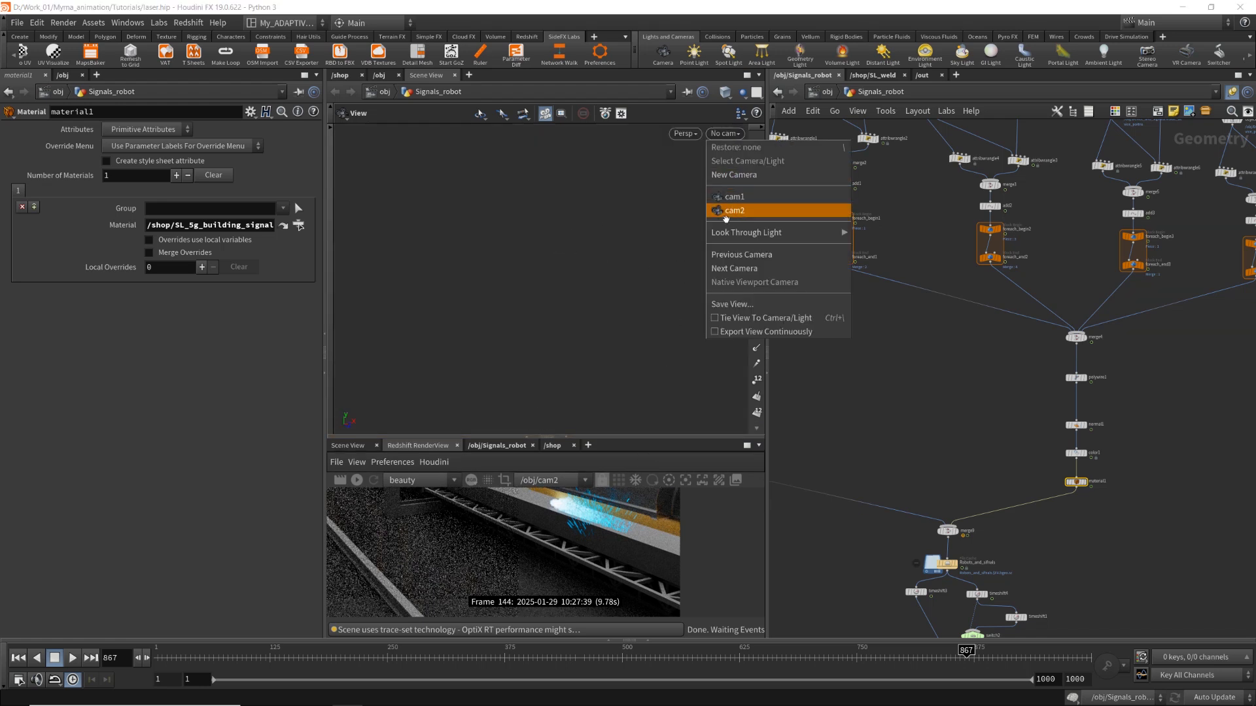
{"action": "left_click", "coordinate": [726, 211]}
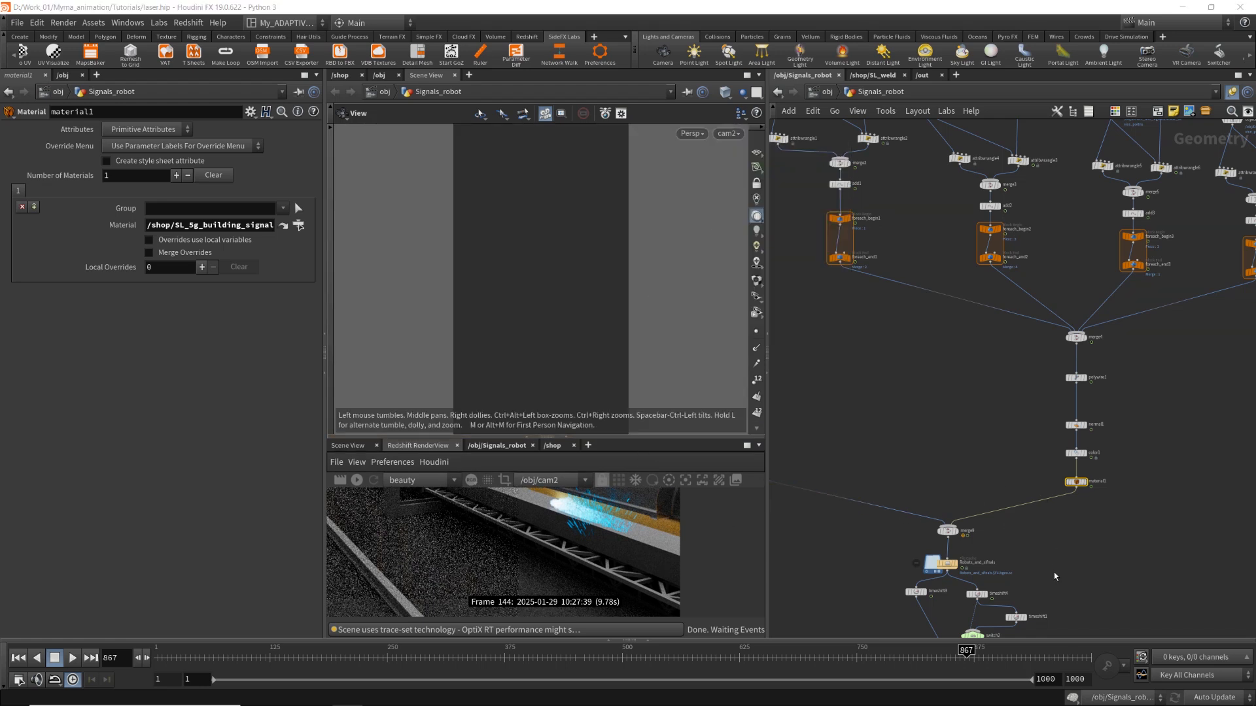
{"action": "left_click_drag", "start_coordinate": [757, 652], "coordinate": [675, 648]}
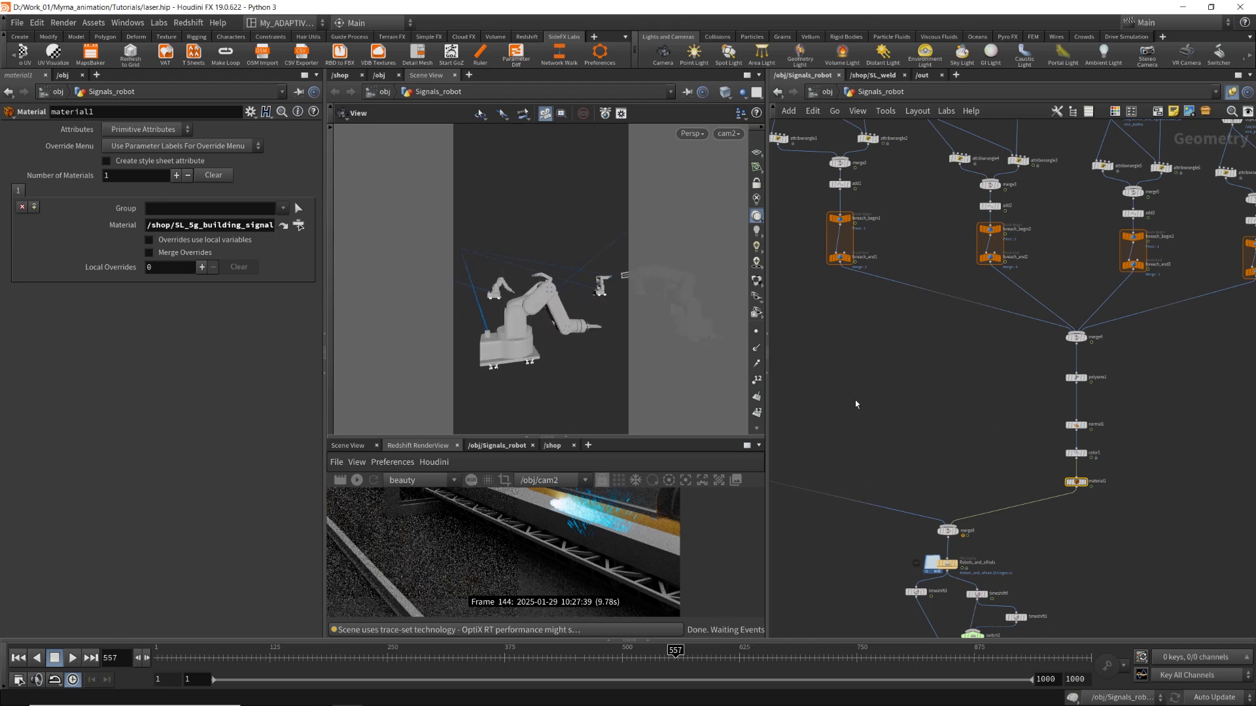
{"action": "middle_click_drag", "start_coordinate": [856, 404], "coordinate": [907, 231]}
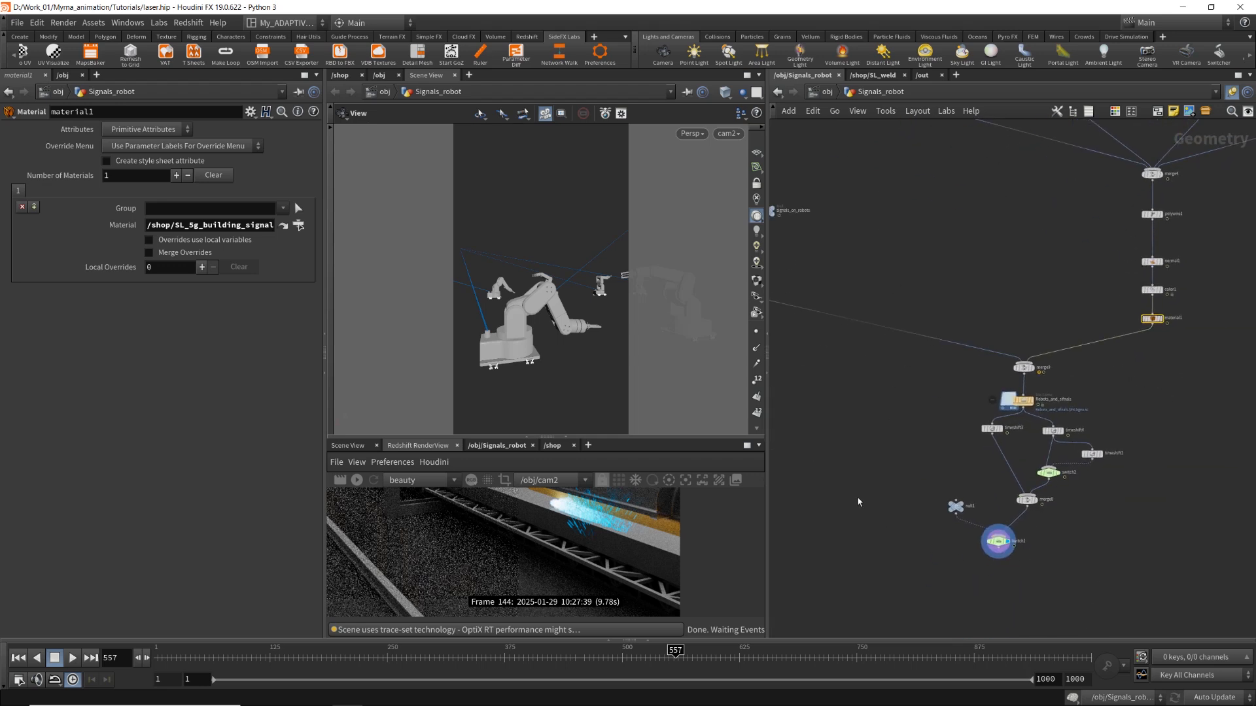
Return to the object level, space Signals_robot slightly away from Conv_cars and copy the Signals_robot node.
{"action": "middle_click_drag", "start_coordinate": [854, 497], "coordinate": [909, 410]}
{"action": "key", "text": "u"}
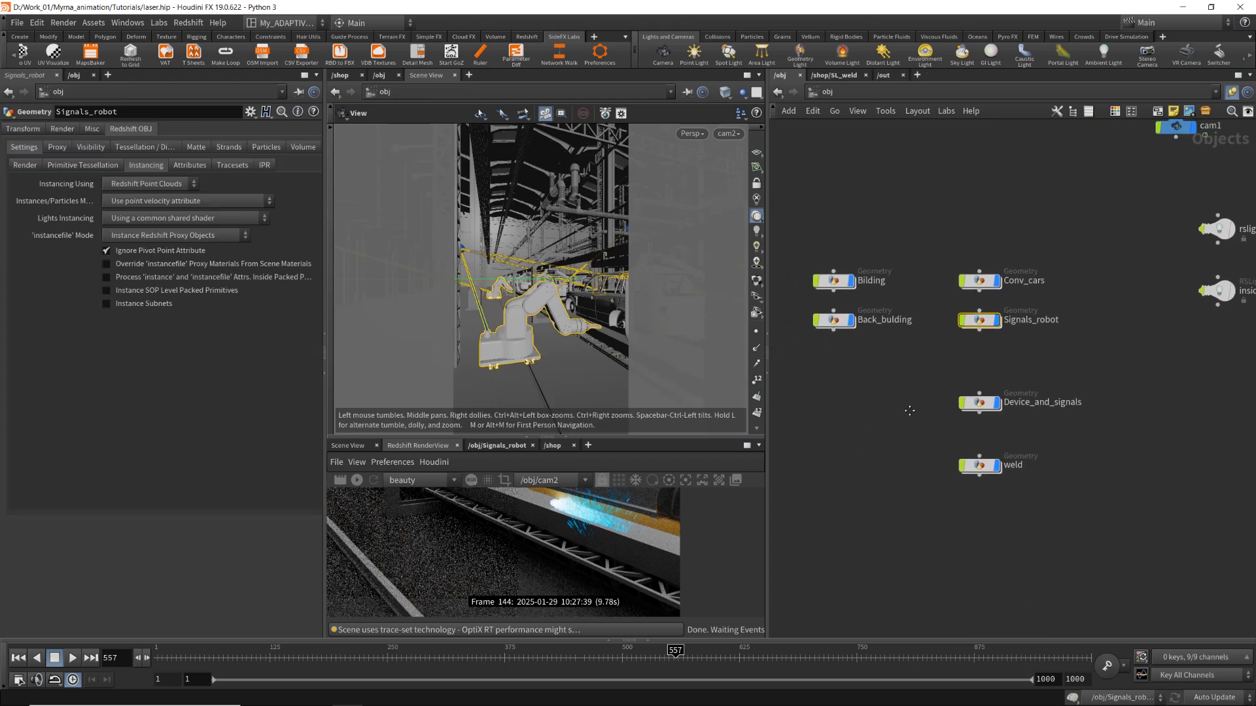
{"action": "left_click_drag", "start_coordinate": [983, 322], "coordinate": [982, 338]}
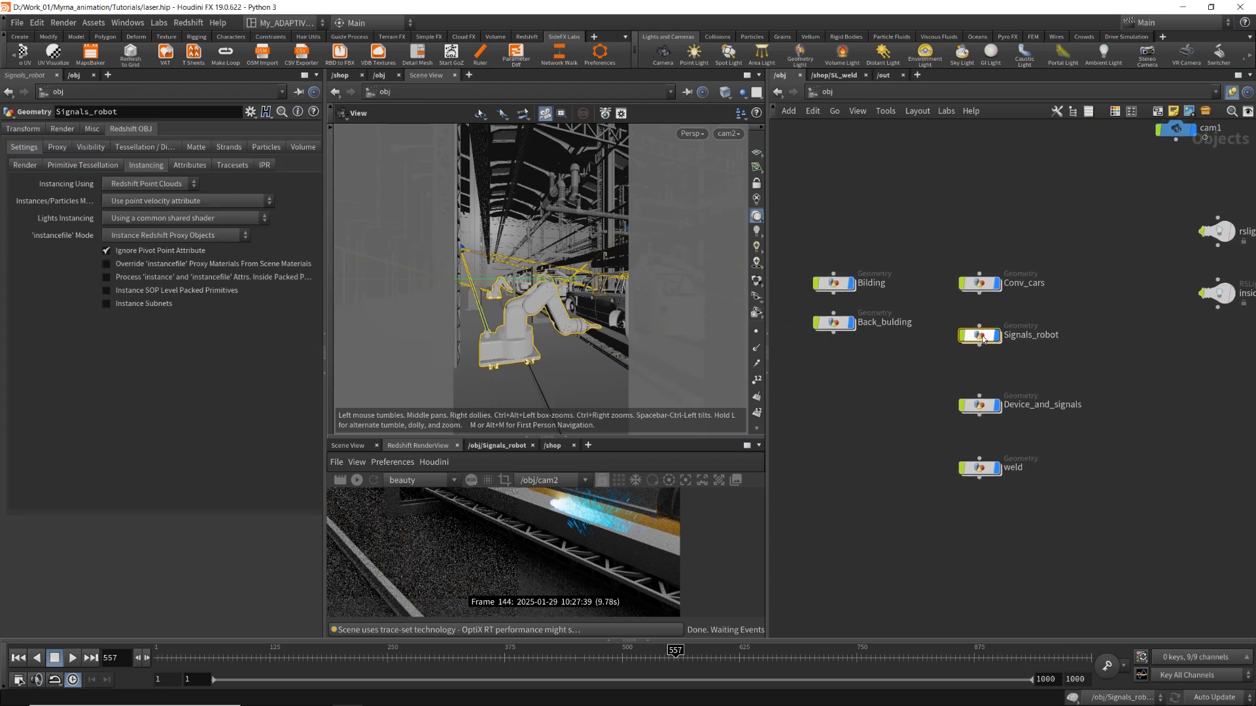
{"action": "key", "text": "ctrl+c"}
{"action": "middle_click_drag", "start_coordinate": [1133, 302], "coordinate": [1059, 343]}
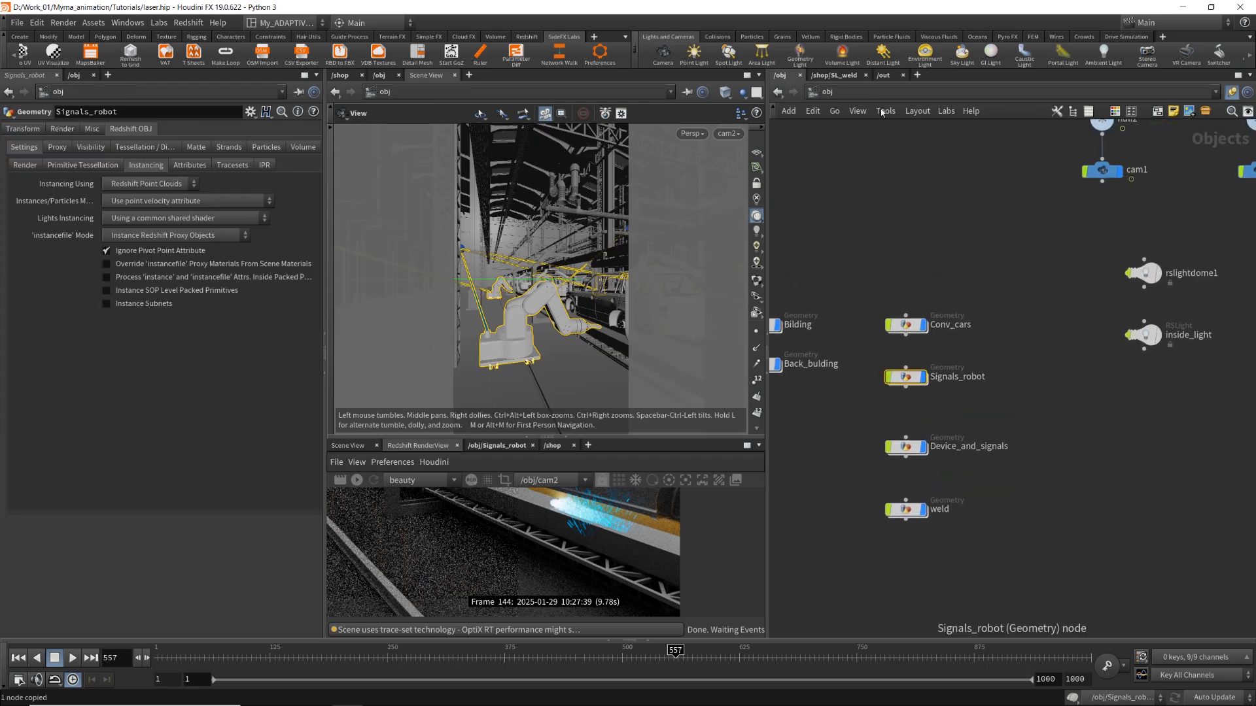
On the Laser render node in /out, clear Candidate Objects and set Force Objects to /obj/Signals_robot.
{"action": "left_click", "coordinate": [887, 76]}
{"action": "middle_click_drag", "start_coordinate": [964, 392], "coordinate": [823, 296]}
{"action": "left_click_drag", "start_coordinate": [1008, 494], "coordinate": [895, 387]}
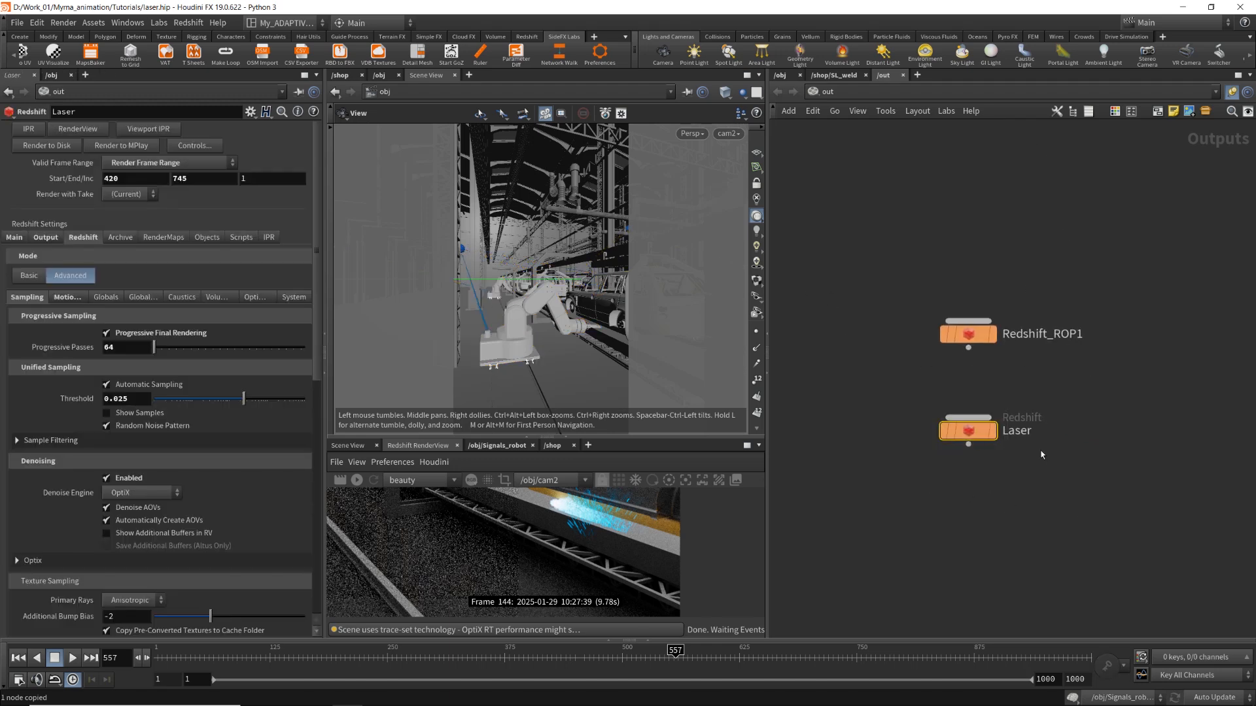
{"action": "left_click", "coordinate": [207, 238]}
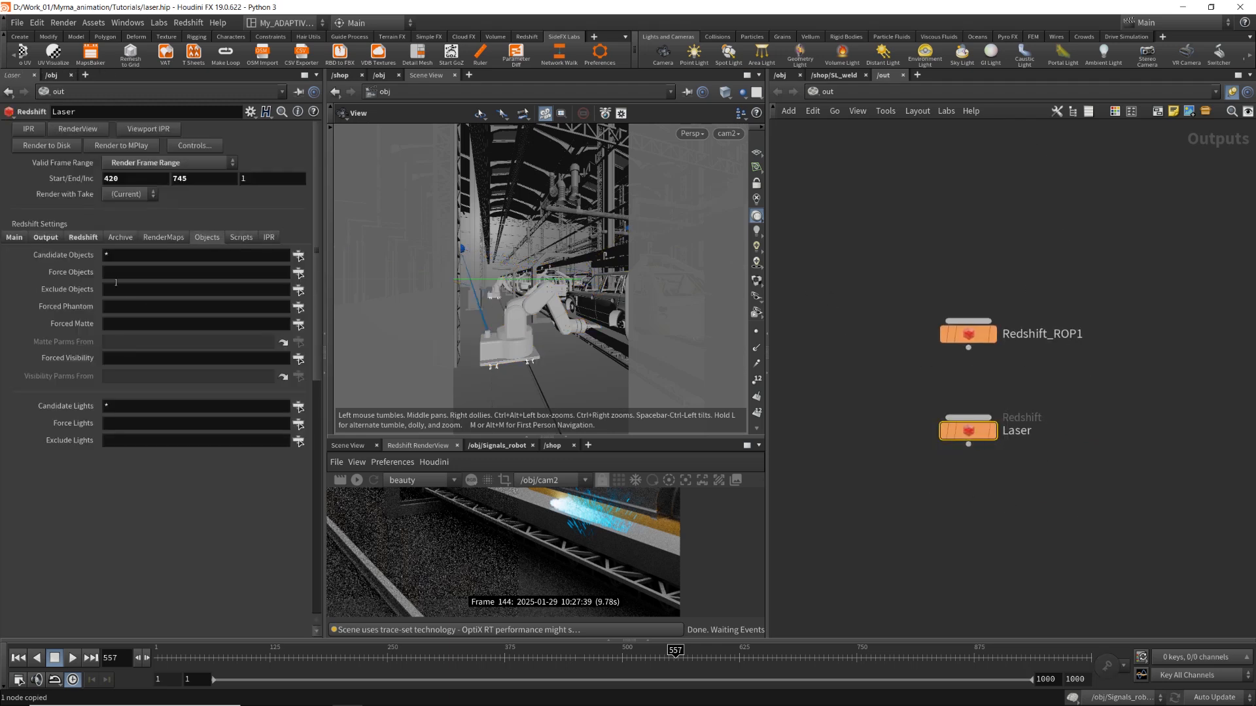
{"action": "left_click", "coordinate": [116, 254]}
{"action": "left_click", "coordinate": [149, 273]}
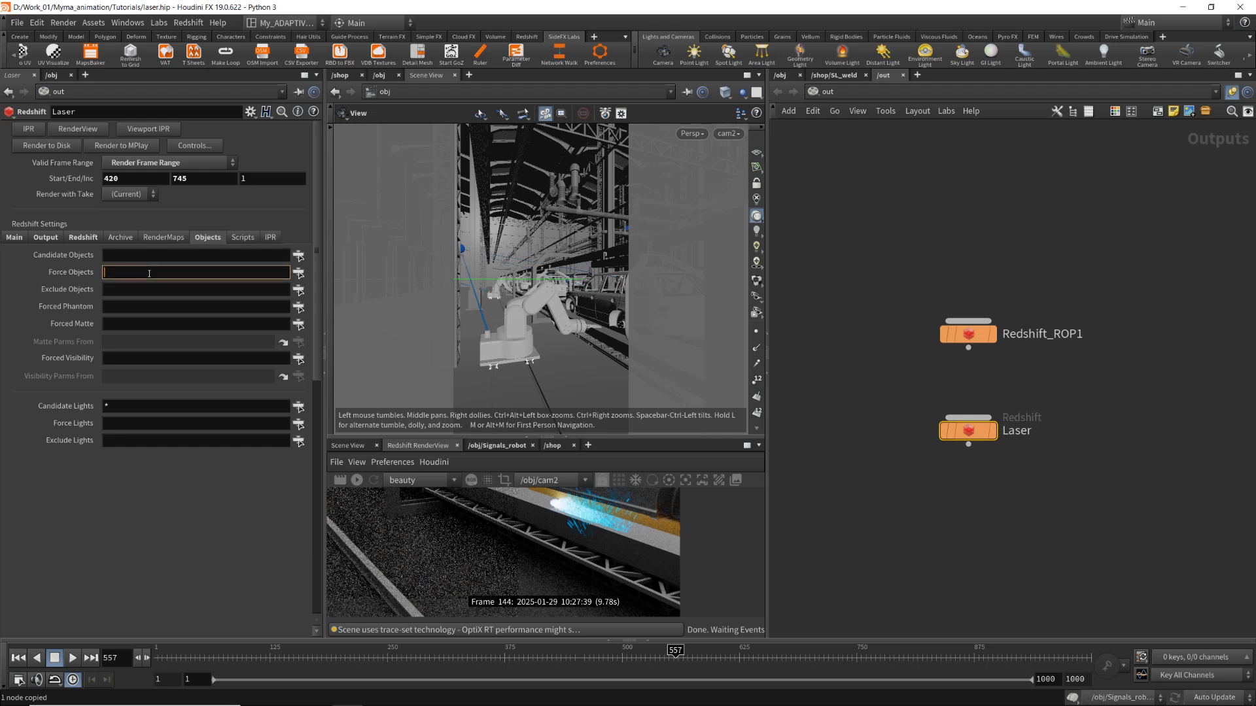
{"action": "key", "text": "ctrl+v"}
{"action": "key", "text": "Return"}
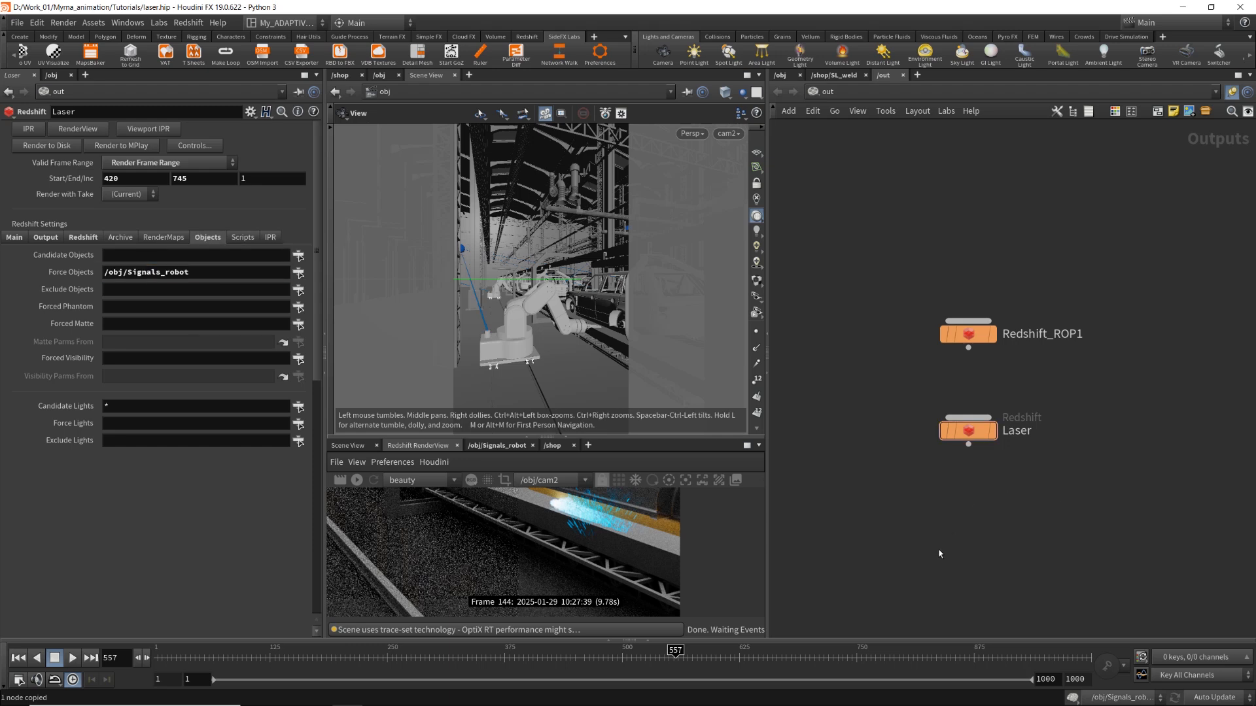
{"action": "left_click", "coordinate": [443, 526]}
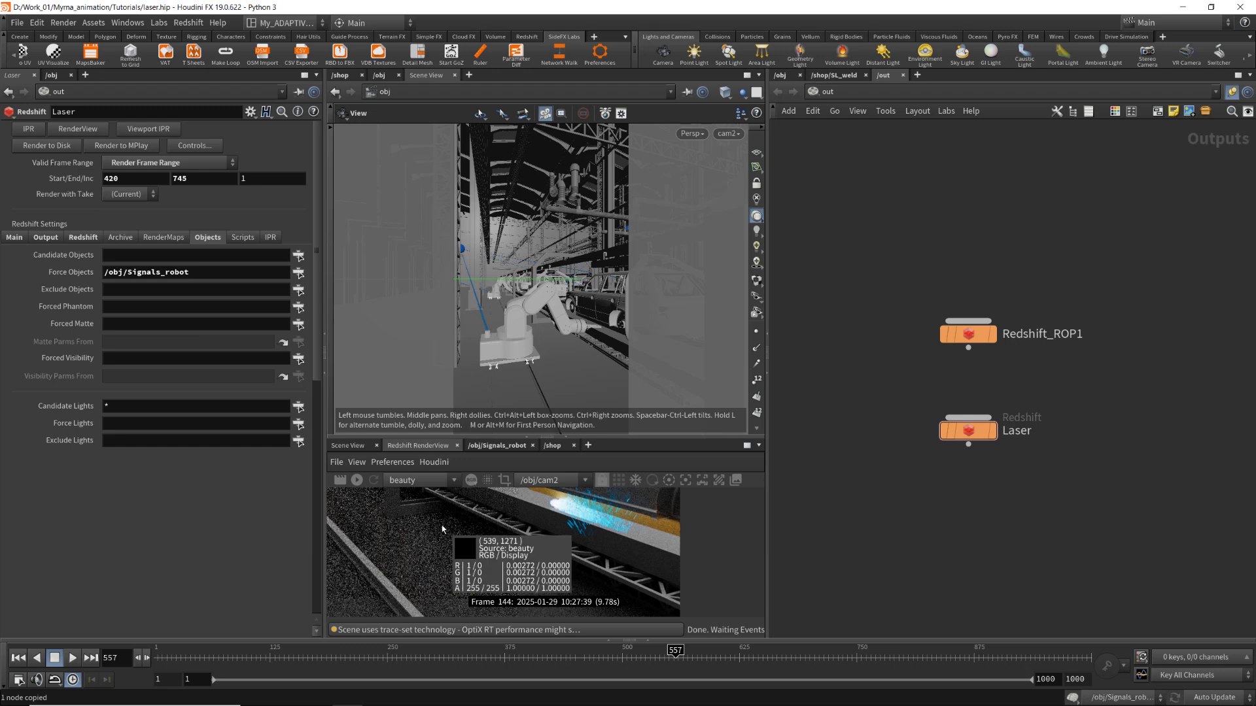
{"action": "mouse_move", "coordinate": [549, 701]}
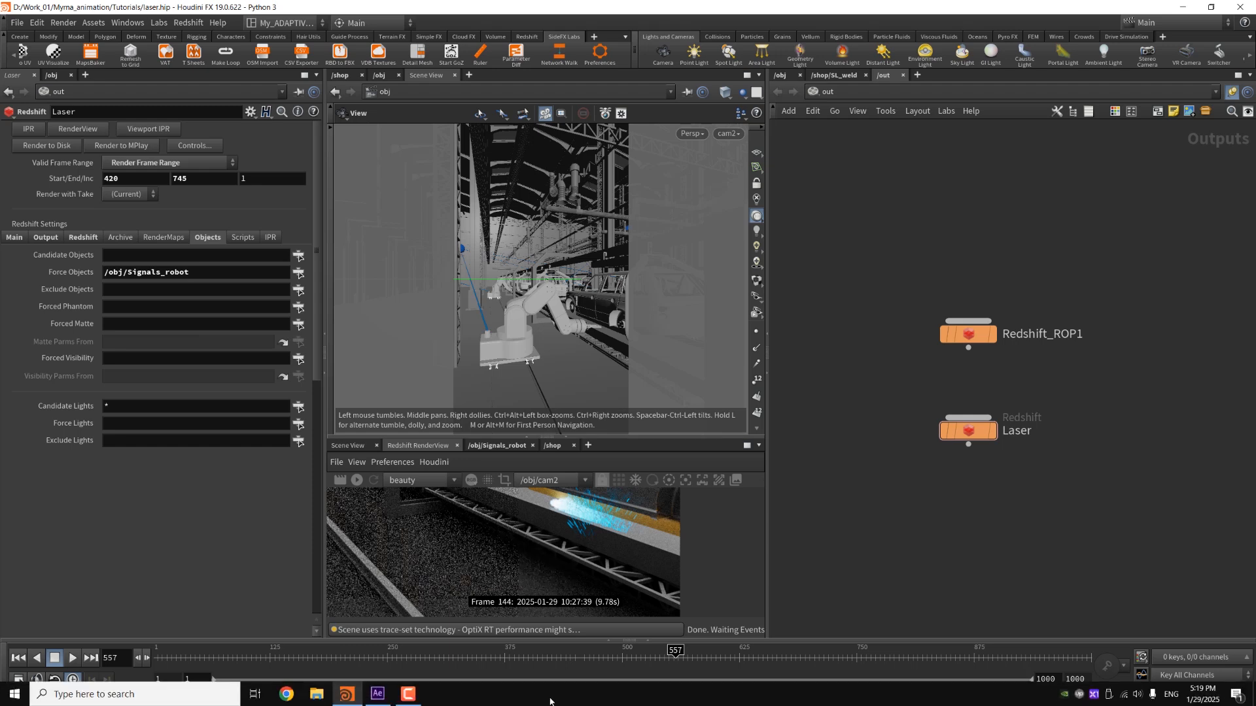
{"action": "left_click", "coordinate": [408, 696]}
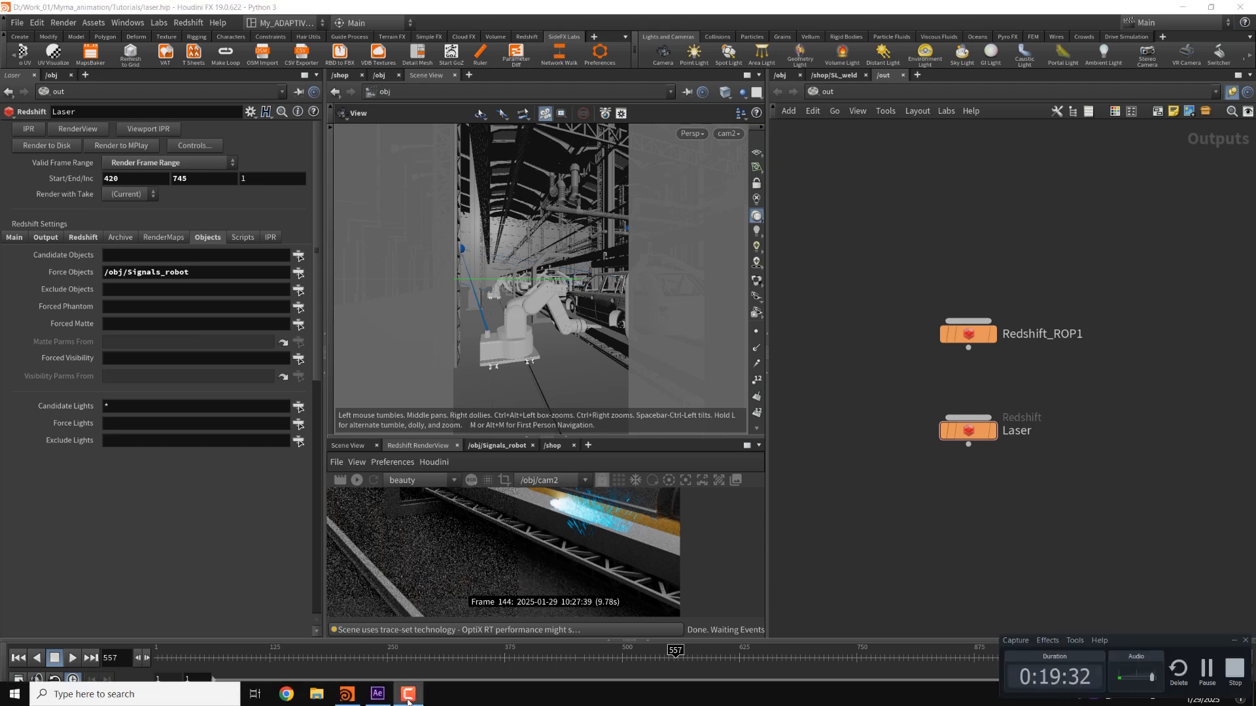
{"action": "left_click", "coordinate": [409, 696]}
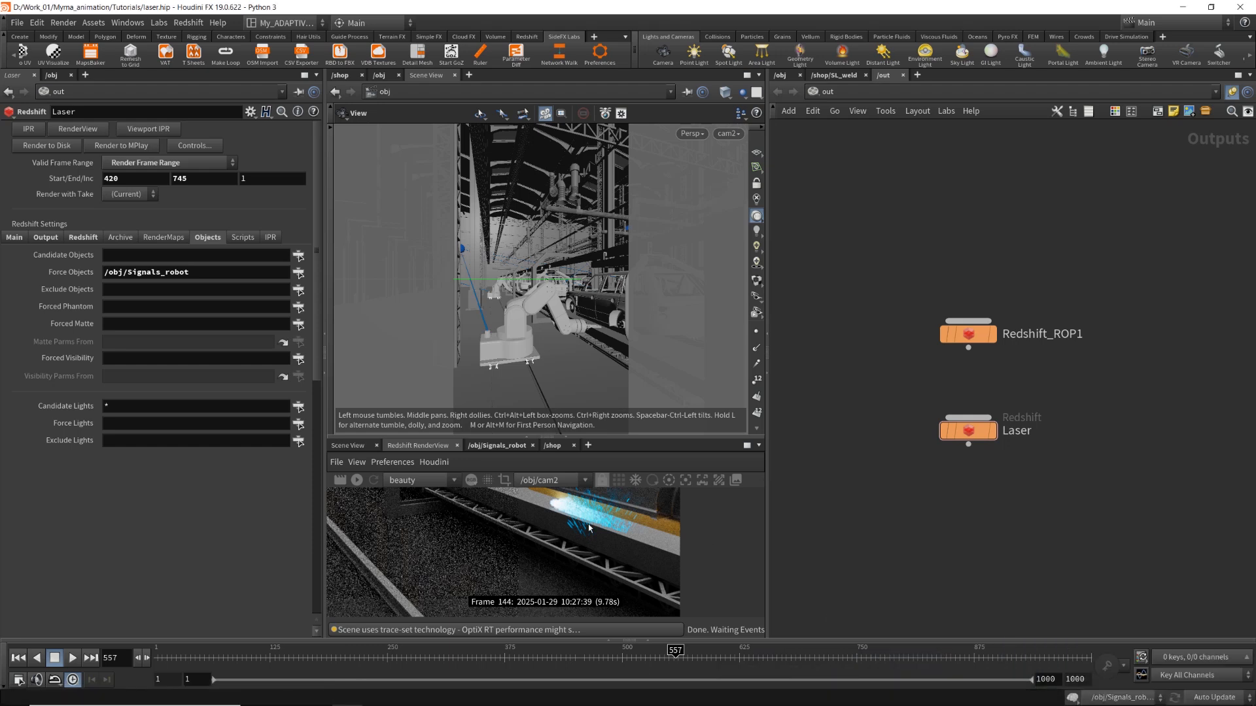
Start the interactive Redshift render in an enlarged render pane and switch its ROP to Laser.
{"action": "left_click", "coordinate": [359, 482]}
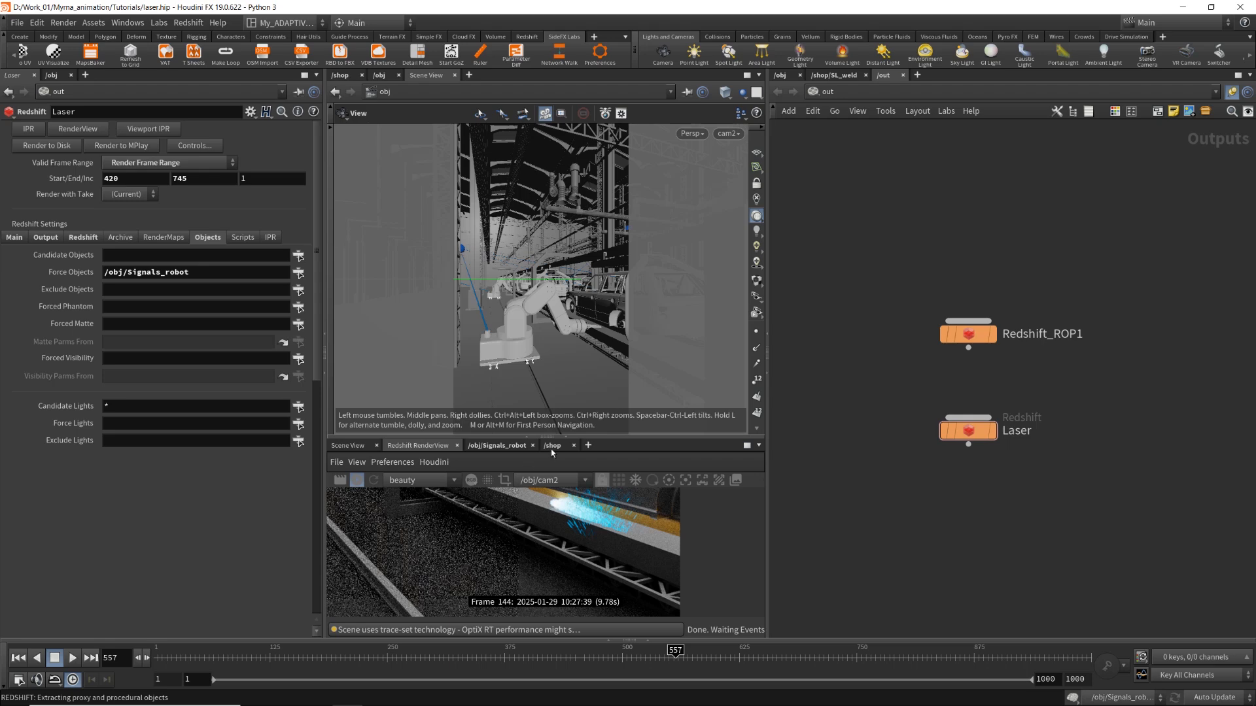
{"action": "left_click_drag", "start_coordinate": [548, 436], "coordinate": [548, 307]}
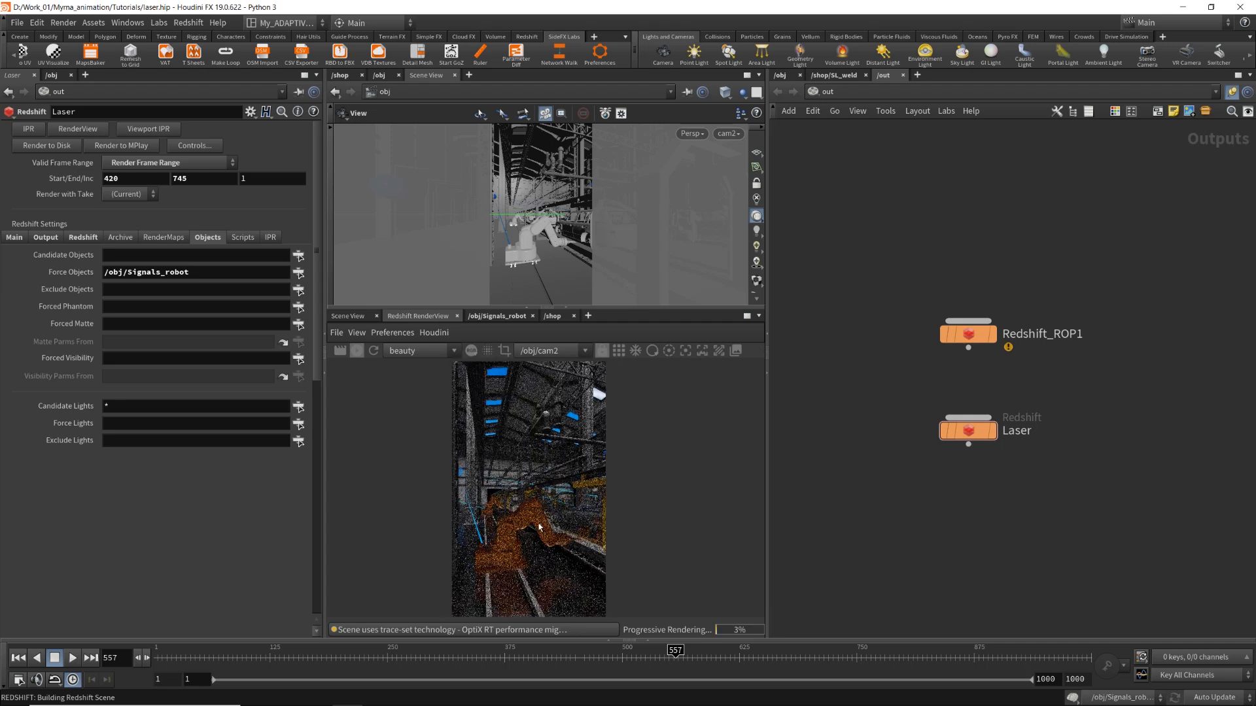
{"action": "left_click", "coordinate": [422, 333]}
{"action": "mouse_move", "coordinate": [497, 349]}
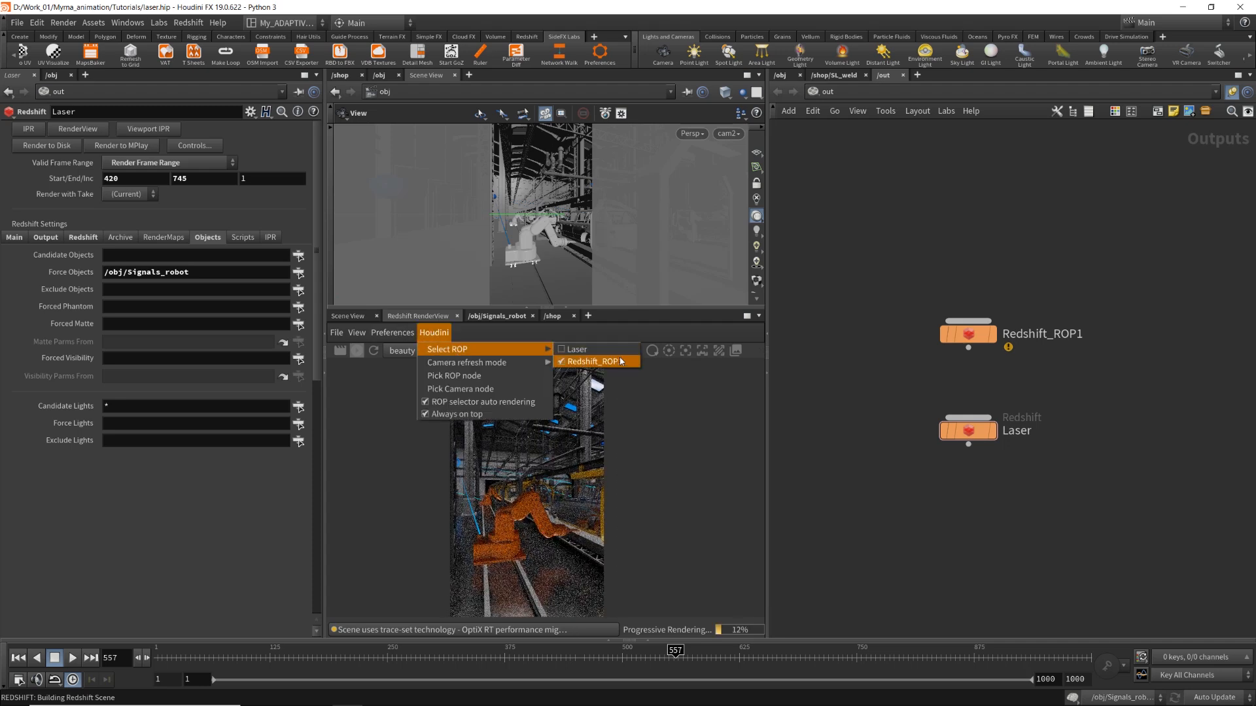
{"action": "left_click", "coordinate": [603, 352]}
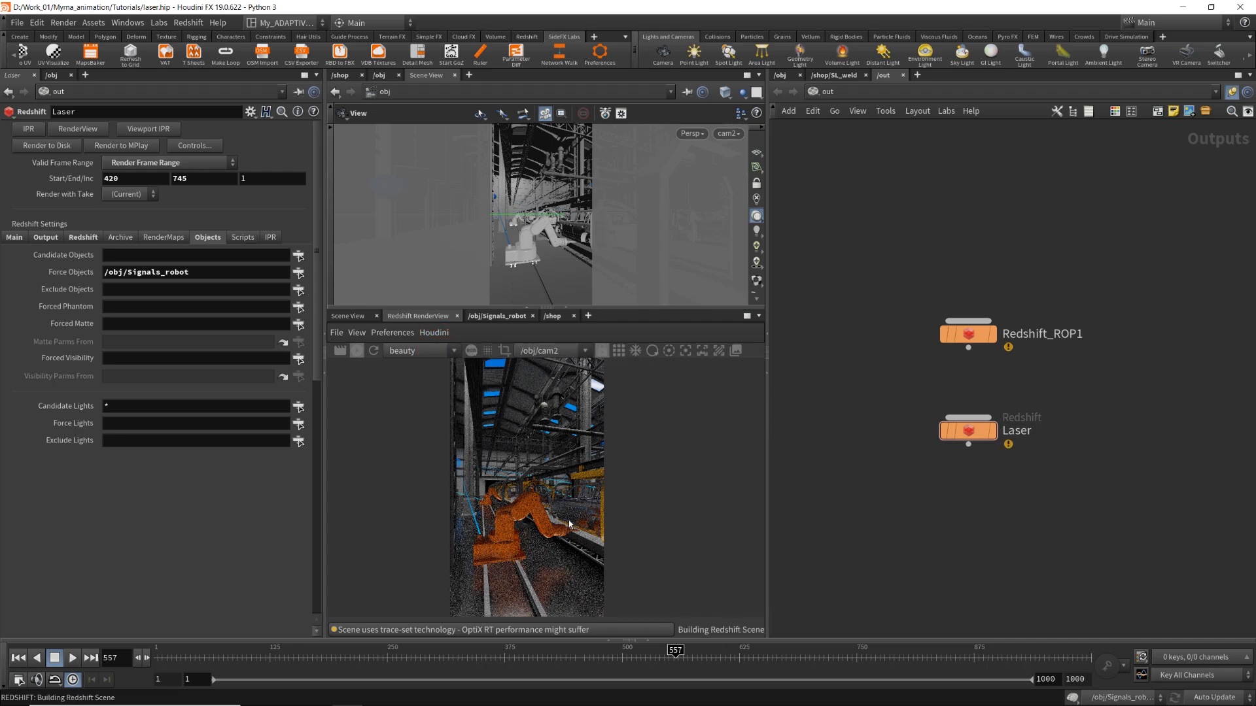
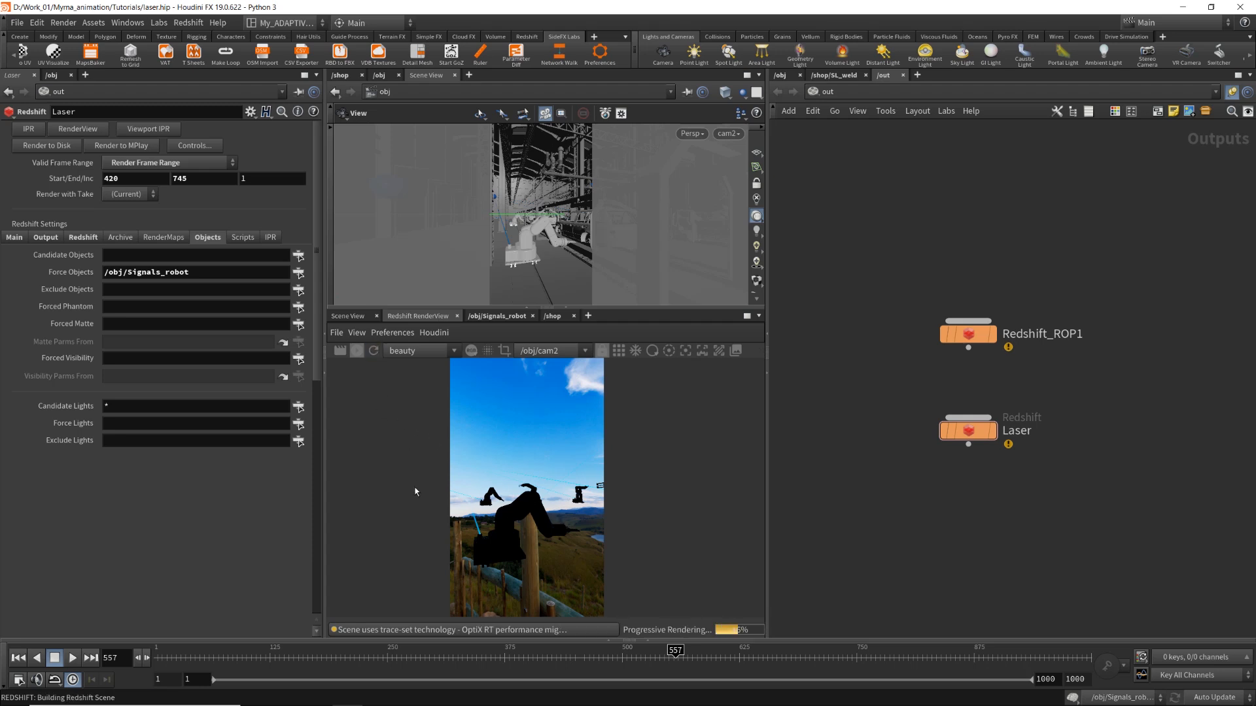
Return to the object network and examine the parameters of the rslightdome1 and inside_light lights.
{"action": "middle_click_drag", "start_coordinate": [842, 252], "coordinate": [862, 284]}
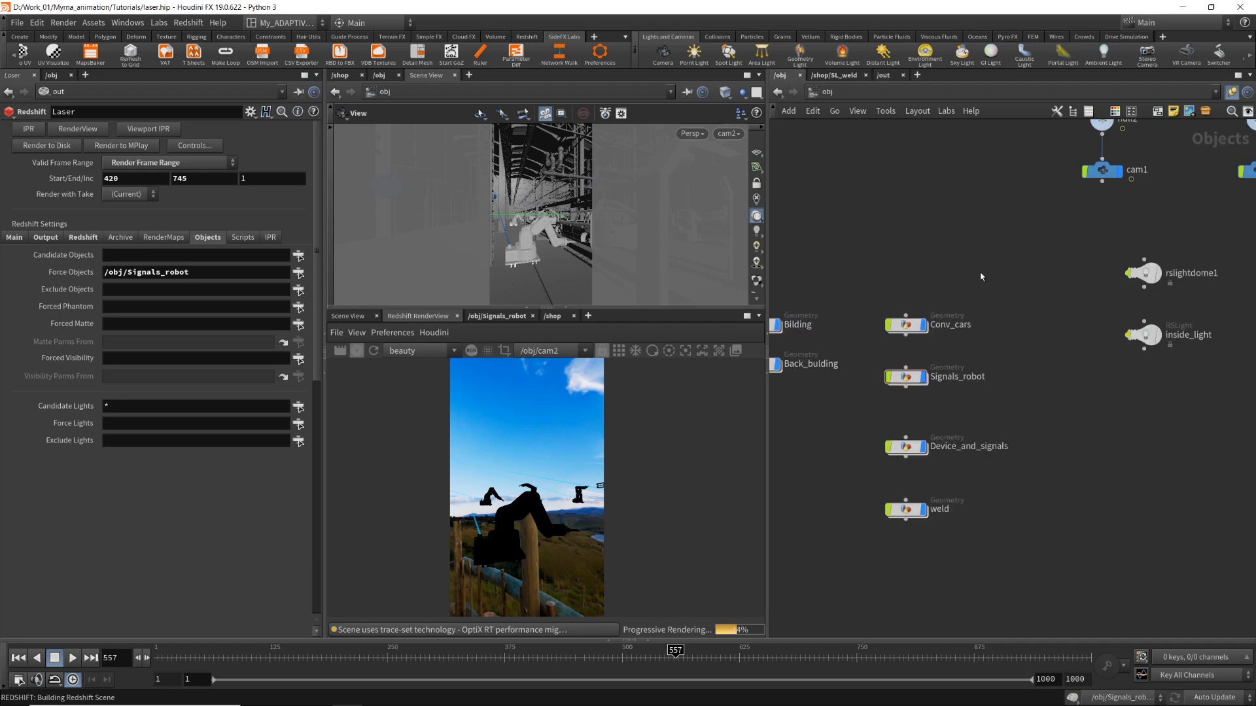
{"action": "middle_click_drag", "start_coordinate": [1079, 321], "coordinate": [932, 343]}
{"action": "scroll", "coordinate": [932, 343], "scroll_direction": "down", "scroll_amount": 3}
{"action": "scroll", "coordinate": [934, 344], "scroll_direction": "up", "scroll_amount": 3}
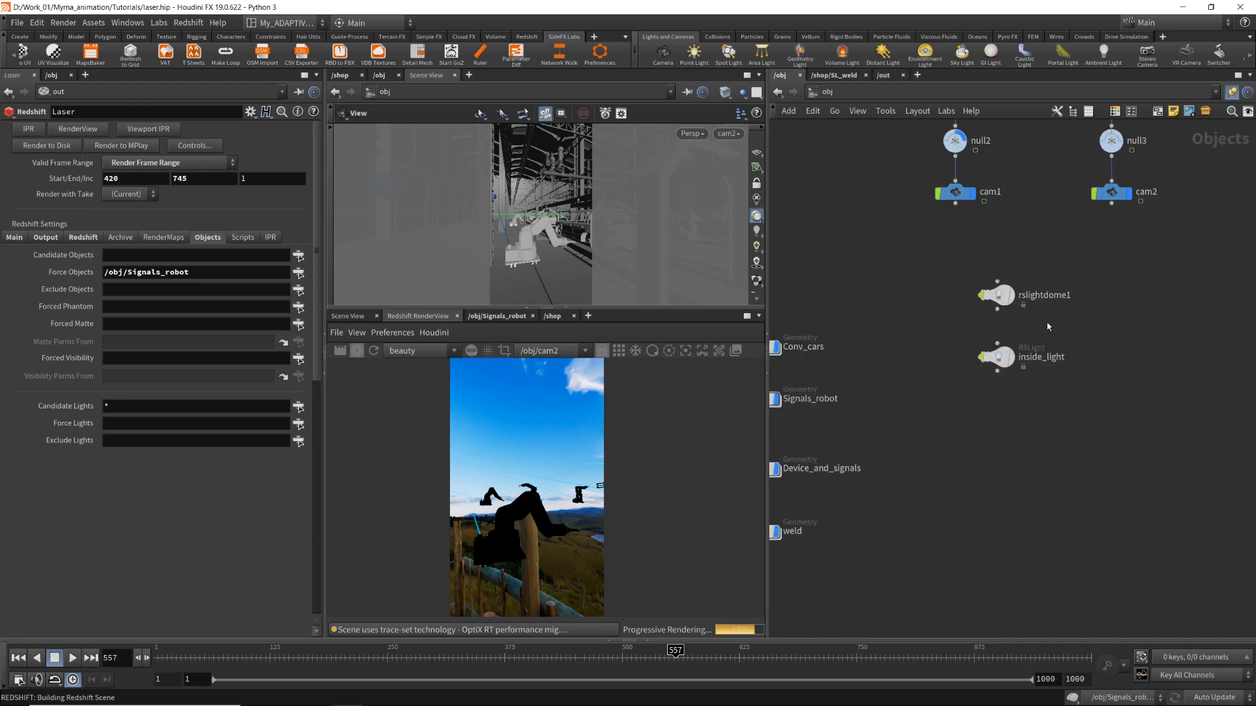
{"action": "left_click", "coordinate": [995, 295]}
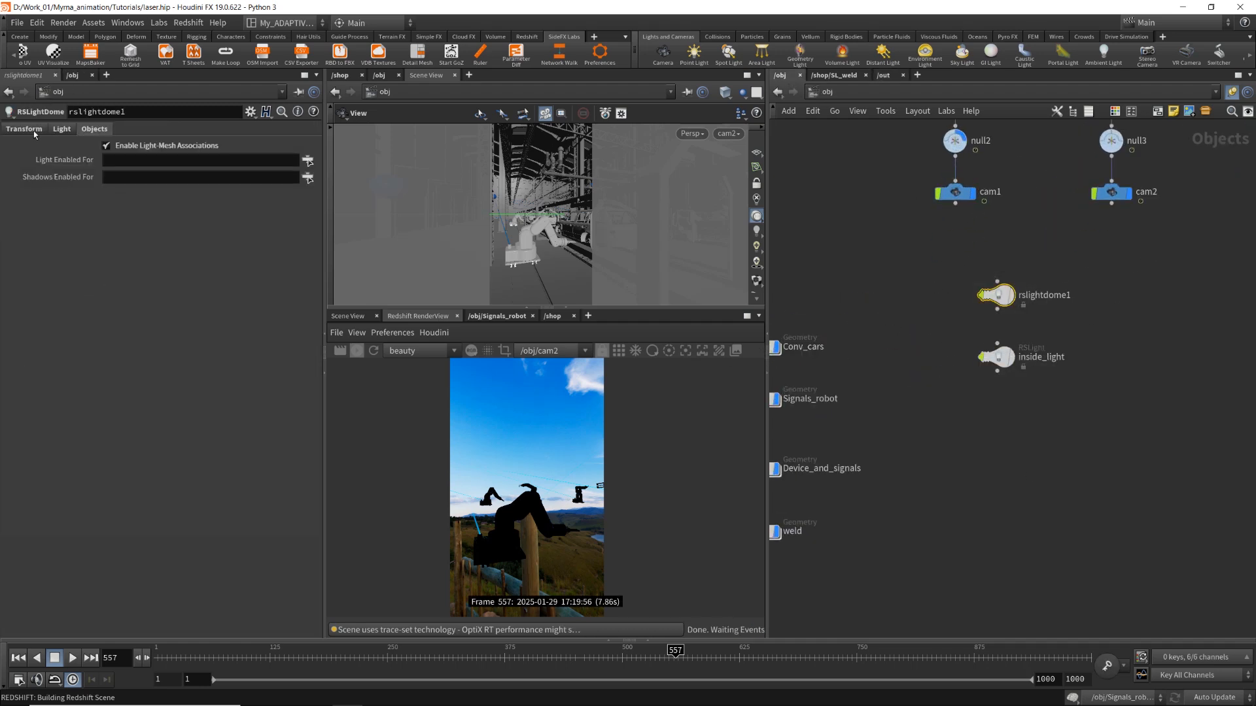
{"action": "left_click", "coordinate": [62, 129]}
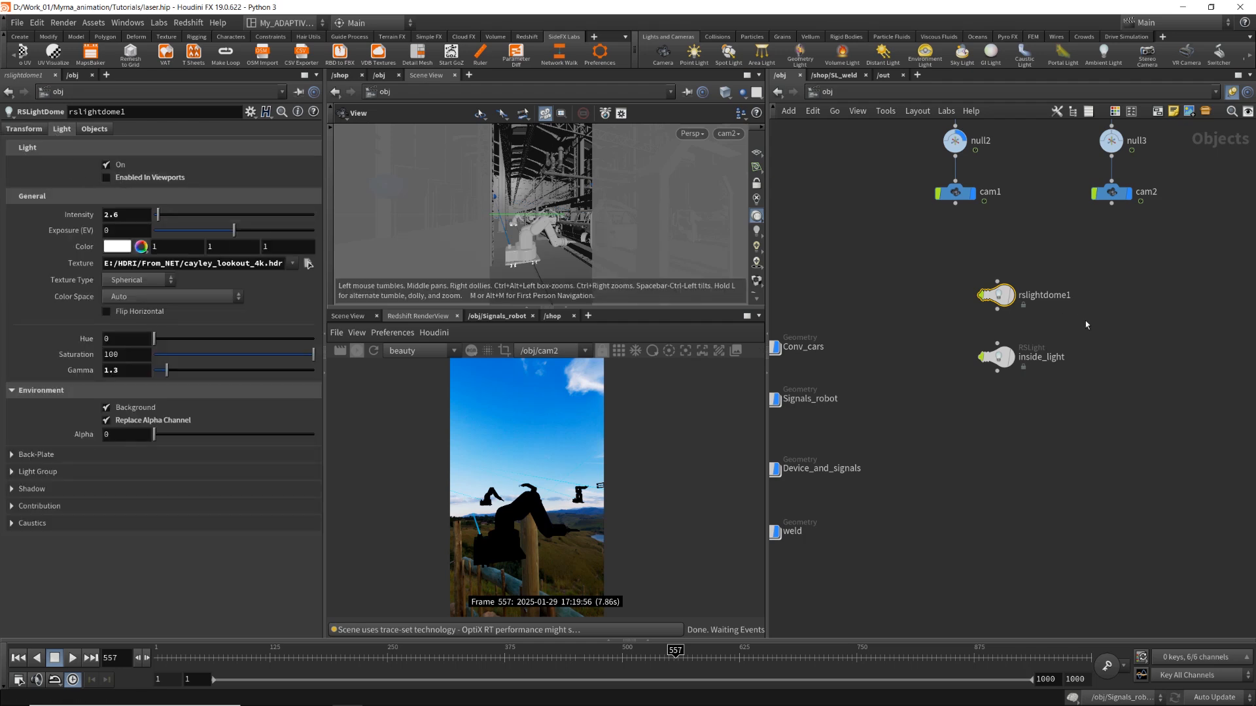
{"action": "left_click", "coordinate": [995, 357]}
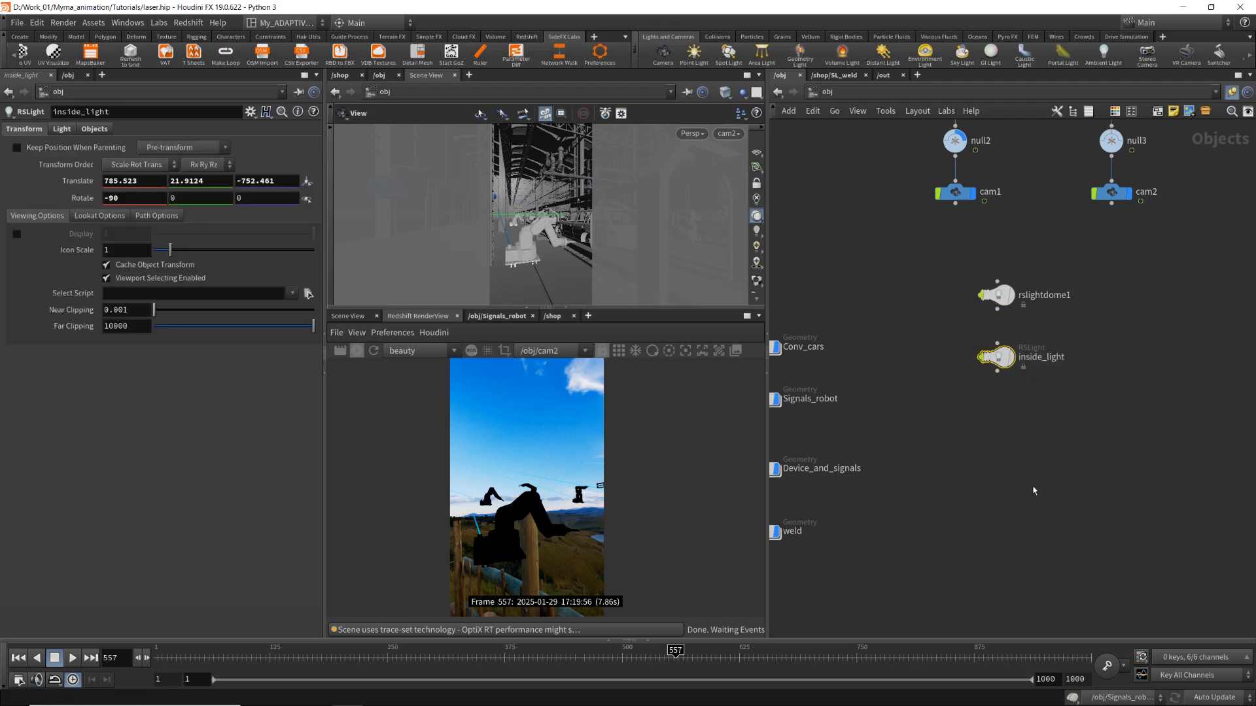
{"action": "left_click", "coordinate": [61, 131]}
Set rslightdome1's Light Enabled For and Shadows Enabled For to * so that it affects all objects.
{"action": "left_click", "coordinate": [999, 296]}
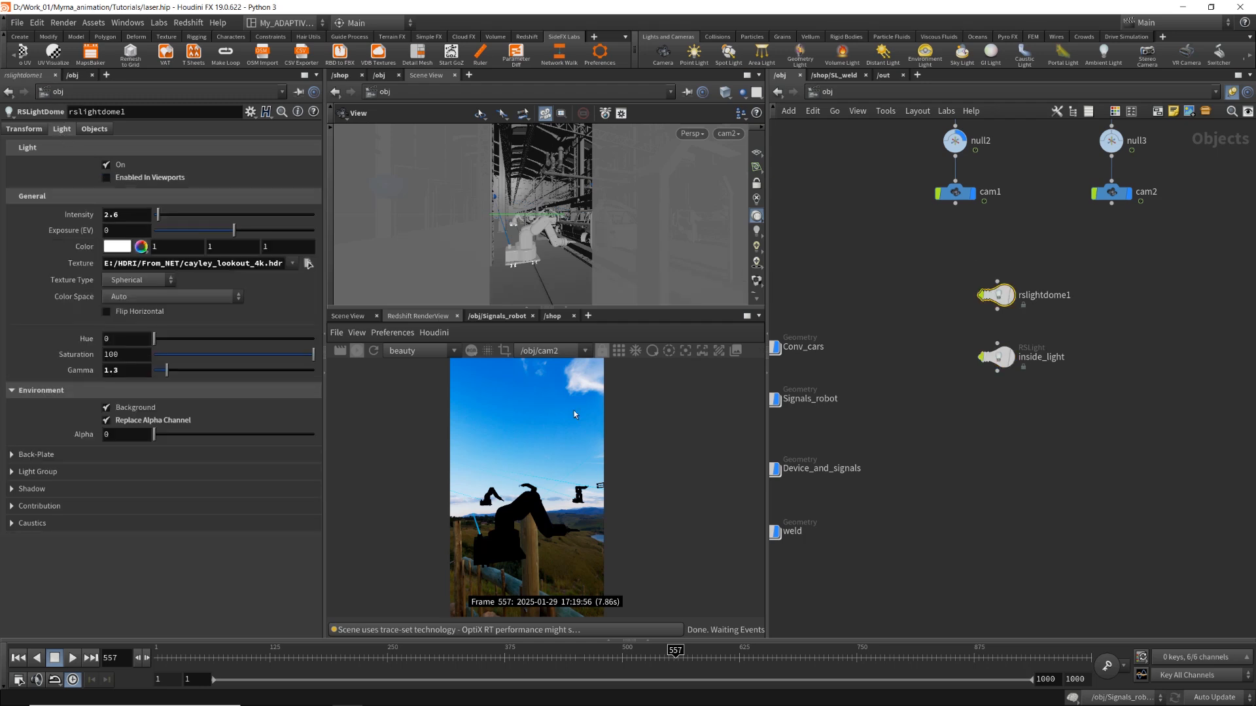
{"action": "left_click", "coordinate": [94, 129]}
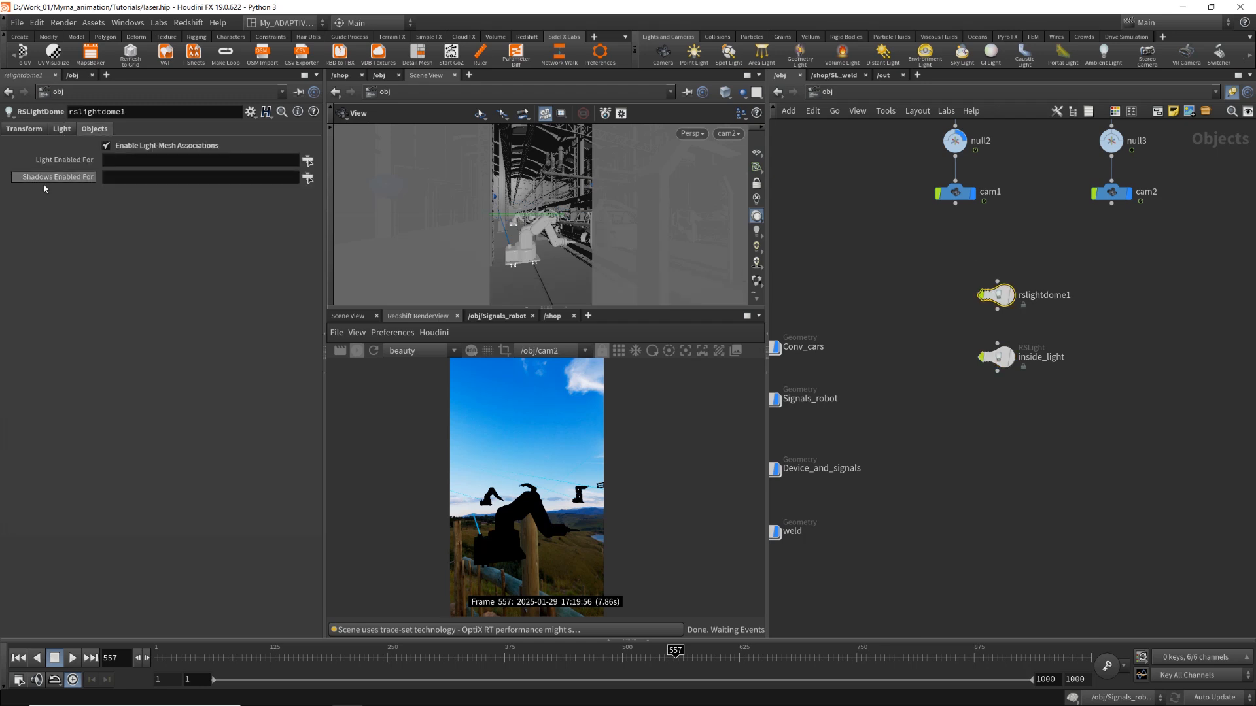
{"action": "left_click", "coordinate": [133, 159]}
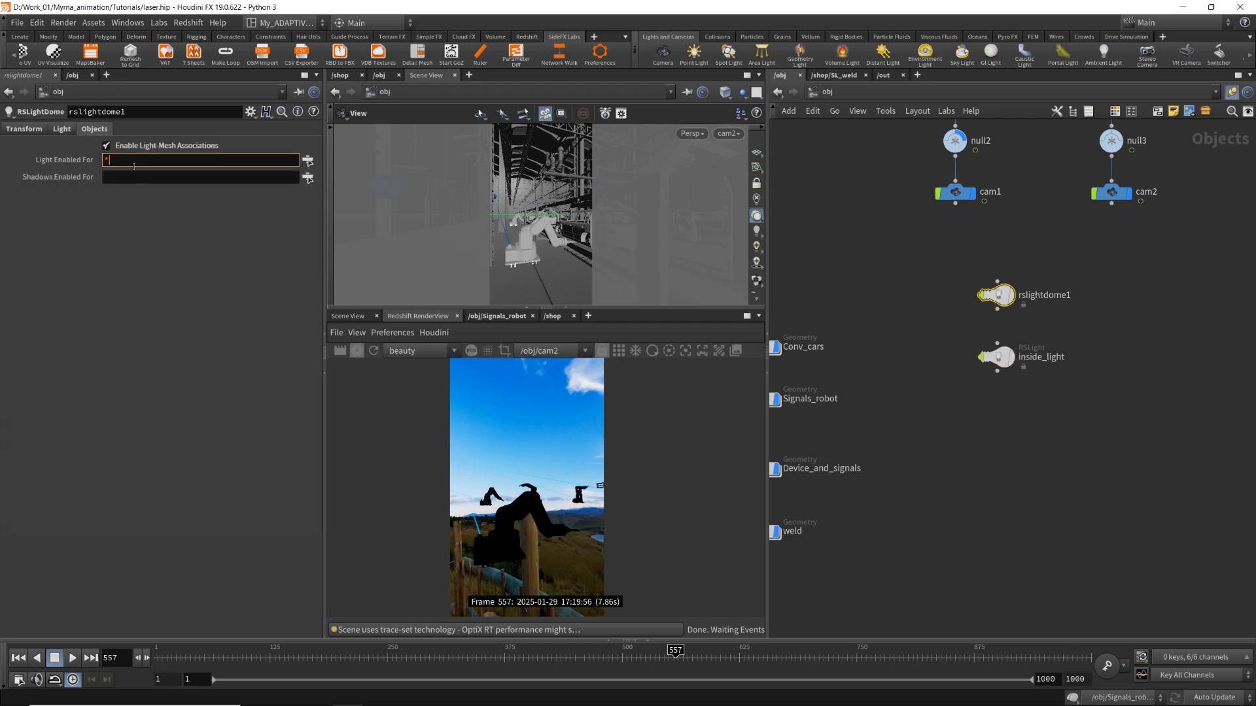
{"action": "key", "text": "Return"}
{"action": "left_click", "coordinate": [139, 175]}
{"action": "type", "text": "*"}
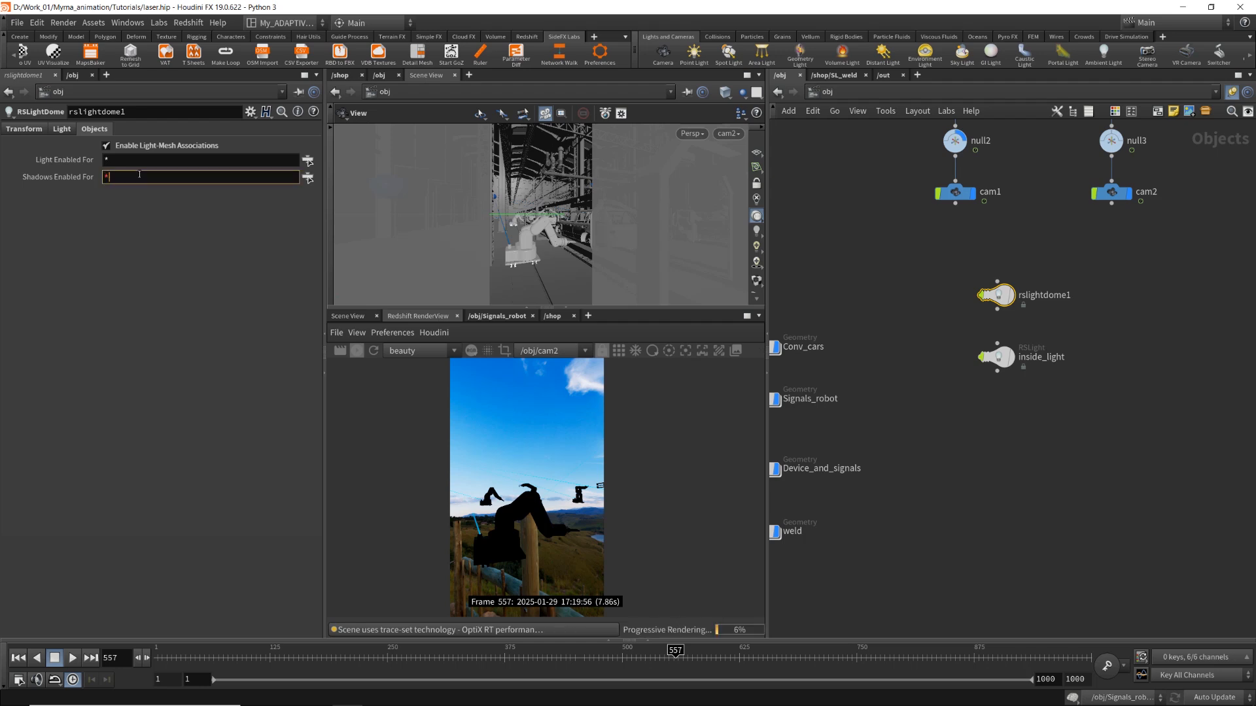
{"action": "key", "text": "Return"}
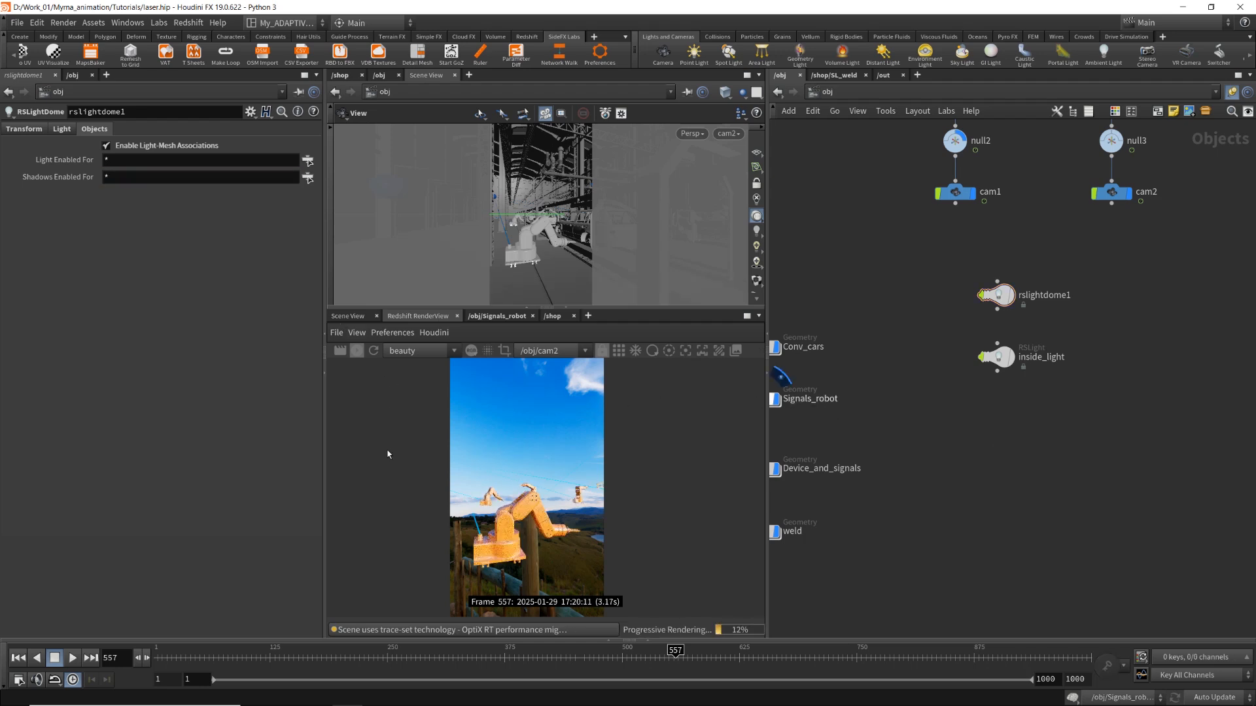
{"action": "scroll", "coordinate": [481, 529], "scroll_direction": "up", "scroll_amount": 4}
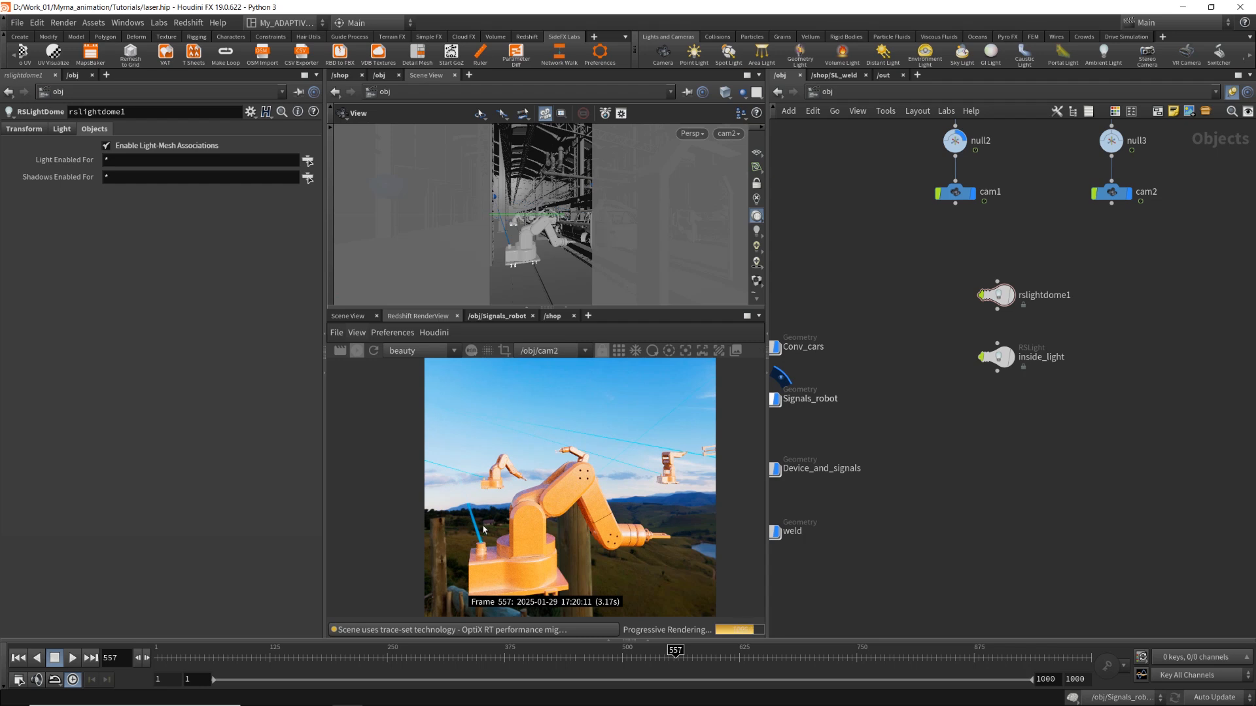
Replace inside_light's object lists with * in both Light Enabled For and Shadows Enabled For.
{"action": "left_click", "coordinate": [997, 357]}
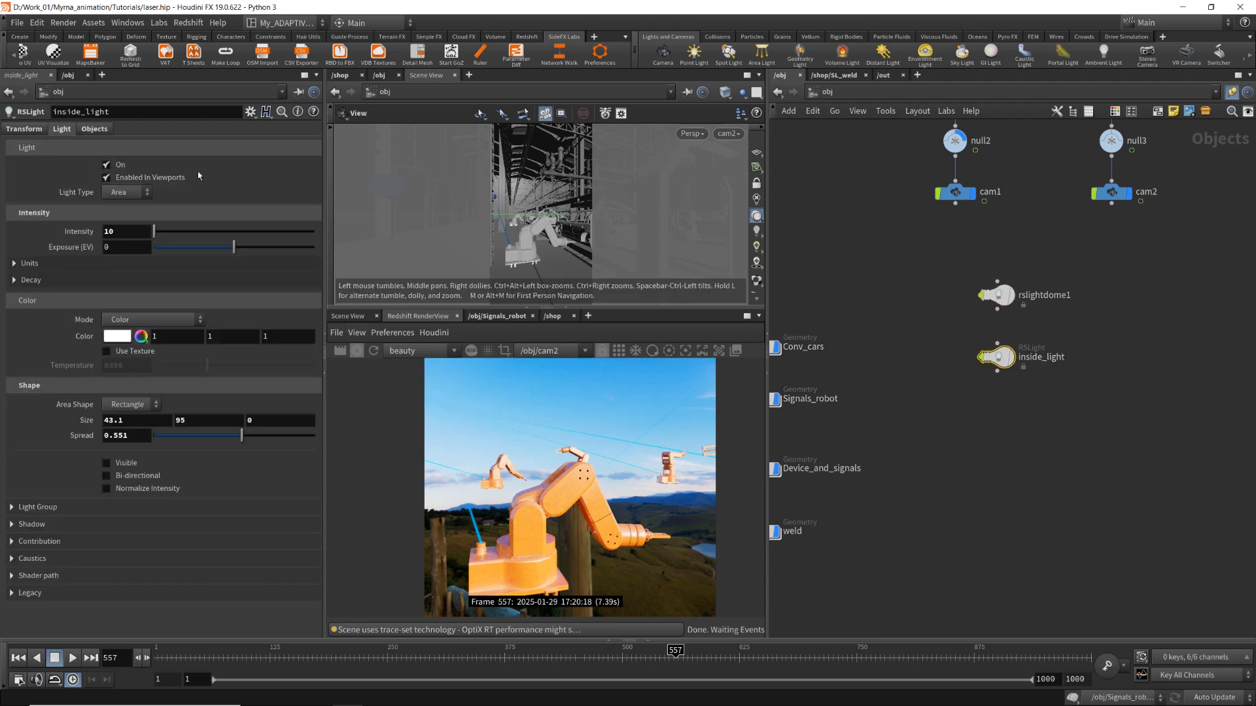
{"action": "left_click", "coordinate": [93, 130]}
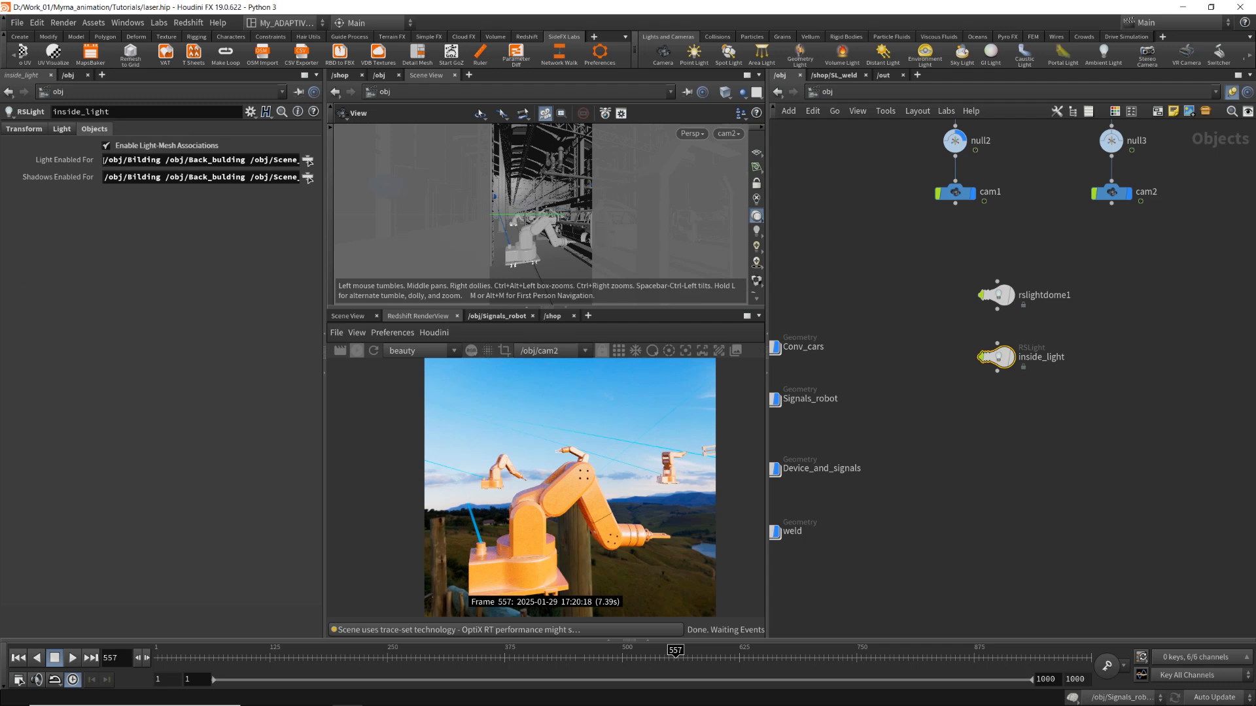
{"action": "left_click_drag", "start_coordinate": [104, 160], "coordinate": [302, 162]}
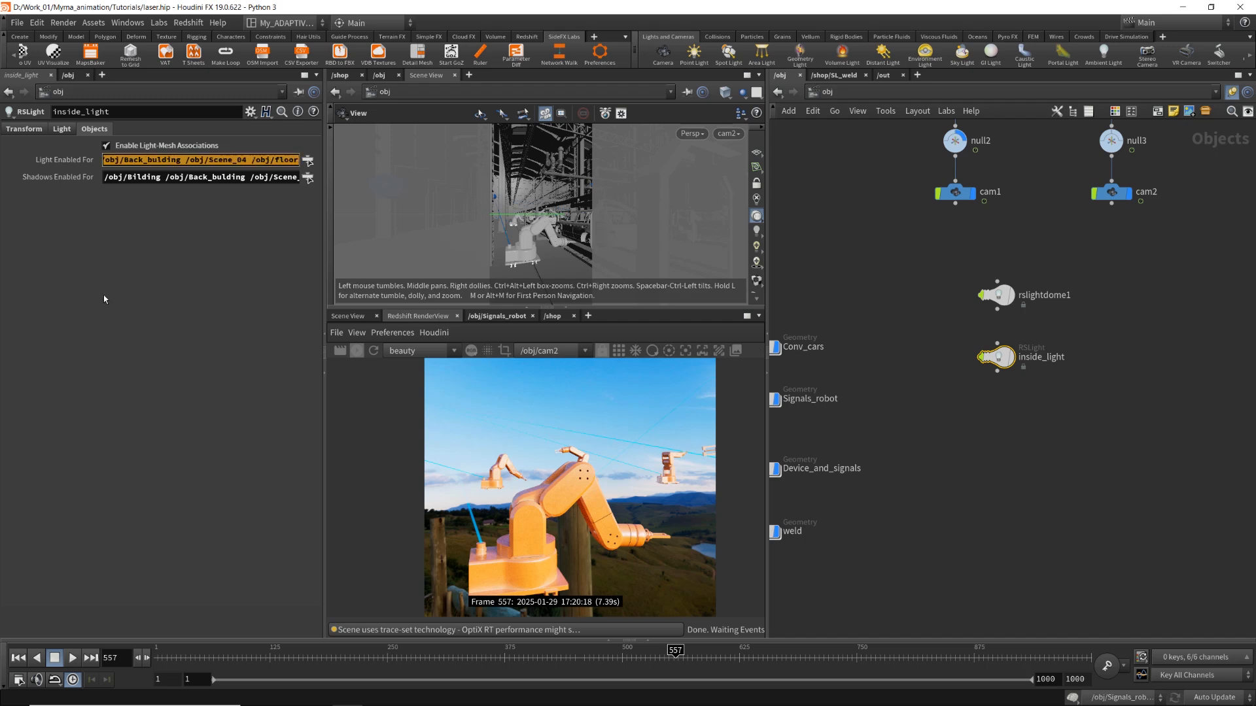
{"action": "key", "text": "BackSpace"}
{"action": "type", "text": "*"}
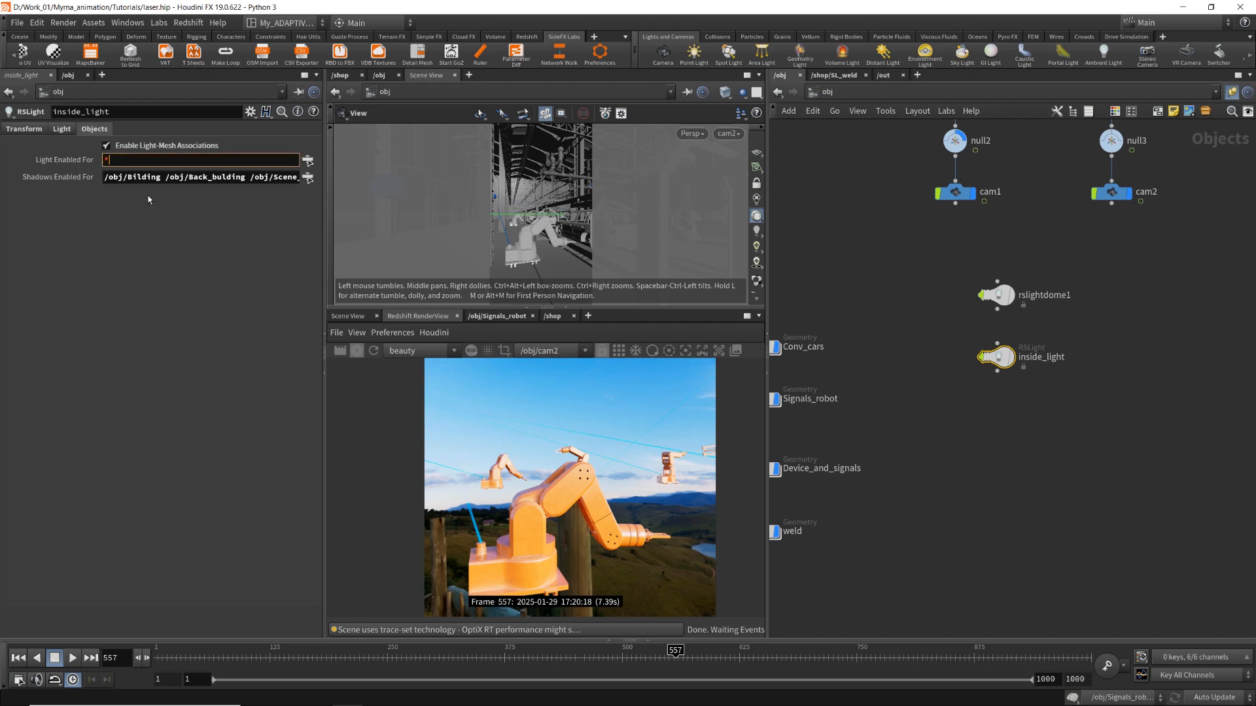
{"action": "key", "text": "Tab"}
{"action": "type", "text": "*"}
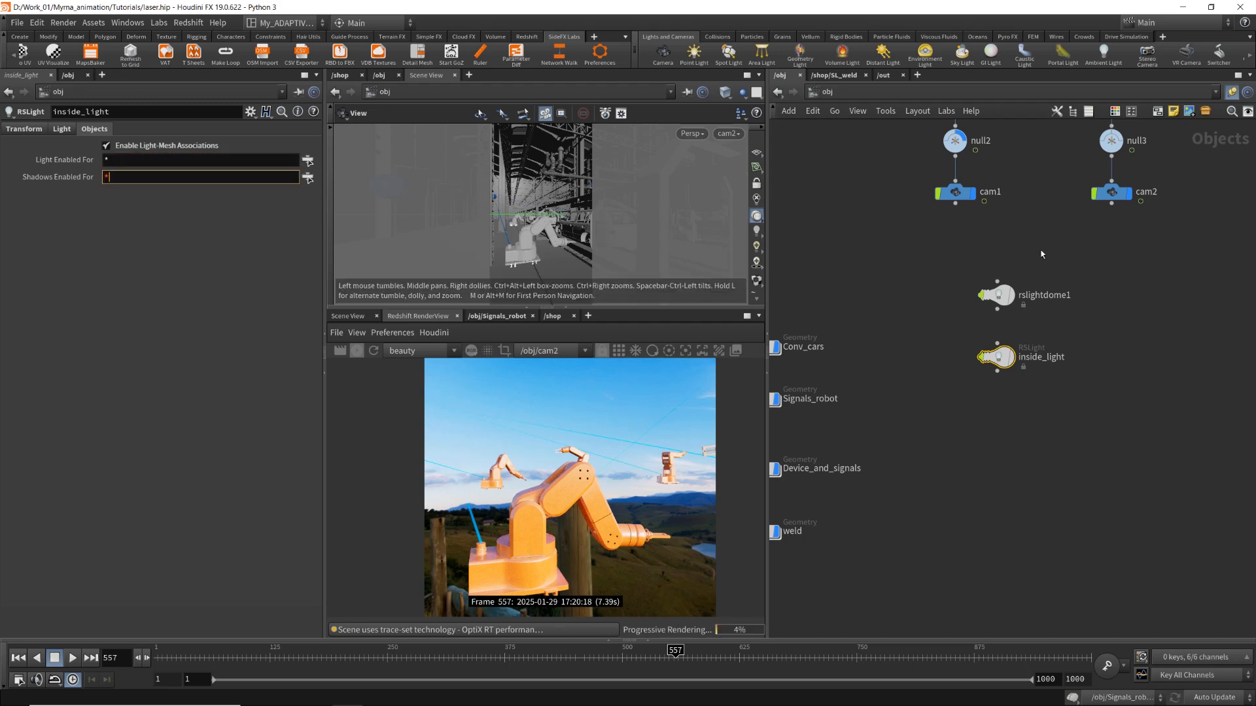
Switch off the rslightdome1 light, select inside_light and frame the robot closely in the render view.
{"action": "left_click", "coordinate": [996, 295]}
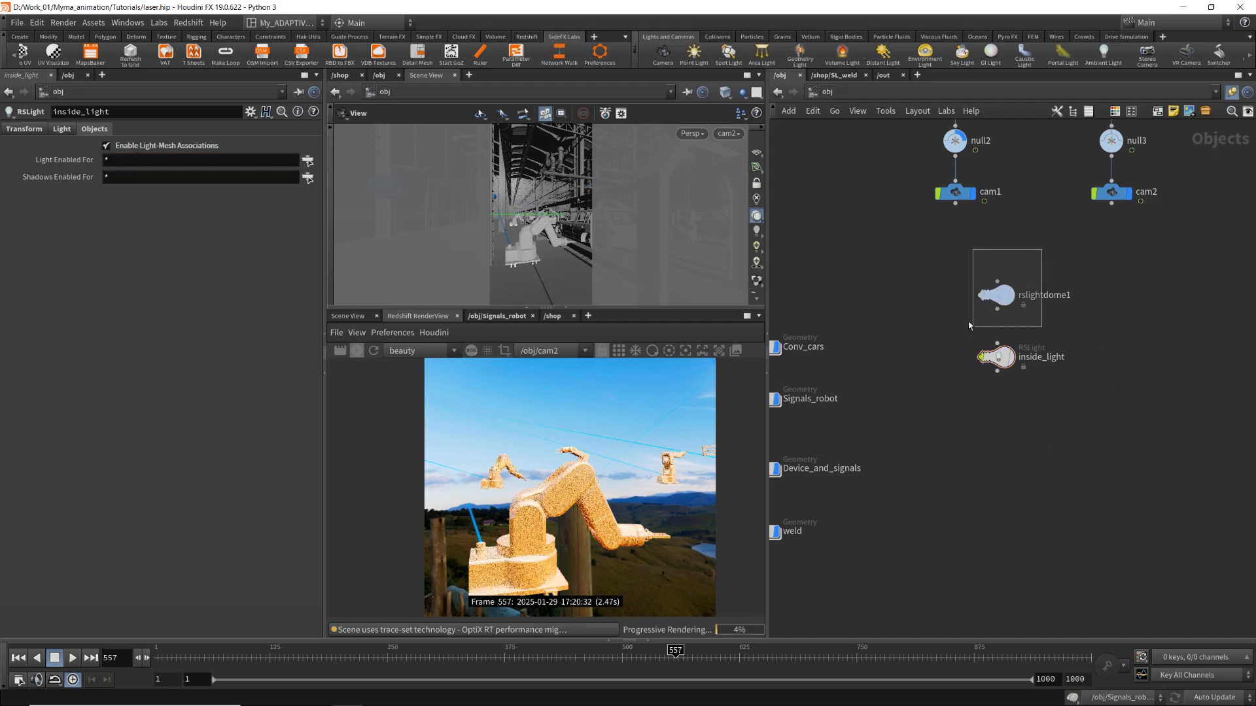
{"action": "left_click", "coordinate": [61, 129]}
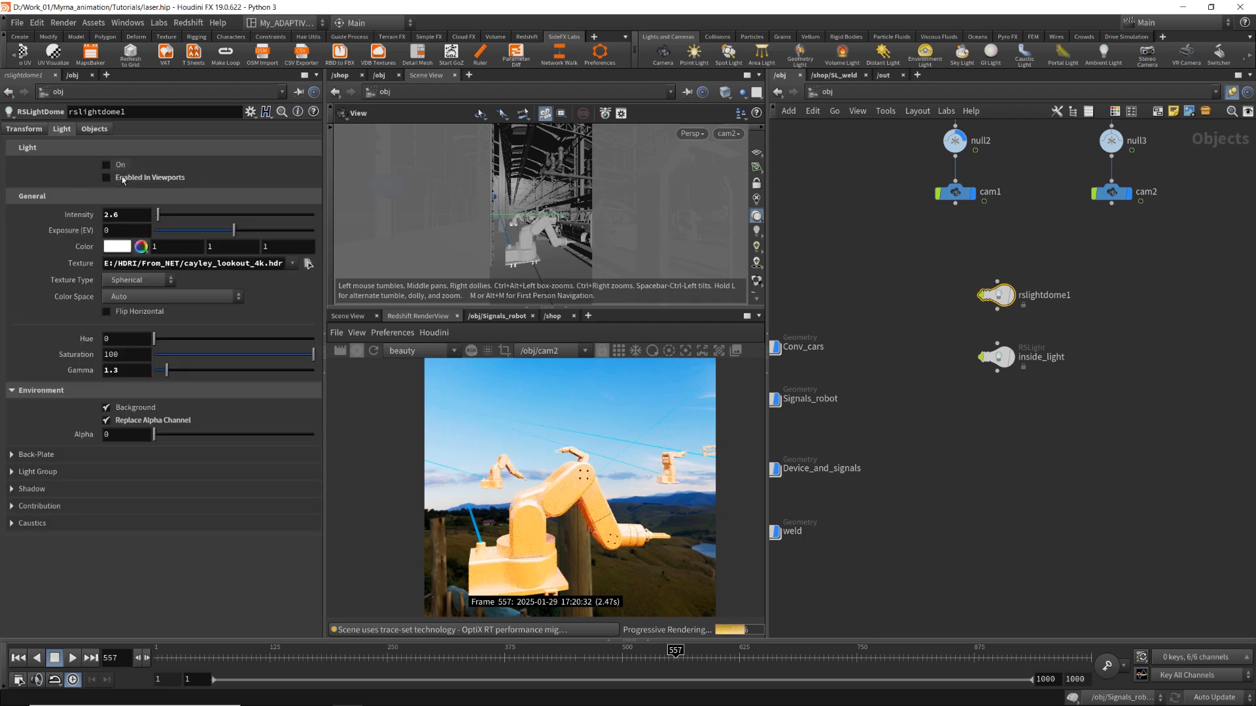
{"action": "left_click", "coordinate": [107, 165]}
{"action": "left_click_drag", "start_coordinate": [1050, 408], "coordinate": [964, 349]}
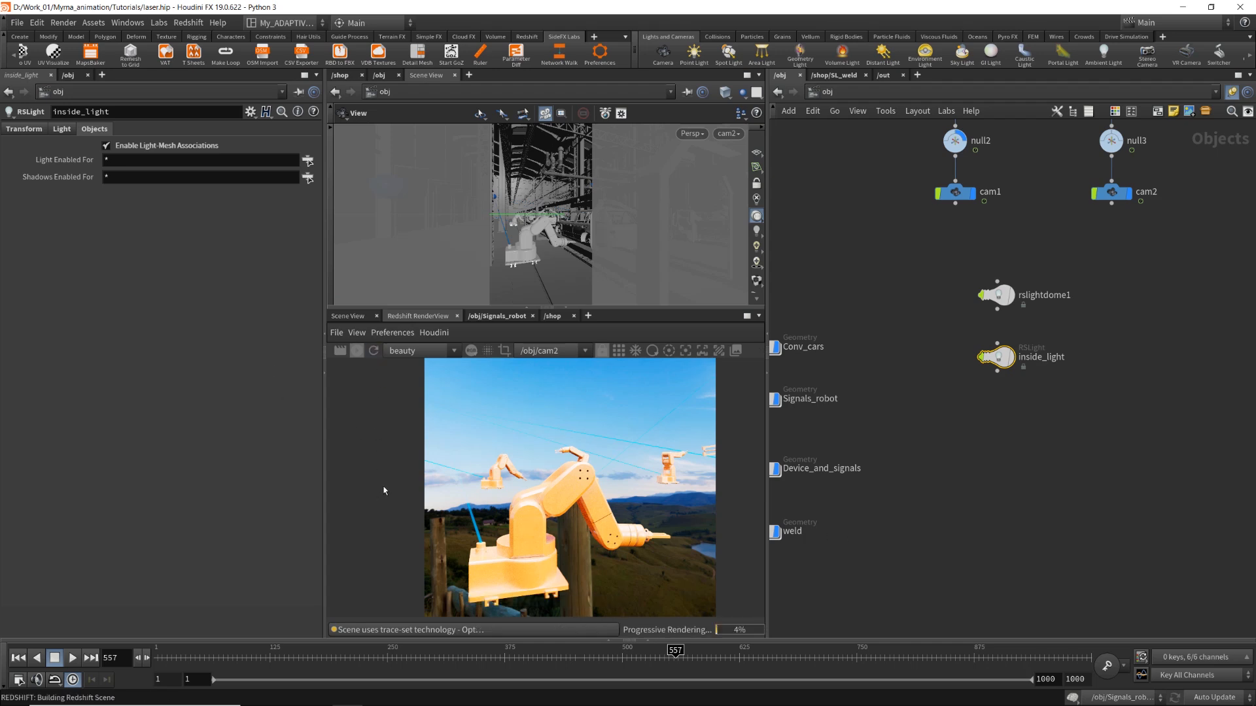
{"action": "scroll", "coordinate": [556, 432], "scroll_direction": "up", "scroll_amount": 5}
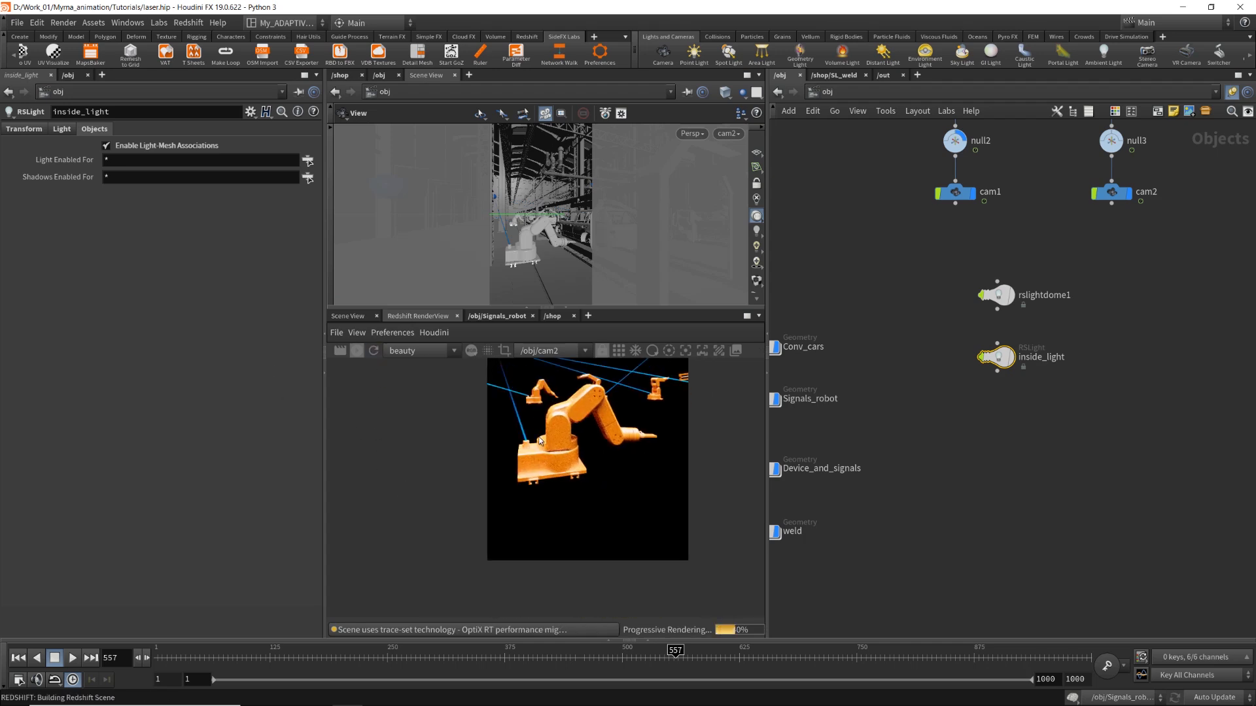
{"action": "left_click_drag", "start_coordinate": [553, 471], "coordinate": [556, 497]}
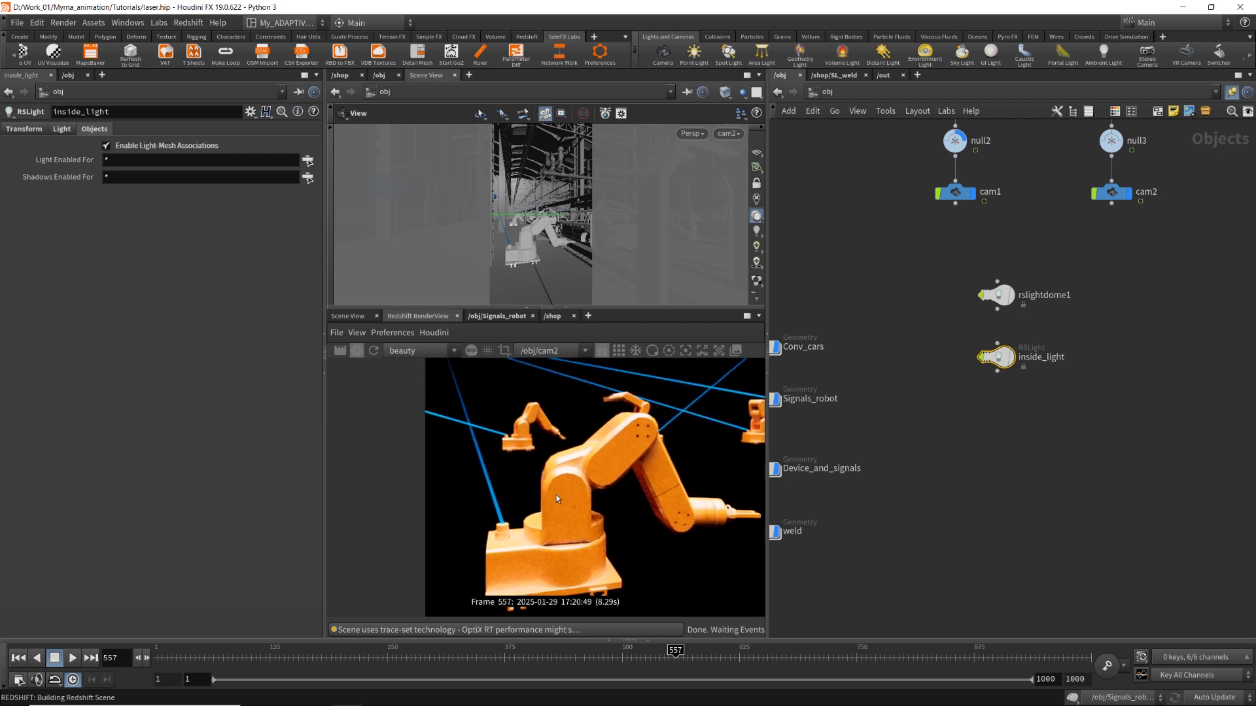
Open the Signals_robot network and examine the shader path assigned in its material1 node.
{"action": "scroll", "coordinate": [967, 451], "scroll_direction": "down", "scroll_amount": 10}
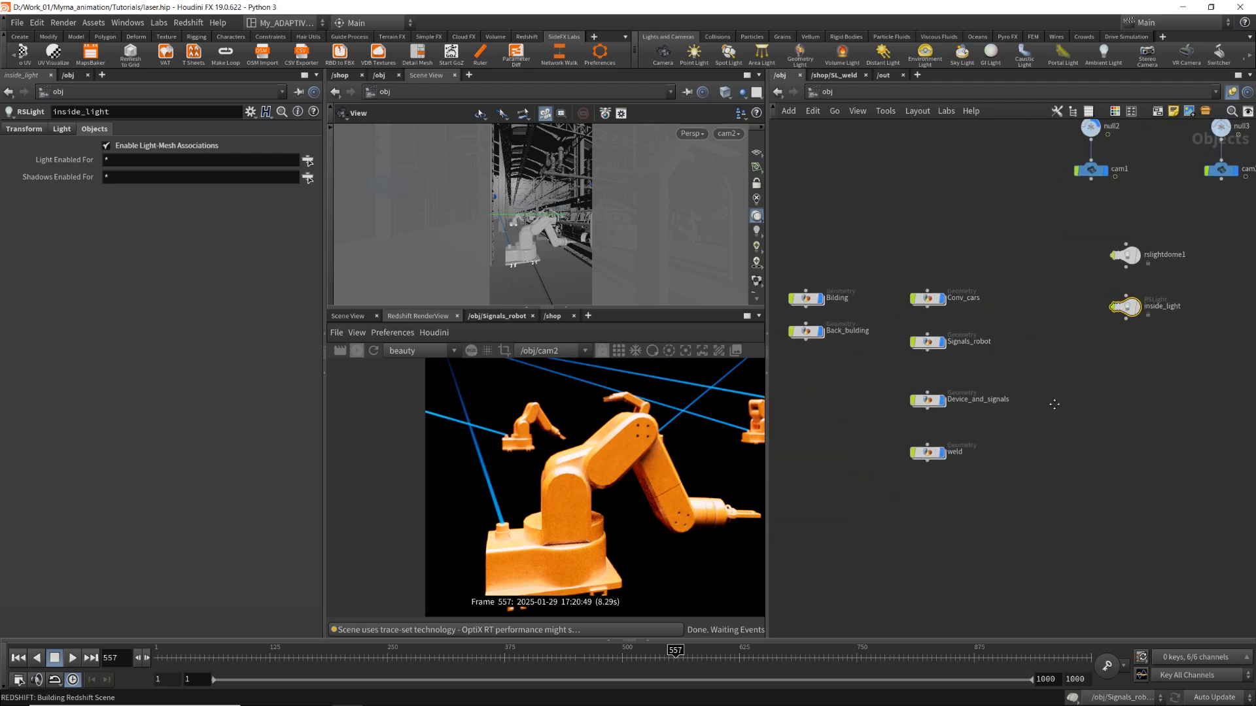
{"action": "scroll", "coordinate": [976, 501], "scroll_direction": "up", "scroll_amount": 8}
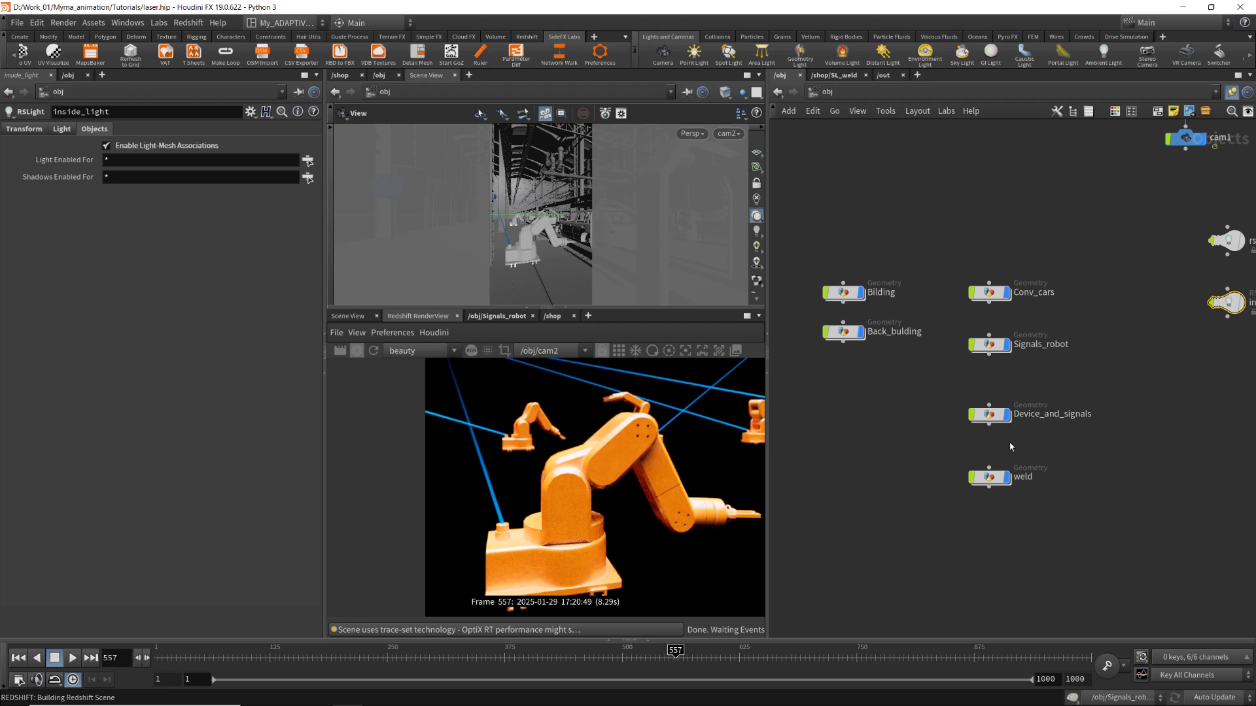
{"action": "double_click", "coordinate": [1001, 346]}
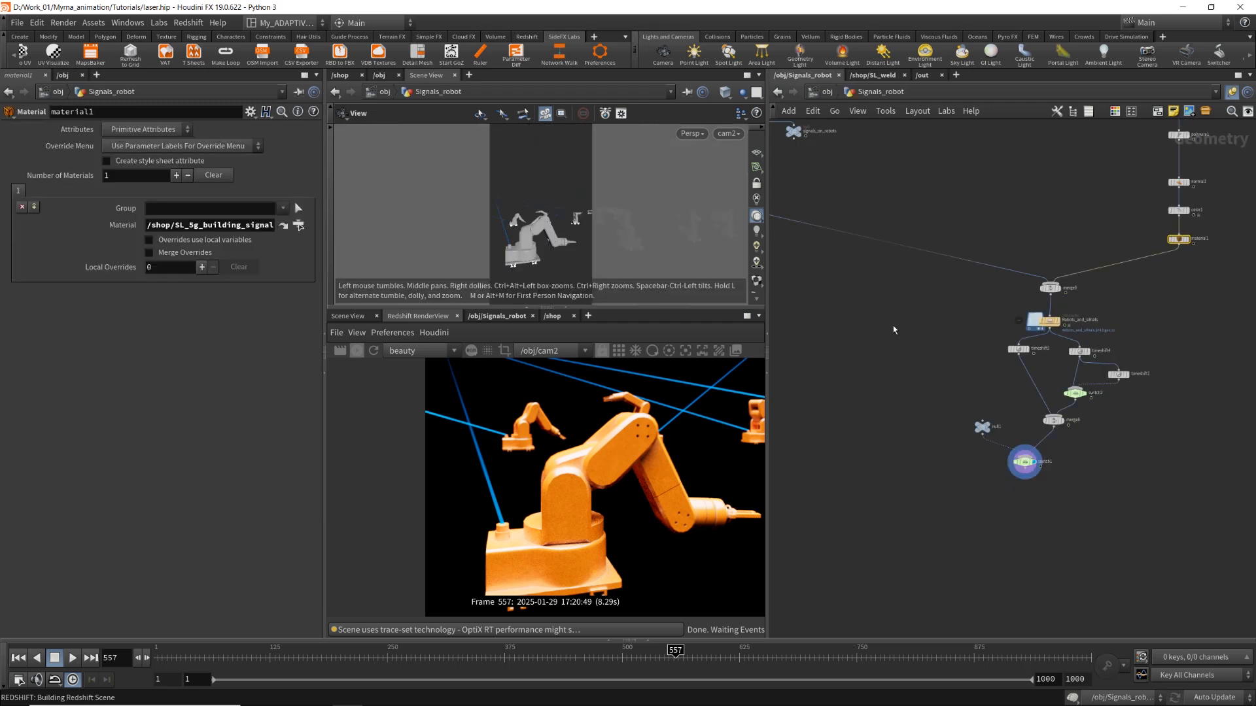
{"action": "middle_click_drag", "start_coordinate": [886, 338], "coordinate": [801, 528]}
{"action": "scroll", "coordinate": [1148, 454], "scroll_direction": "up", "scroll_amount": 3}
{"action": "left_click_drag", "start_coordinate": [1007, 395], "coordinate": [1114, 447]}
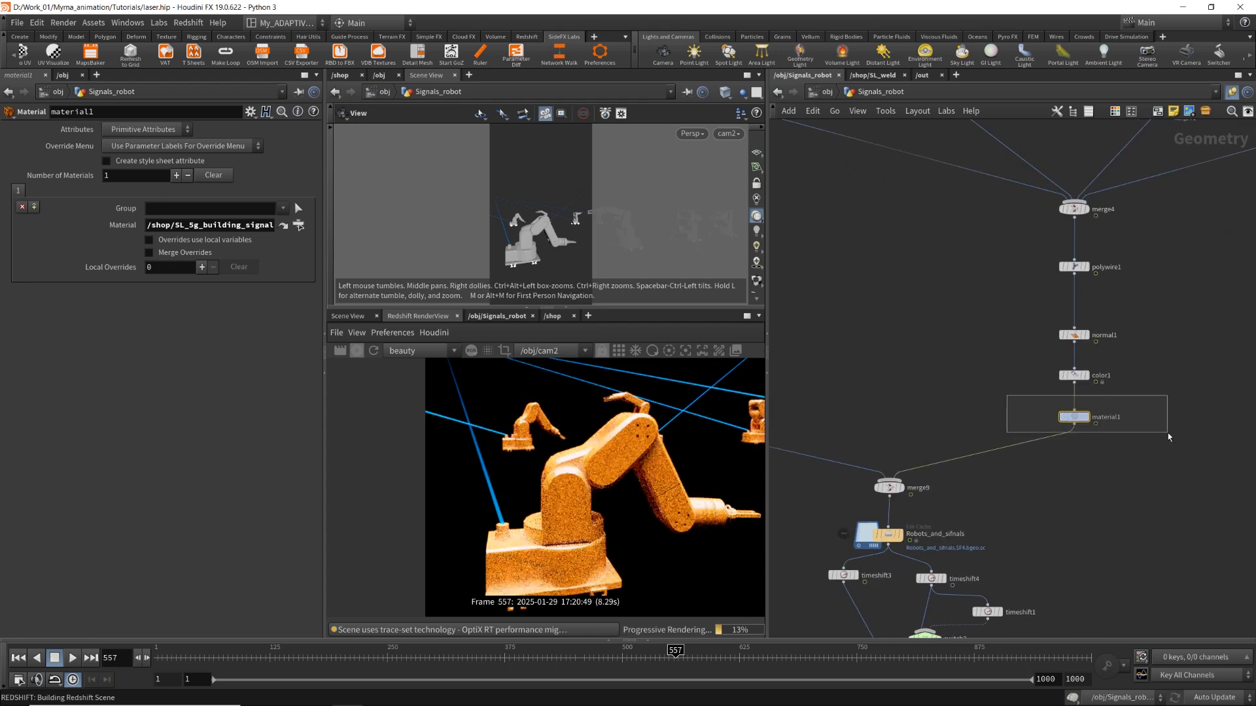
{"action": "left_click", "coordinate": [227, 225]}
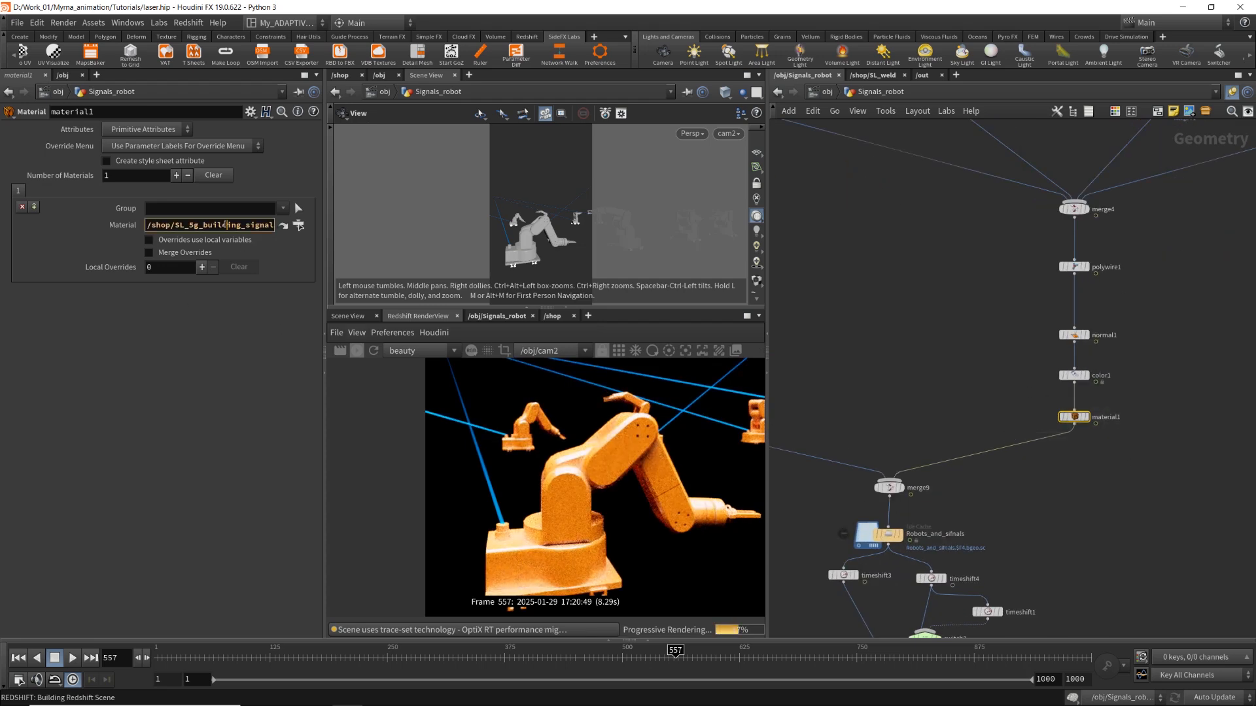
{"action": "key", "text": "alt+e"}
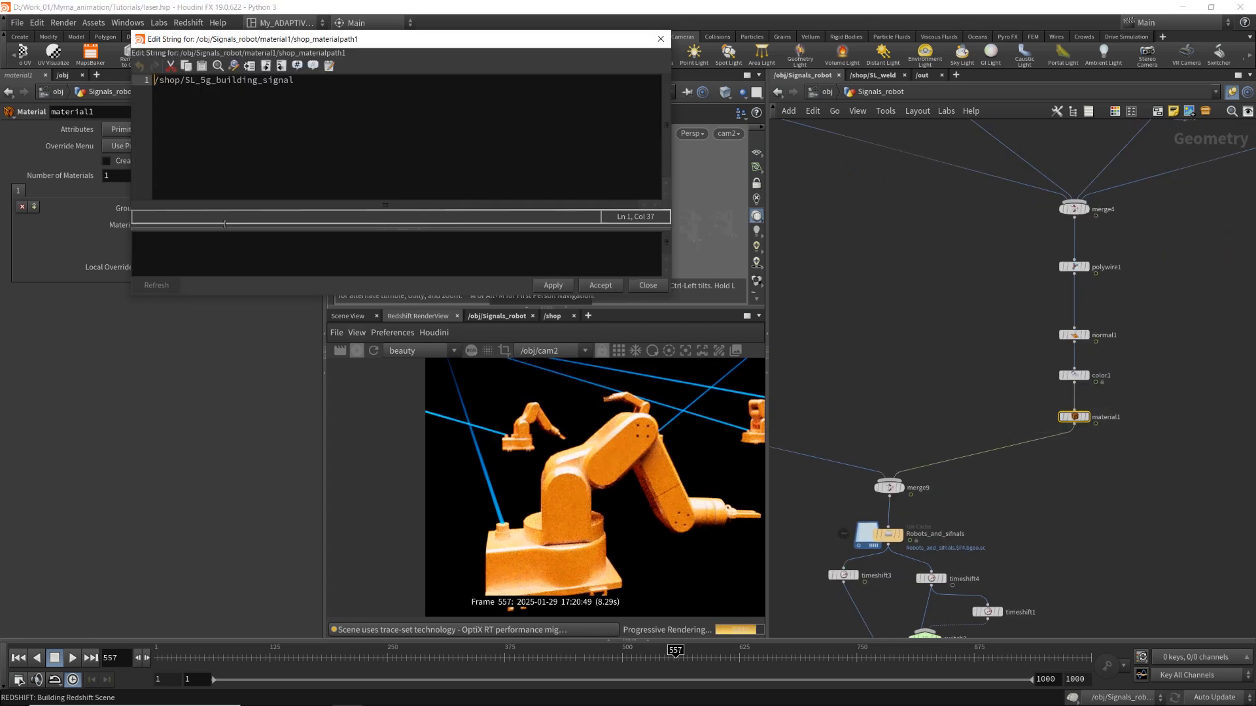
{"action": "left_click_drag", "start_coordinate": [185, 80], "coordinate": [343, 91]}
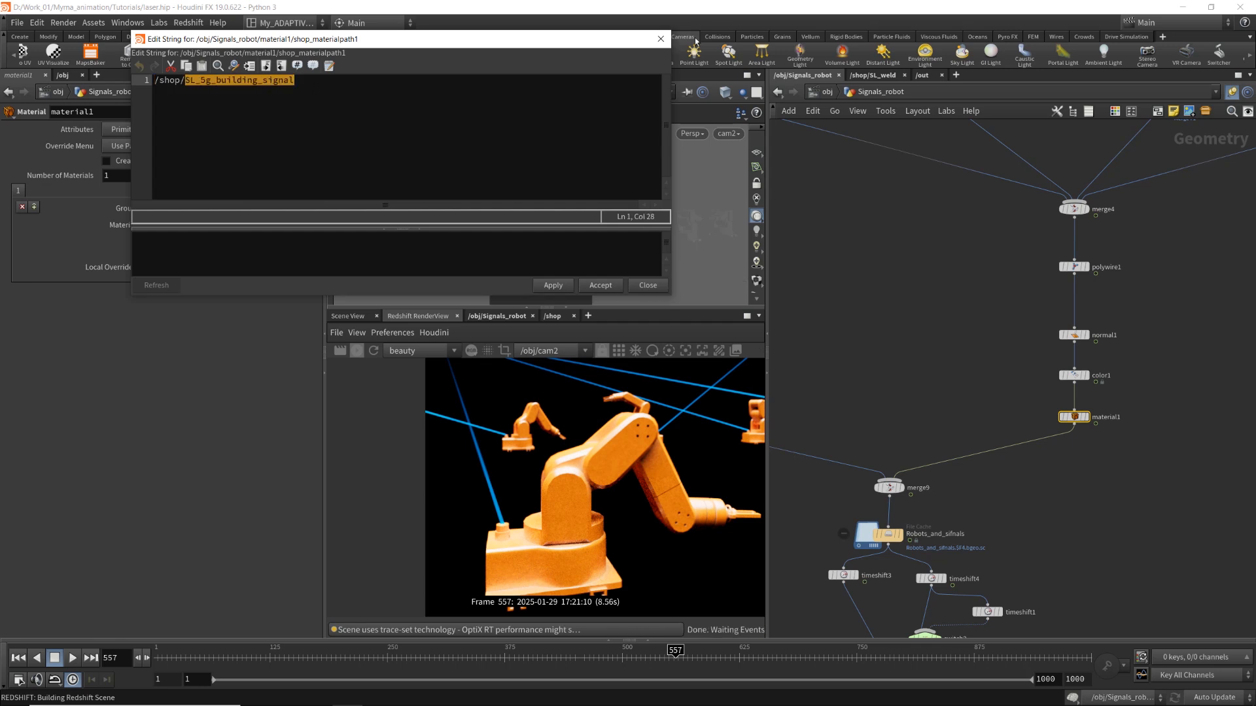
{"action": "left_click", "coordinate": [661, 39]}
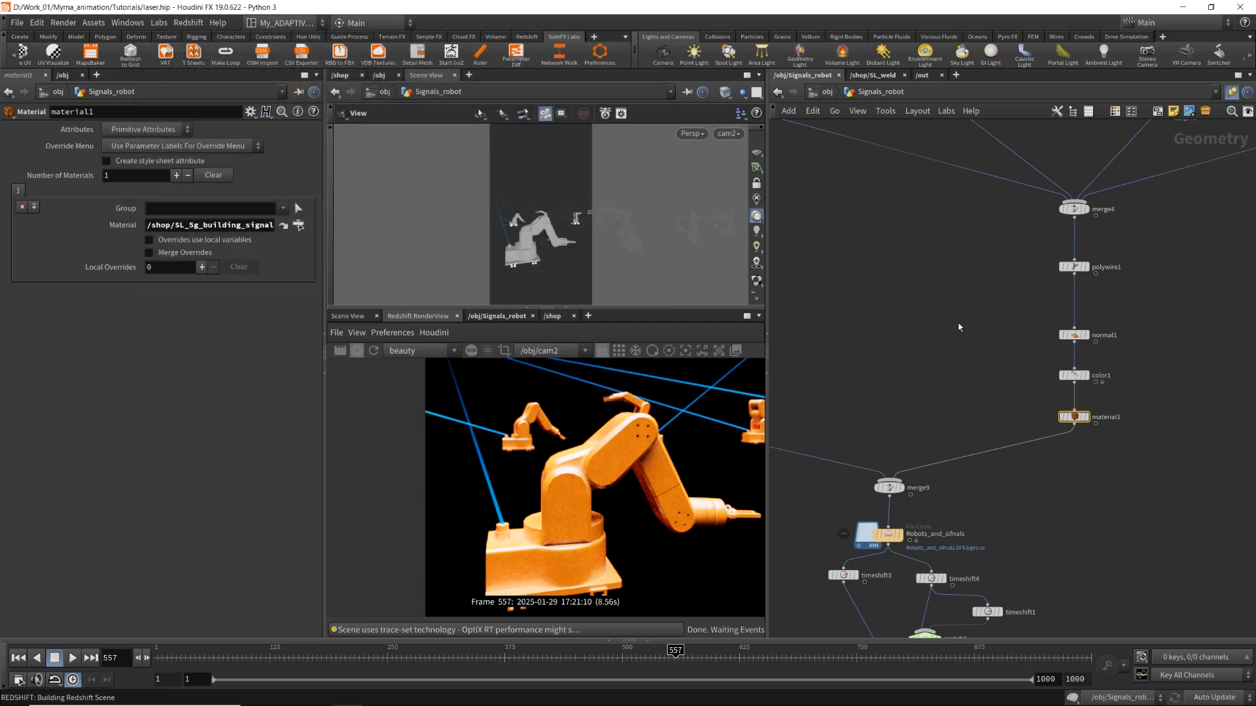
Return to the shader network and open the SL_5g_building_signal material from the SIGNALS group.
{"action": "left_click", "coordinate": [879, 76]}
{"action": "key", "text": "u"}
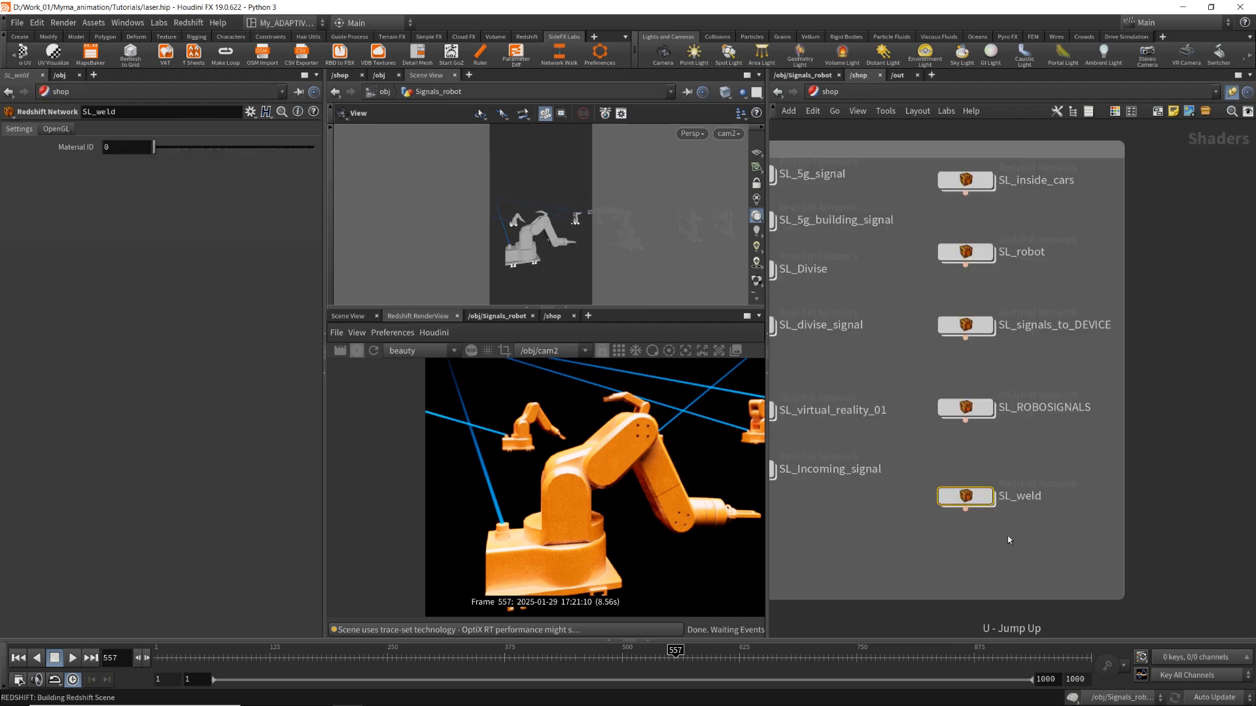
{"action": "scroll", "coordinate": [894, 524], "scroll_direction": "down", "scroll_amount": 3}
{"action": "middle_click_drag", "start_coordinate": [894, 524], "coordinate": [939, 485]}
{"action": "scroll", "coordinate": [840, 311], "scroll_direction": "up", "scroll_amount": 3}
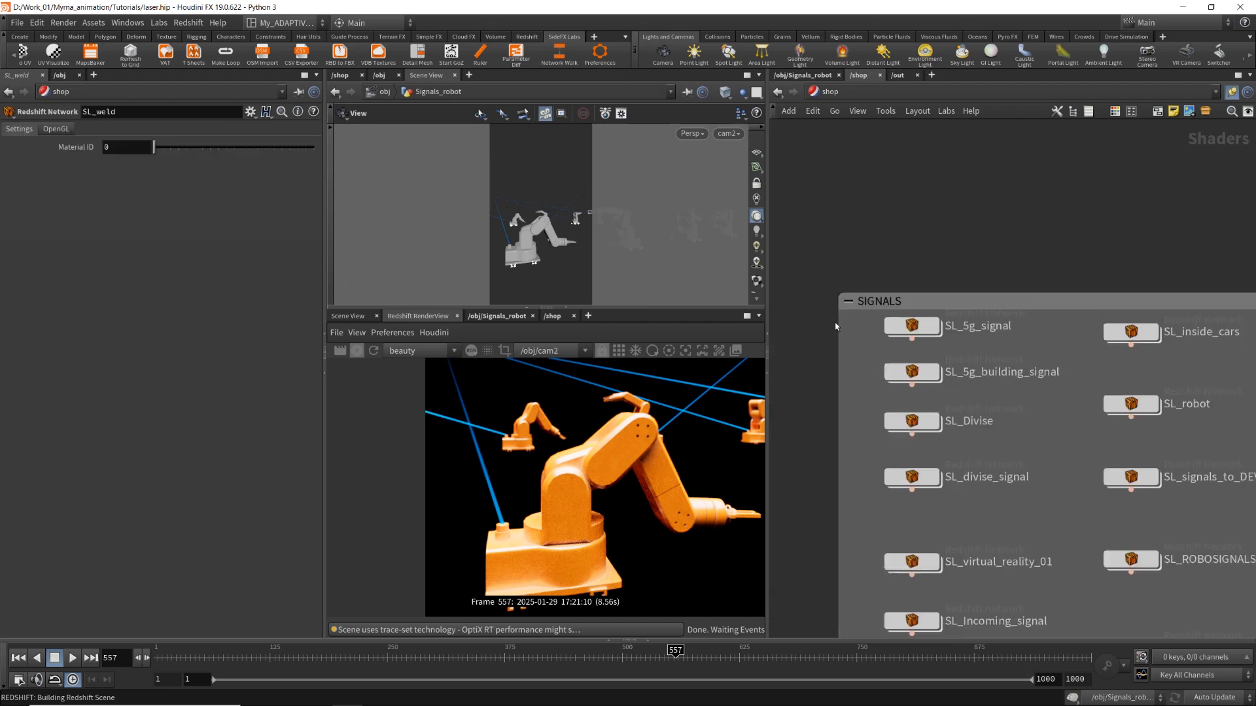
{"action": "double_click", "coordinate": [912, 372]}
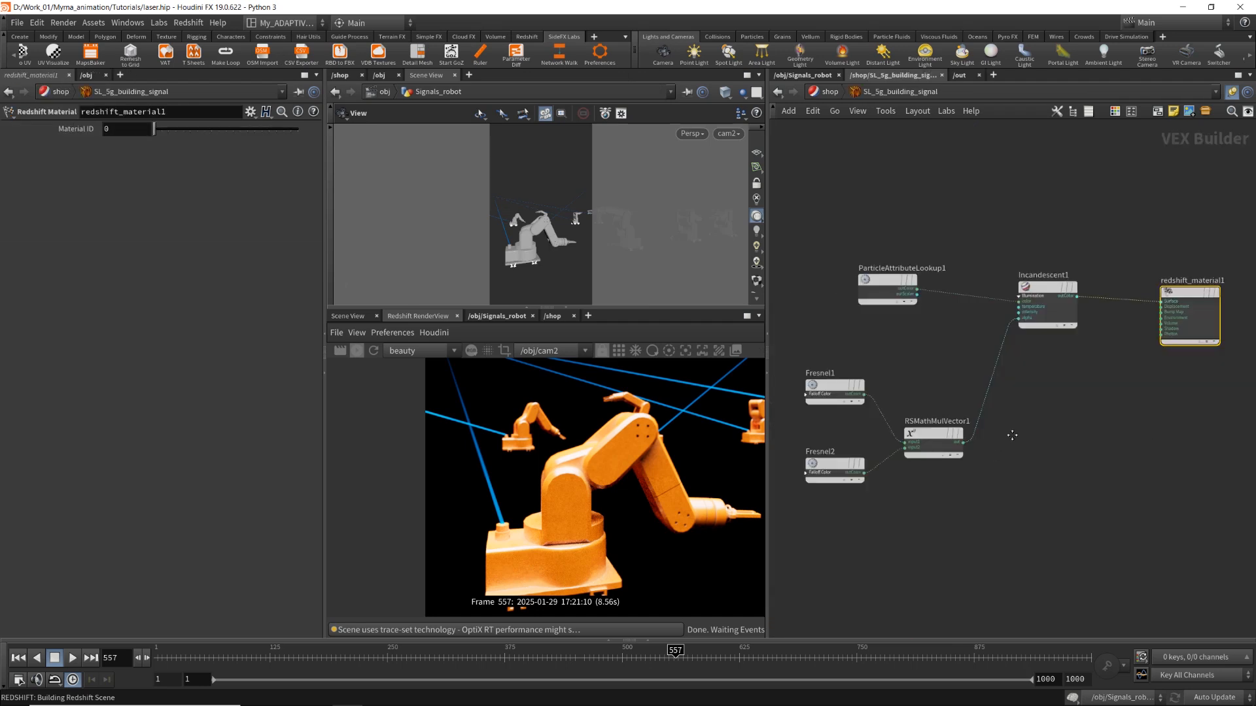
Select the Incandescent1 node and examine its illumination settings.
{"action": "scroll", "coordinate": [938, 337], "scroll_direction": "up", "scroll_amount": 4}
{"action": "left_click_drag", "start_coordinate": [870, 392], "coordinate": [915, 253]}
{"action": "scroll", "coordinate": [981, 414], "scroll_direction": "down", "scroll_amount": 4}
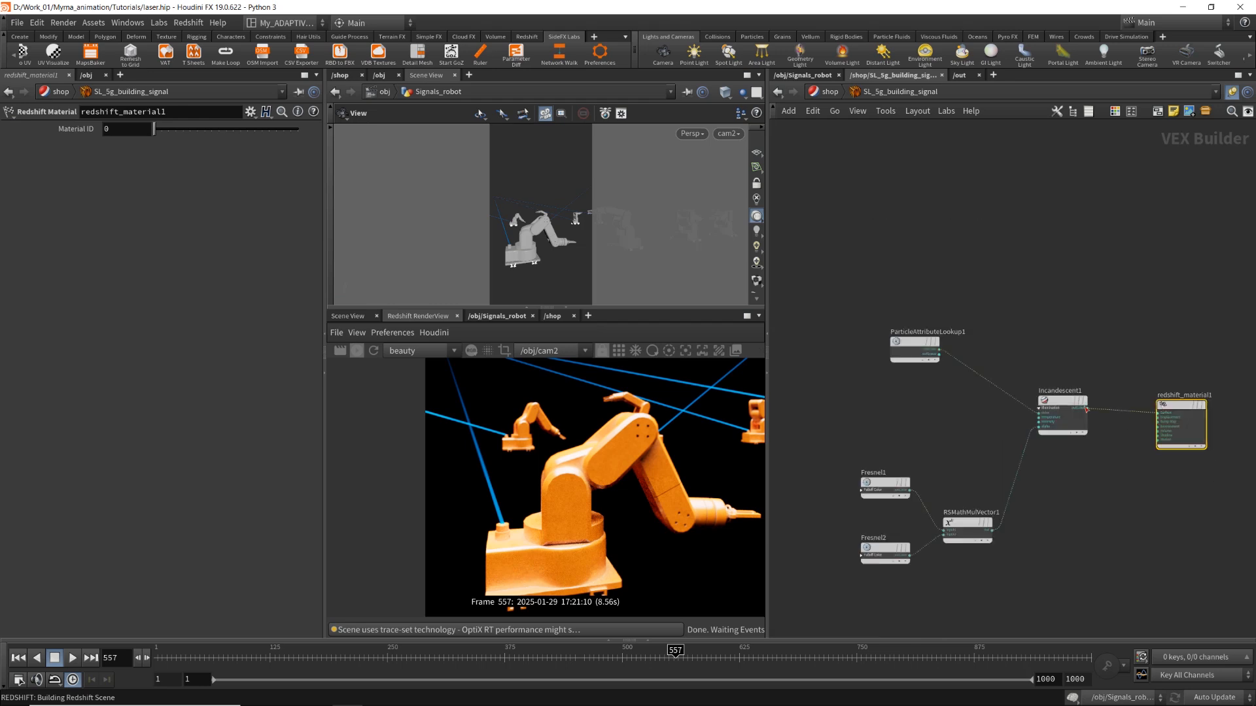
{"action": "scroll", "coordinate": [1073, 412], "scroll_direction": "up", "scroll_amount": 2}
{"action": "left_click_drag", "start_coordinate": [1063, 402], "coordinate": [1064, 422]}
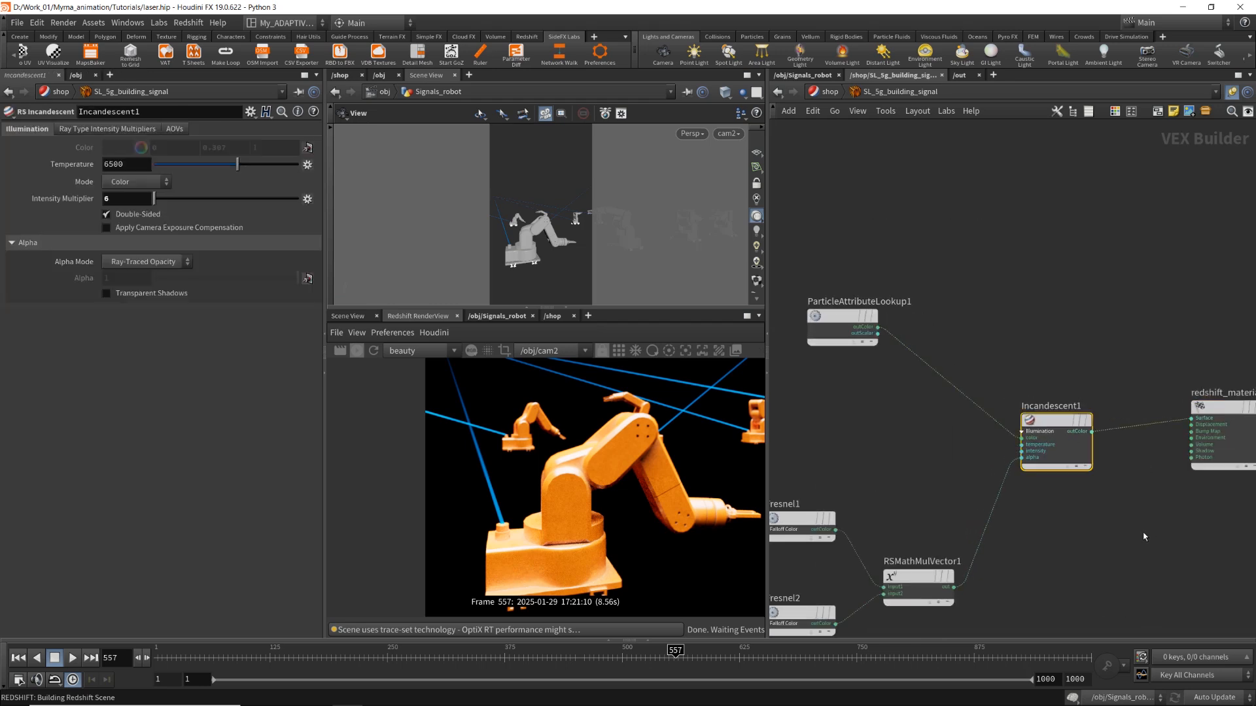
Look up the RS Incandescent shader among the available nodes matching rs.
{"action": "key", "text": "Tab"}
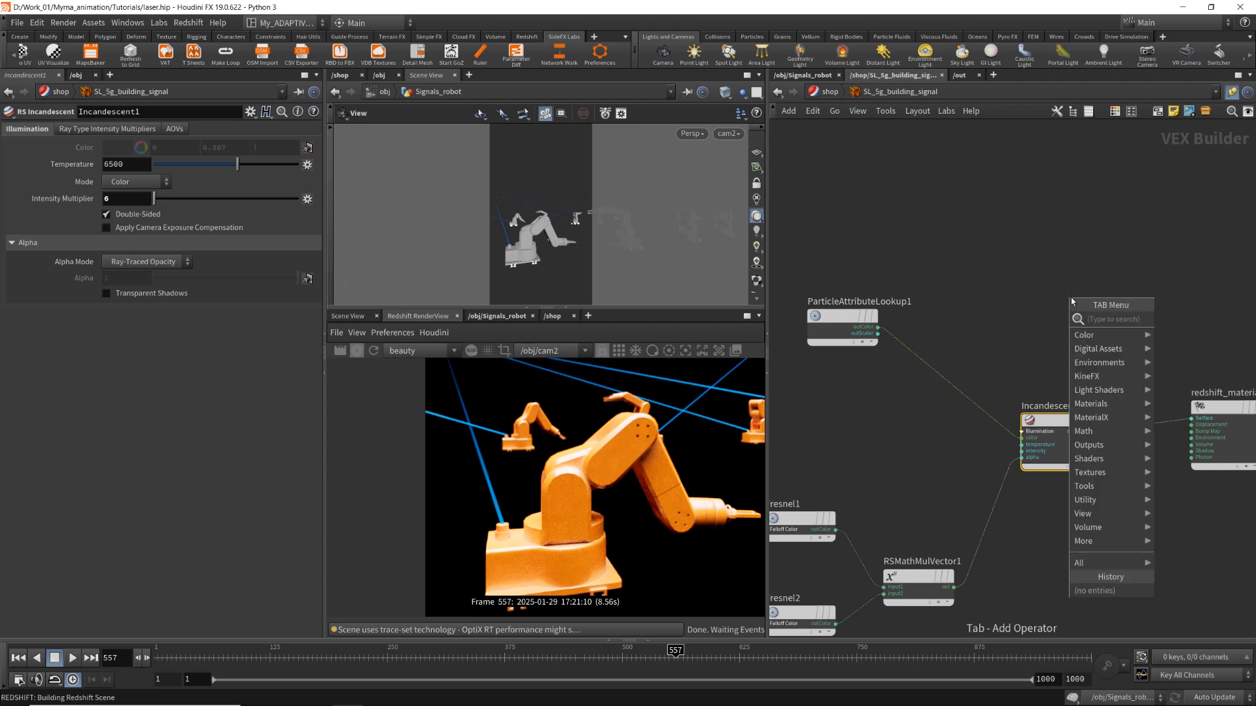
{"action": "type", "text": "rs"}
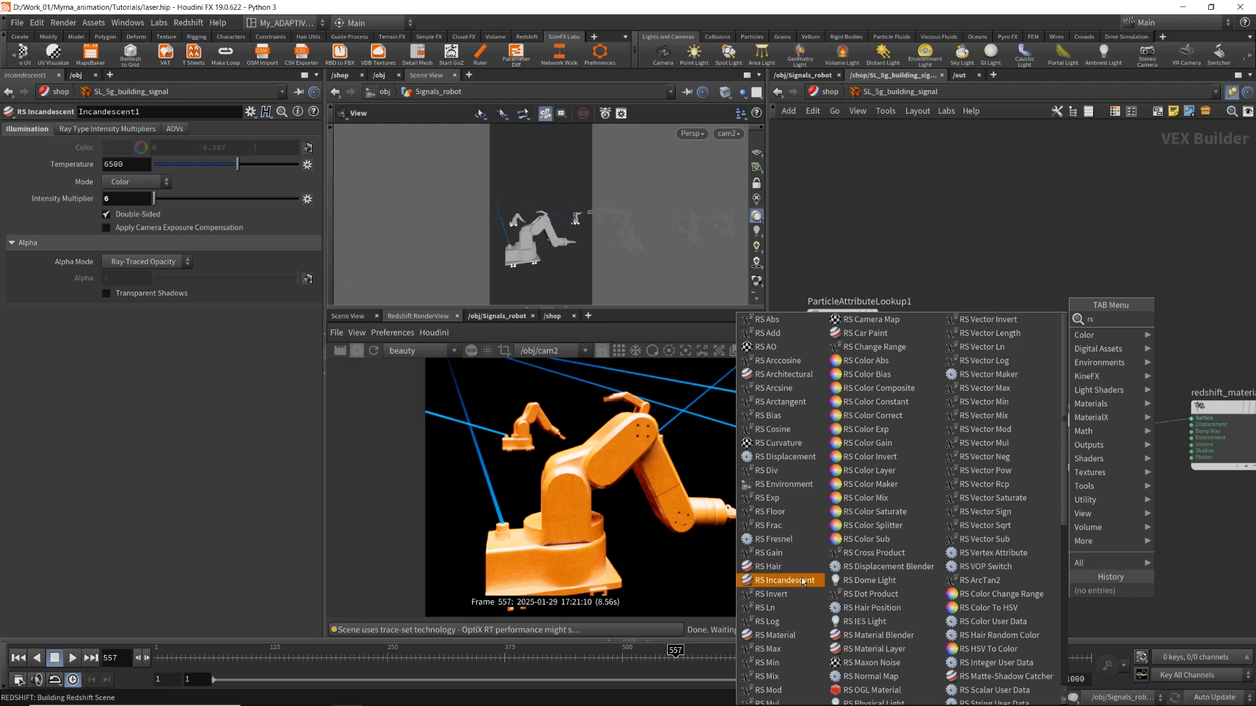
{"action": "left_click", "coordinate": [1202, 122]}
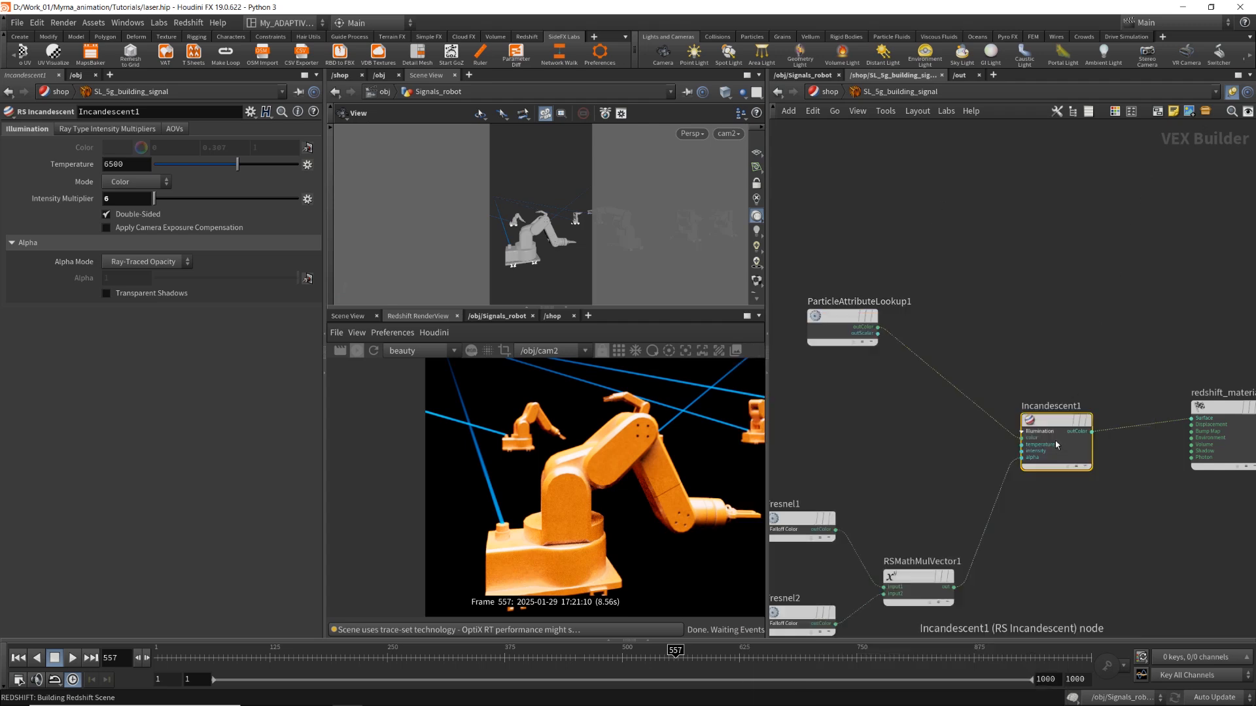
{"action": "left_click_drag", "start_coordinate": [1056, 445], "coordinate": [1070, 432]}
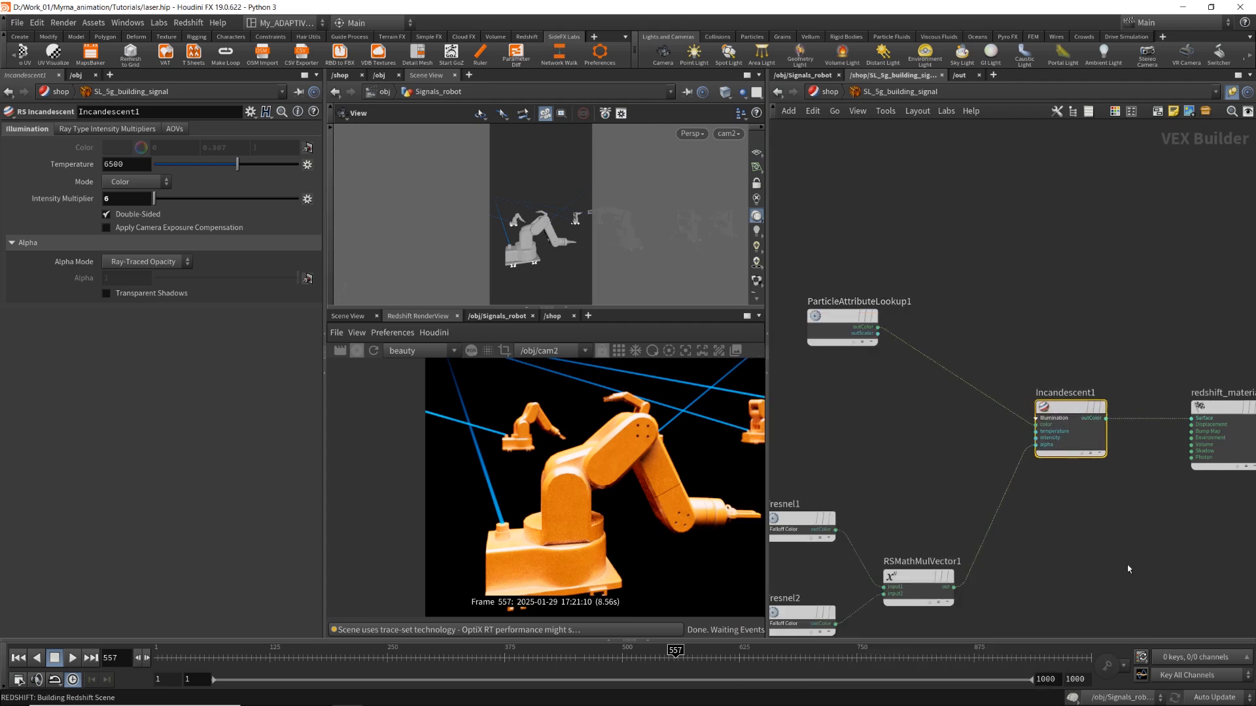
Examine the parameters of ParticleAttributeLookup1 and Fresnel1, lining up the two Fresnel nodes.
{"action": "left_click", "coordinate": [821, 332]}
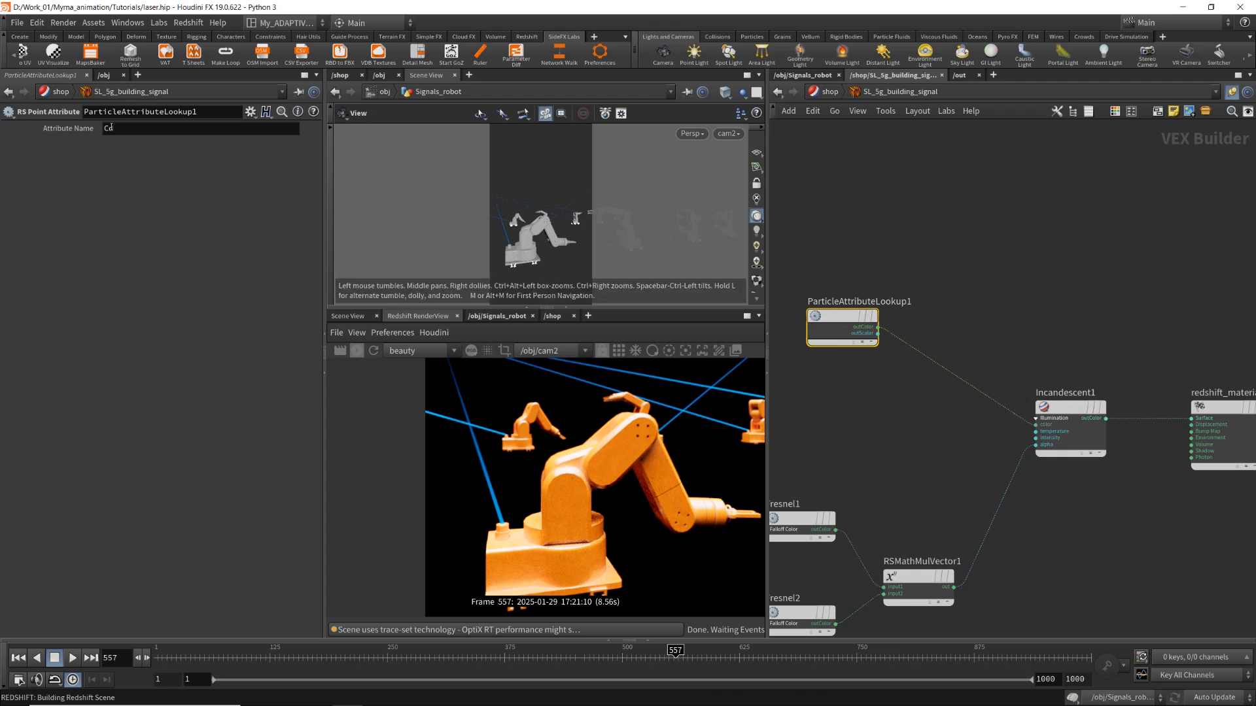
{"action": "mouse_move", "coordinate": [880, 338]}
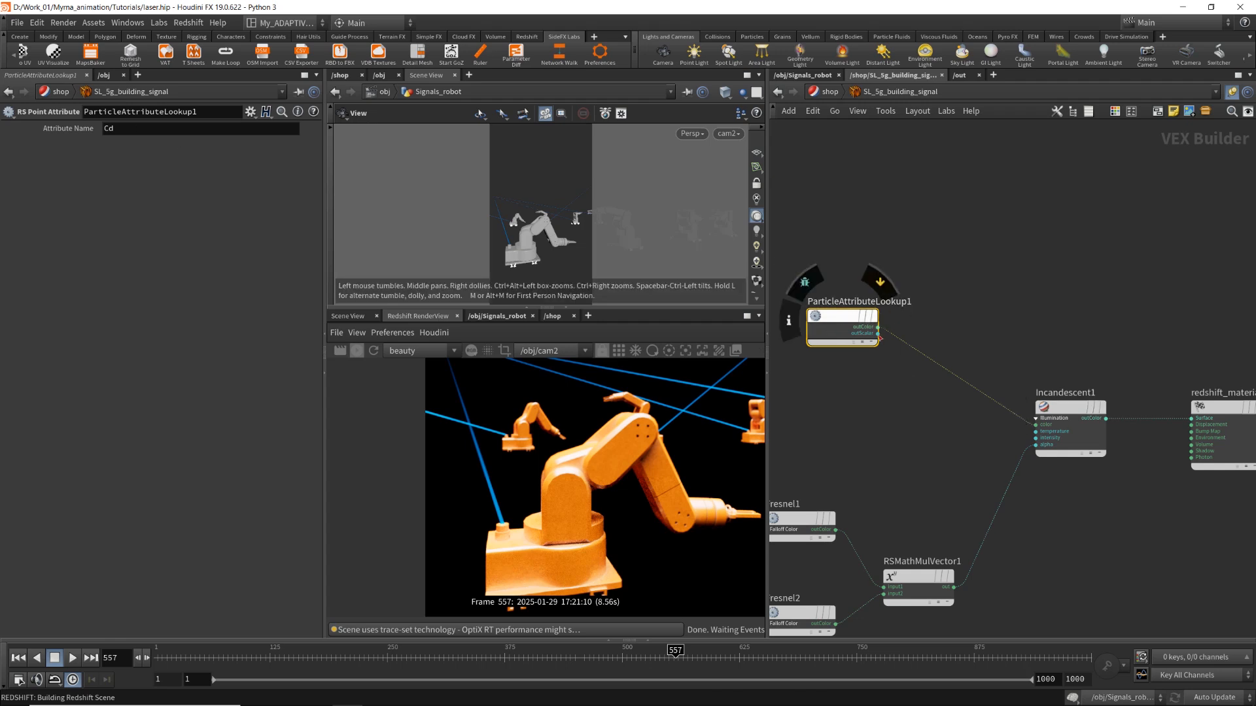
{"action": "middle_click_drag", "start_coordinate": [894, 439], "coordinate": [963, 302]}
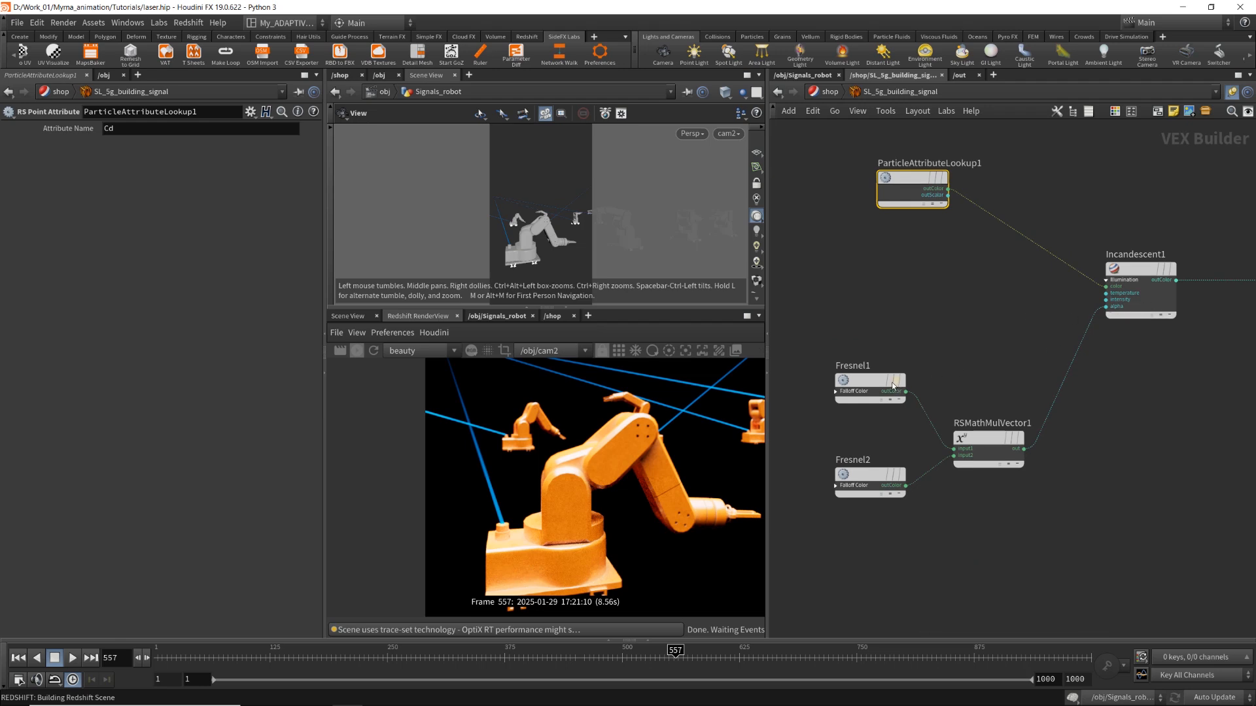
{"action": "left_click_drag", "start_coordinate": [860, 383], "coordinate": [850, 379]}
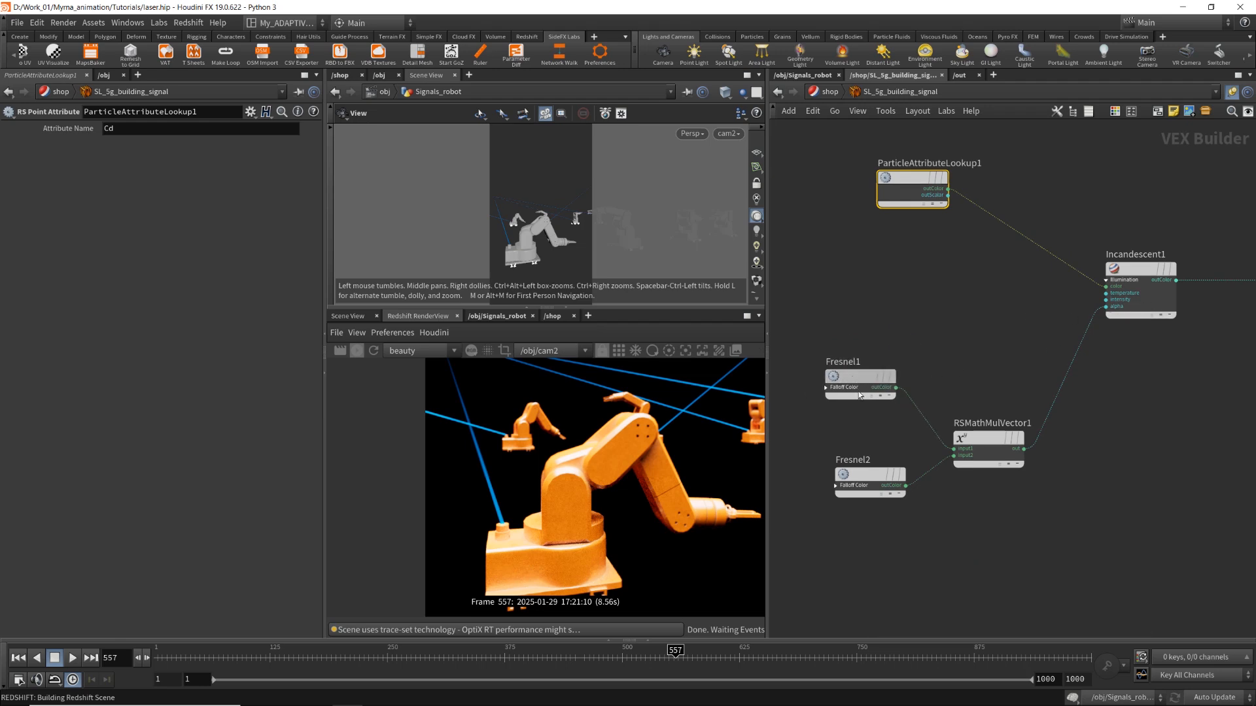
{"action": "left_click_drag", "start_coordinate": [869, 486], "coordinate": [859, 486]}
{"action": "left_click", "coordinate": [859, 486]}
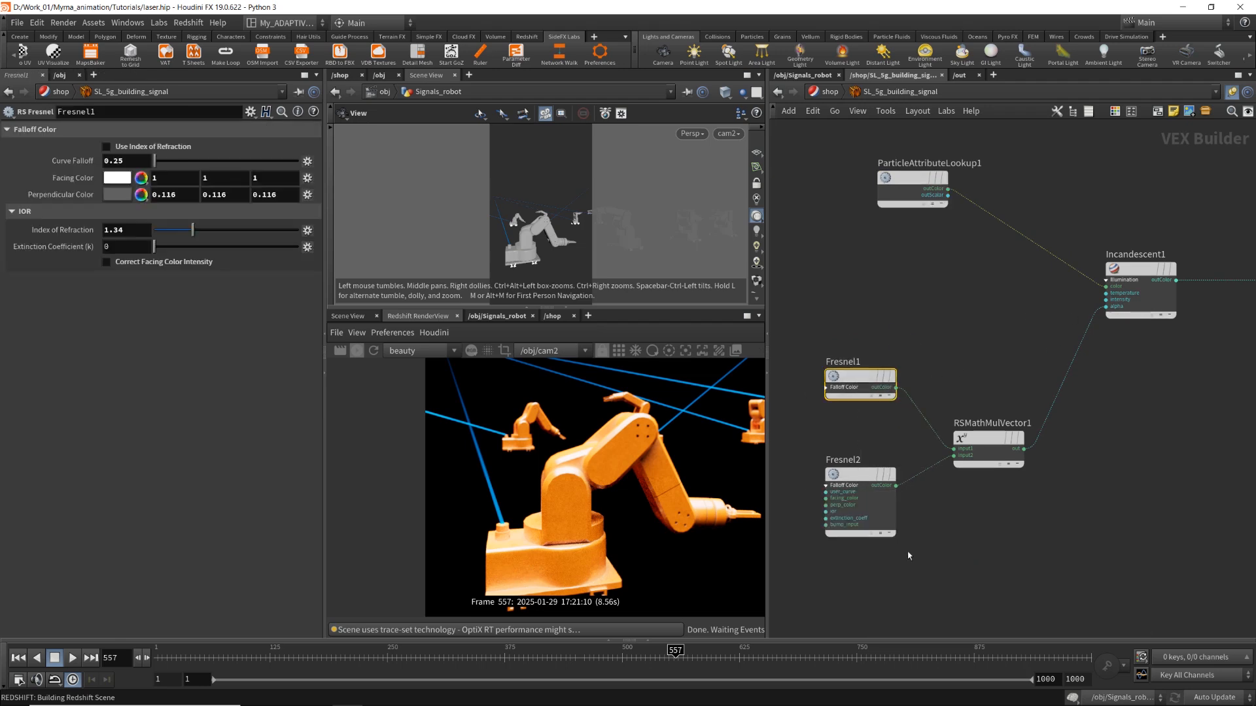
Try feeding Fresnel1 straight into Incandescent1's alpha, before reconnecting RSMathMulVector1's output to that alpha input.
{"action": "left_click_drag", "start_coordinate": [896, 388], "coordinate": [1105, 306]}
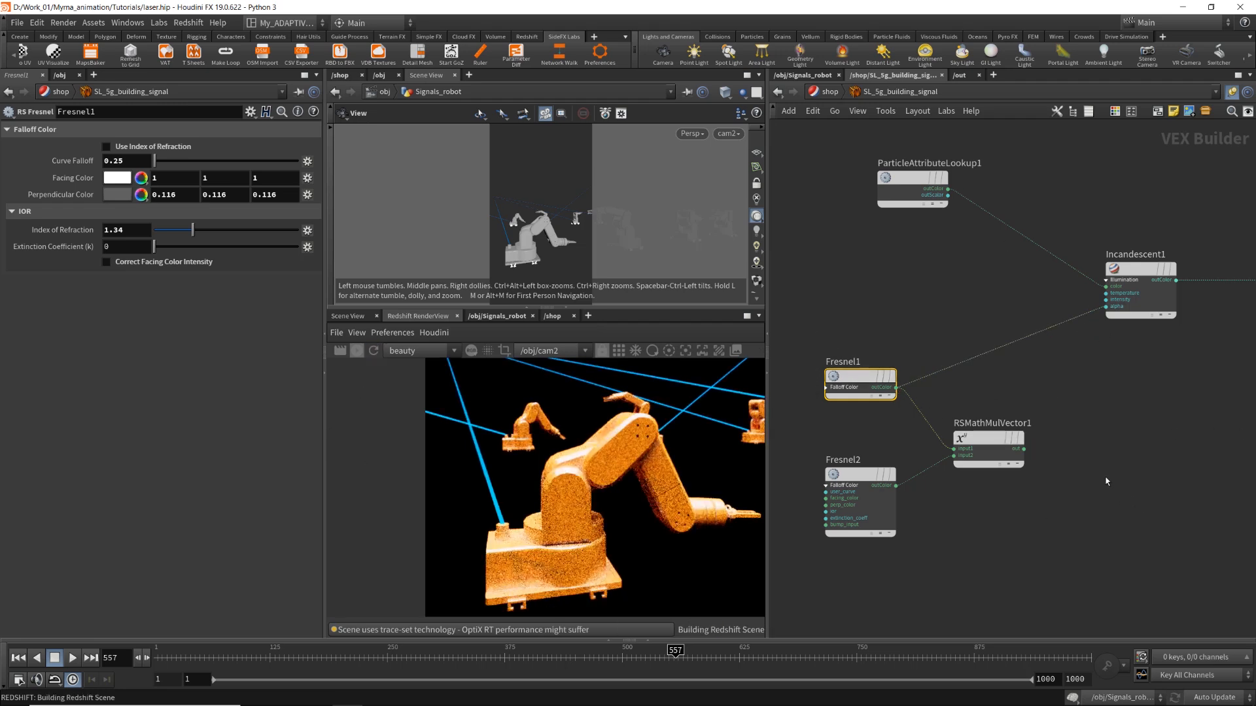
{"action": "left_click_drag", "start_coordinate": [1034, 348], "coordinate": [1105, 306]}
{"action": "left_click_drag", "start_coordinate": [983, 446], "coordinate": [1115, 322]}
{"action": "left_click", "coordinate": [1106, 306]}
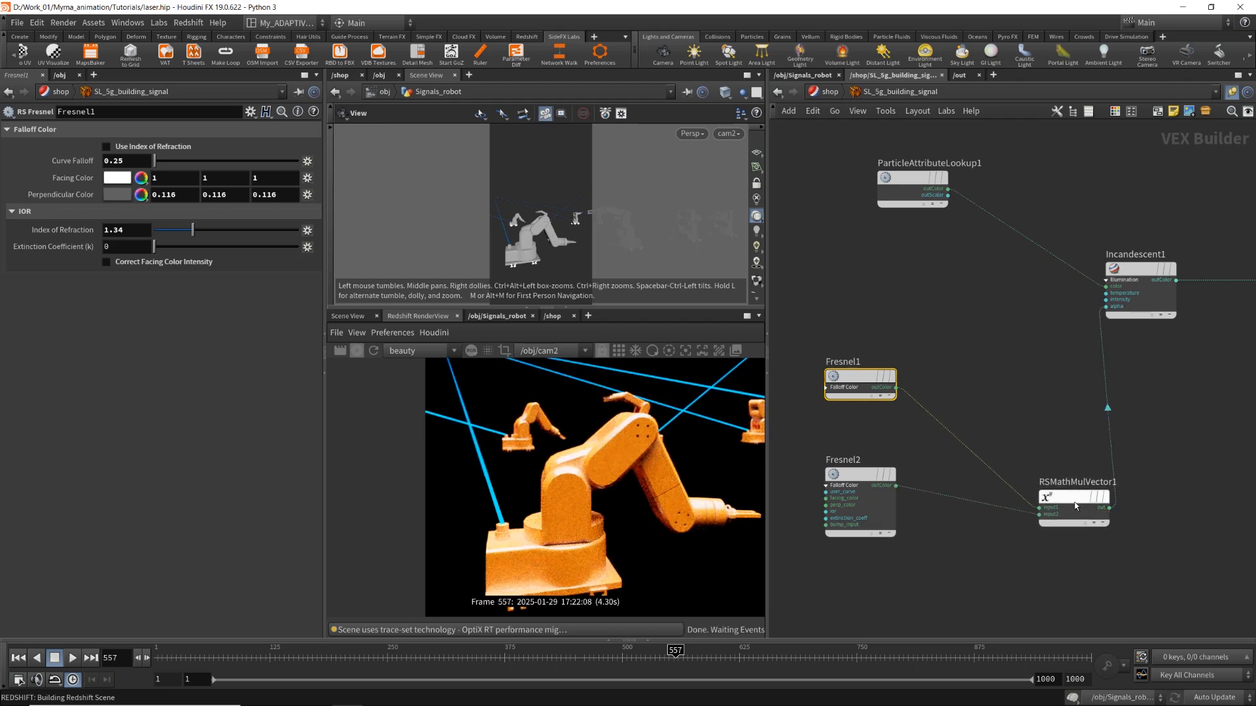
{"action": "left_click_drag", "start_coordinate": [1072, 498], "coordinate": [1008, 407]}
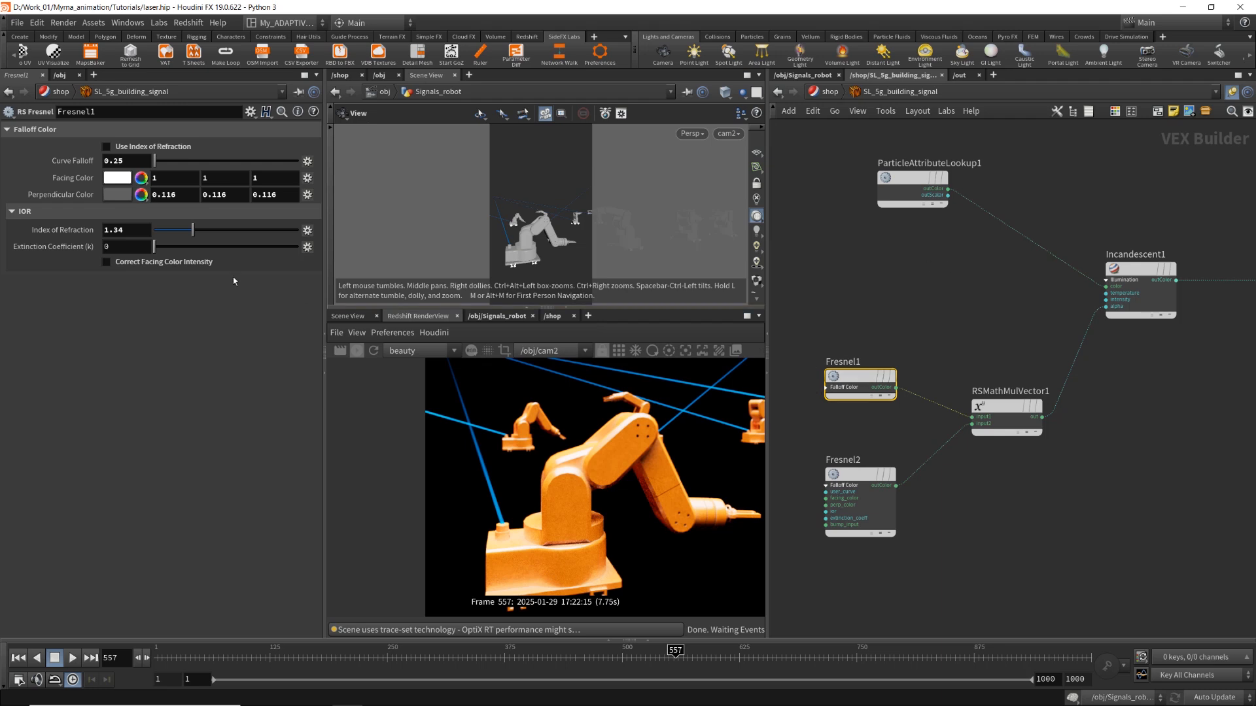
Set the brightness value of Fresnel1's Perpendicular Color to 0.115.
{"action": "left_click", "coordinate": [120, 196]}
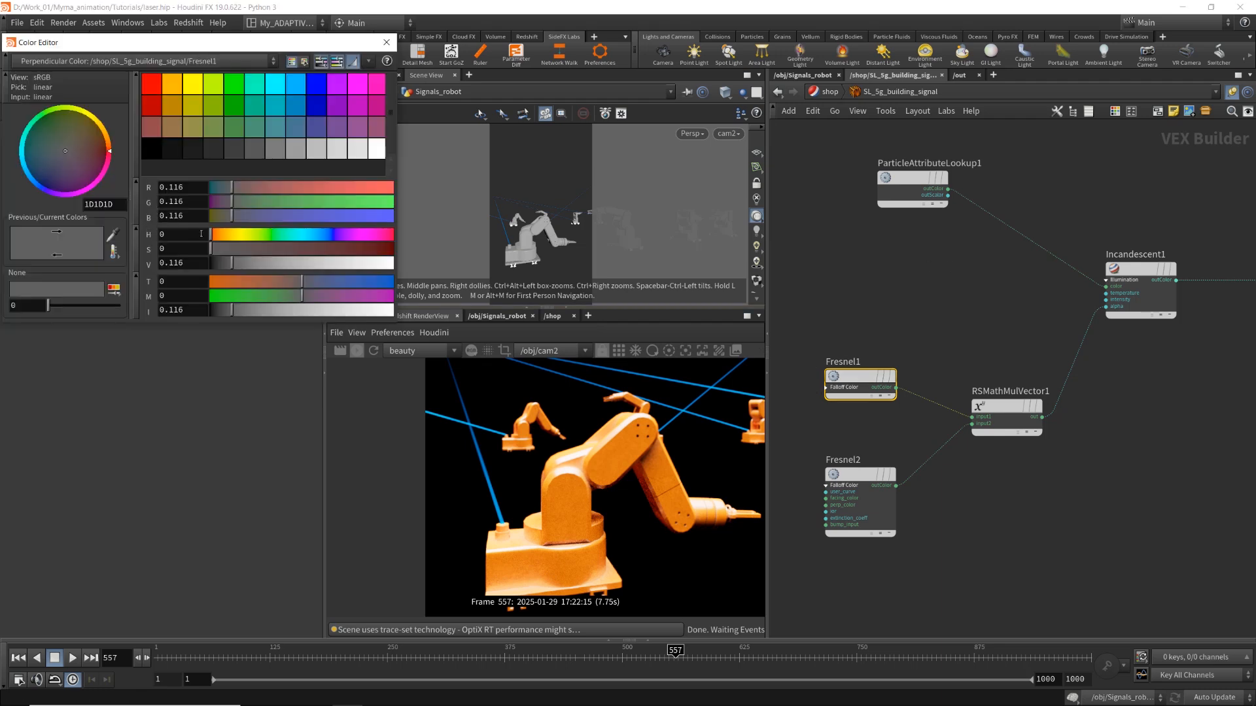
{"action": "left_click_drag", "start_coordinate": [179, 263], "coordinate": [189, 265]}
{"action": "key", "text": "BackSpace"}
{"action": "key", "text": "BackSpace"}
{"action": "type", "text": "15"}
{"action": "key", "text": "Return"}
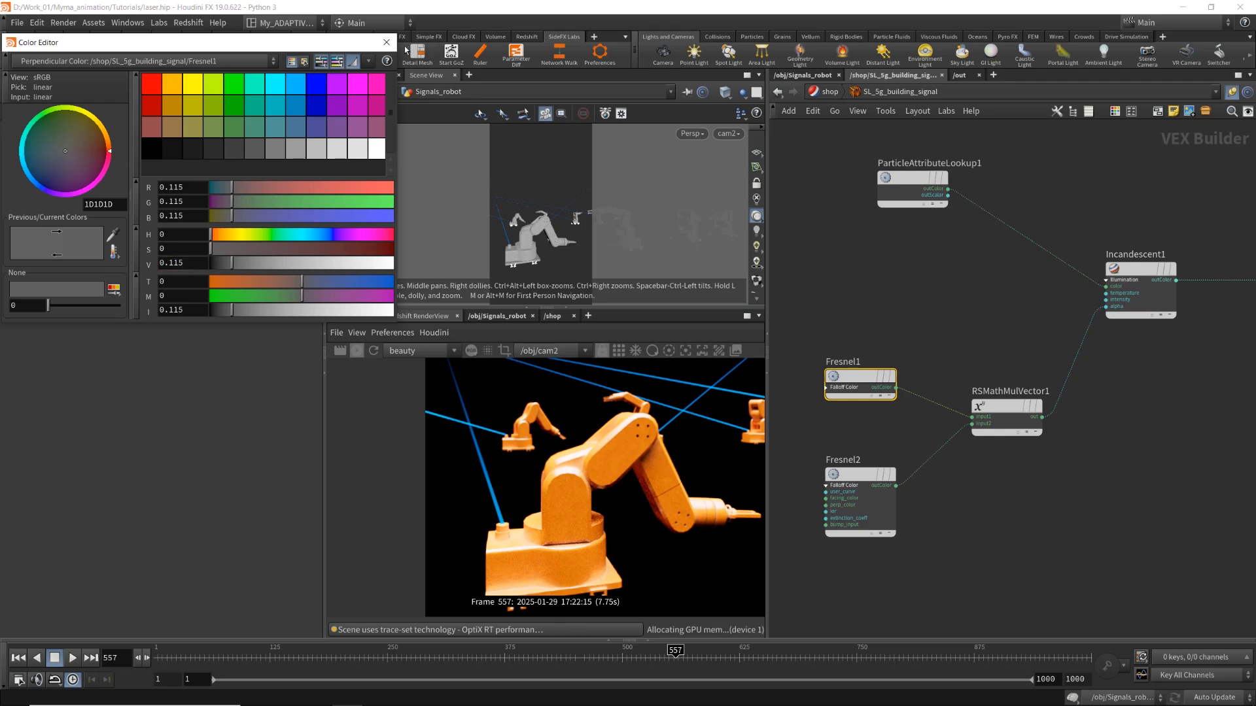
{"action": "left_click", "coordinate": [386, 42]}
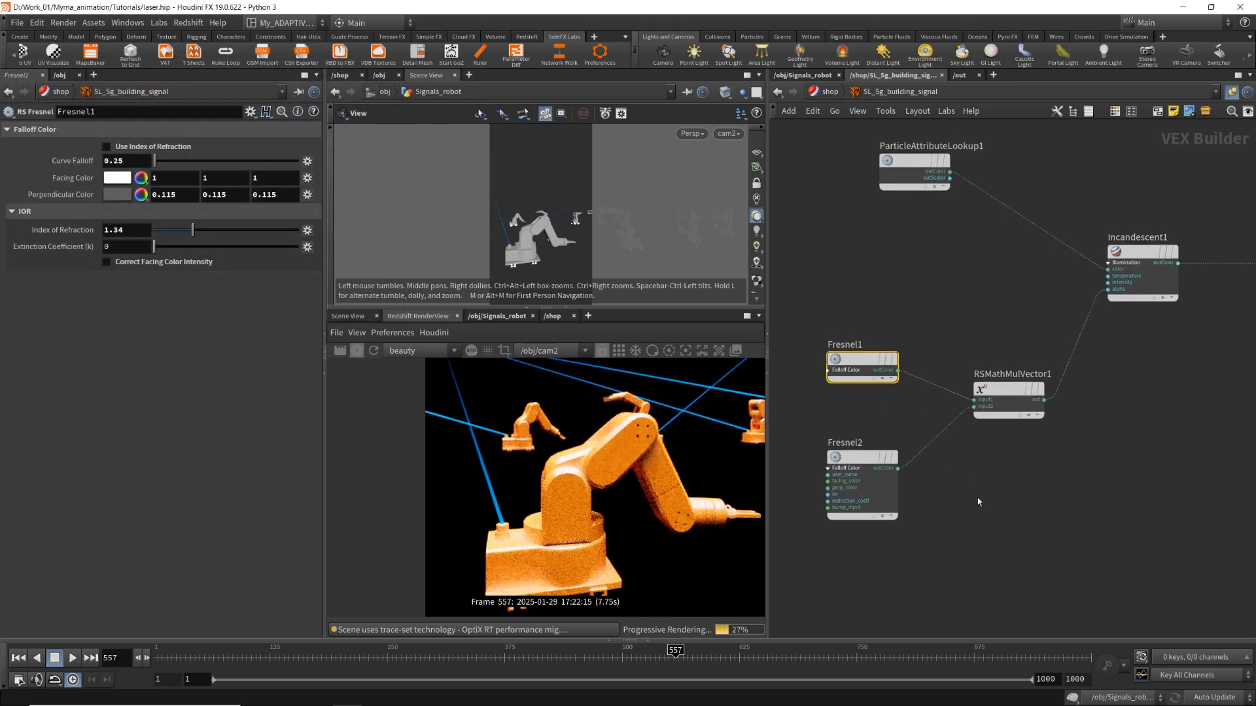
Select Fresnel2 to examine its falloff settings and inspect the laser beams closely in the render.
{"action": "left_click", "coordinate": [862, 460]}
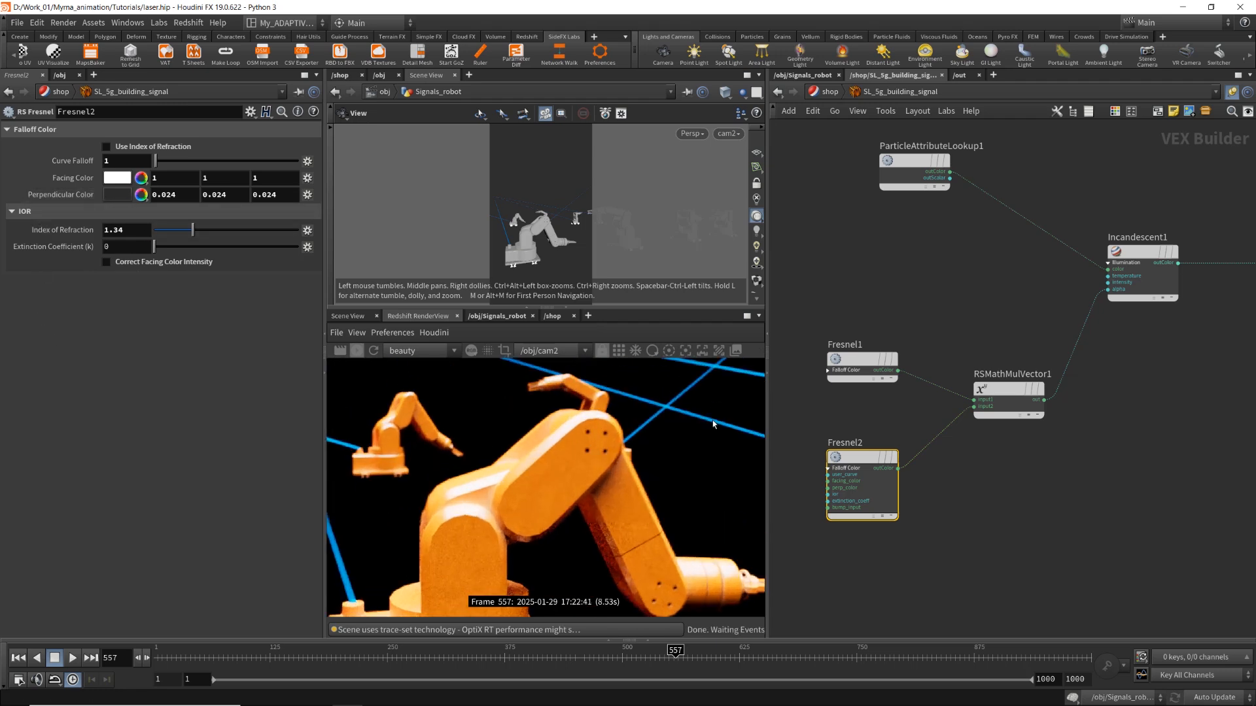
{"action": "scroll", "coordinate": [713, 419], "scroll_direction": "up", "scroll_amount": 3}
{"action": "scroll", "coordinate": [1058, 498], "scroll_direction": "down", "scroll_amount": 4}
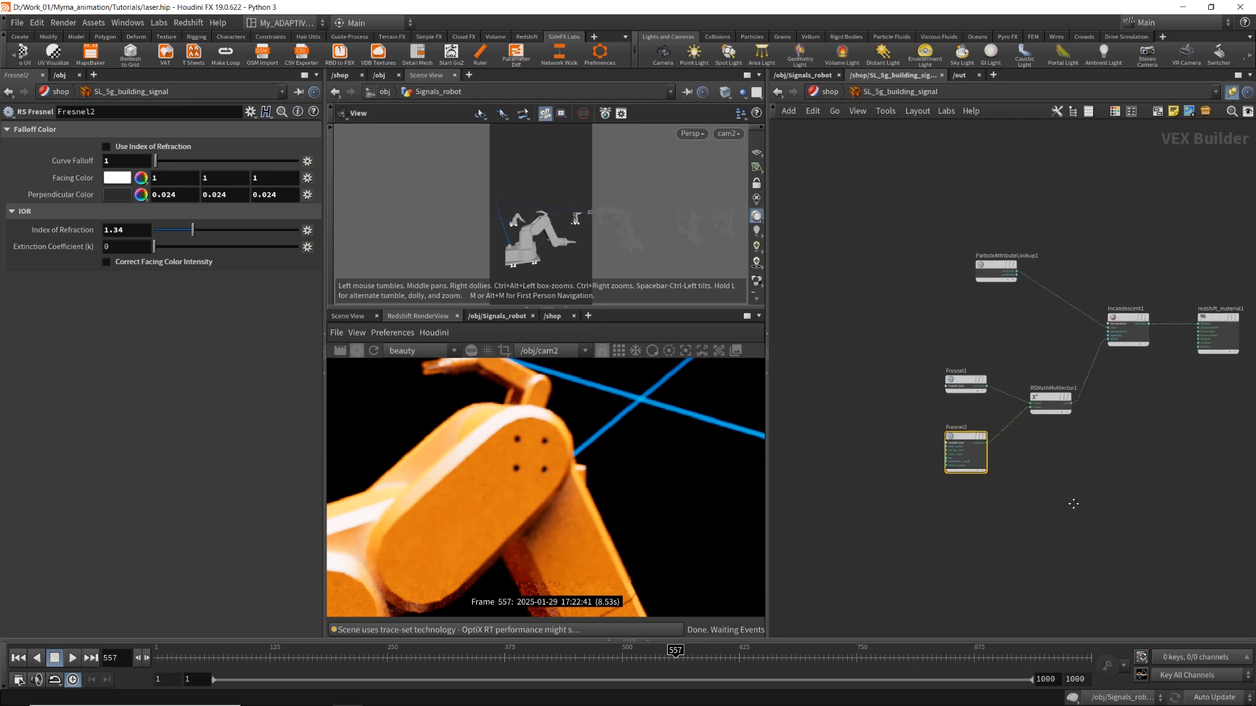
Try lowering the brightness value of Fresnel2's Perpendicular Color to 0.003, and undo that change.
{"action": "scroll", "coordinate": [599, 457], "scroll_direction": "down", "scroll_amount": 3}
{"action": "scroll", "coordinate": [599, 449], "scroll_direction": "up", "scroll_amount": 2}
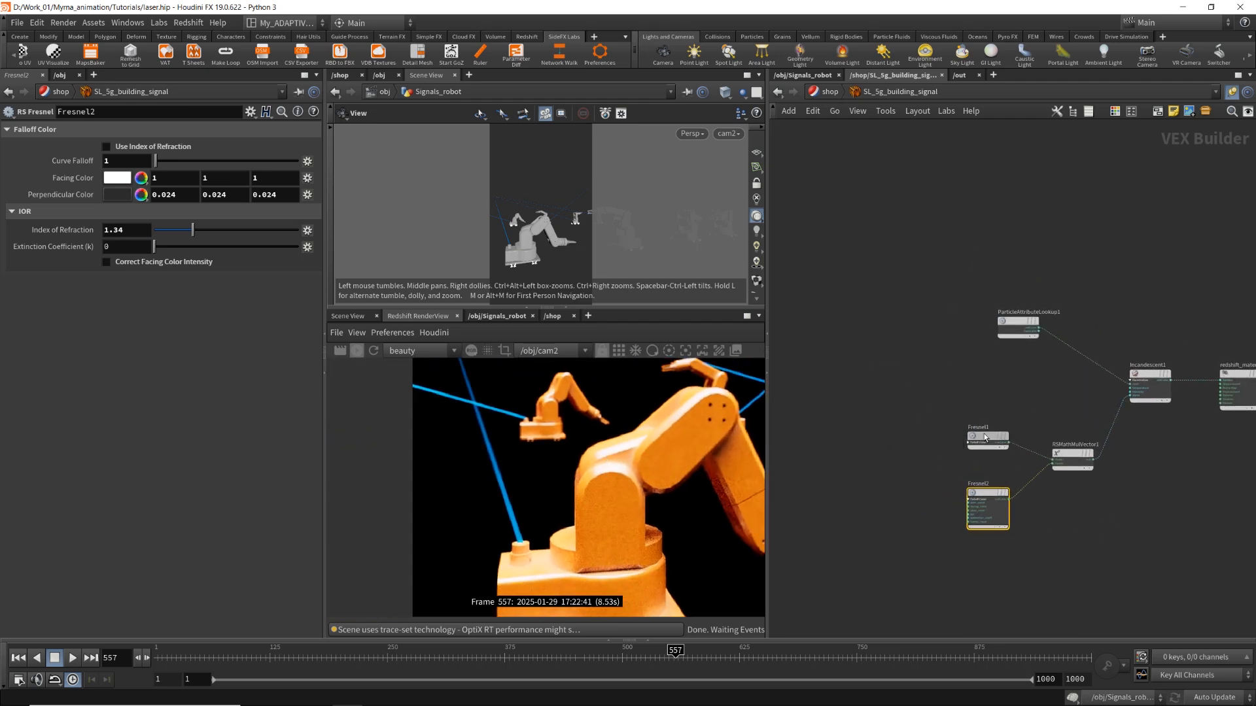
{"action": "left_click_drag", "start_coordinate": [995, 438], "coordinate": [985, 438]}
{"action": "left_click", "coordinate": [113, 196]}
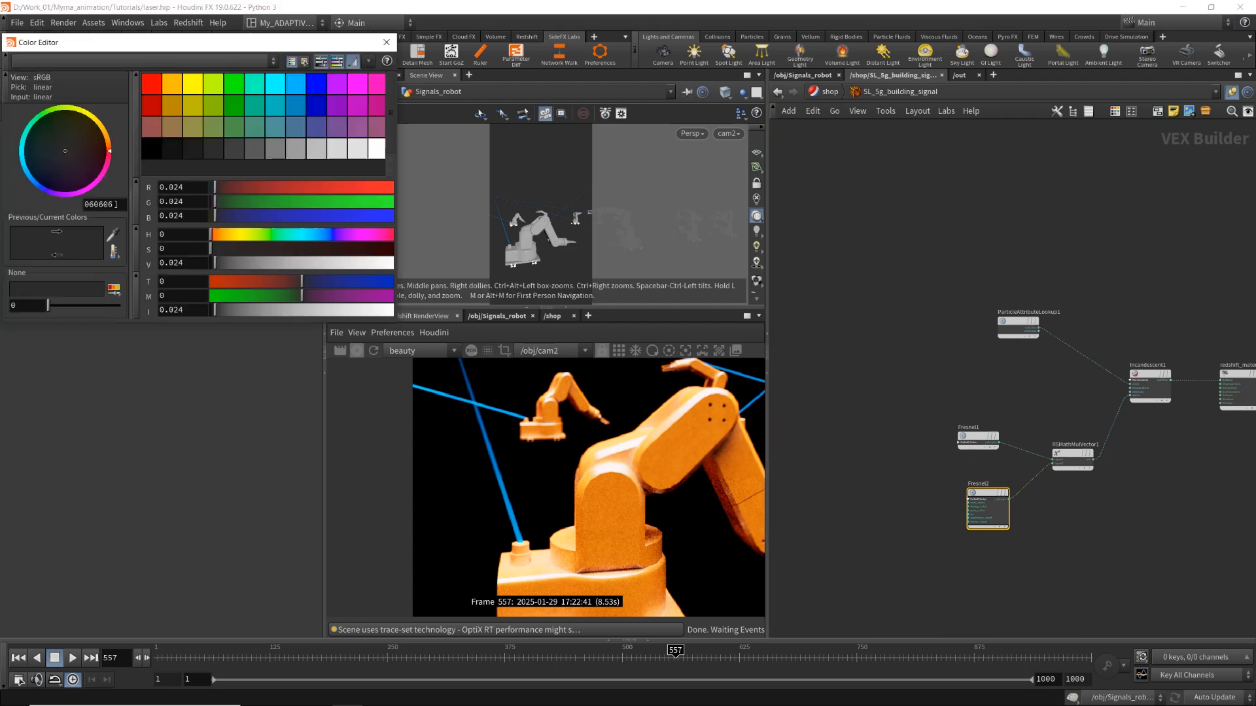
{"action": "left_click_drag", "start_coordinate": [215, 265], "coordinate": [213, 269]}
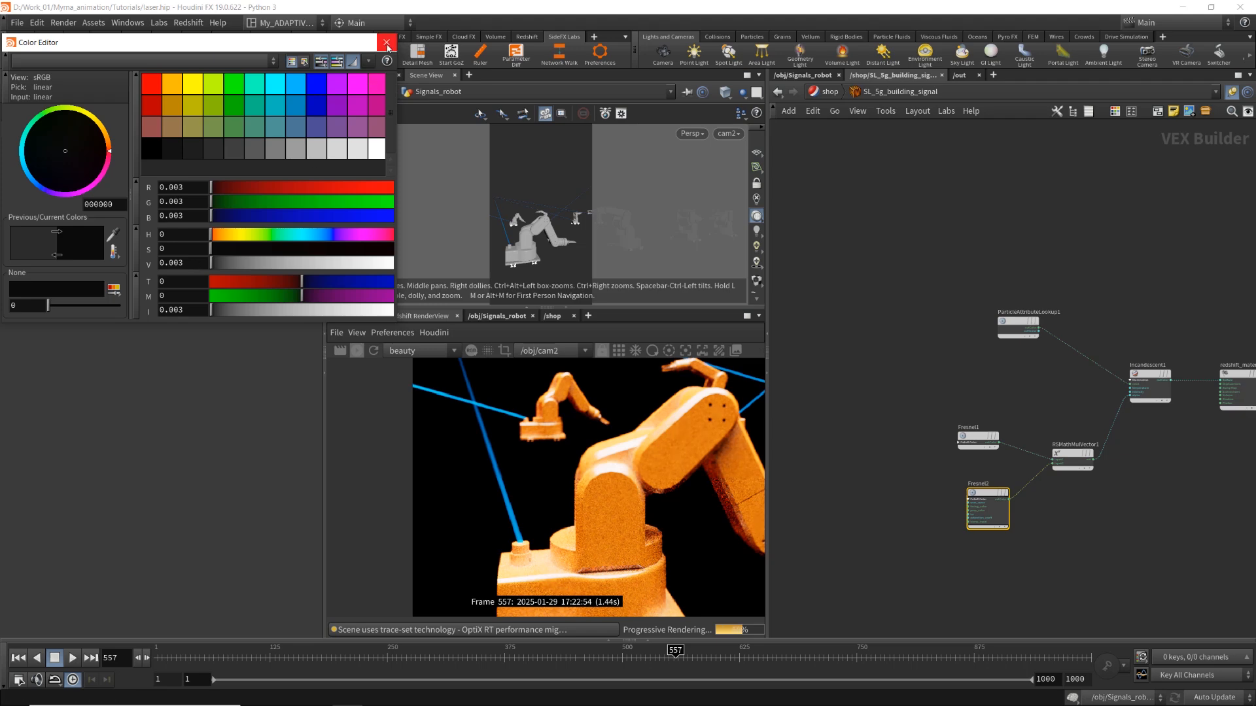
{"action": "key", "text": "ctrl+z"}
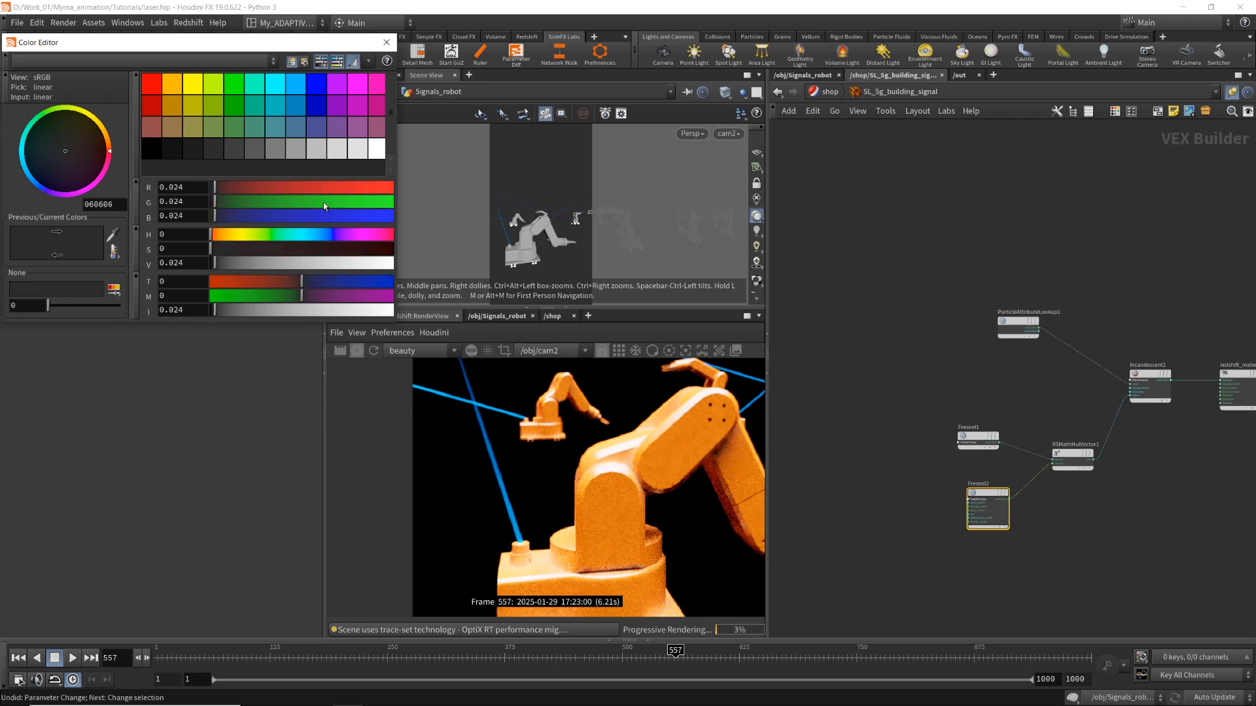
{"action": "left_click", "coordinate": [386, 42]}
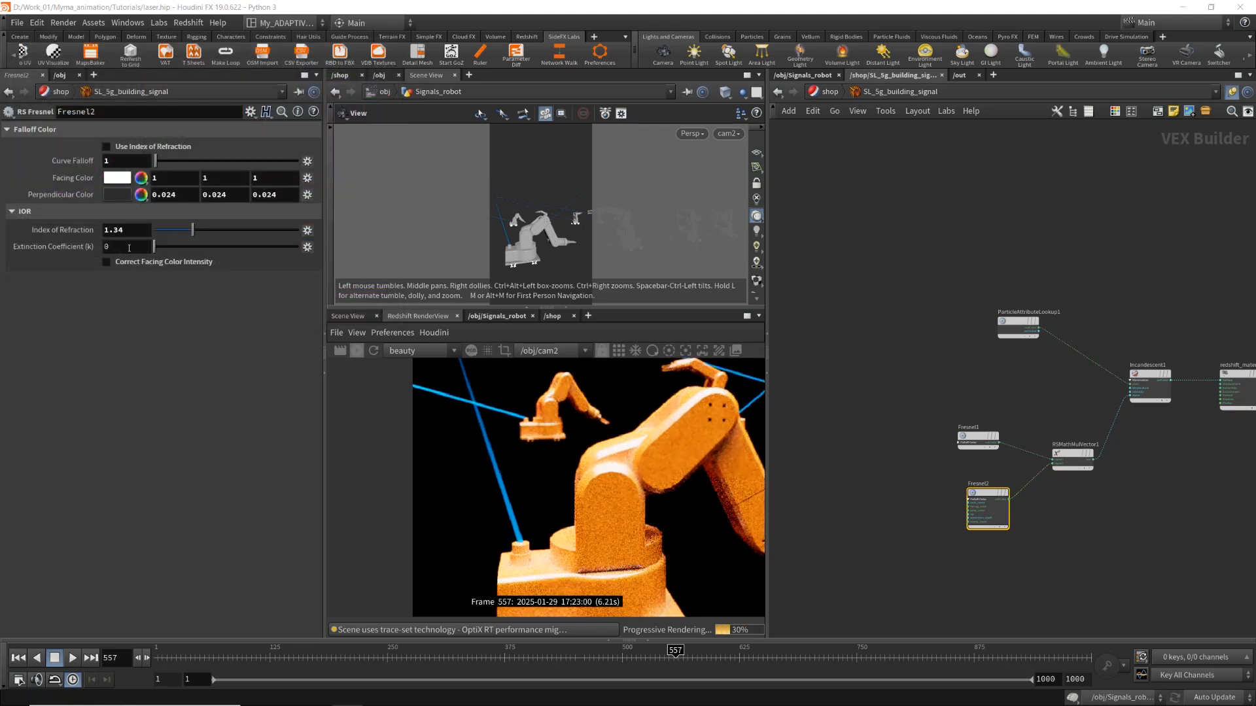
Set the brightness value of Fresnel2's Facing Color to 0.887.
{"action": "left_click", "coordinate": [1071, 456]}
{"action": "left_click", "coordinate": [998, 499]}
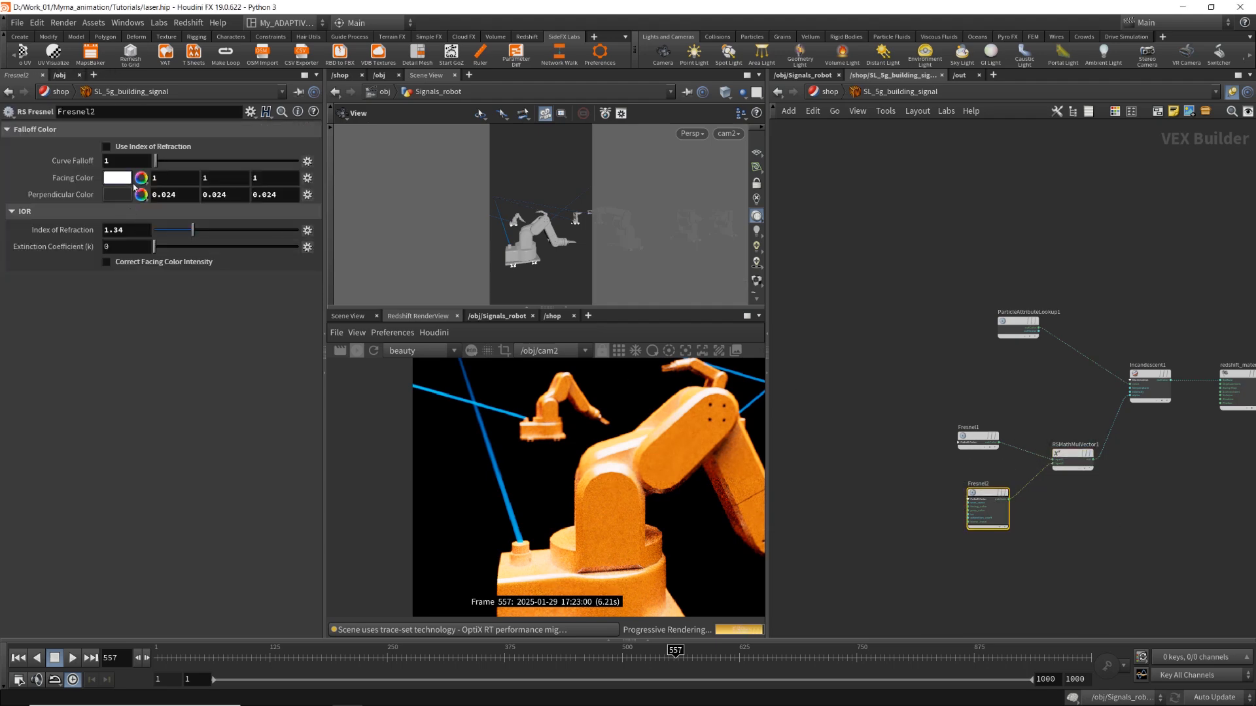
{"action": "left_click", "coordinate": [119, 186]}
{"action": "left_click_drag", "start_coordinate": [295, 270], "coordinate": [371, 262]}
{"action": "left_click", "coordinate": [385, 43]}
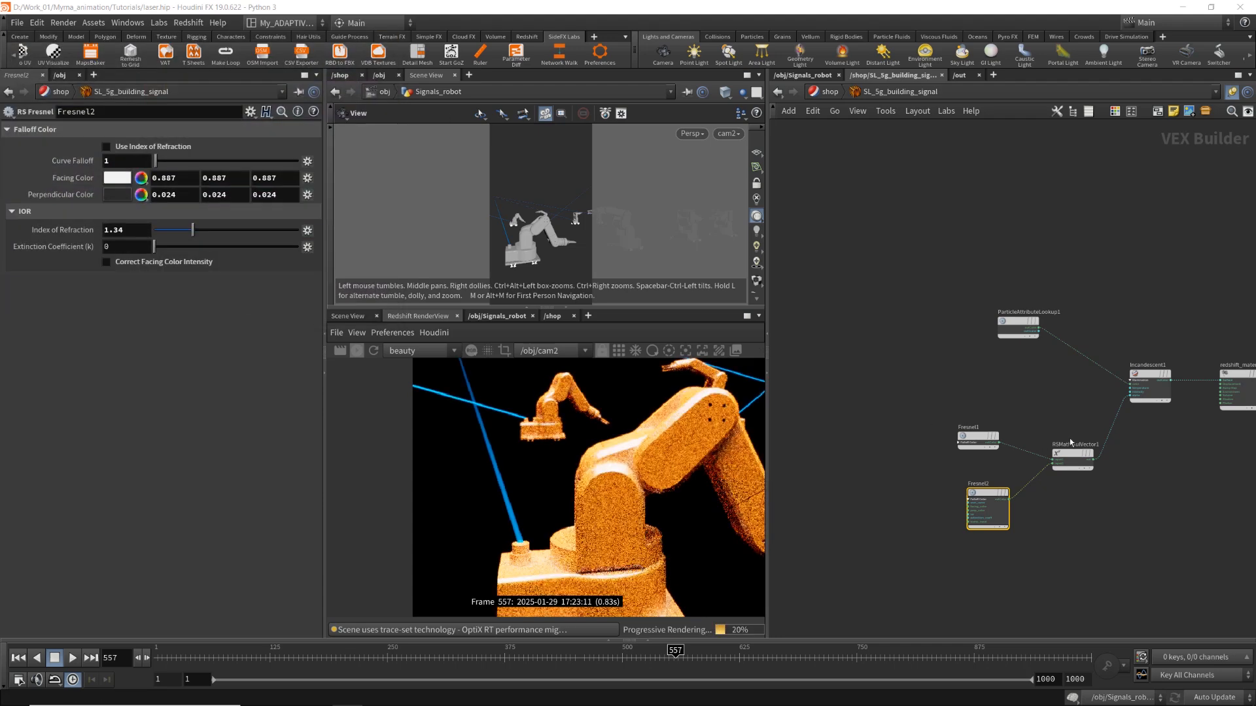
Feed Fresnel1 directly into Incandescent1's alpha input and set the brightness value of Fresnel1's Perpendicular Color to 0.032.
{"action": "scroll", "coordinate": [1064, 479], "scroll_direction": "up", "scroll_amount": 3}
{"action": "left_click_drag", "start_coordinate": [949, 415], "coordinate": [1177, 336]}
{"action": "left_click", "coordinate": [1176, 347]}
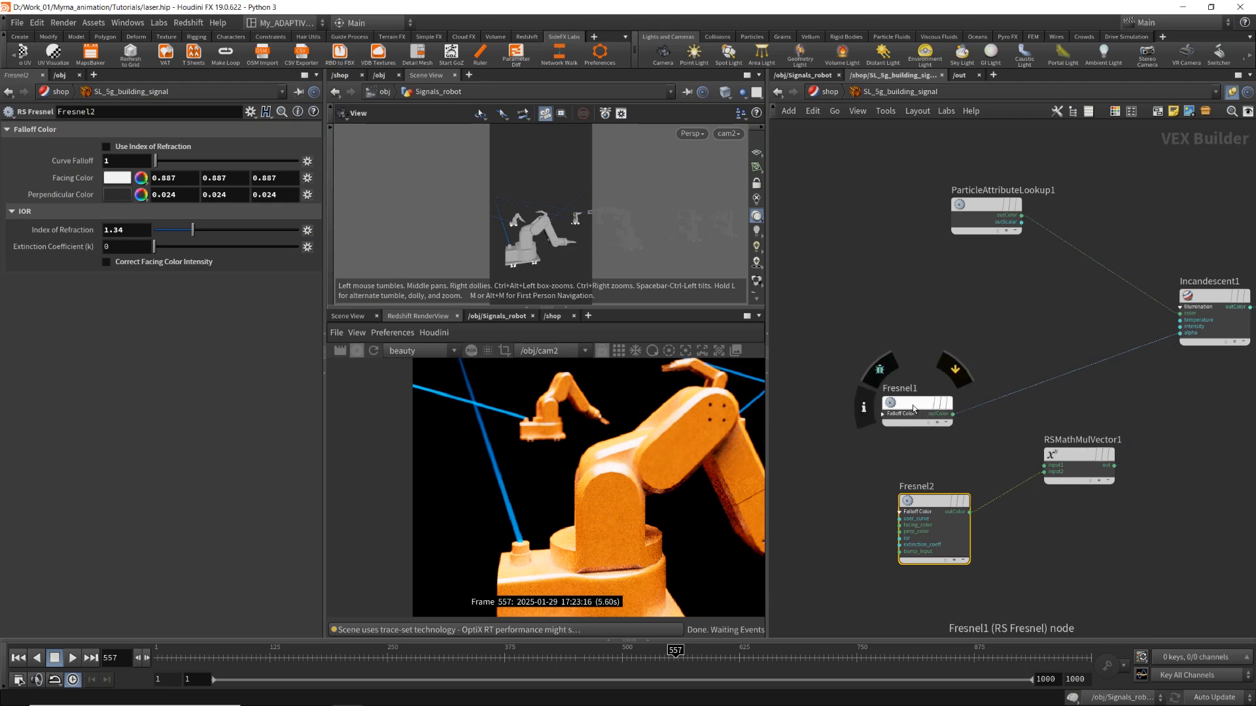
{"action": "left_click_drag", "start_coordinate": [912, 406], "coordinate": [941, 370]}
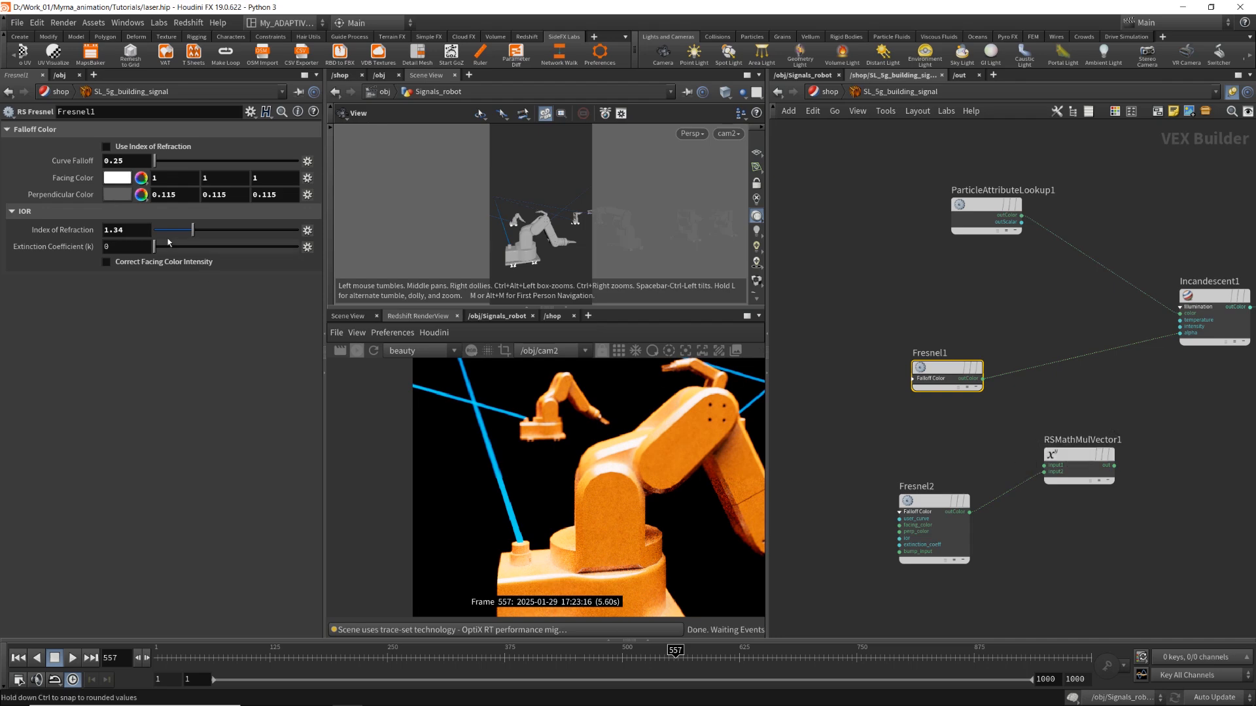
{"action": "left_click", "coordinate": [118, 195]}
{"action": "left_click_drag", "start_coordinate": [222, 264], "coordinate": [216, 263]}
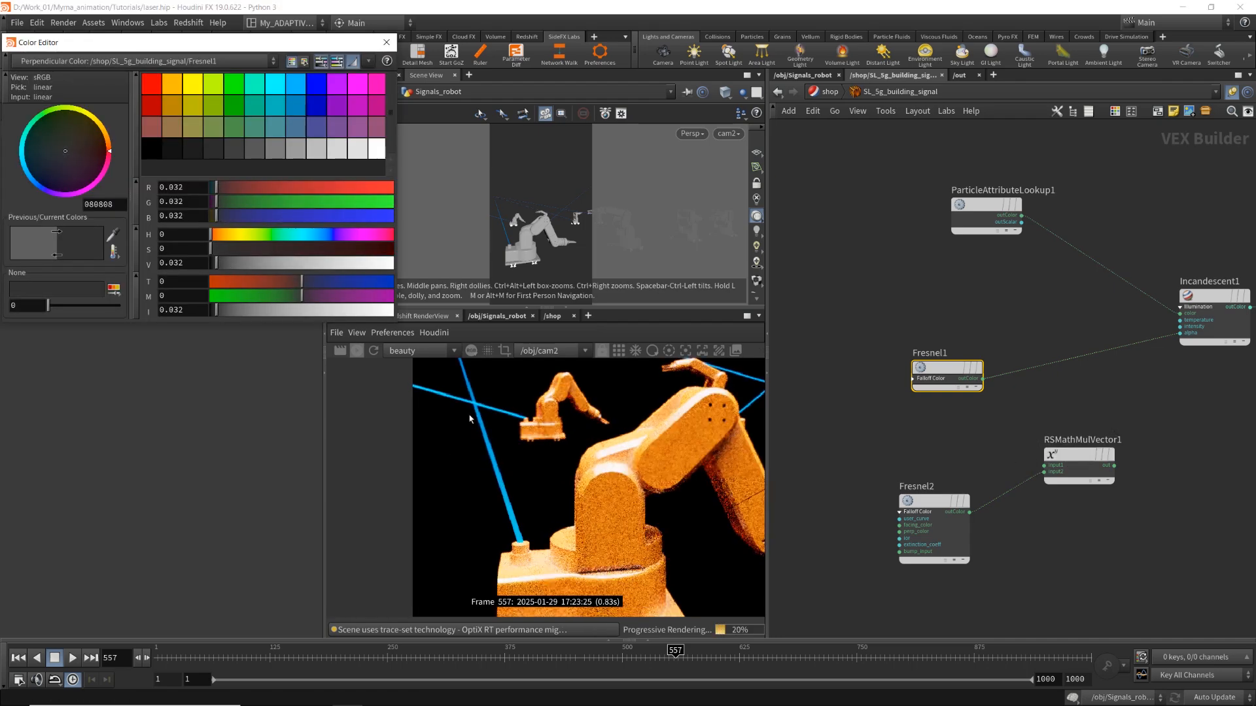
{"action": "left_click", "coordinate": [387, 41]}
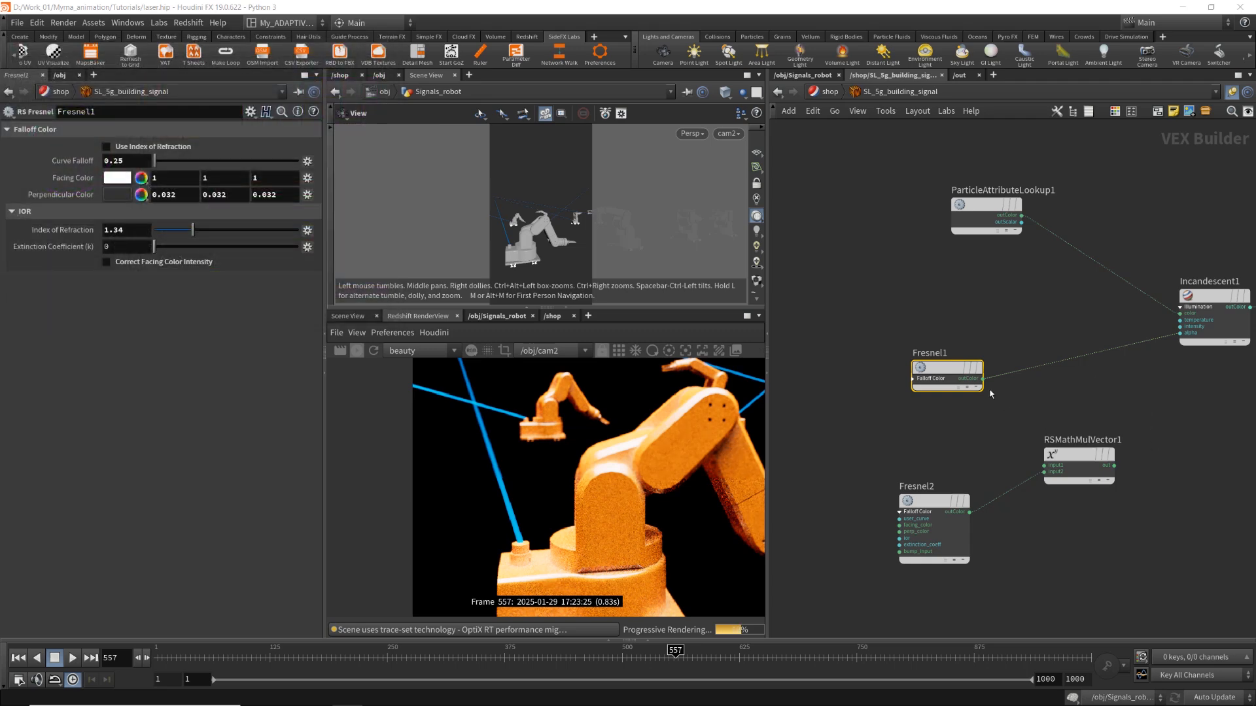
Route Fresnel1 back through RSMathMulVector1 into Incandescent1's alpha, and rearrange both Fresnel nodes and the multiply node.
{"action": "left_click_drag", "start_coordinate": [982, 378], "coordinate": [1180, 333]}
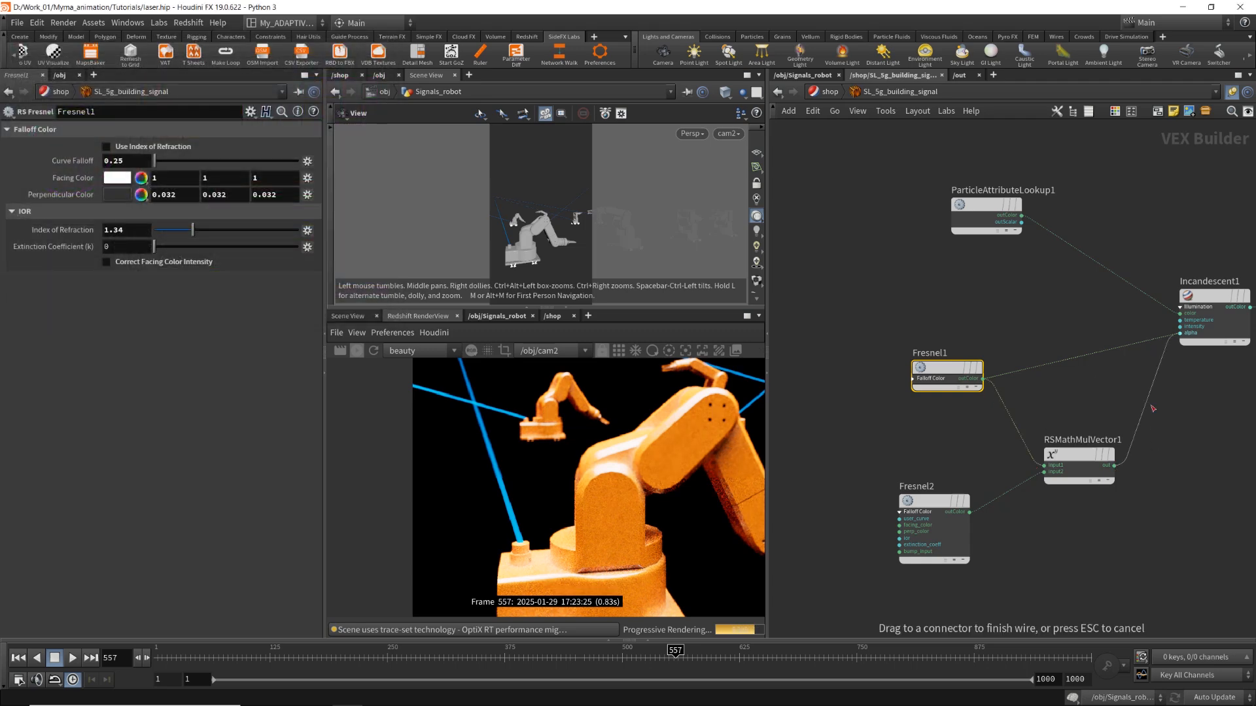
{"action": "left_click_drag", "start_coordinate": [1078, 454], "coordinate": [1077, 426]}
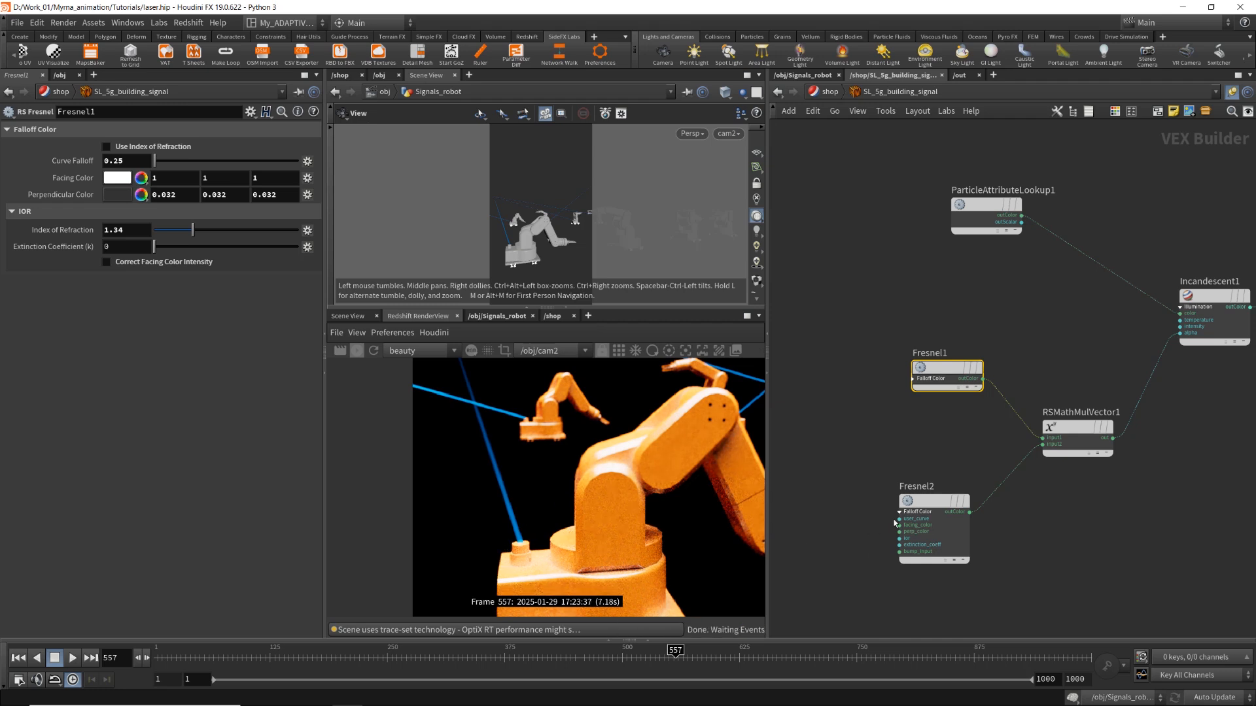
{"action": "left_click_drag", "start_coordinate": [914, 502], "coordinate": [932, 480]}
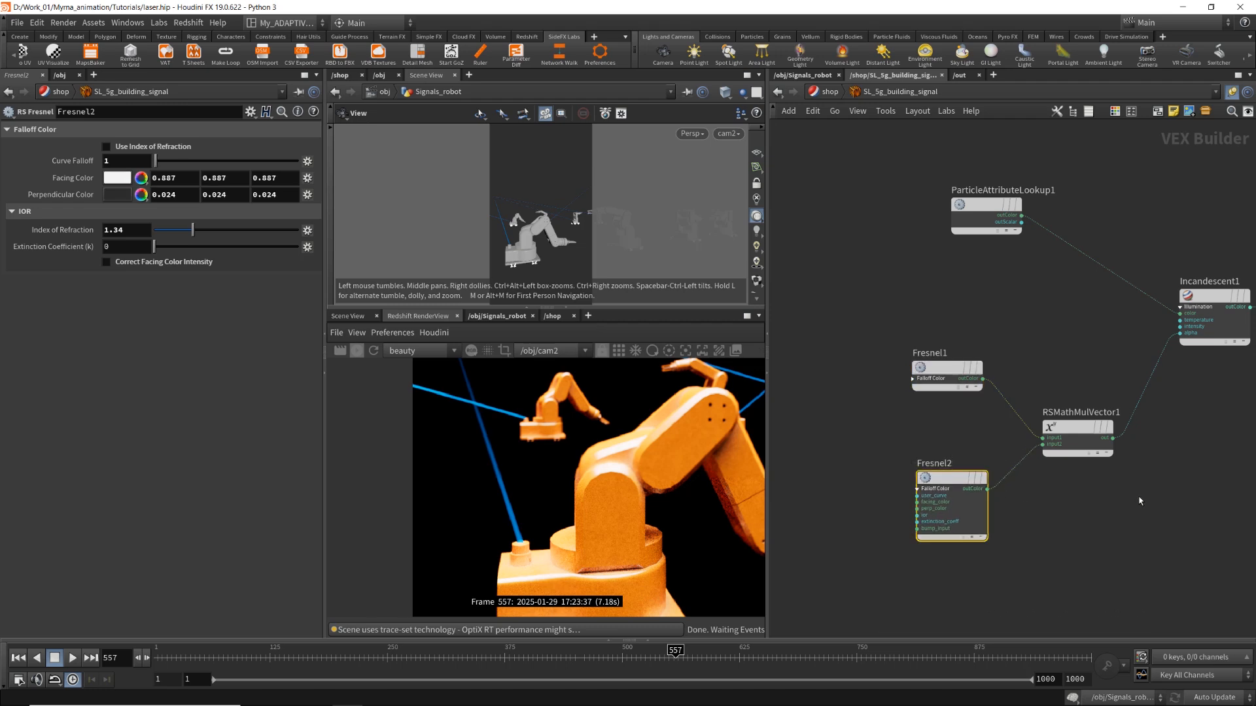
{"action": "left_click", "coordinate": [942, 371]}
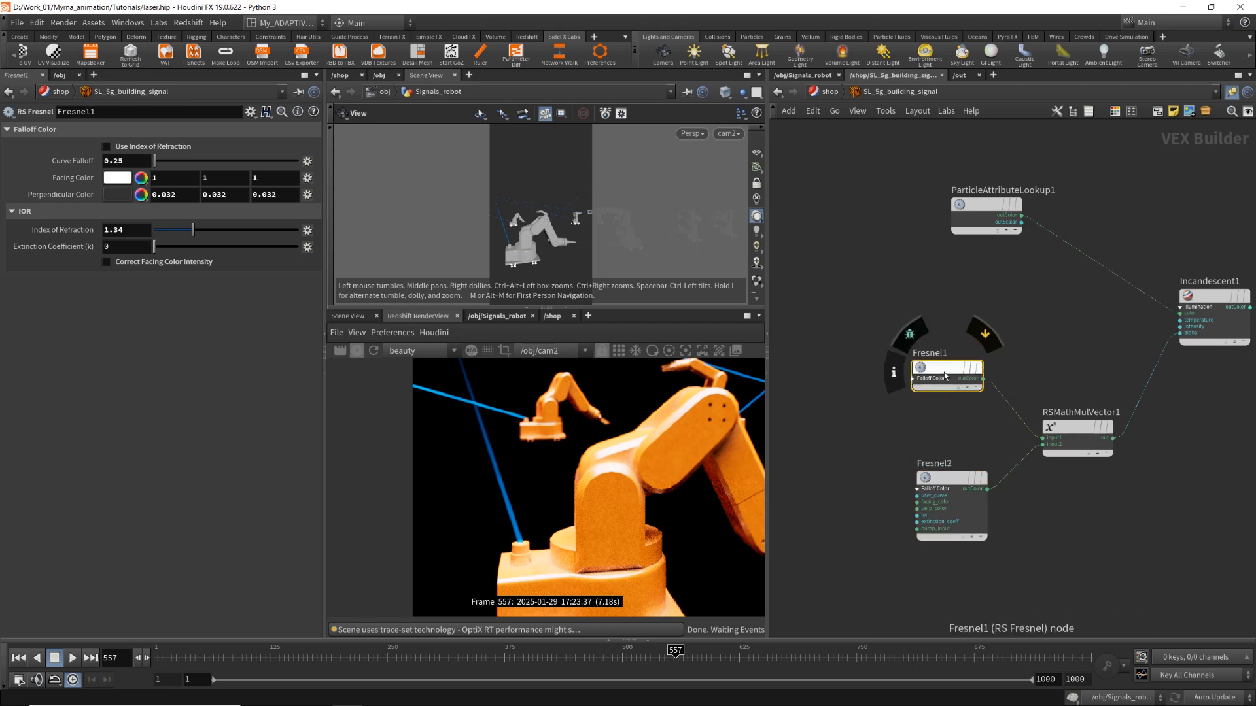
{"action": "left_click_drag", "start_coordinate": [944, 377], "coordinate": [928, 371]}
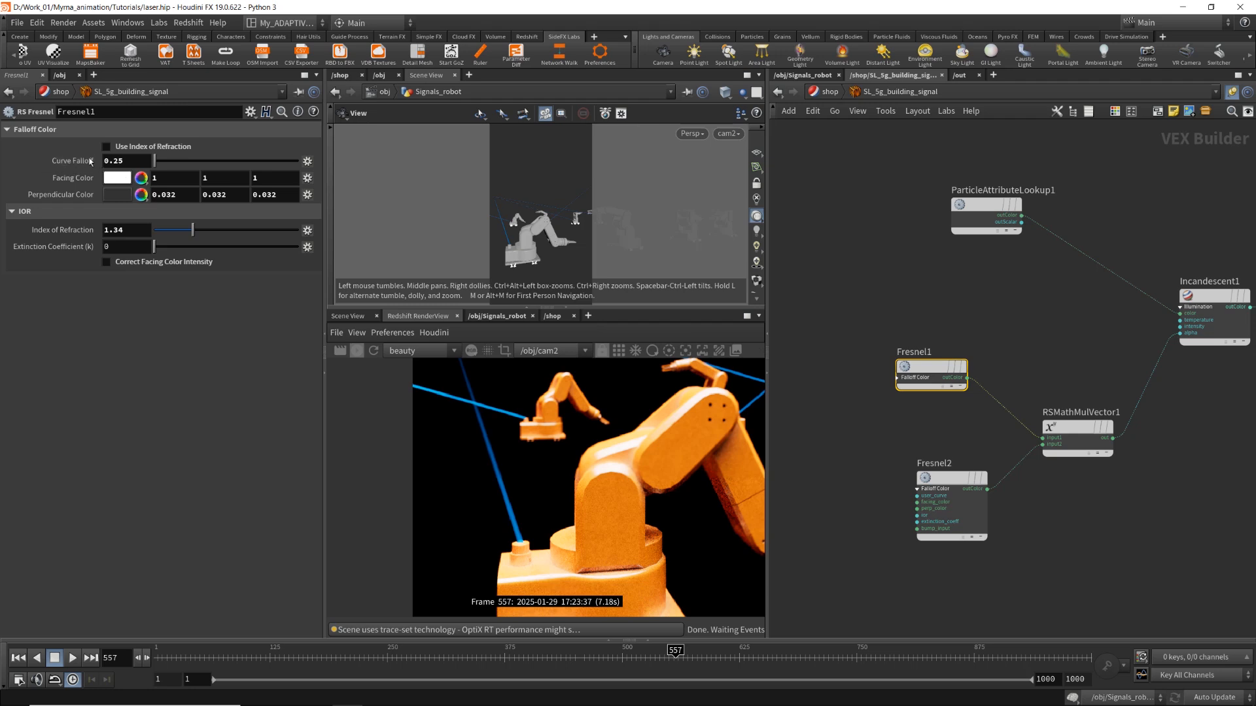
{"action": "double_click", "coordinate": [119, 161]}
{"action": "left_click_drag", "start_coordinate": [981, 479], "coordinate": [932, 468]}
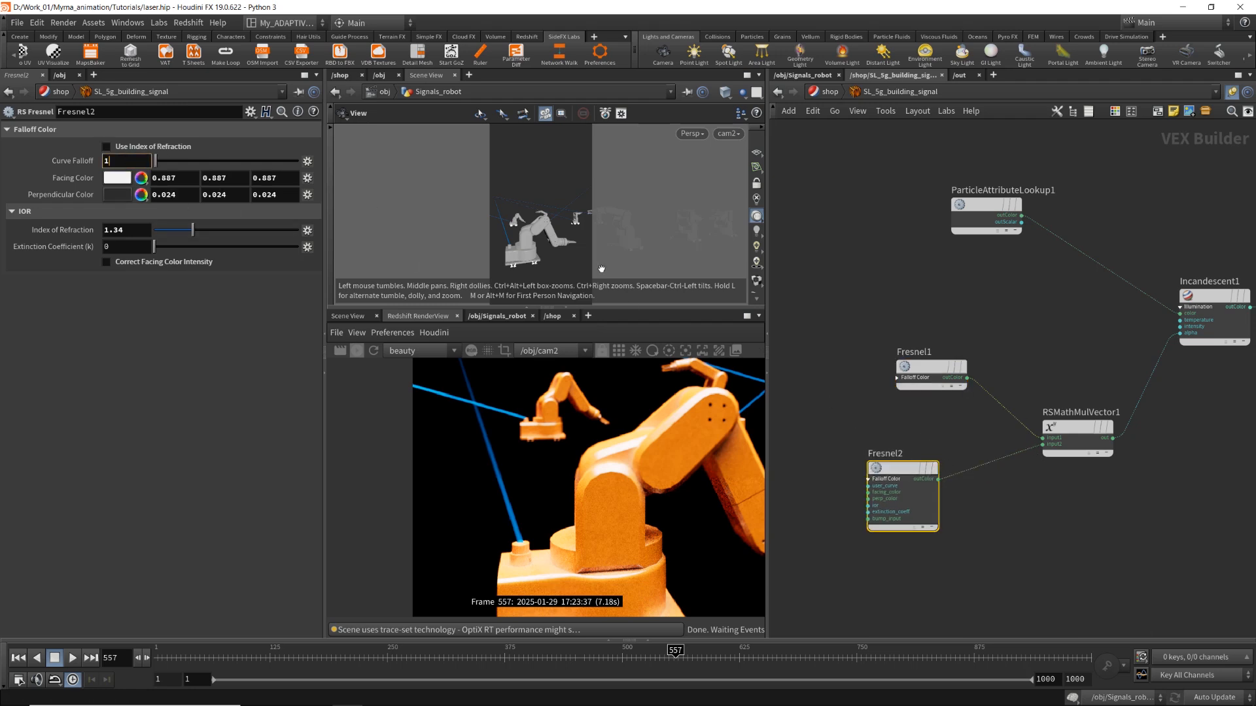
{"action": "left_click_drag", "start_coordinate": [1064, 443], "coordinate": [1058, 501]}
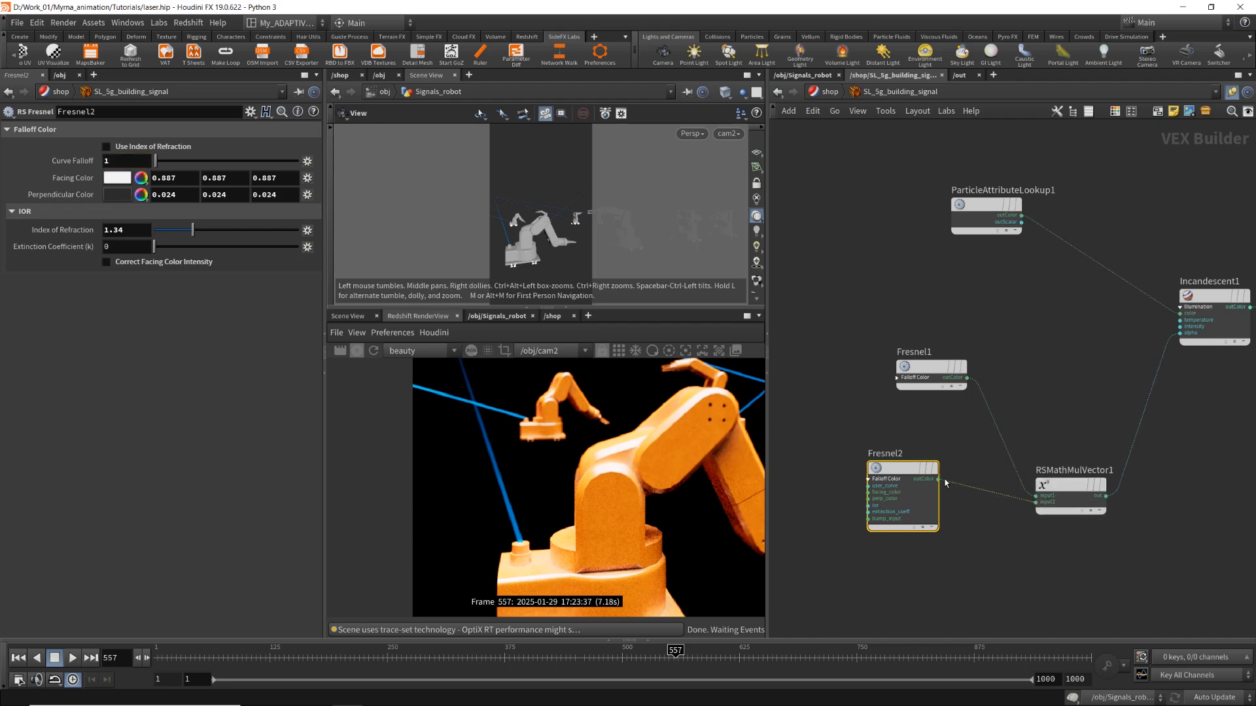
Try Fresnel2 and Fresnel1 one at a time in Incandescent1's alpha input, before restoring the RSMathMulVector1 connections.
{"action": "left_click_drag", "start_coordinate": [937, 480], "coordinate": [1180, 333]}
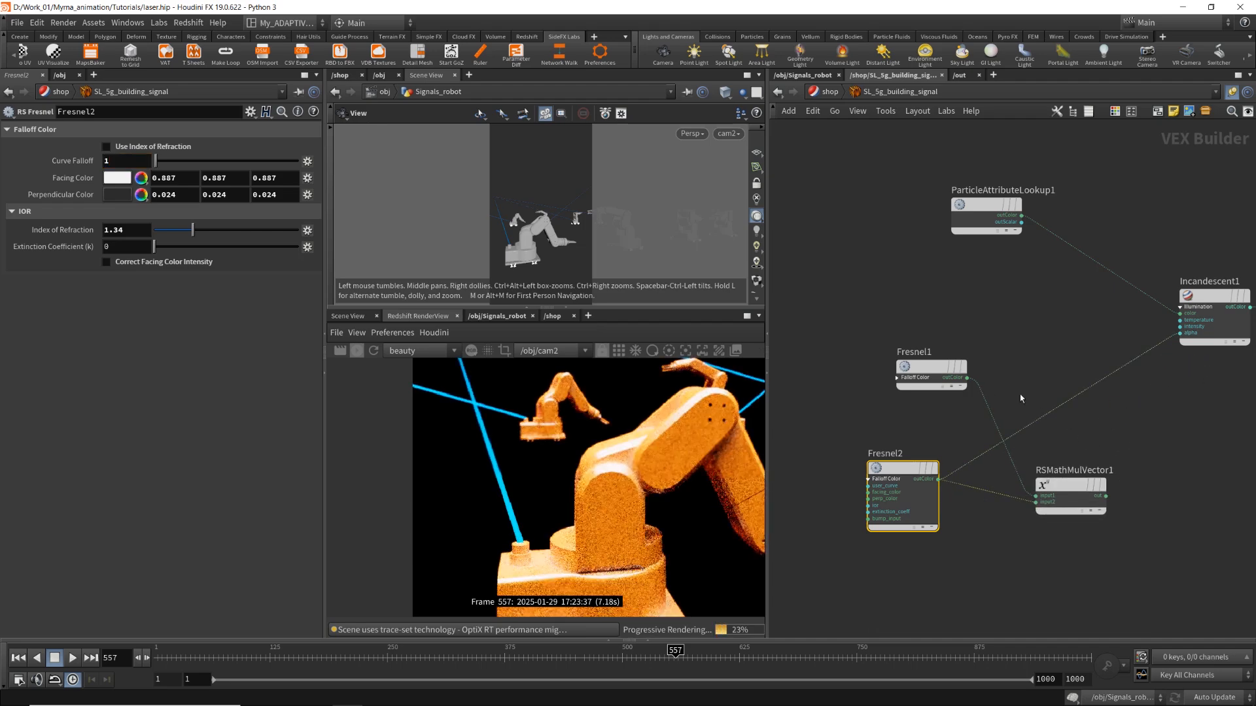
{"action": "left_click_drag", "start_coordinate": [967, 378], "coordinate": [1173, 373]}
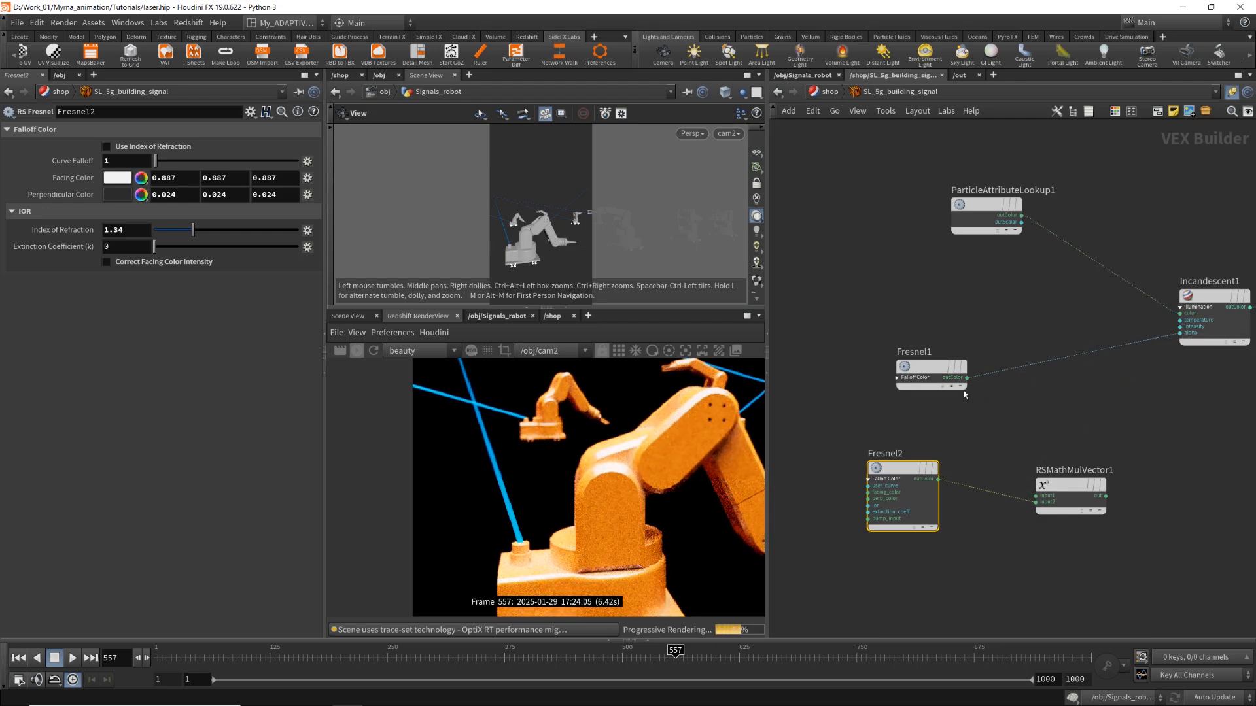
{"action": "left_click_drag", "start_coordinate": [967, 378], "coordinate": [1171, 339]}
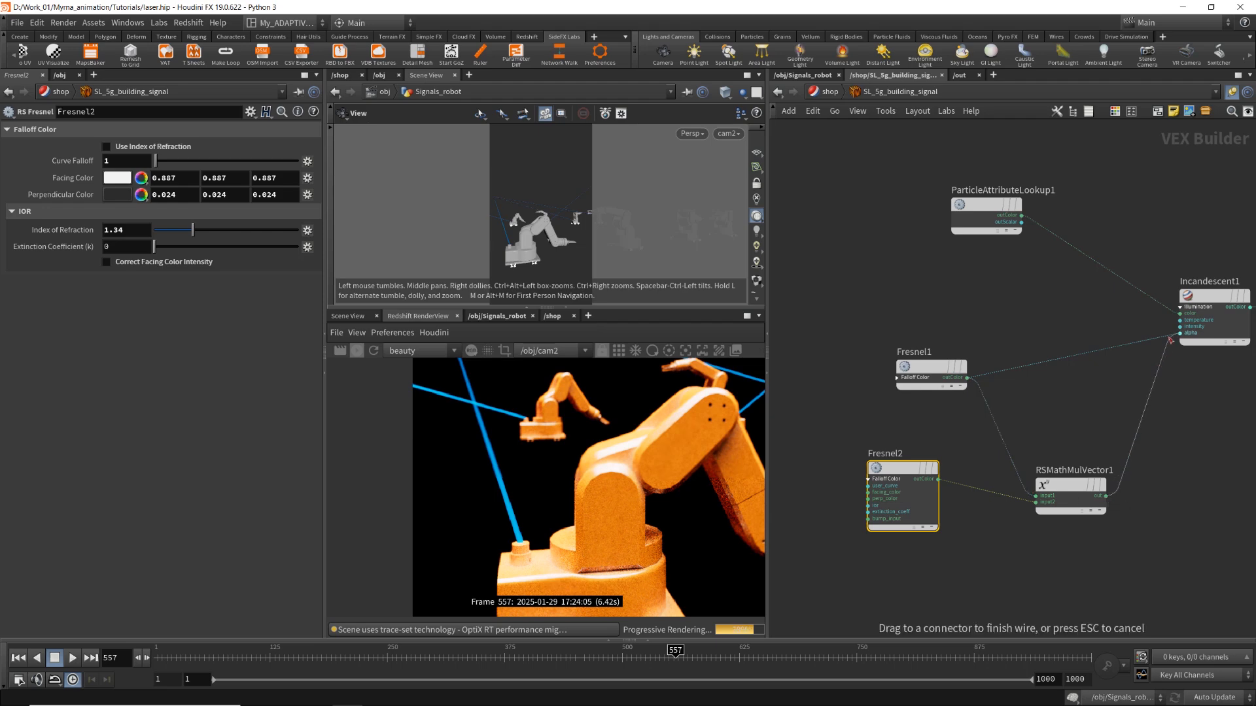
{"action": "left_click", "coordinate": [1177, 333]}
{"action": "left_click_drag", "start_coordinate": [1072, 485], "coordinate": [1072, 412]}
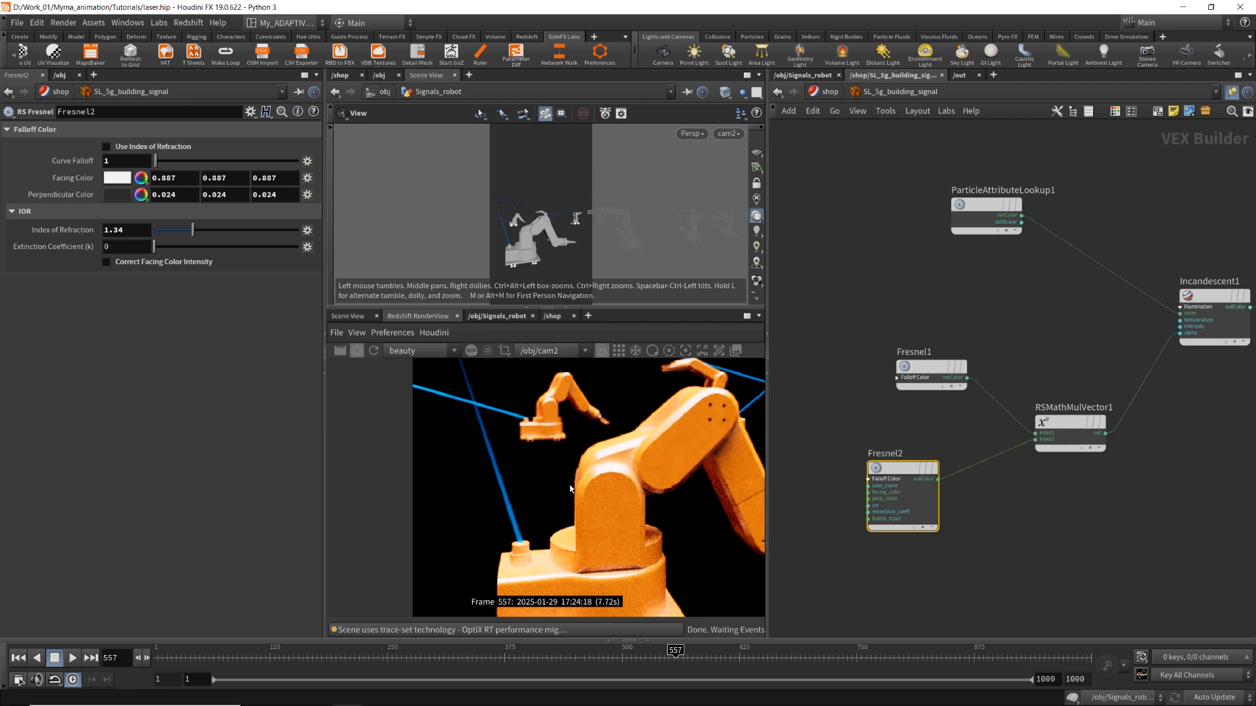
Connect Fresnel1 straight to Incandescent1's alpha input and set the brightness value of Fresnel1's Facing Color to 0.275.
{"action": "left_click_drag", "start_coordinate": [930, 381], "coordinate": [908, 380]}
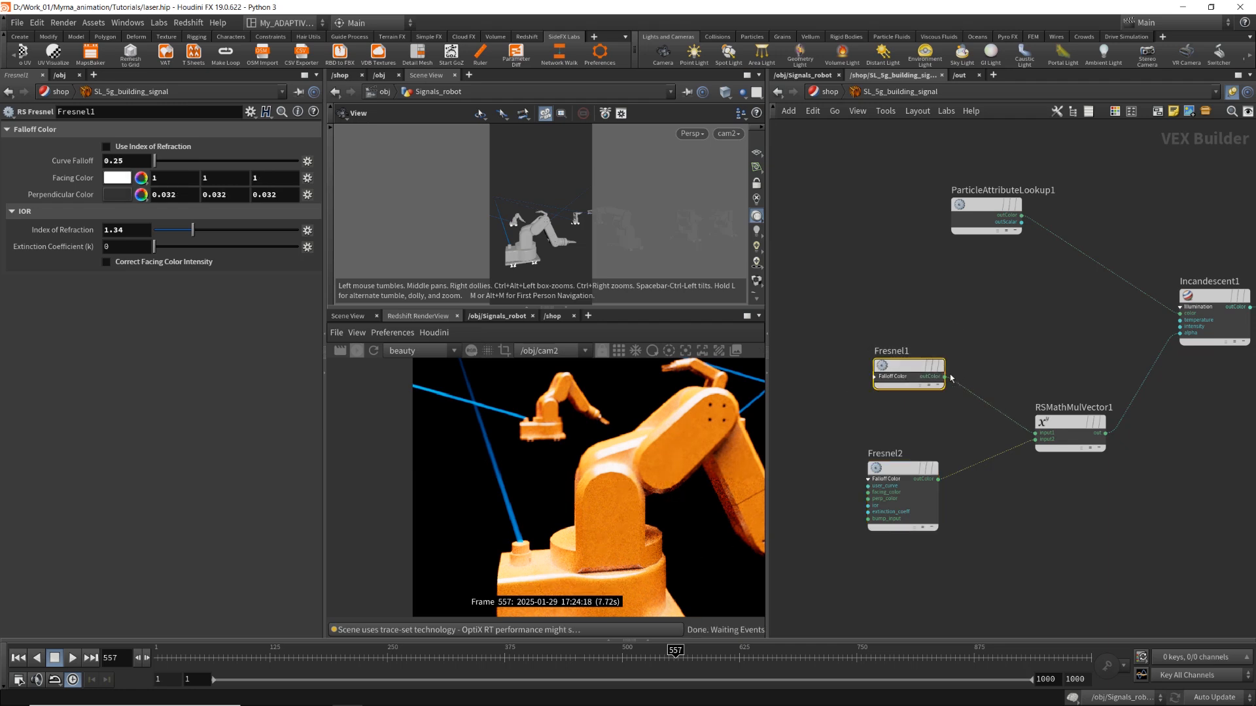
{"action": "left_click", "coordinate": [944, 377]}
{"action": "left_click", "coordinate": [1182, 335]}
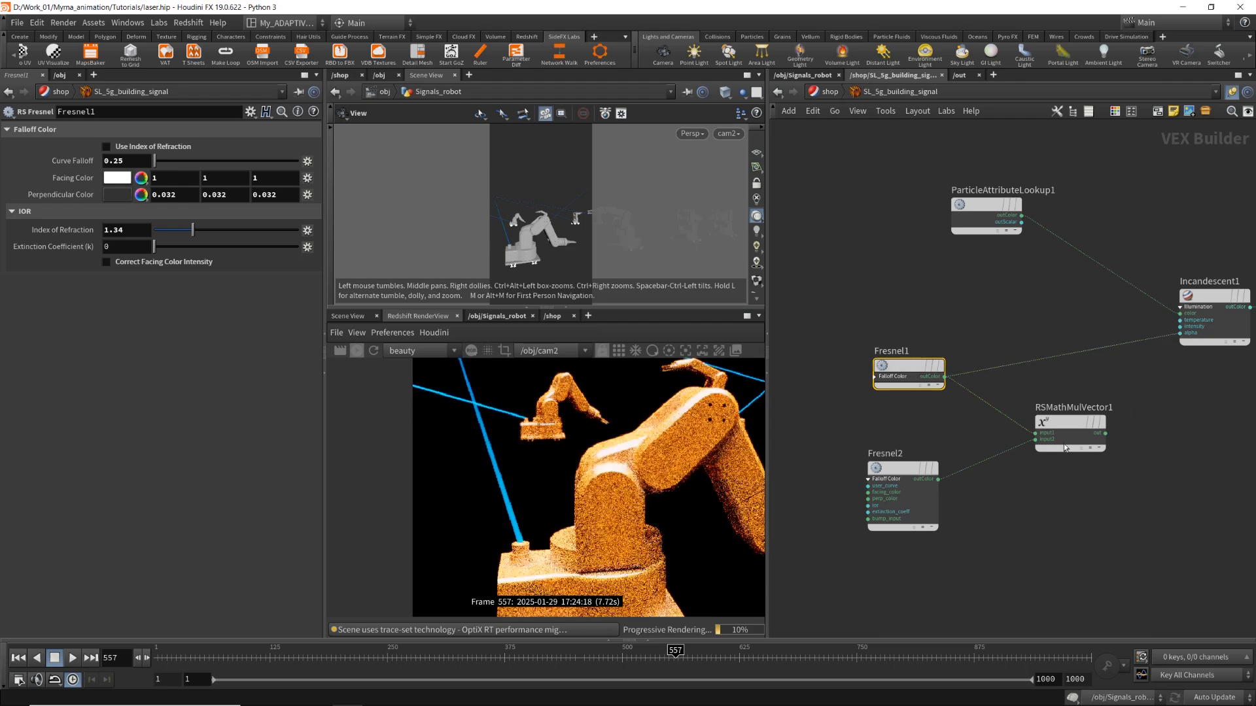
{"action": "left_click", "coordinate": [115, 195]}
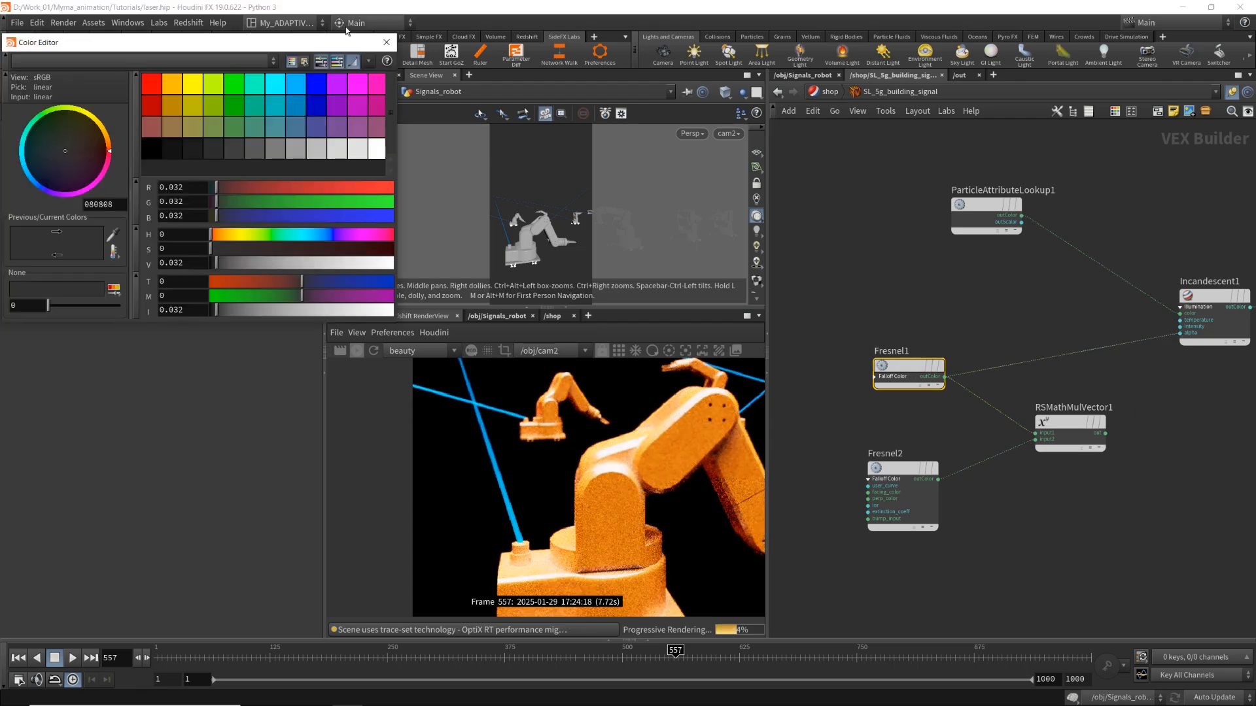
{"action": "left_click", "coordinate": [387, 42]}
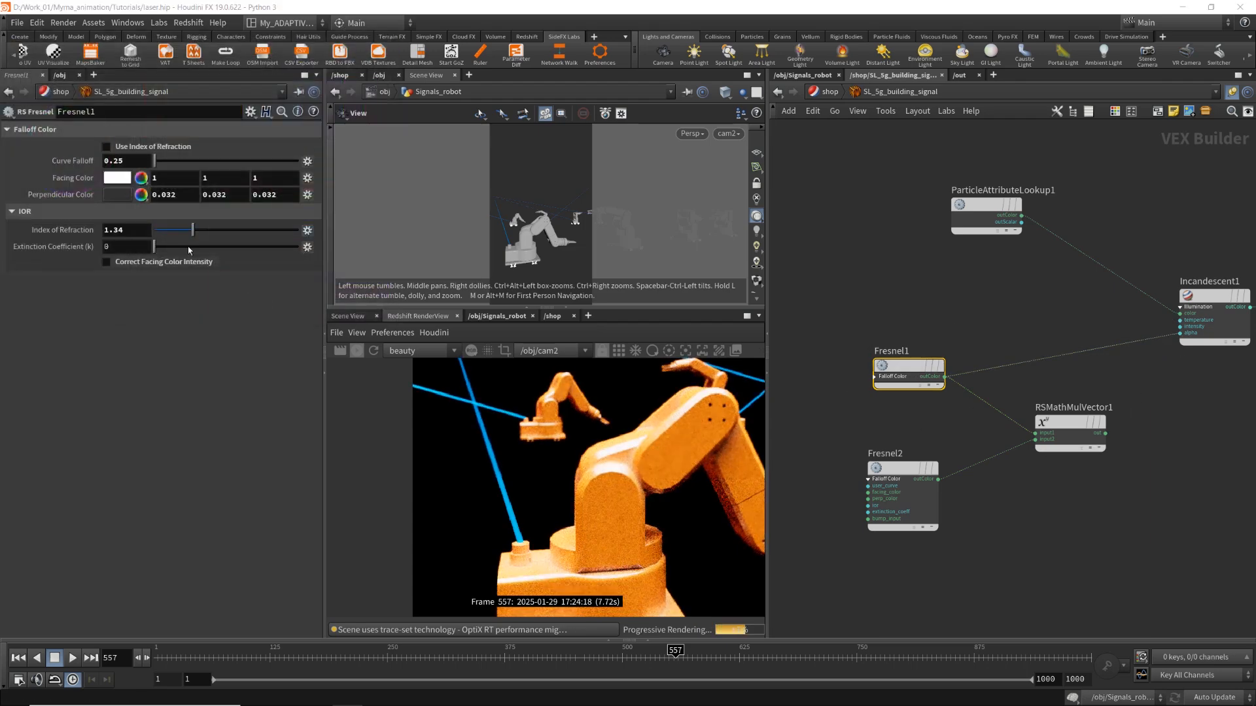
{"action": "left_click", "coordinate": [117, 180]}
{"action": "left_click_drag", "start_coordinate": [346, 263], "coordinate": [269, 267]}
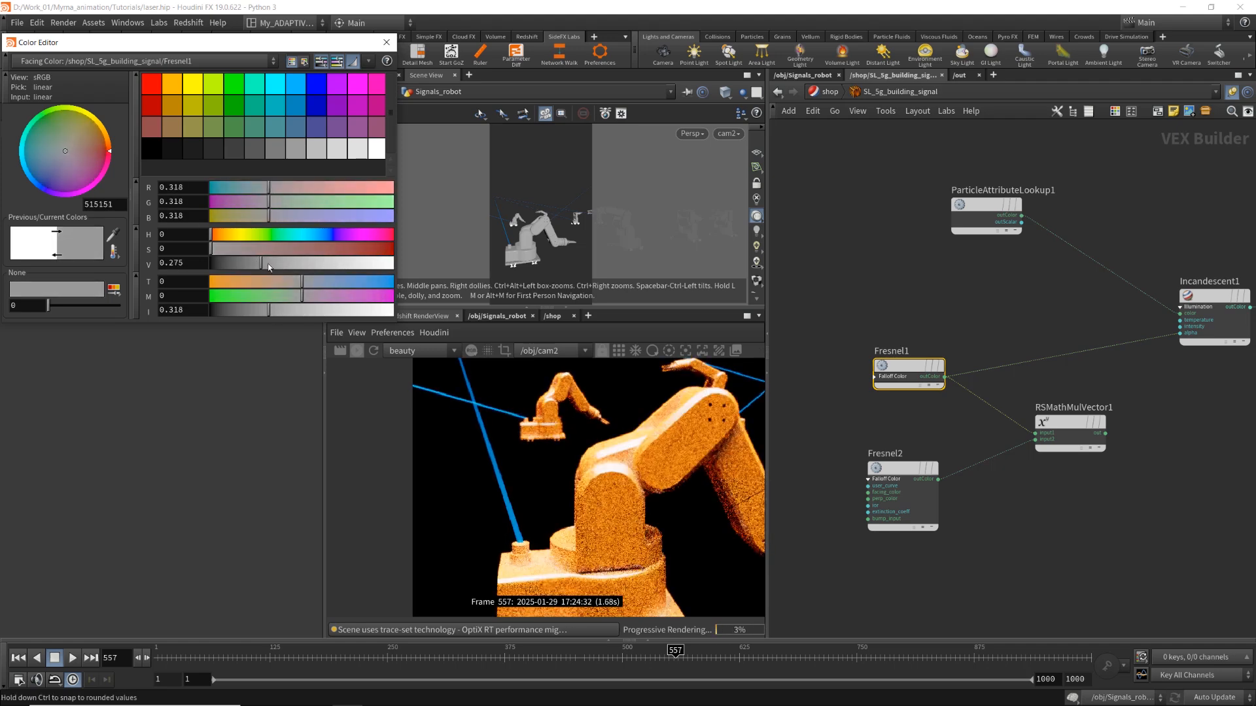
{"action": "left_click", "coordinate": [387, 42]}
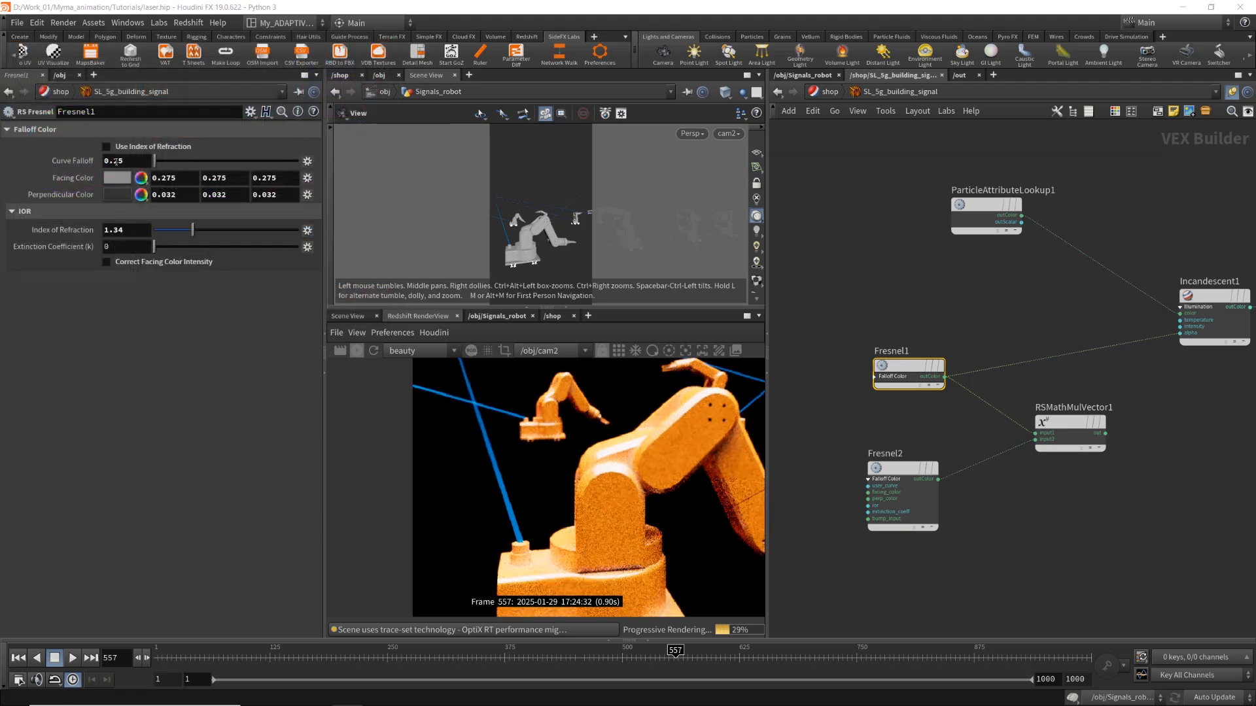
Try Curve Falloff values of 0.05 and 0.15 on Fresnel1, and set it back to 0.25.
{"action": "left_click_drag", "start_coordinate": [115, 162], "coordinate": [135, 163]}
{"action": "type", "text": "05"}
{"action": "key", "text": "Return"}
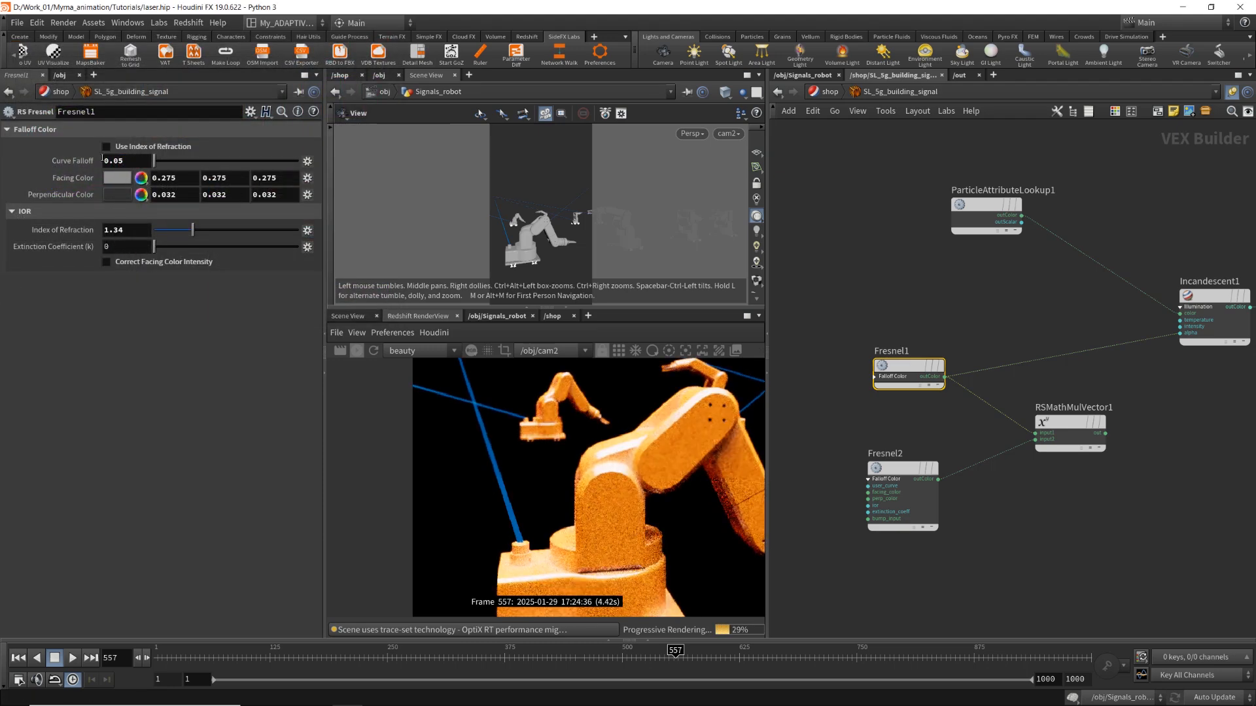
{"action": "left_click_drag", "start_coordinate": [113, 161], "coordinate": [129, 161]}
{"action": "type", "text": "15"}
{"action": "key", "text": "Return"}
{"action": "left_click_drag", "start_coordinate": [113, 161], "coordinate": [148, 159]}
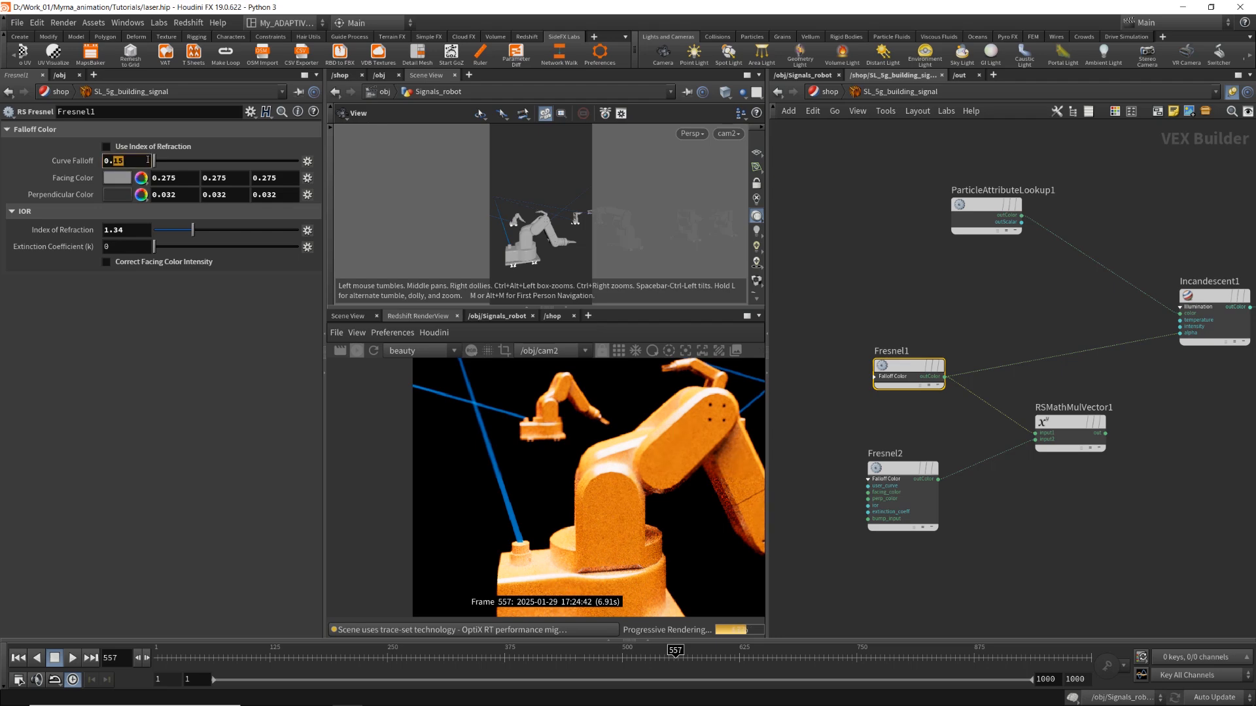
{"action": "key", "text": "Return"}
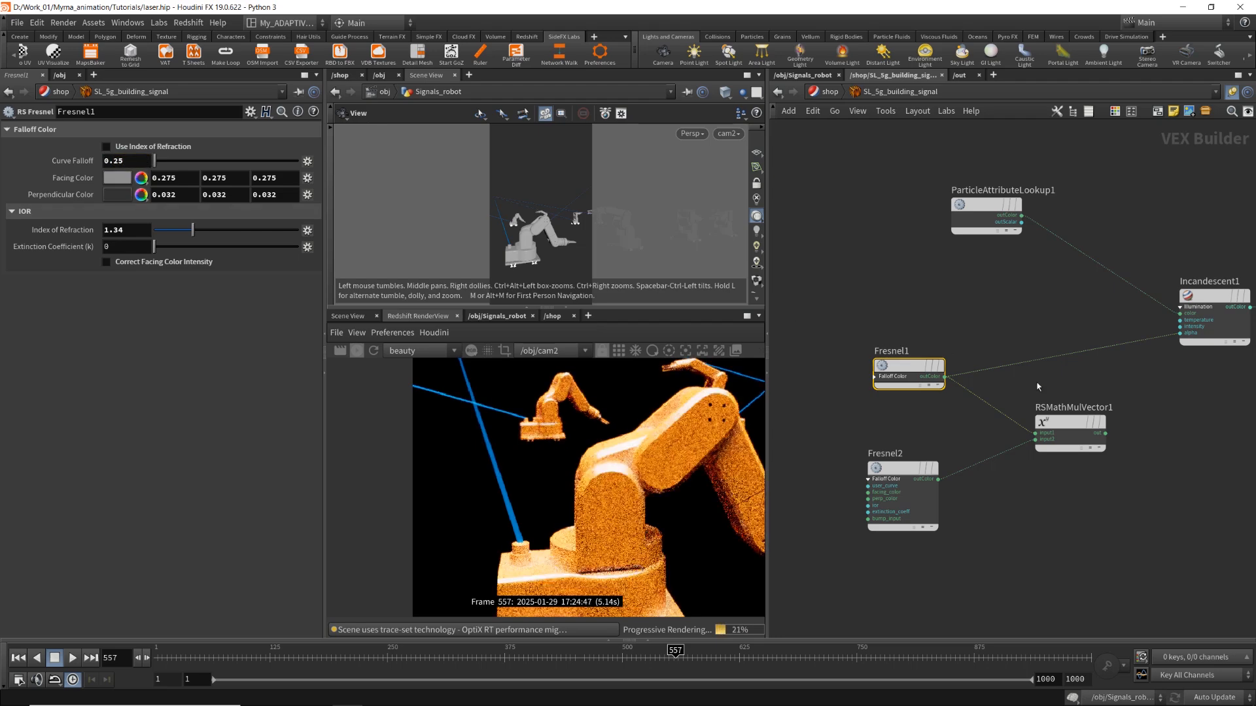
Reconnect RSMathMulVector1's output to Incandescent1's alpha input and compare the falloff settings of Fresnel2 and Fresnel1.
{"action": "left_click_drag", "start_coordinate": [1104, 433], "coordinate": [1166, 339]}
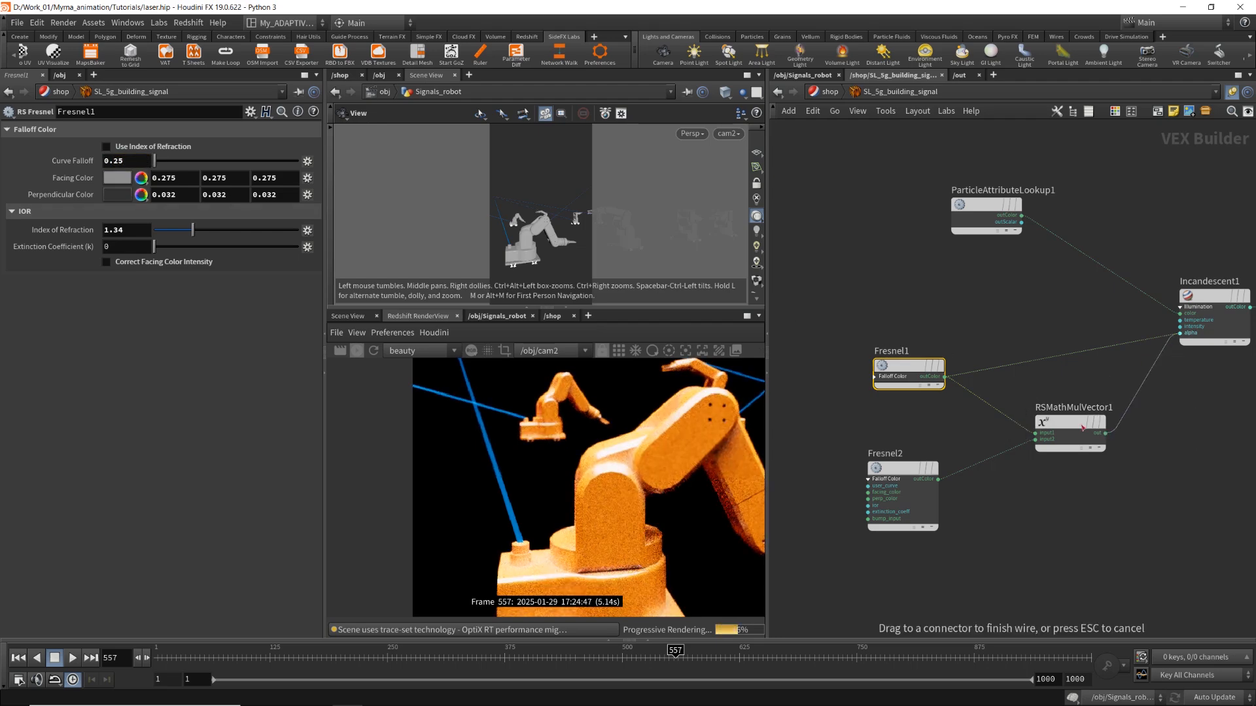
{"action": "left_click_drag", "start_coordinate": [1083, 428], "coordinate": [1063, 403]}
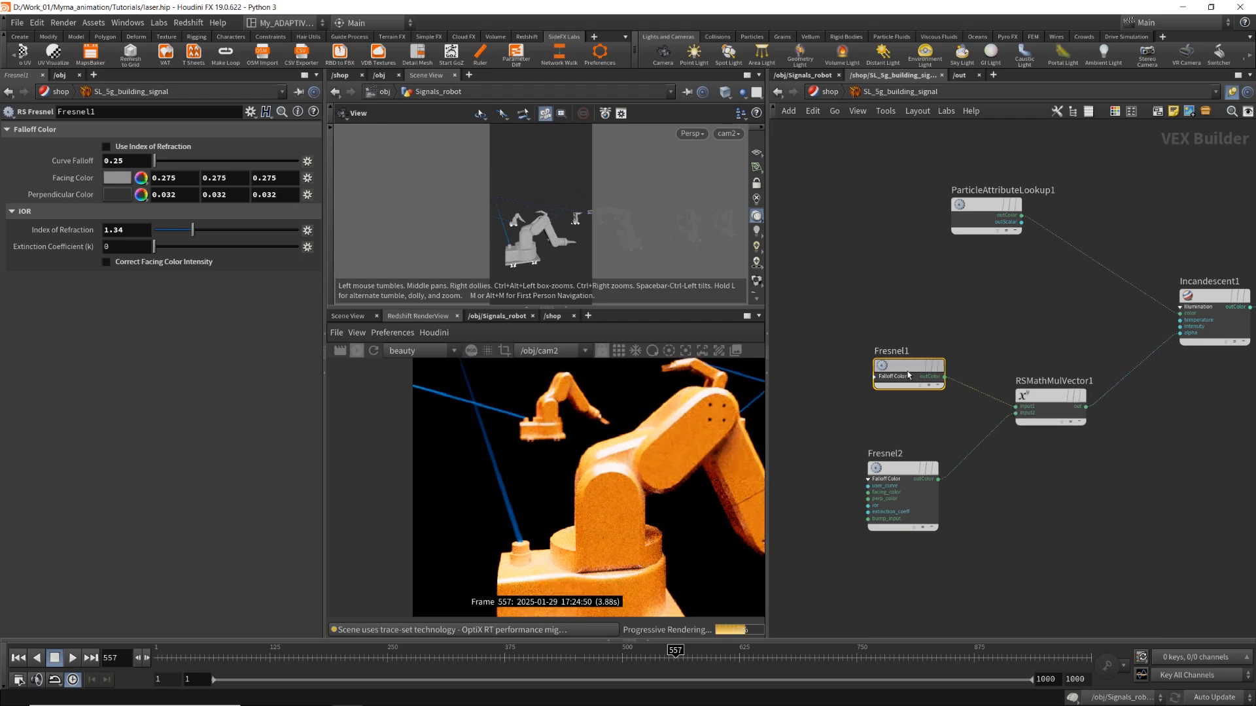
{"action": "left_click", "coordinate": [904, 473]}
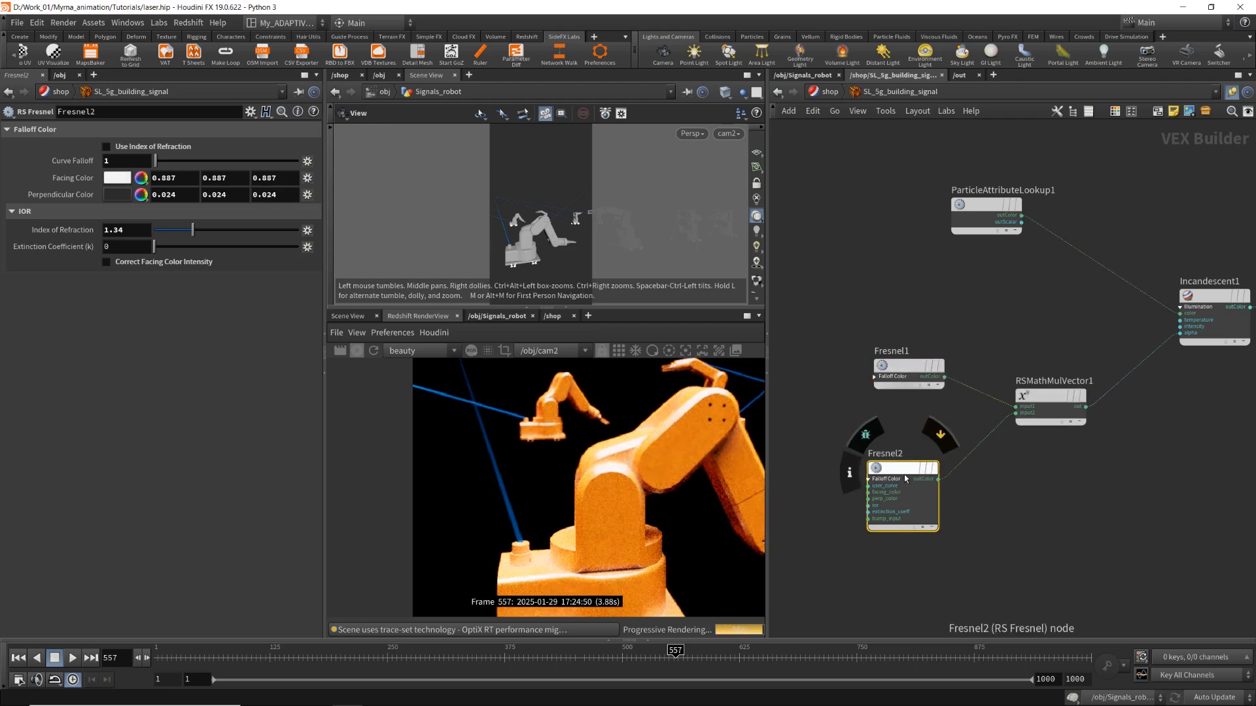
{"action": "left_click", "coordinate": [905, 371]}
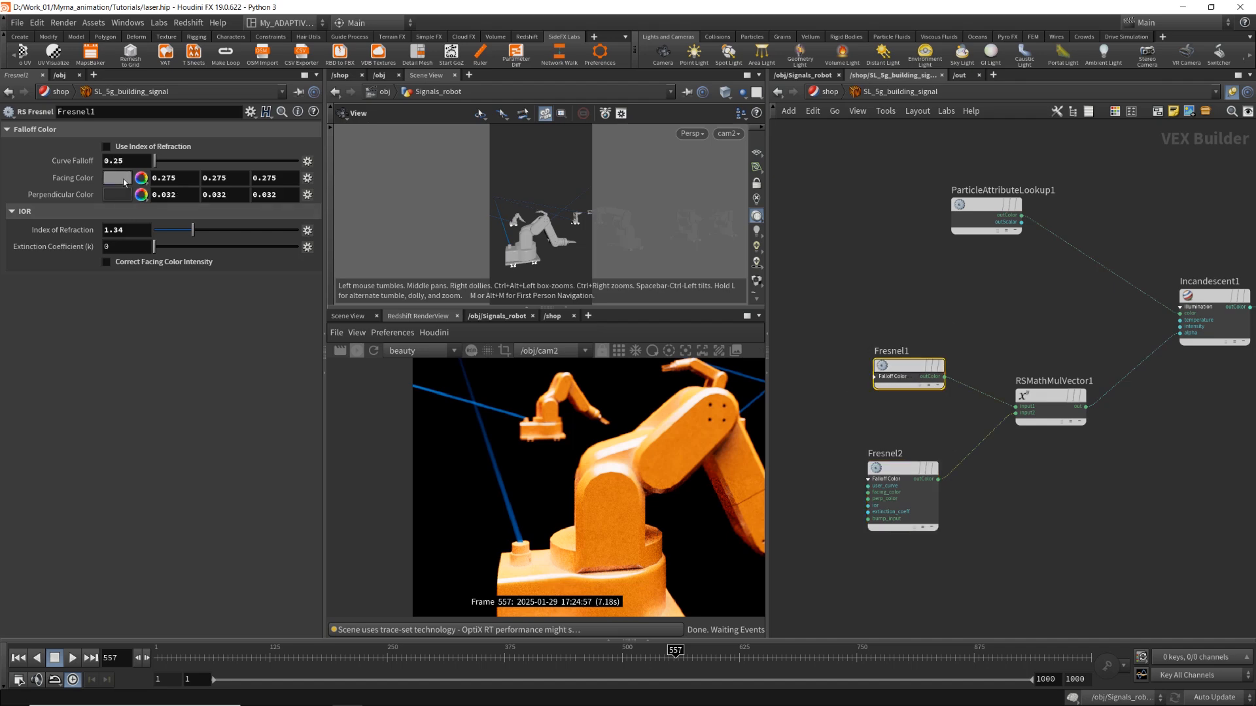
Raise the brightness value of Fresnel1's Facing Color to 0.728.
{"action": "left_click", "coordinate": [124, 183]}
{"action": "left_click_drag", "start_coordinate": [277, 263], "coordinate": [295, 266]}
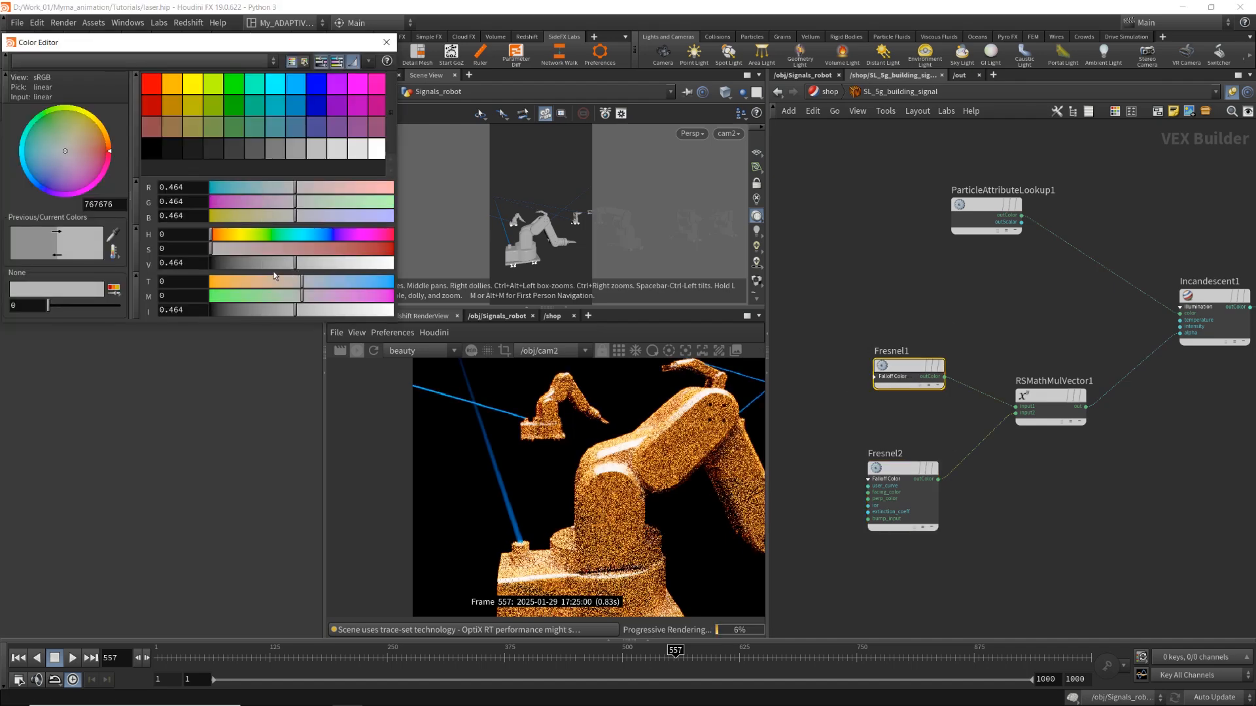
{"action": "left_click", "coordinate": [325, 263]}
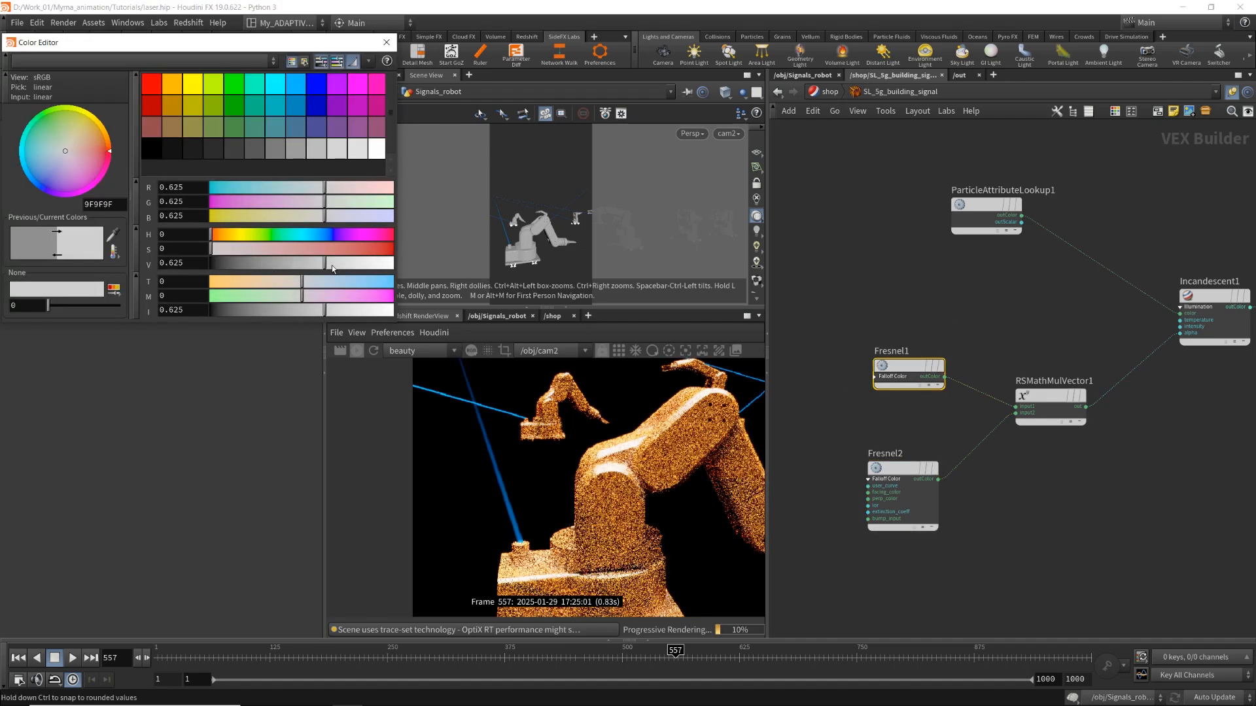
{"action": "left_click", "coordinate": [344, 263]}
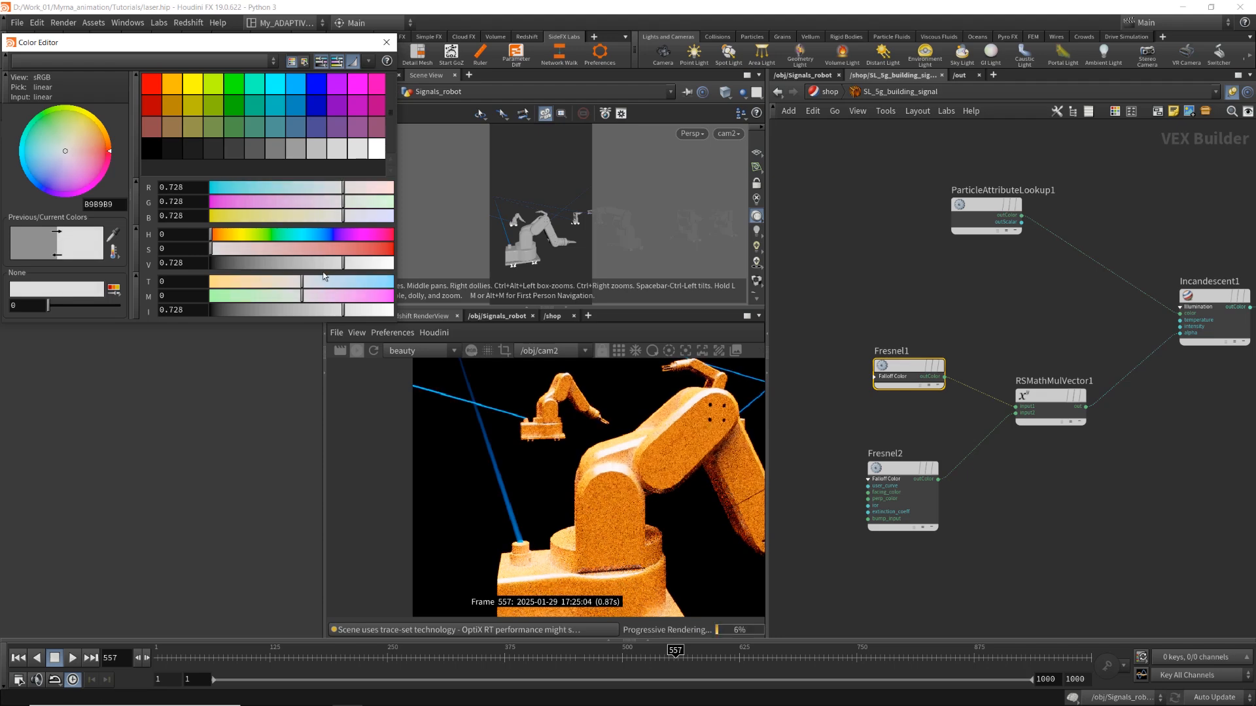
{"action": "left_click", "coordinate": [386, 42]}
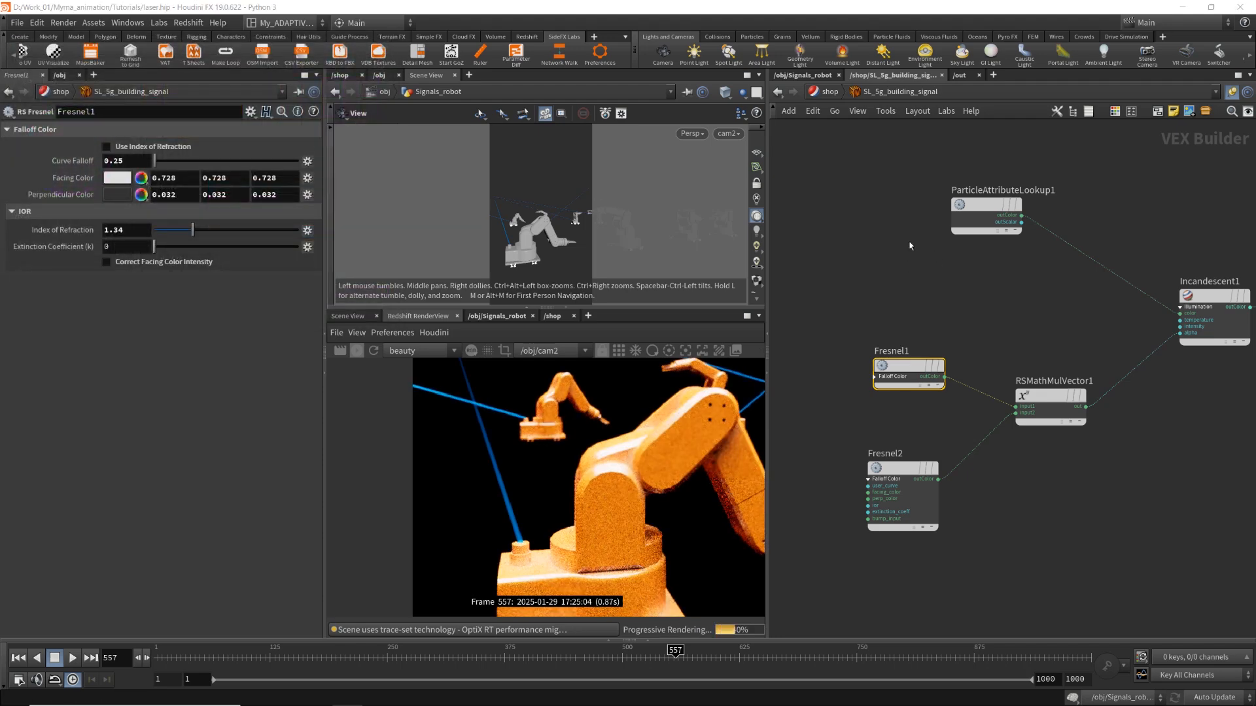
Open the Signals_robot network and set the Cusp Angle of the normal1 node to 30.
{"action": "mouse_move", "coordinate": [877, 257]}
{"action": "middle_mouse_down"}
{"action": "mouse_move", "coordinate": [889, 229]}
{"action": "mouse_move", "coordinate": [884, 265]}
{"action": "middle_mouse_up"}
{"action": "left_click", "coordinate": [803, 77]}
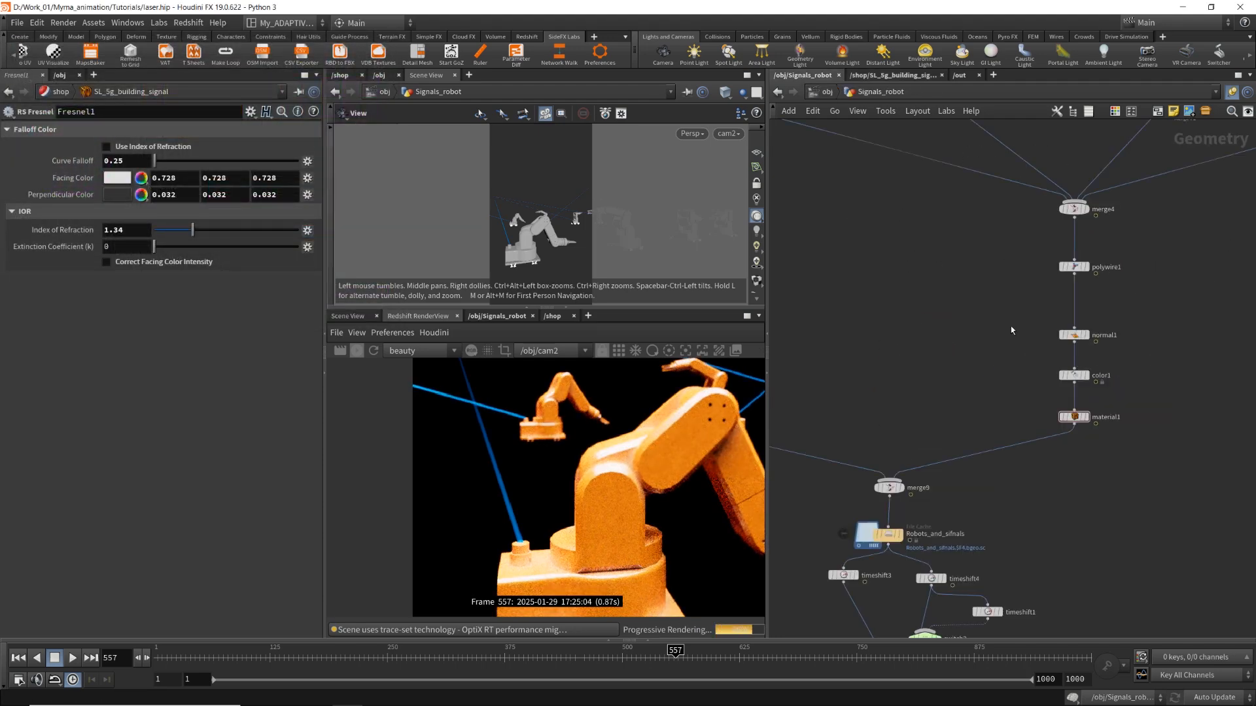
{"action": "middle_click_drag", "start_coordinate": [1011, 326], "coordinate": [976, 376]}
{"action": "scroll", "coordinate": [974, 300], "scroll_direction": "down", "scroll_amount": 5}
{"action": "scroll", "coordinate": [1072, 368], "scroll_direction": "up", "scroll_amount": 10}
{"action": "middle_click_drag", "start_coordinate": [1078, 384], "coordinate": [911, 386]}
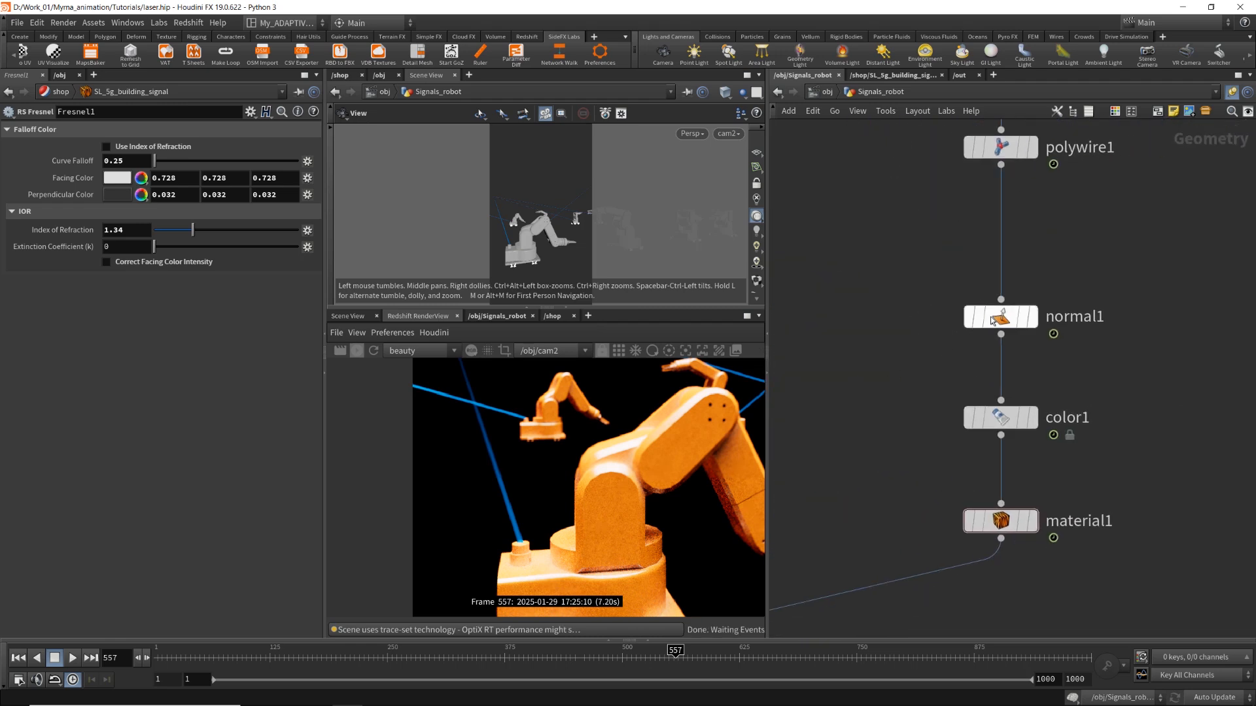
{"action": "left_click", "coordinate": [1001, 316]}
{"action": "left_click_drag", "start_coordinate": [132, 233], "coordinate": [46, 229]}
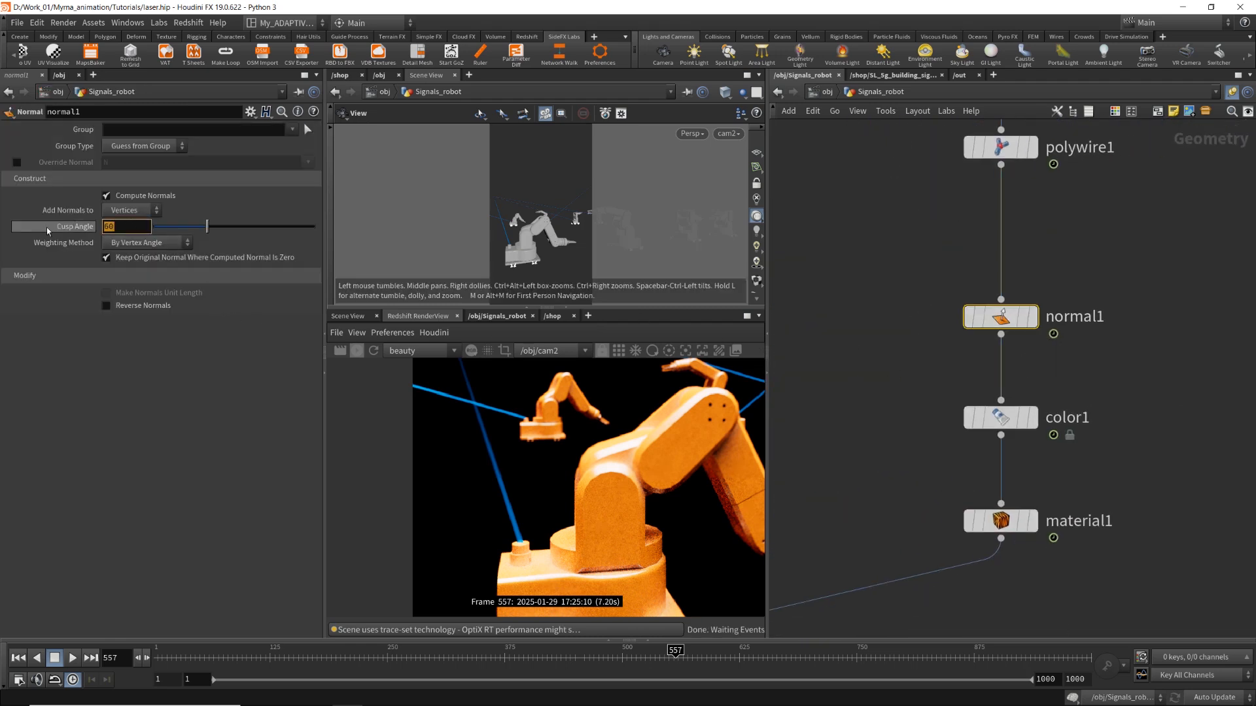
{"action": "type", "text": "30"}
{"action": "key", "text": "Return"}
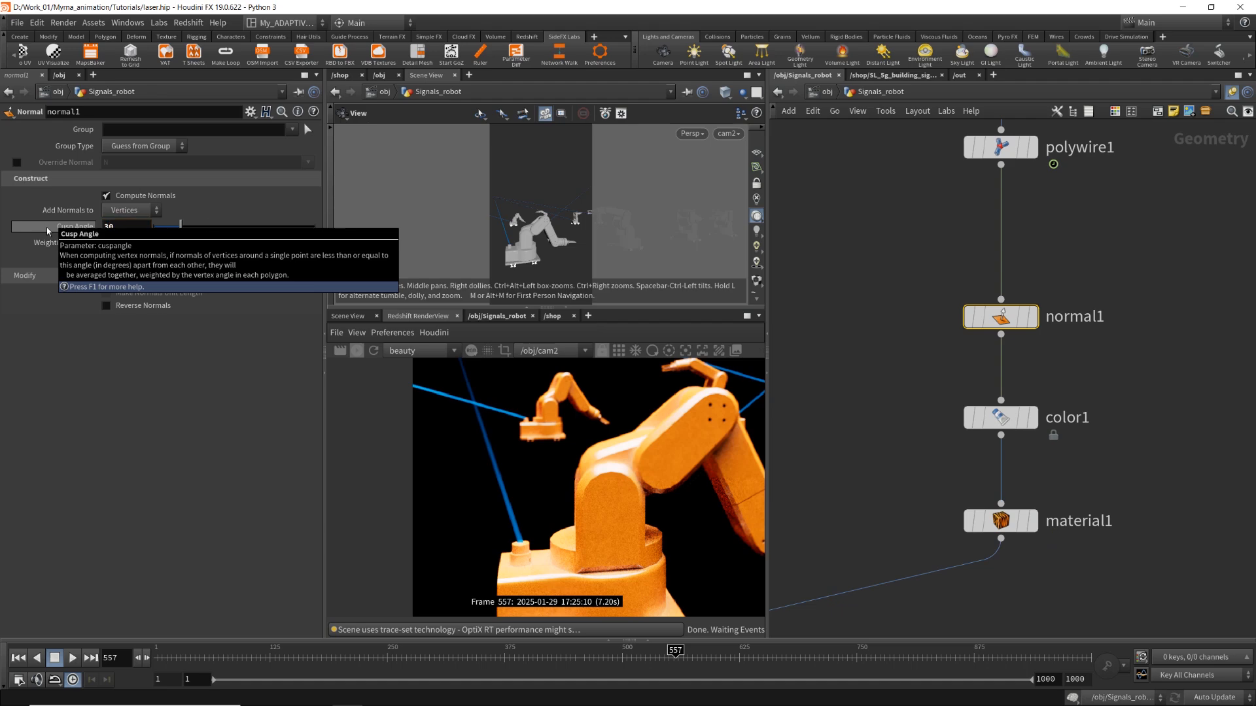
Display merge9 and examine the crossing laser beams up close in the render preview.
{"action": "scroll", "coordinate": [966, 475], "scroll_direction": "down", "scroll_amount": 2}
{"action": "scroll", "coordinate": [966, 476], "scroll_direction": "down", "scroll_amount": 1}
{"action": "middle_click_drag", "start_coordinate": [948, 487], "coordinate": [1097, 275]}
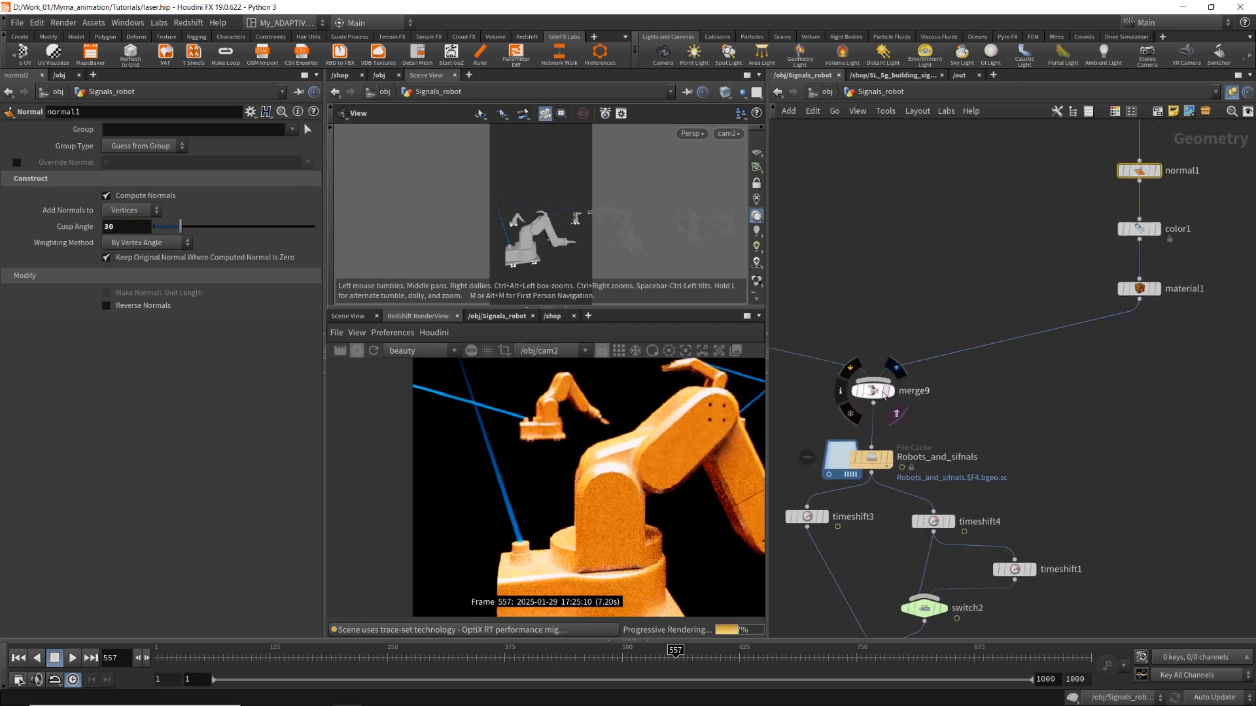
{"action": "left_click", "coordinate": [890, 393]}
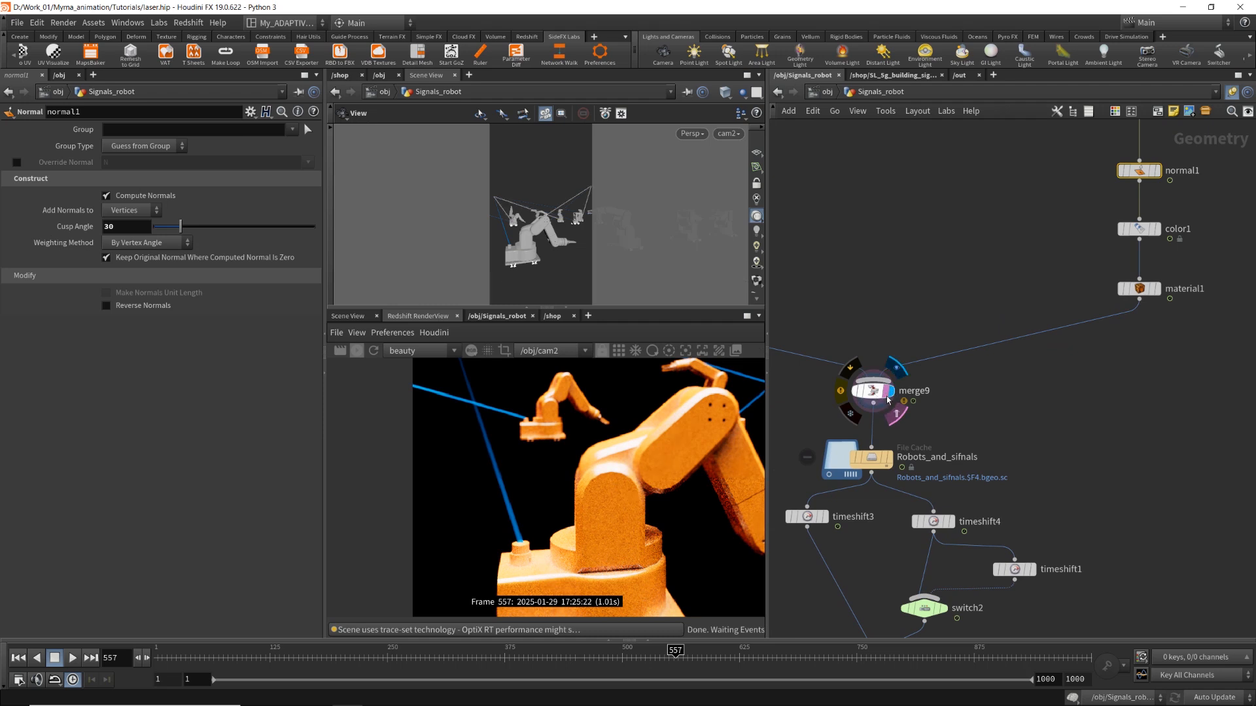
{"action": "left_click", "coordinate": [877, 393]}
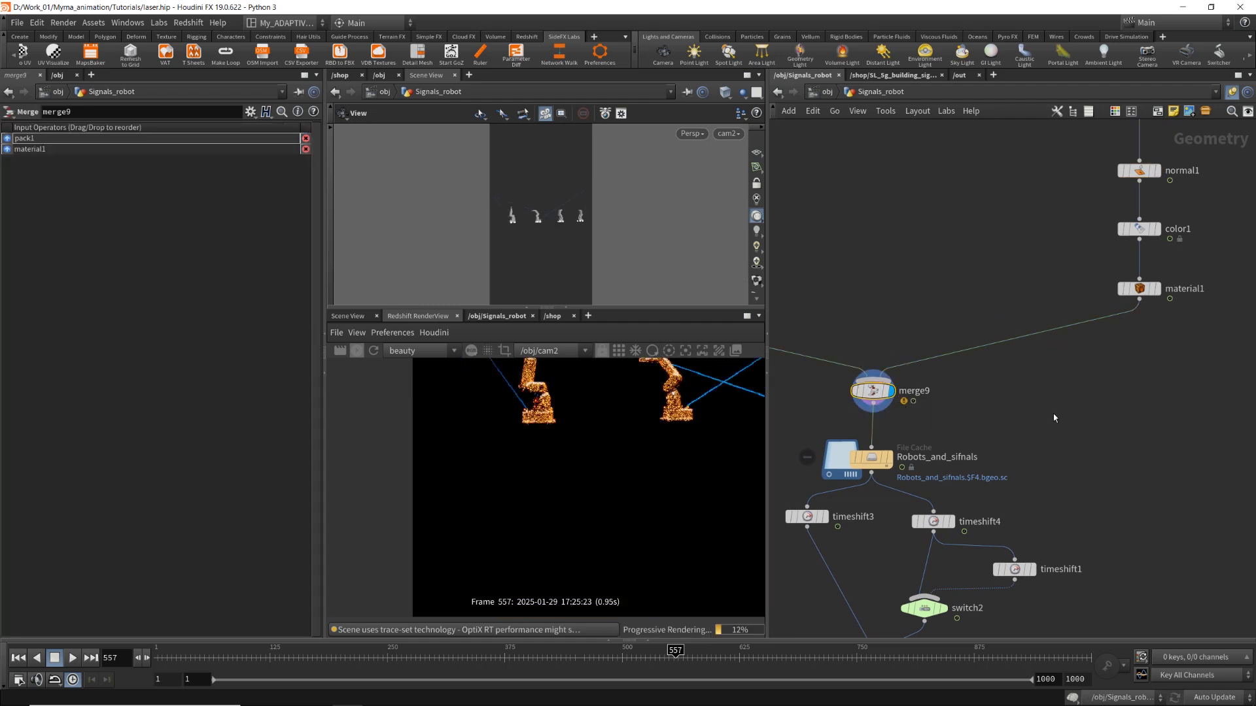
{"action": "scroll", "coordinate": [518, 488], "scroll_direction": "up", "scroll_amount": 2}
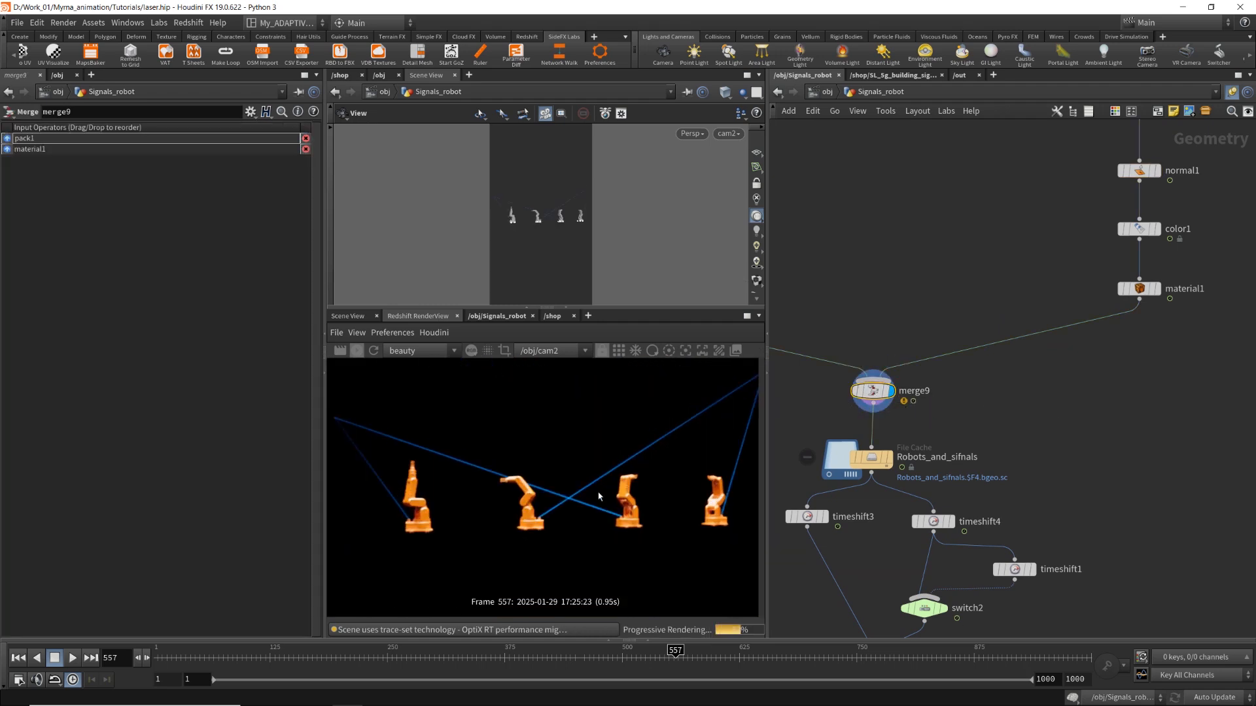
{"action": "scroll", "coordinate": [569, 504], "scroll_direction": "up", "scroll_amount": 3}
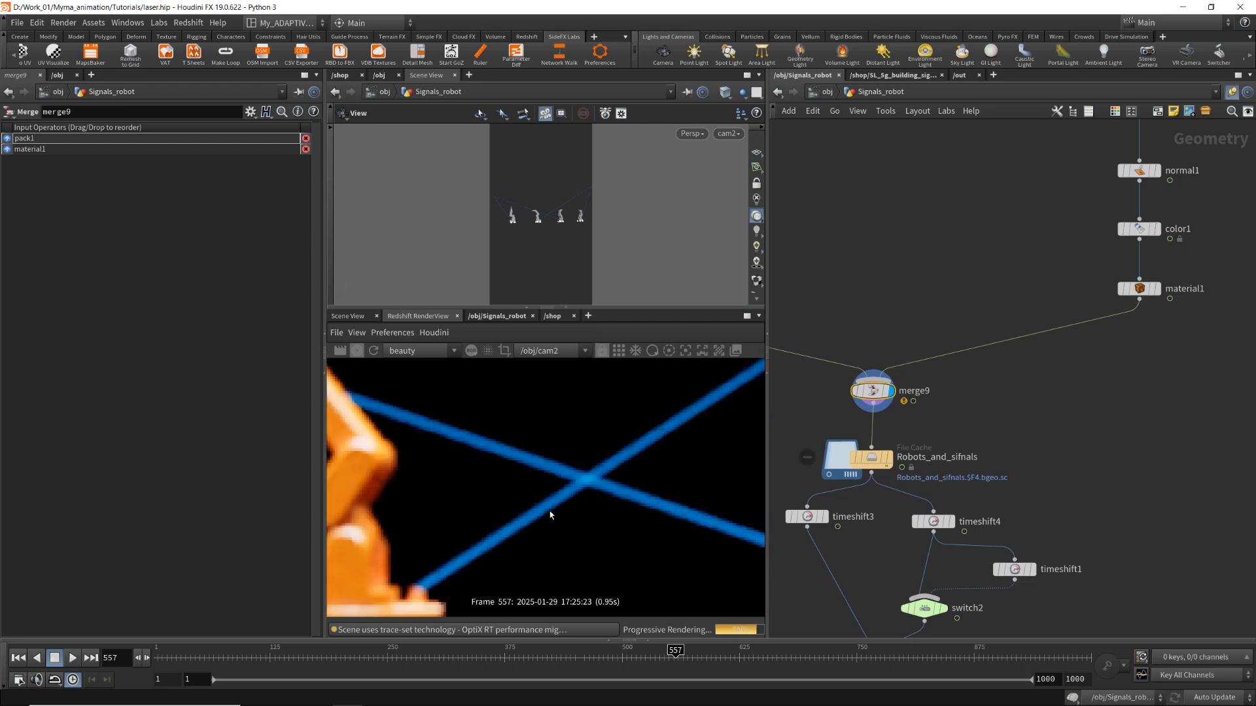
Try a Cusp Angle of 60 on normal1, and set it to 15 instead.
{"action": "left_click", "coordinate": [1139, 171]}
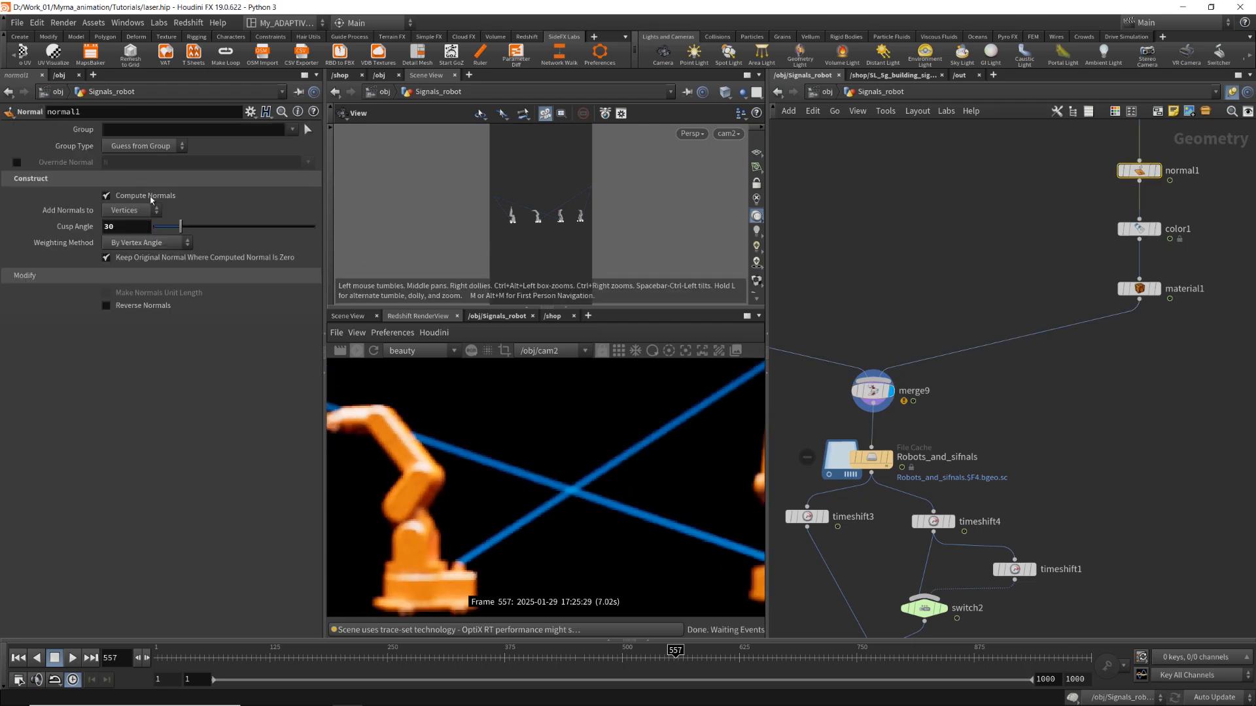
{"action": "left_click_drag", "start_coordinate": [124, 230], "coordinate": [16, 232]}
{"action": "type", "text": "60"}
{"action": "key", "text": "Return"}
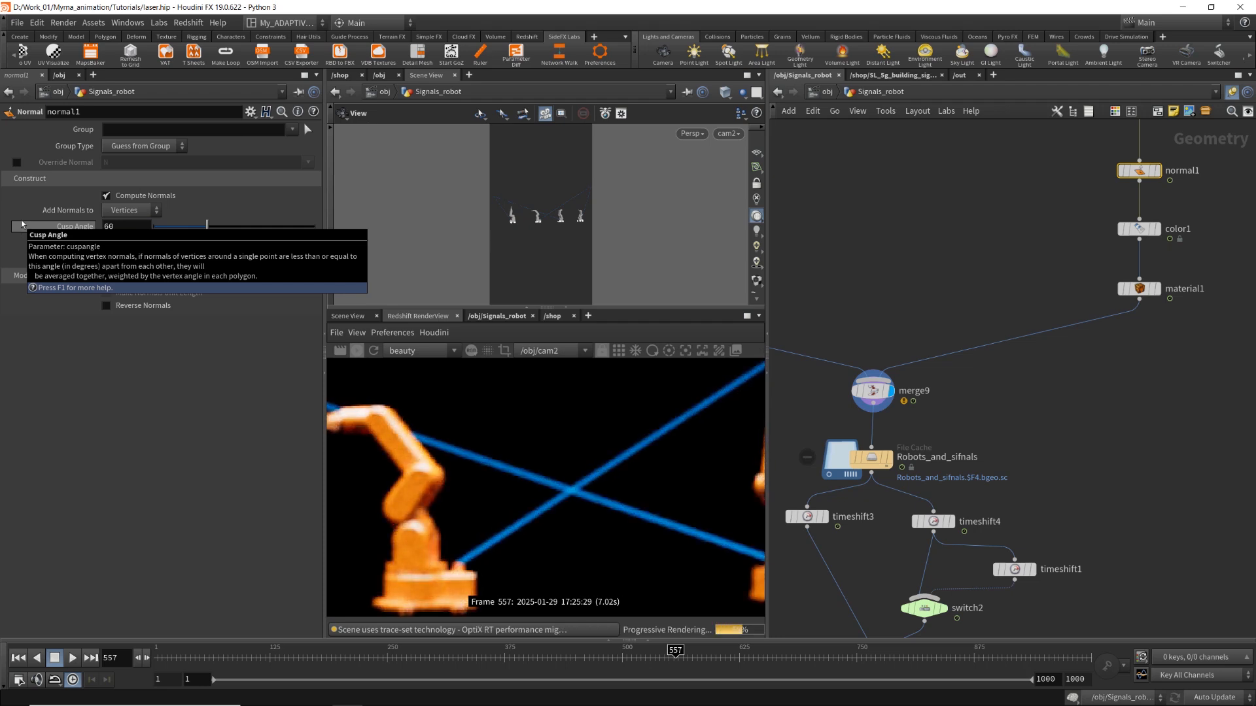
{"action": "left_click_drag", "start_coordinate": [118, 226], "coordinate": [1, 226]}
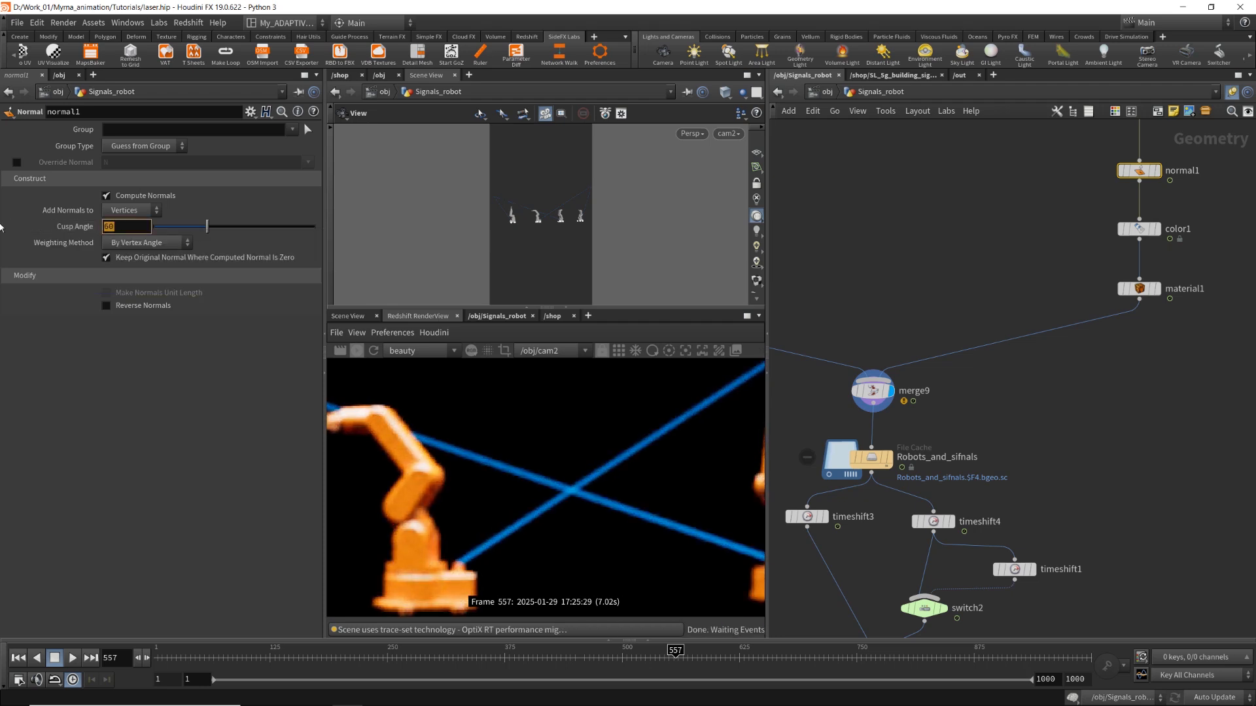
{"action": "type", "text": "15"}
{"action": "key", "text": "Return"}
{"action": "scroll", "coordinate": [560, 451], "scroll_direction": "down", "scroll_amount": 3}
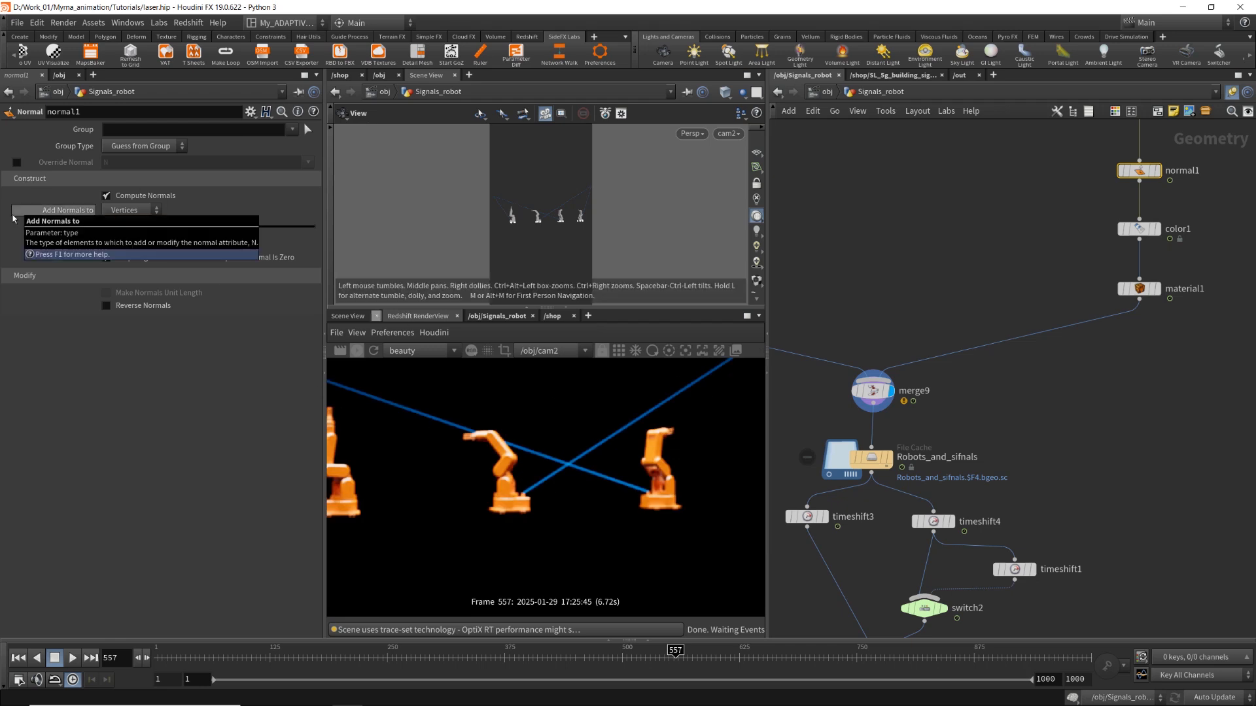
Display the Robots_and_sifnals file cache, return the display to switch1, and inspect the laser beams in the render preview.
{"action": "middle_click_drag", "start_coordinate": [1067, 367], "coordinate": [1063, 203]}
{"action": "left_click", "coordinate": [896, 274]}
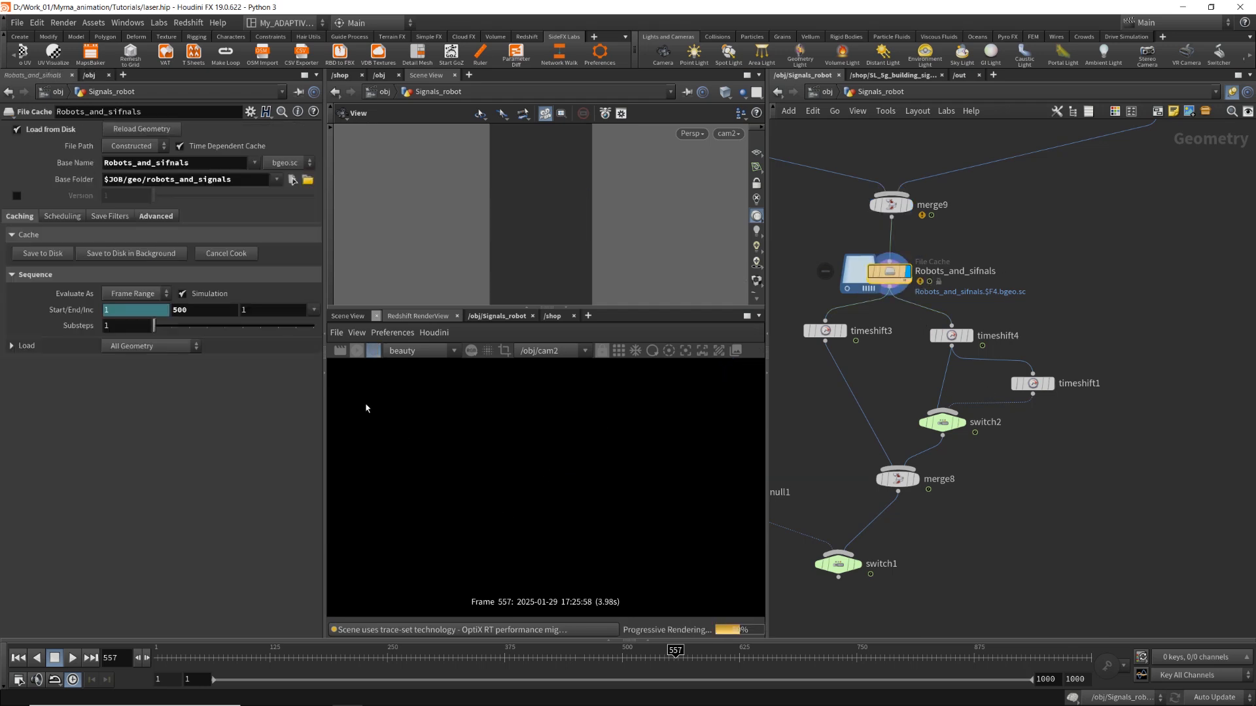
{"action": "scroll", "coordinate": [967, 525], "scroll_direction": "down", "scroll_amount": 5}
{"action": "scroll", "coordinate": [967, 524], "scroll_direction": "up", "scroll_amount": 5}
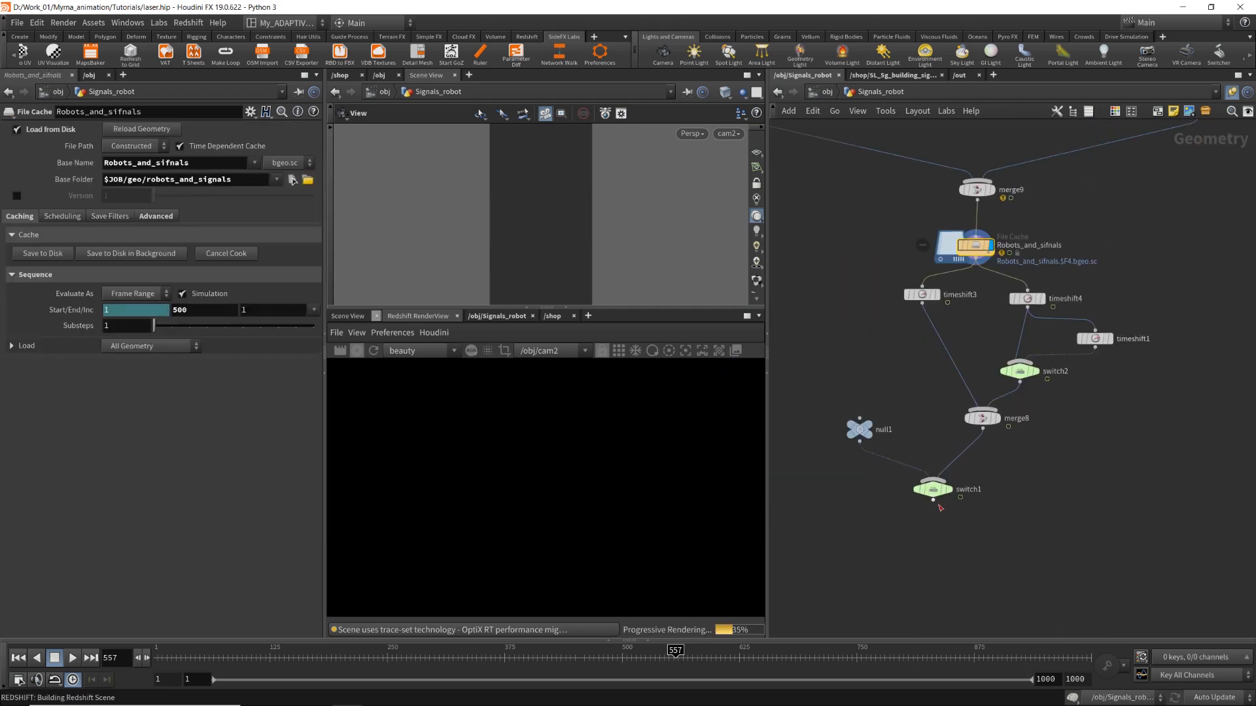
{"action": "left_click", "coordinate": [932, 489]}
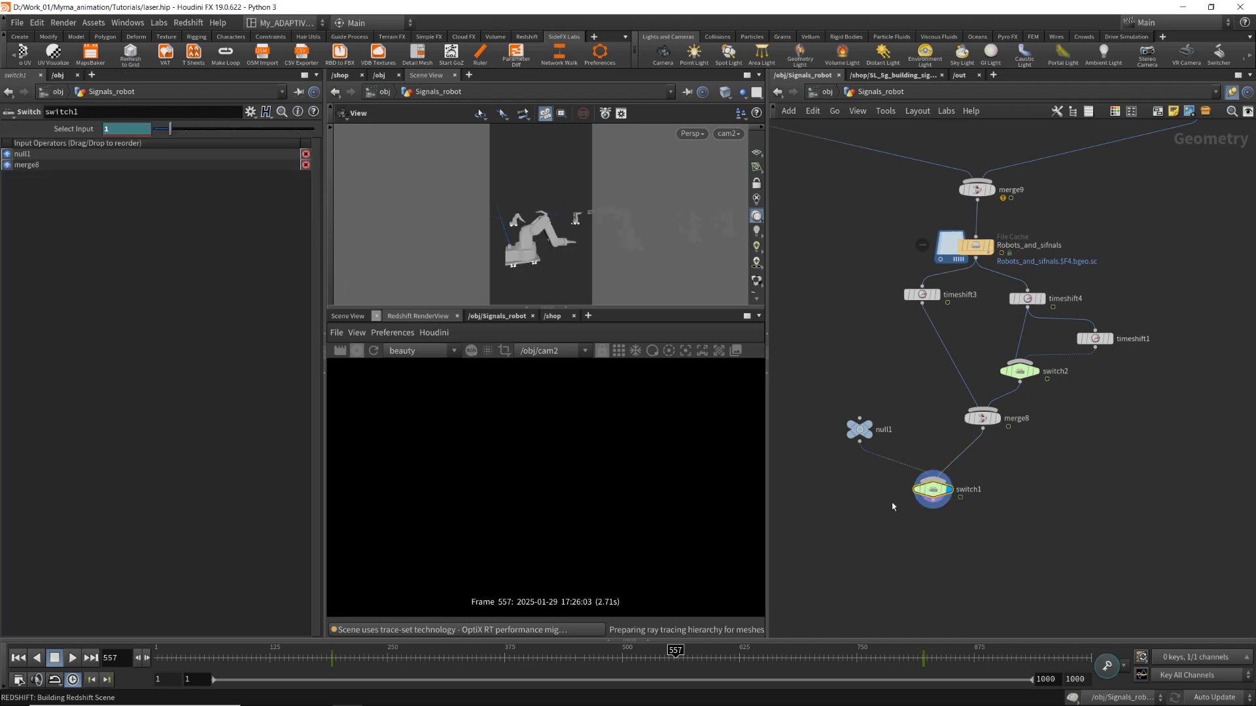
{"action": "middle_click_drag", "start_coordinate": [1135, 136], "coordinate": [962, 474]}
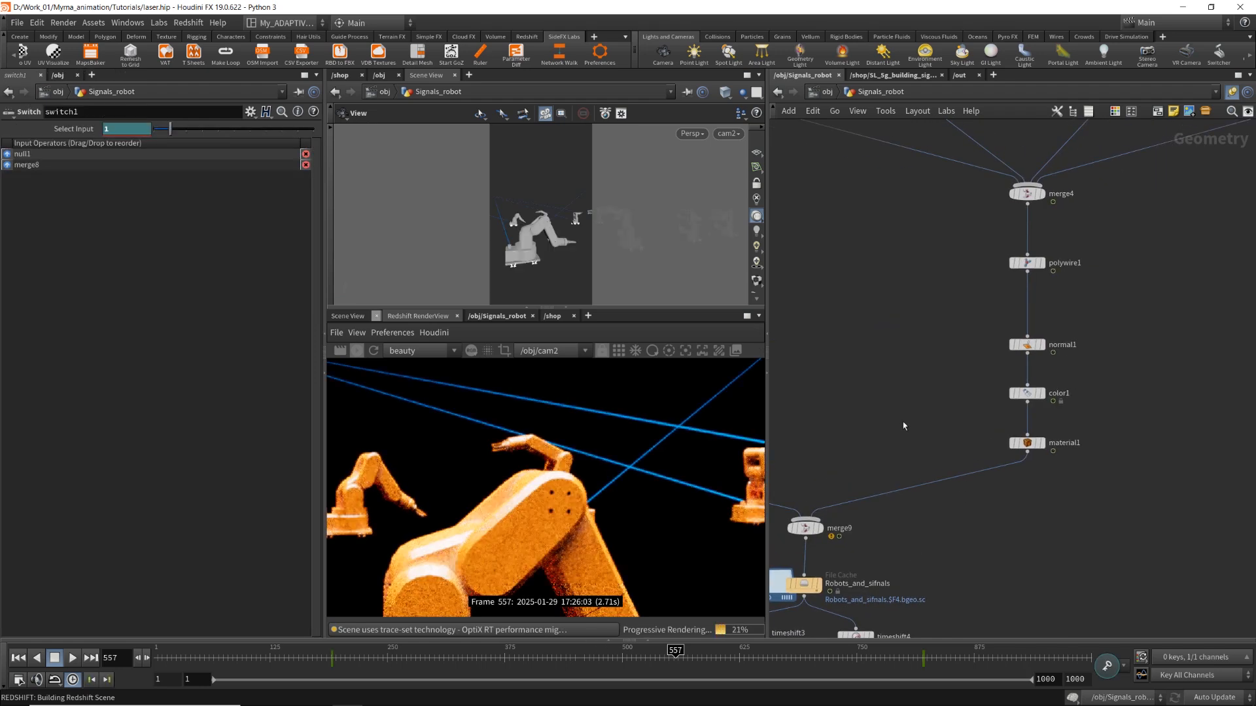
{"action": "scroll", "coordinate": [596, 467], "scroll_direction": "up", "scroll_amount": 5}
{"action": "scroll", "coordinate": [567, 465], "scroll_direction": "down", "scroll_amount": 2}
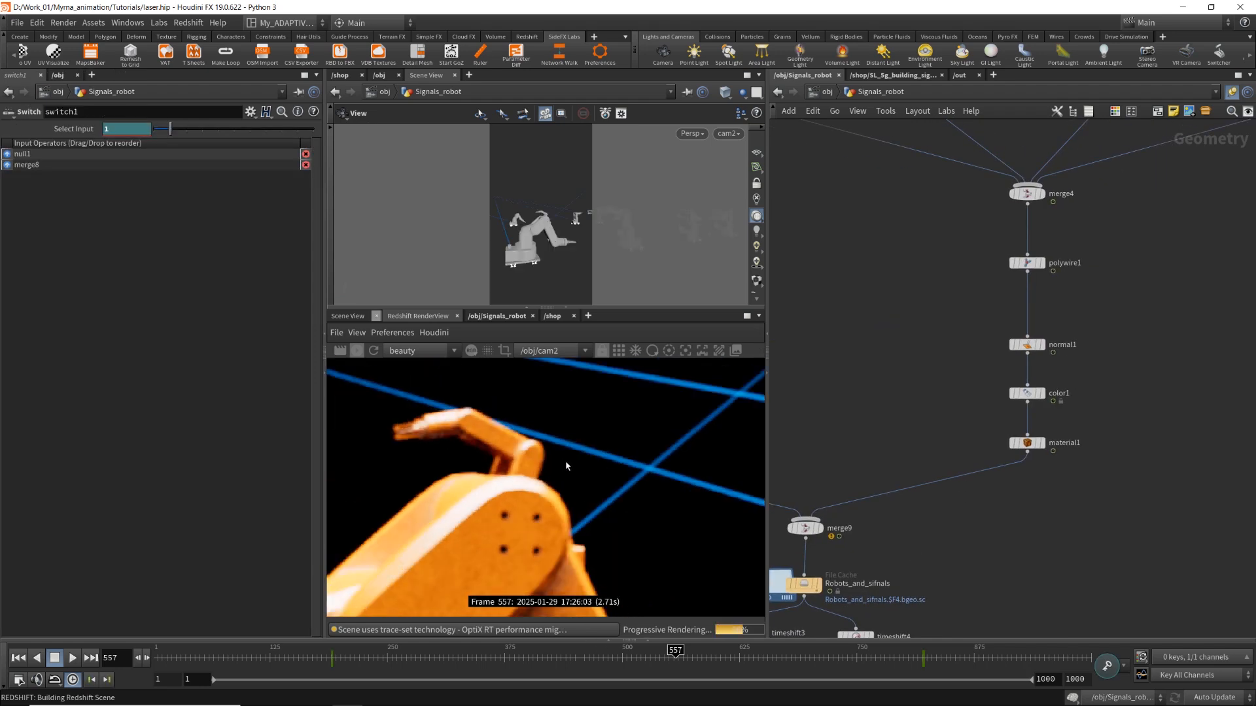
{"action": "scroll", "coordinate": [979, 403], "scroll_direction": "down", "scroll_amount": 3}
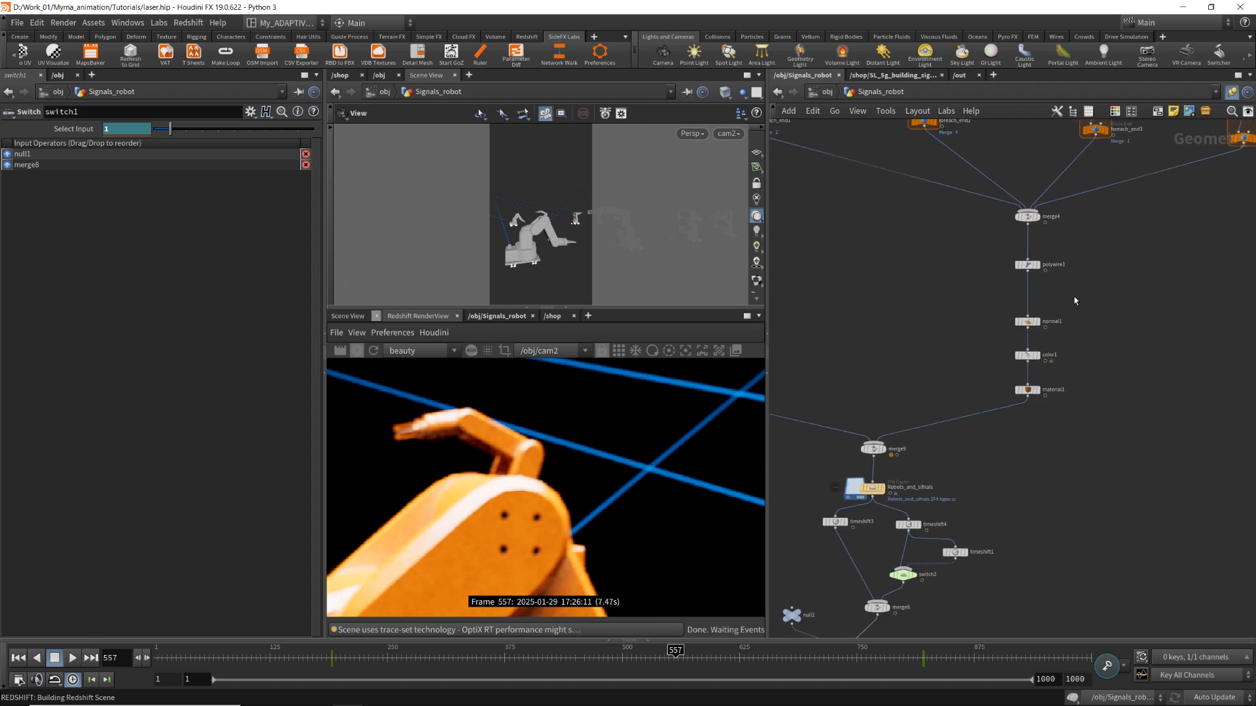
Move normal1 and color1 up the chain and insert an Attribute Wrangle between color1 and material1.
{"action": "left_click_drag", "start_coordinate": [1078, 296], "coordinate": [1045, 345]}
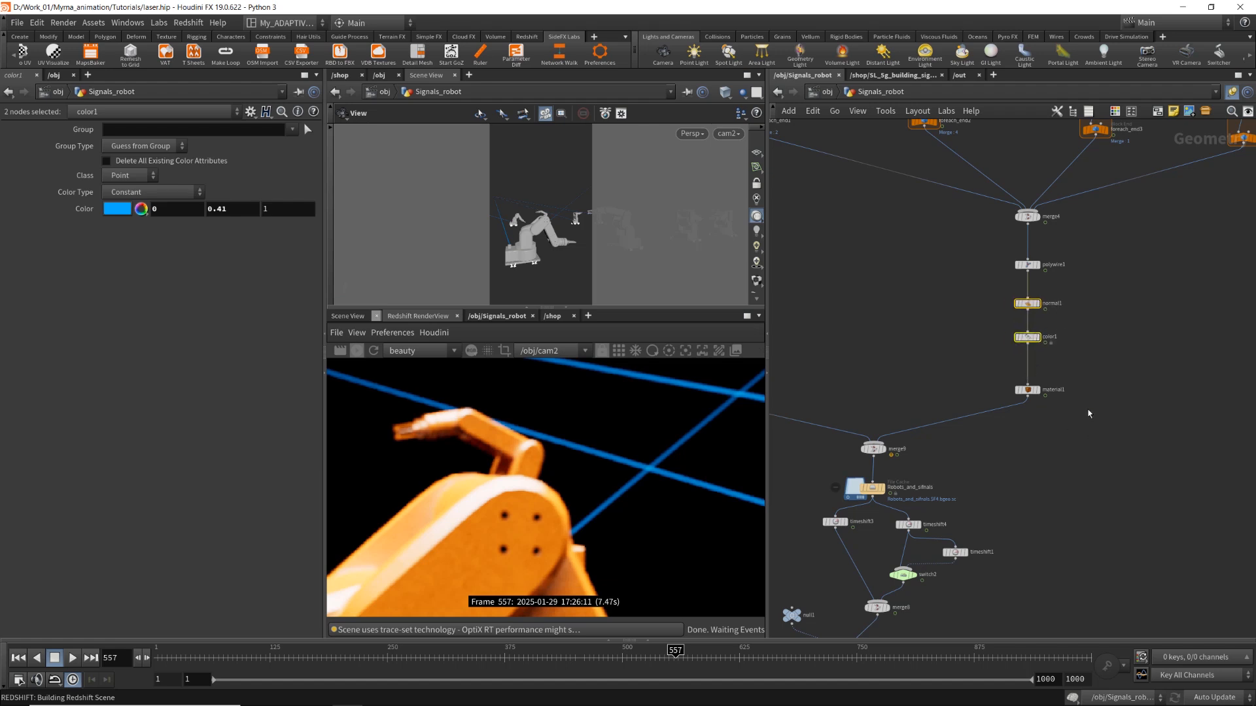
{"action": "middle_click_drag", "start_coordinate": [1089, 413], "coordinate": [1078, 440]}
{"action": "key", "text": "Tab"}
{"action": "type", "text": "aw"}
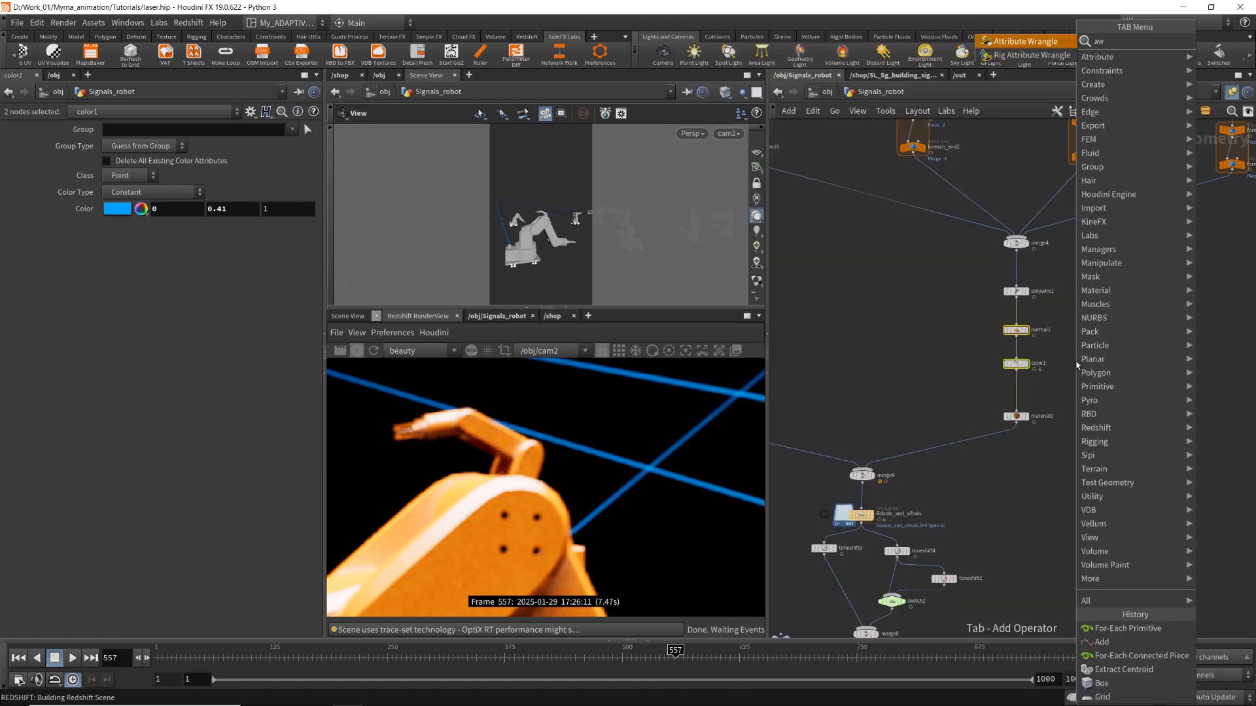
{"action": "key", "text": "Return"}
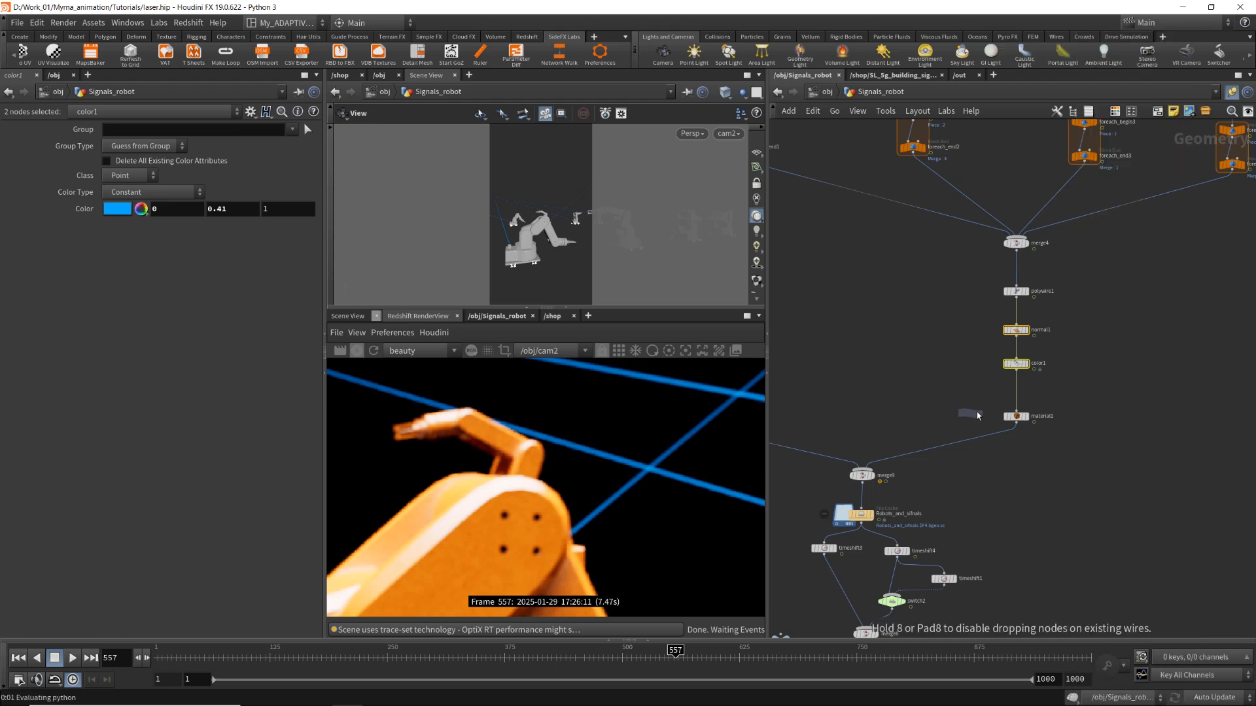
{"action": "scroll", "coordinate": [1026, 396], "scroll_direction": "up", "scroll_amount": 5}
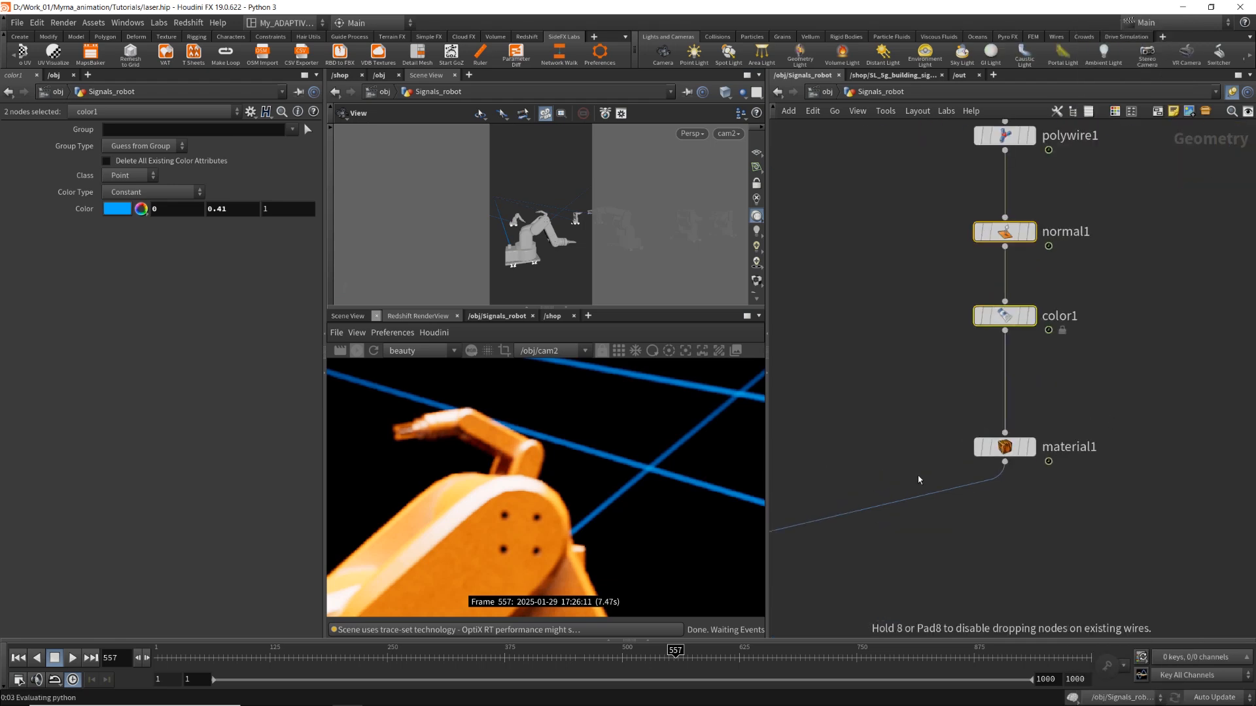
{"action": "left_click", "coordinate": [1005, 383]}
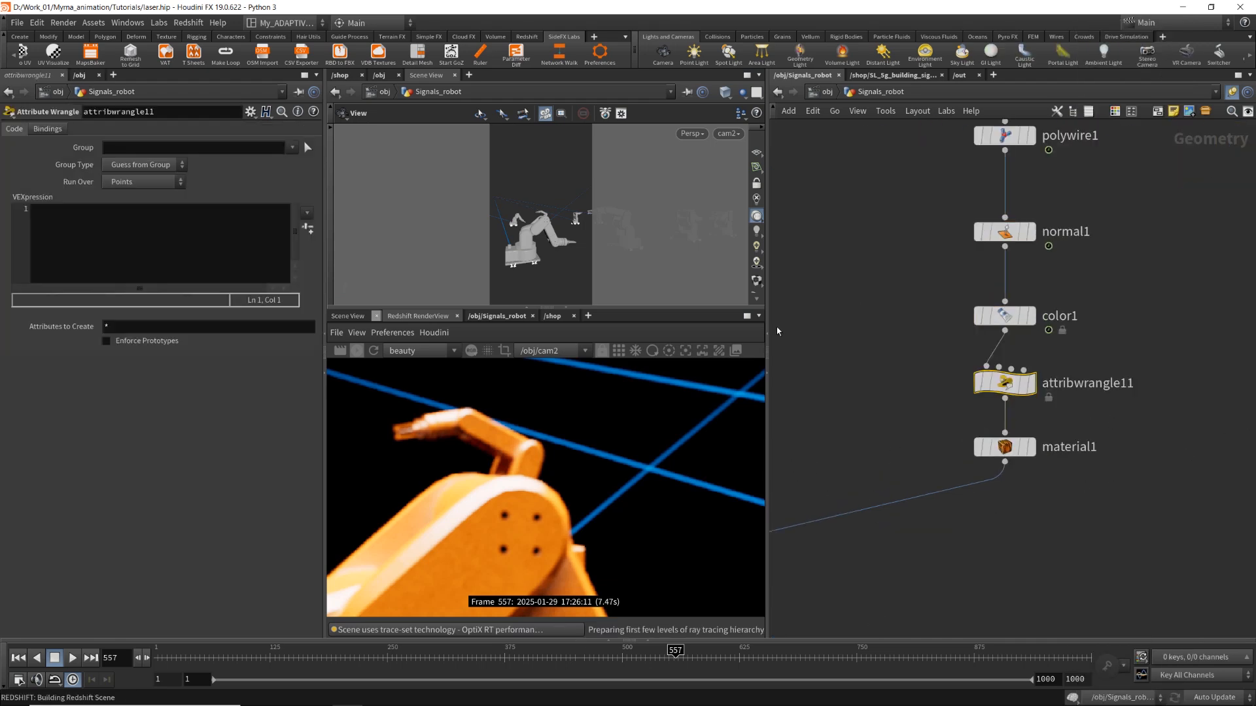
Enlarge the scene view and create a new camera from the current view.
{"action": "left_click_drag", "start_coordinate": [663, 307], "coordinate": [661, 401]}
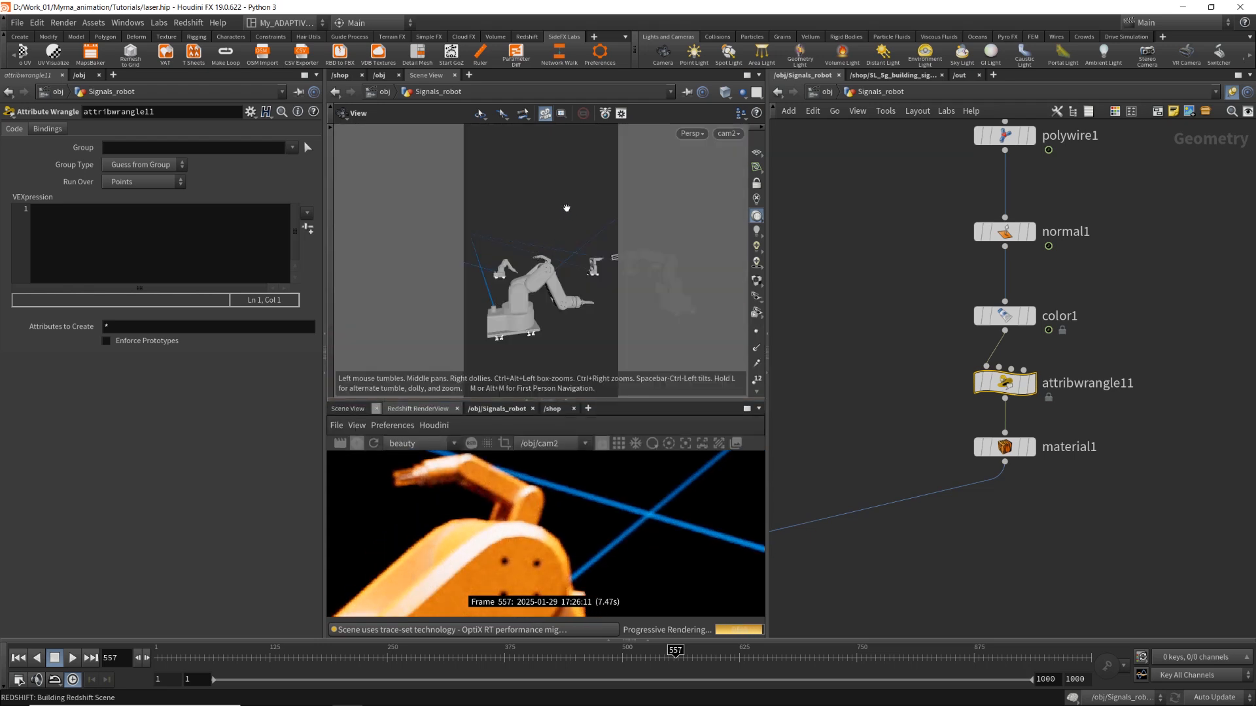
{"action": "left_click", "coordinate": [667, 58]}
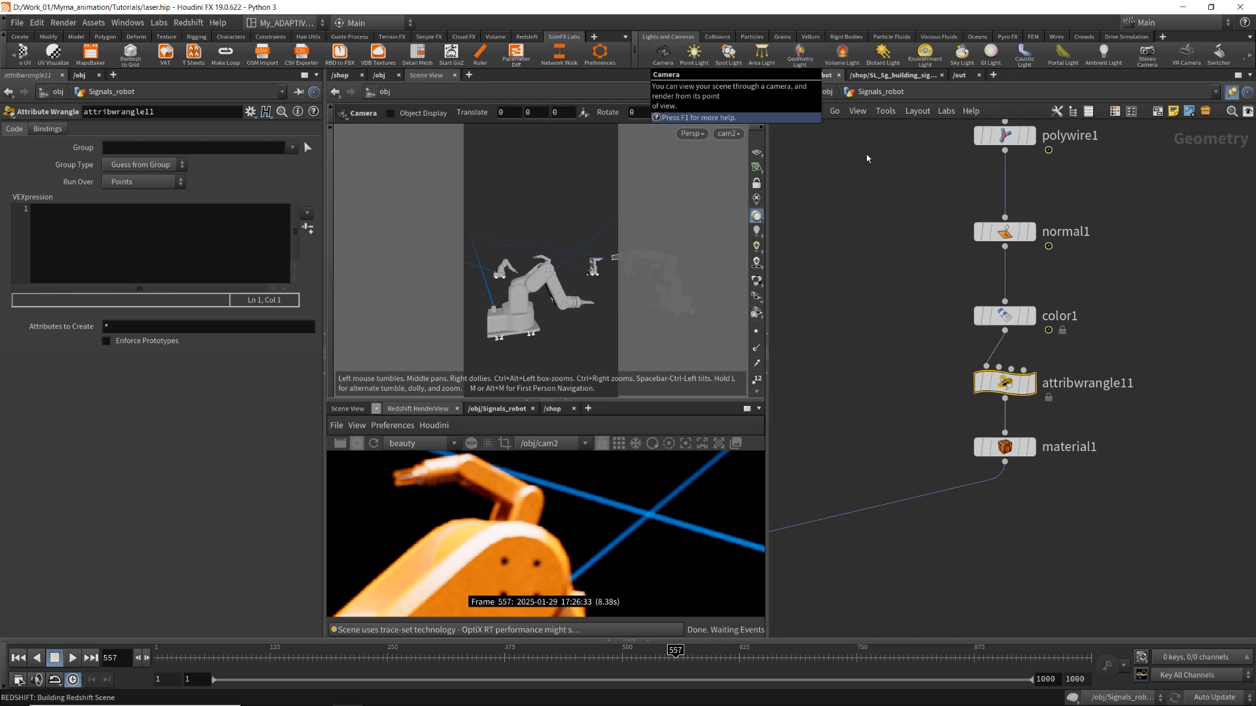
{"action": "left_click", "coordinate": [589, 170]}
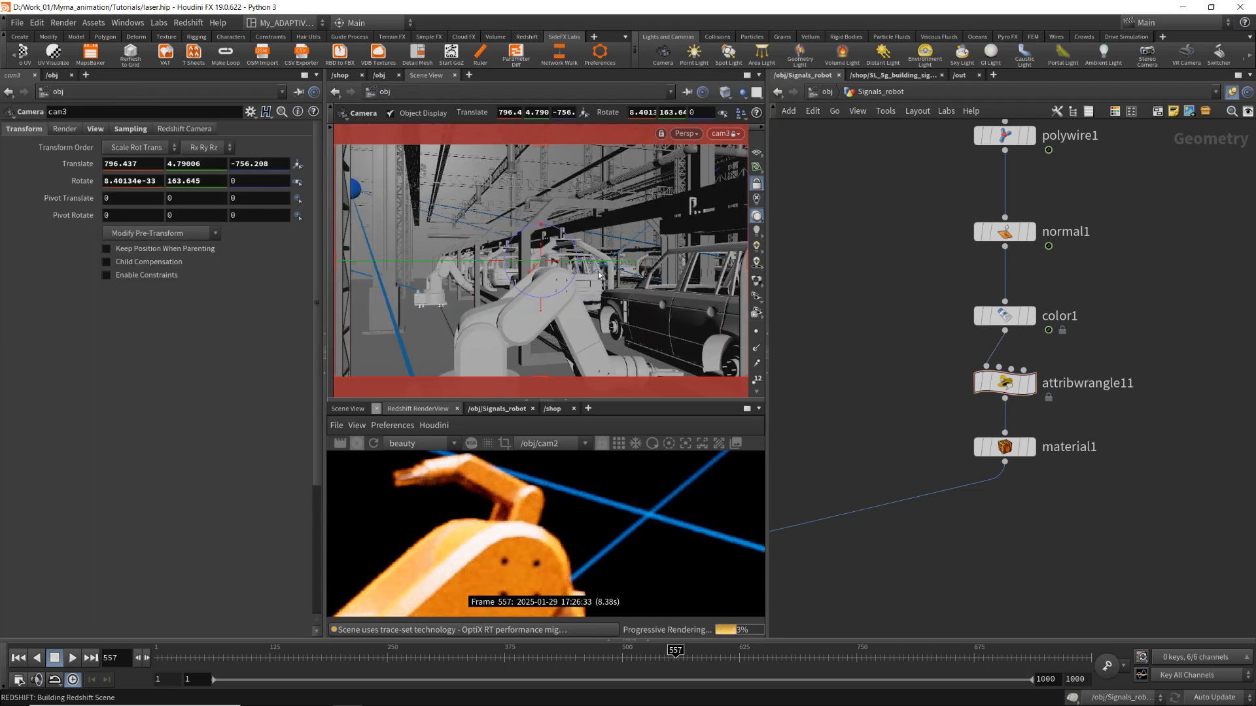
Display merge9 and examine the laser beams between the robots up close in the scene view.
{"action": "scroll", "coordinate": [1135, 394], "scroll_direction": "down", "scroll_amount": 6}
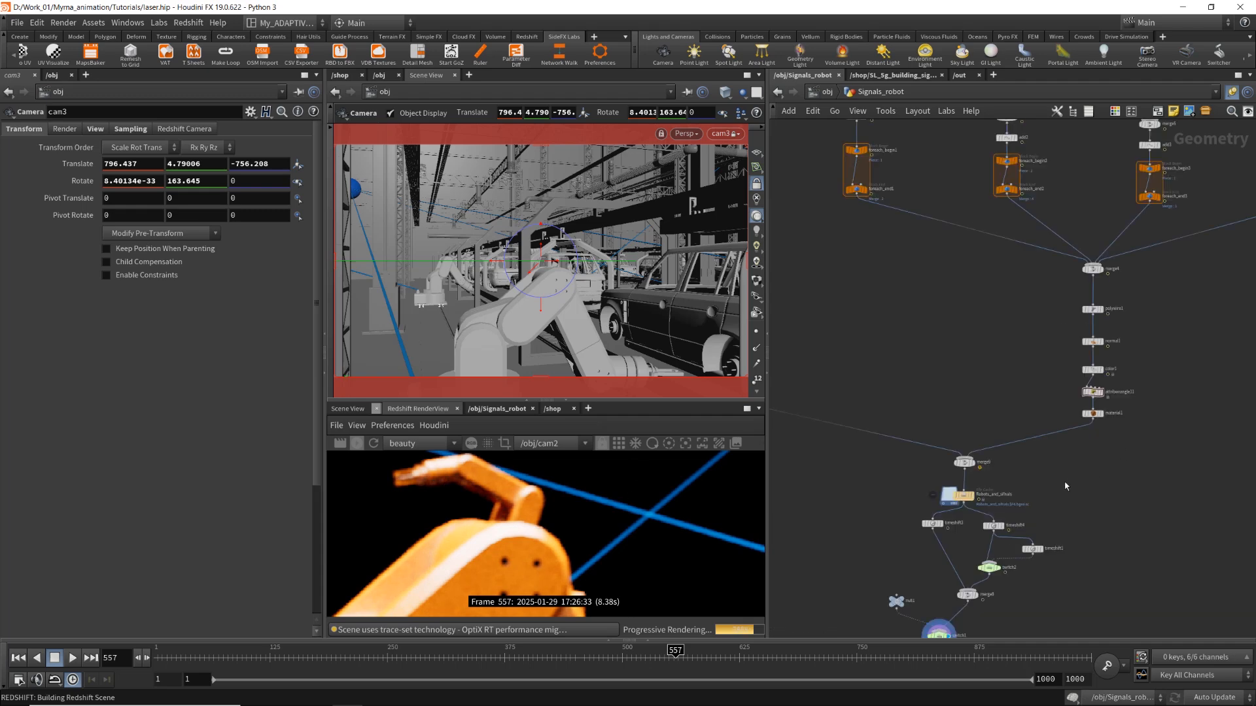
{"action": "scroll", "coordinate": [897, 511], "scroll_direction": "up", "scroll_amount": 5}
{"action": "left_click", "coordinate": [1076, 385]}
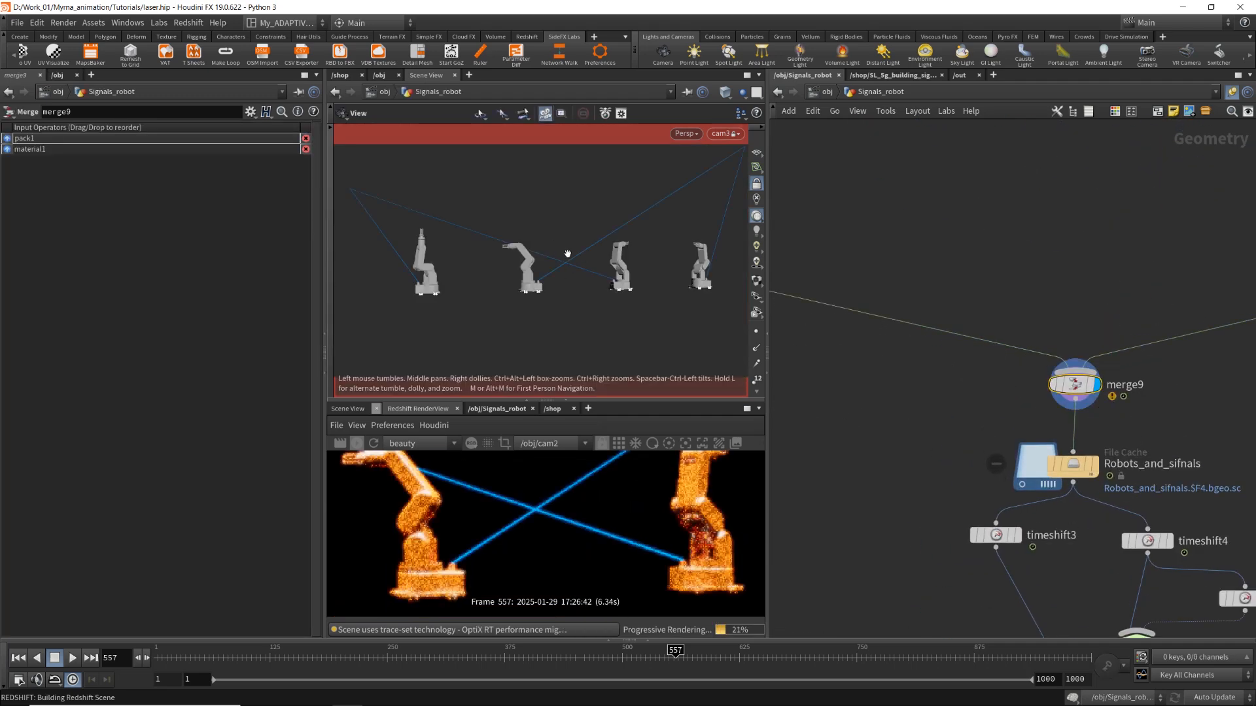
{"action": "left_click_drag", "start_coordinate": [564, 253], "coordinate": [579, 266]}
{"action": "scroll", "coordinate": [578, 267], "scroll_direction": "up", "scroll_amount": 10}
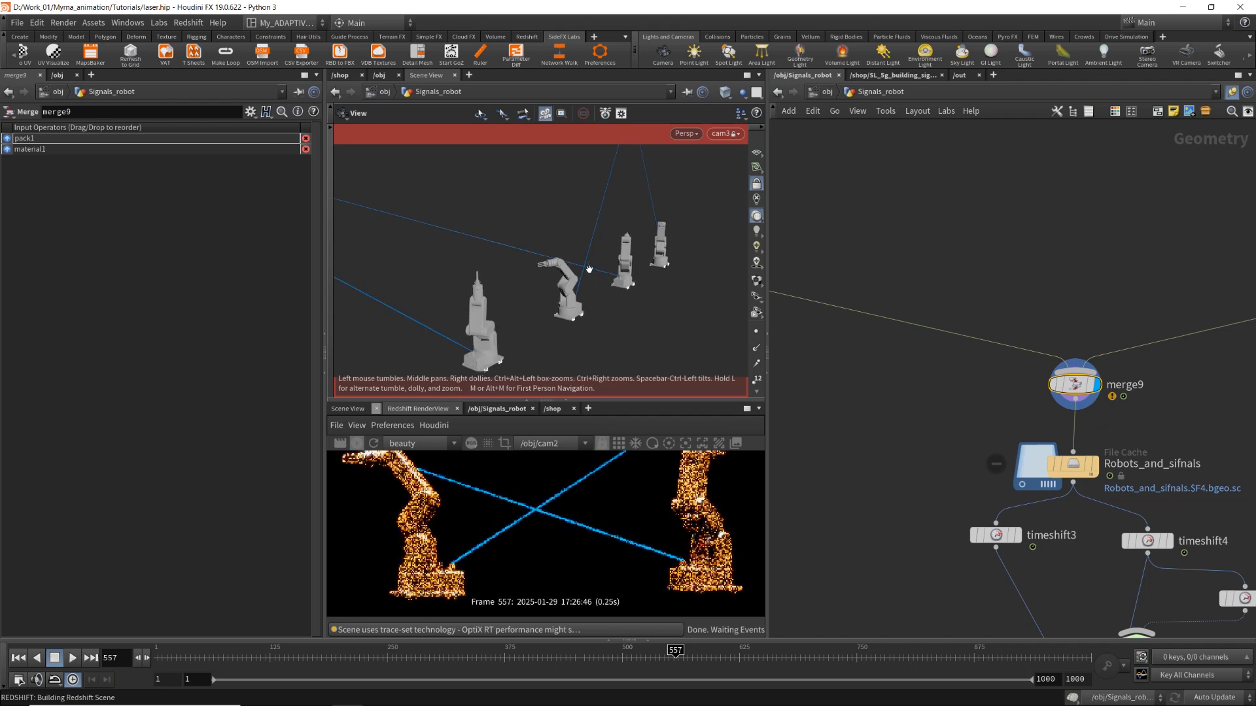
{"action": "scroll", "coordinate": [578, 270], "scroll_direction": "up", "scroll_amount": 6}
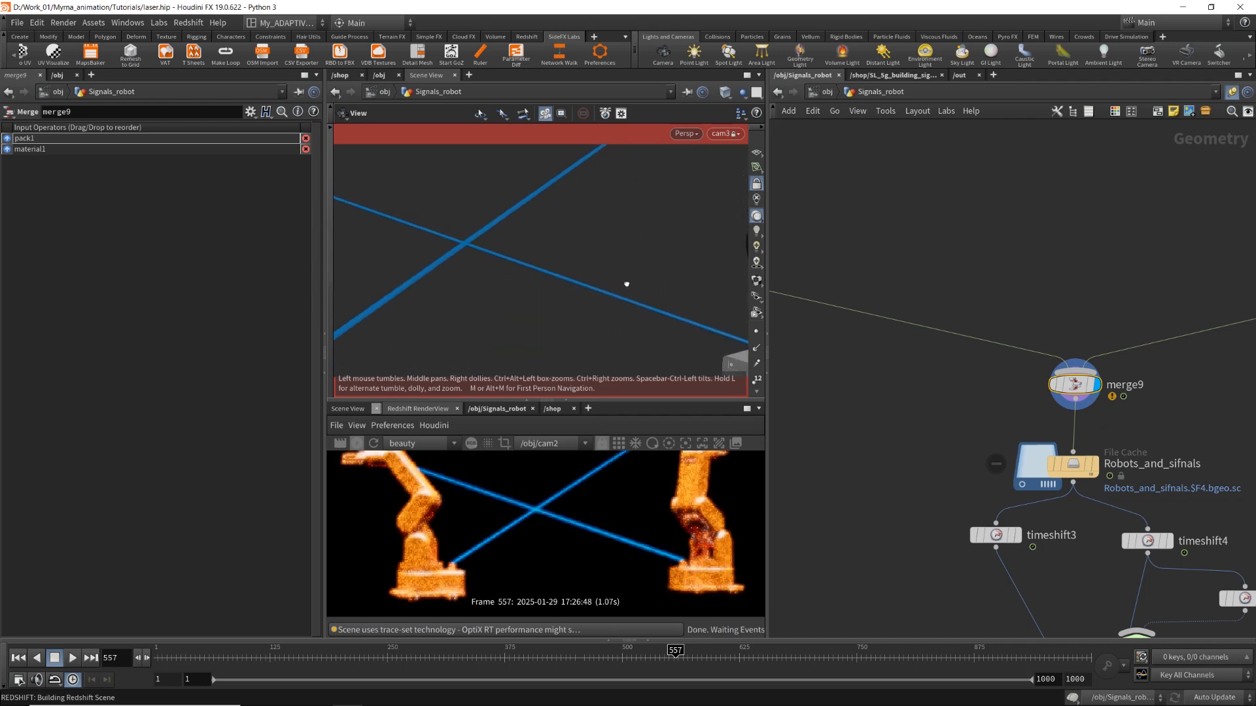
Frame the laser emitter on the robot base, switch the render preview to /obj/cam3, restart it and examine the beam.
{"action": "middle_click_drag", "start_coordinate": [581, 276], "coordinate": [527, 264]}
{"action": "scroll", "coordinate": [629, 309], "scroll_direction": "up", "scroll_amount": 7}
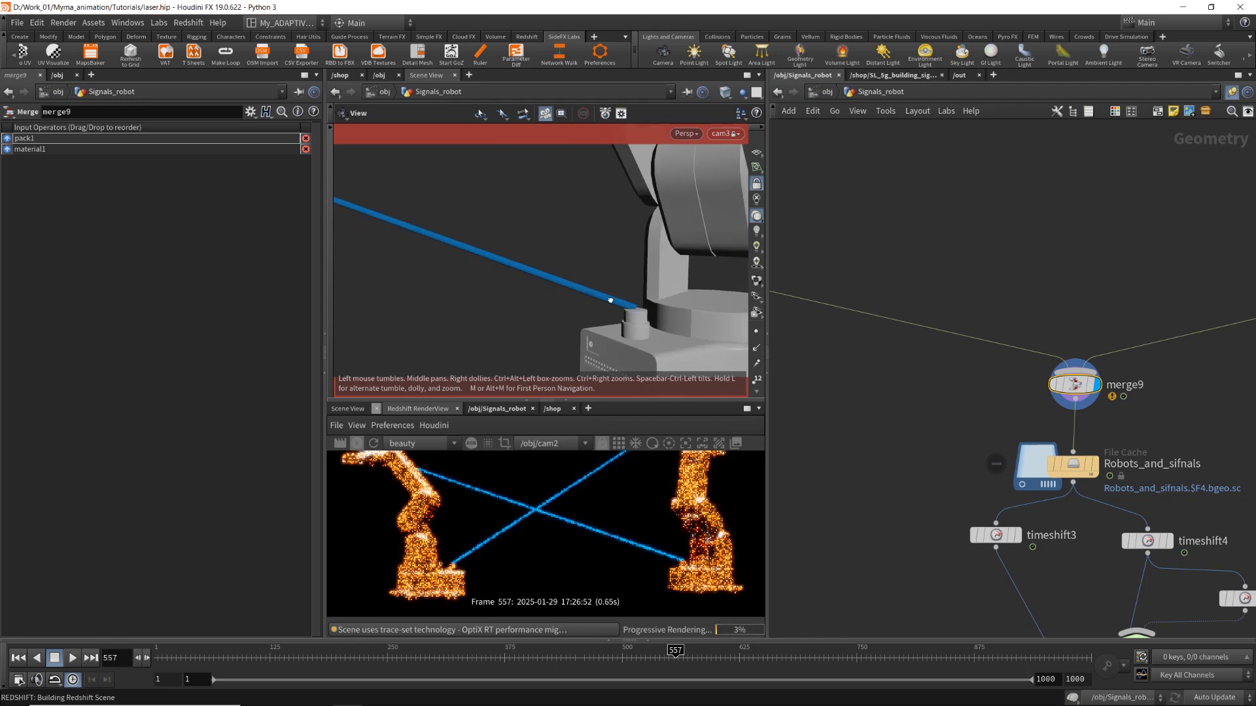
{"action": "left_click_drag", "start_coordinate": [612, 302], "coordinate": [605, 289]}
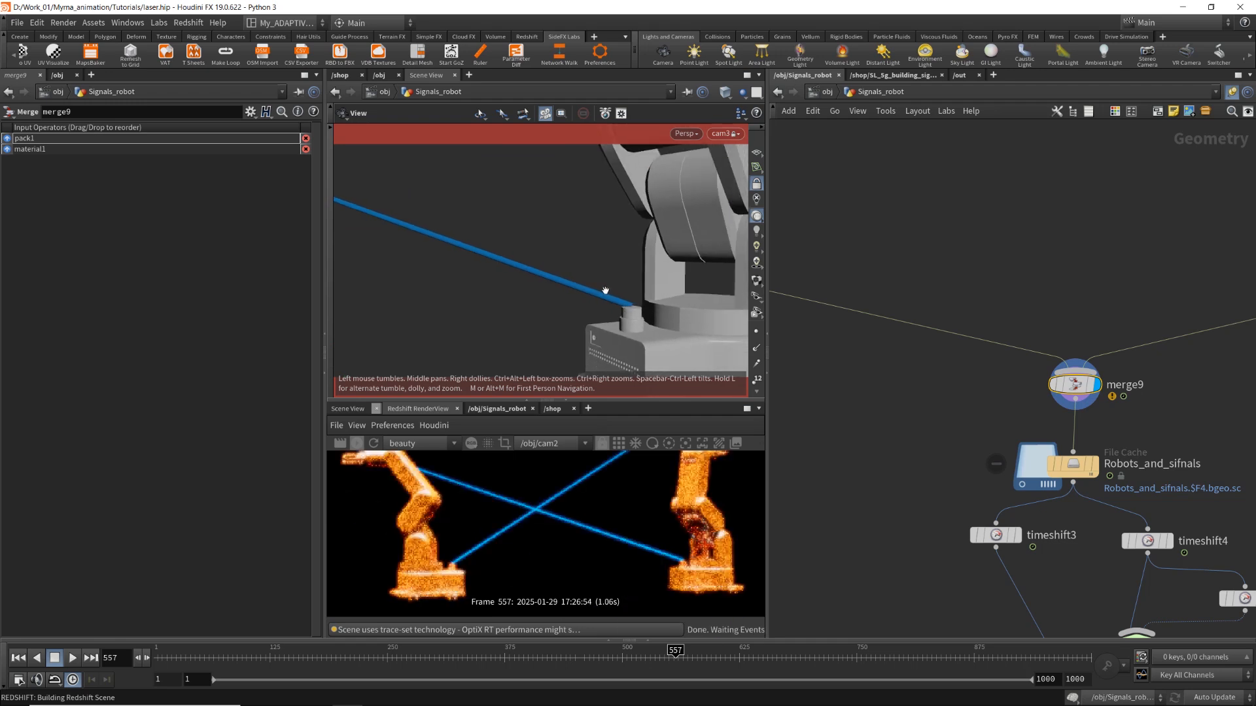
{"action": "left_click", "coordinate": [548, 445]}
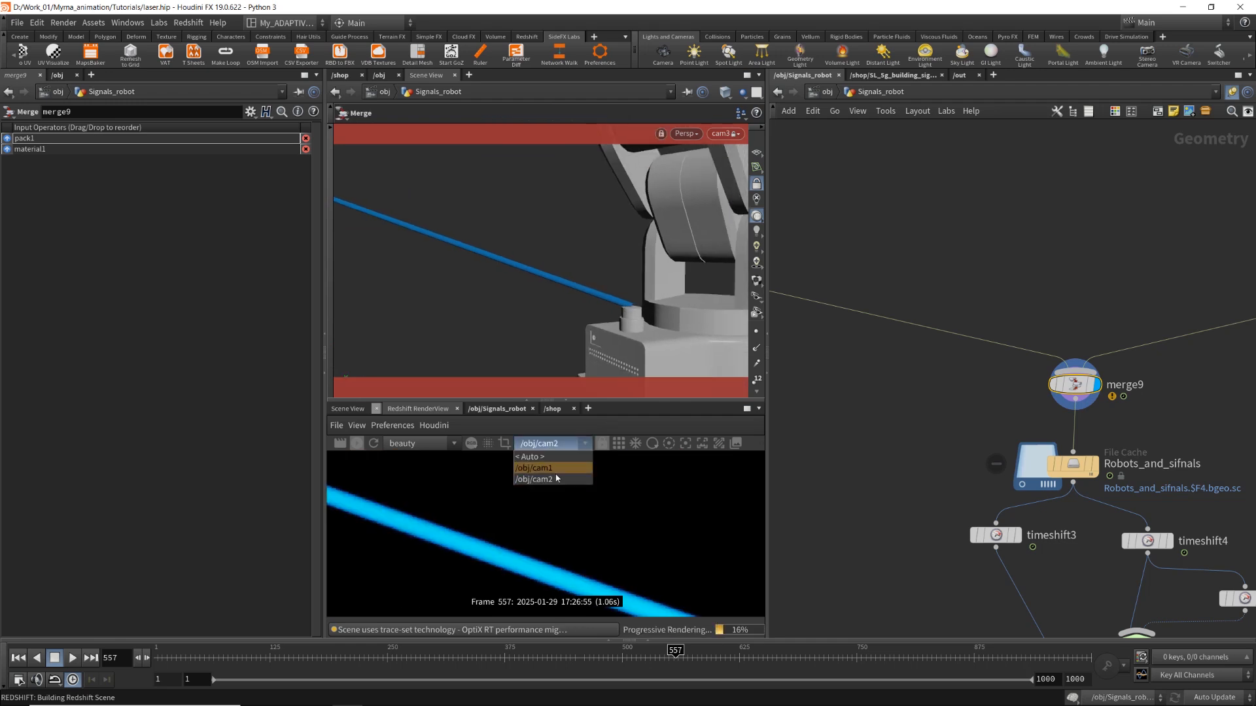
{"action": "left_click", "coordinate": [376, 445]}
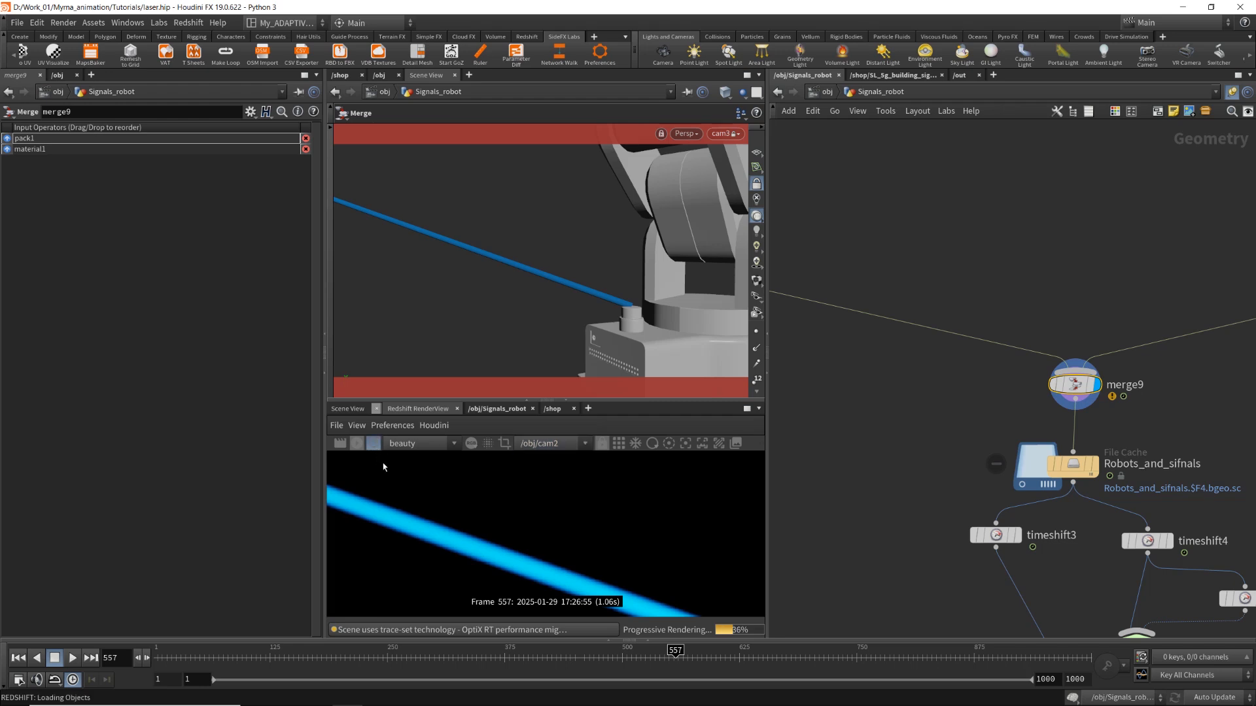
{"action": "left_click", "coordinate": [526, 445]}
{"action": "left_click", "coordinate": [544, 491]}
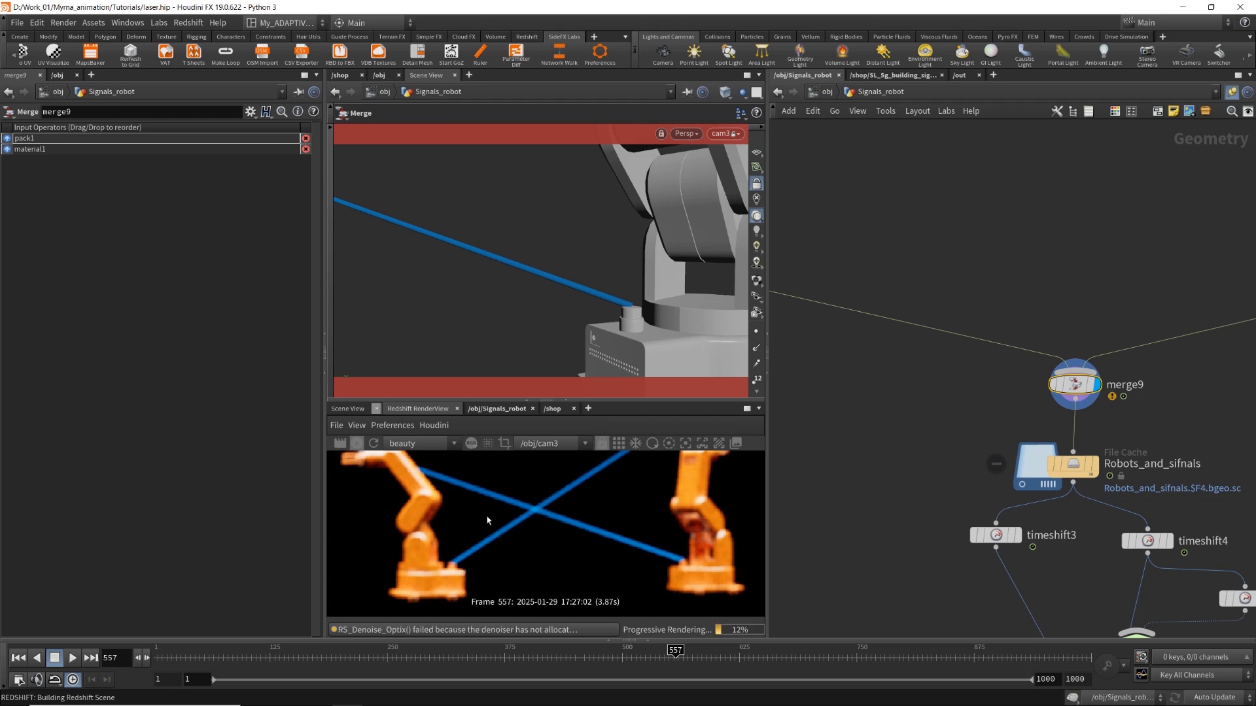
{"action": "left_click", "coordinate": [373, 444]}
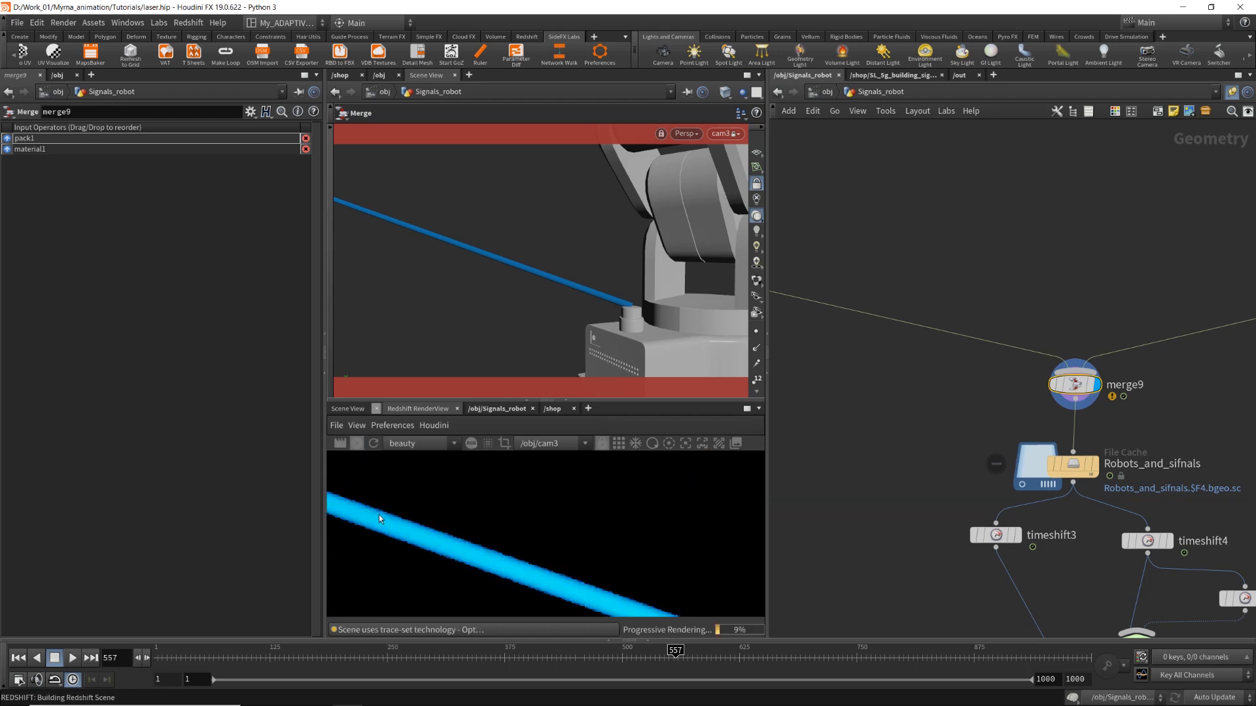
{"action": "scroll", "coordinate": [540, 571], "scroll_direction": "up", "scroll_amount": 3}
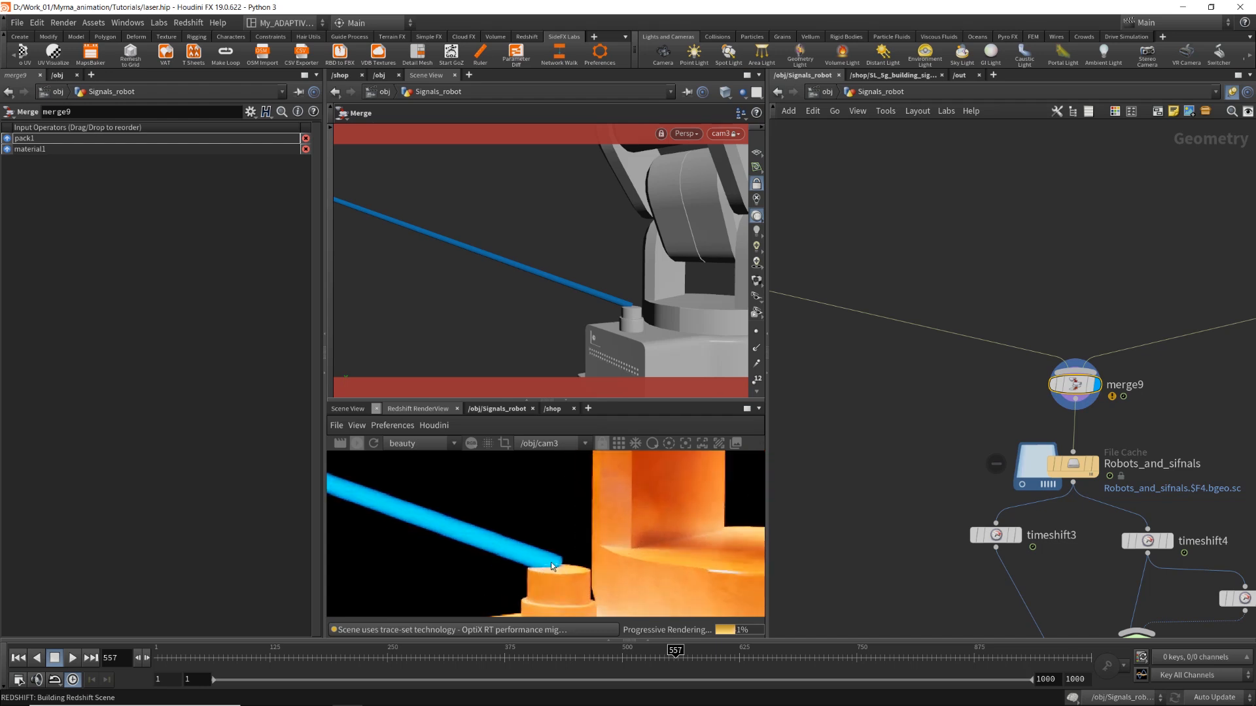
{"action": "scroll", "coordinate": [610, 553], "scroll_direction": "down", "scroll_amount": 3}
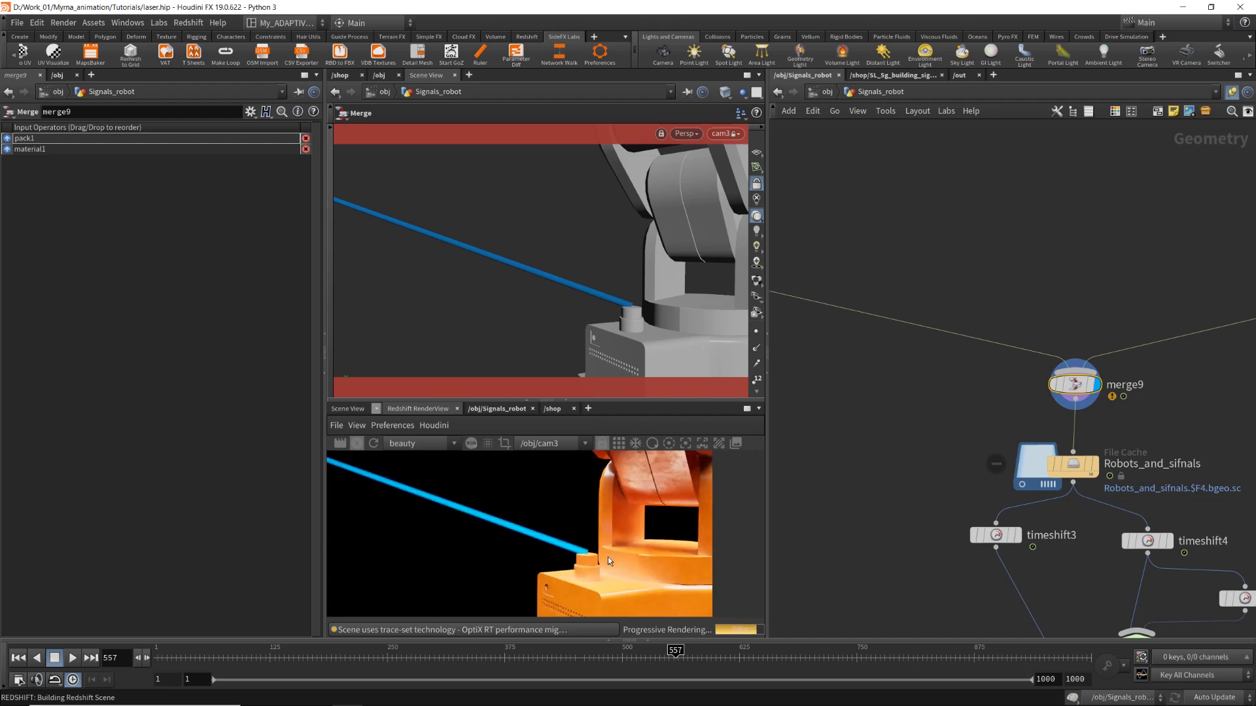
{"action": "scroll", "coordinate": [658, 565], "scroll_direction": "down", "scroll_amount": 2}
{"action": "scroll", "coordinate": [956, 385], "scroll_direction": "down", "scroll_amount": 5}
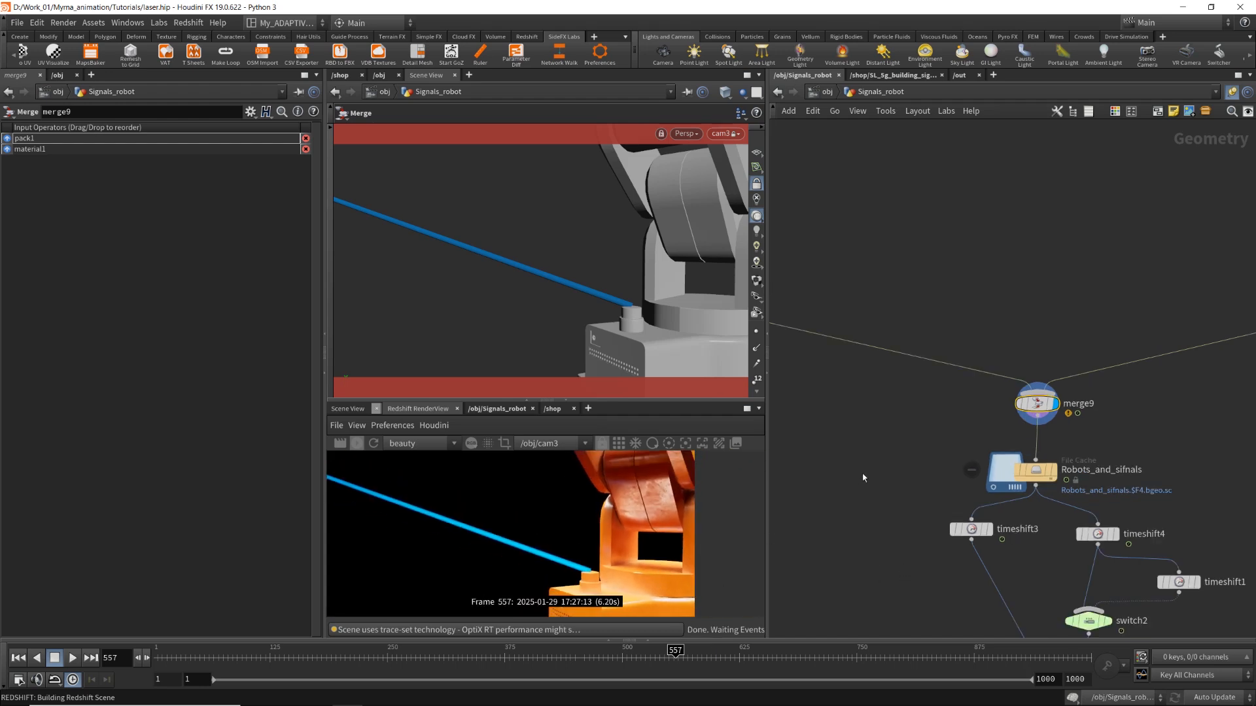
Insert a Point Velocity node between color1 and attribwrangle11.
{"action": "scroll", "coordinate": [970, 322], "scroll_direction": "up", "scroll_amount": 5}
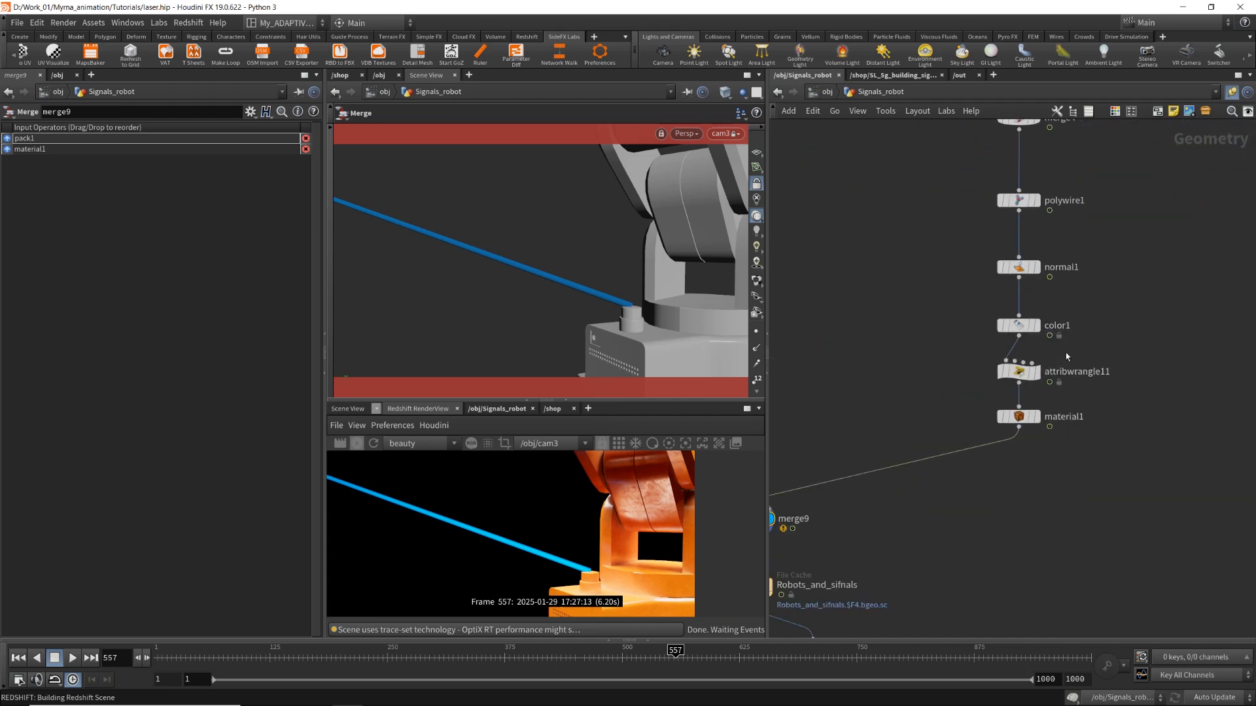
{"action": "left_click", "coordinate": [1019, 372]}
{"action": "left_click", "coordinate": [185, 238]}
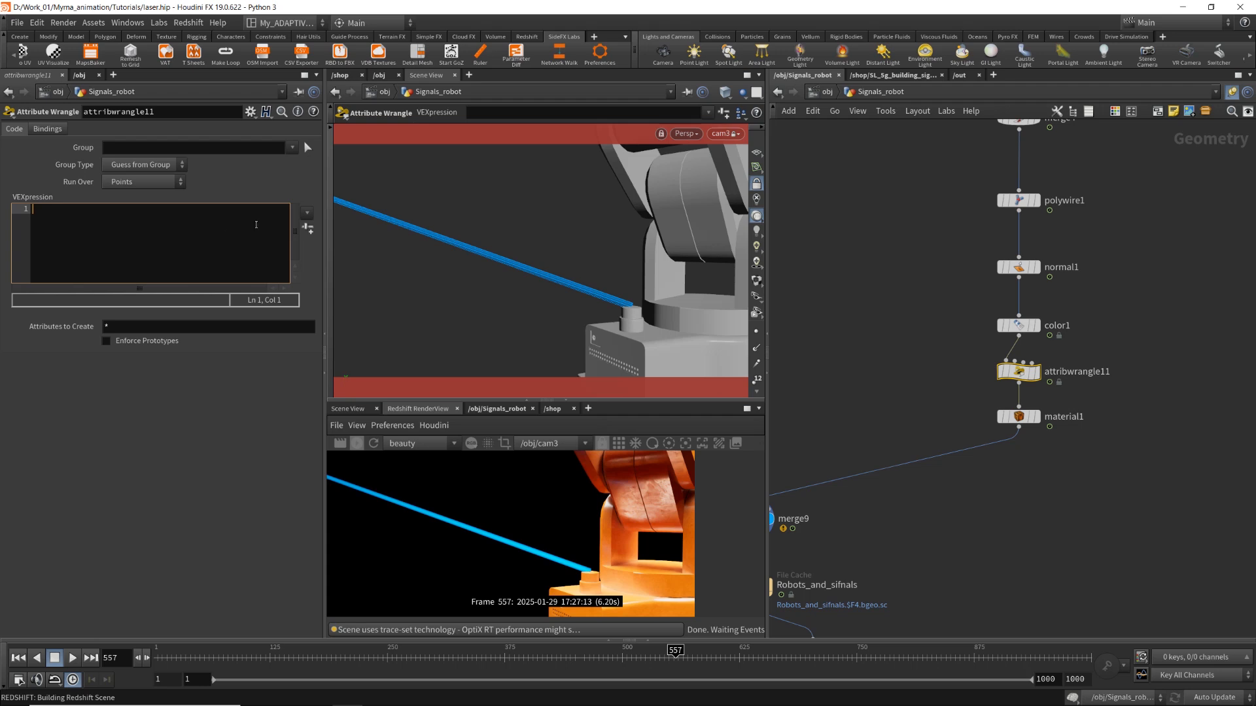
{"action": "scroll", "coordinate": [981, 330], "scroll_direction": "down", "scroll_amount": 3}
{"action": "scroll", "coordinate": [933, 329], "scroll_direction": "up", "scroll_amount": 3}
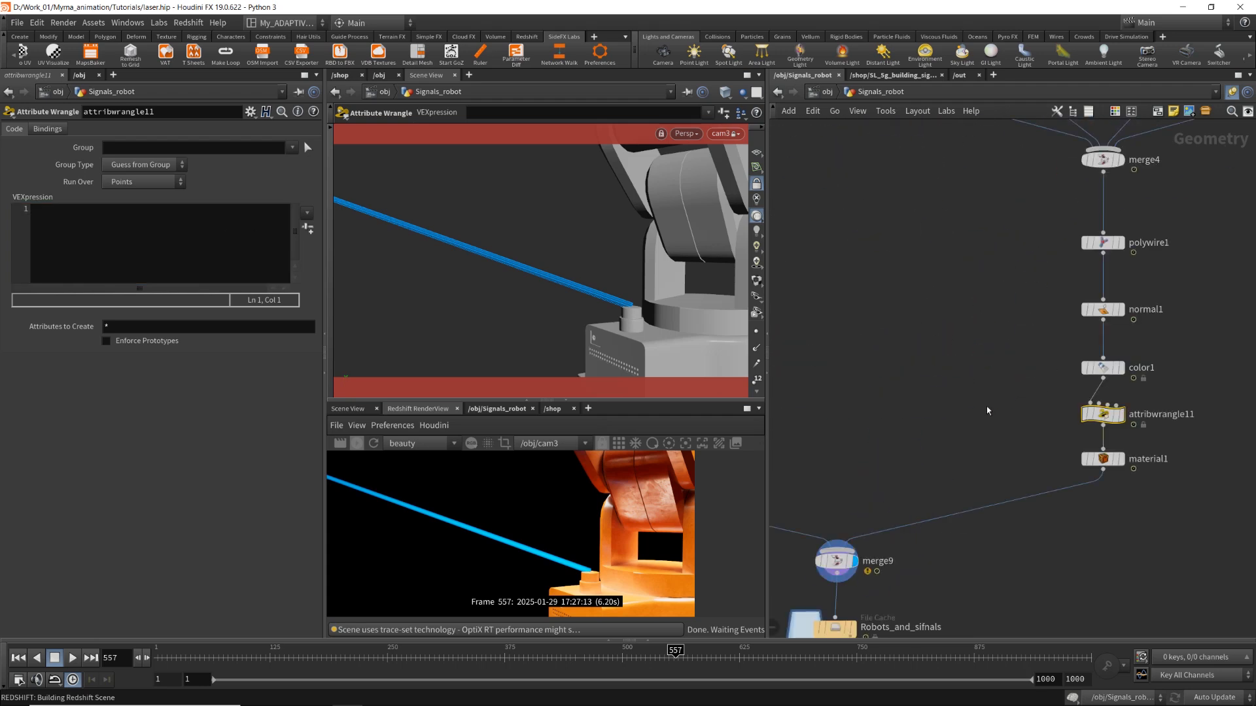
{"action": "scroll", "coordinate": [986, 407], "scroll_direction": "up", "scroll_amount": 4}
{"action": "key", "text": "Tab"}
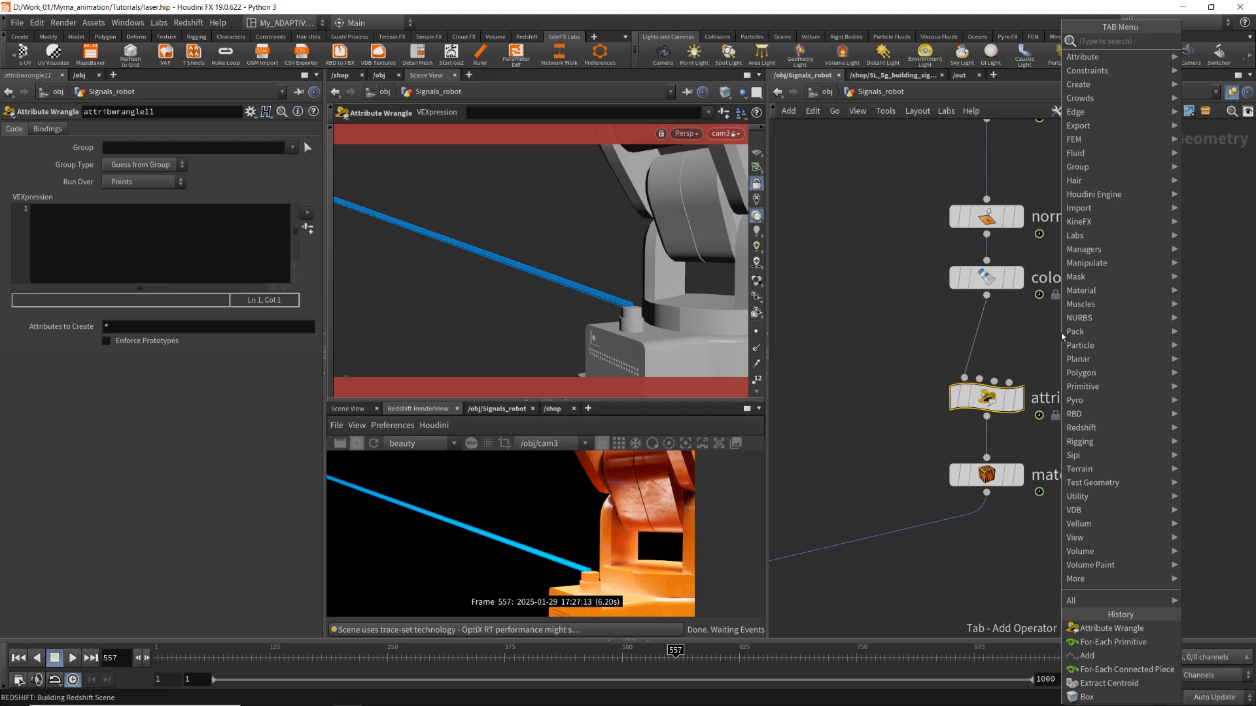
{"action": "type", "text": "ve"}
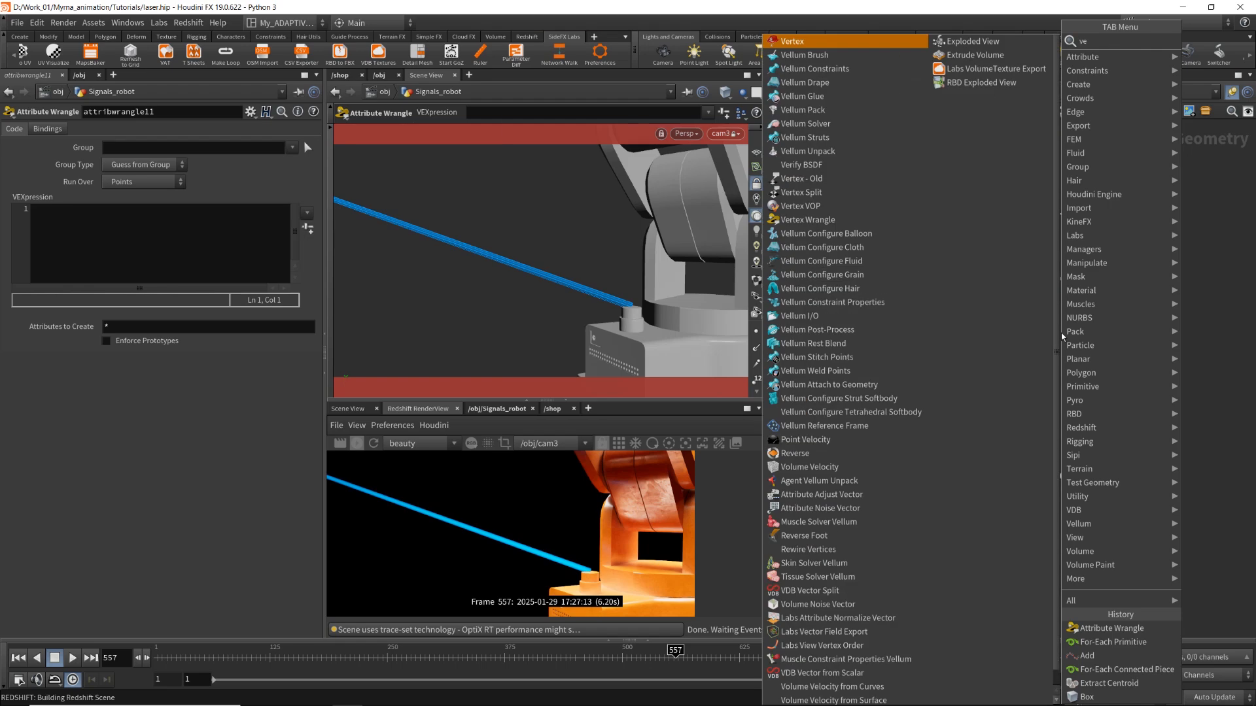
{"action": "type", "text": "l"}
{"action": "key", "text": "Down"}
{"action": "key", "text": "Down"}
{"action": "key", "text": "Down"}
{"action": "key", "text": "Down"}
{"action": "key", "text": "Down"}
{"action": "key", "text": "Down"}
{"action": "key", "text": "Down"}
{"action": "key", "text": "Down"}
{"action": "key", "text": "Down"}
{"action": "key", "text": "Down"}
{"action": "key", "text": "Down"}
{"action": "key", "text": "Down"}
{"action": "key", "text": "Down"}
{"action": "key", "text": "Down"}
{"action": "key", "text": "Down"}
{"action": "key", "text": "Down"}
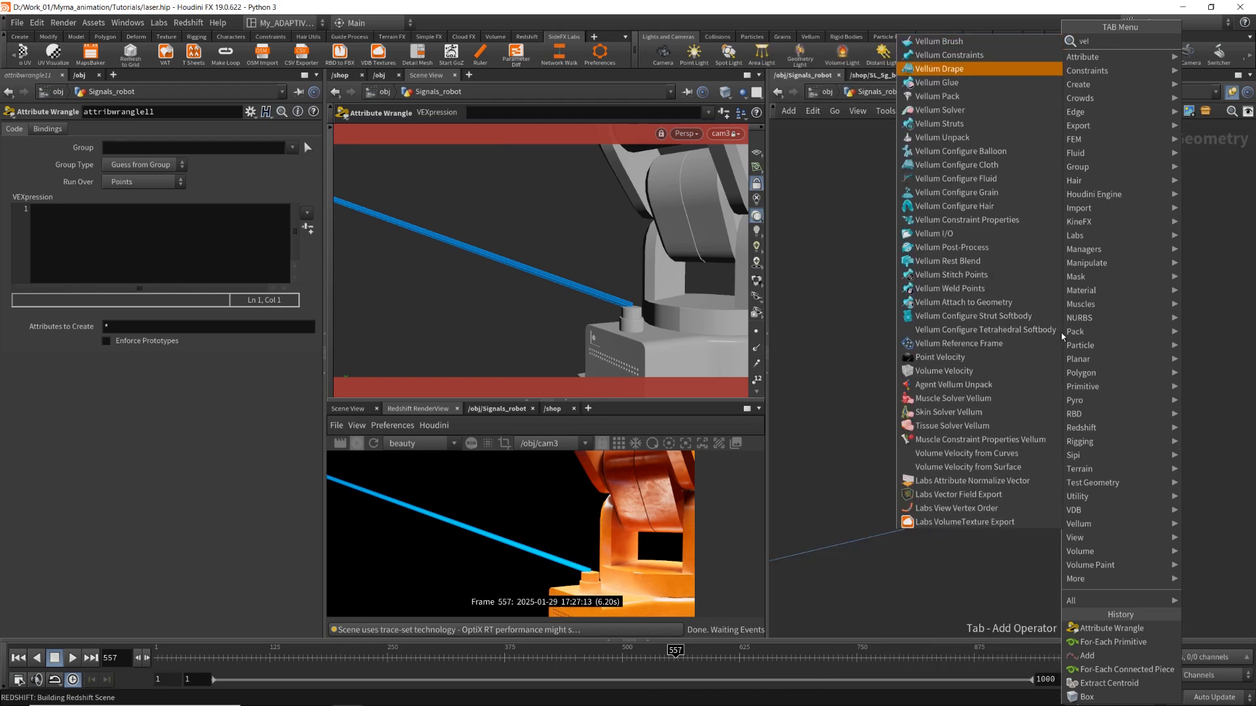
{"action": "key", "text": "Down"}
{"action": "key", "text": "Down"}
{"action": "key", "text": "Down"}
{"action": "key", "text": "Down"}
{"action": "key", "text": "Down"}
{"action": "key", "text": "Down"}
{"action": "key", "text": "Down"}
{"action": "key", "text": "Return"}
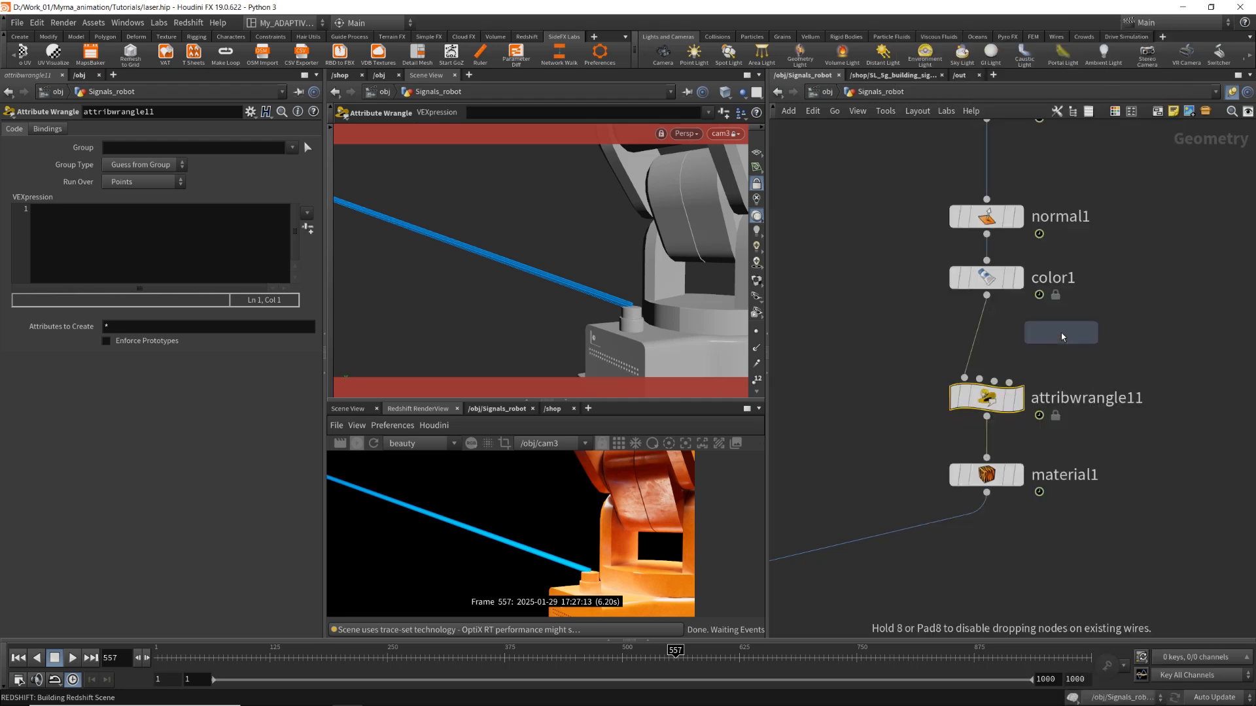
{"action": "left_click", "coordinate": [970, 348]}
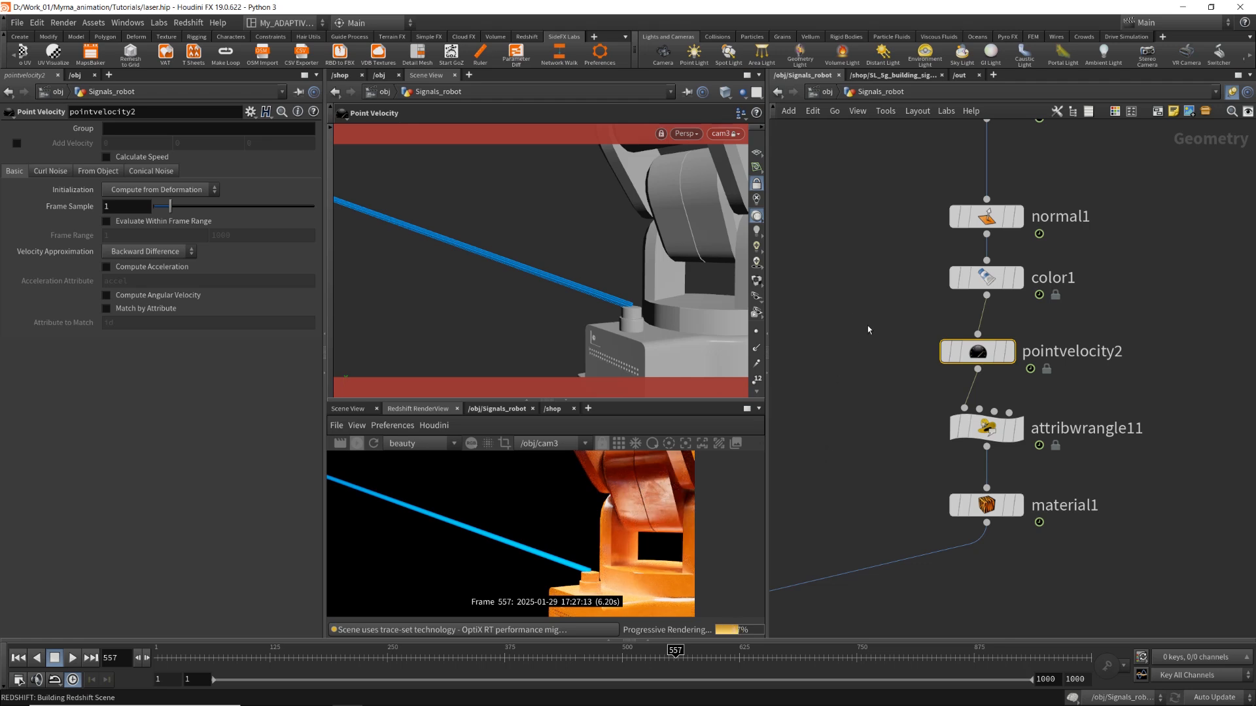
Show the geometry spreadsheet for the Point Velocity node, sort its points by v[x] and go to frame 411.
{"action": "middle_click_drag", "start_coordinate": [845, 378], "coordinate": [883, 356]}
{"action": "middle_click", "coordinate": [1009, 332]}
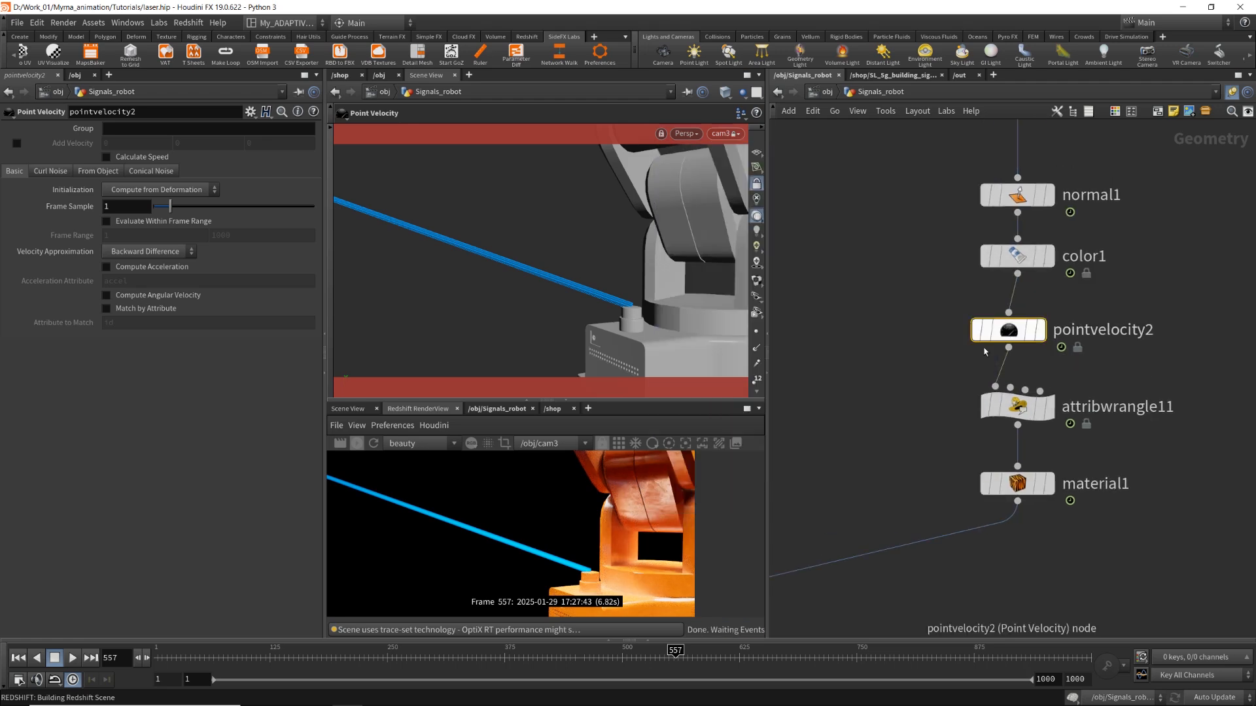
{"action": "left_click", "coordinate": [547, 640]}
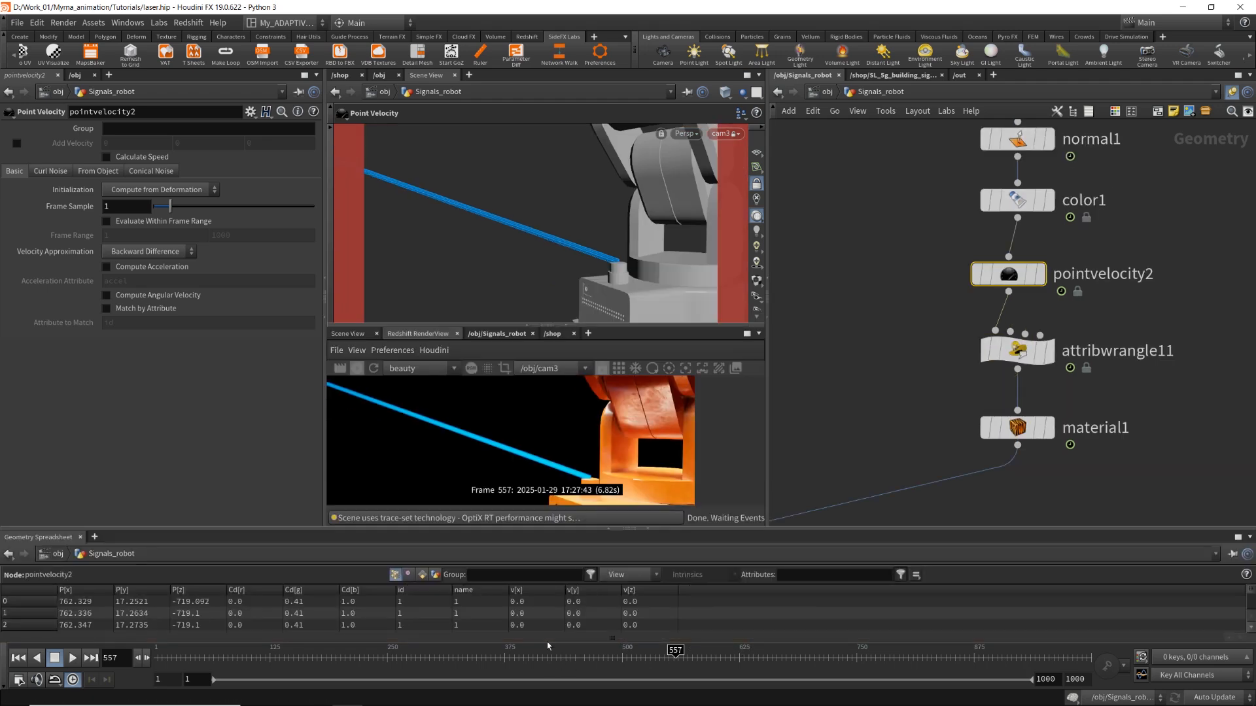
{"action": "left_click", "coordinate": [539, 590]}
{"action": "left_click_drag", "start_coordinate": [667, 652], "coordinate": [539, 653]}
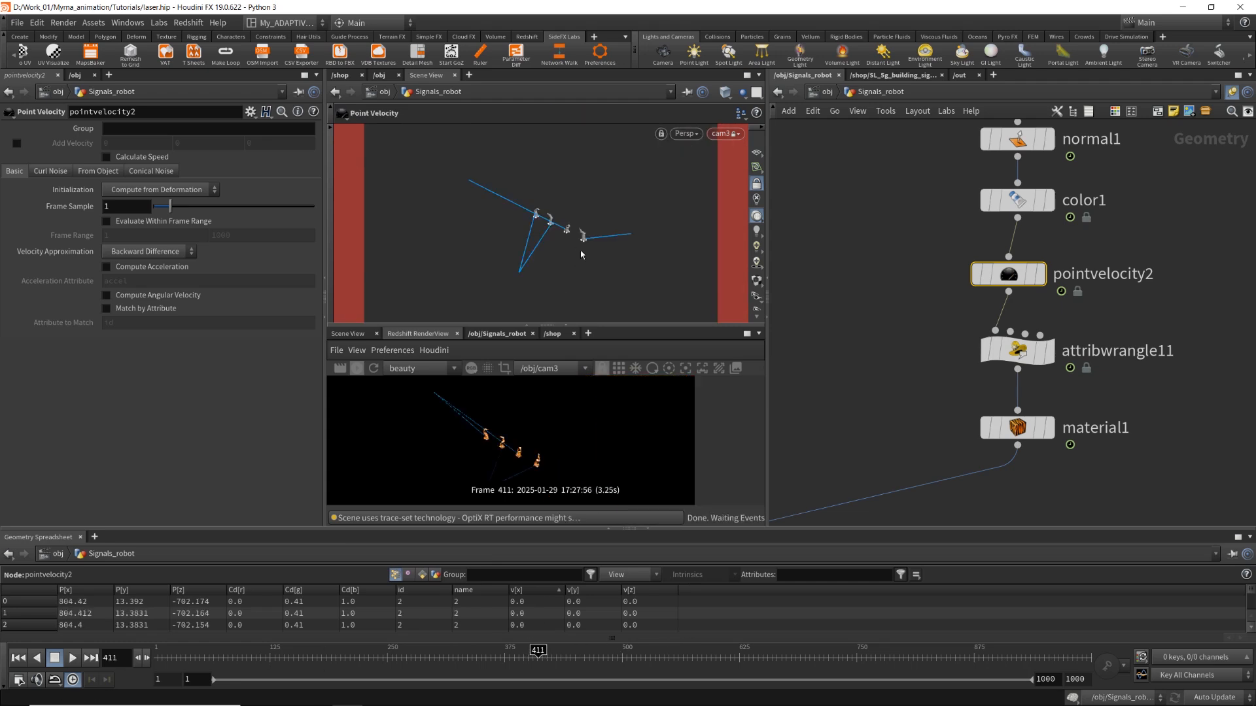
Examine a laser beam up close at its robot base and check the sorted v[y] values at frame 411.
{"action": "key", "text": "Escape"}
{"action": "left_click_drag", "start_coordinate": [579, 250], "coordinate": [530, 248]}
{"action": "scroll", "coordinate": [565, 258], "scroll_direction": "up", "scroll_amount": 5}
{"action": "scroll", "coordinate": [548, 248], "scroll_direction": "up", "scroll_amount": 6}
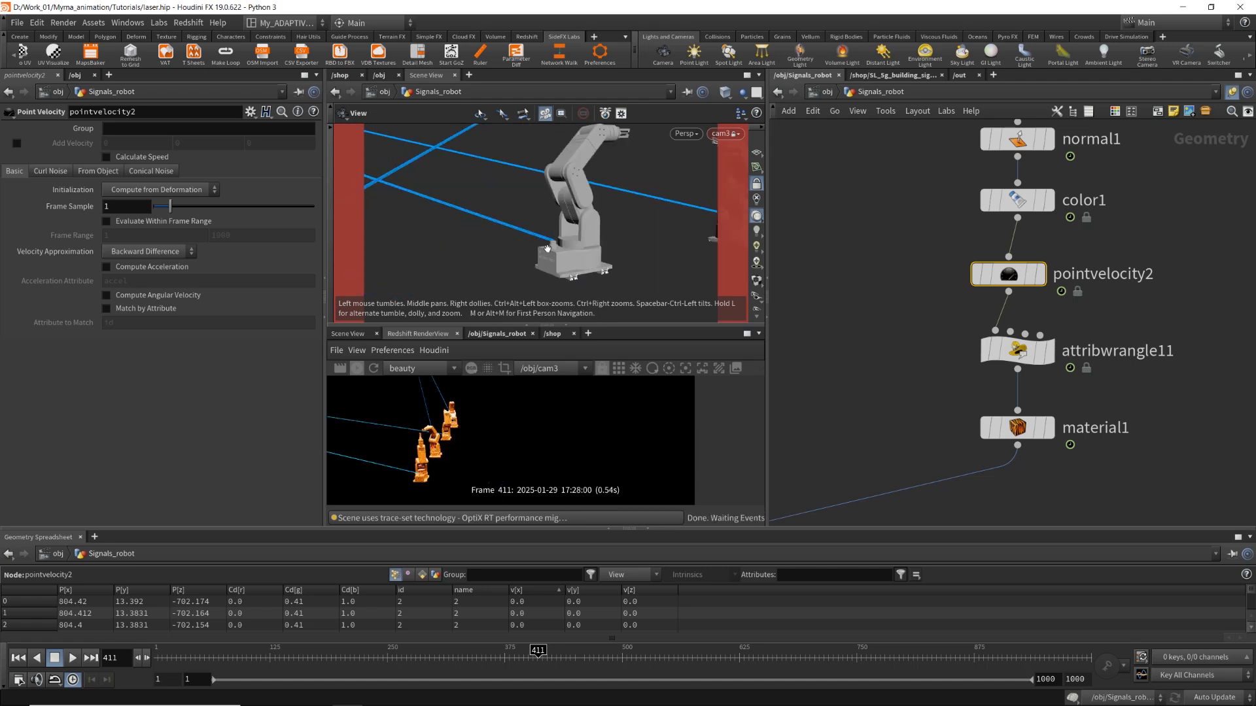
{"action": "scroll", "coordinate": [569, 247], "scroll_direction": "up", "scroll_amount": 5}
{"action": "scroll", "coordinate": [569, 246], "scroll_direction": "down", "scroll_amount": 2}
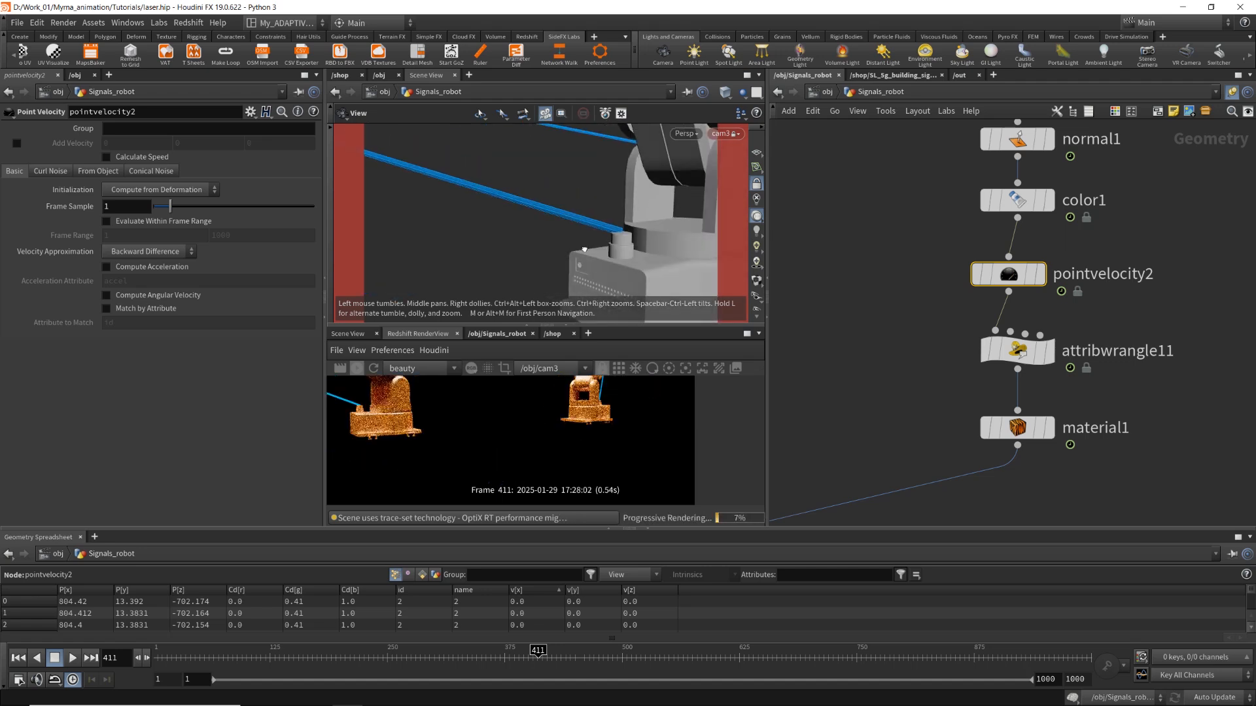
{"action": "left_click_drag", "start_coordinate": [584, 249], "coordinate": [589, 266], "text": "alt"}
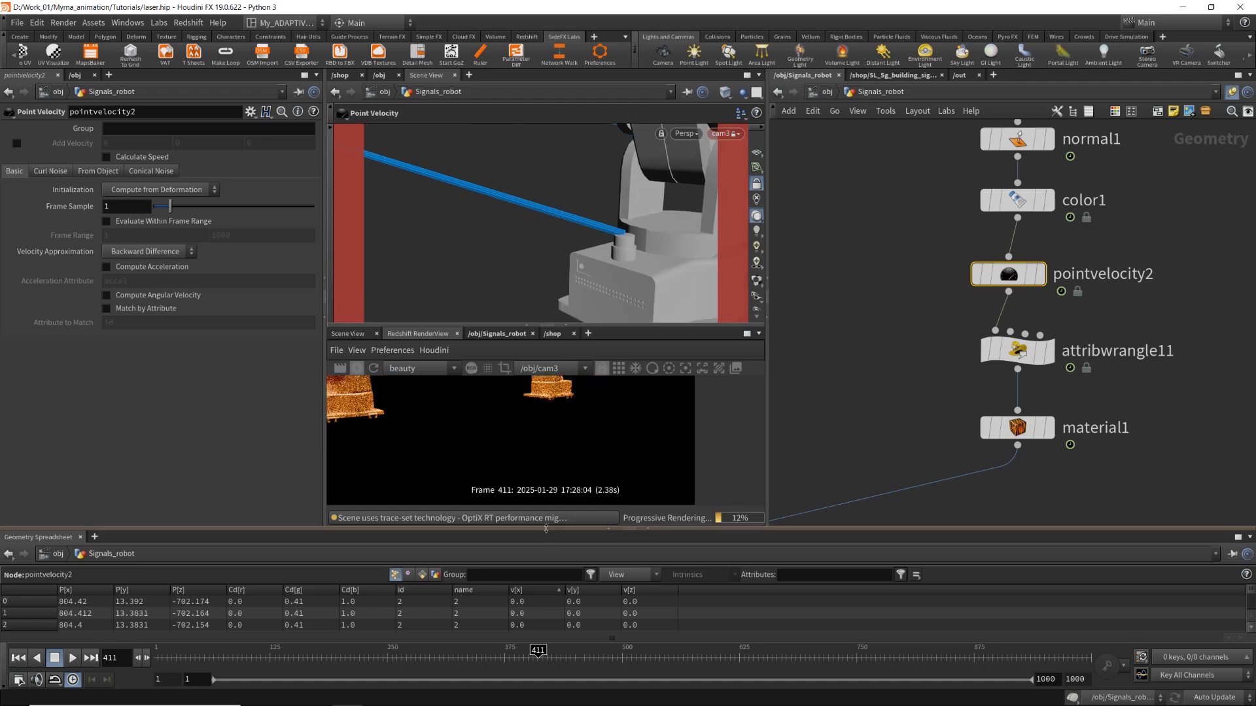
{"action": "left_click", "coordinate": [585, 590]}
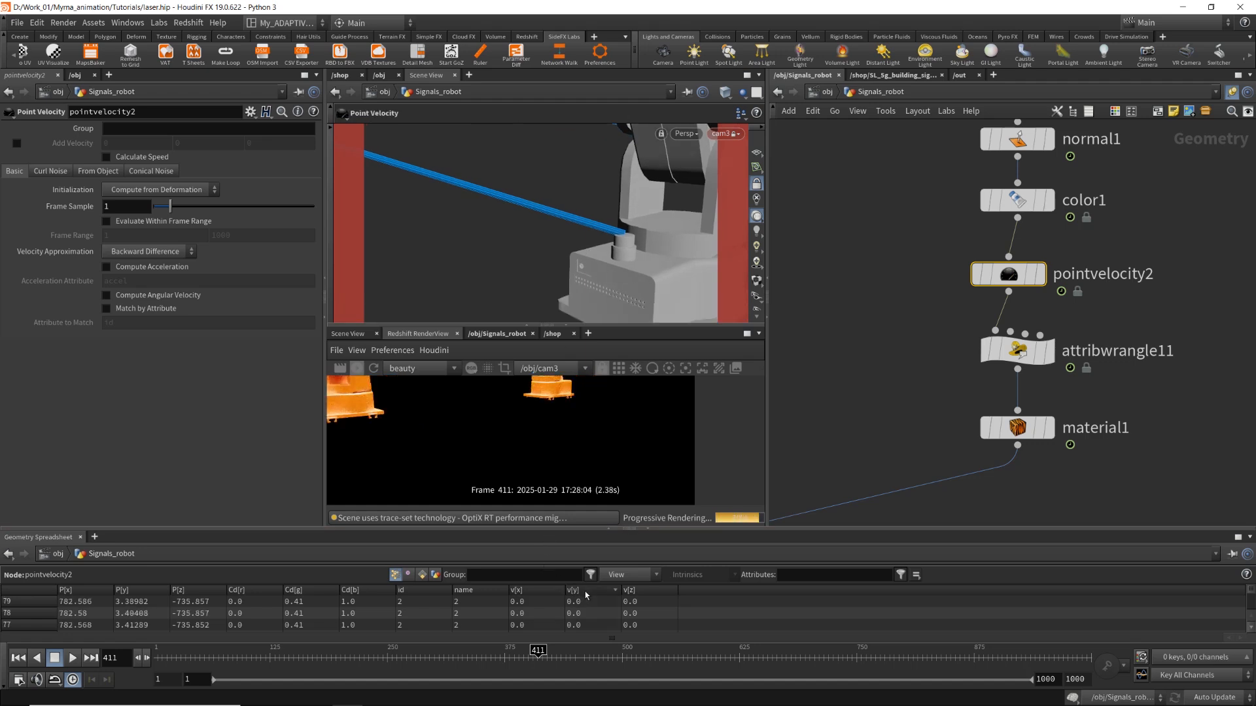
{"action": "left_click", "coordinate": [585, 591]}
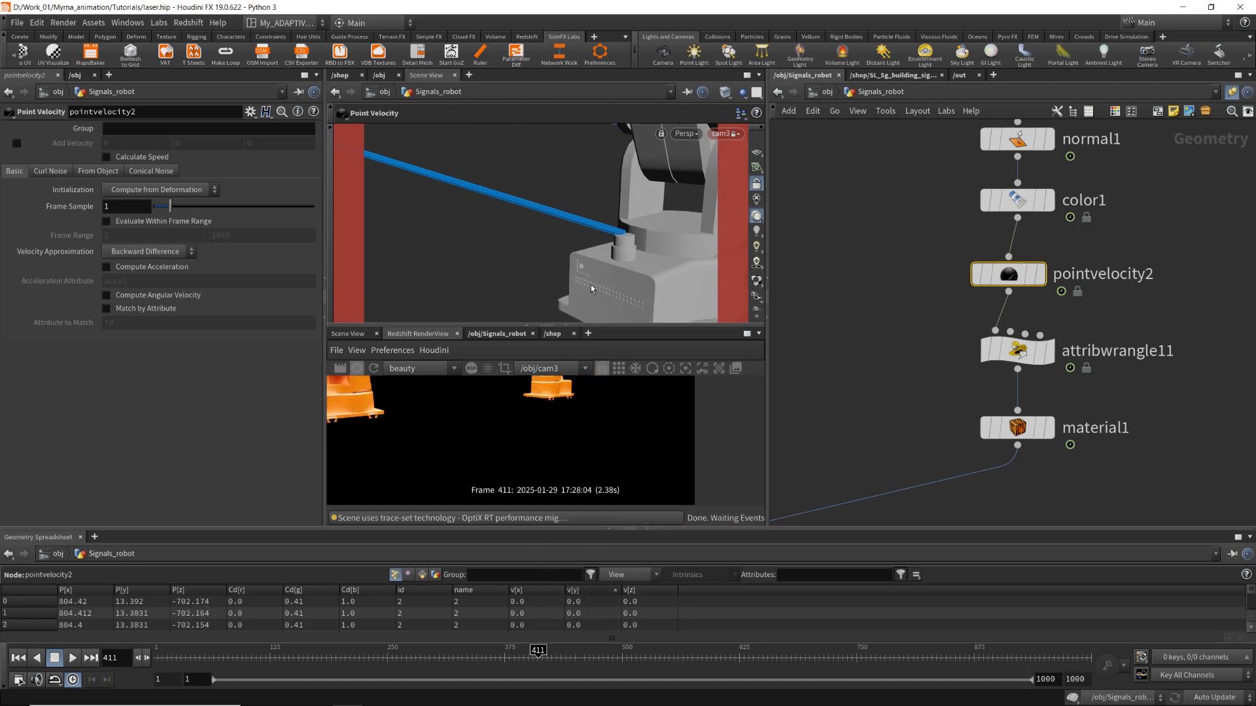
Go to frame 309, examine the beams near a robot base up close and sort the points by v[x].
{"action": "left_click", "coordinate": [442, 656]}
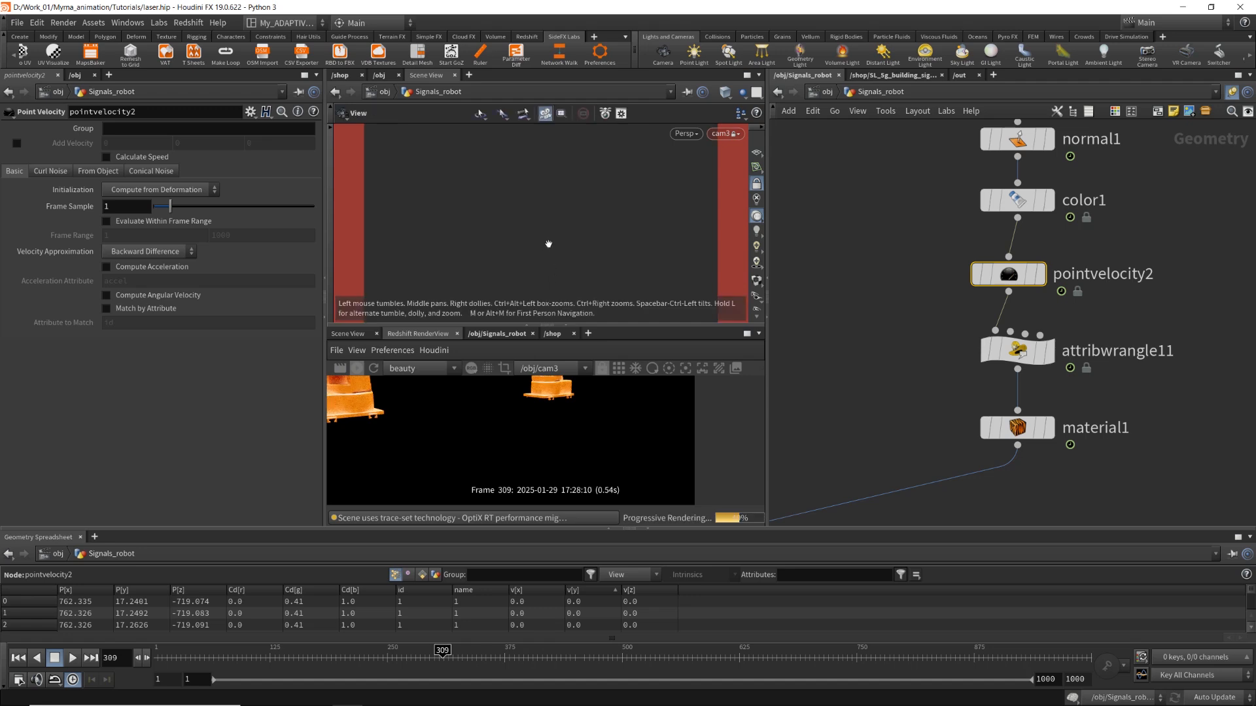
{"action": "key", "text": "Escape"}
{"action": "left_click_drag", "start_coordinate": [549, 247], "coordinate": [634, 246]}
{"action": "scroll", "coordinate": [500, 250], "scroll_direction": "up", "scroll_amount": 10}
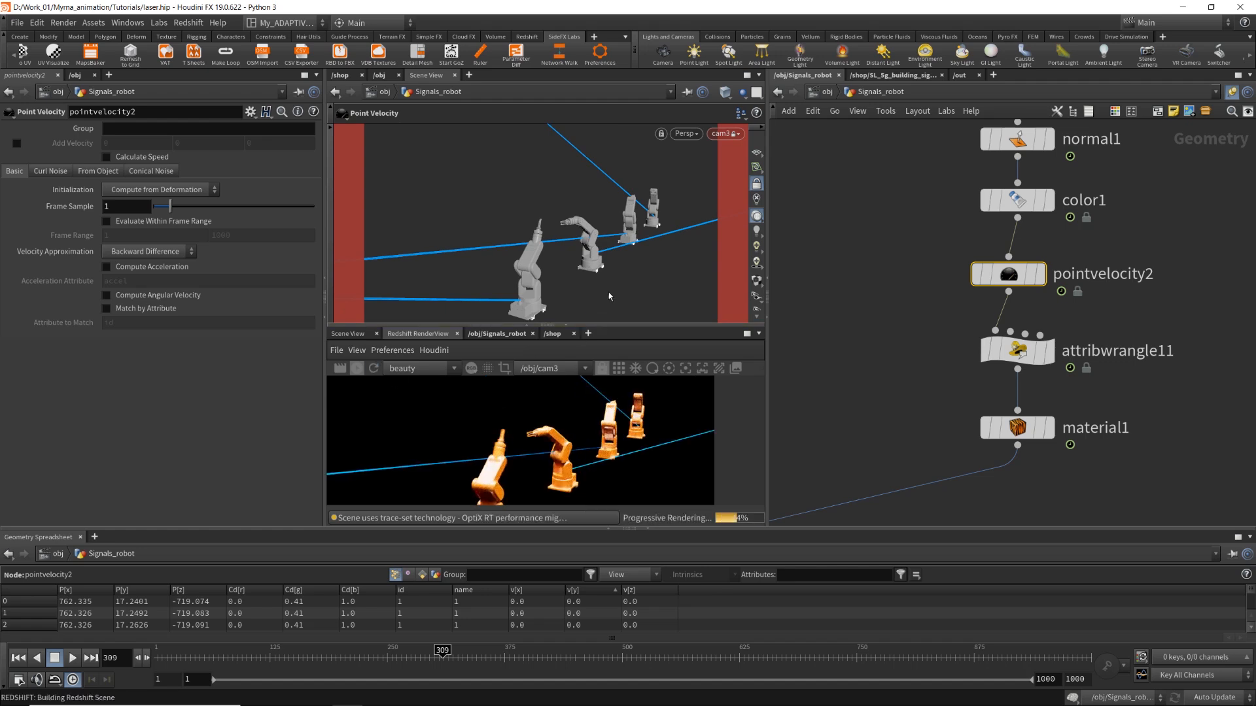
{"action": "scroll", "coordinate": [598, 252], "scroll_direction": "up", "scroll_amount": 8, "text": "alt"}
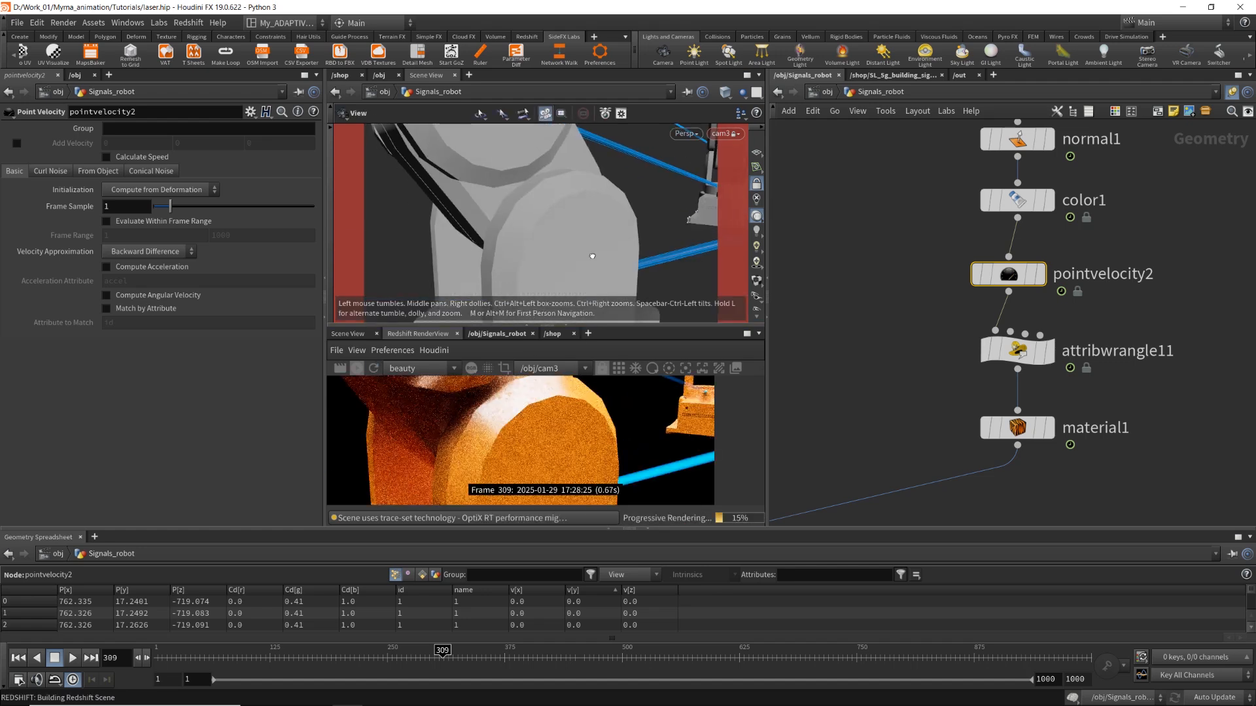
{"action": "middle_click_drag", "start_coordinate": [648, 268], "coordinate": [594, 248], "text": "alt"}
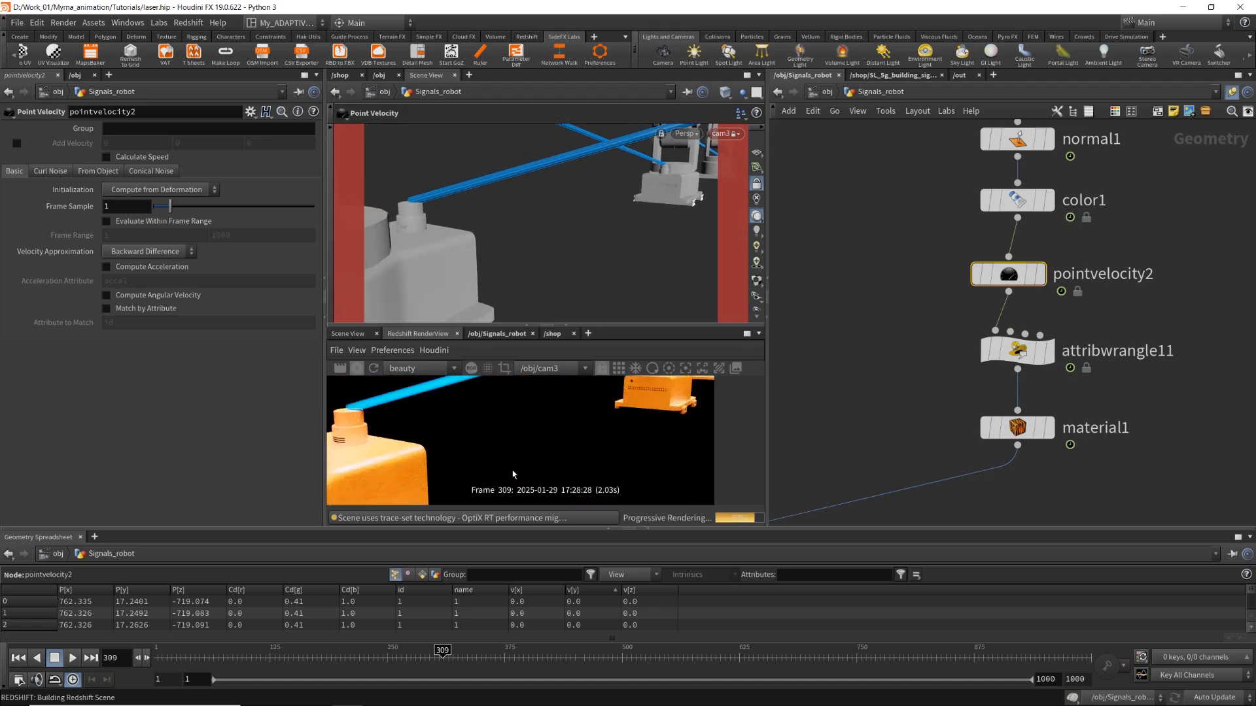
{"action": "left_click", "coordinate": [548, 591]}
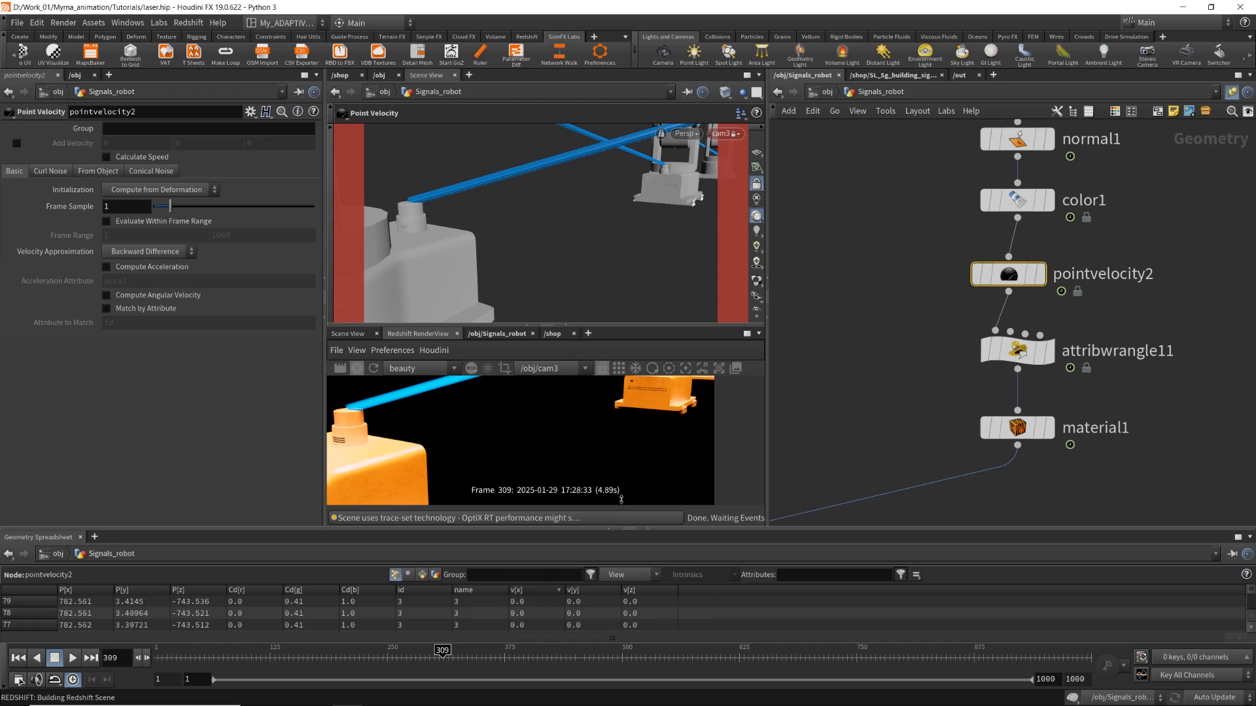
Sort the points by v[z], go to frame 296 and check the sorted v[y] velocities of the moving beams.
{"action": "scroll", "coordinate": [887, 394], "scroll_direction": "down", "scroll_amount": 2}
{"action": "scroll", "coordinate": [886, 395], "scroll_direction": "down", "scroll_amount": 3}
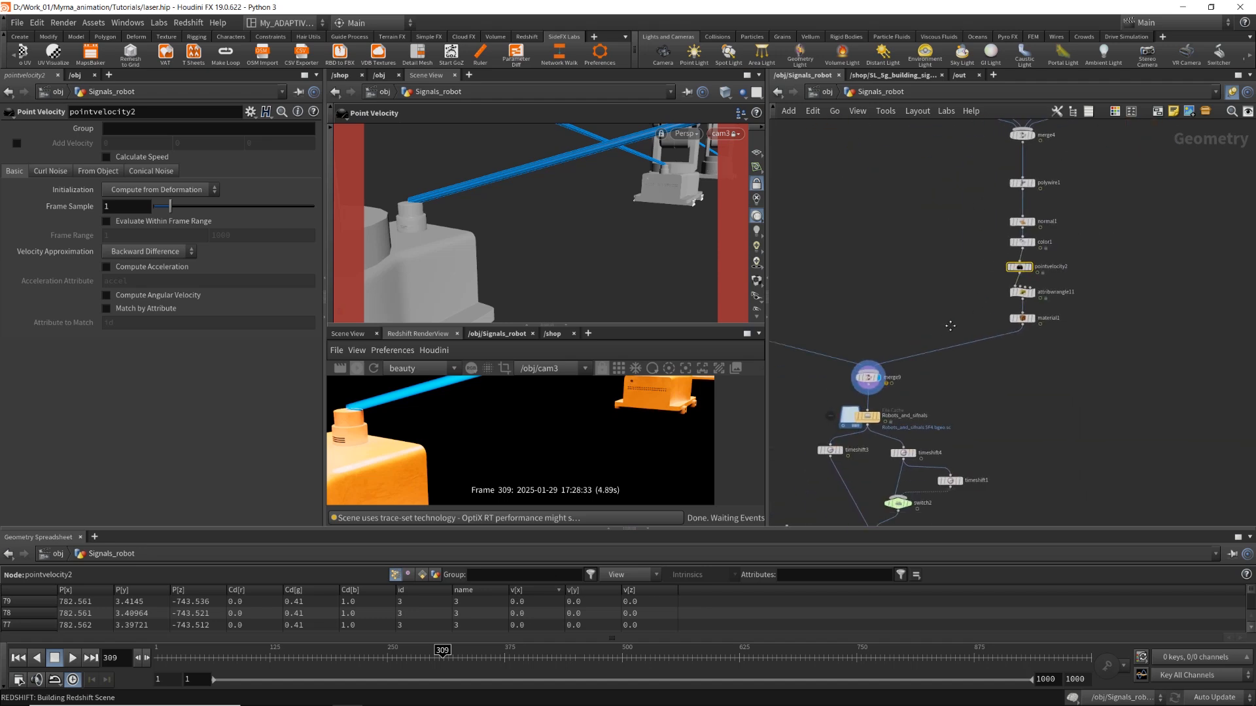
{"action": "middle_click_drag", "start_coordinate": [950, 327], "coordinate": [961, 341]}
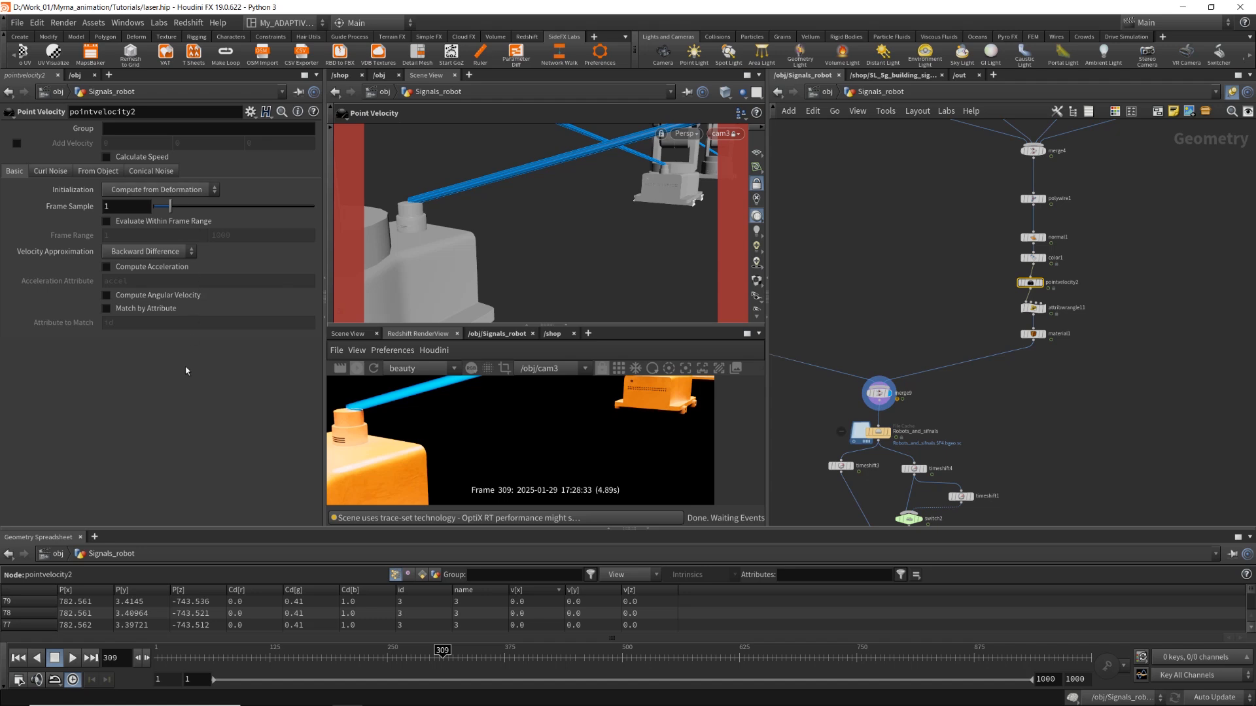
{"action": "left_click", "coordinate": [646, 592]}
{"action": "left_click_drag", "start_coordinate": [442, 653], "coordinate": [430, 653]}
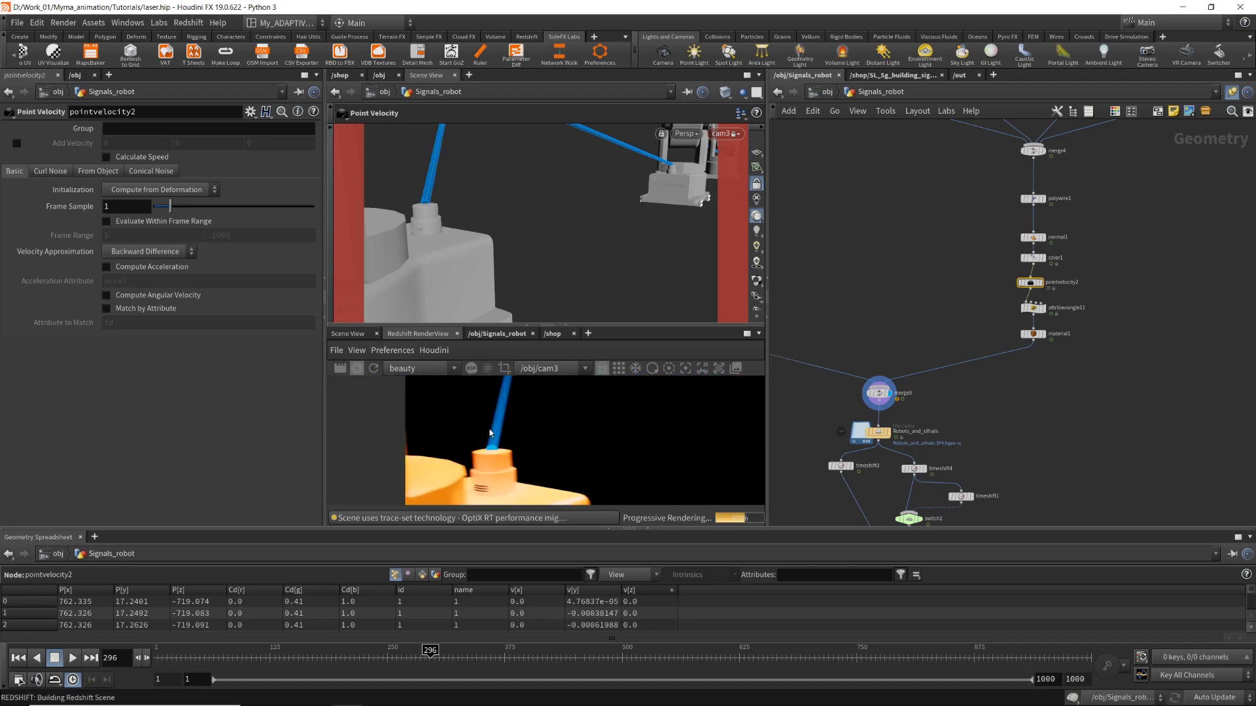
{"action": "left_click", "coordinate": [576, 594]}
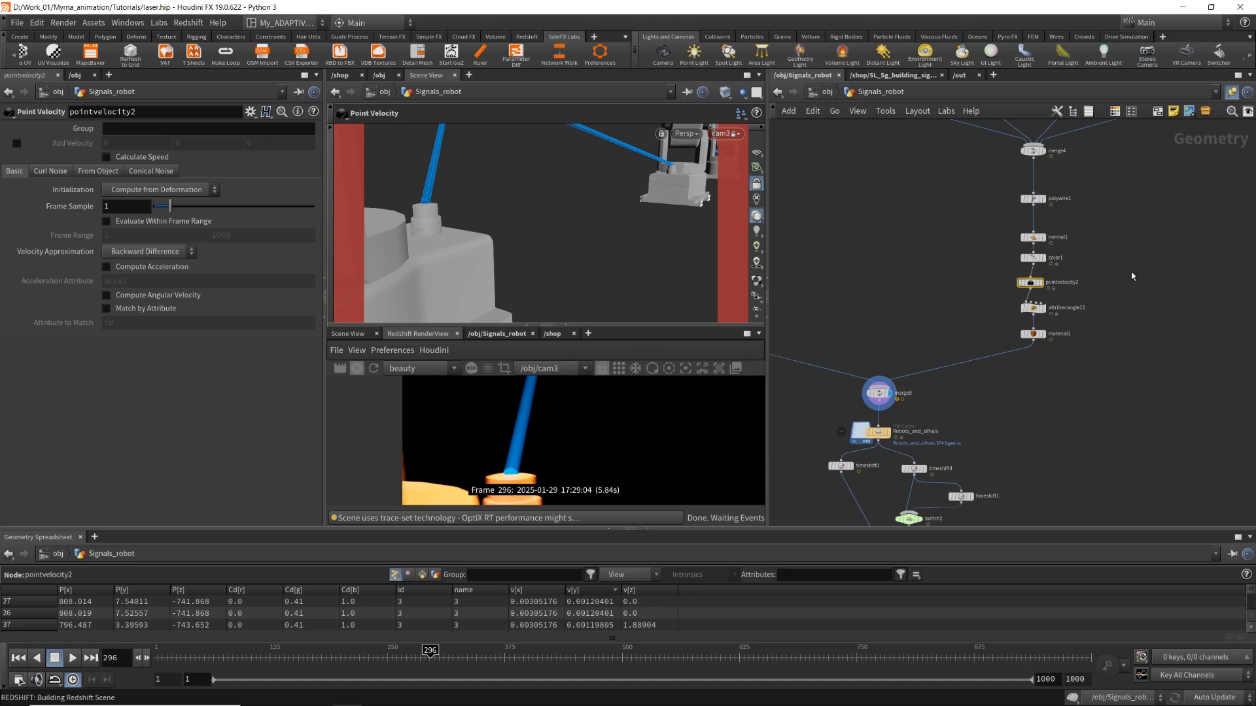
Enter the VEX expression @v = @v + @N; in attribwrangle11 to add the normals to the beam velocities.
{"action": "scroll", "coordinate": [1037, 329], "scroll_direction": "up", "scroll_amount": 5}
{"action": "left_click", "coordinate": [1033, 308]}
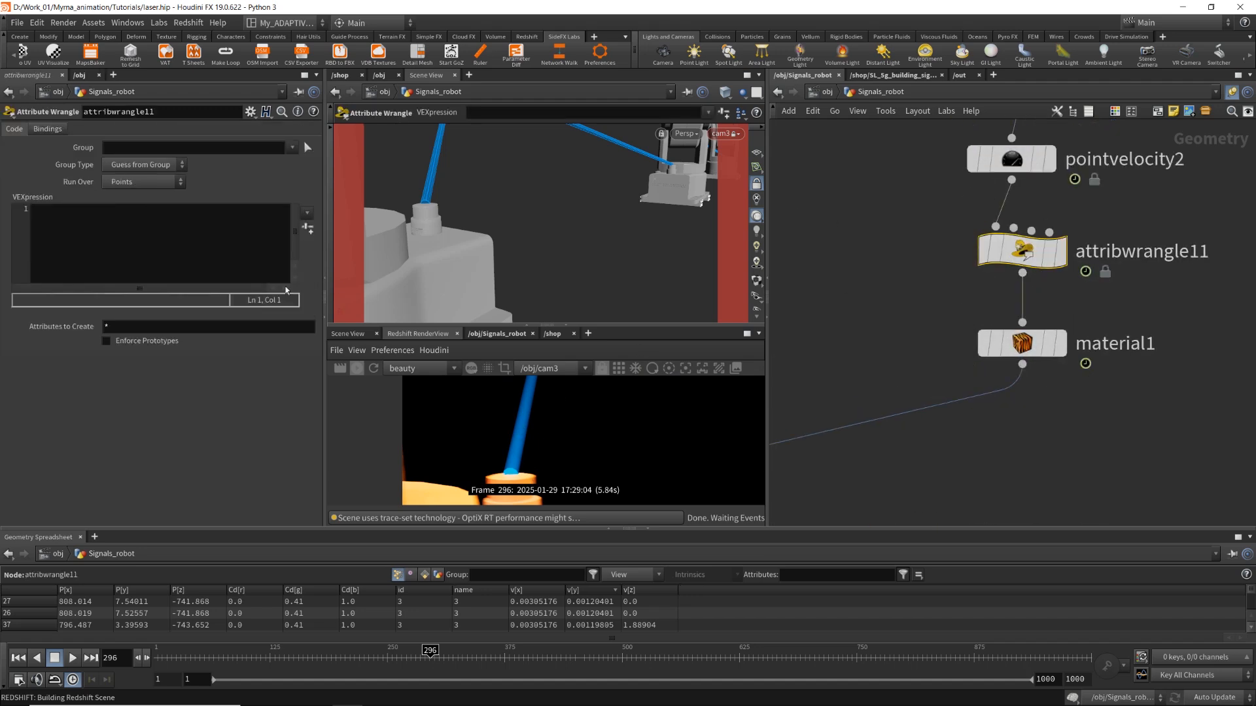
{"action": "left_click", "coordinate": [155, 239]}
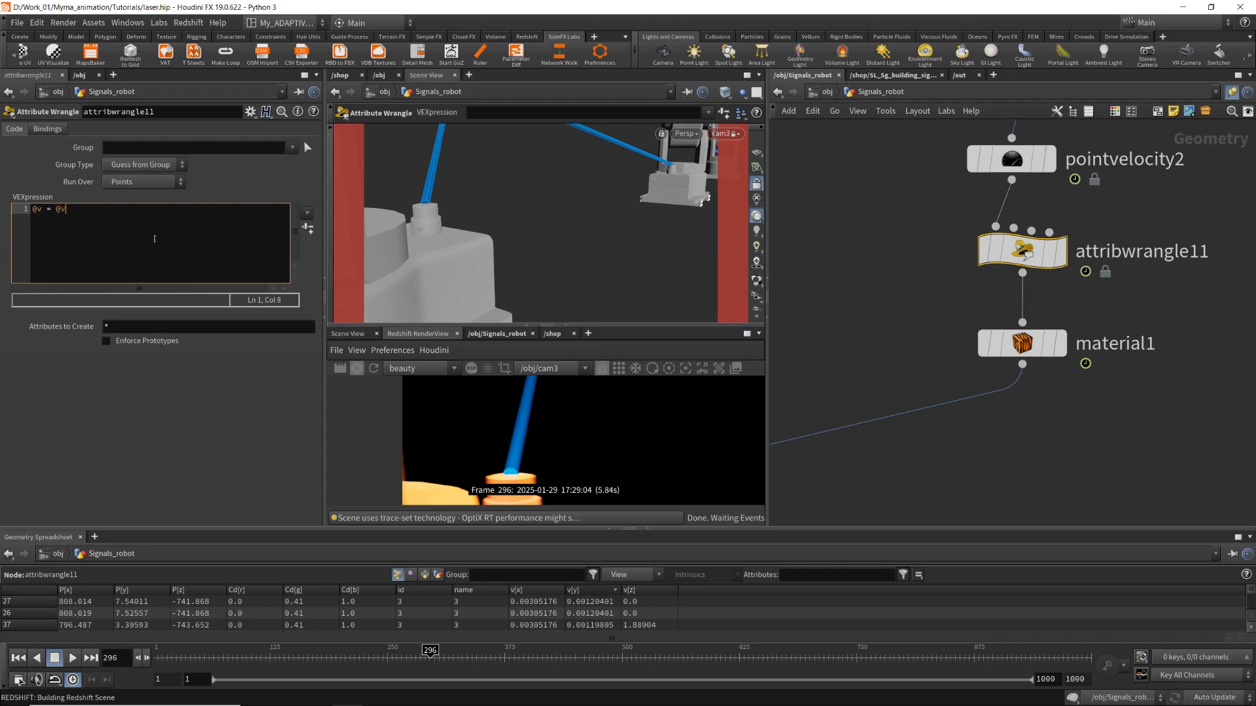
{"action": "type", "text": "+ @N"}
{"action": "type", "text": ";"}
{"action": "key", "text": "ctrl+Return"}
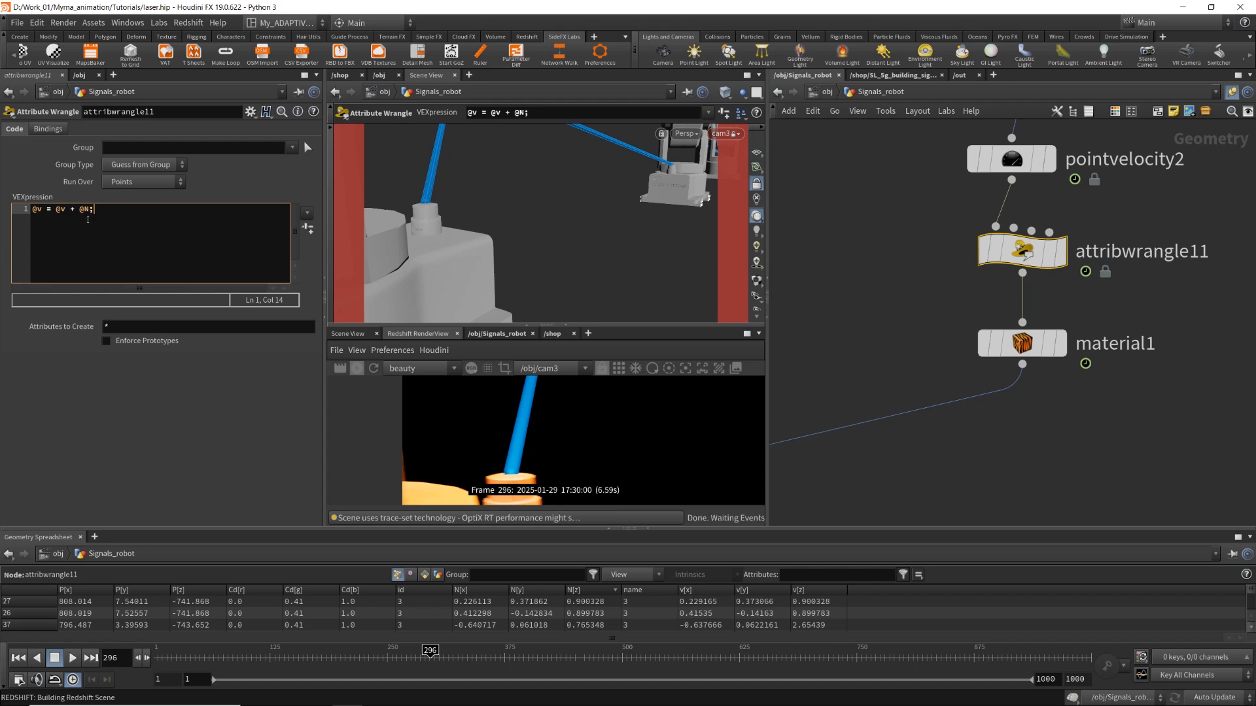
Sort the attribwrangle11 points by v[x] and check their velocity values in the geometry spreadsheet.
{"action": "left_click", "coordinate": [709, 594]}
{"action": "left_click", "coordinate": [720, 594]}
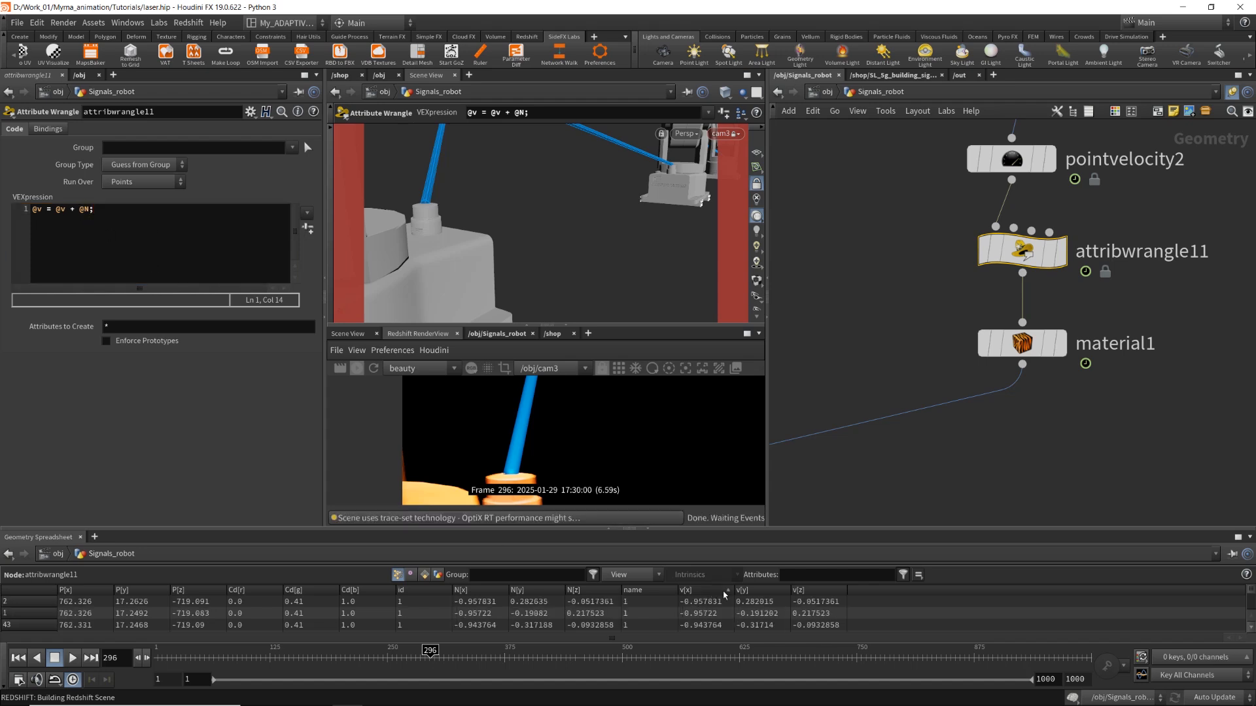
{"action": "left_click", "coordinate": [767, 594]}
{"action": "left_click", "coordinate": [701, 594]}
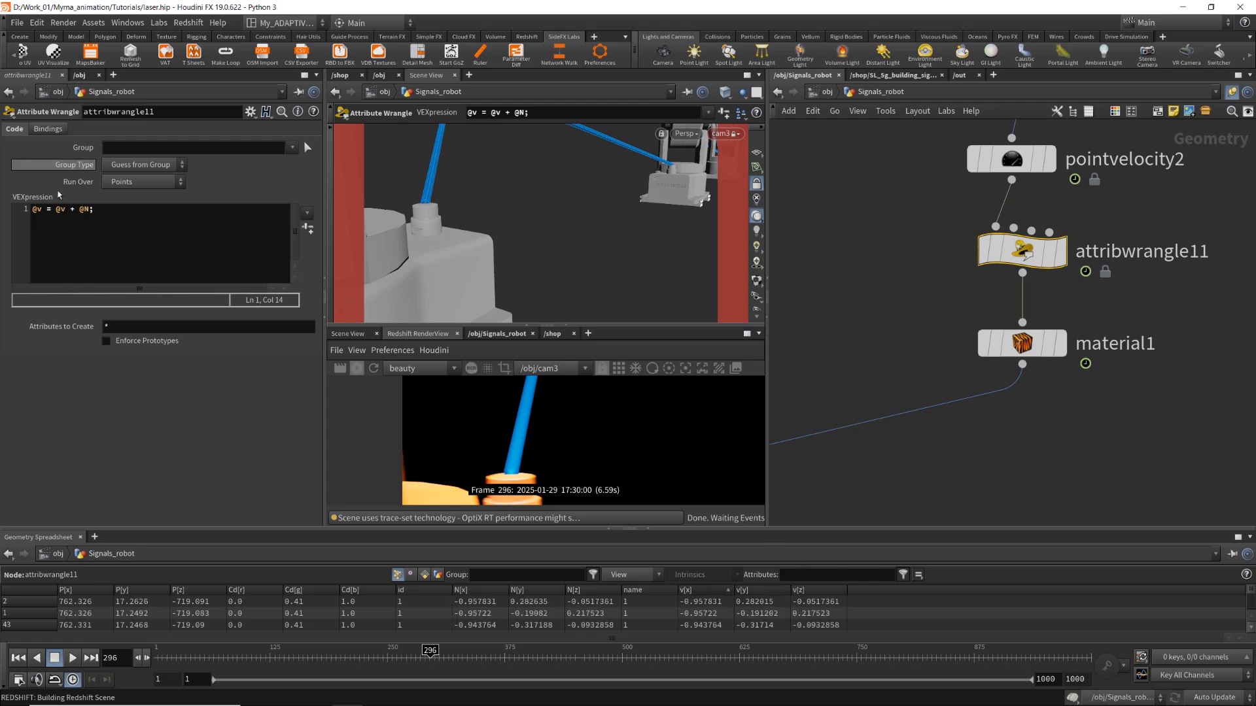
Multiply the normals by 20 in attribwrangle11, making the expression @v = @v + @N*20;.
{"action": "left_click", "coordinate": [95, 224]}
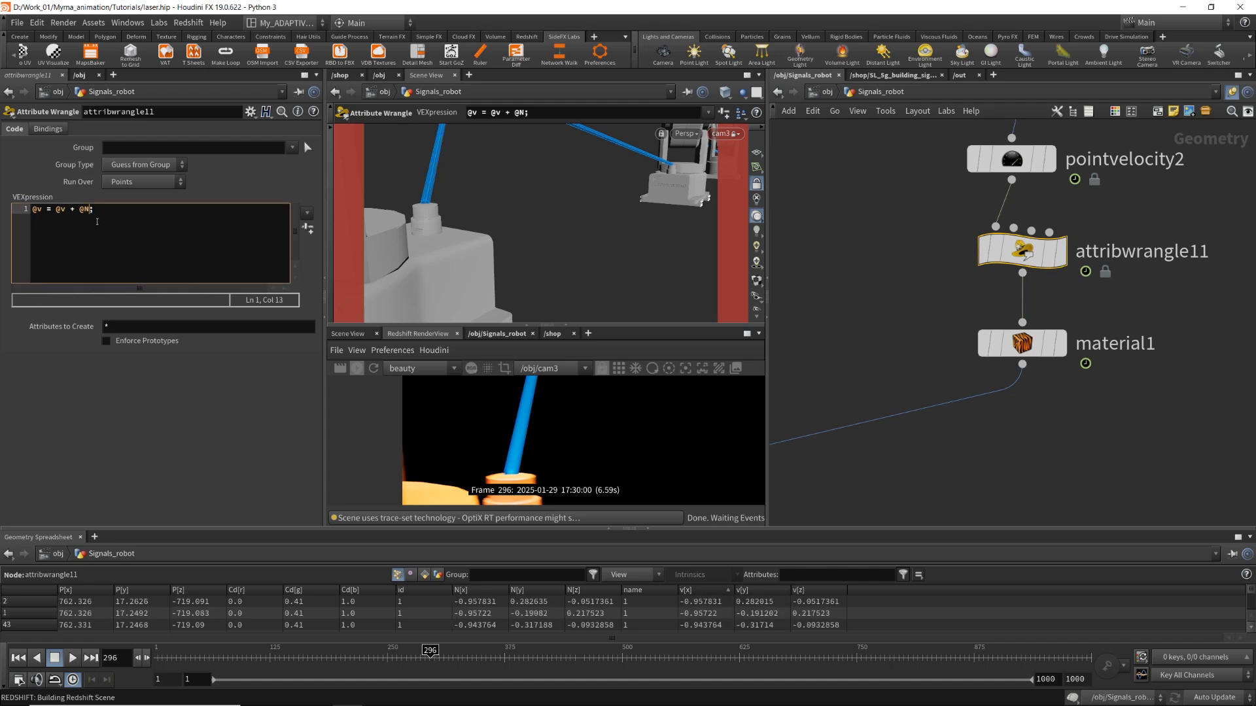
{"action": "type", "text": "*2"}
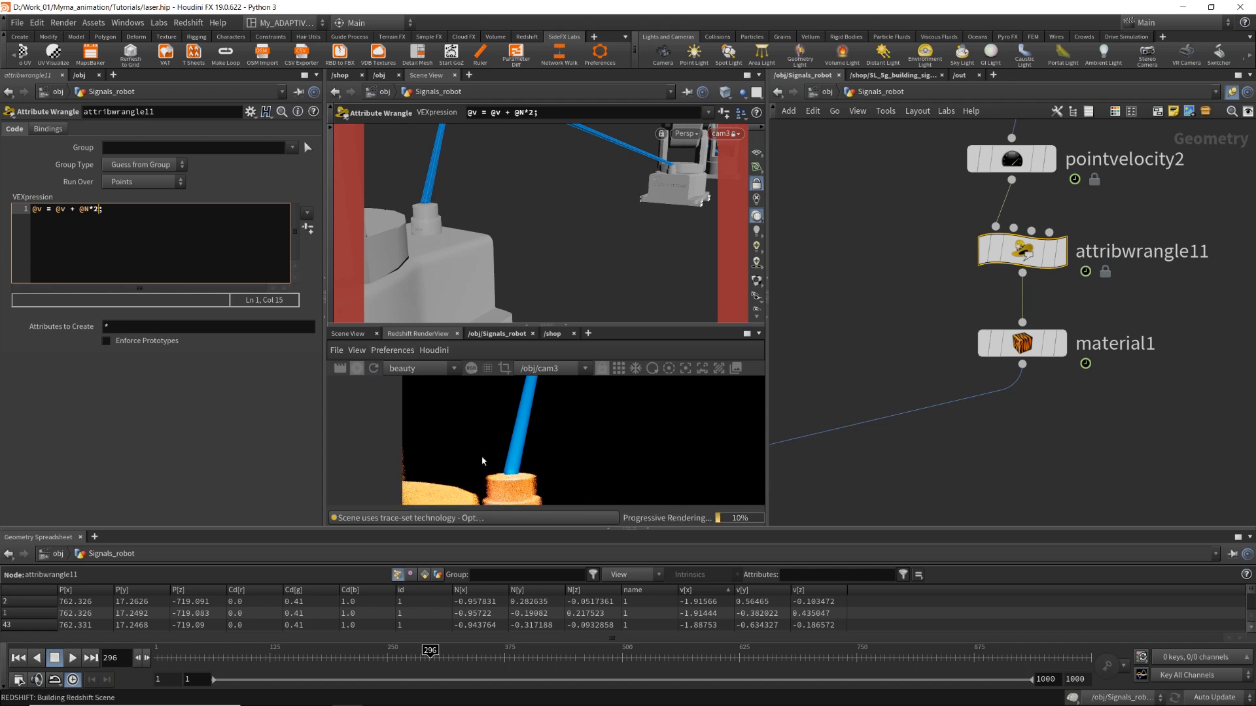
{"action": "type", "text": "0"}
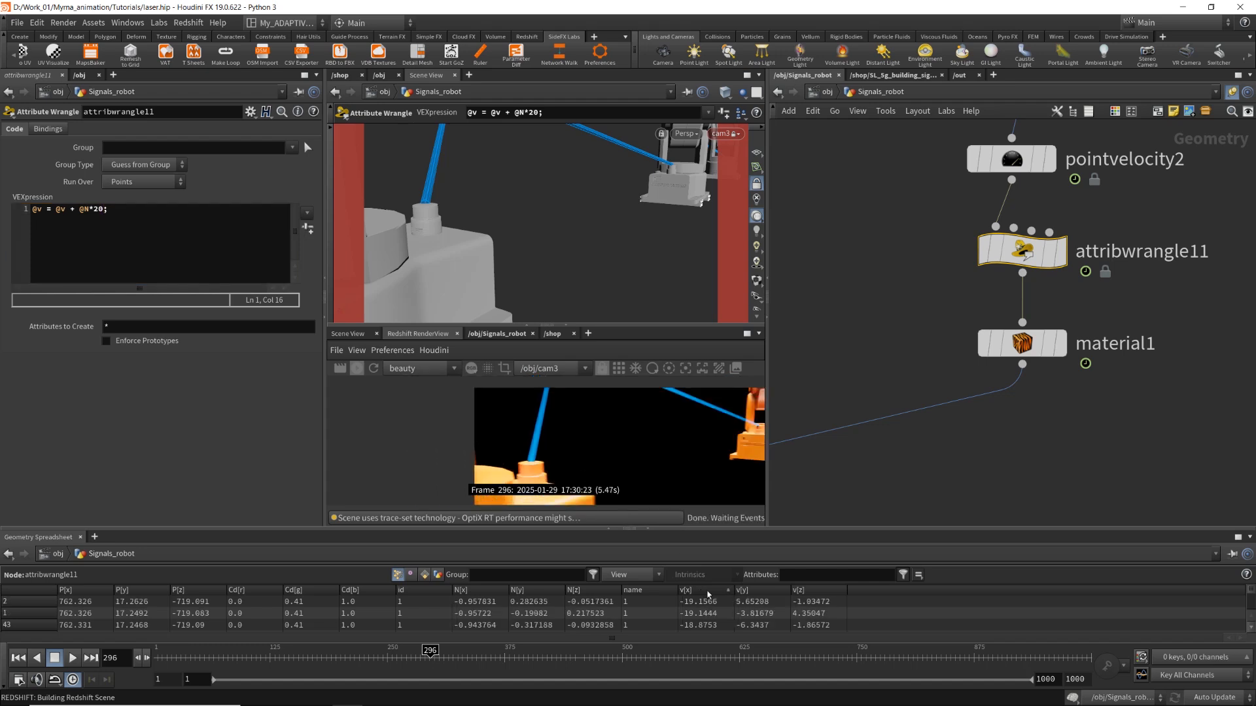
{"action": "scroll", "coordinate": [975, 443], "scroll_direction": "down", "scroll_amount": 5}
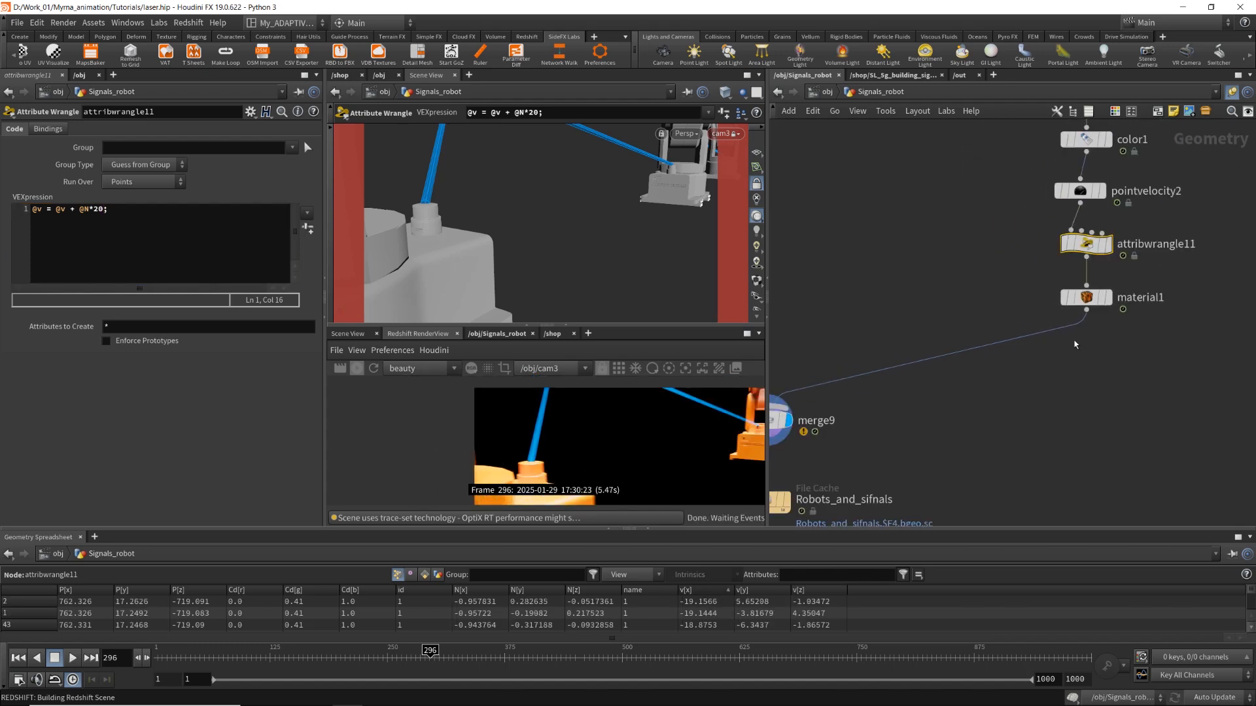
Enable Mesh Deformations Blur From Velocity Attribute for the Signals_robot object and inspect the blurred beam in an enlarged render view.
{"action": "key", "text": "u"}
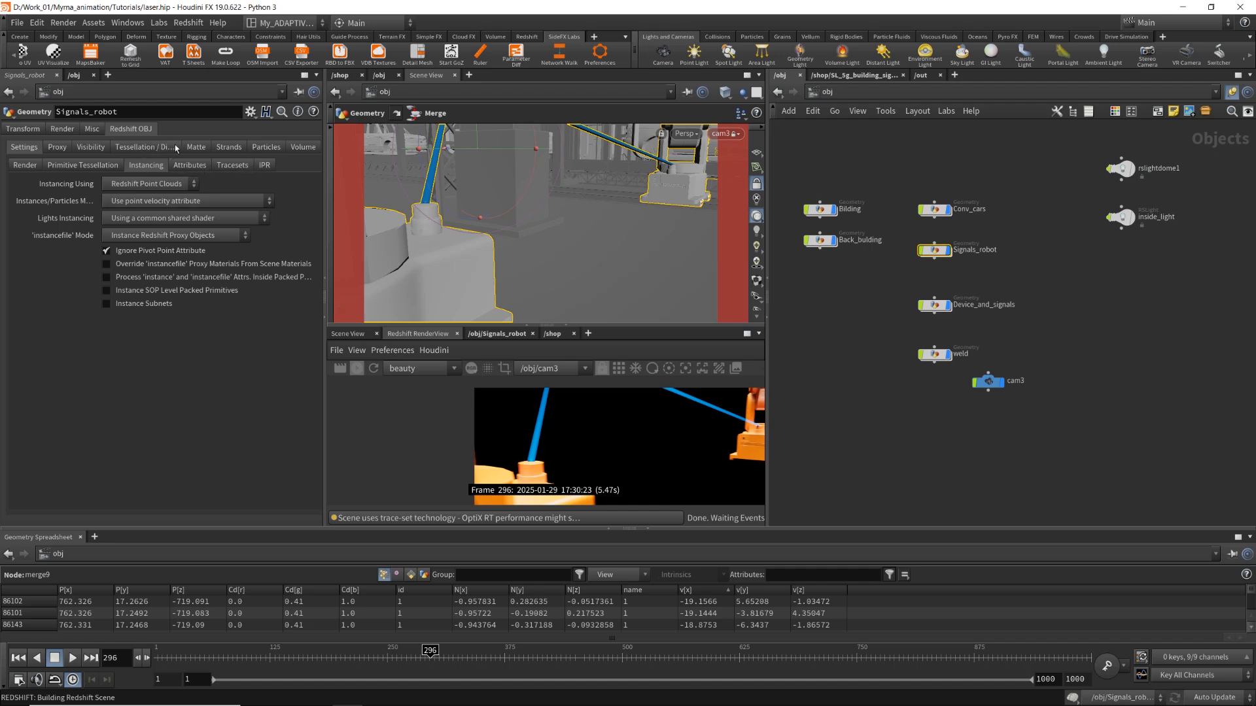
{"action": "left_click", "coordinate": [13, 167]}
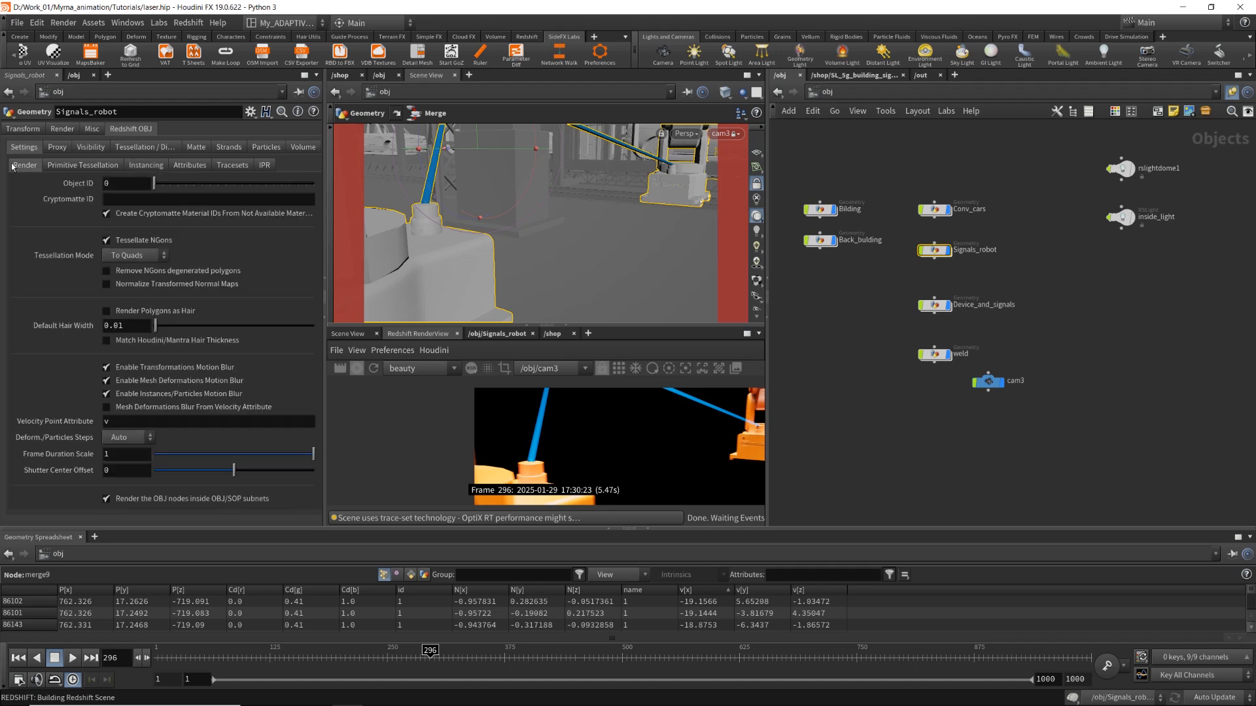
{"action": "left_click", "coordinate": [167, 407]}
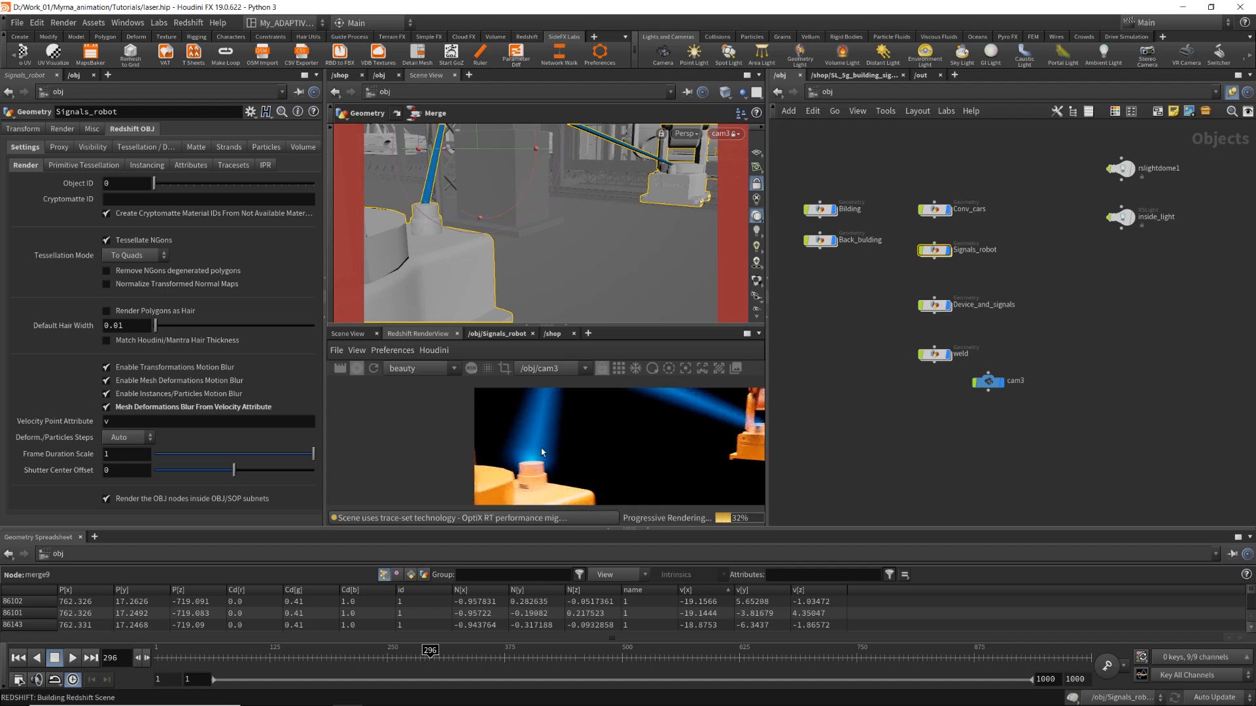
{"action": "left_click", "coordinate": [647, 529]}
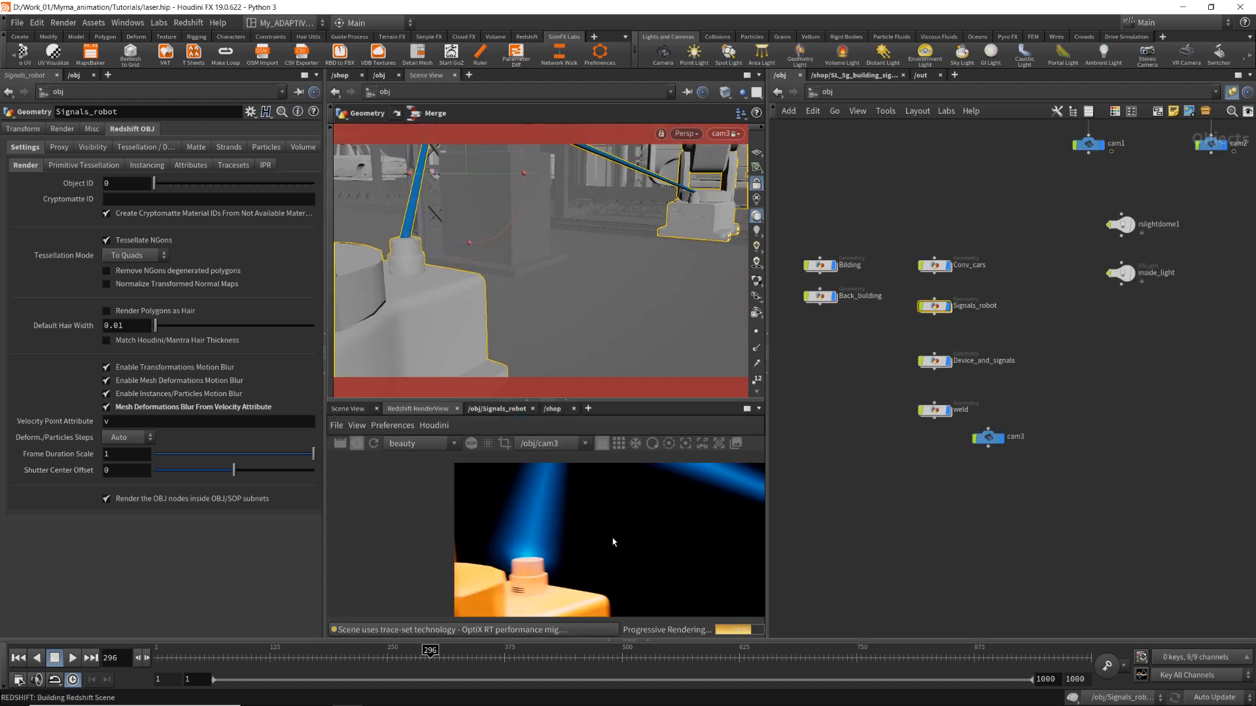
{"action": "scroll", "coordinate": [582, 540], "scroll_direction": "down", "scroll_amount": 2}
{"action": "scroll", "coordinate": [584, 541], "scroll_direction": "up", "scroll_amount": 4}
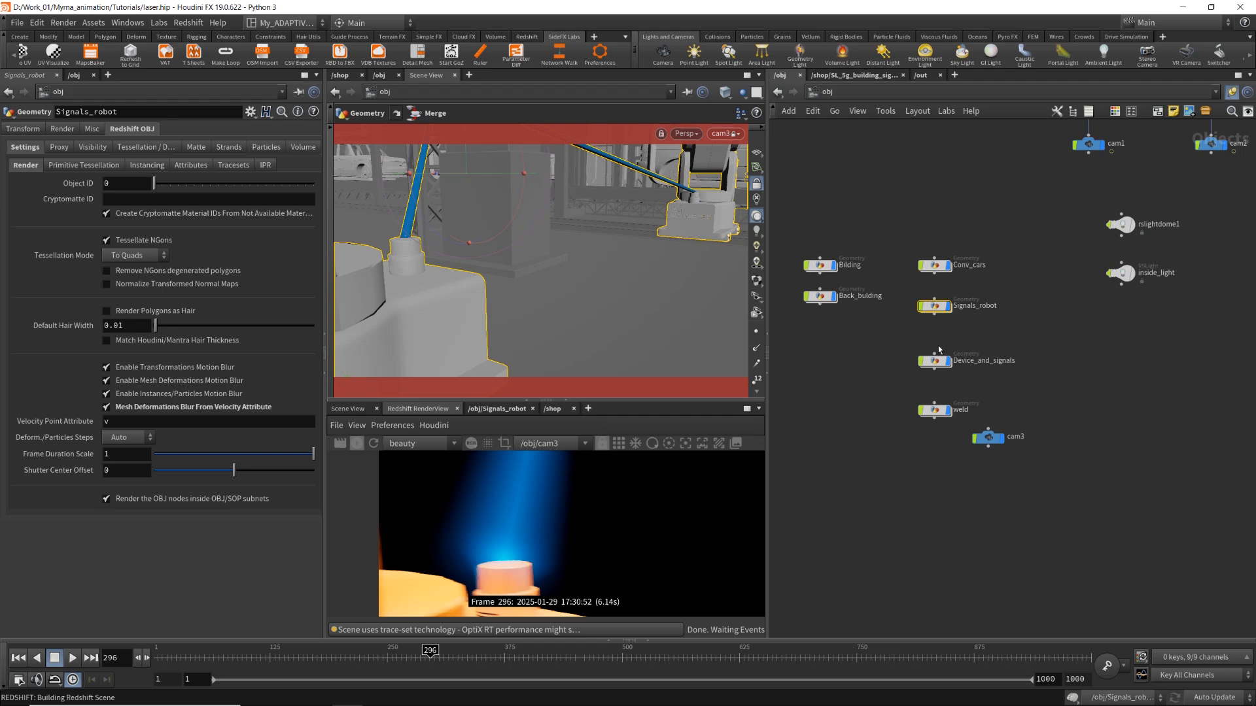
Set the normal multiplier in the Signals_robot wrangle attribwrangle11 to 10 and inspect the blur on both beams.
{"action": "double_click", "coordinate": [935, 306]}
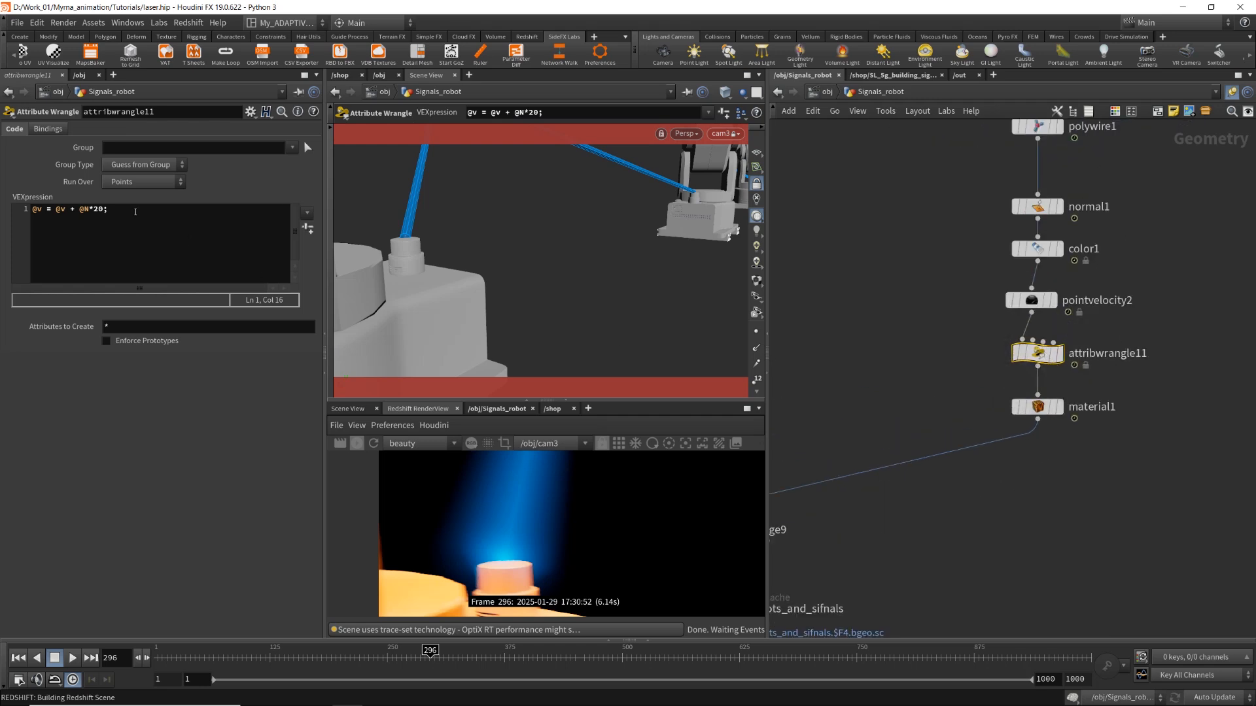
{"action": "double_click", "coordinate": [98, 210]}
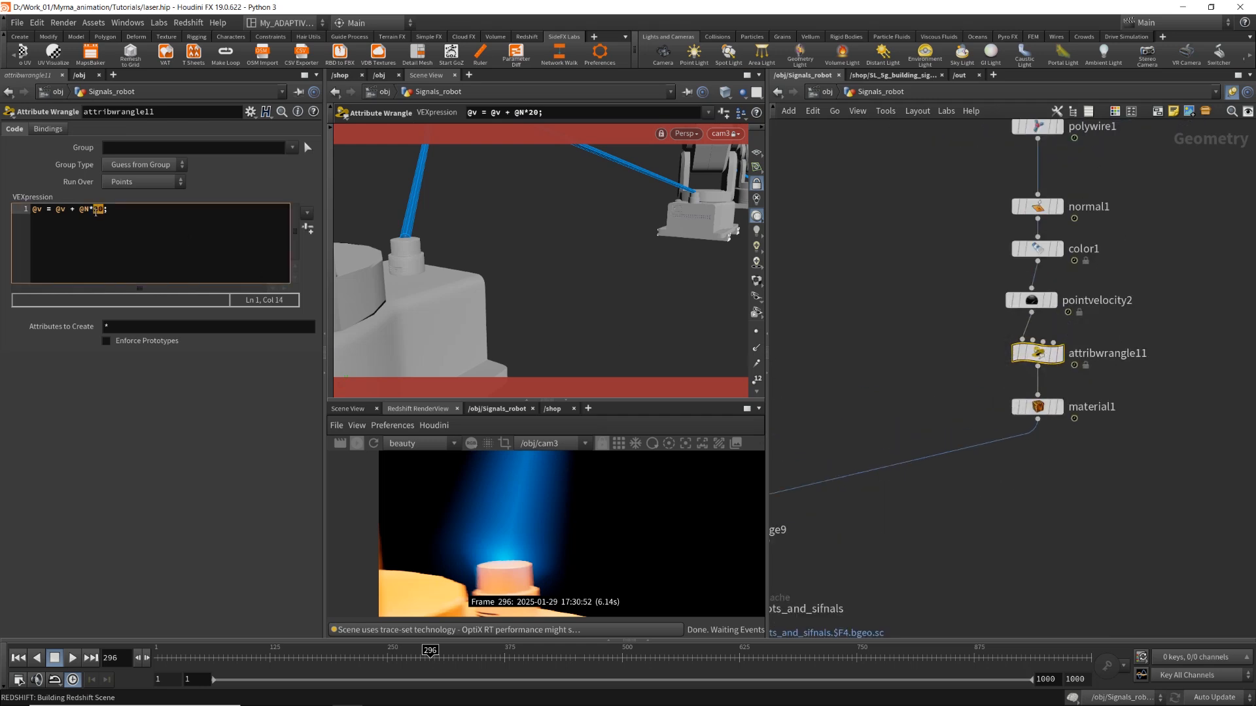
{"action": "type", "text": "10"}
{"action": "key", "text": "Return"}
{"action": "key", "text": "BackSpace"}
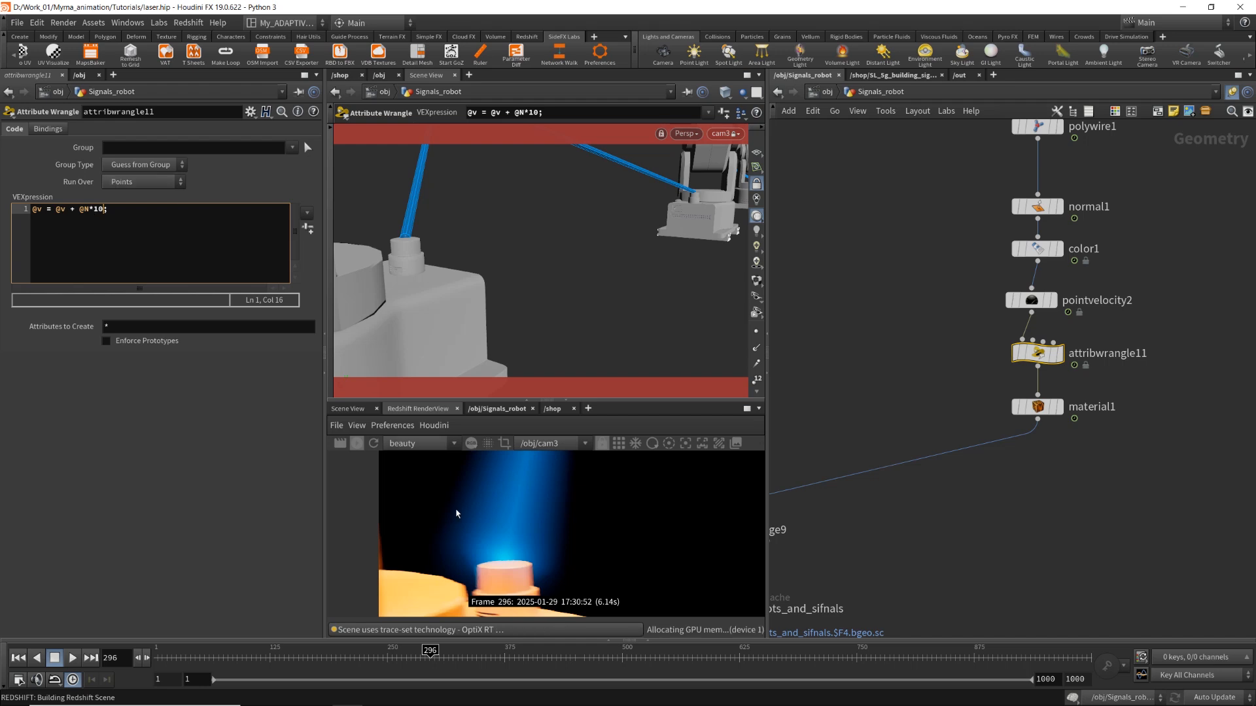
{"action": "scroll", "coordinate": [586, 538], "scroll_direction": "down", "scroll_amount": 7}
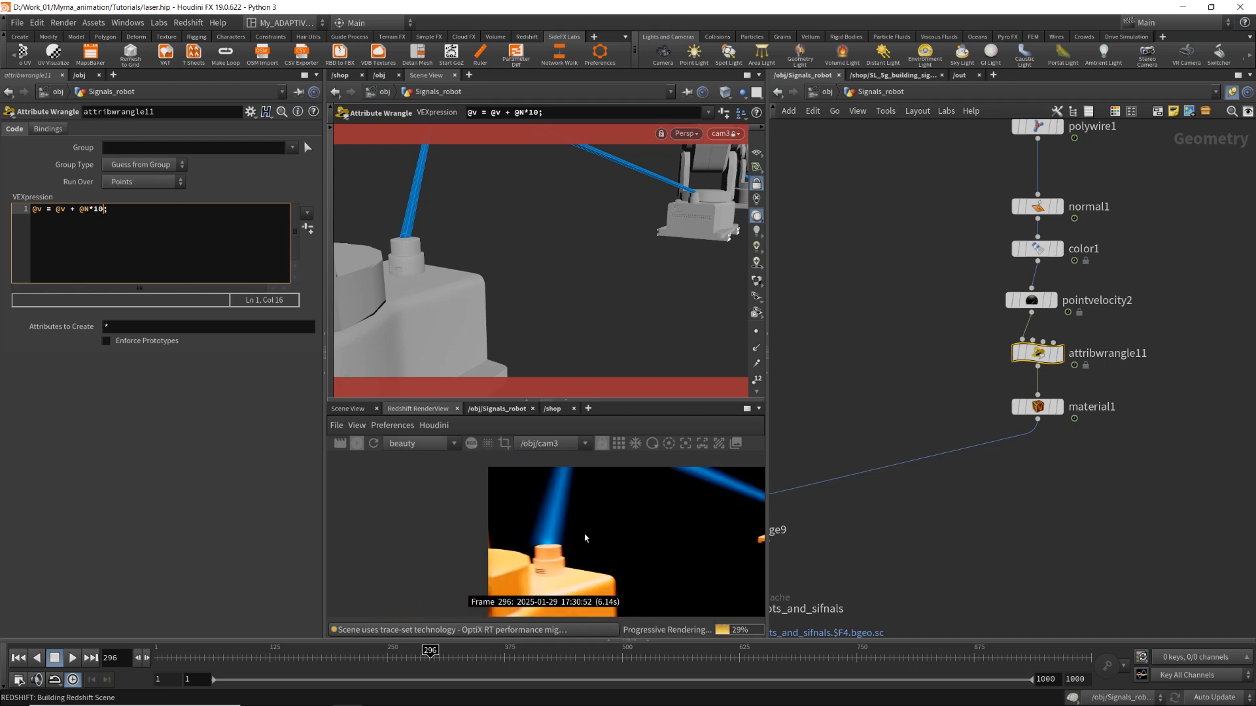
{"action": "scroll", "coordinate": [705, 522], "scroll_direction": "up", "scroll_amount": 2}
{"action": "scroll", "coordinate": [690, 517], "scroll_direction": "up", "scroll_amount": 5}
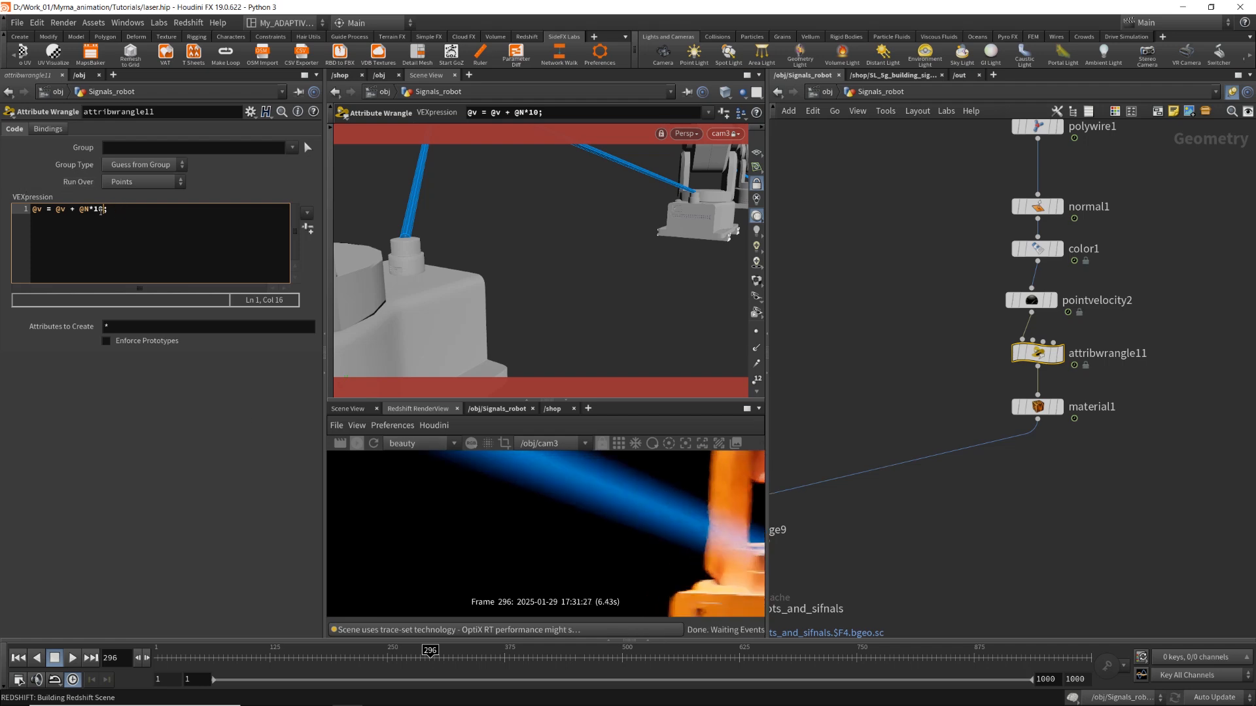
Set the normal multiplier in attribwrangle11 to 5 and inspect the beam at the far robot's base.
{"action": "left_click_drag", "start_coordinate": [103, 210], "coordinate": [97, 212]}
{"action": "type", "text": "5"}
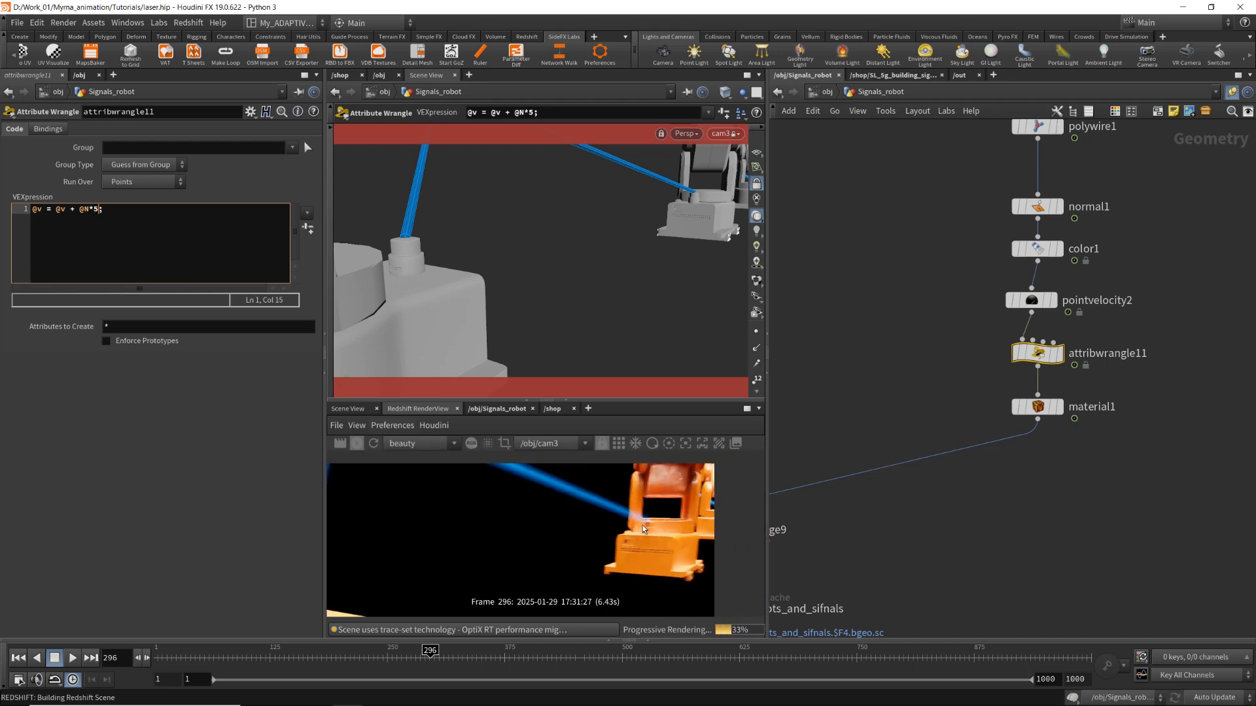
{"action": "scroll", "coordinate": [643, 529], "scroll_direction": "down", "scroll_amount": 2}
{"action": "scroll", "coordinate": [642, 526], "scroll_direction": "up", "scroll_amount": 6}
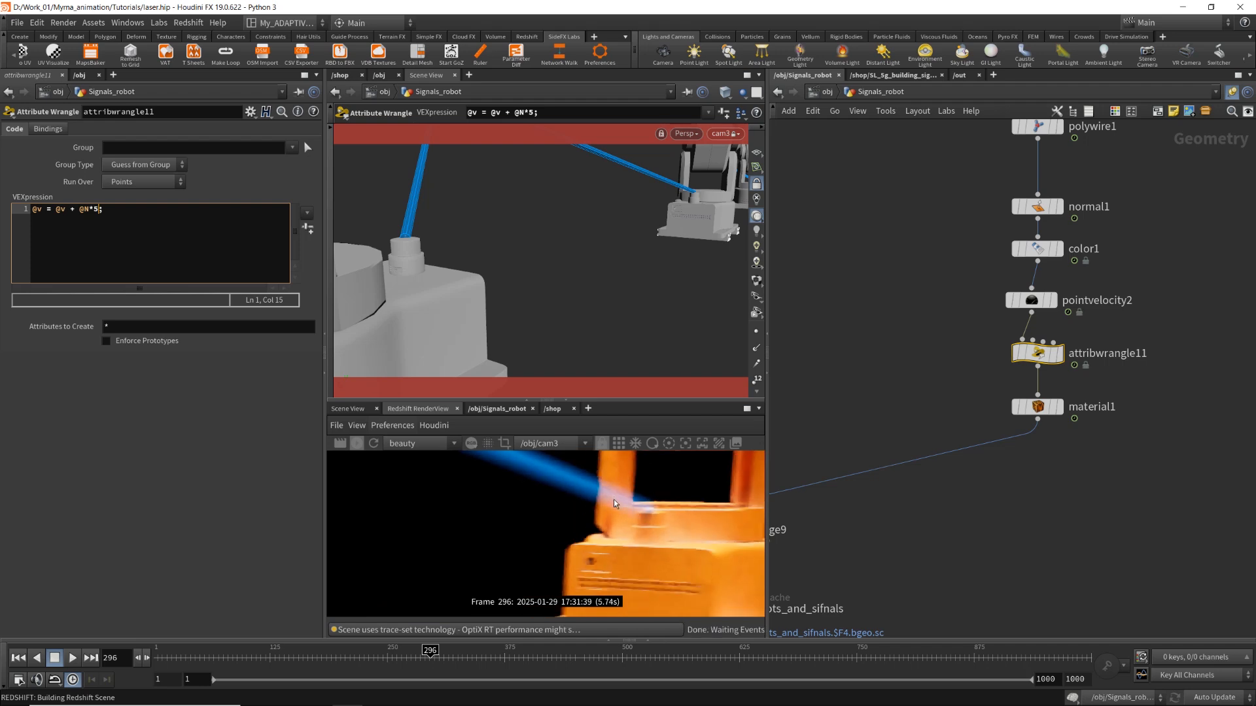
Set the Intensity Multiplier of Incandescent1 in the SL_5g_building_signal material to 10 and check the whole rendered frame.
{"action": "scroll", "coordinate": [954, 257], "scroll_direction": "down", "scroll_amount": 1}
{"action": "middle_click_drag", "start_coordinate": [952, 255], "coordinate": [942, 299]}
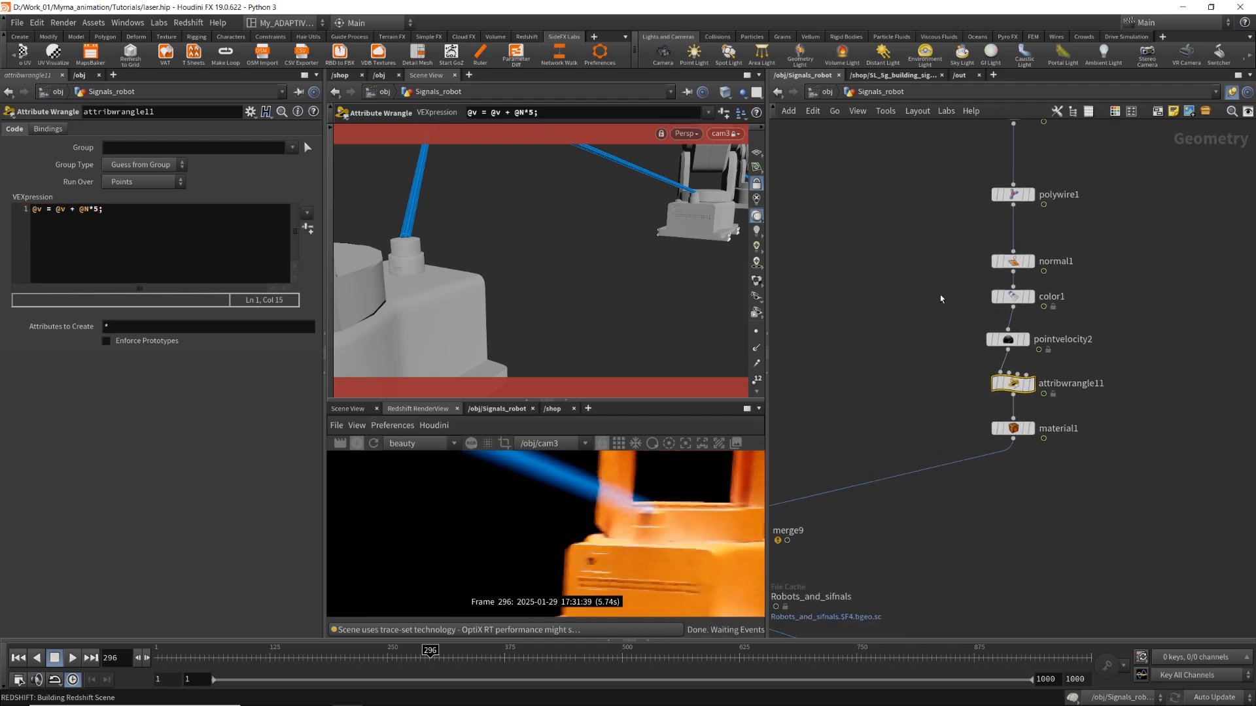
{"action": "left_click", "coordinate": [901, 75]}
{"action": "left_click", "coordinate": [1102, 353]}
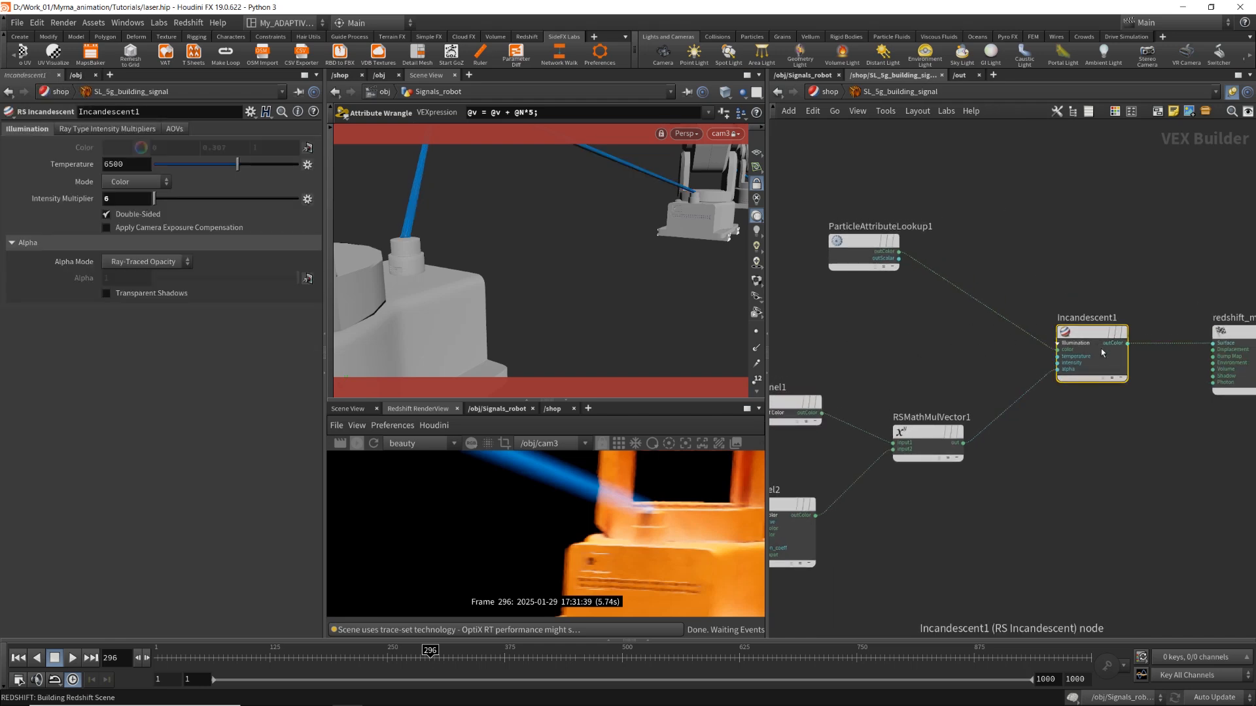
{"action": "left_click_drag", "start_coordinate": [112, 199], "coordinate": [2, 199]}
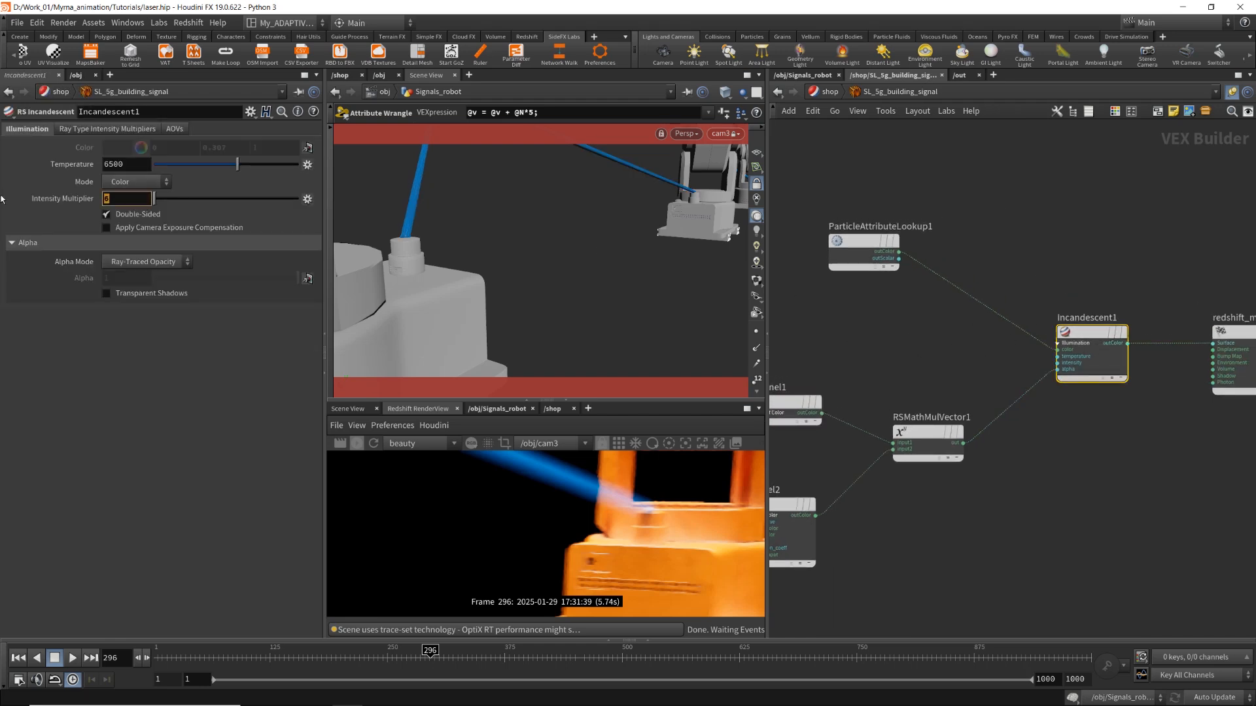
{"action": "type", "text": "10"}
{"action": "key", "text": "Return"}
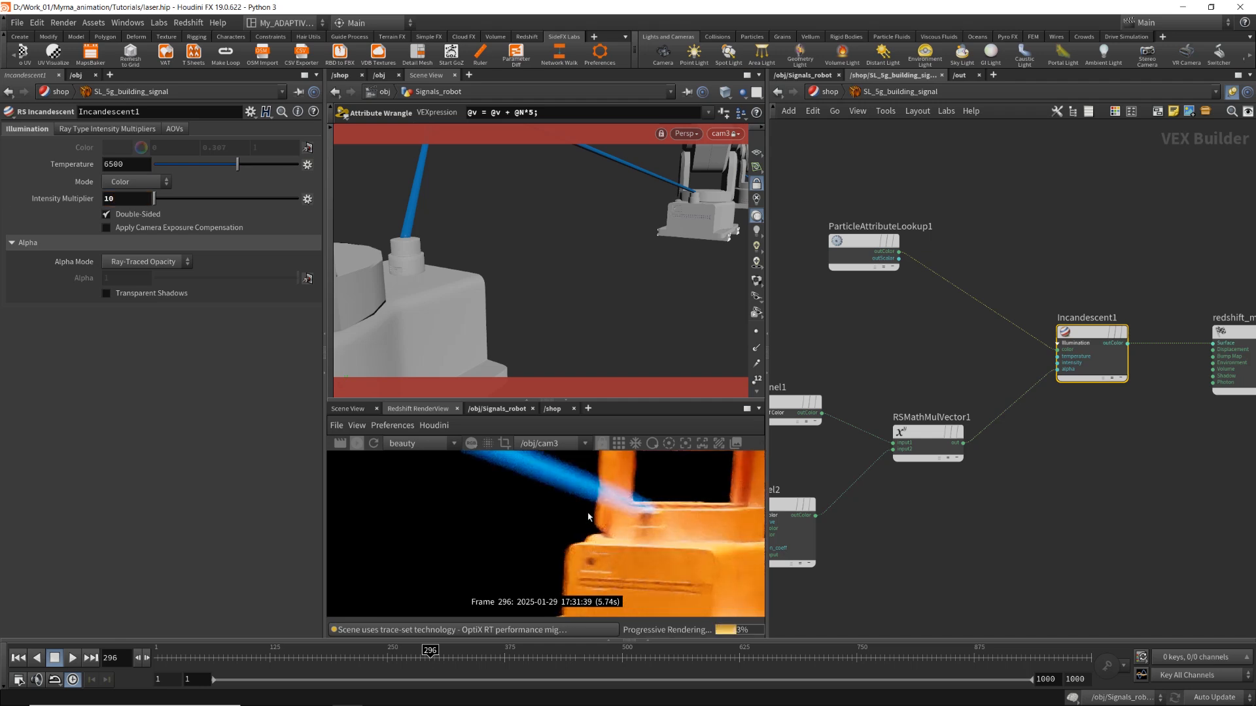
{"action": "scroll", "coordinate": [591, 513], "scroll_direction": "down", "scroll_amount": 3}
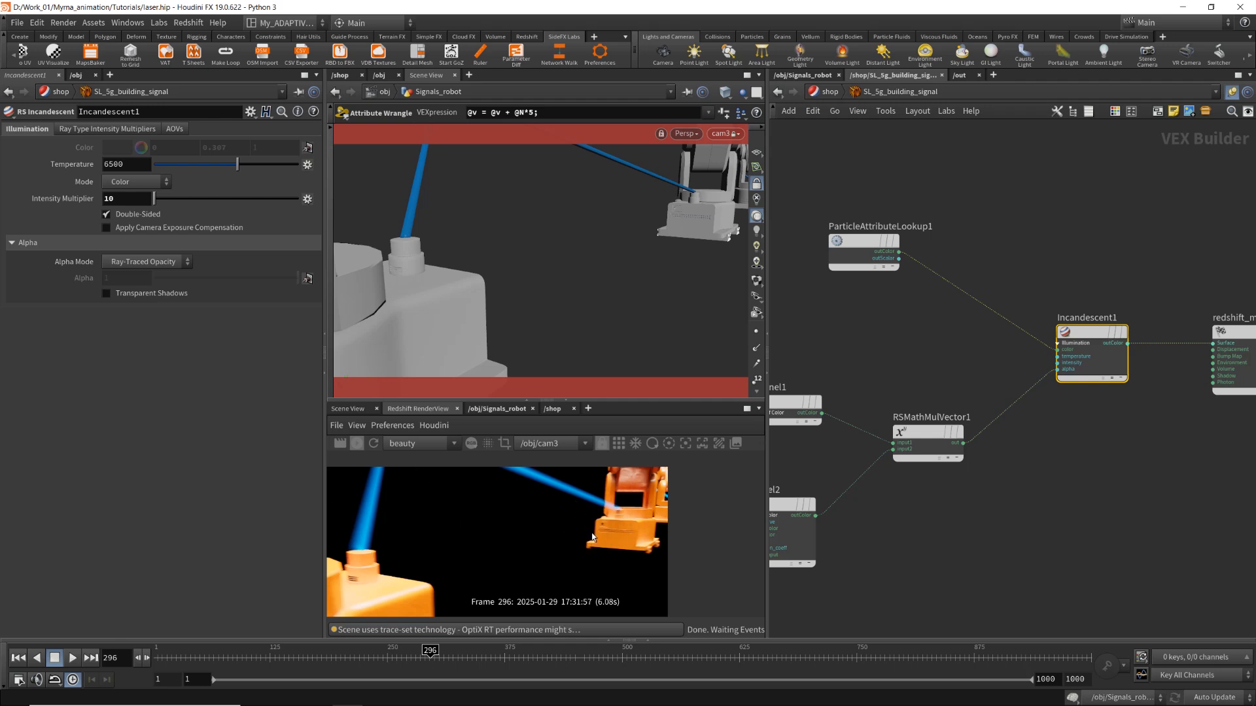
{"action": "scroll", "coordinate": [600, 537], "scroll_direction": "down", "scroll_amount": 2}
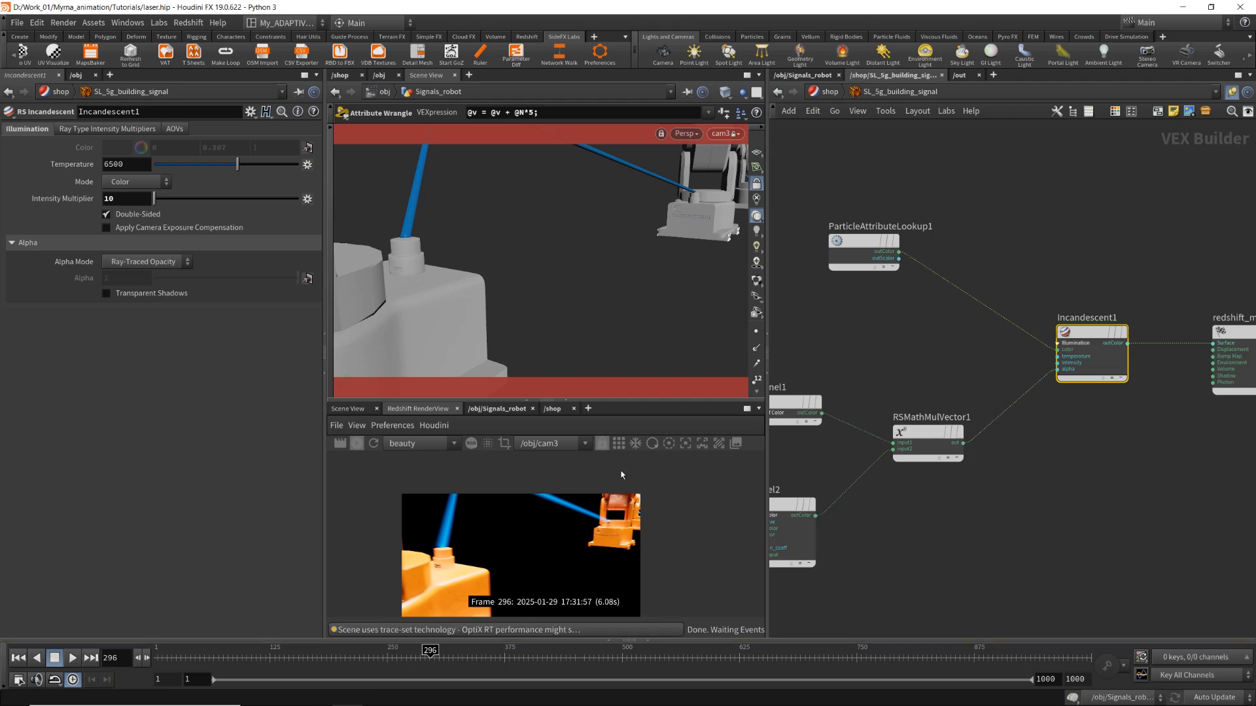
Preview the Redshift render through cam1 and through cam2.
{"action": "left_click", "coordinate": [554, 444]}
{"action": "left_click", "coordinate": [534, 469]}
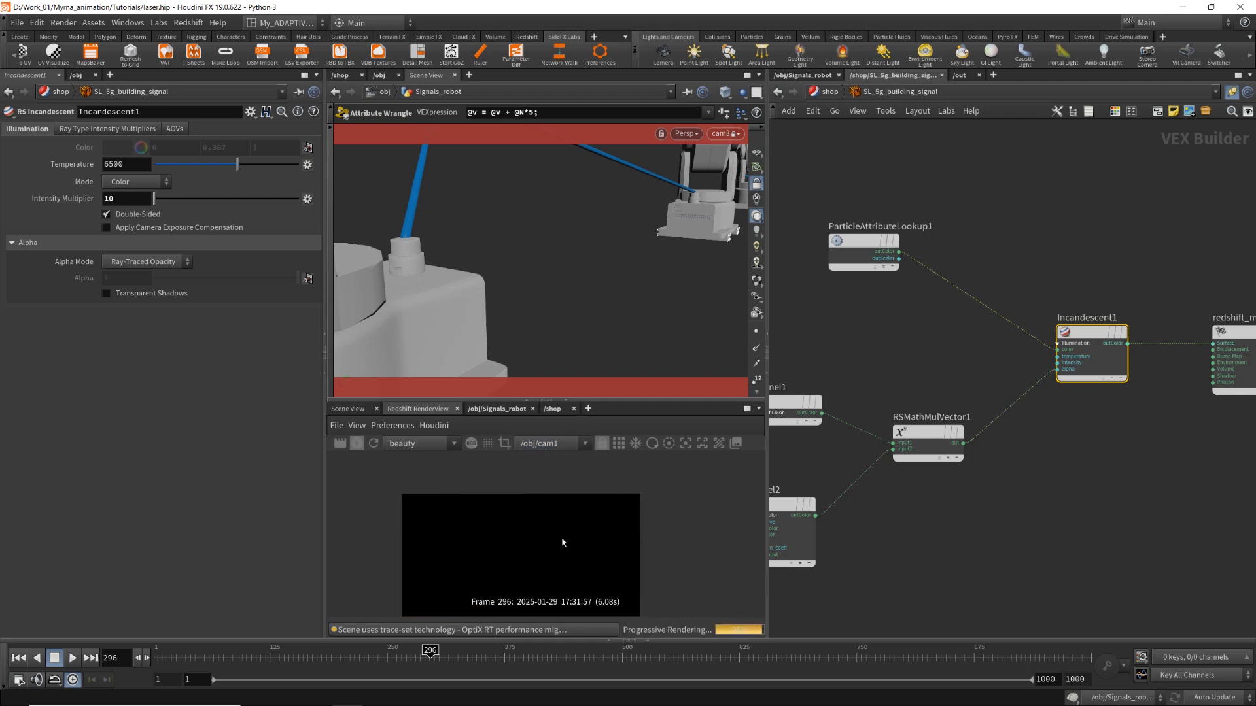
{"action": "left_click", "coordinate": [554, 444]}
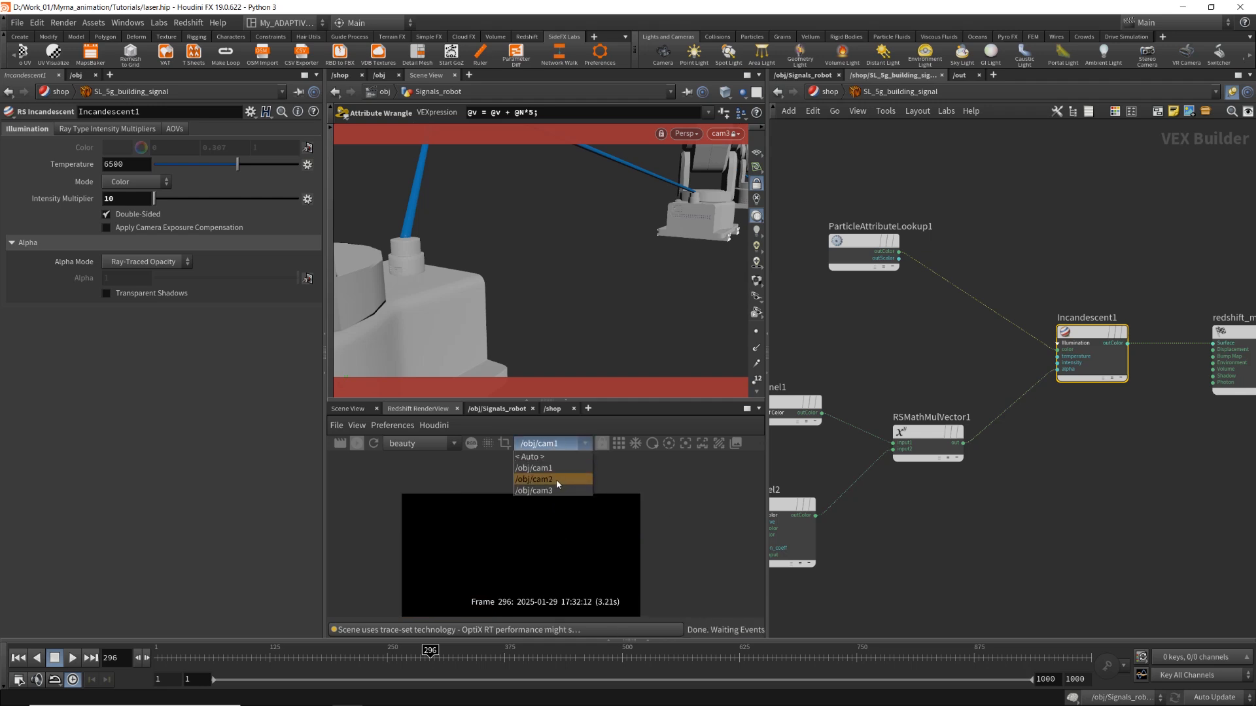
{"action": "left_click", "coordinate": [555, 479]}
Return to the Signals_robot network and look over the beam node chain leading into the merge.
{"action": "scroll", "coordinate": [1033, 454], "scroll_direction": "down", "scroll_amount": 4}
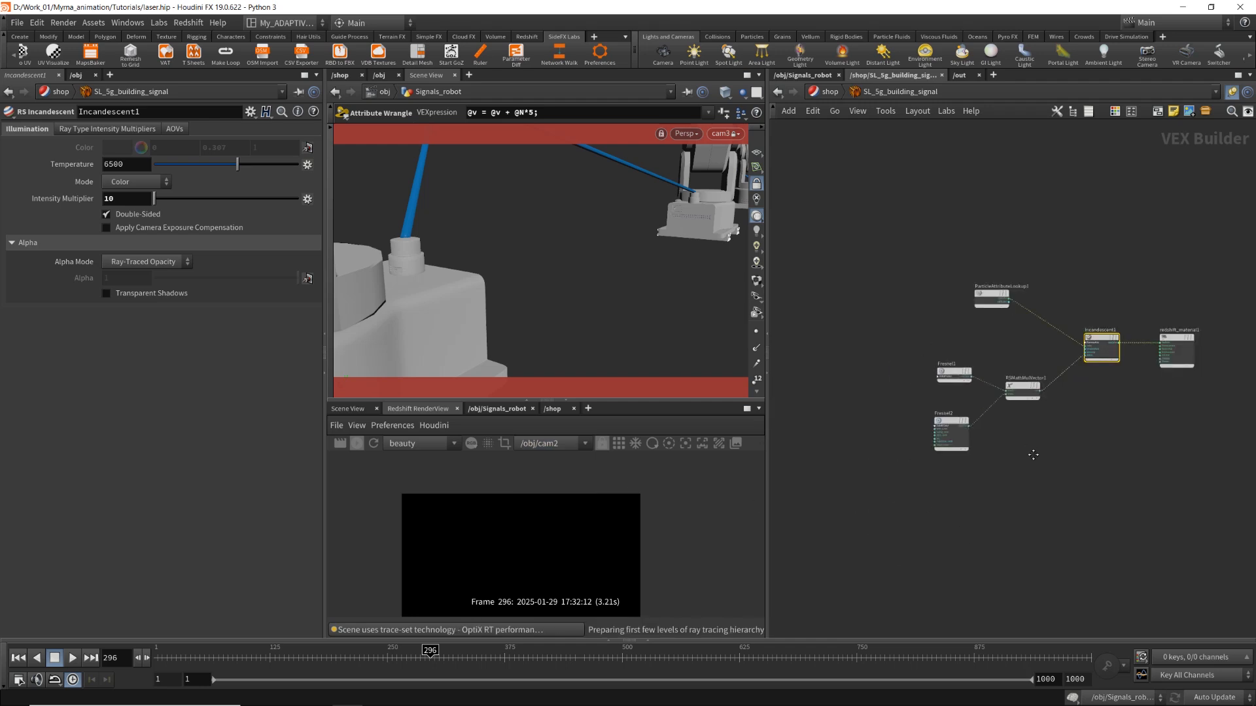
{"action": "middle_click_drag", "start_coordinate": [1034, 454], "coordinate": [1001, 486]}
{"action": "left_click", "coordinate": [801, 76]}
{"action": "scroll", "coordinate": [914, 531], "scroll_direction": "down", "scroll_amount": 4}
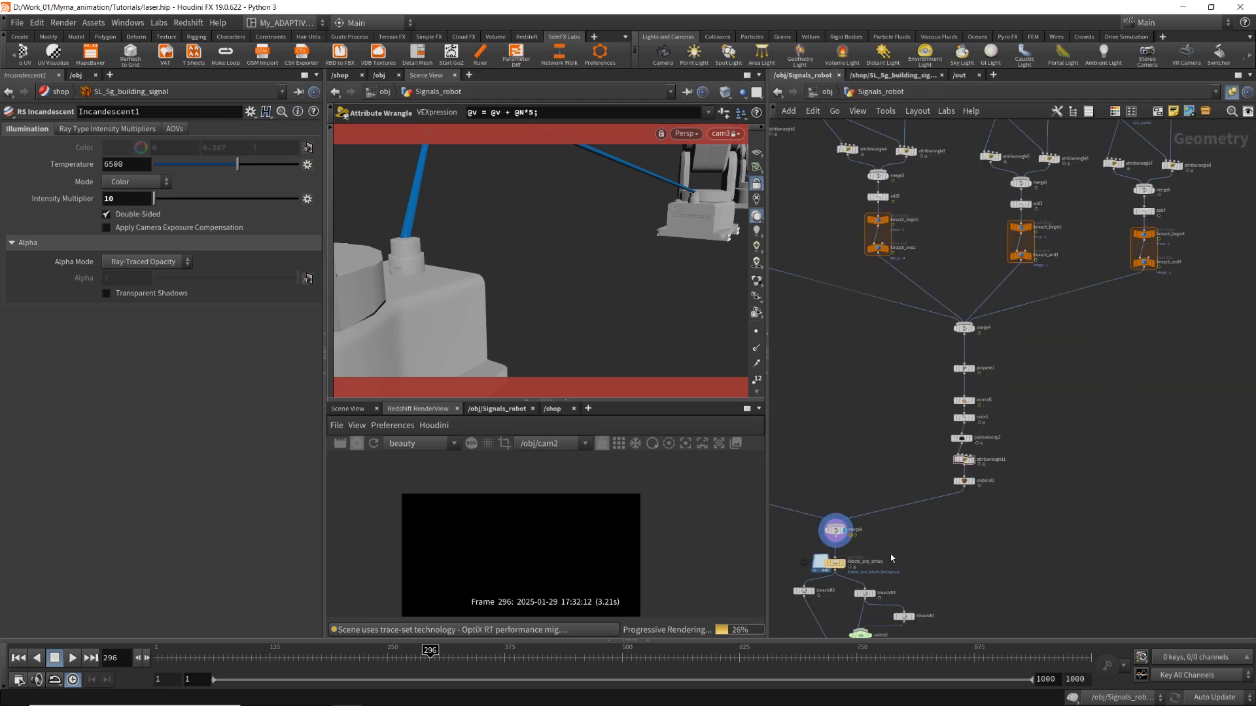
{"action": "scroll", "coordinate": [890, 555], "scroll_direction": "up", "scroll_amount": 5}
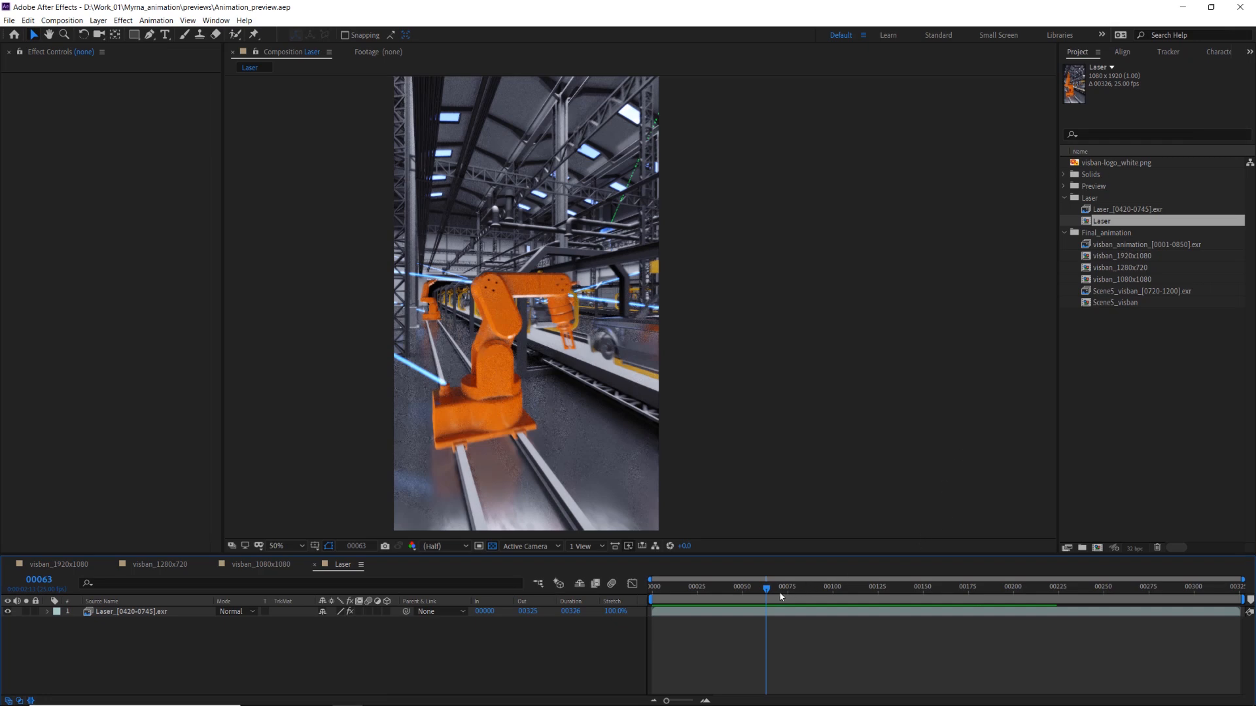
Switch to After Effects and scrub the Laser composition back to frame 51.
{"action": "left_click_drag", "start_coordinate": [766, 588], "coordinate": [744, 589]}
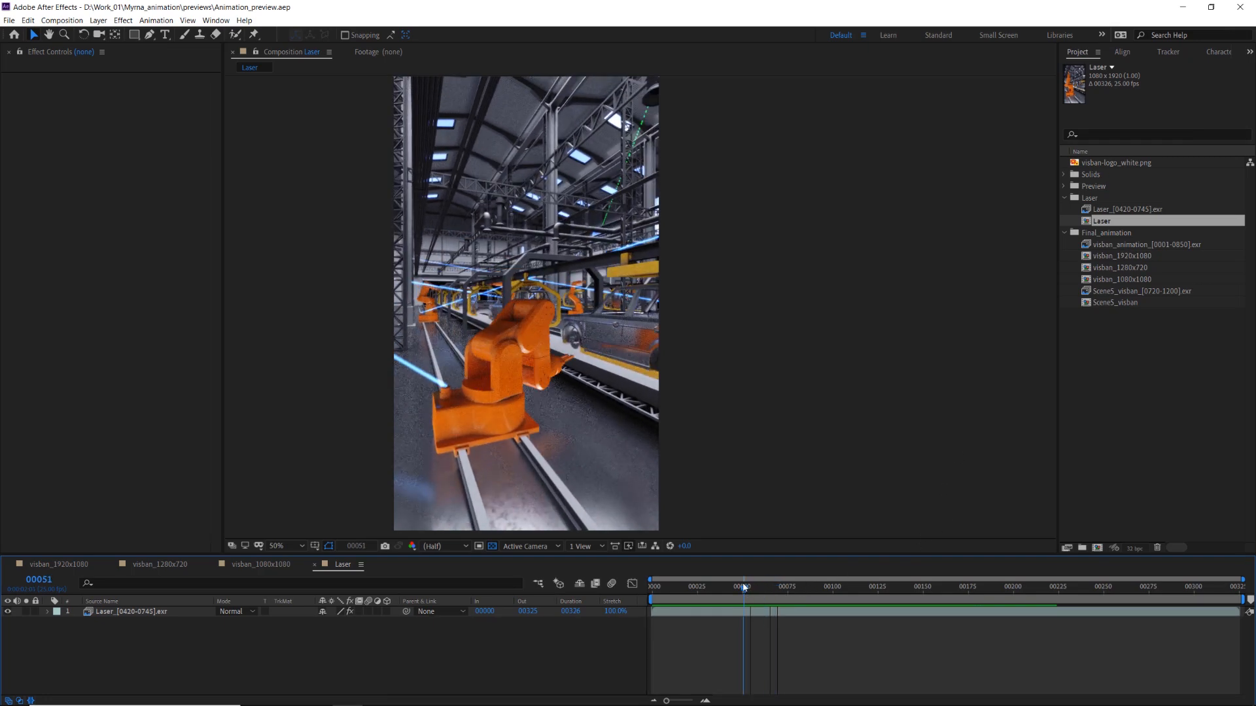